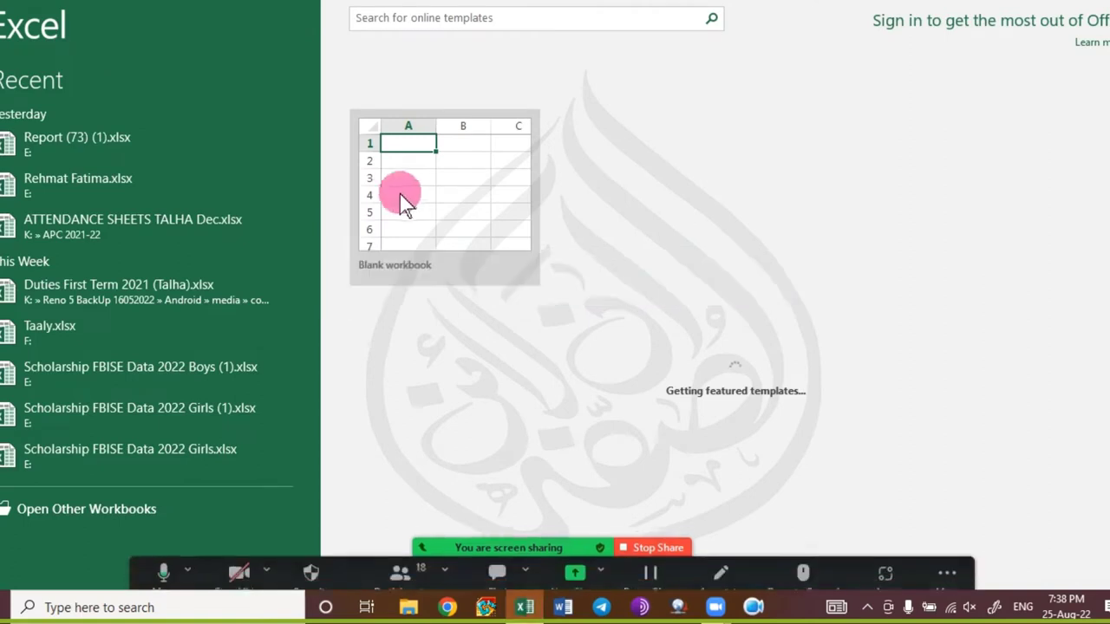
# Start a blank workbook, then briefly open and close the meeting chat window.
pyautogui.click(403, 190)
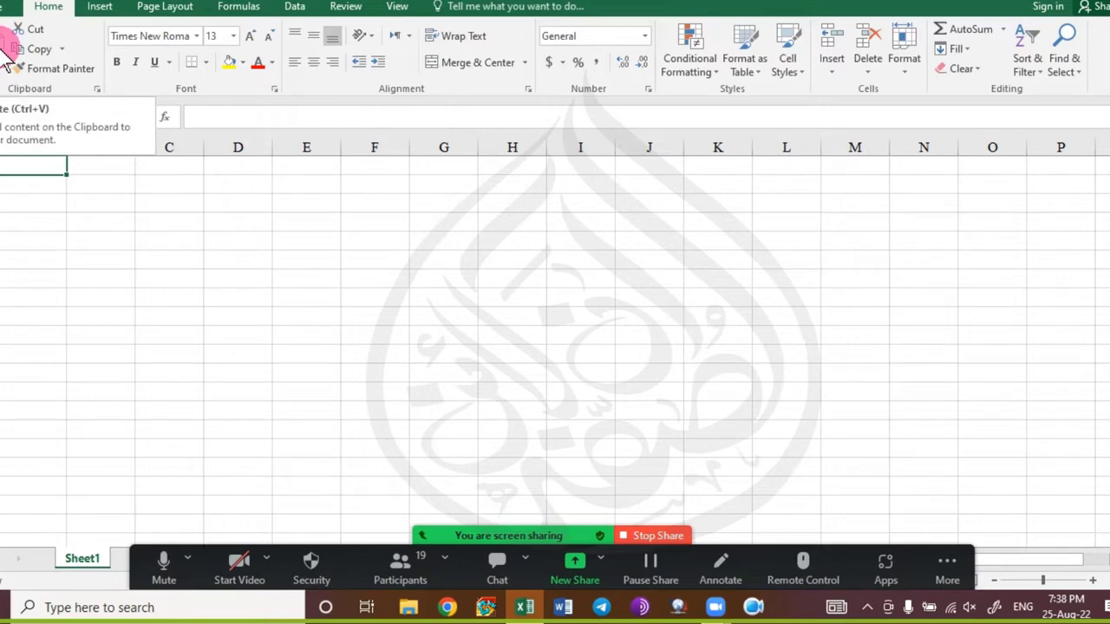
pyautogui.click(499, 568)
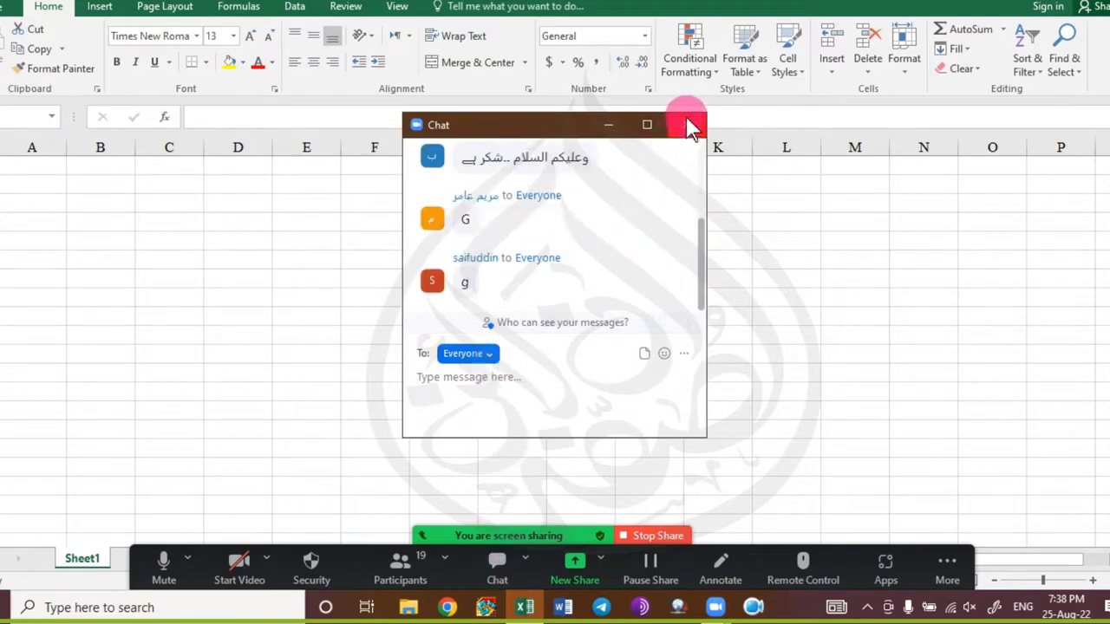
pyautogui.scroll(3, 590, 286)
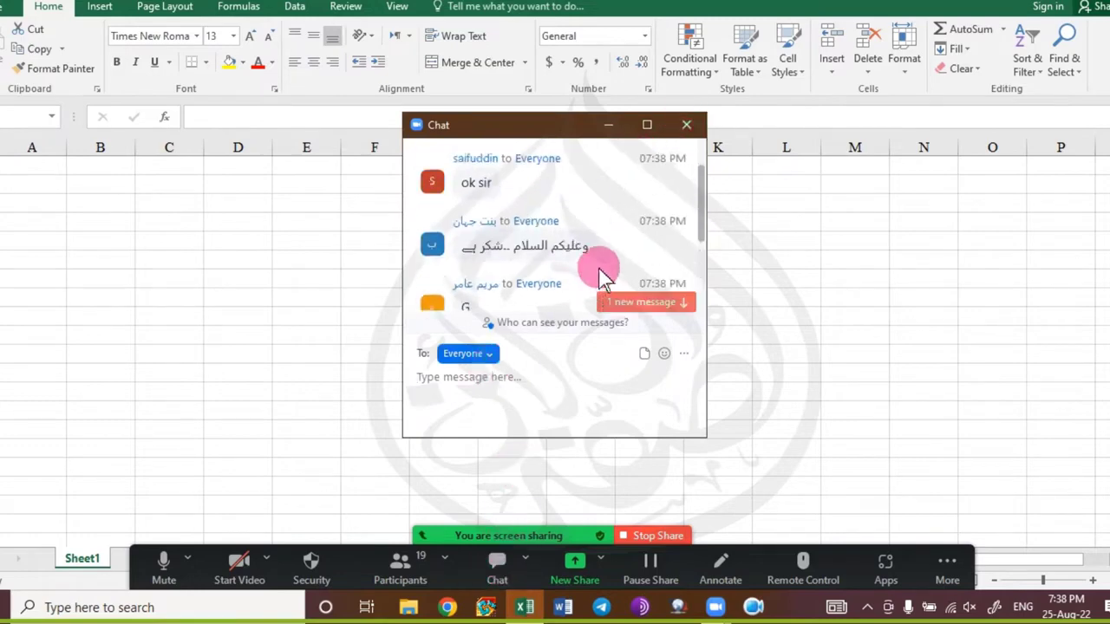
pyautogui.scroll(-3, 604, 277)
pyautogui.scroll(3, 631, 272)
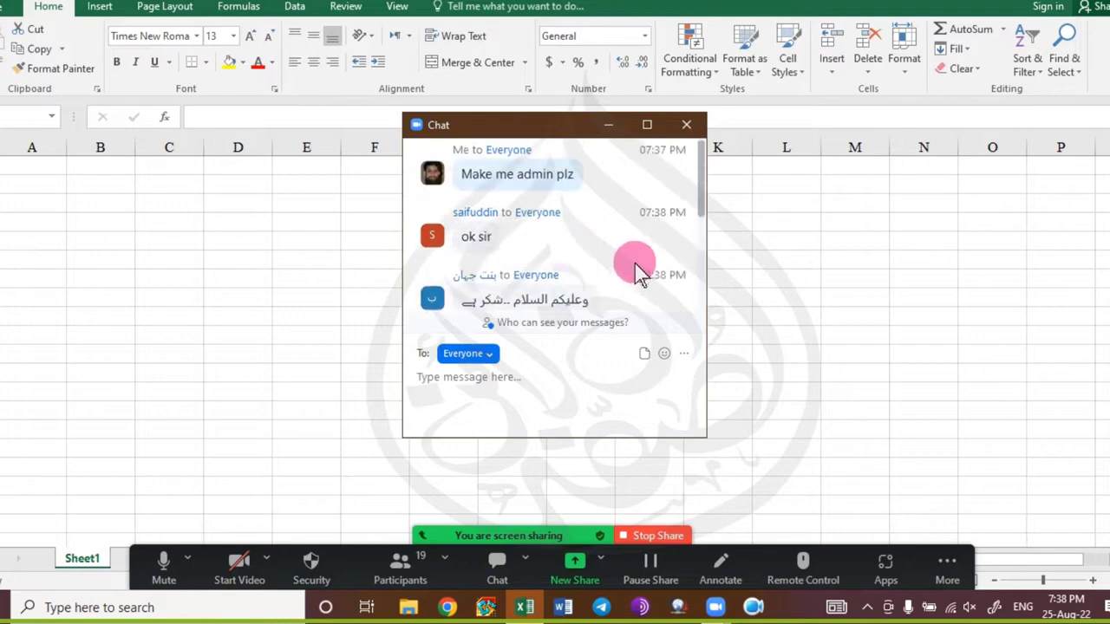
pyautogui.scroll(-1, 637, 273)
pyautogui.click(687, 124)
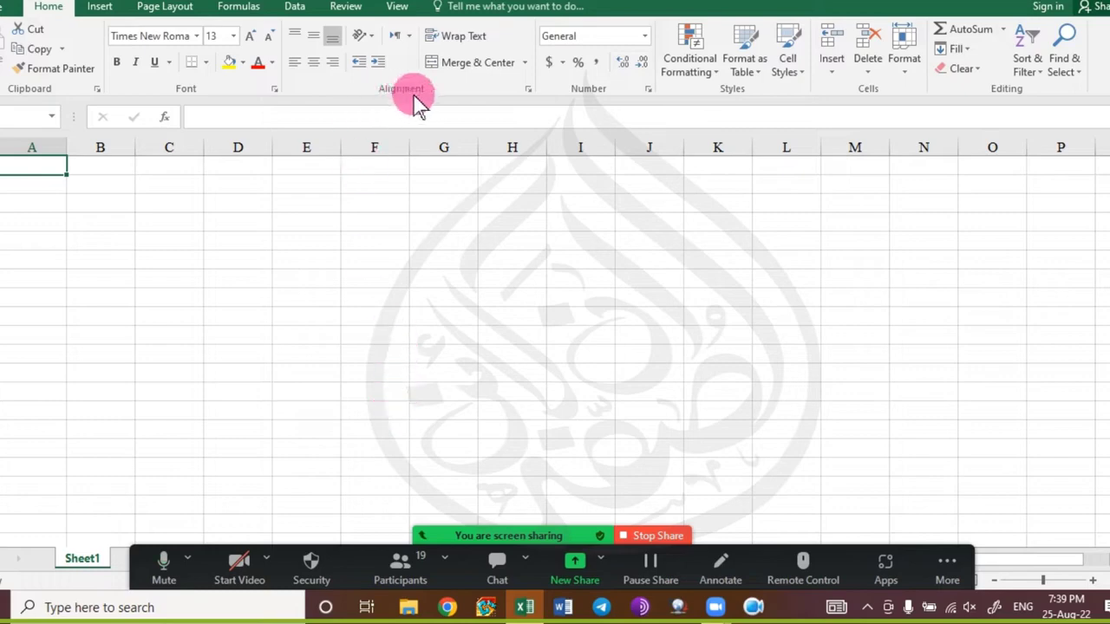
# Browse the View, Review, Data and Formulas ribbon tabs, ending on Page Layout.
pyautogui.click(400, 7)
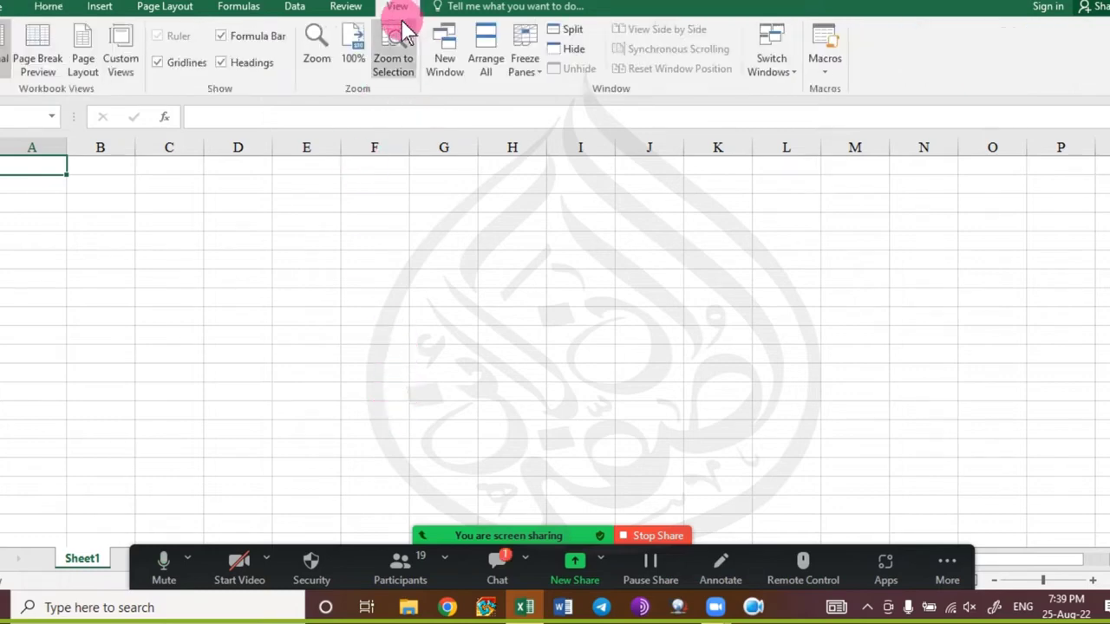
pyautogui.click(347, 9)
pyautogui.click(347, 10)
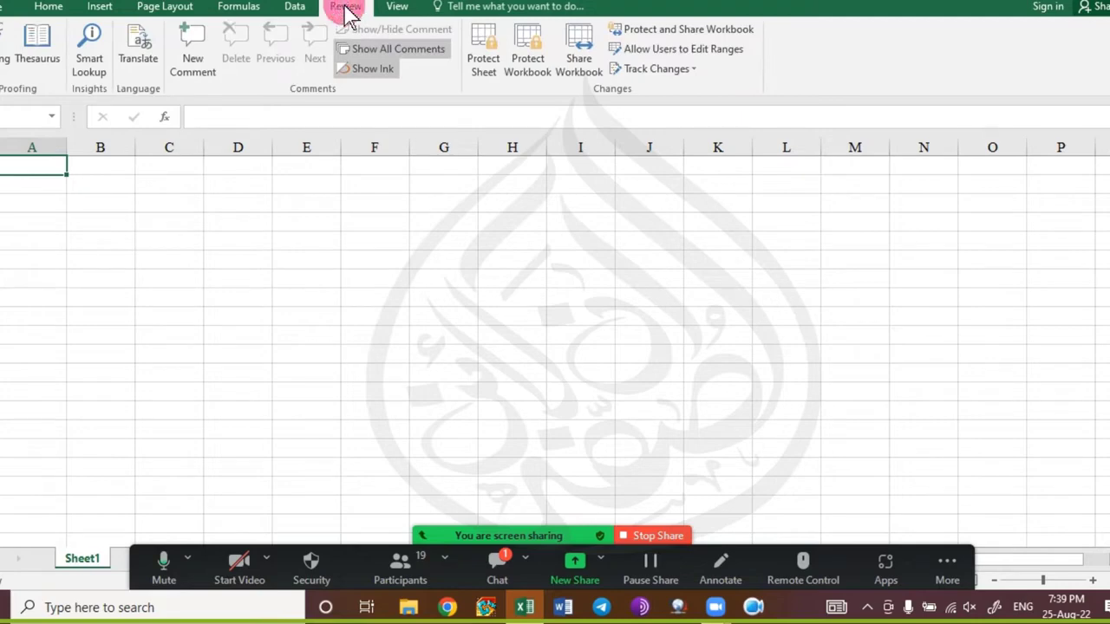
pyautogui.click(295, 9)
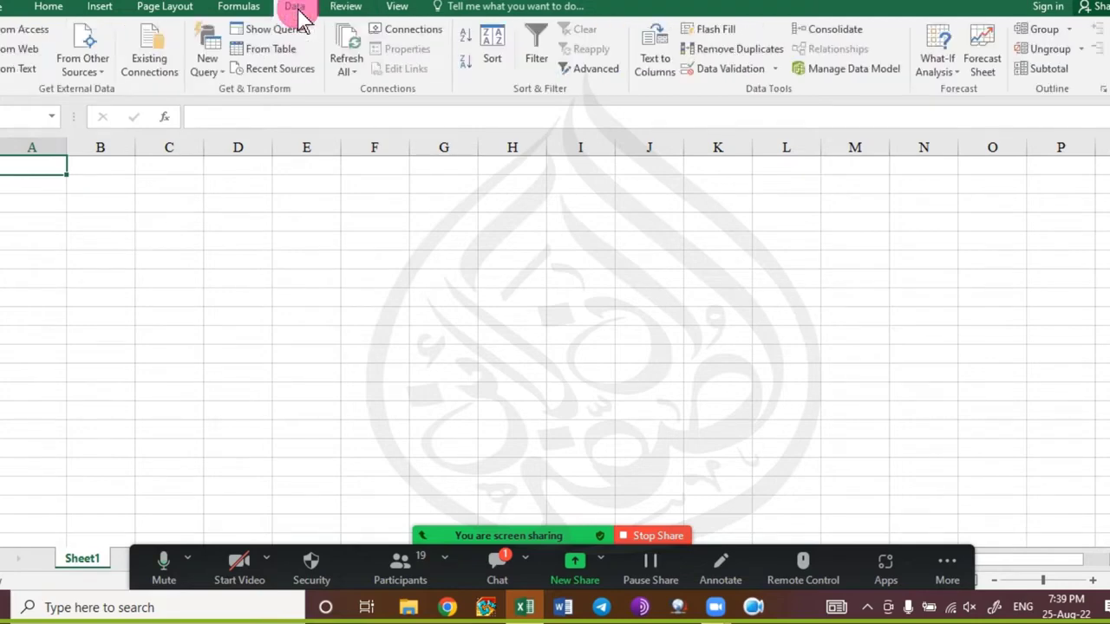
pyautogui.click(235, 9)
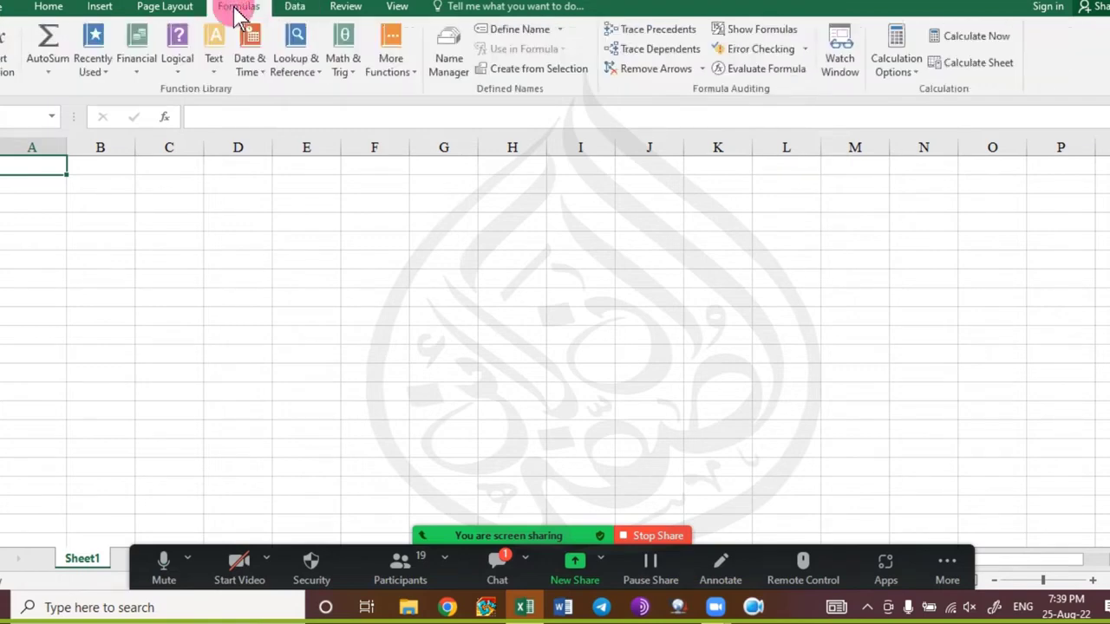
pyautogui.click(178, 11)
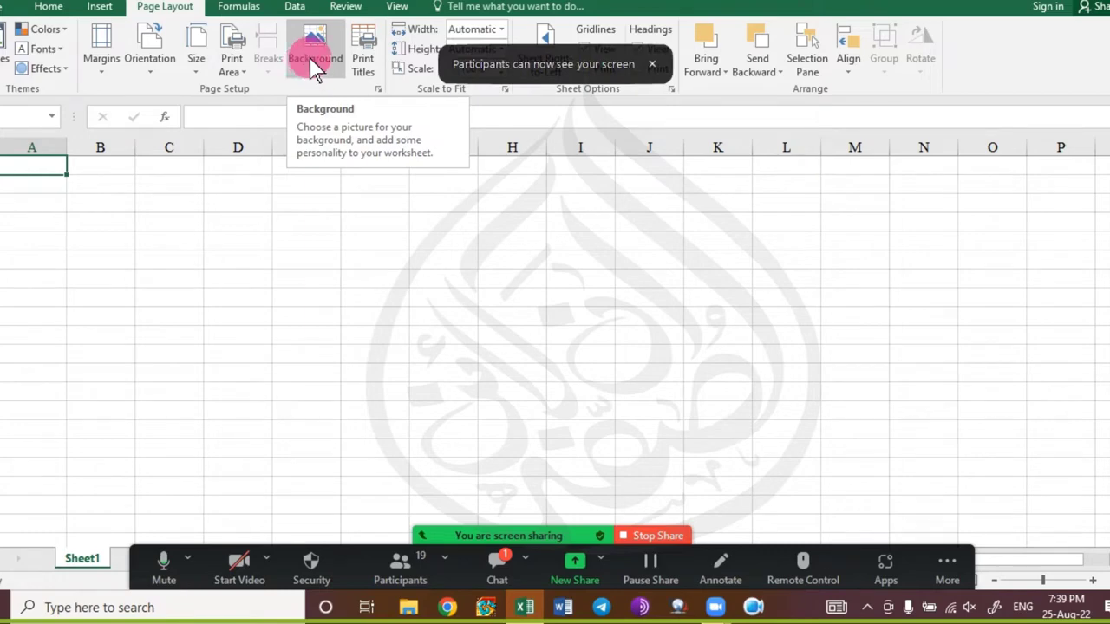
# Tile Screenshot (89).png from Pictures\Screenshots as the sheet background, then open print view.
pyautogui.click(312, 68)
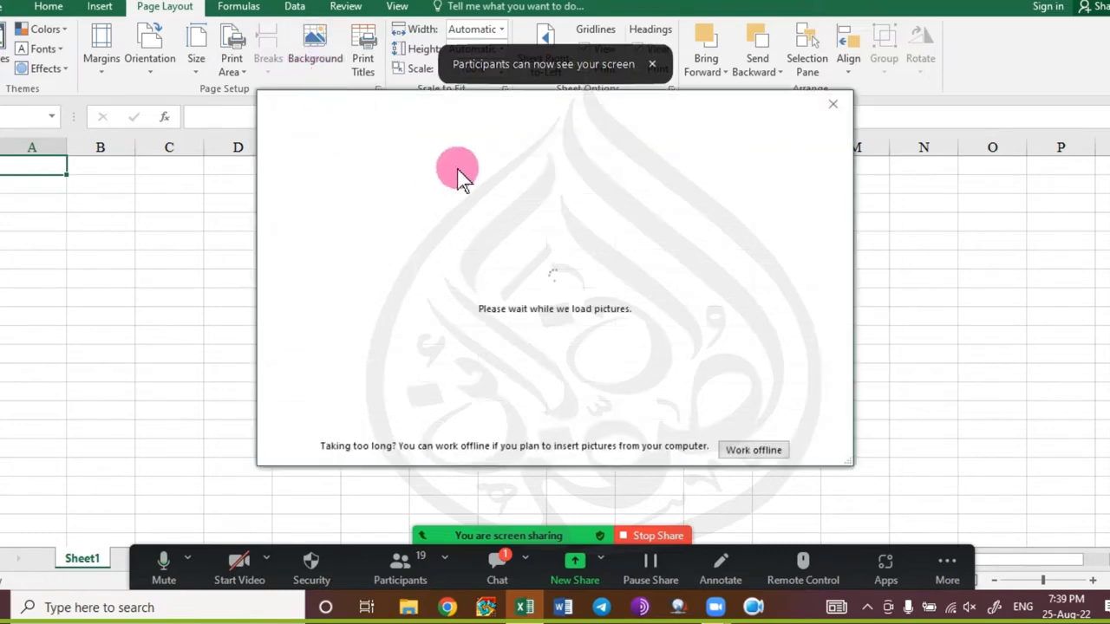
pyautogui.click(479, 192)
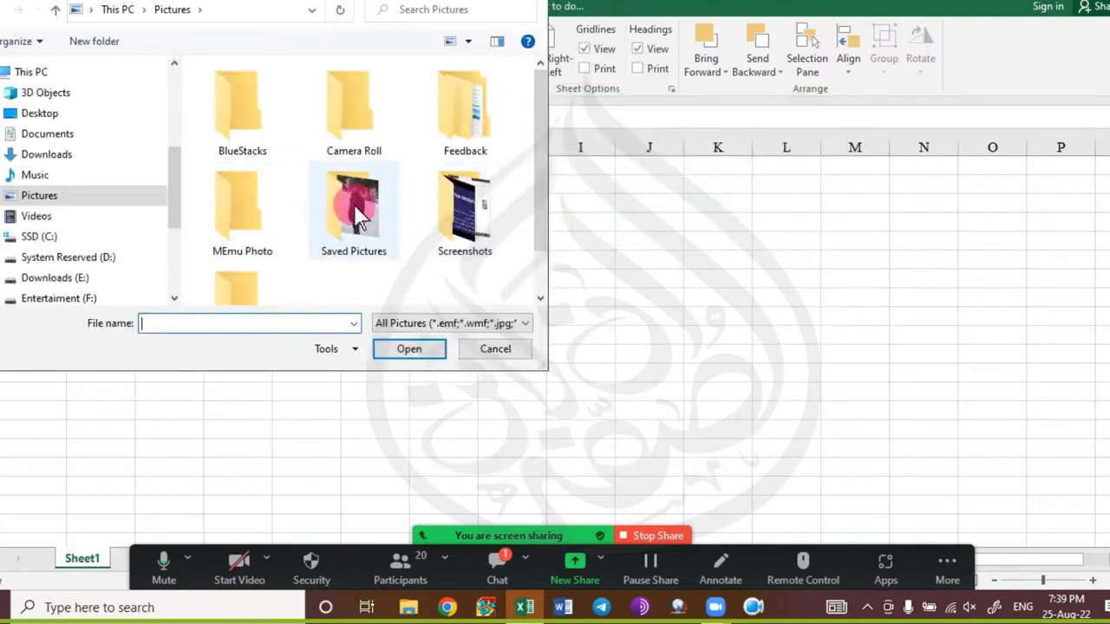
pyautogui.doubleClick(453, 218)
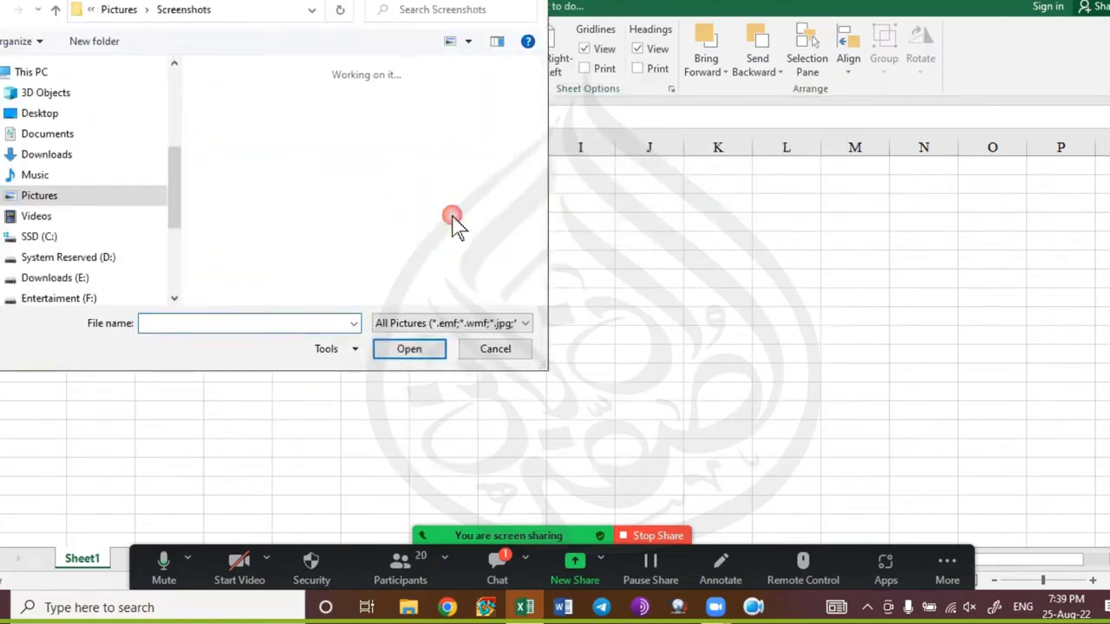
pyautogui.scroll(-5, 444, 245)
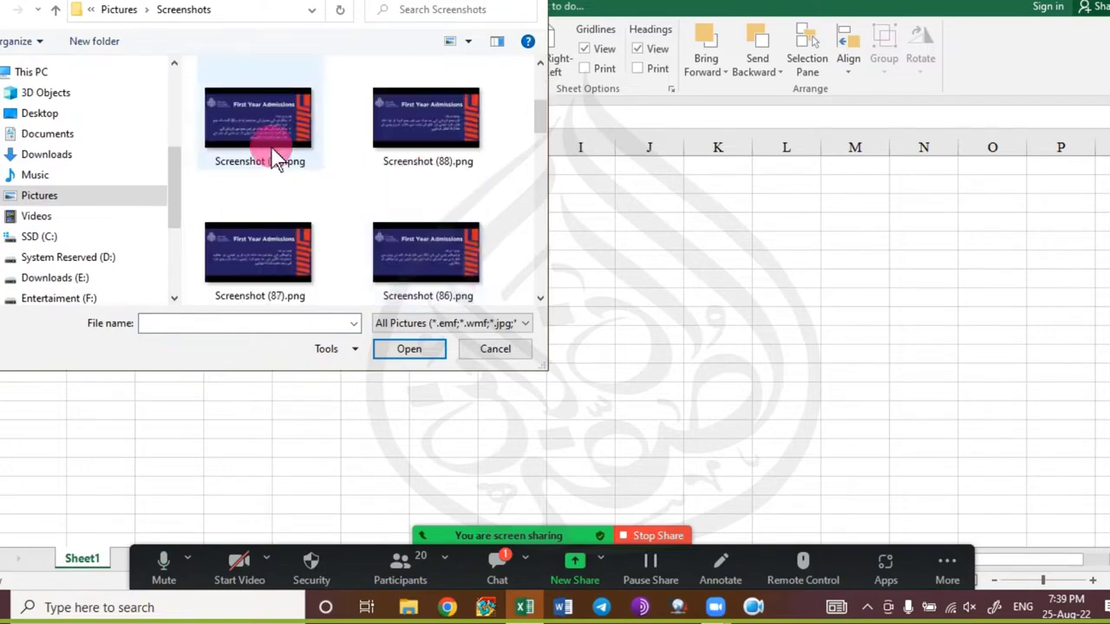
pyautogui.click(269, 143)
pyautogui.doubleClick(266, 129)
pyautogui.scroll(-10, 498, 326)
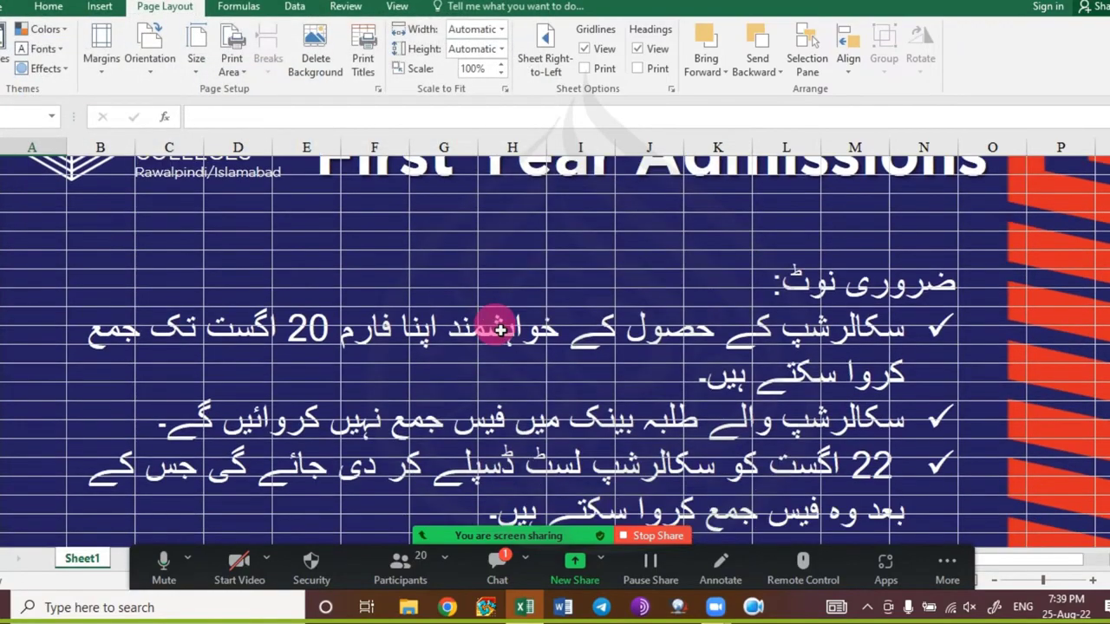
pyautogui.scroll(-7, 499, 326)
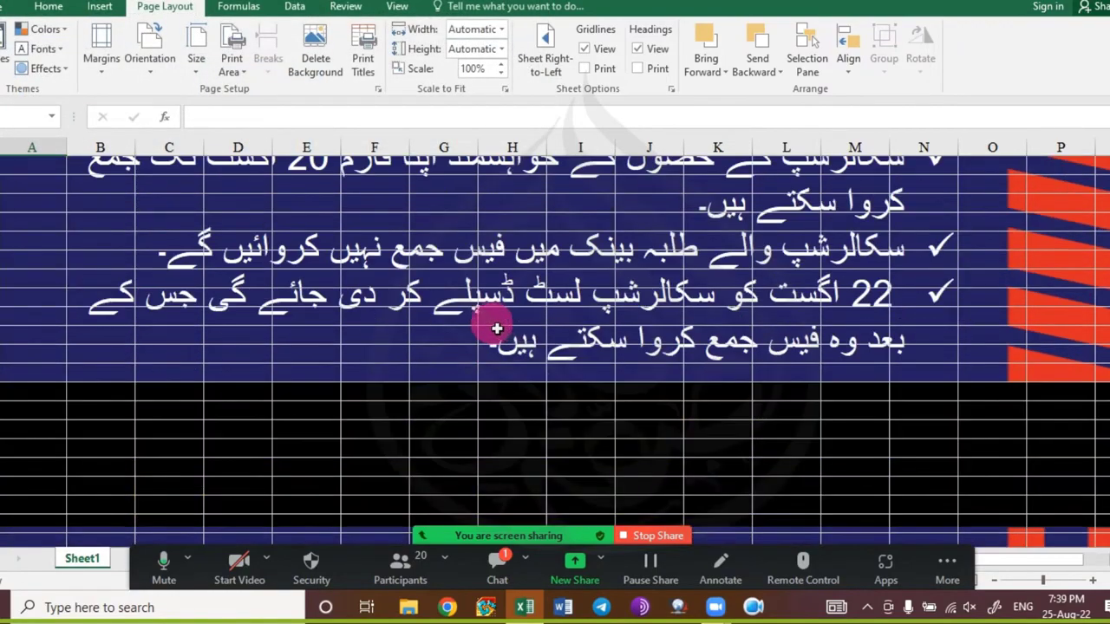
pyautogui.hotkey('ctrl', 'p')
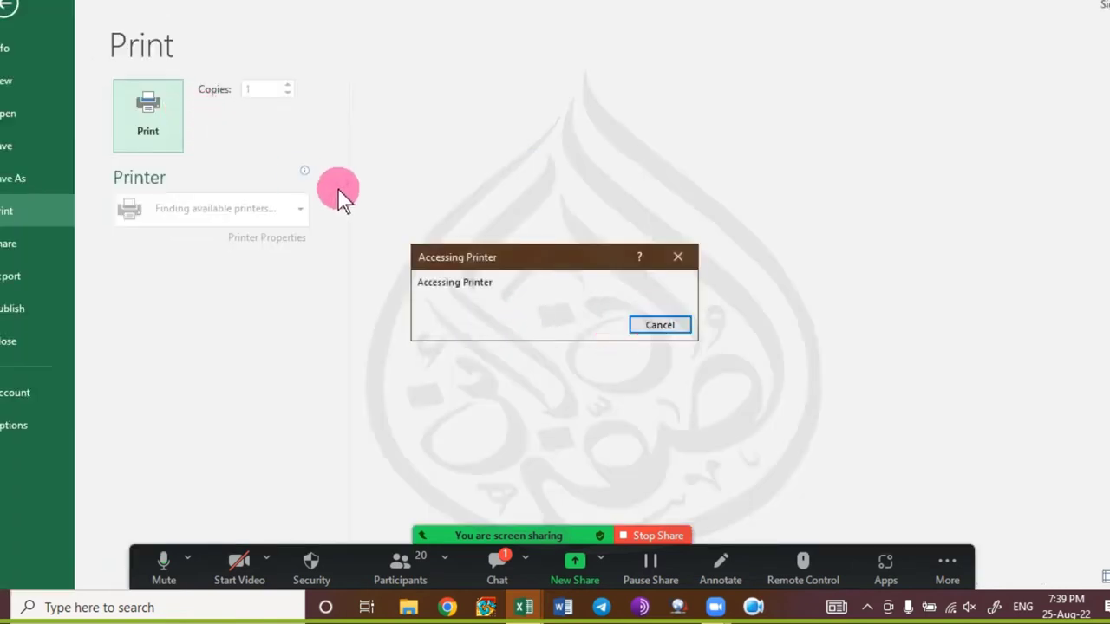
# Cancel the printer wait and leave print view back to the sheet.
pyautogui.click(657, 329)
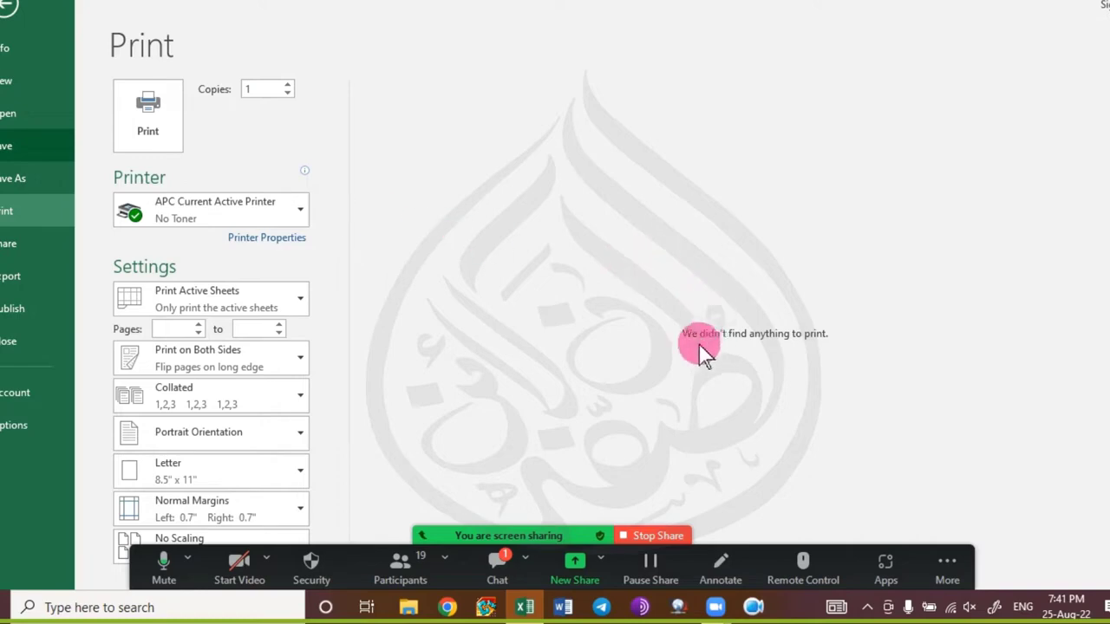
pyautogui.press('Escape')
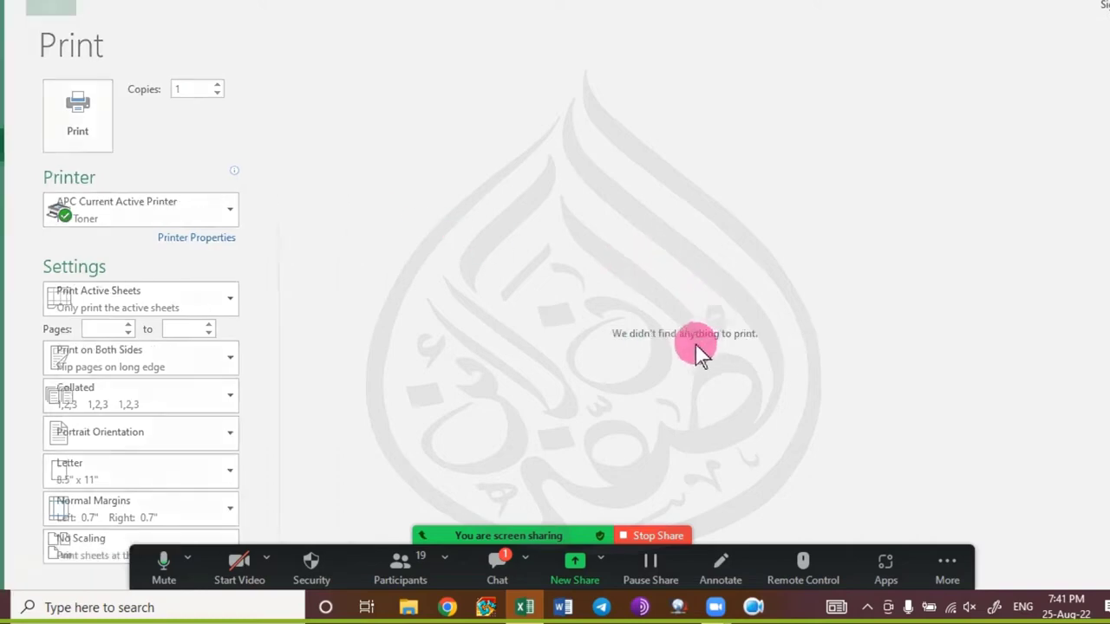
pyautogui.scroll(5, 516, 351)
pyautogui.scroll(-6, 521, 352)
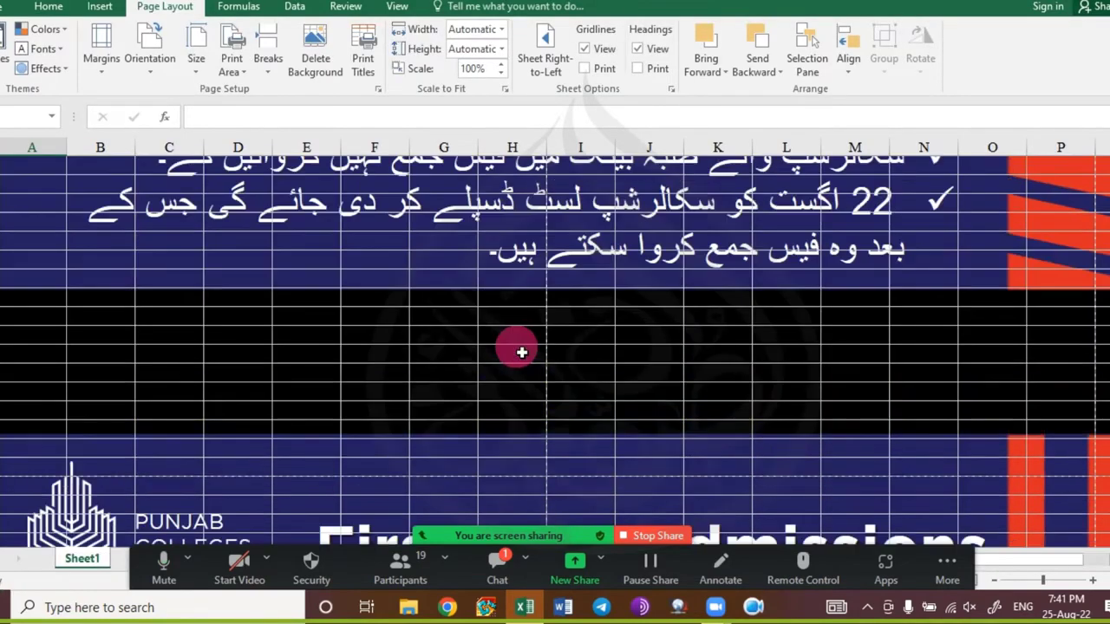
pyautogui.scroll(8, 522, 353)
pyautogui.scroll(-2, 521, 352)
pyautogui.scroll(-3, 521, 352)
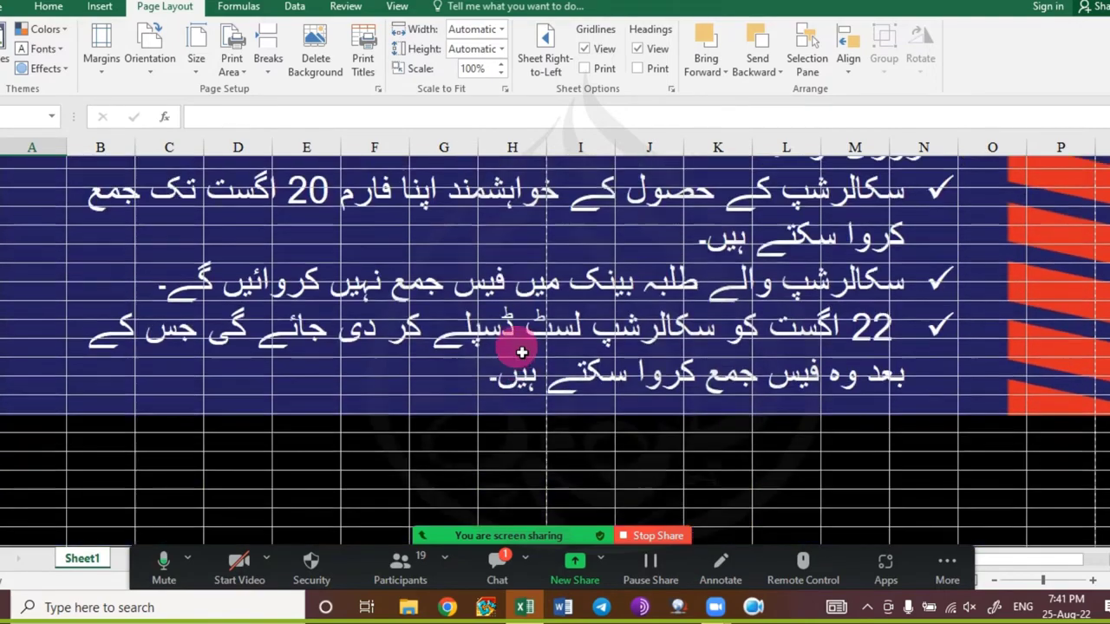
pyautogui.scroll(4, 520, 352)
# Reopen print view with Ctrl+P and close it again with Esc.
pyautogui.hotkey('ctrl', 'p')
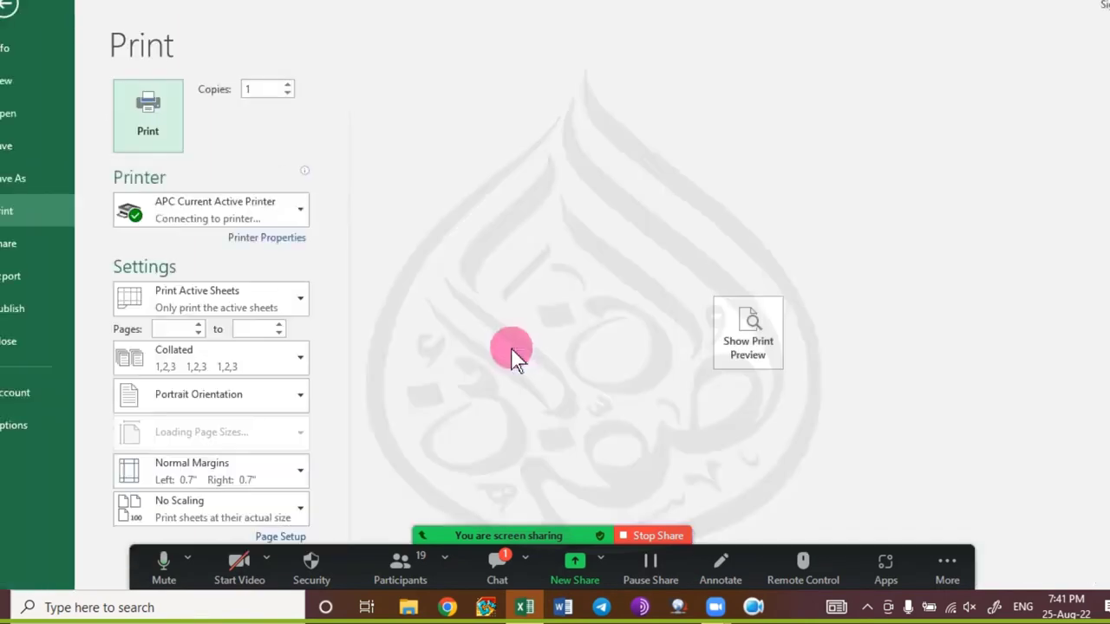
pyautogui.press('Escape')
pyautogui.scroll(-6, 598, 354)
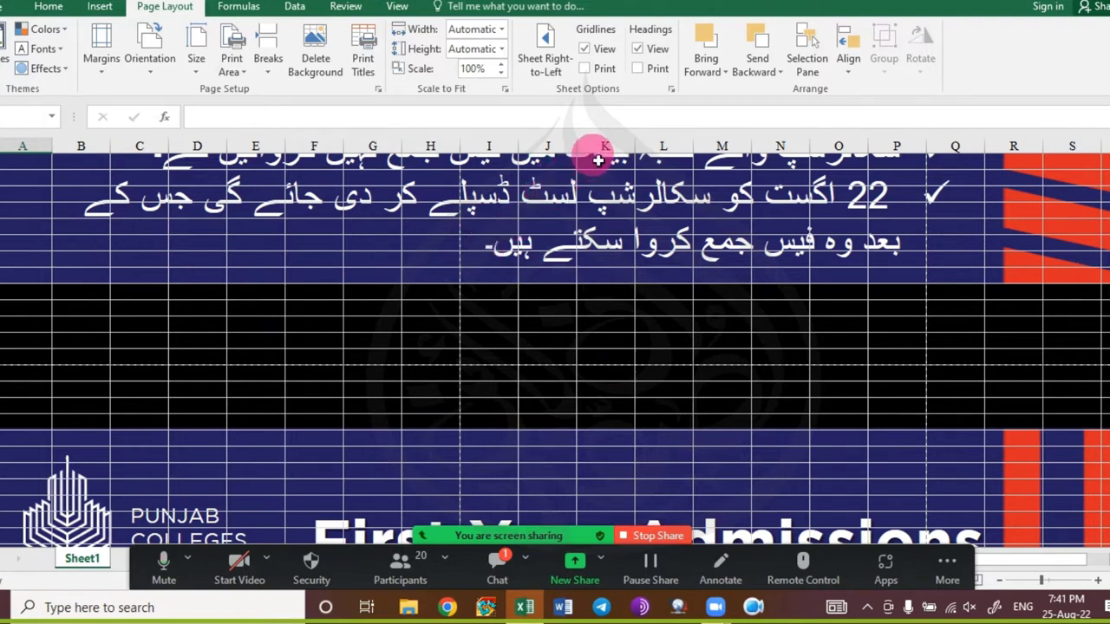
# Delete the background image from the sheet via Page Layout.
pyautogui.click(100, 7)
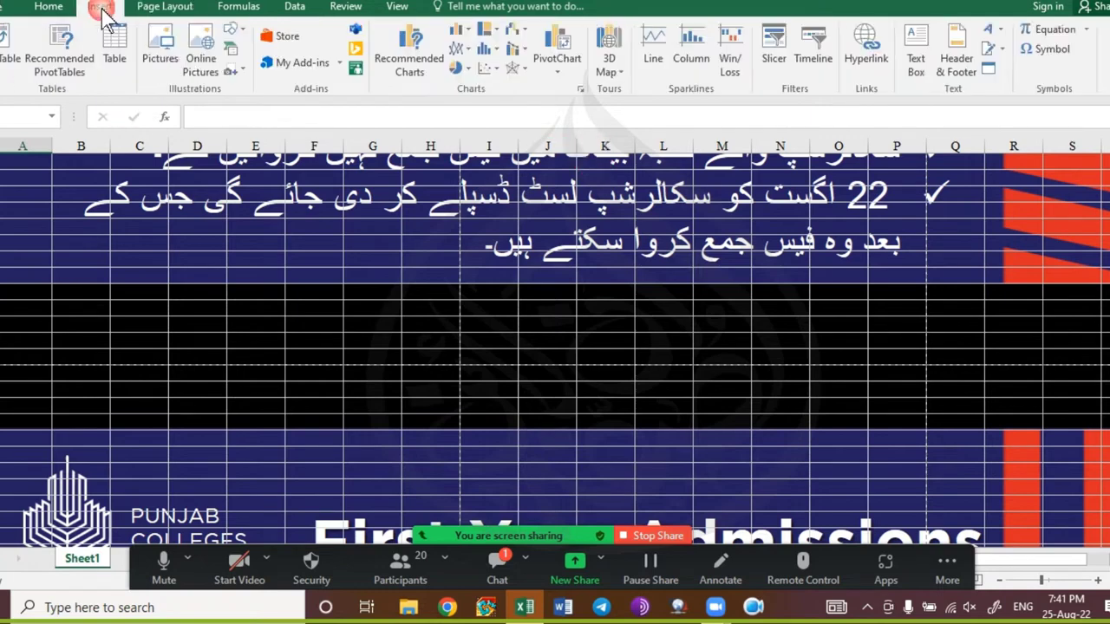
pyautogui.click(48, 7)
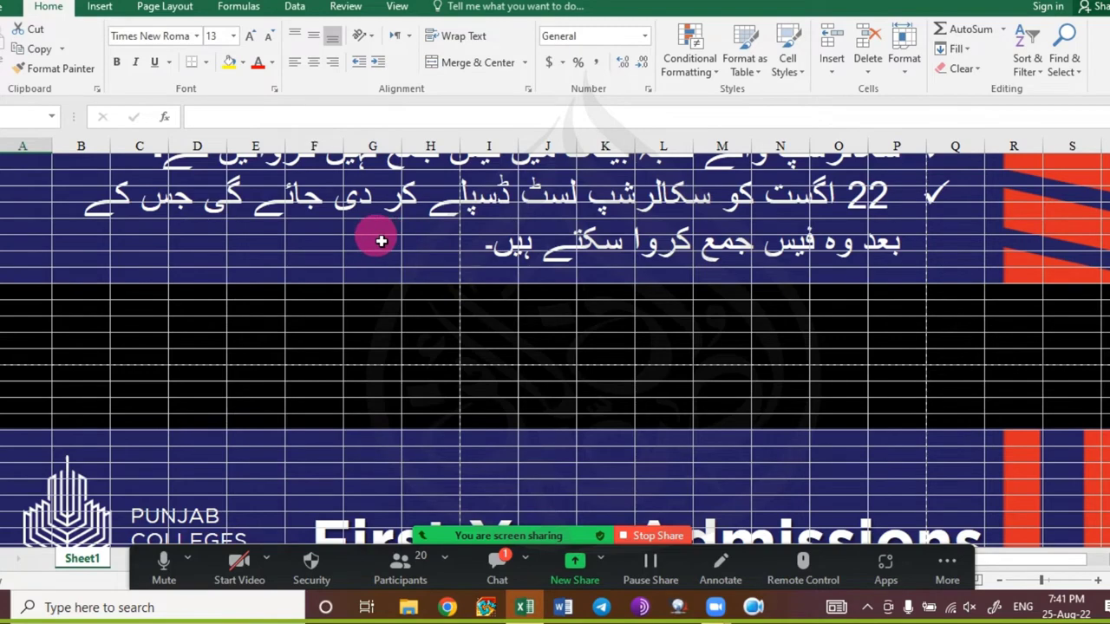
pyautogui.click(238, 7)
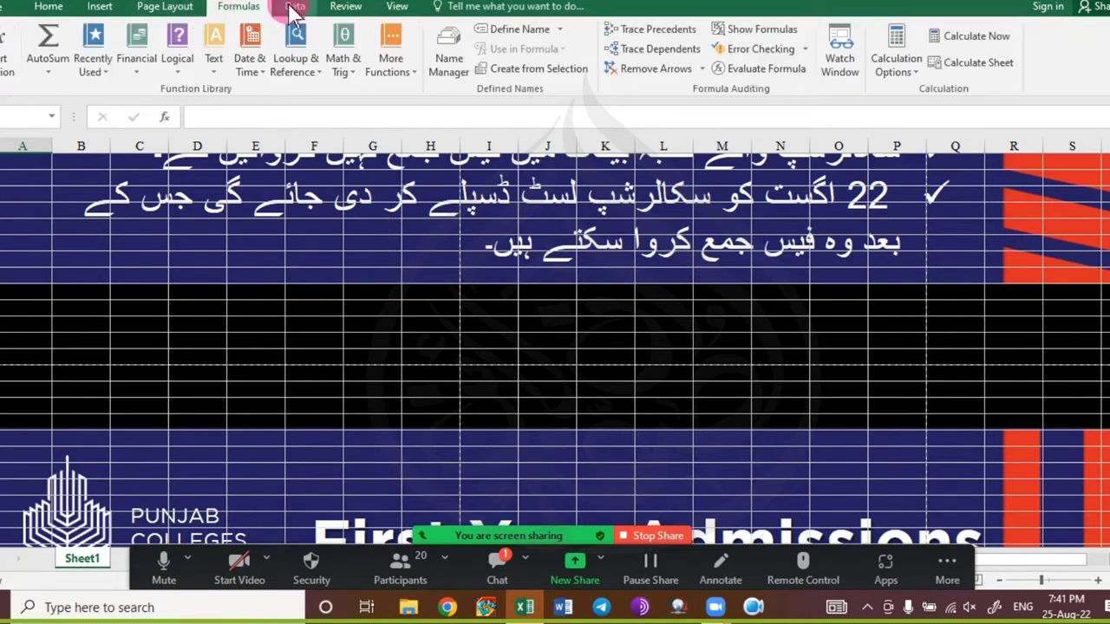
pyautogui.click(165, 7)
pyautogui.click(314, 69)
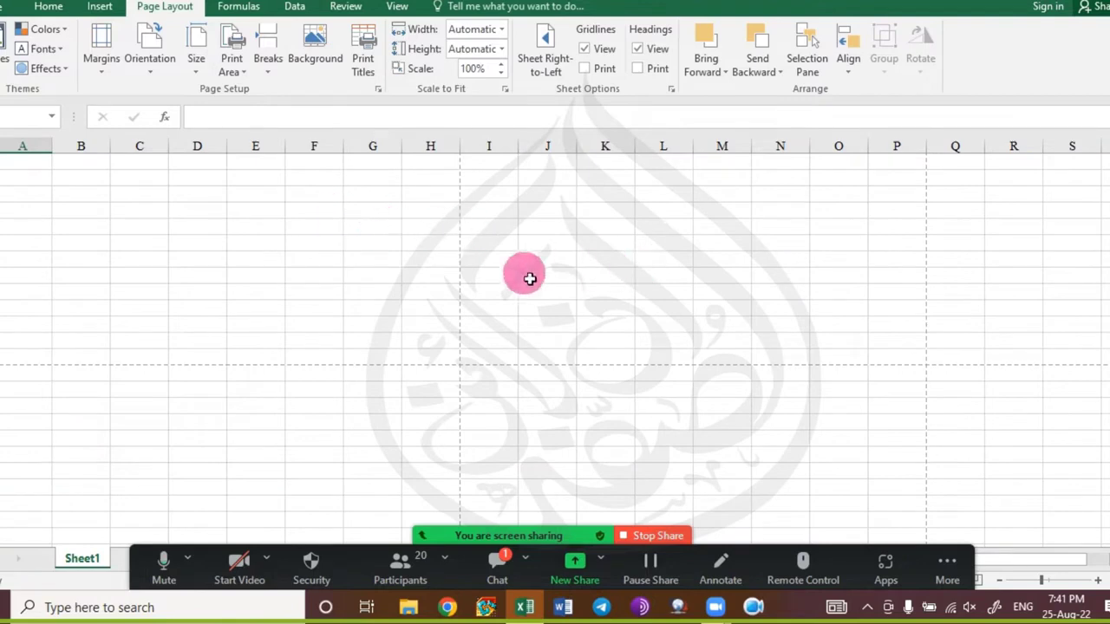
# Show the File > Open list of recent workbooks.
pyautogui.click(52, 9)
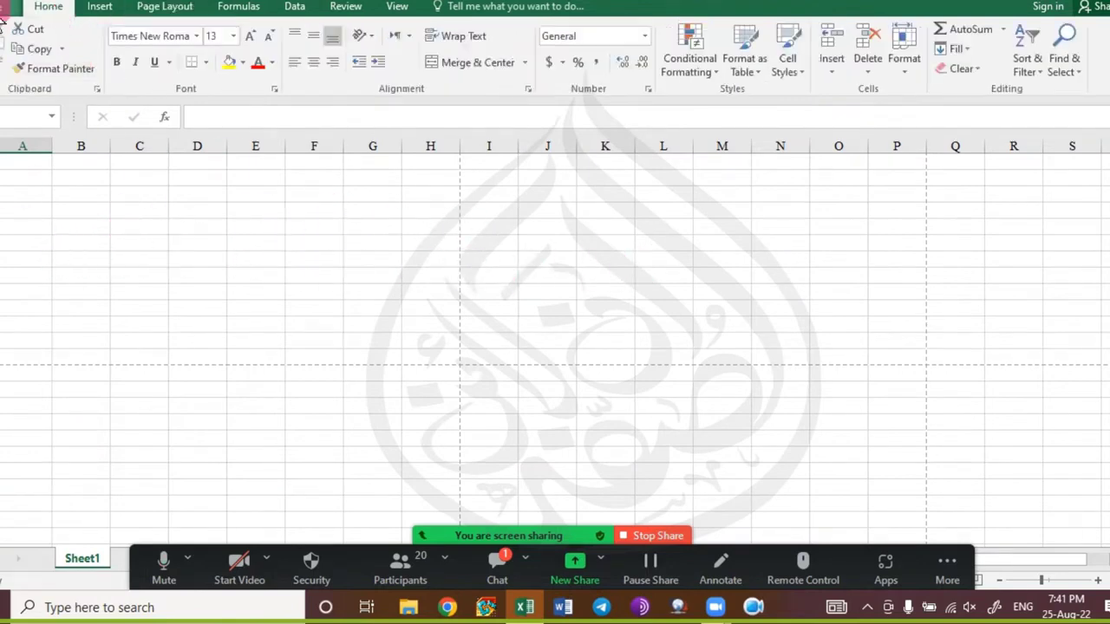
pyautogui.click(9, 7)
pyautogui.click(12, 113)
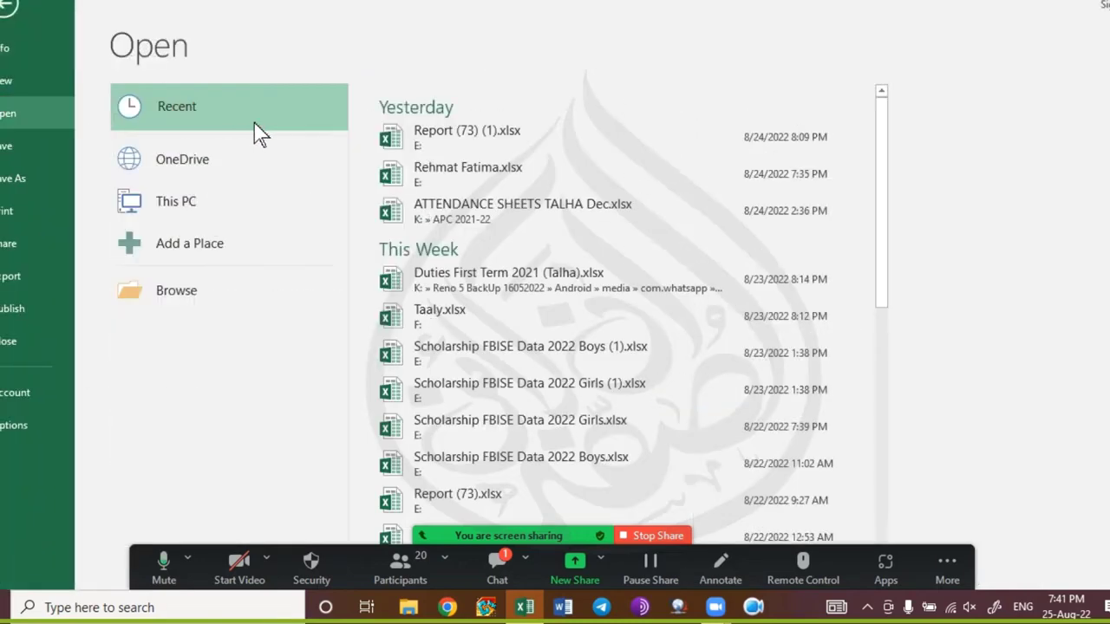
# Open the Jinnah Academy marks workbook from recent files and dismiss the meeting chat.
pyautogui.click(527, 168)
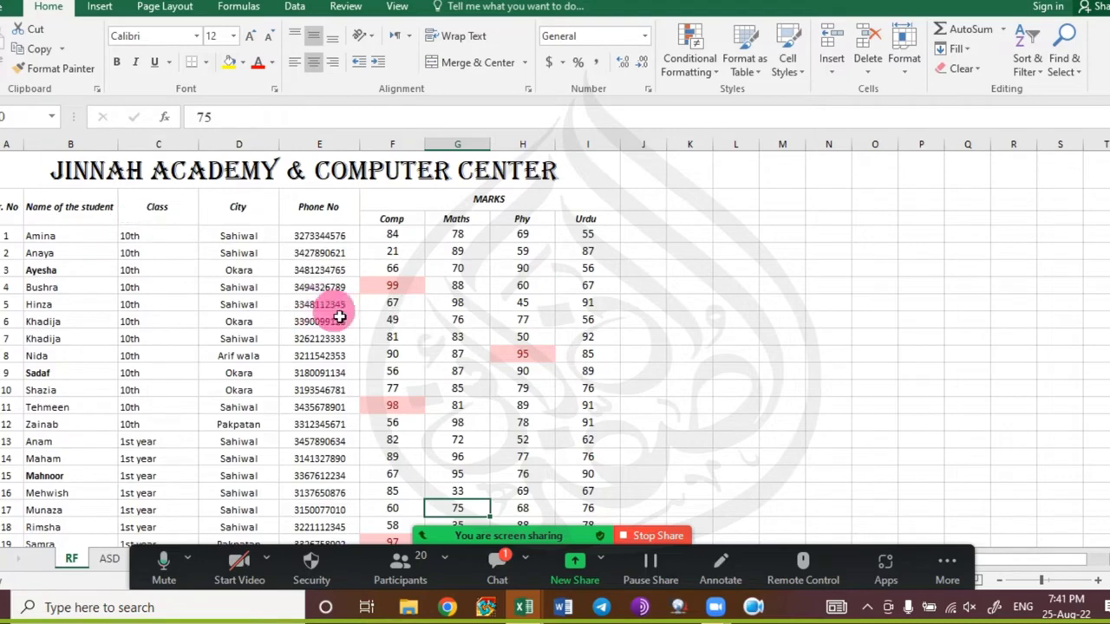
pyautogui.click(497, 566)
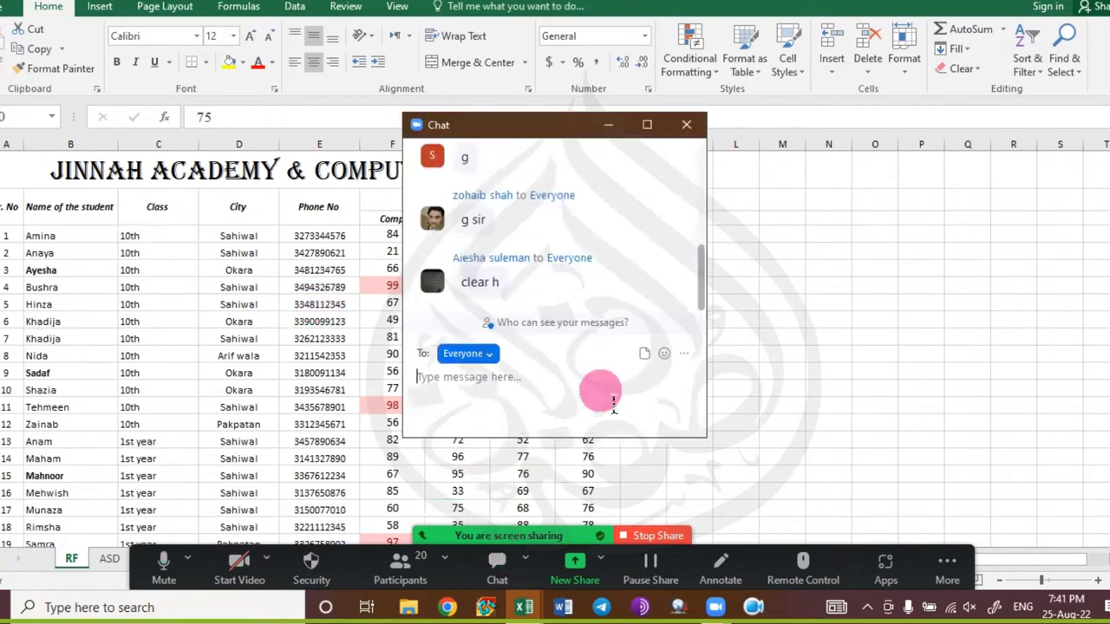
pyautogui.click(686, 126)
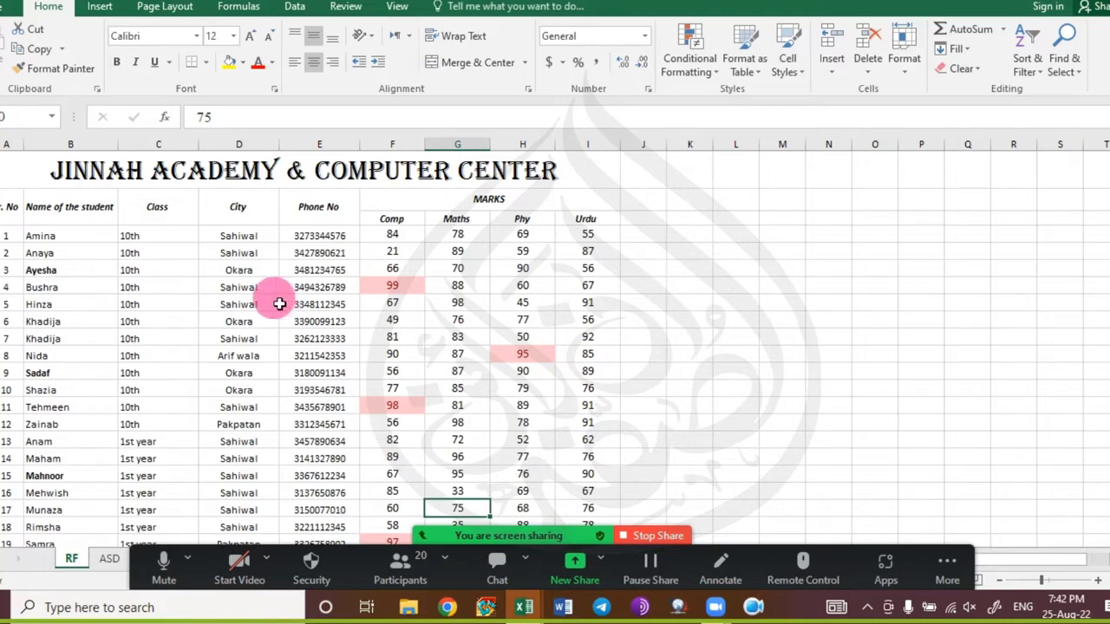
pyautogui.keyDown('ctrl'); pyautogui.scroll(3, 314, 355); pyautogui.keyUp('ctrl')
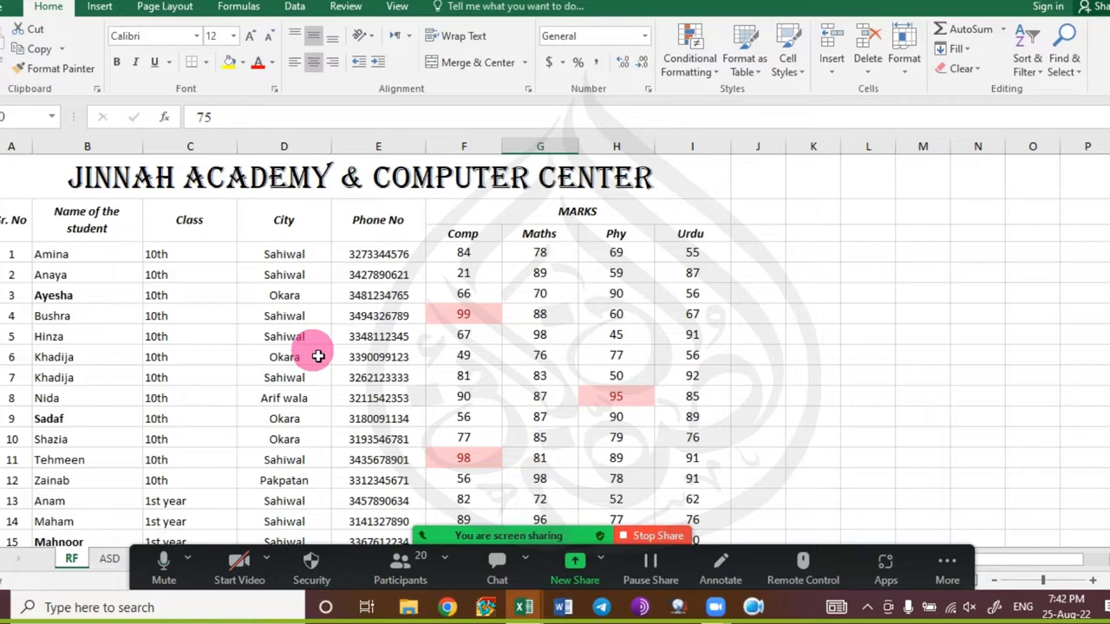
pyautogui.click(186, 173)
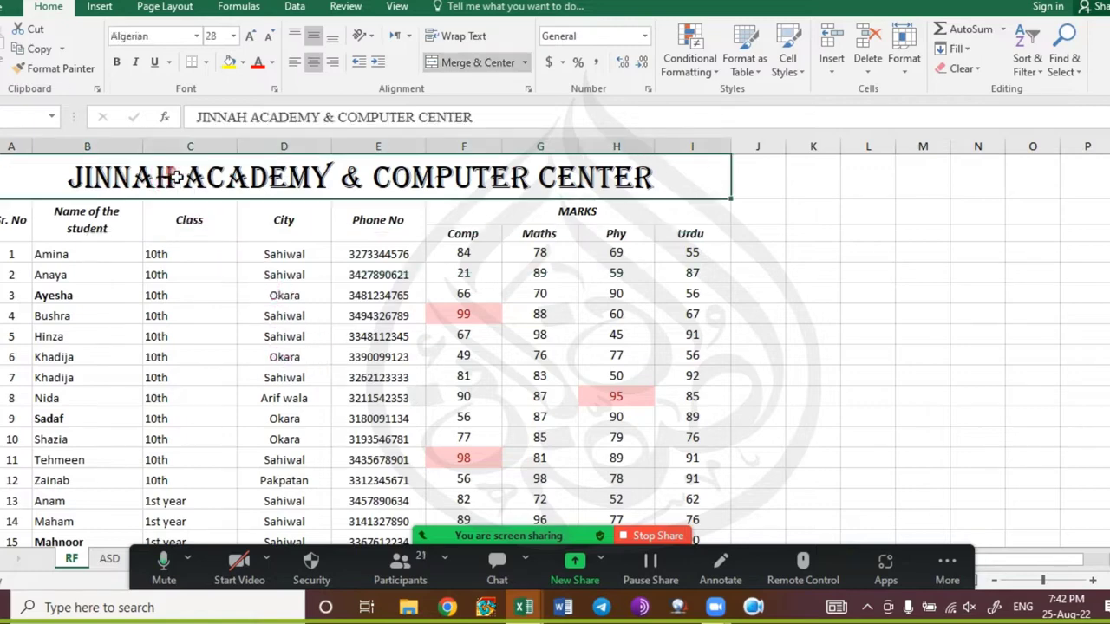
pyautogui.click(191, 260)
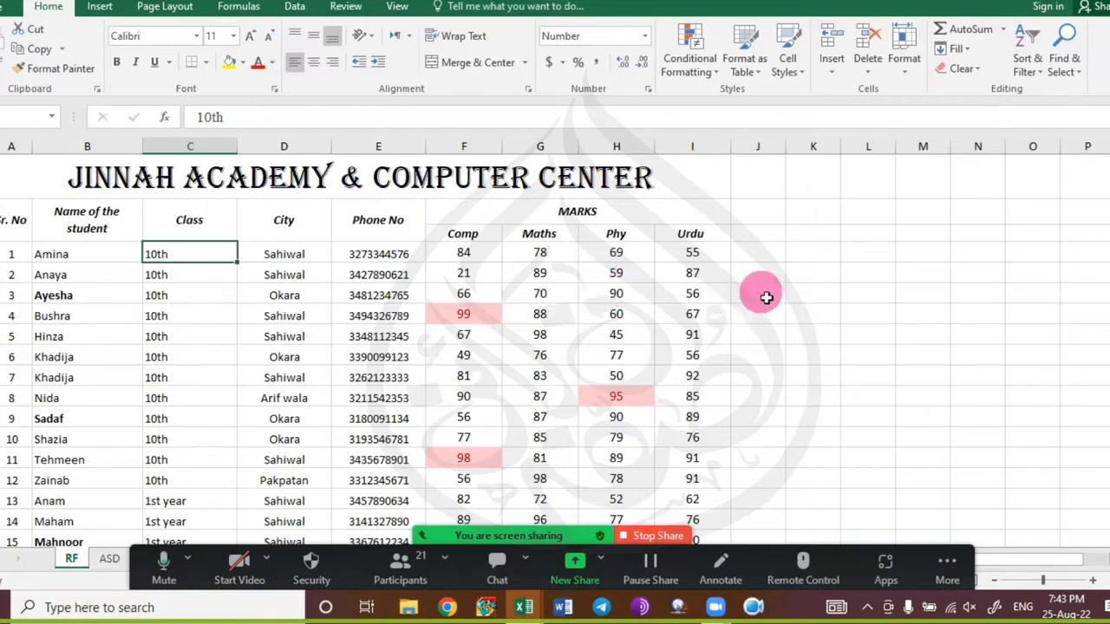
pyautogui.click(767, 296)
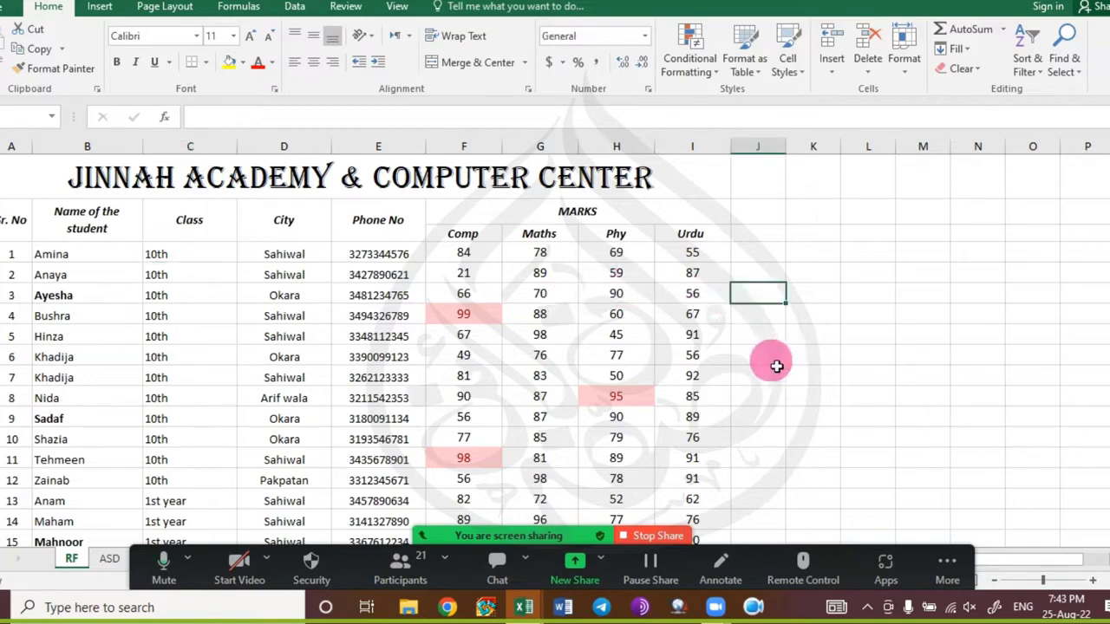
pyautogui.hotkey('ctrl', '1')
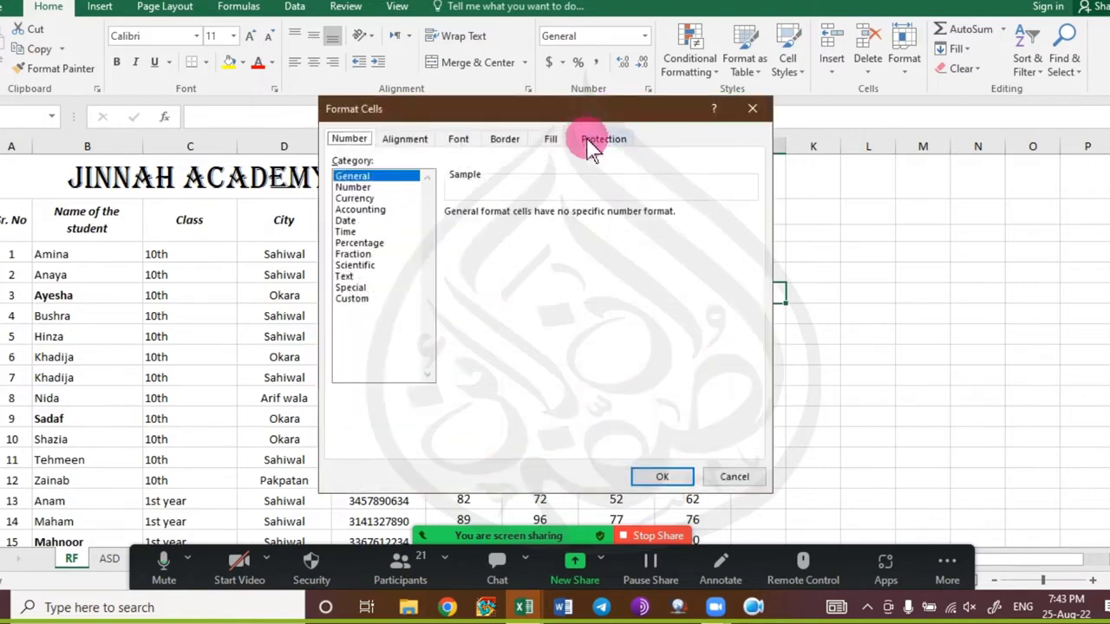
pyautogui.click(592, 142)
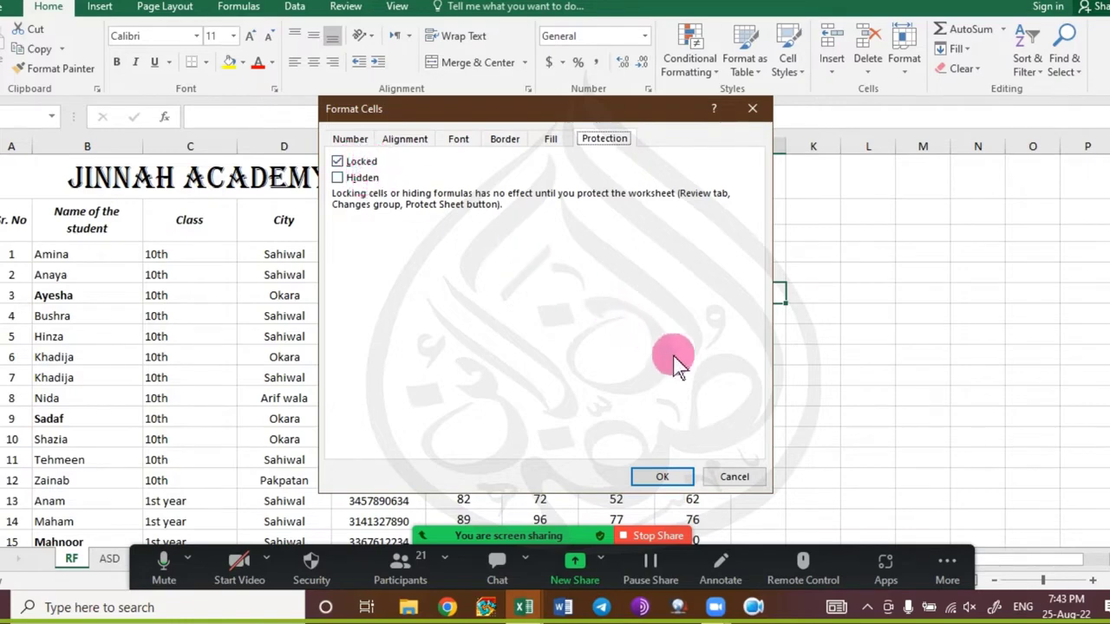
pyautogui.click(734, 477)
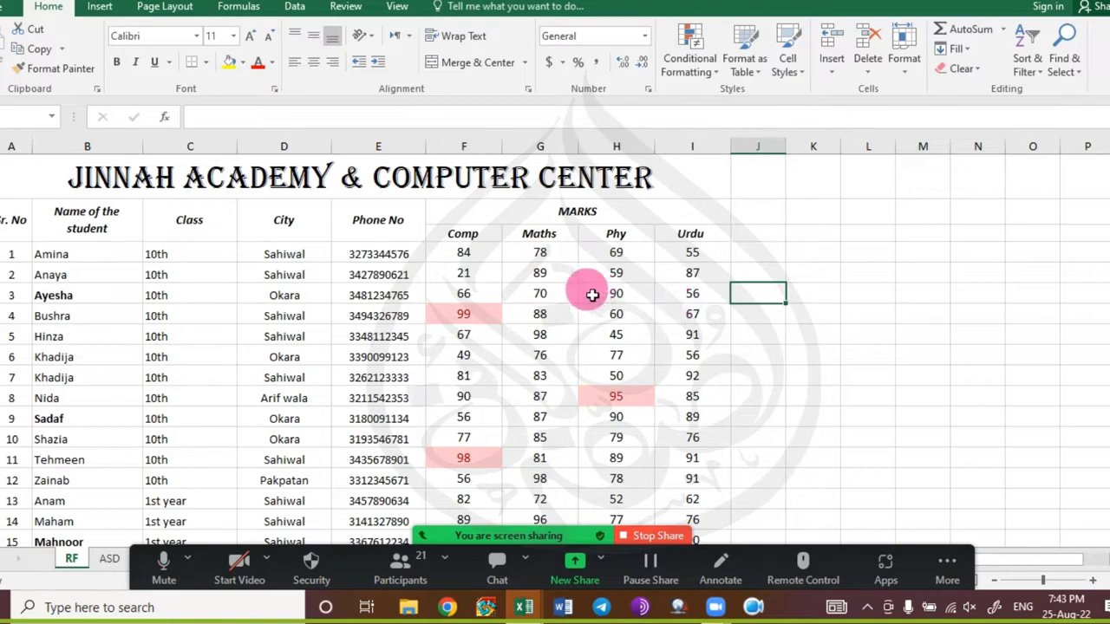
pyautogui.click(101, 298)
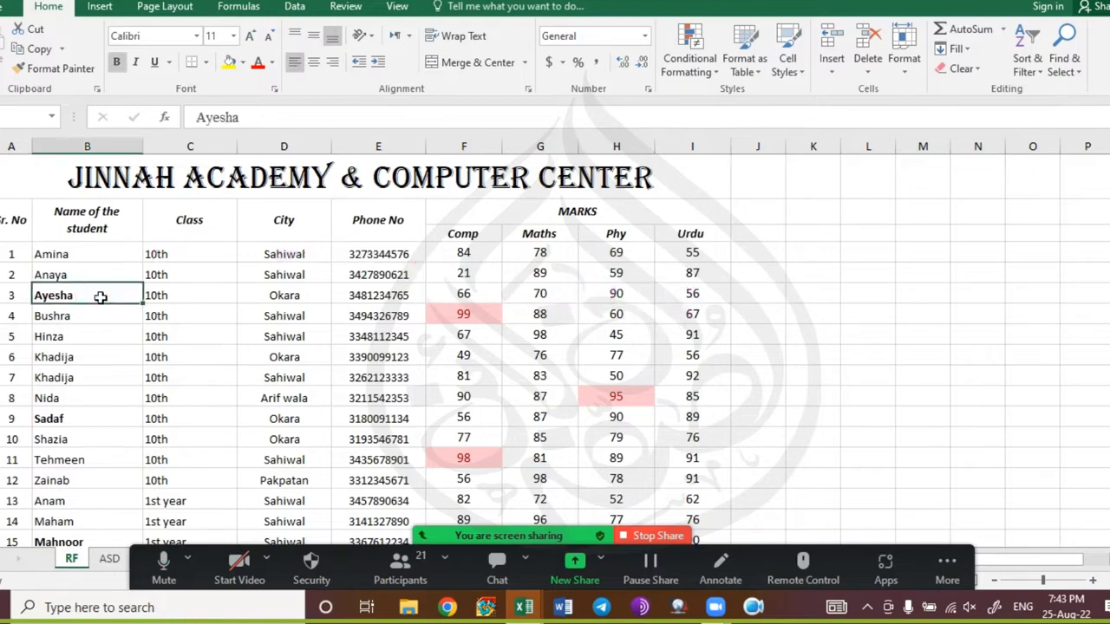
pyautogui.hotkey('ctrl', '1')
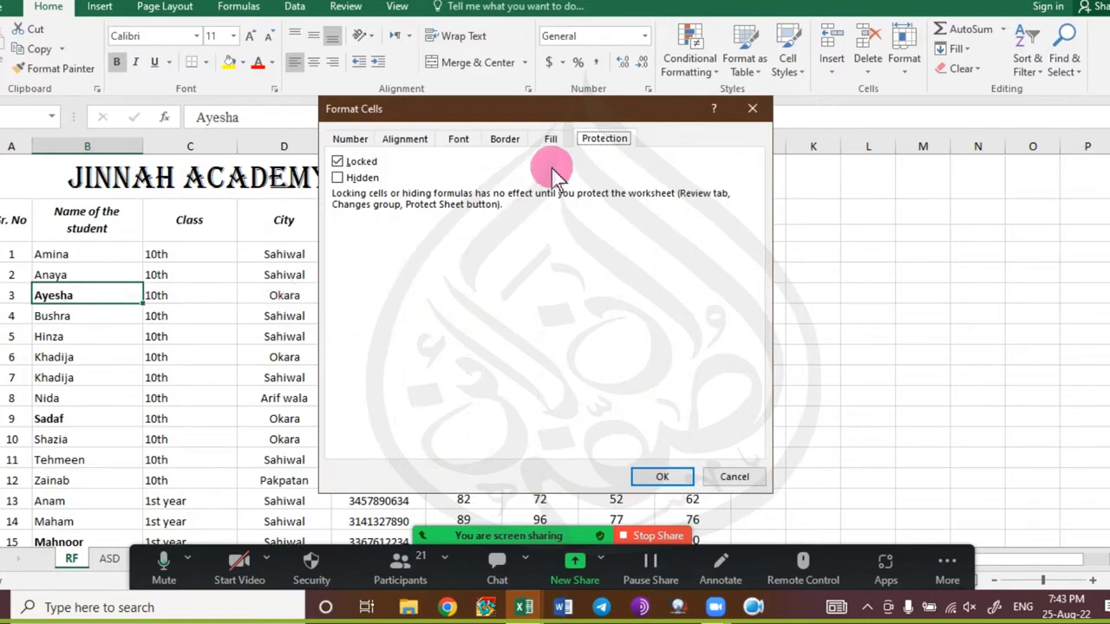
pyautogui.click(724, 476)
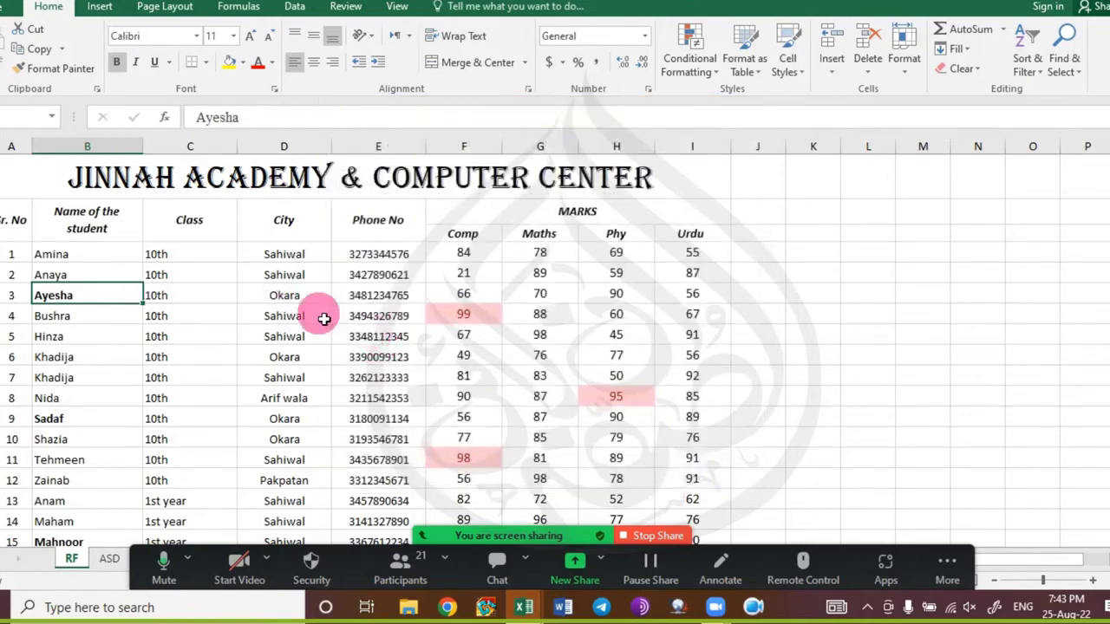
pyautogui.hotkey('ctrl', 'Down')
pyautogui.hotkey('ctrl', 'Down')
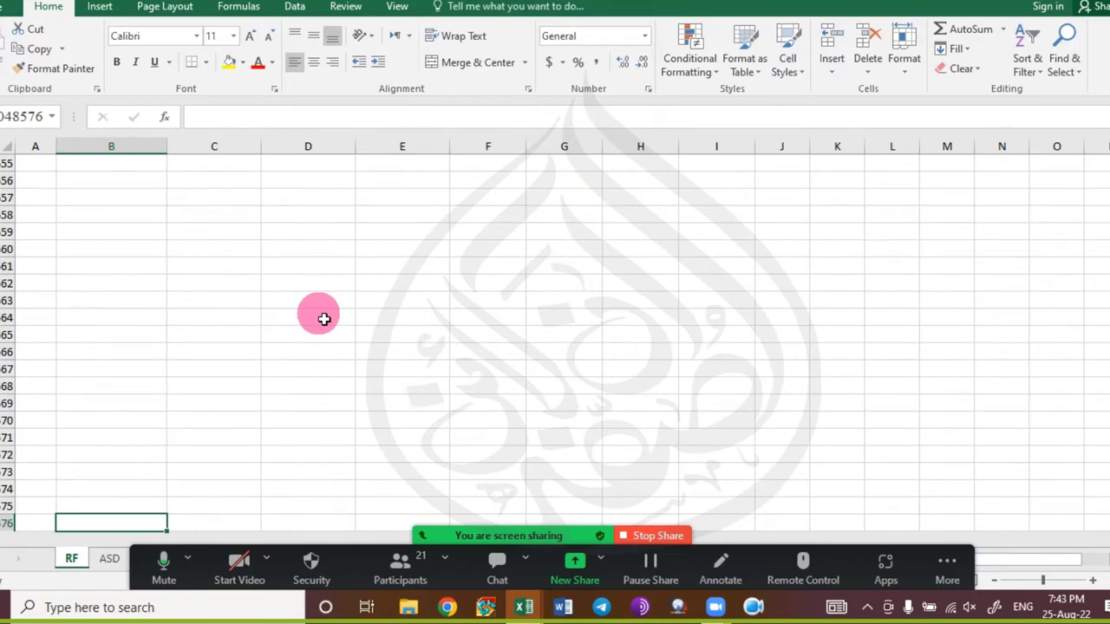
pyautogui.hotkey('ctrl', '1')
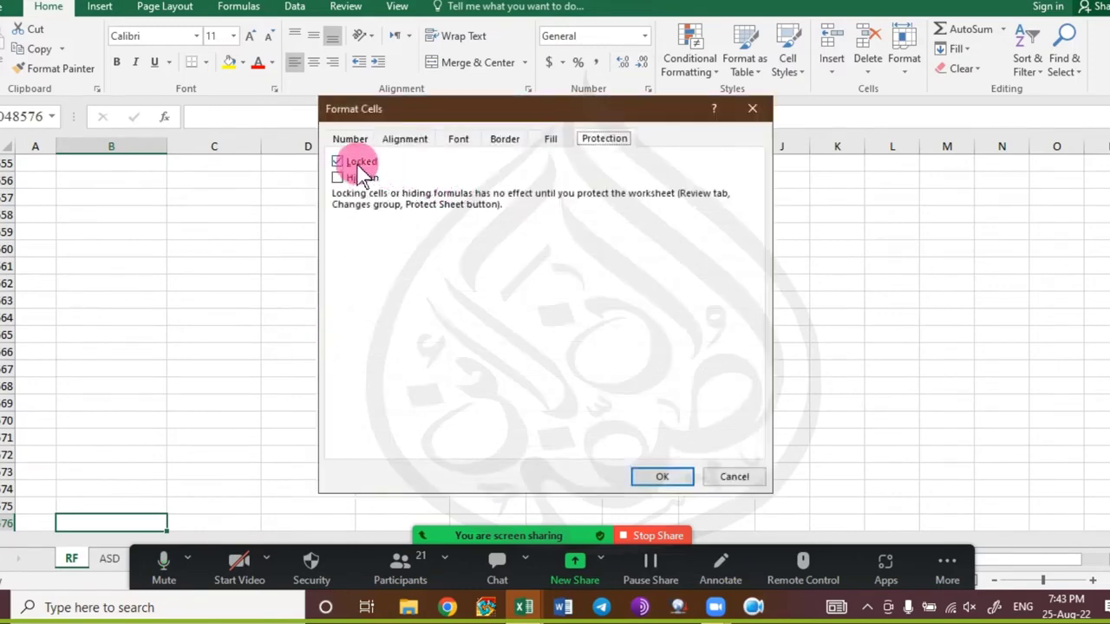
pyautogui.press('Escape')
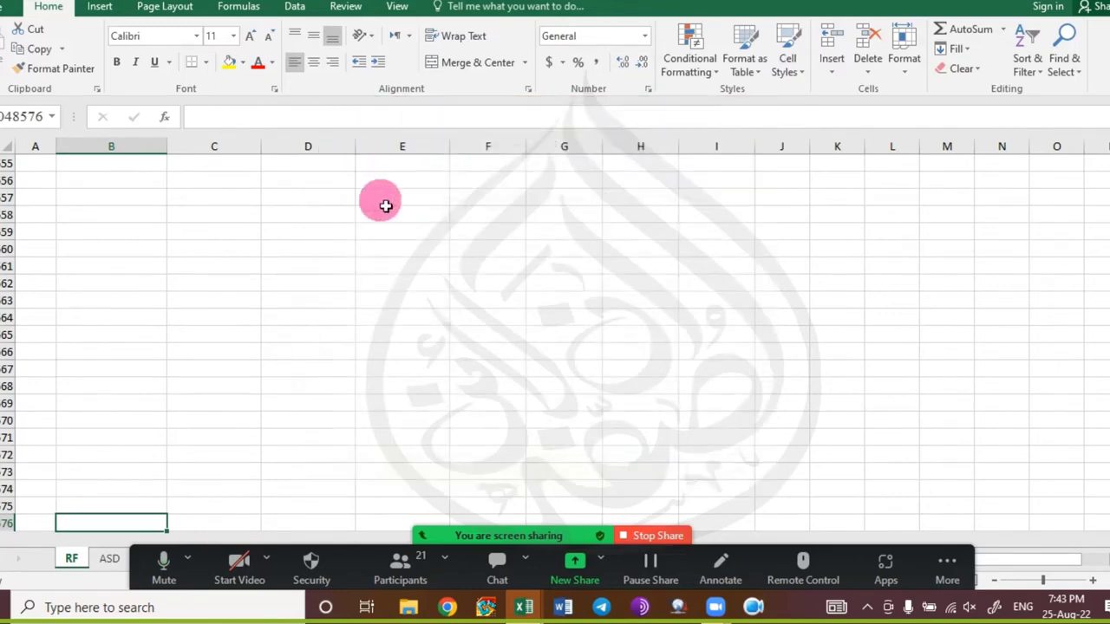
pyautogui.hotkey('ctrl', 'Up')
pyautogui.hotkey('ctrl', 'Up')
pyautogui.hotkey('ctrl', 'Up')
pyautogui.hotkey('ctrl', 'Up')
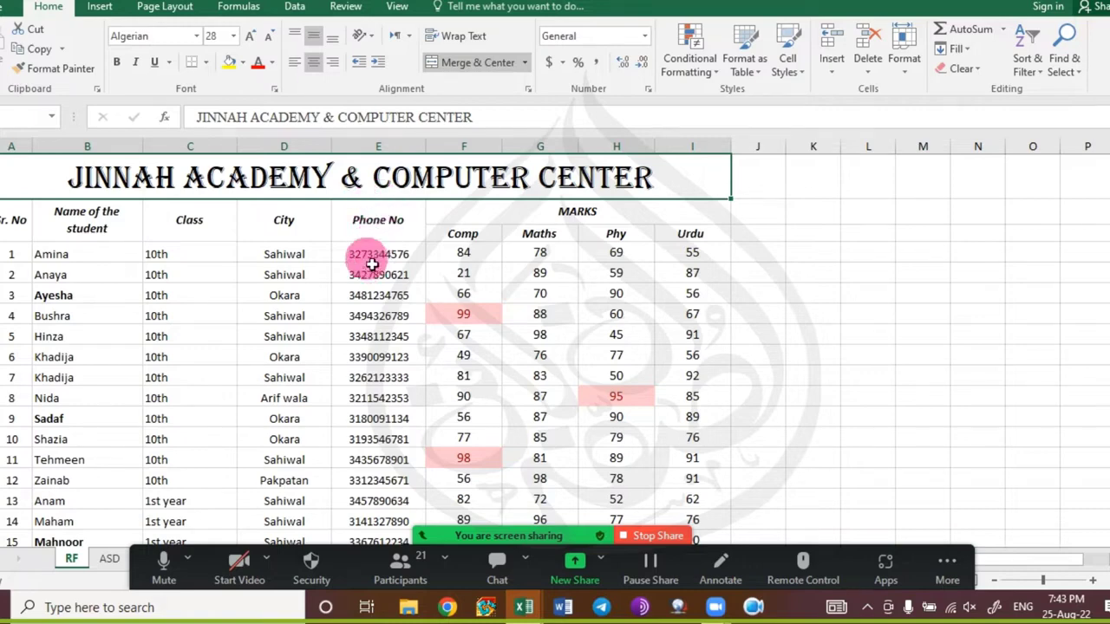
pyautogui.scroll(-1, 380, 249)
pyautogui.scroll(1, 380, 249)
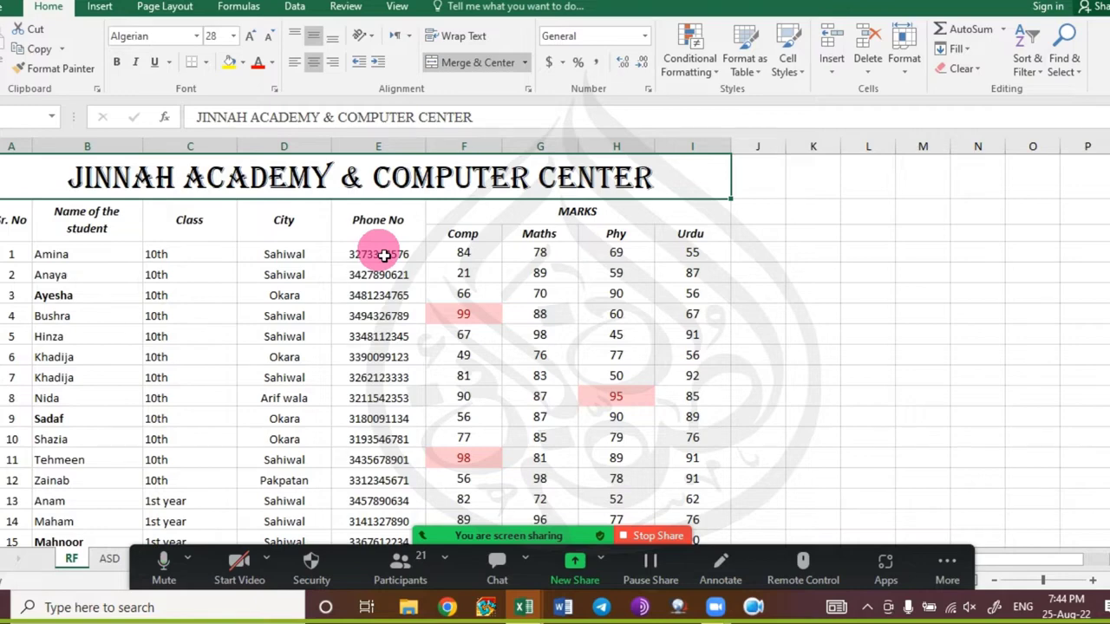
# Select columns J through XFD and clear their Locked setting in Format Cells.
pyautogui.click(765, 146)
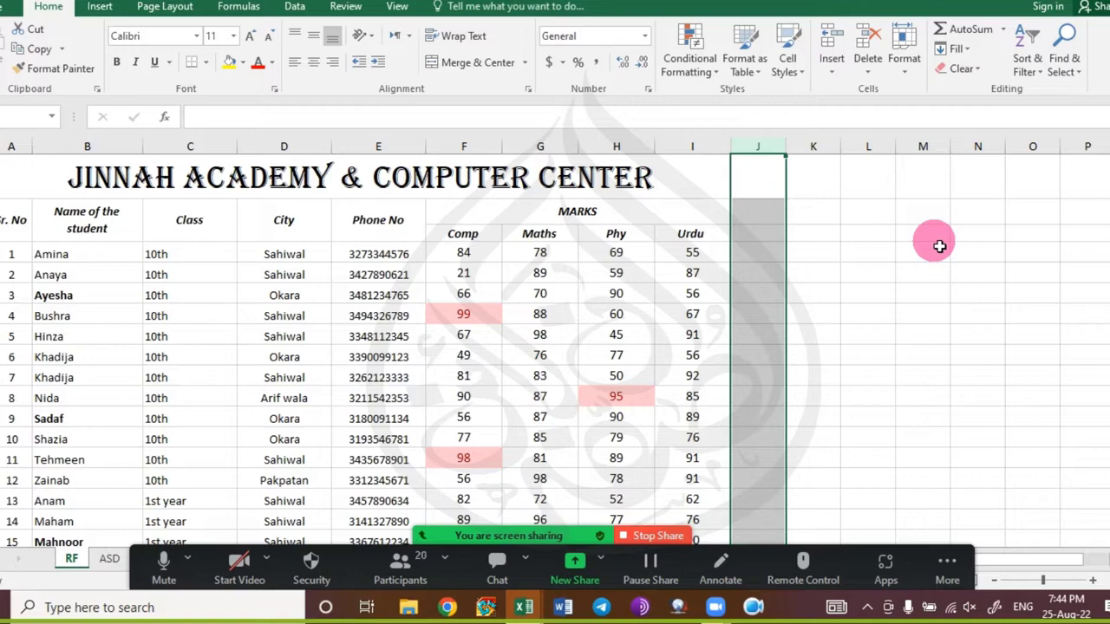
pyautogui.hotkey('ctrl', 'shift', 'Right')
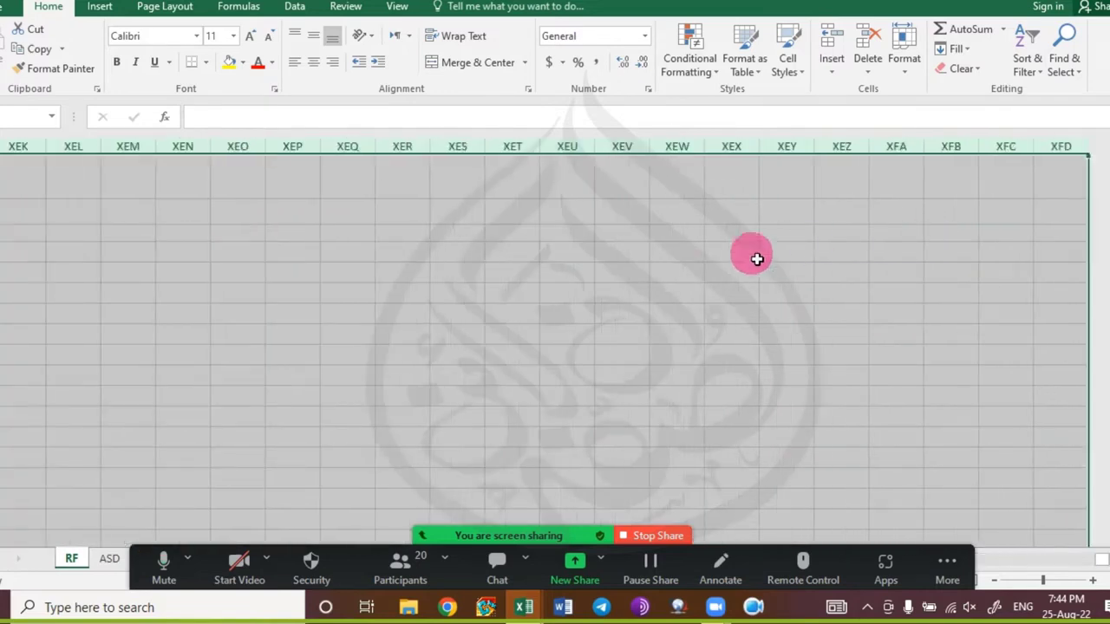
pyautogui.middleClick(895, 280)
pyautogui.middleClick(164, 268)
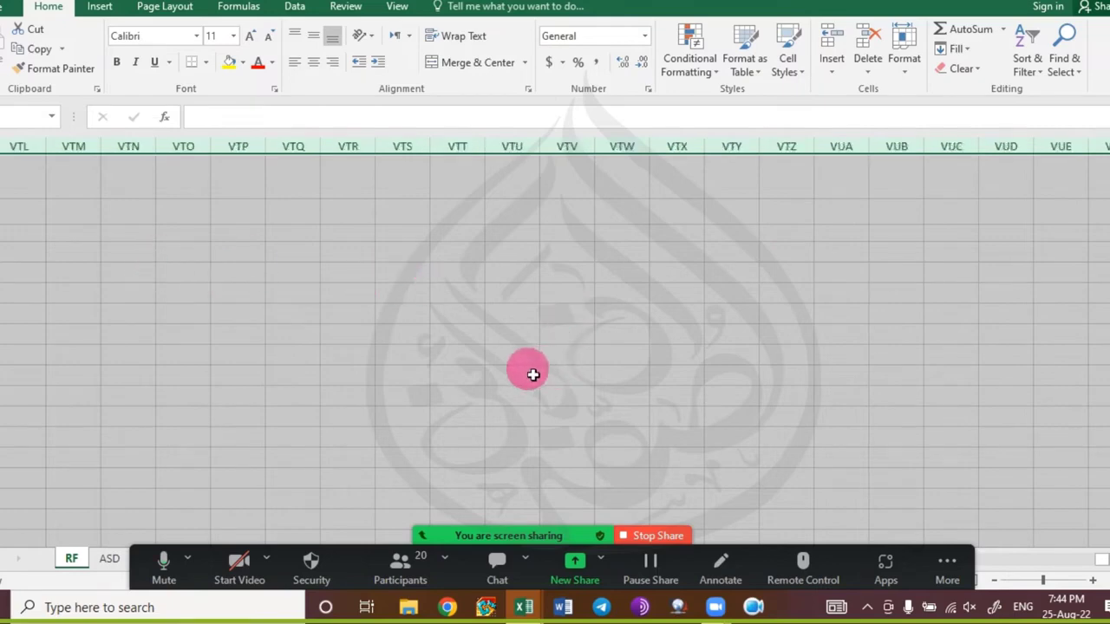
pyautogui.hotkey('ctrl', '1')
pyautogui.click(359, 163)
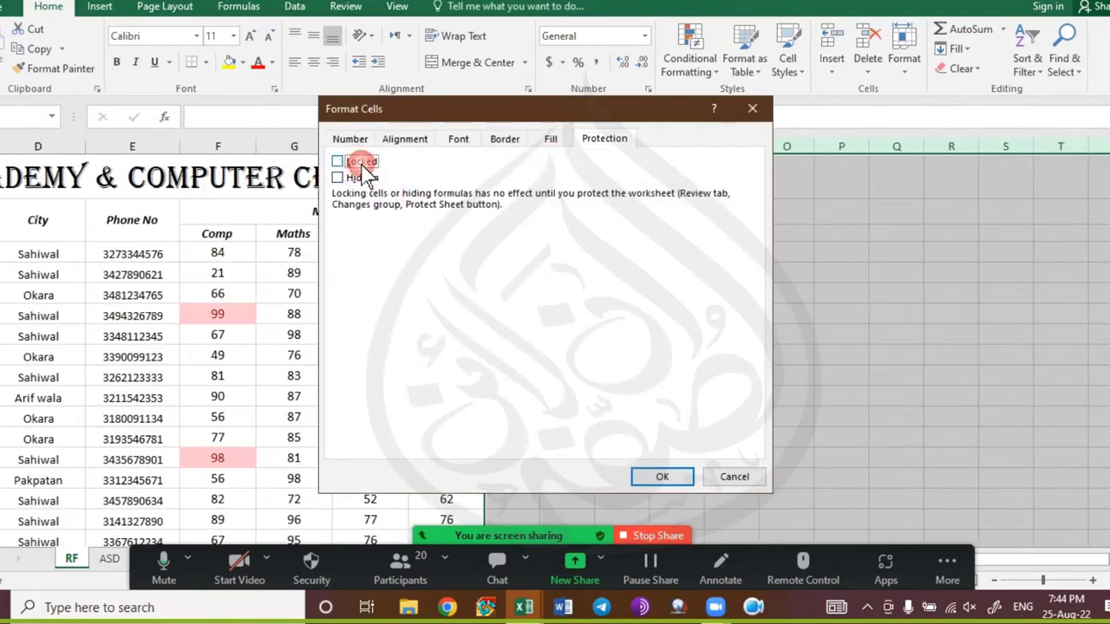
pyautogui.click(665, 478)
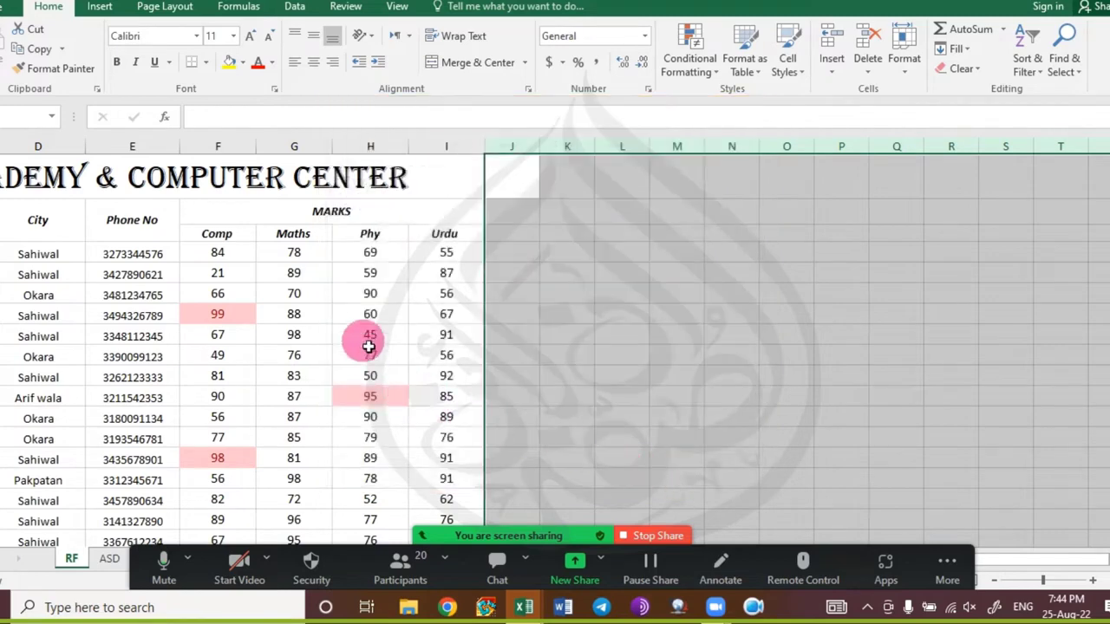
pyautogui.hscroll(-3, 359, 295)
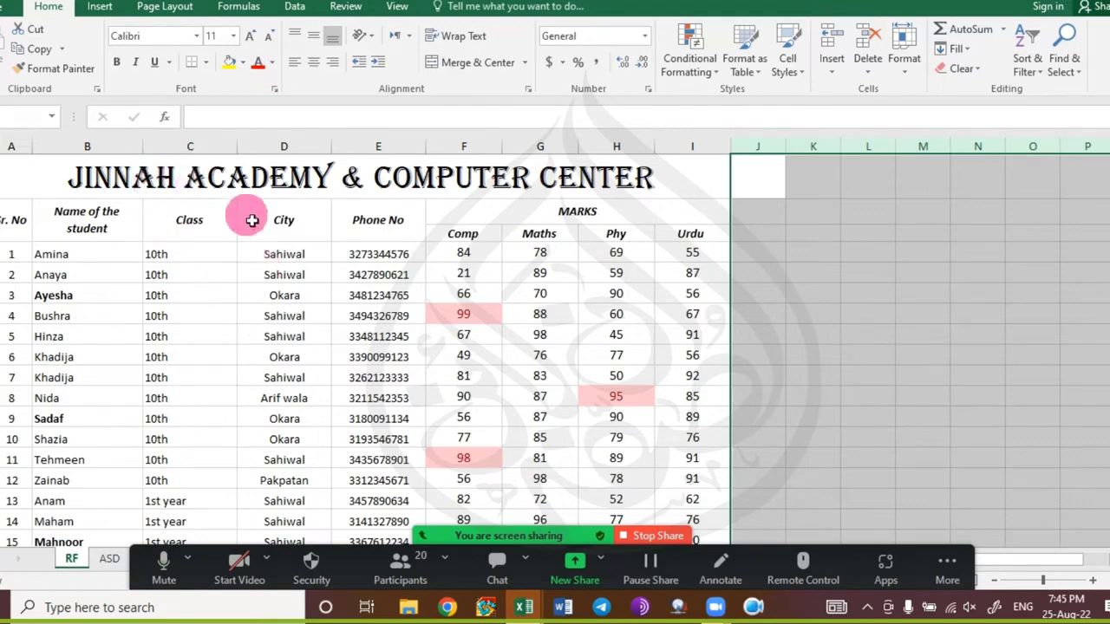
pyautogui.scroll(-13, 351, 269)
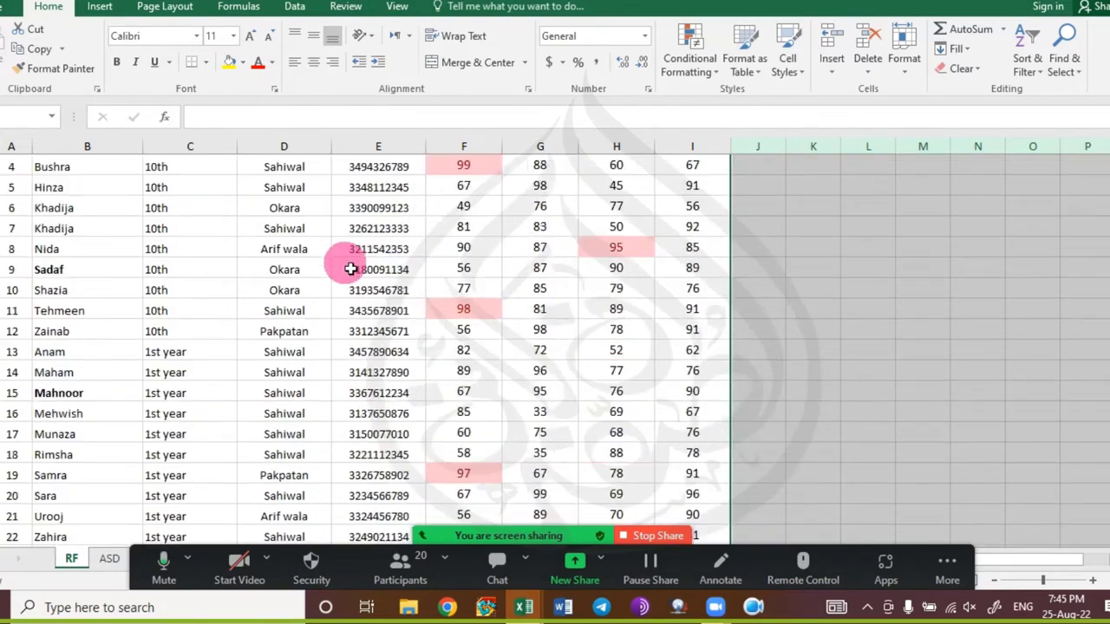
pyautogui.scroll(-1, 350, 269)
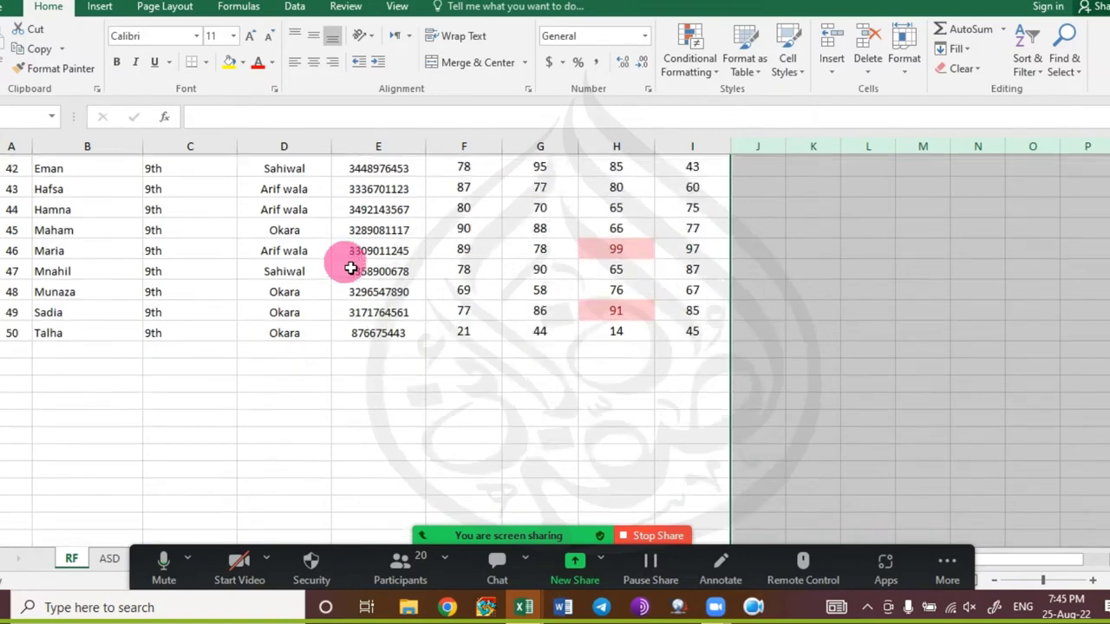
pyautogui.scroll(-1, 350, 269)
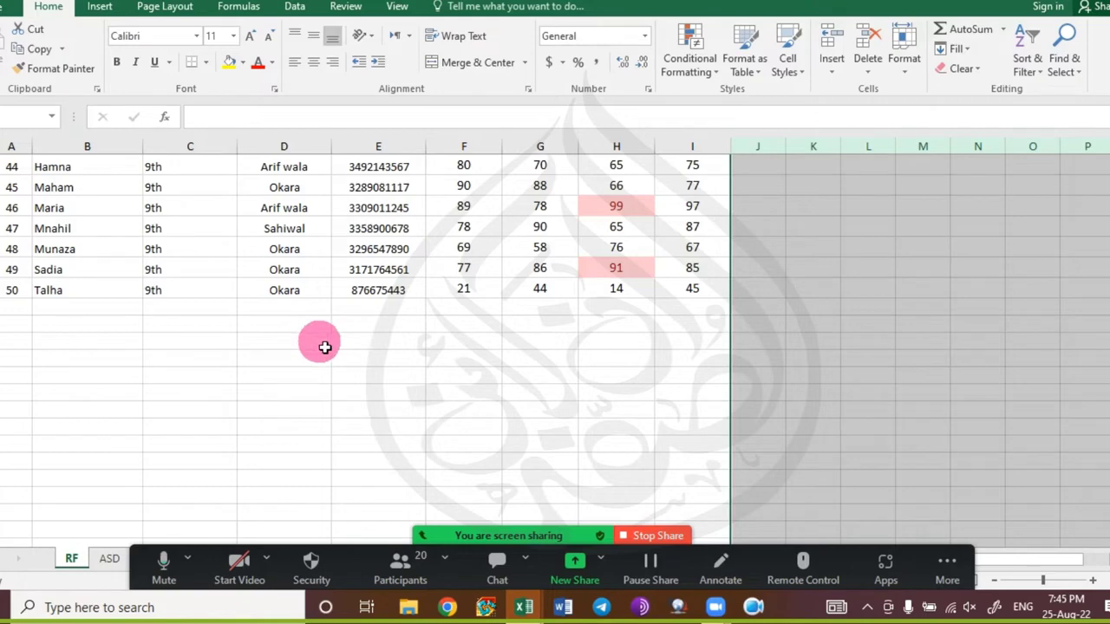
pyautogui.click(328, 409)
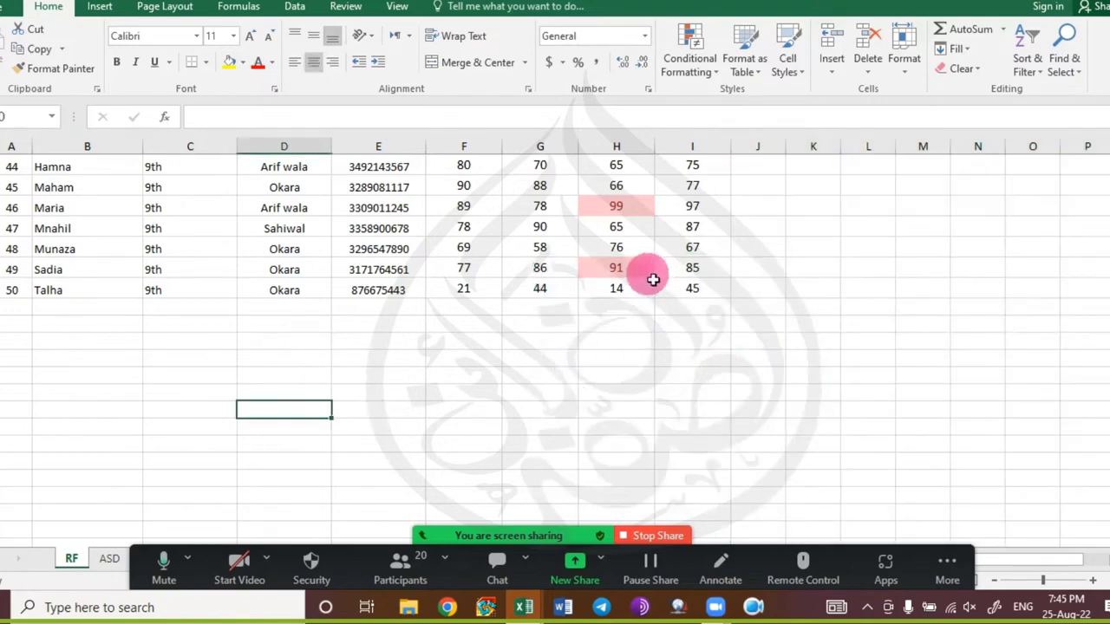
pyautogui.click(885, 361)
pyautogui.hotkey('ctrl', '1')
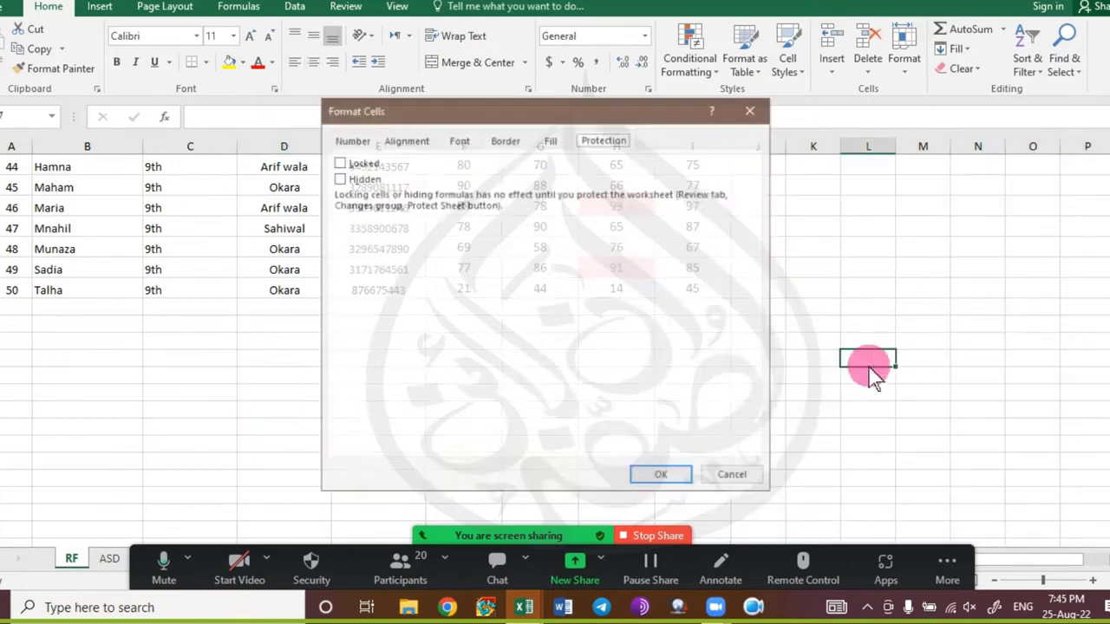
pyautogui.press('Escape')
pyautogui.click(277, 411)
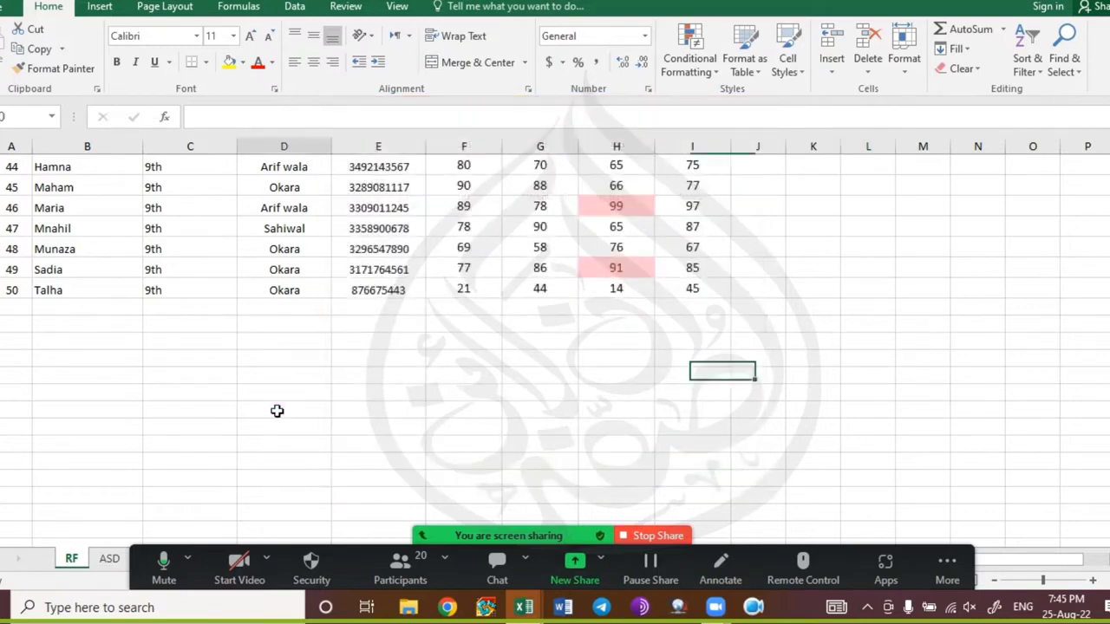
pyautogui.hotkey('ctrl', '1')
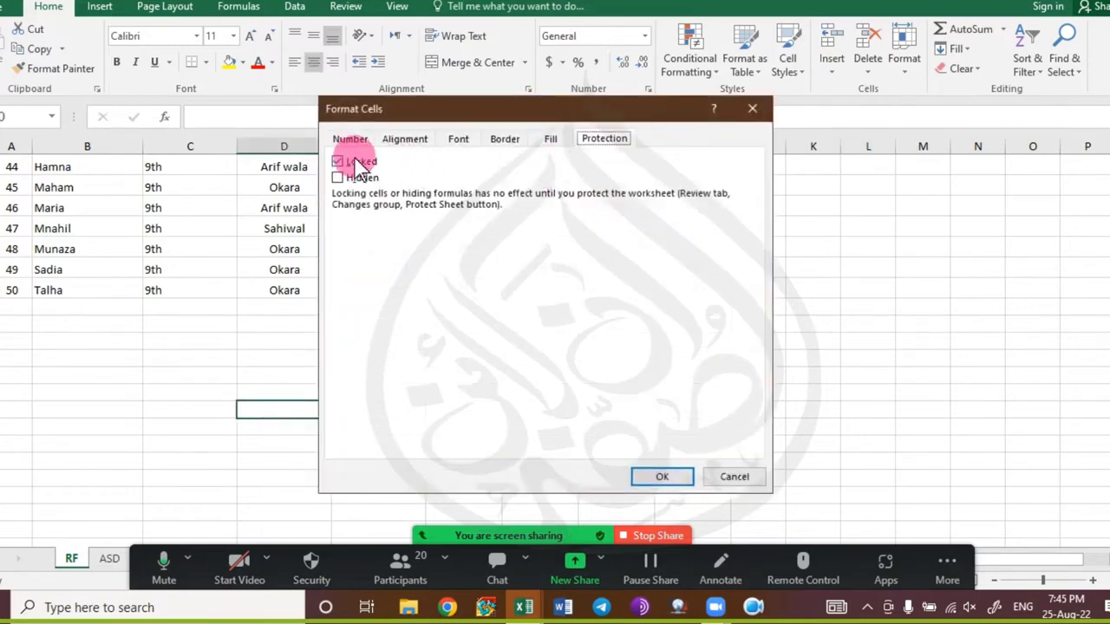
pyautogui.press('Escape')
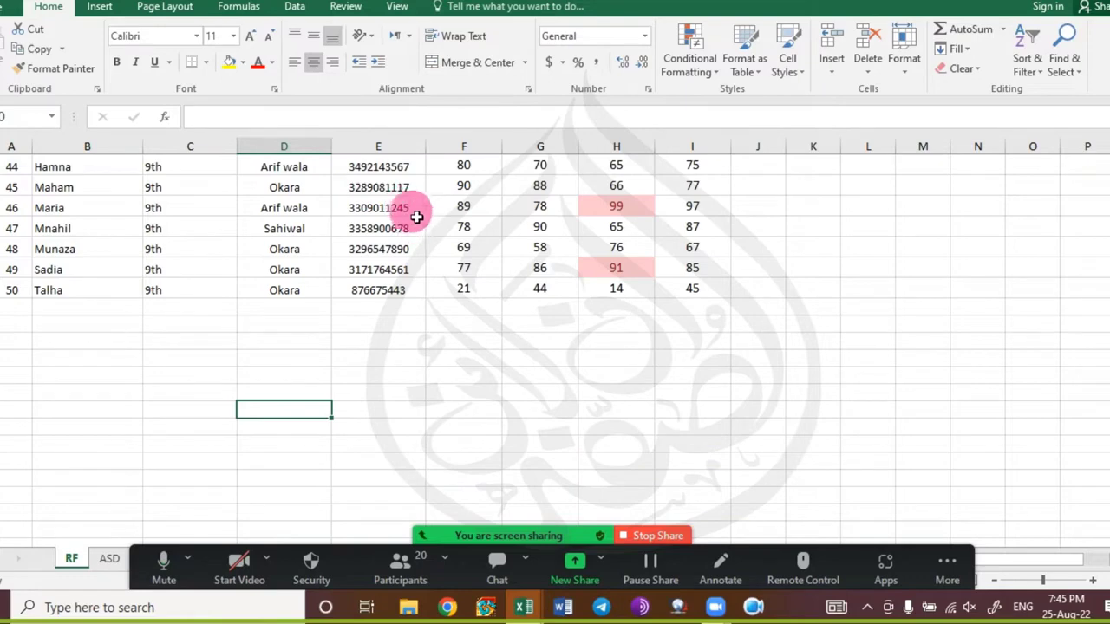
# Open Protect Sheet from the Review tab, muting the meeting microphone along the way.
pyautogui.click(346, 7)
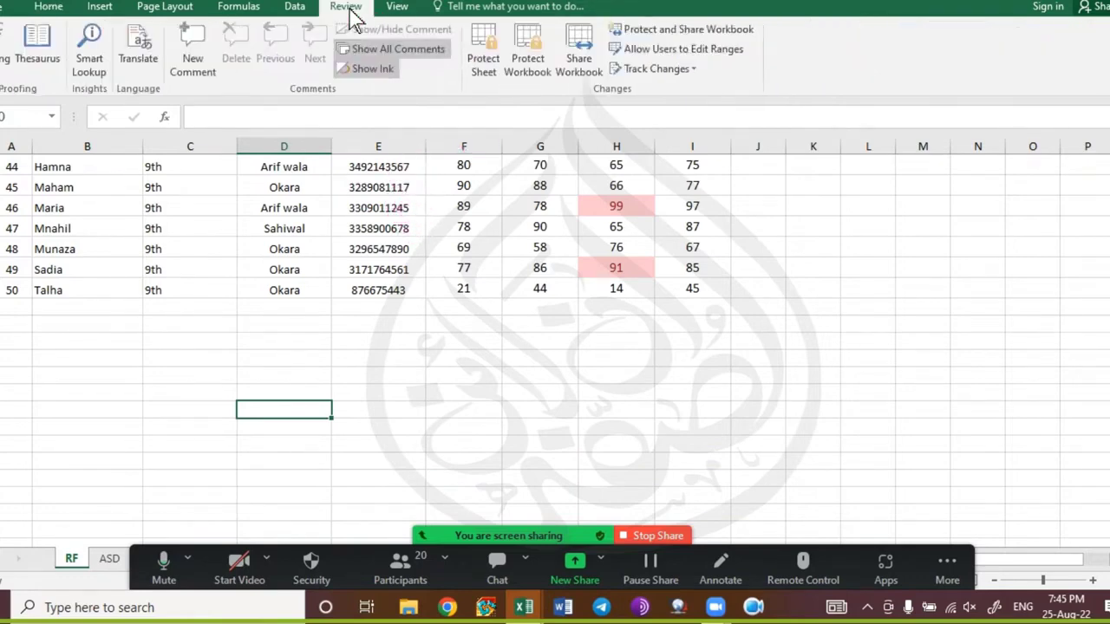
pyautogui.click(352, 15)
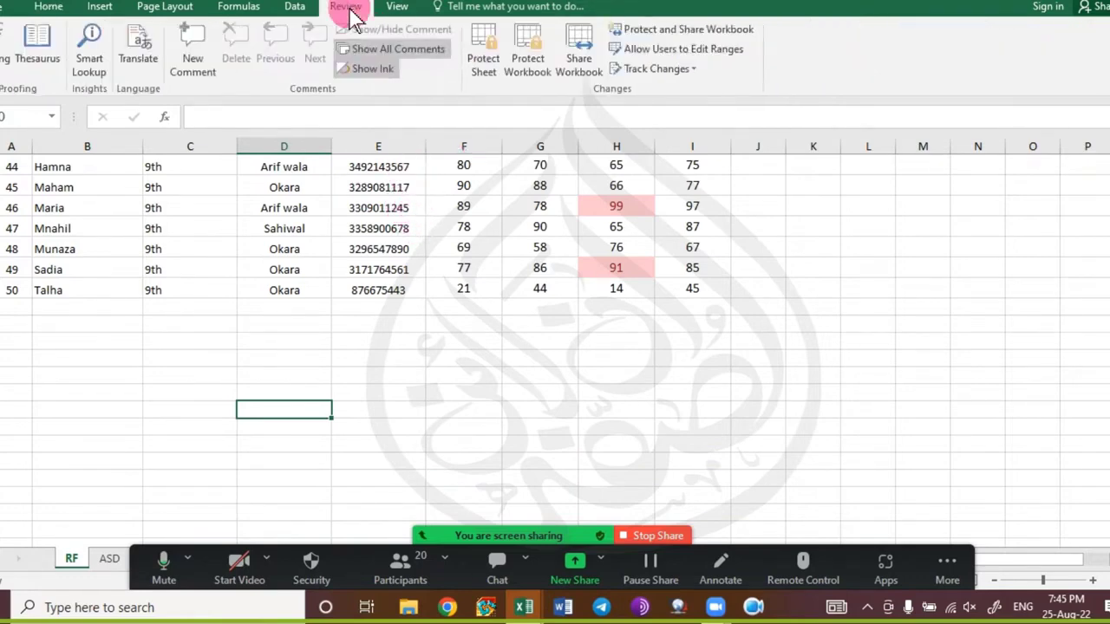
pyautogui.click(482, 63)
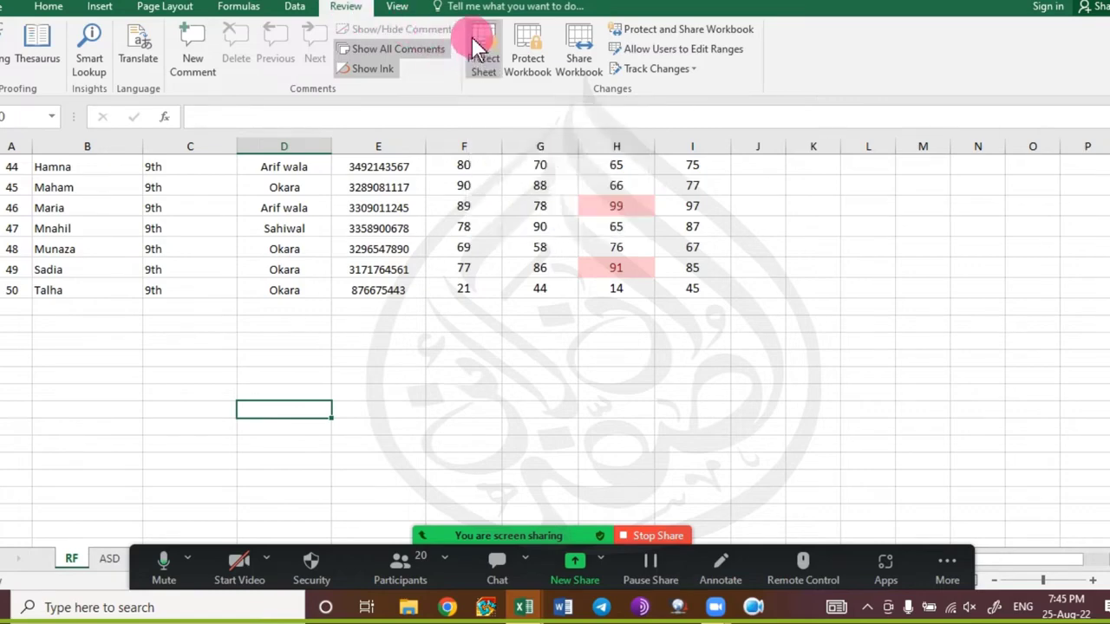
pyautogui.click(164, 576)
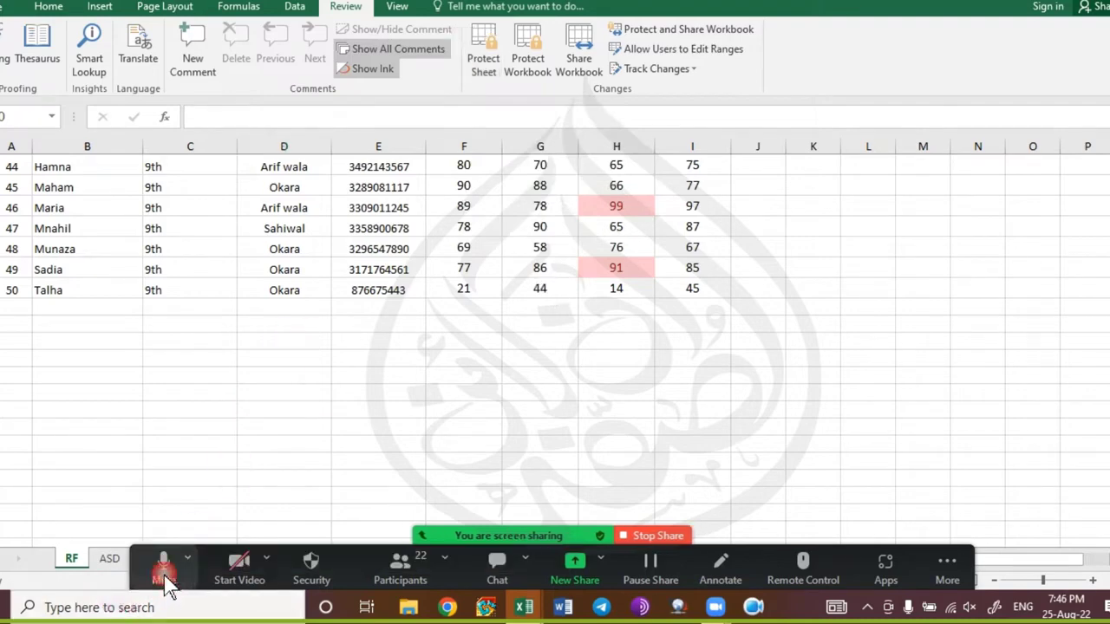
pyautogui.click(481, 64)
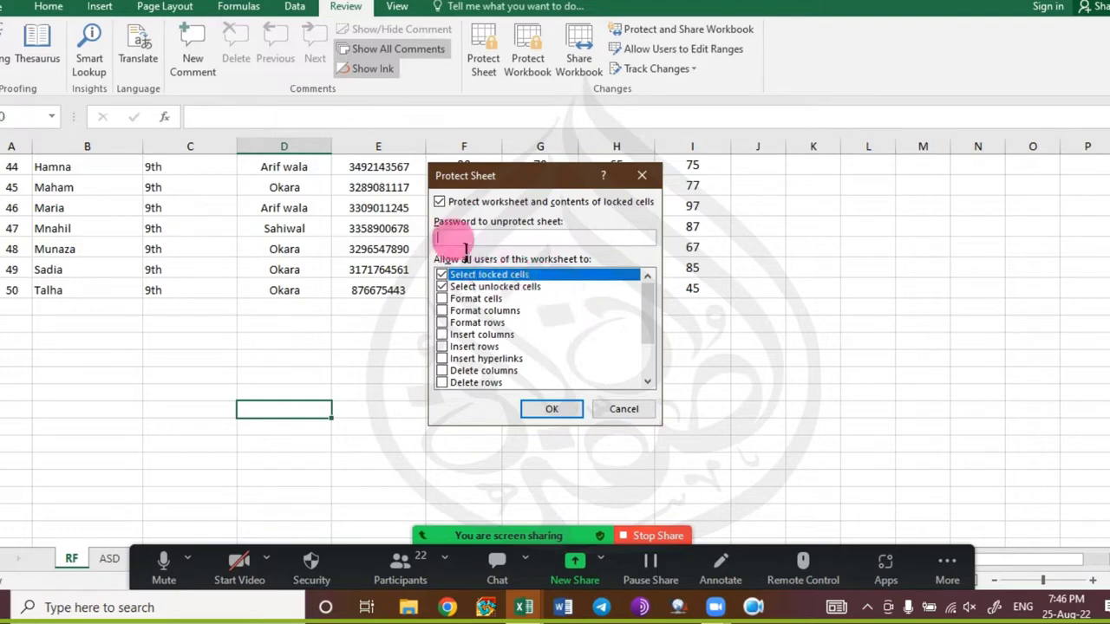
# Keep sheet and locked-cell protection checked and enter the protection password.
pyautogui.click(526, 209)
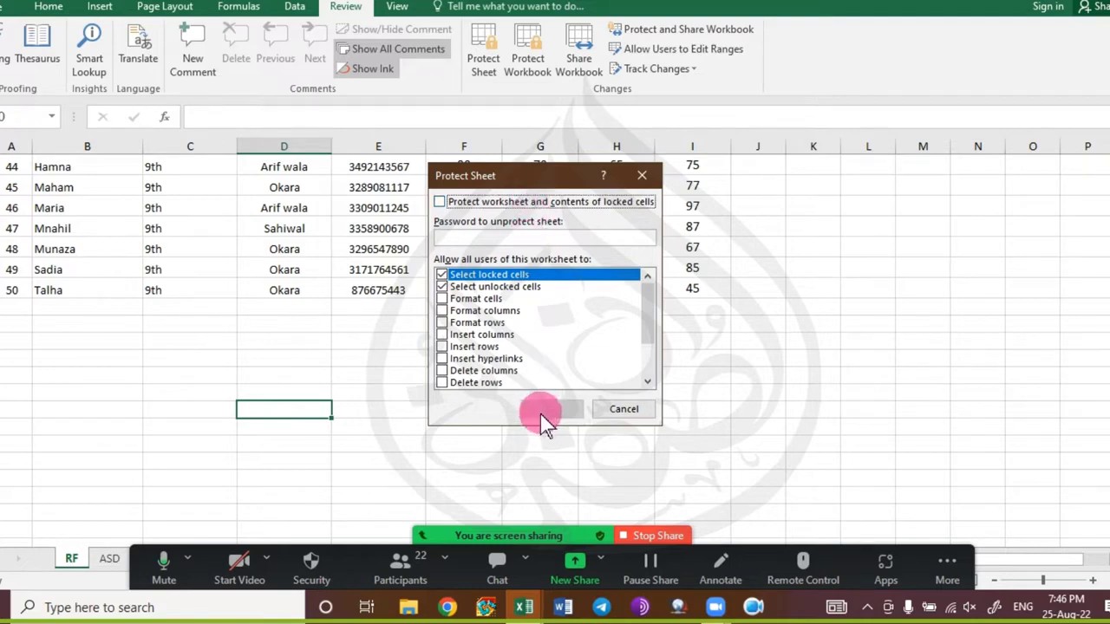
pyautogui.click(504, 207)
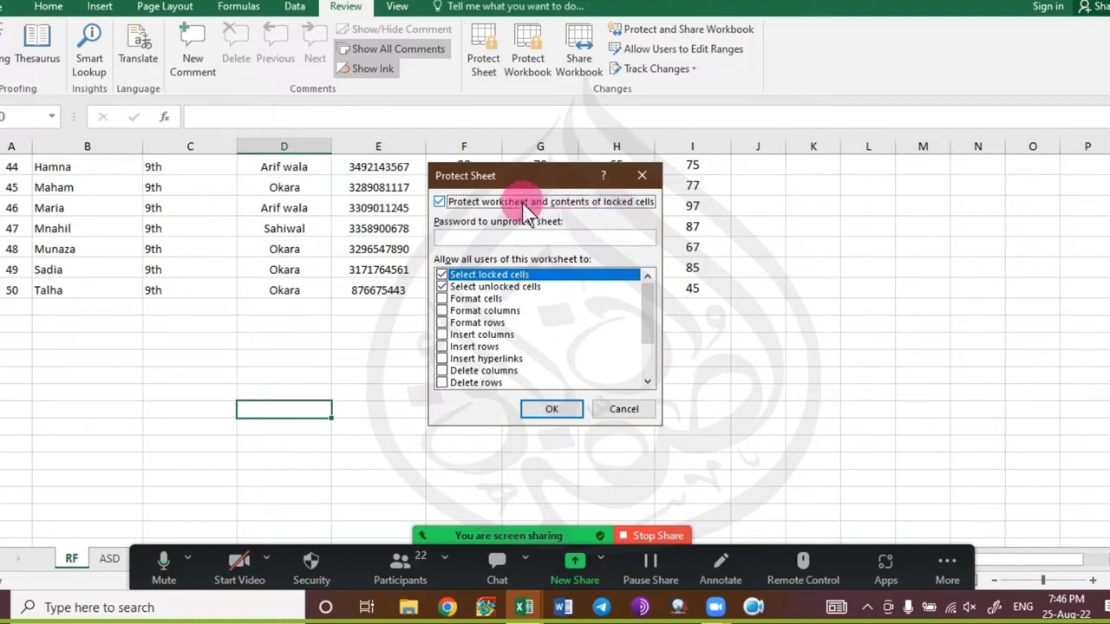
pyautogui.click(503, 238)
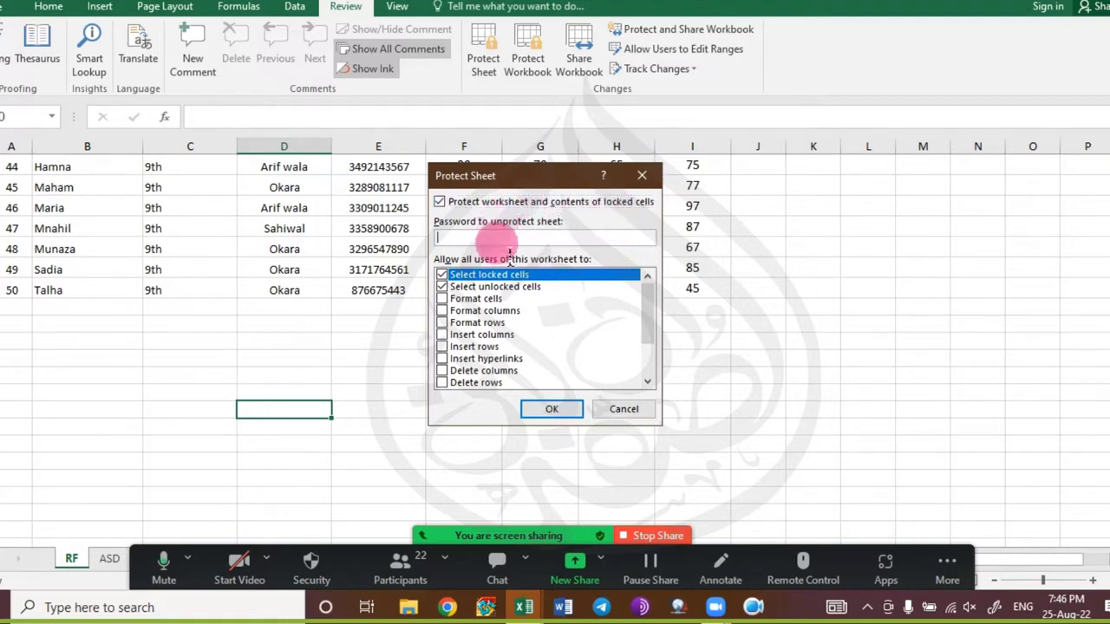
pyautogui.write('123')
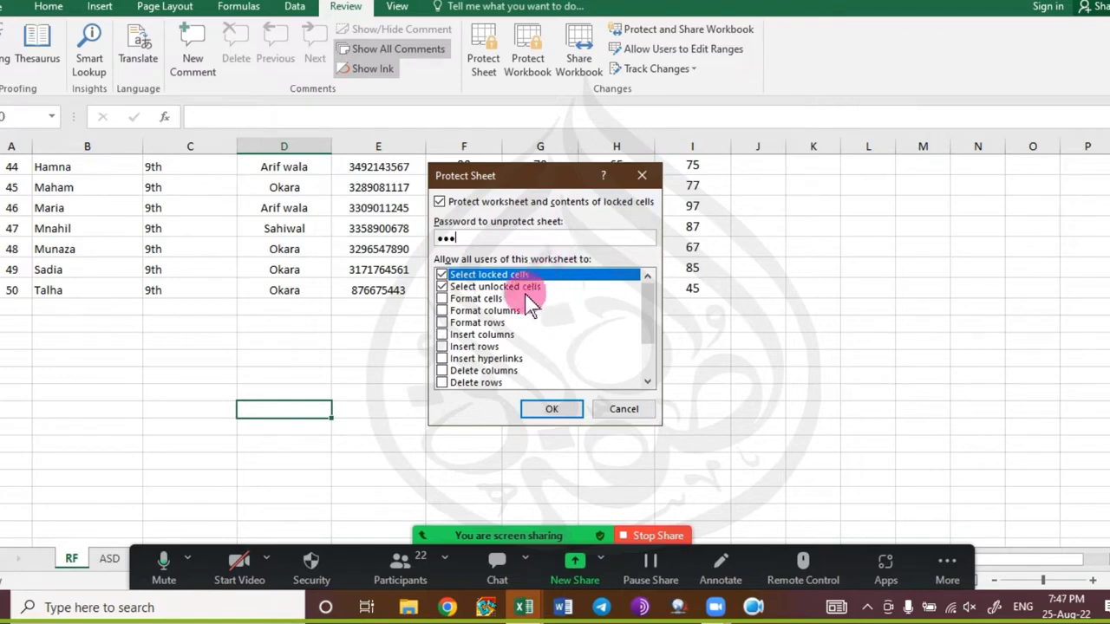
# Leave only Select locked cells and Select unlocked cells permitted, with Insert rows off.
pyautogui.click(490, 347)
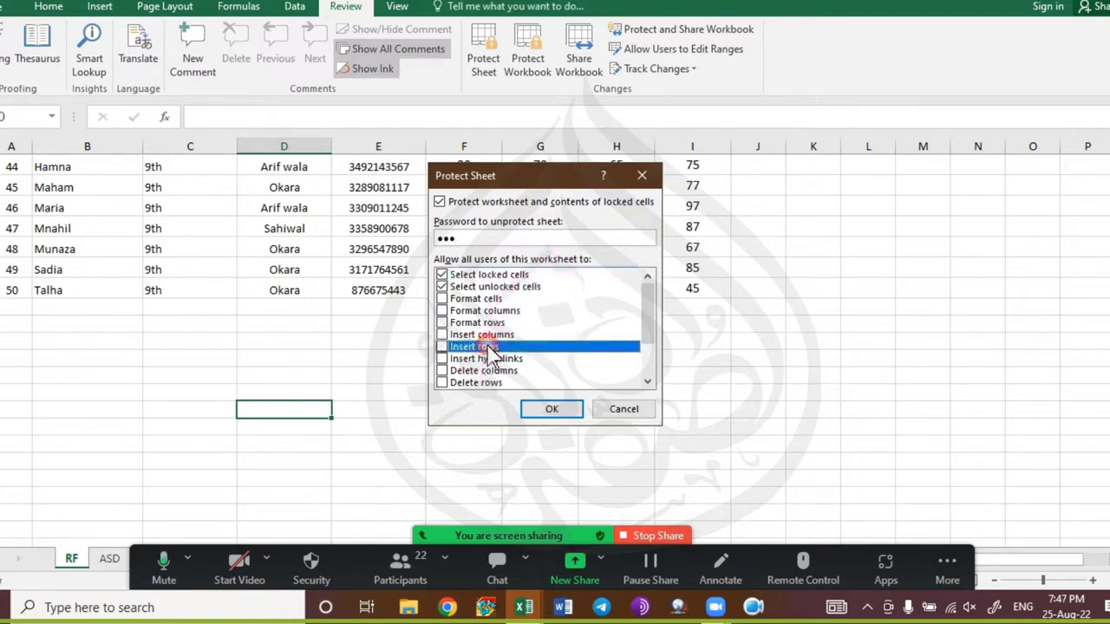
pyautogui.click(444, 349)
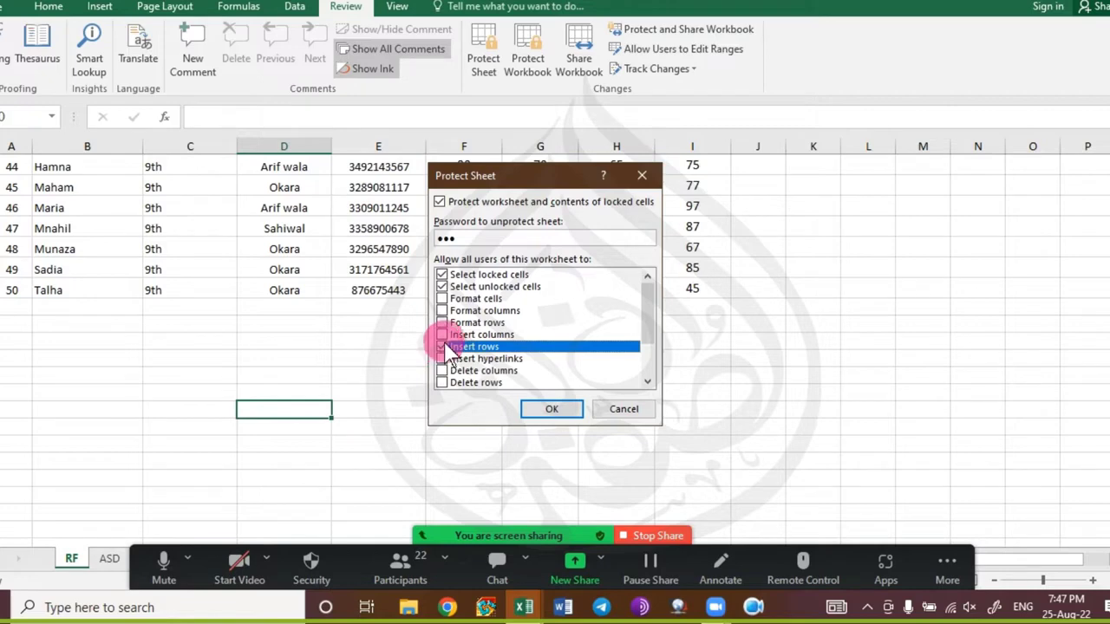
pyautogui.click(442, 347)
pyautogui.click(441, 286)
pyautogui.moveTo(649, 303)
pyautogui.mouseDown()
pyautogui.moveTo(650, 334)
pyautogui.moveTo(646, 295)
pyautogui.mouseUp()
# Apply the protection and confirm the re-entered password.
pyautogui.click(546, 409)
pyautogui.write('****')
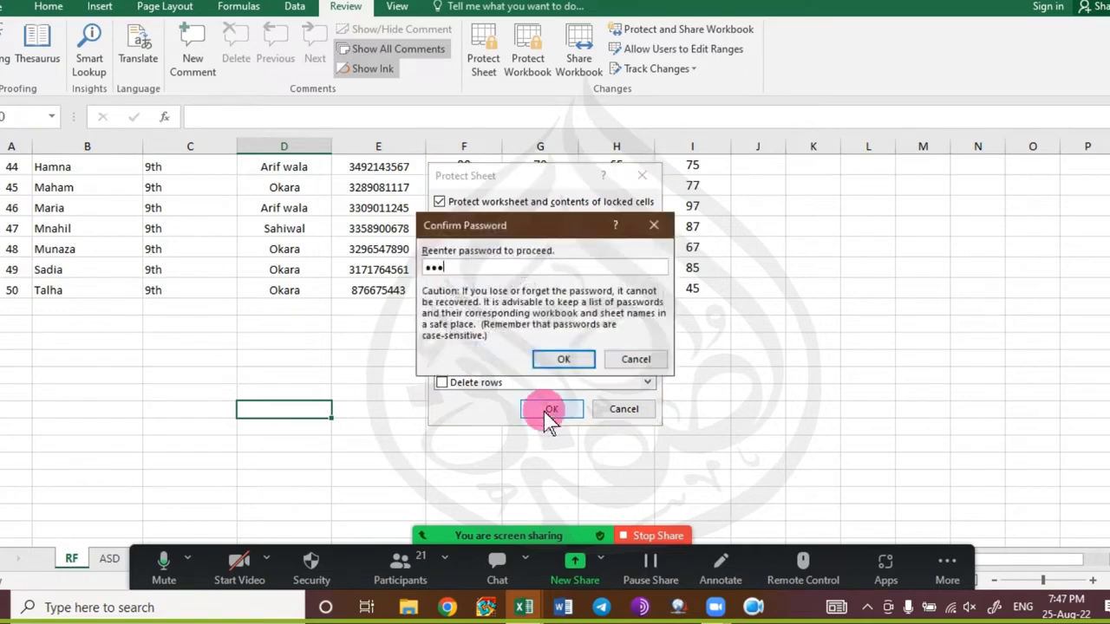
pyautogui.press('Return')
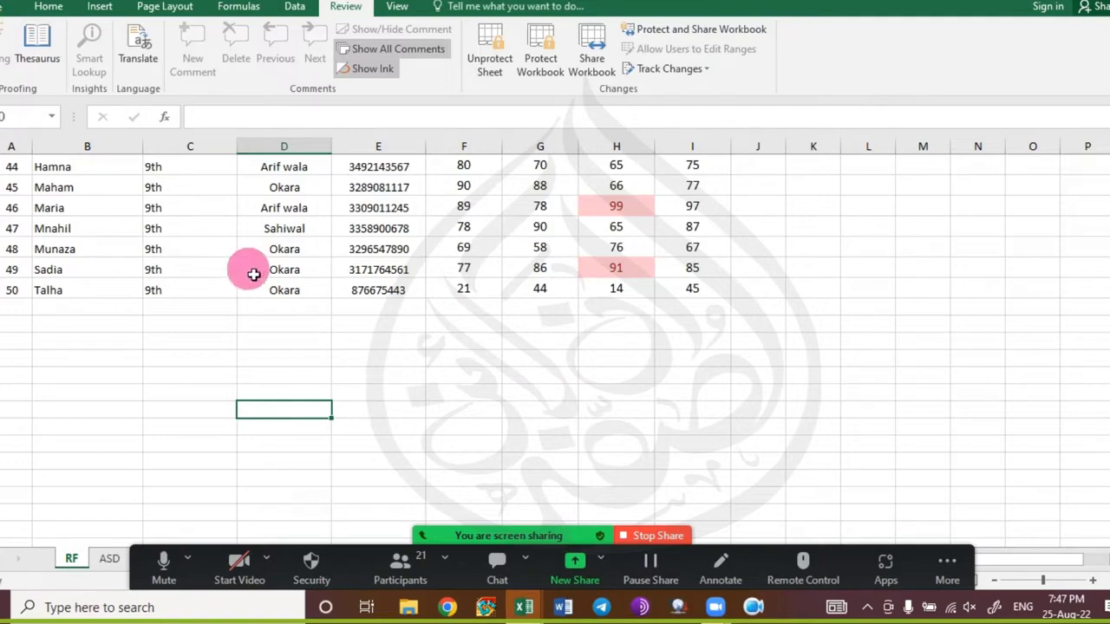
# Close Book1 without saving it.
pyautogui.scroll(11, 251, 270)
pyautogui.scroll(4, 266, 272)
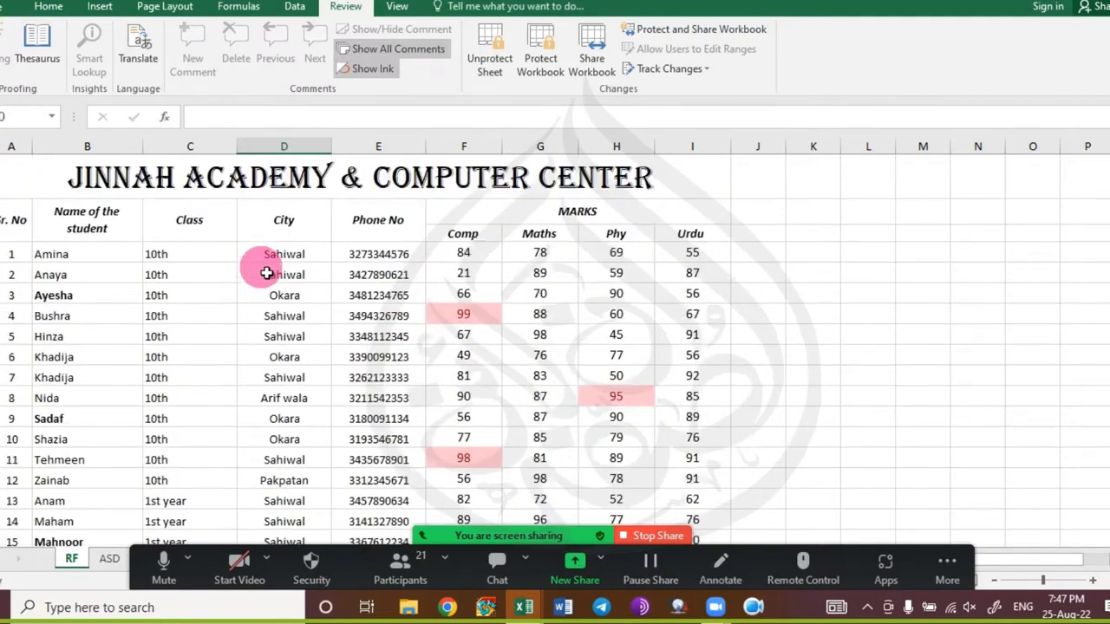
pyautogui.hotkey('ctrl', 'w')
pyautogui.hotkey('ctrl', 'w')
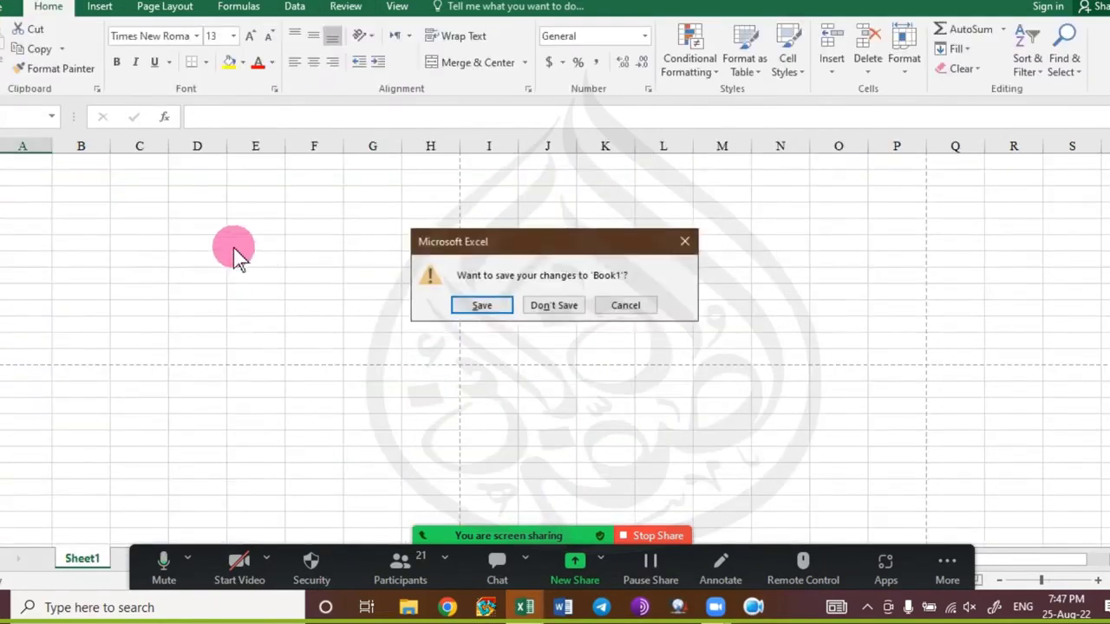
pyautogui.press('Tab')
pyautogui.press('Return')
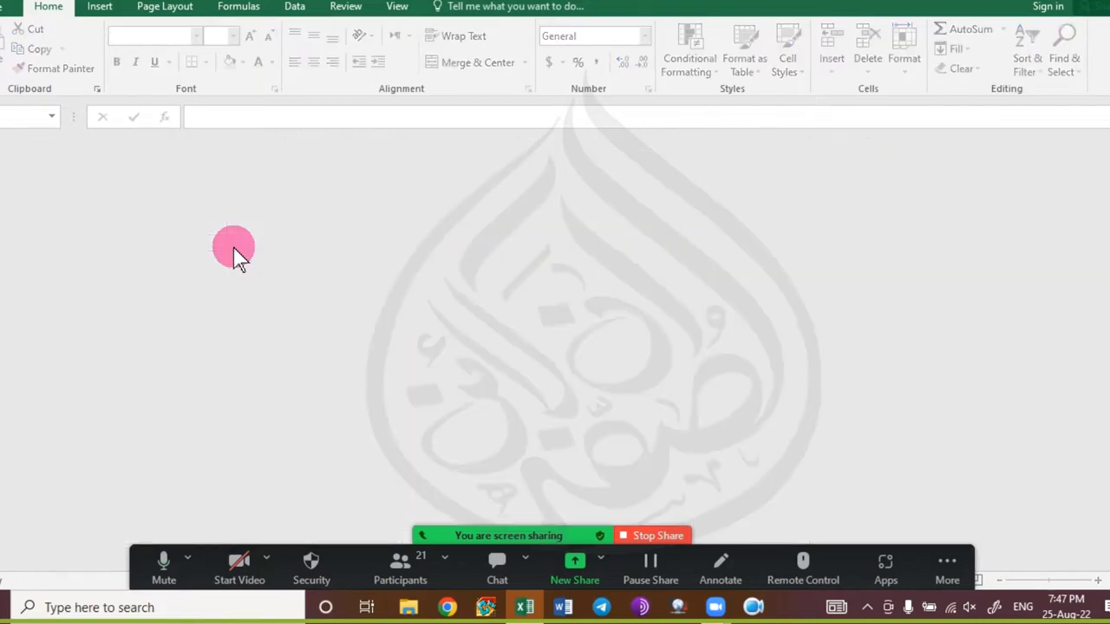
# Reopen the student marks workbook from the recent files list.
pyautogui.hotkey('ctrl', 'o')
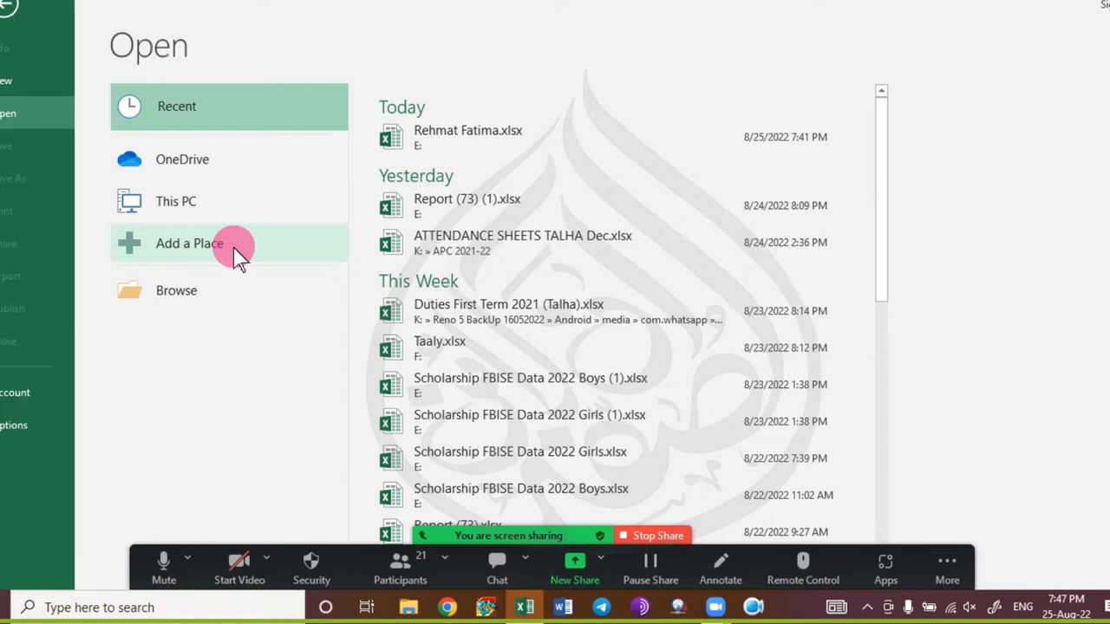
pyautogui.click(512, 141)
pyautogui.scroll(14, 385, 295)
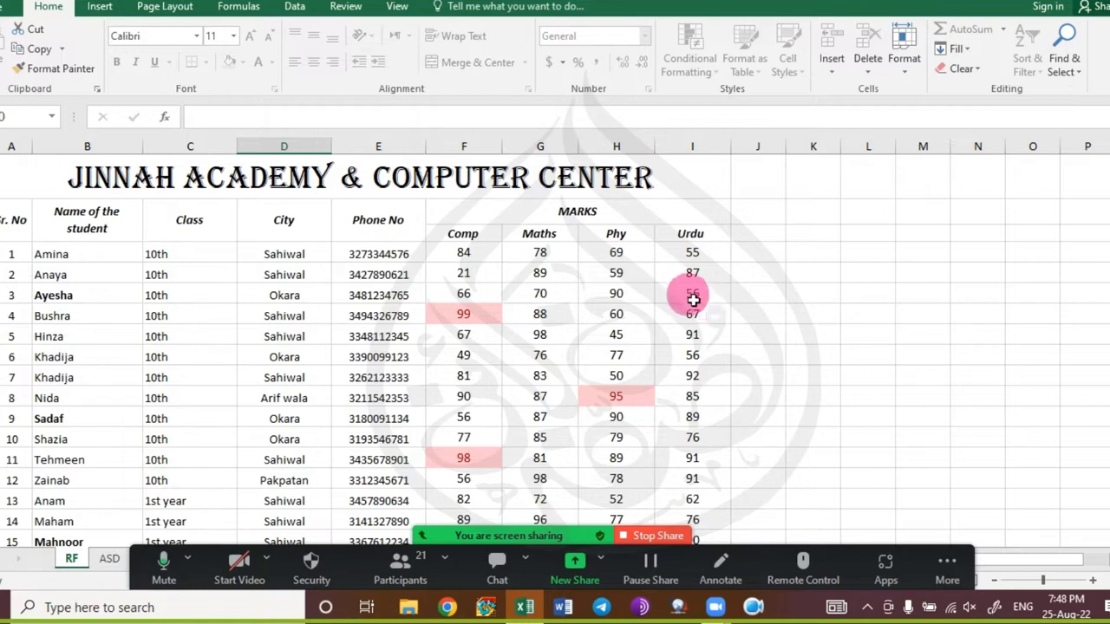
pyautogui.click(690, 293)
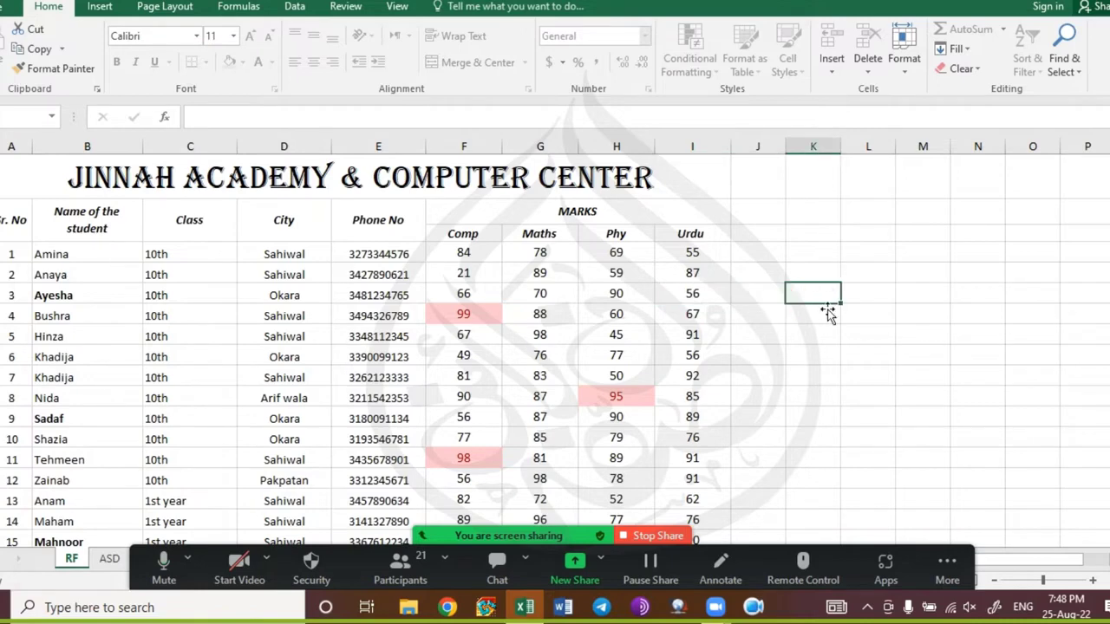
pyautogui.click(560, 294)
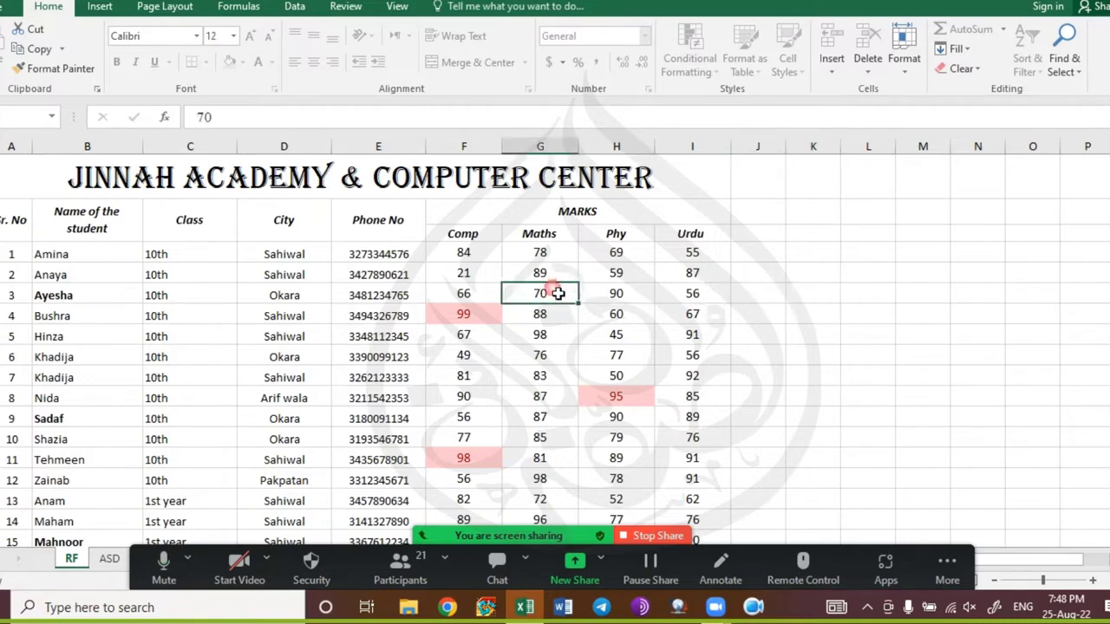
pyautogui.click(907, 335)
pyautogui.click(691, 316)
pyautogui.click(522, 334)
pyautogui.click(359, 316)
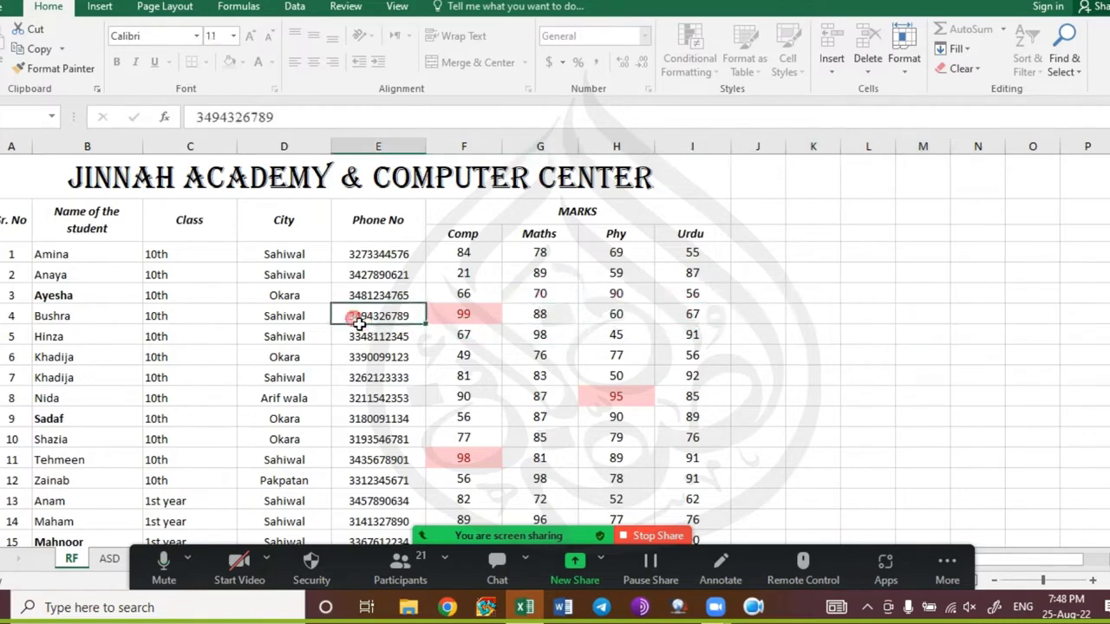
pyautogui.scroll(-5, 367, 347)
pyautogui.click(379, 312)
pyautogui.click(540, 314)
pyautogui.click(646, 311)
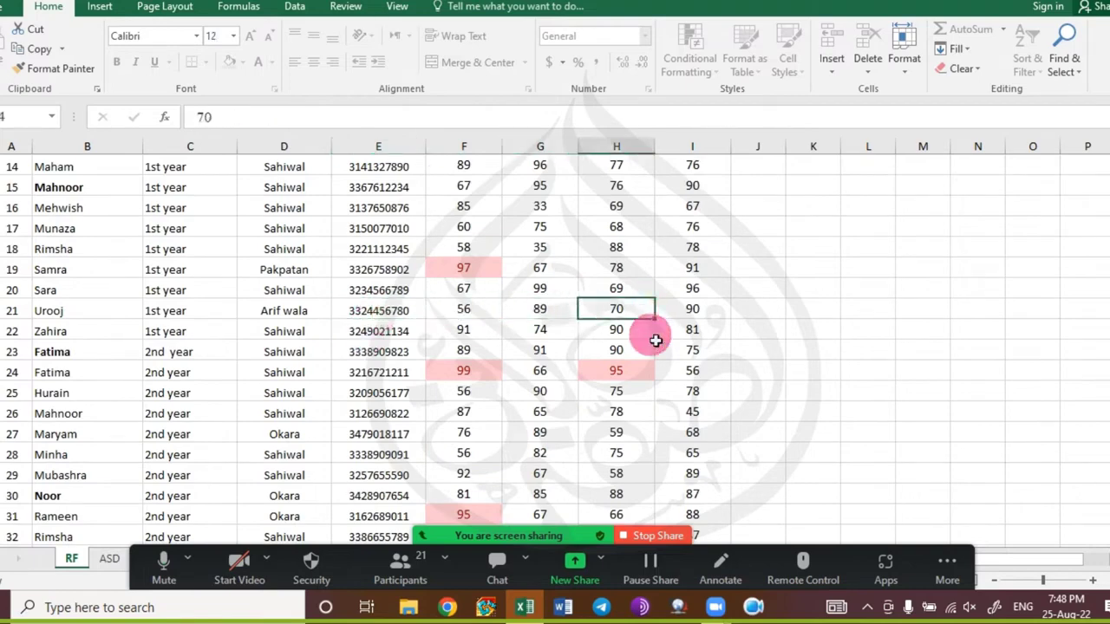
pyautogui.click(477, 395)
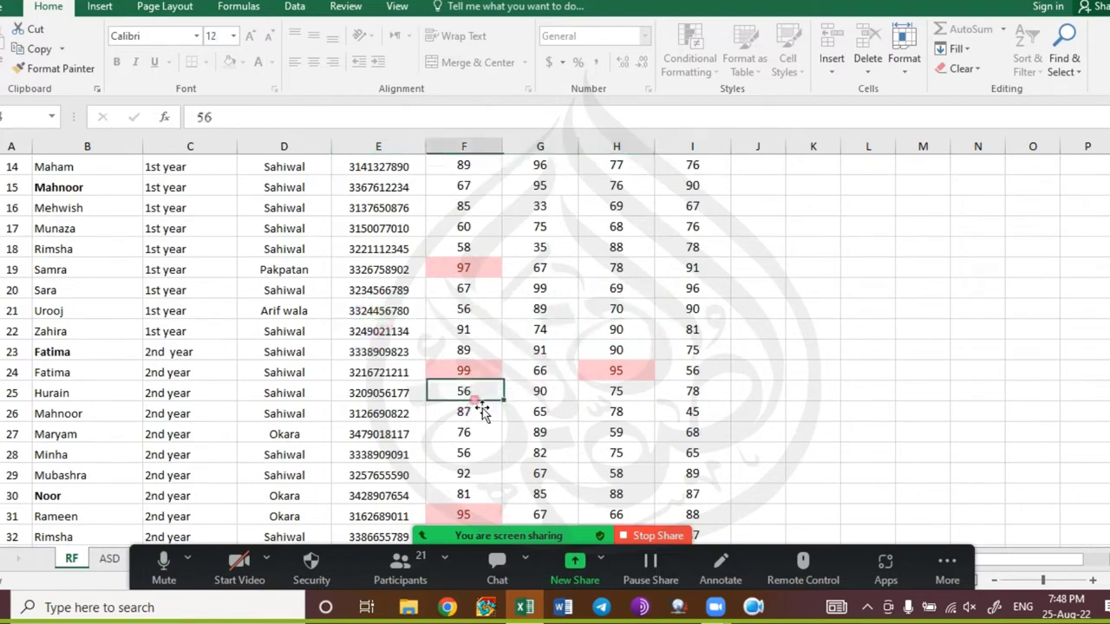
pyautogui.scroll(-3, 365, 381)
pyautogui.click(276, 356)
pyautogui.doubleClick(275, 356)
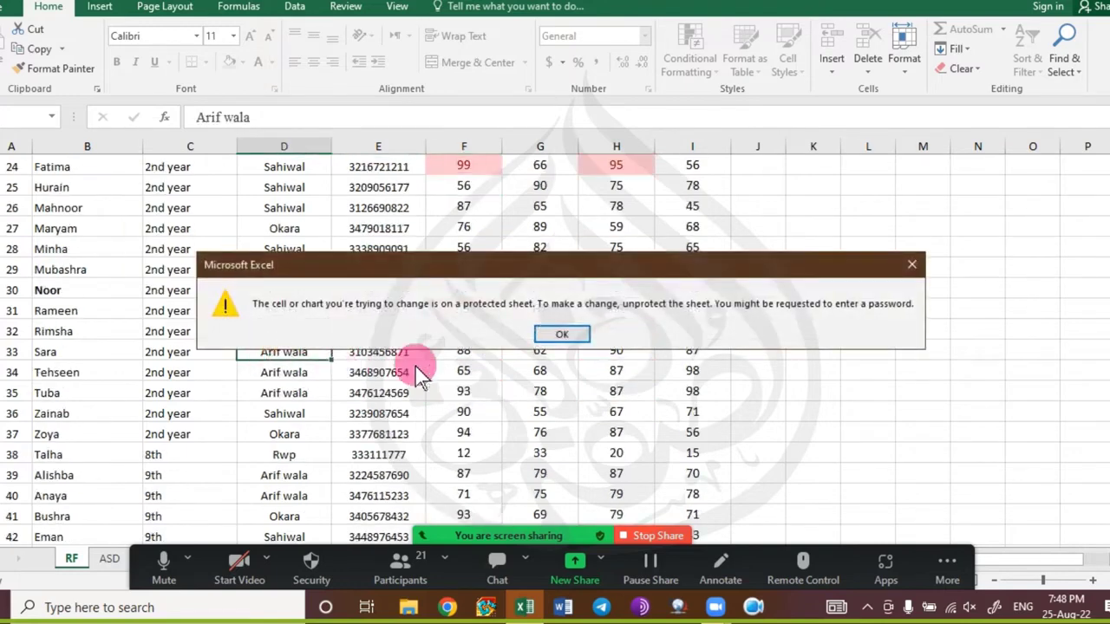
pyautogui.click(577, 332)
pyautogui.click(266, 117)
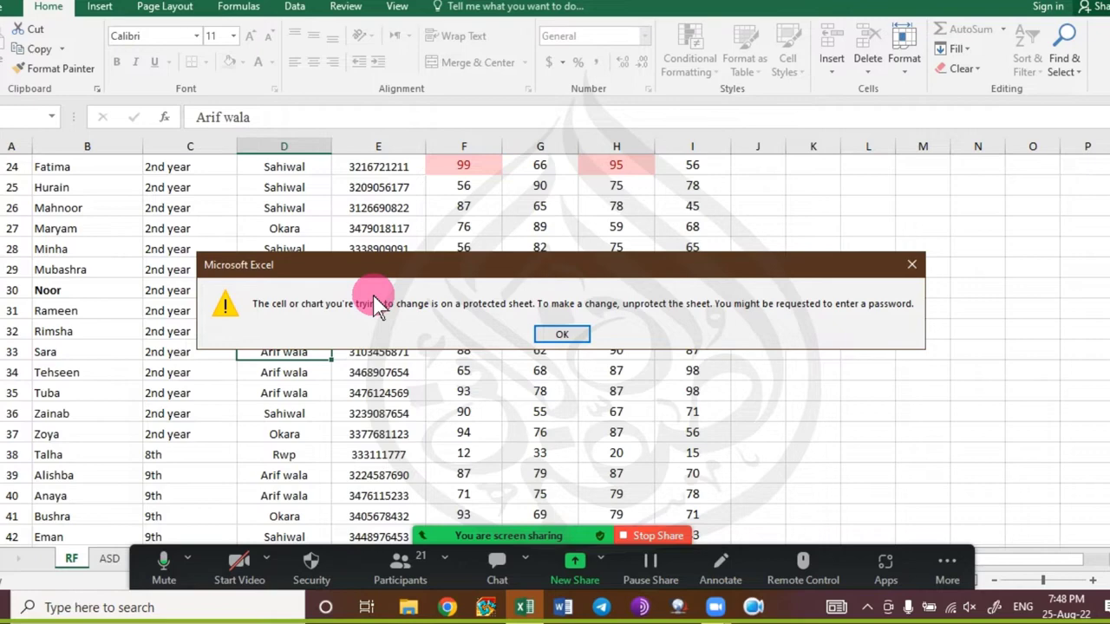
pyautogui.click(562, 337)
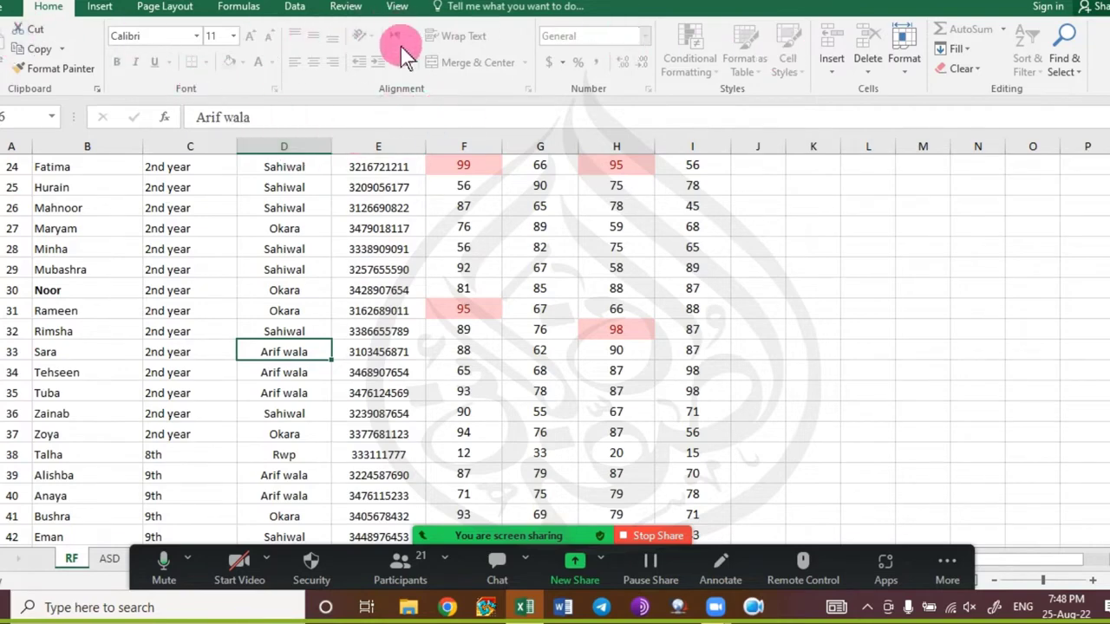
pyautogui.click(345, 6)
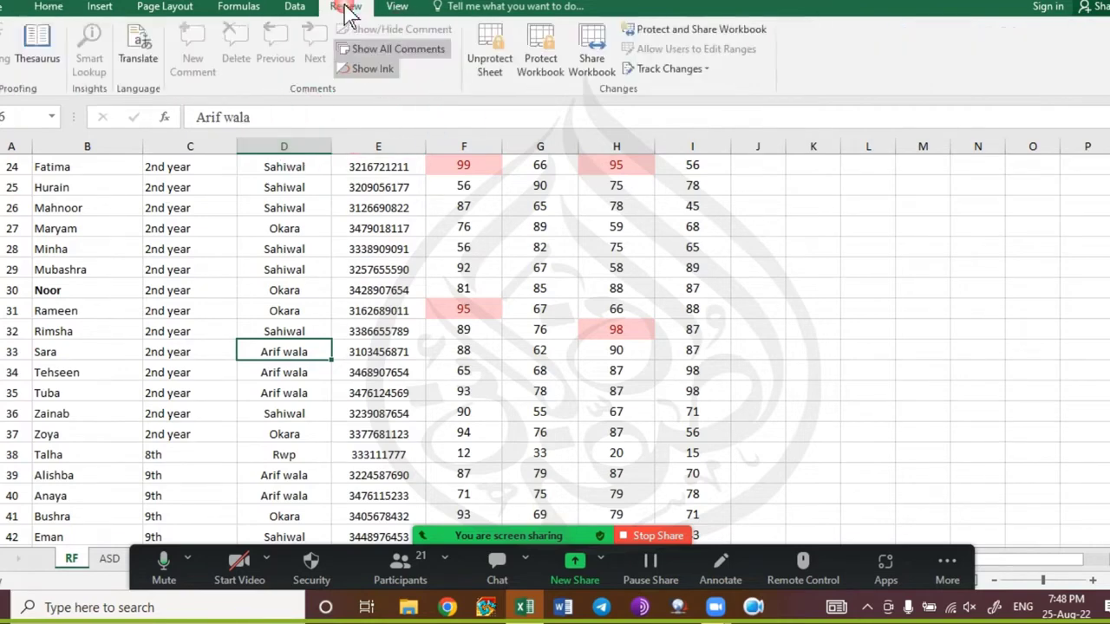
pyautogui.click(488, 76)
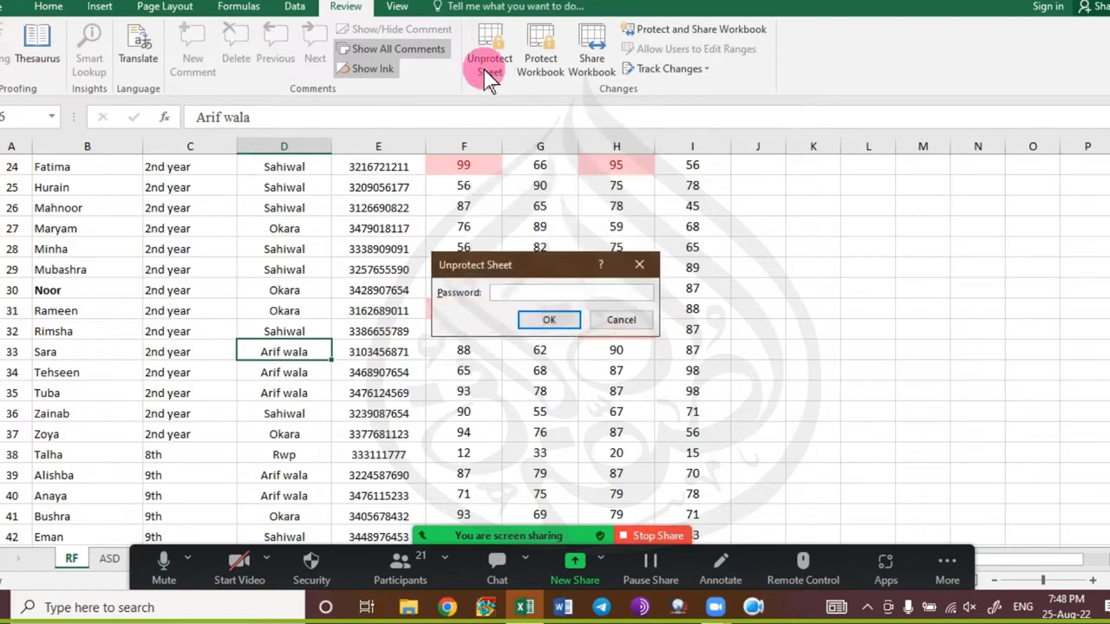
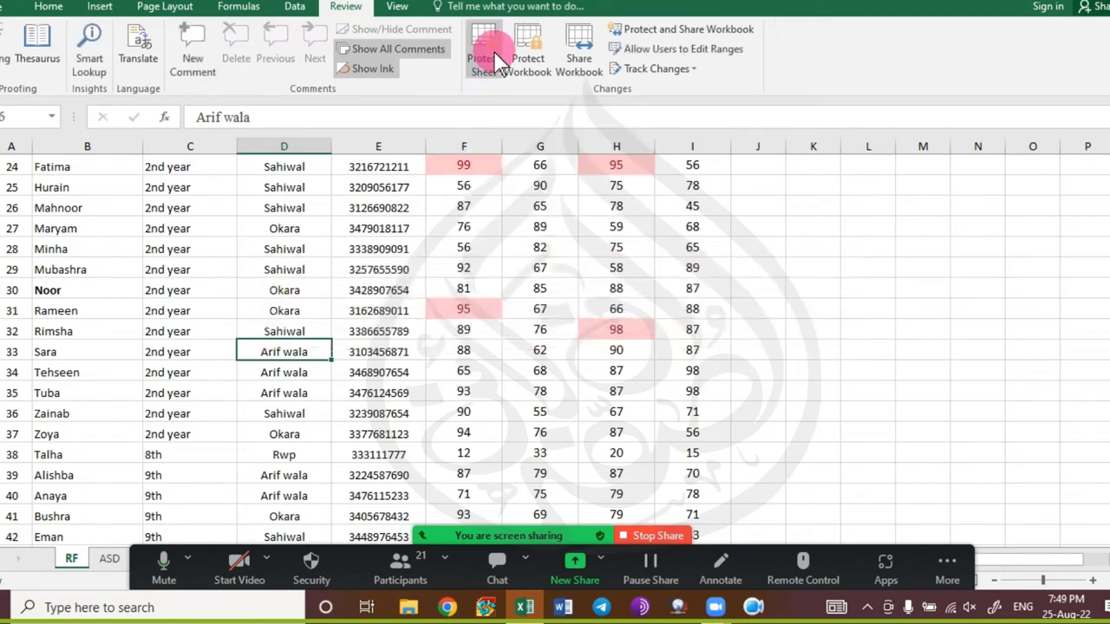
# Check that cell F30 (81) is now editable, leaving its value unchanged.
pyautogui.click(462, 289)
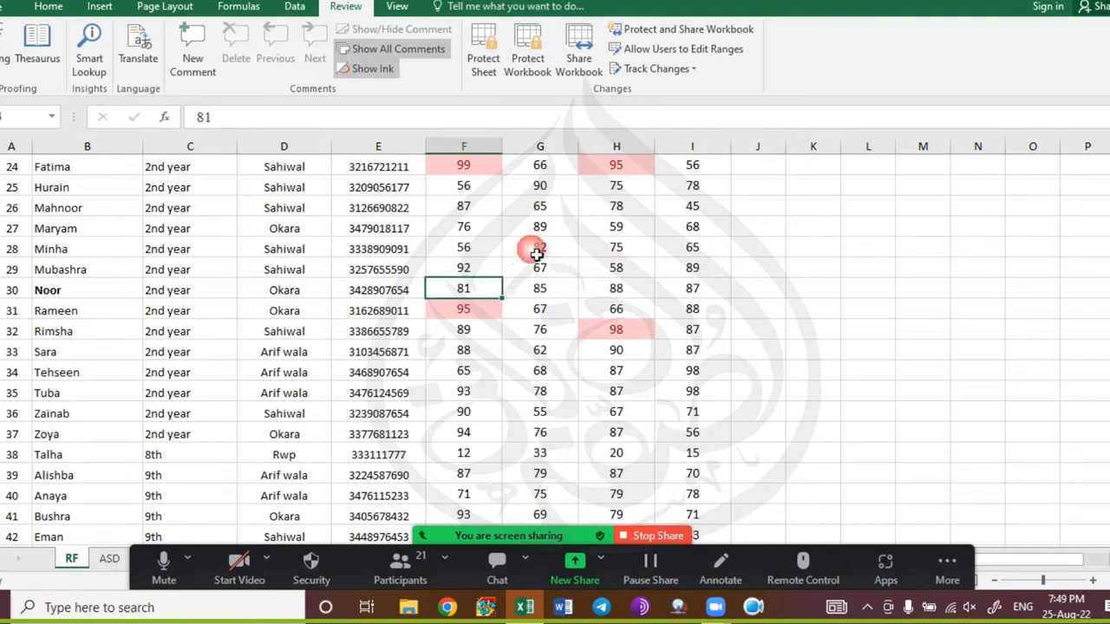
pyautogui.doubleClick(490, 295)
pyautogui.press('Escape')
pyautogui.click(232, 122)
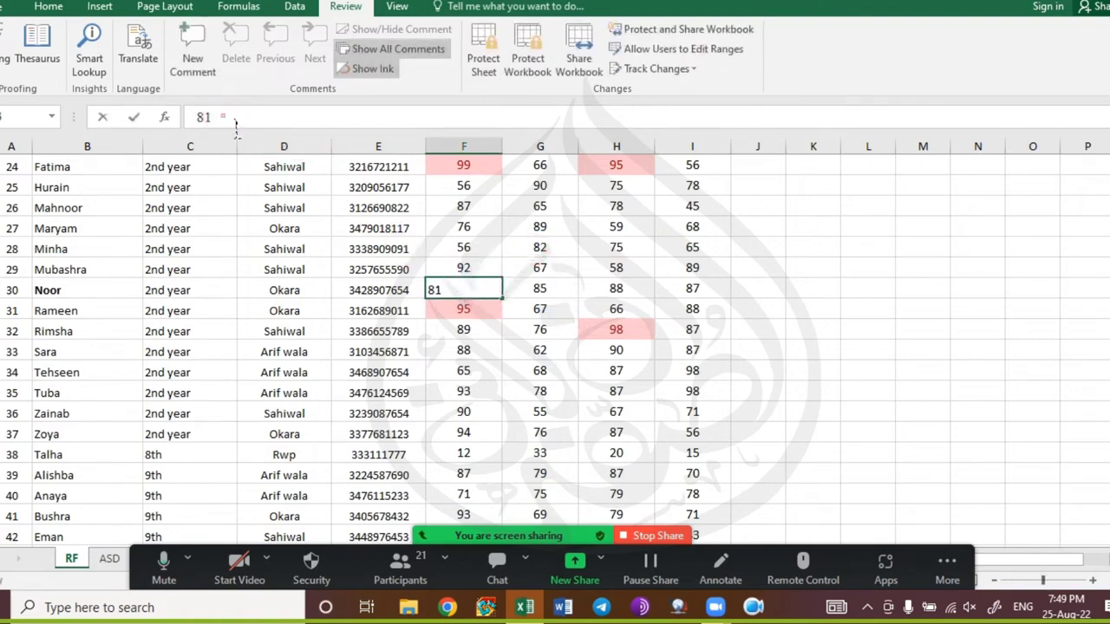
pyautogui.press('Escape')
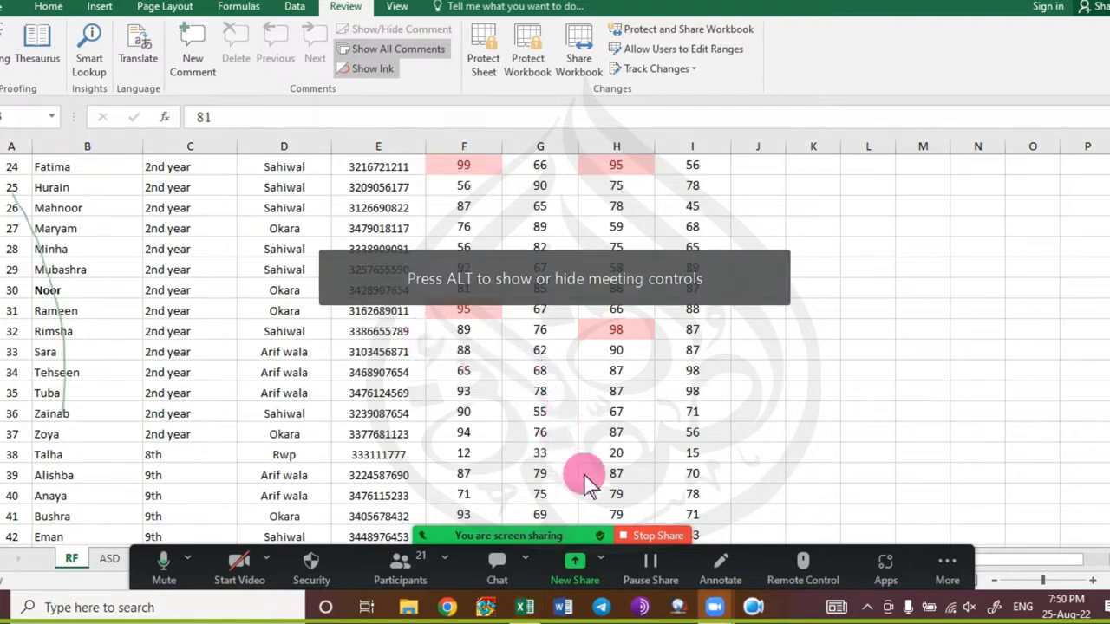
# Restart Zoom screen sharing with the whole screen.
pyautogui.click(652, 535)
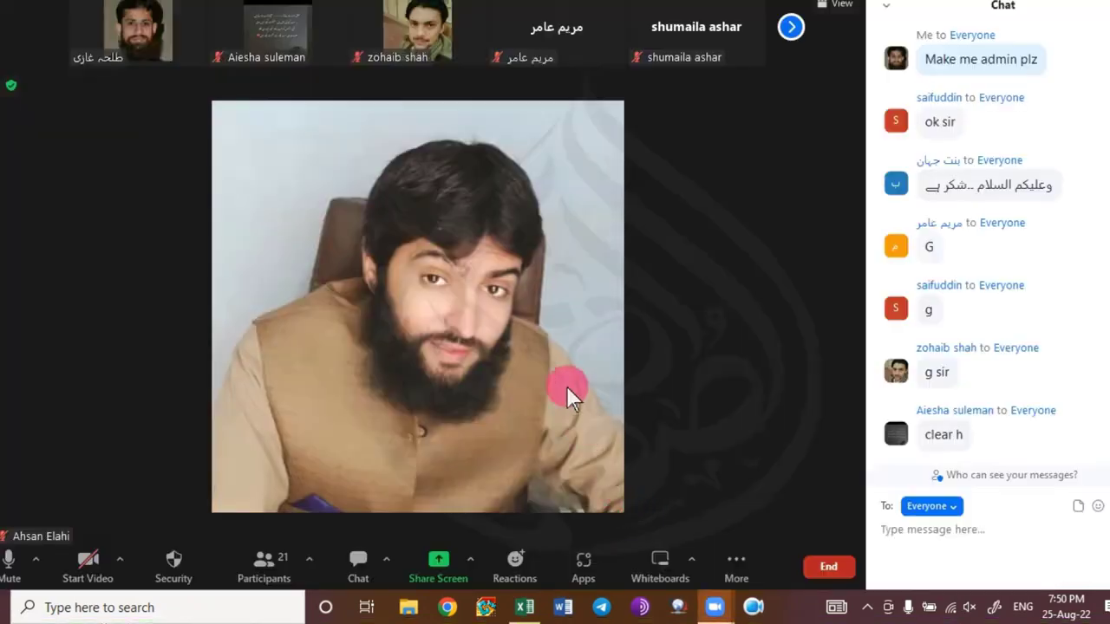
pyautogui.click(472, 551)
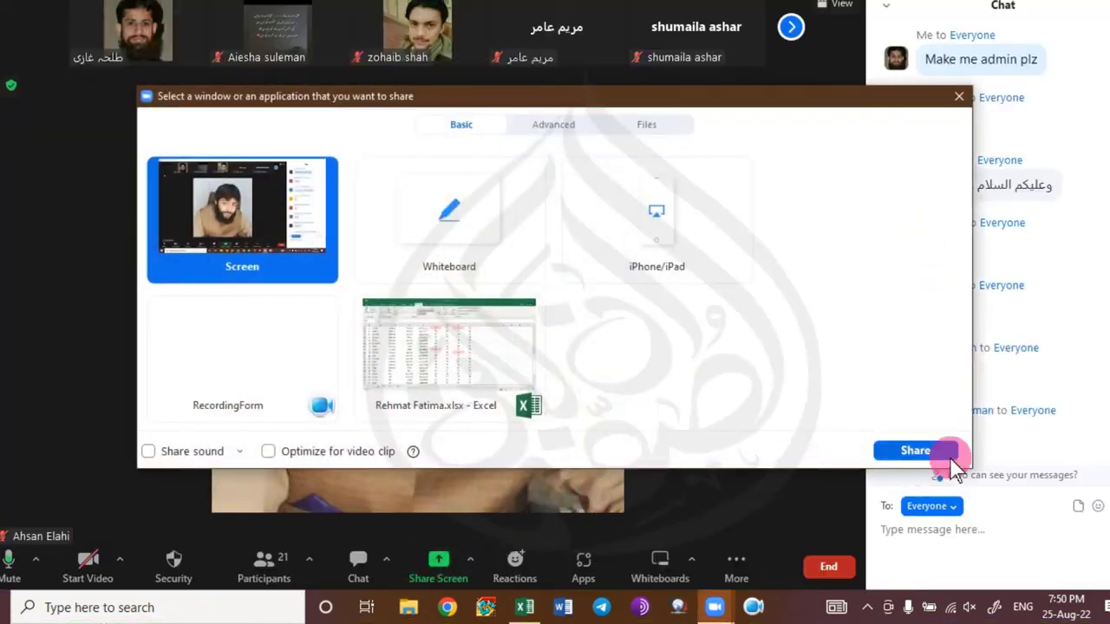
pyautogui.click(915, 451)
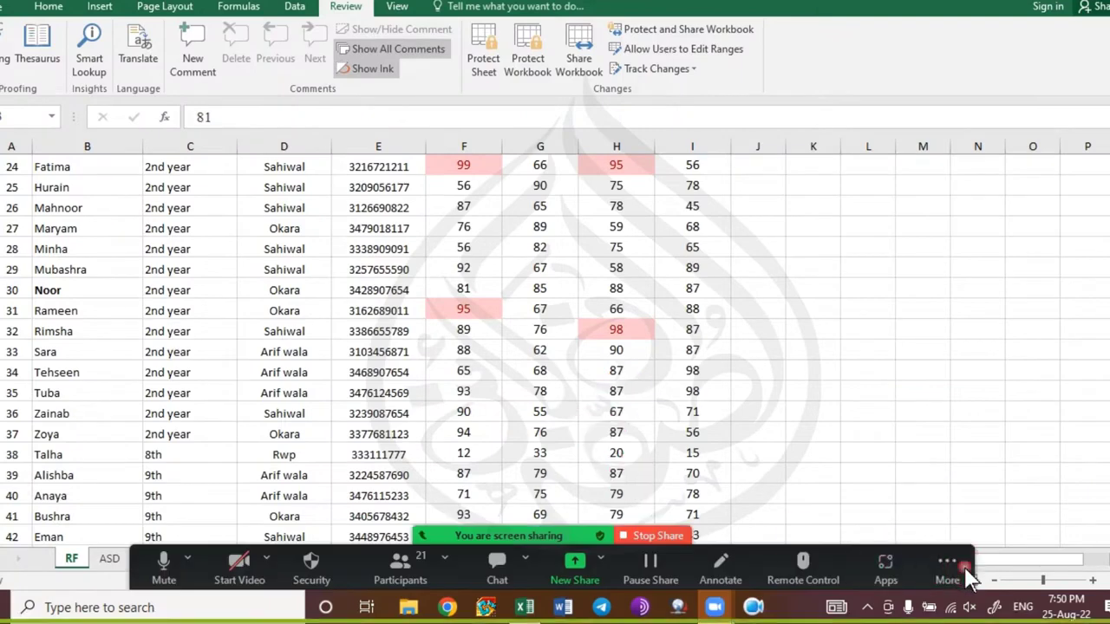
pyautogui.click(947, 568)
pyautogui.click(957, 376)
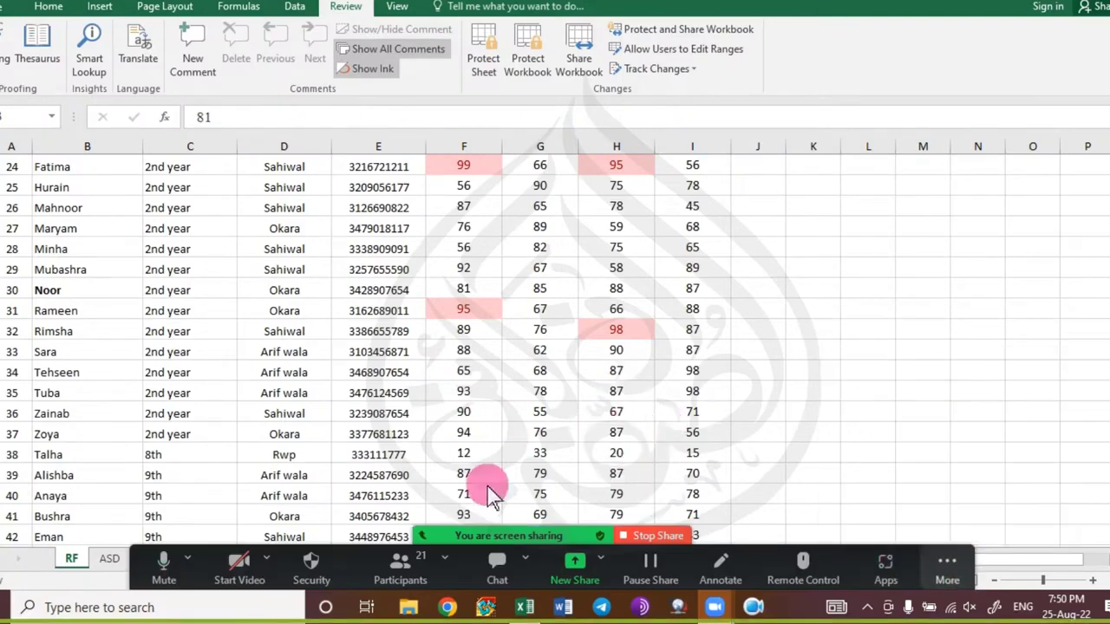
pyautogui.click(425, 236)
pyautogui.click(421, 247)
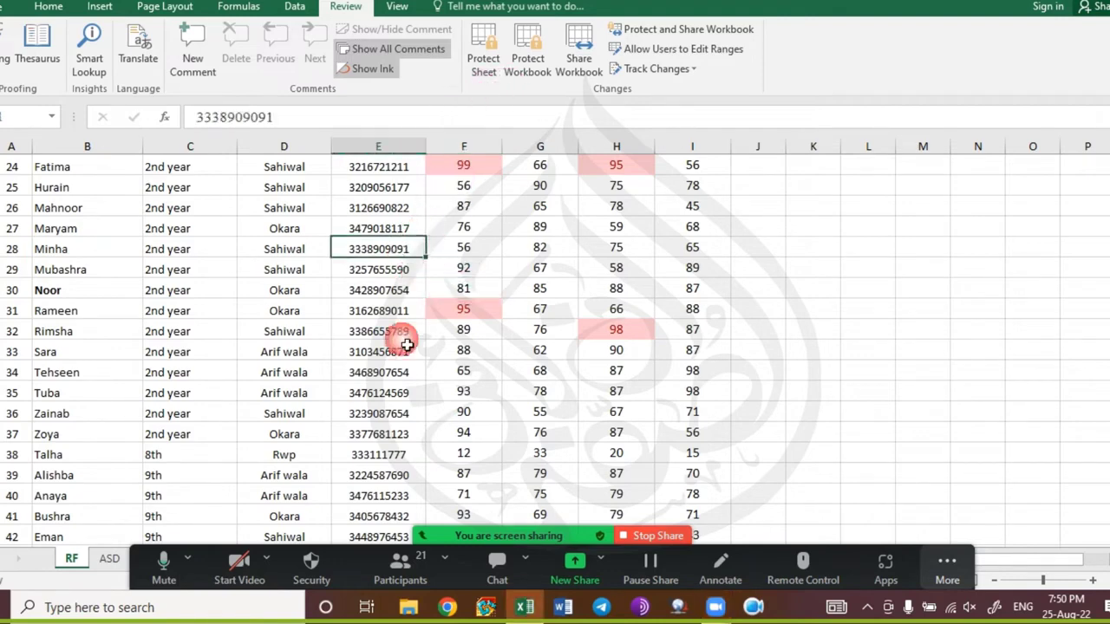
pyautogui.scroll(8, 425, 312)
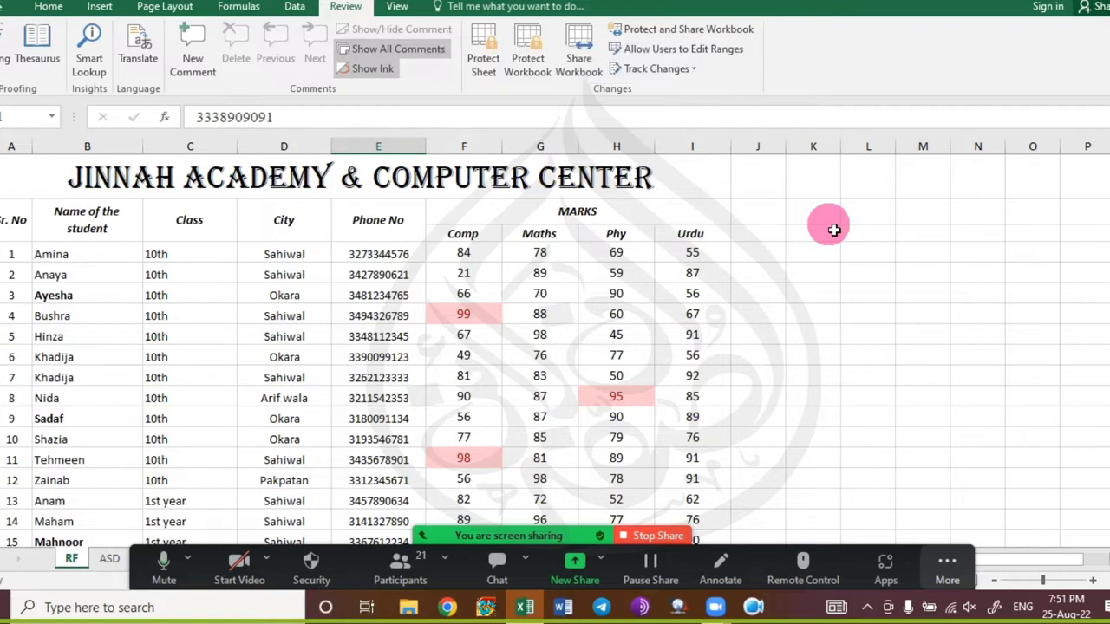
# Protect the RF sheet without a password, allowing selection of unlocked cells only.
pyautogui.click(478, 61)
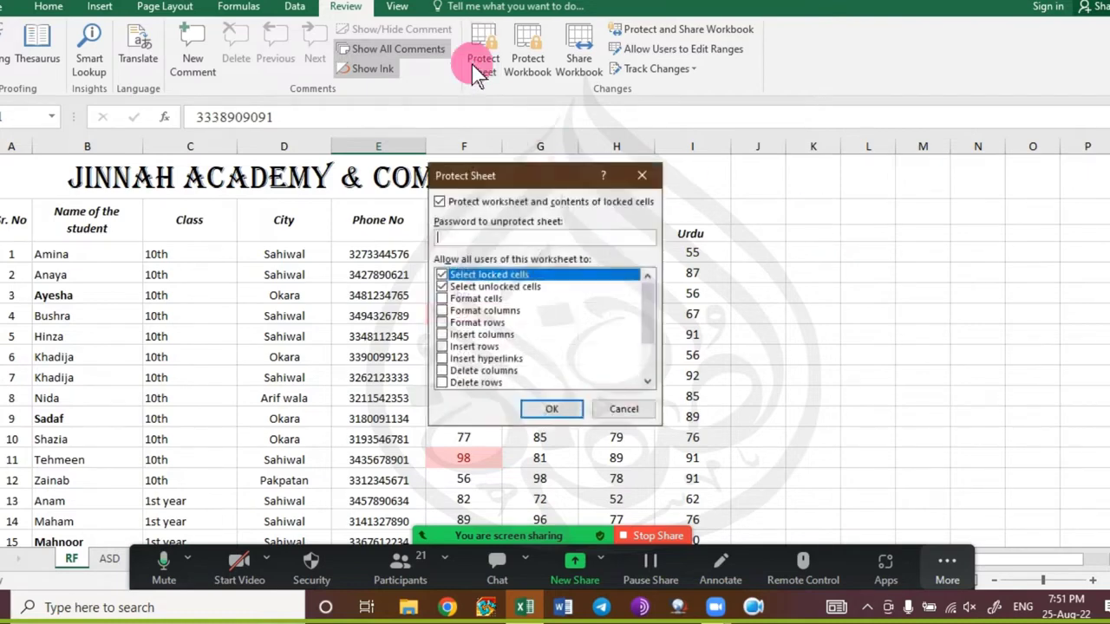
pyautogui.click(441, 276)
pyautogui.click(441, 287)
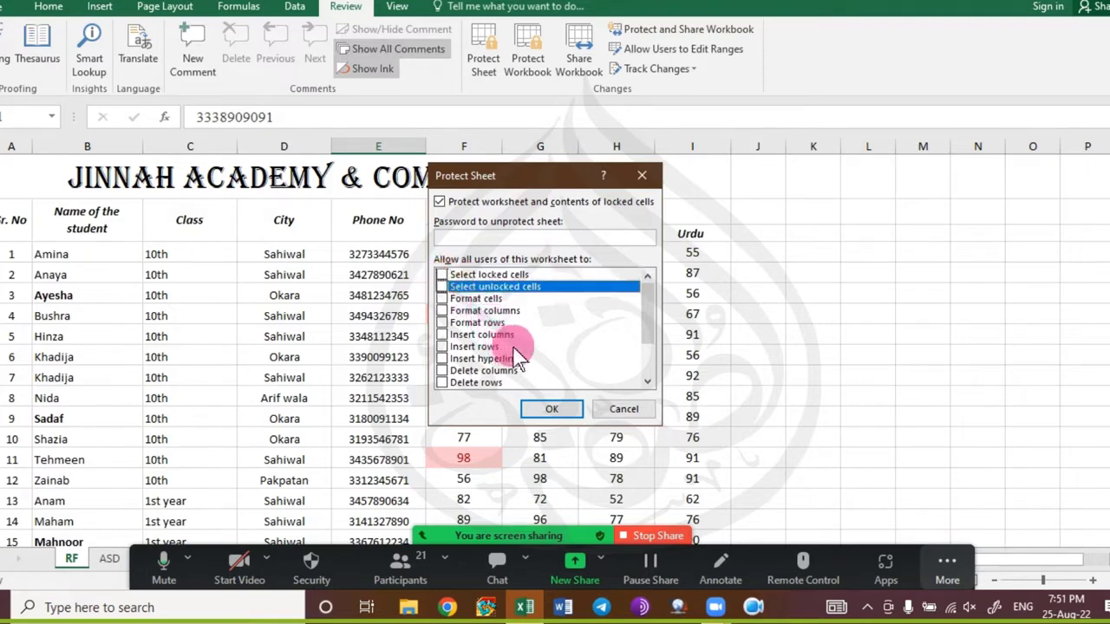
pyautogui.click(443, 287)
pyautogui.click(551, 409)
pyautogui.scroll(-3, 550, 356)
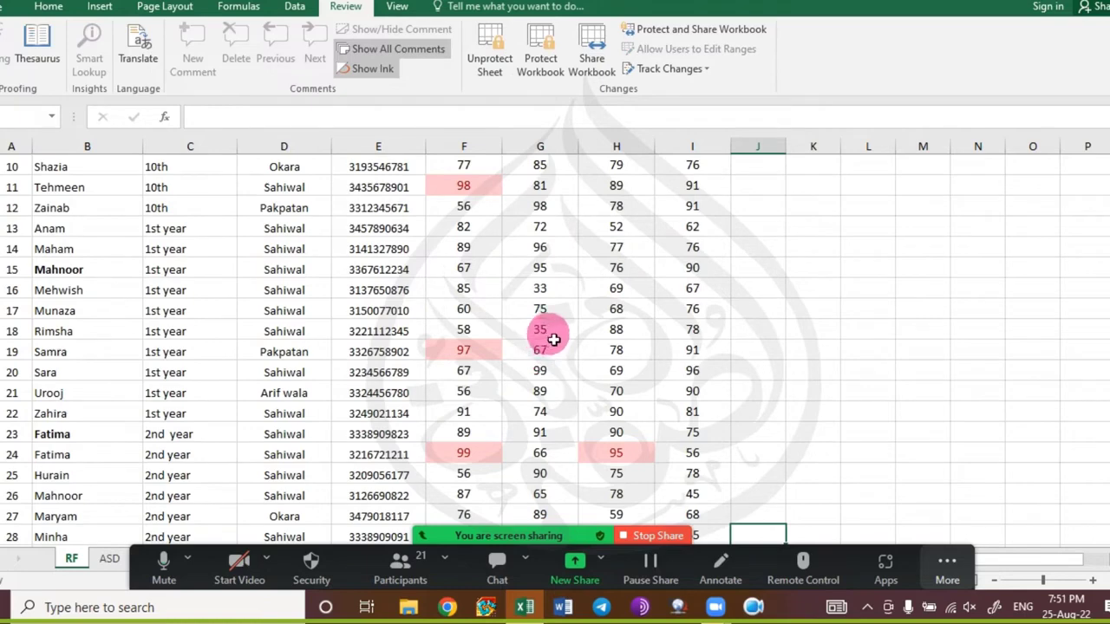
pyautogui.scroll(4, 495, 358)
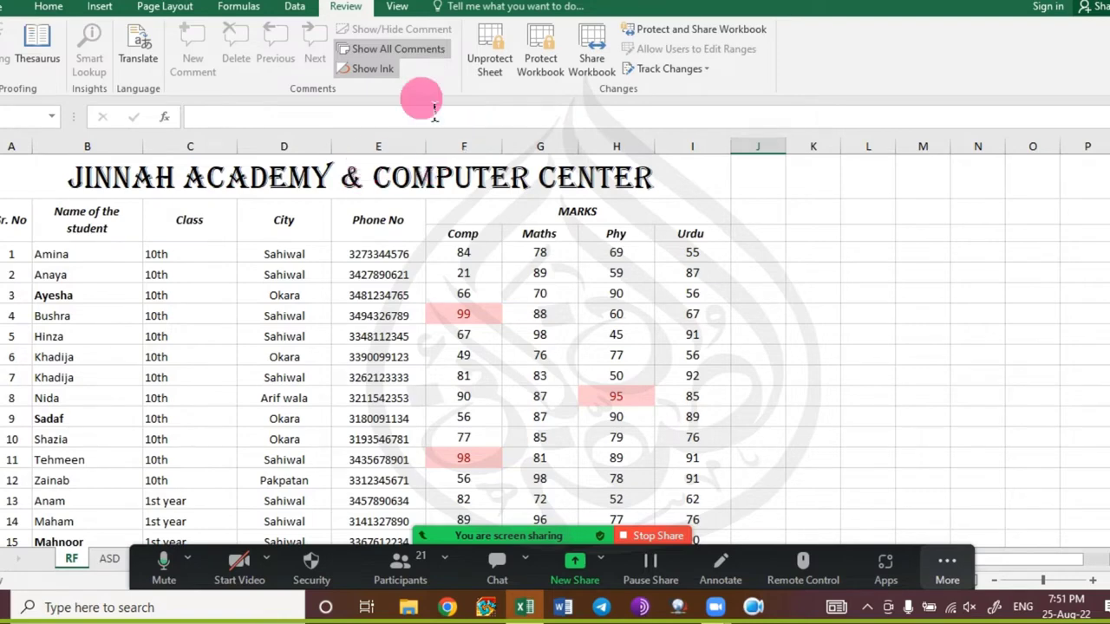
# Unprotect the RF sheet and re-protect it with a confirmed password.
pyautogui.click(487, 62)
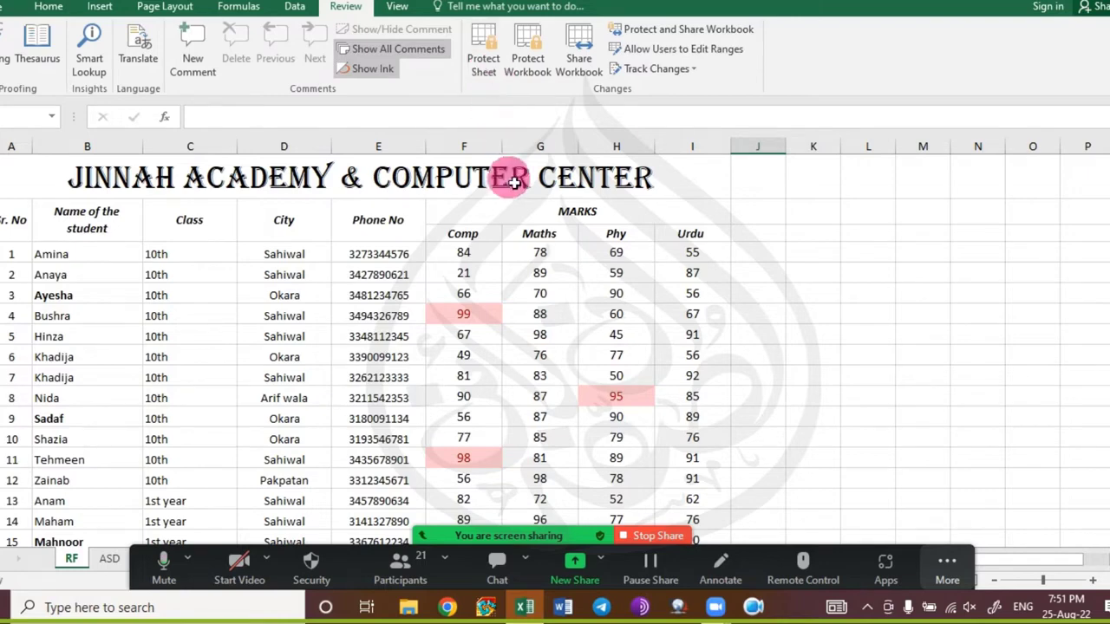
pyautogui.click(482, 66)
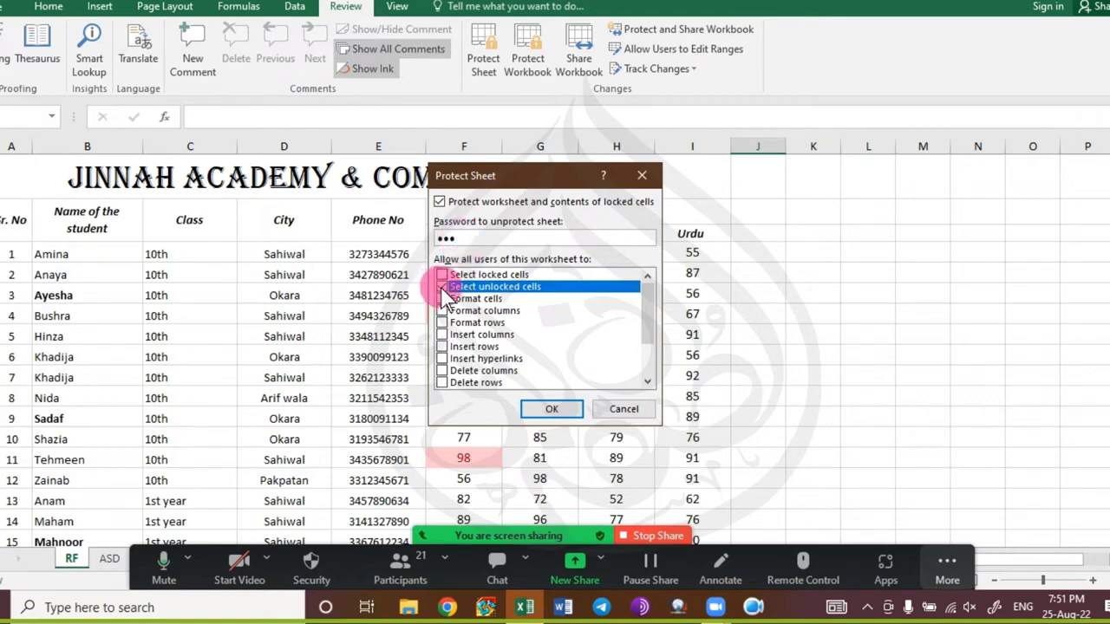
pyautogui.click(555, 409)
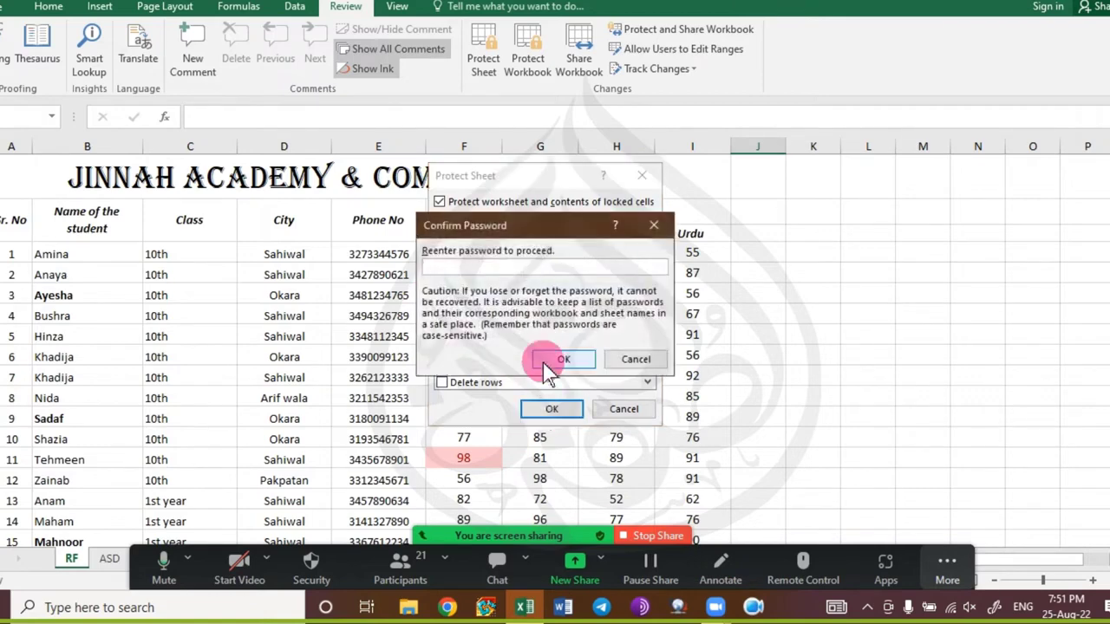
pyautogui.write('123')
pyautogui.click(558, 359)
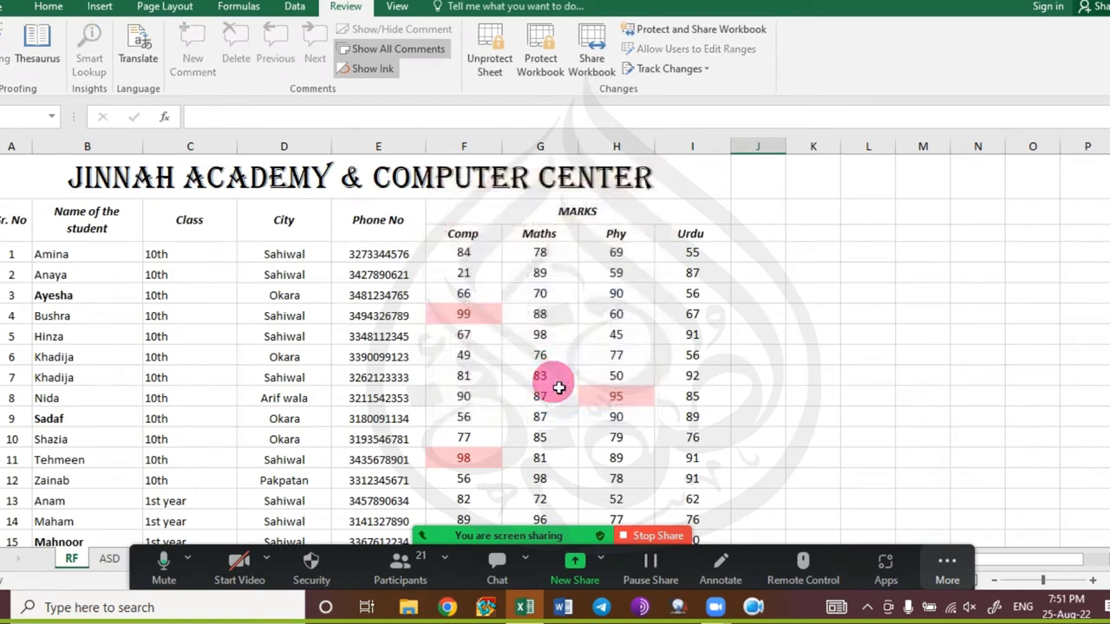
pyautogui.click(886, 291)
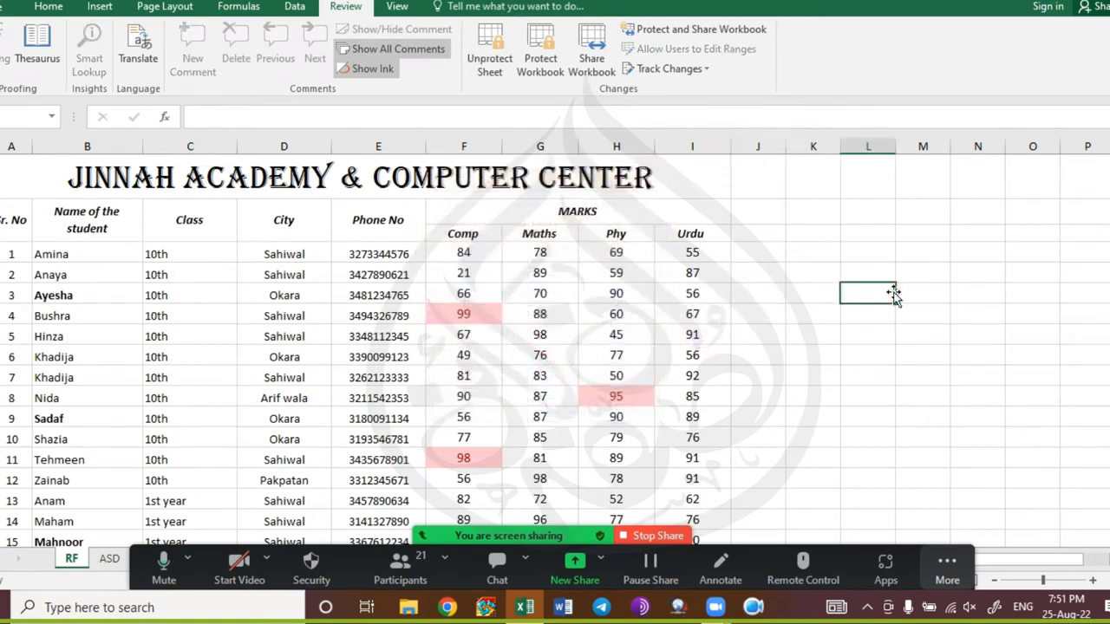
pyautogui.click(911, 298)
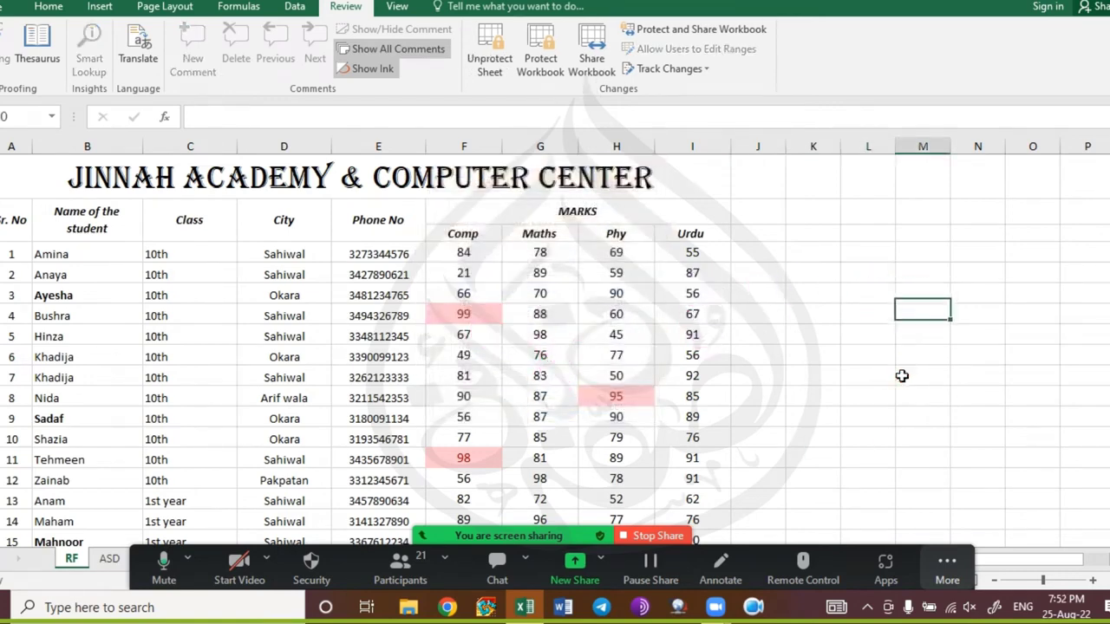
pyautogui.click(802, 374)
pyautogui.click(899, 379)
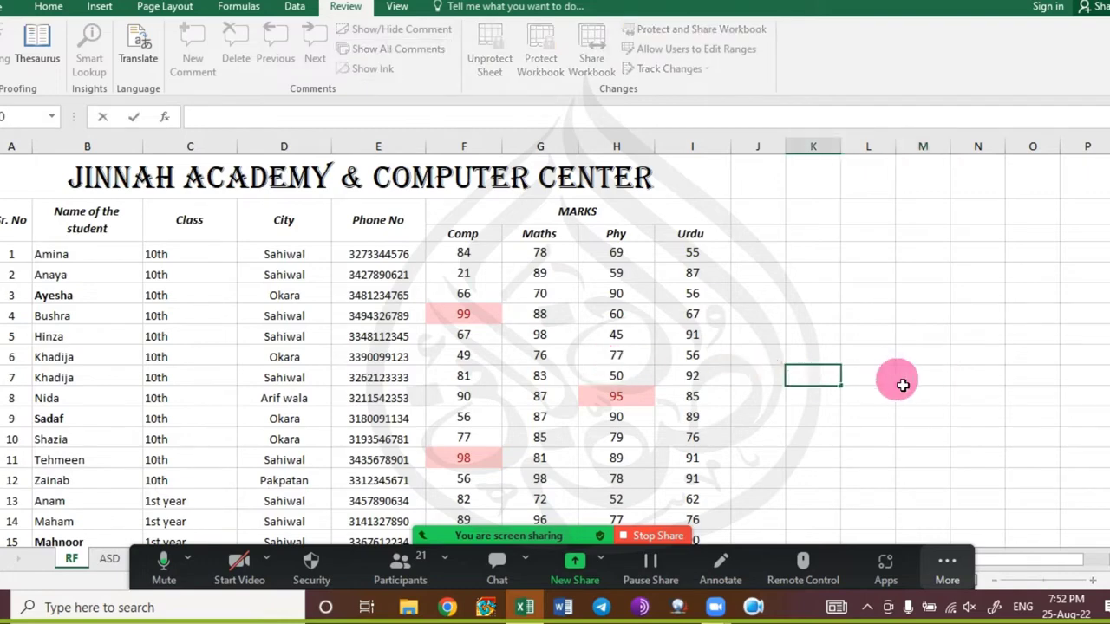
pyautogui.click(905, 387)
pyautogui.press('Left')
pyautogui.press('Left')
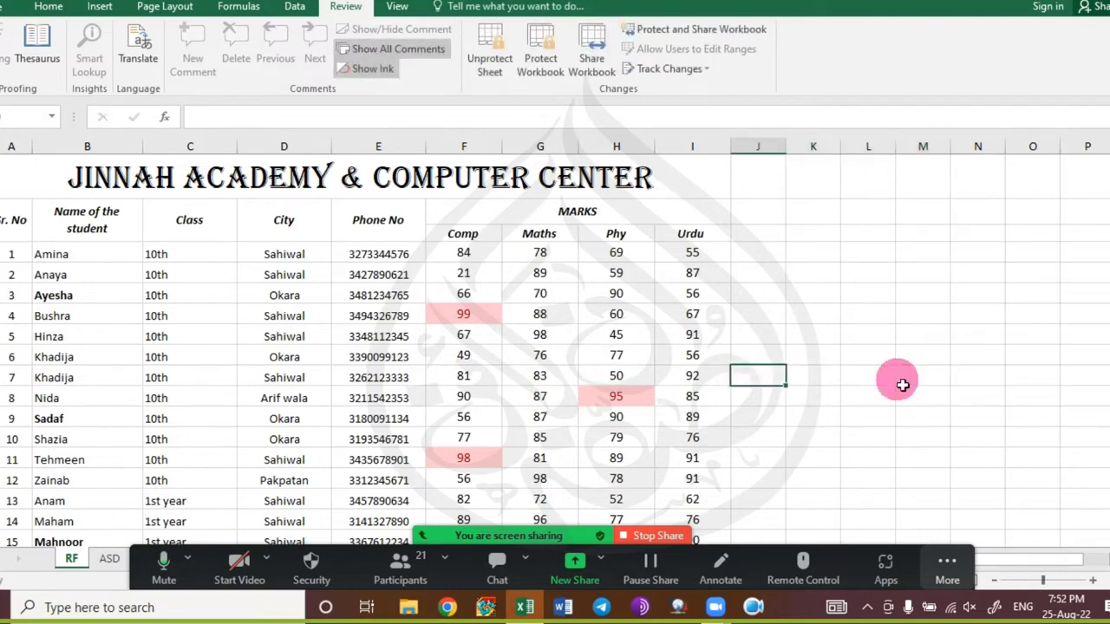
pyautogui.press('Right')
pyautogui.press('Up')
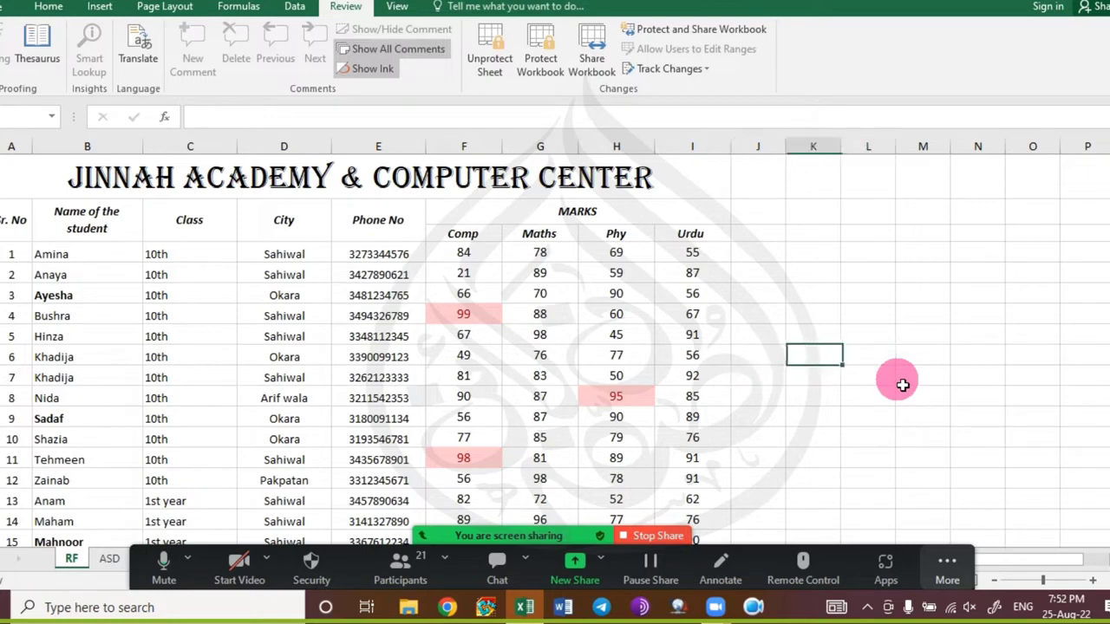
pyautogui.press('Left')
pyautogui.press('Up')
pyautogui.press('Up')
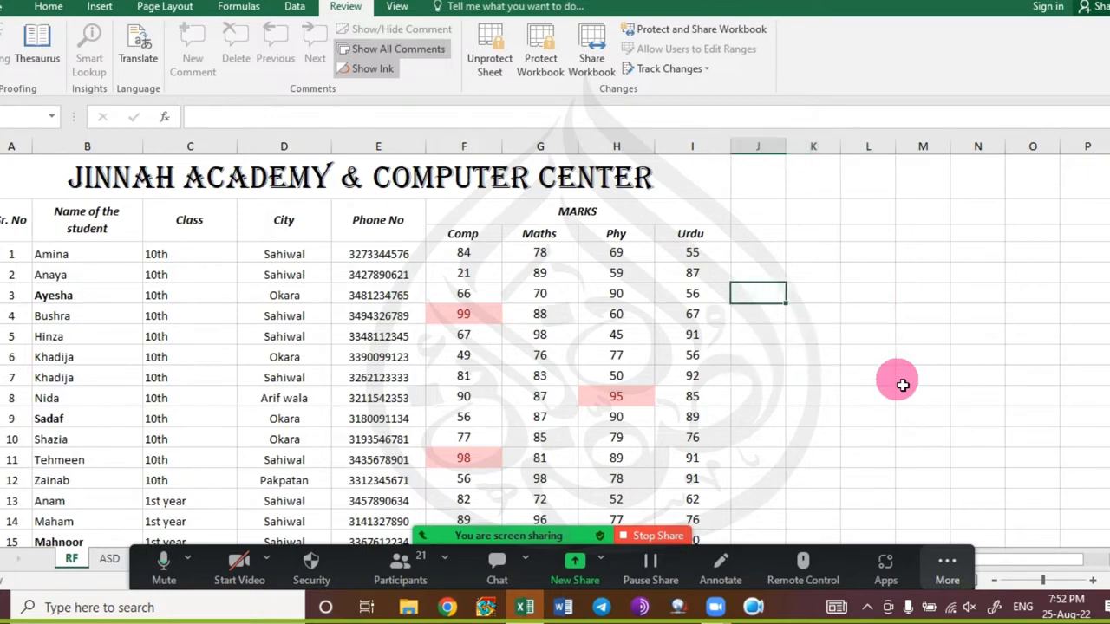
pyautogui.press('Down')
pyautogui.press('Down')
pyautogui.press('Right')
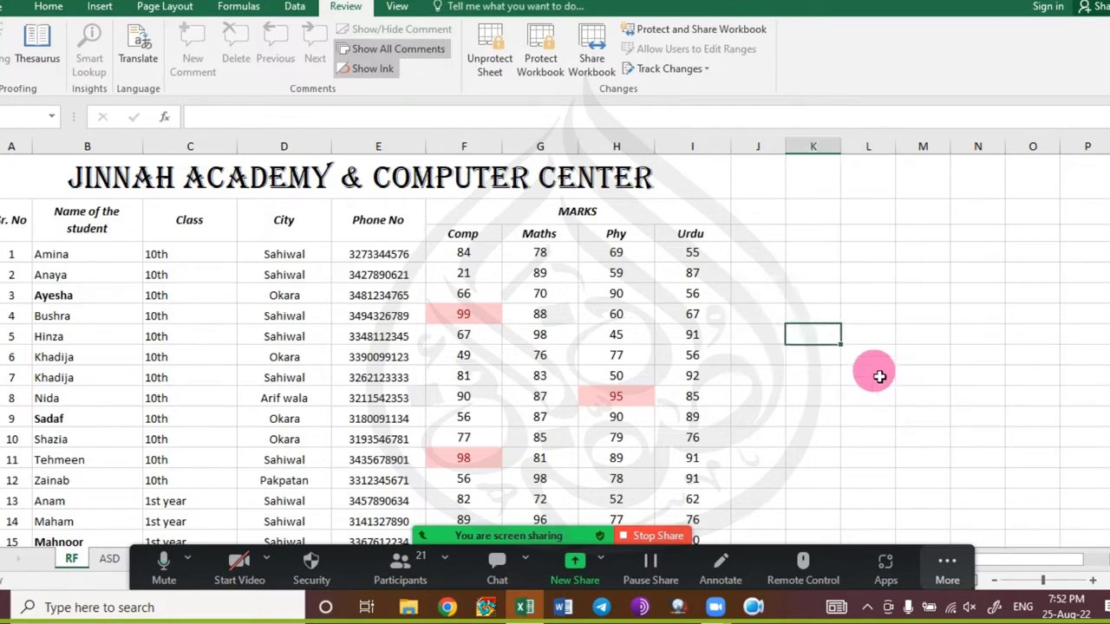
pyautogui.click(989, 339)
pyautogui.press('Down')
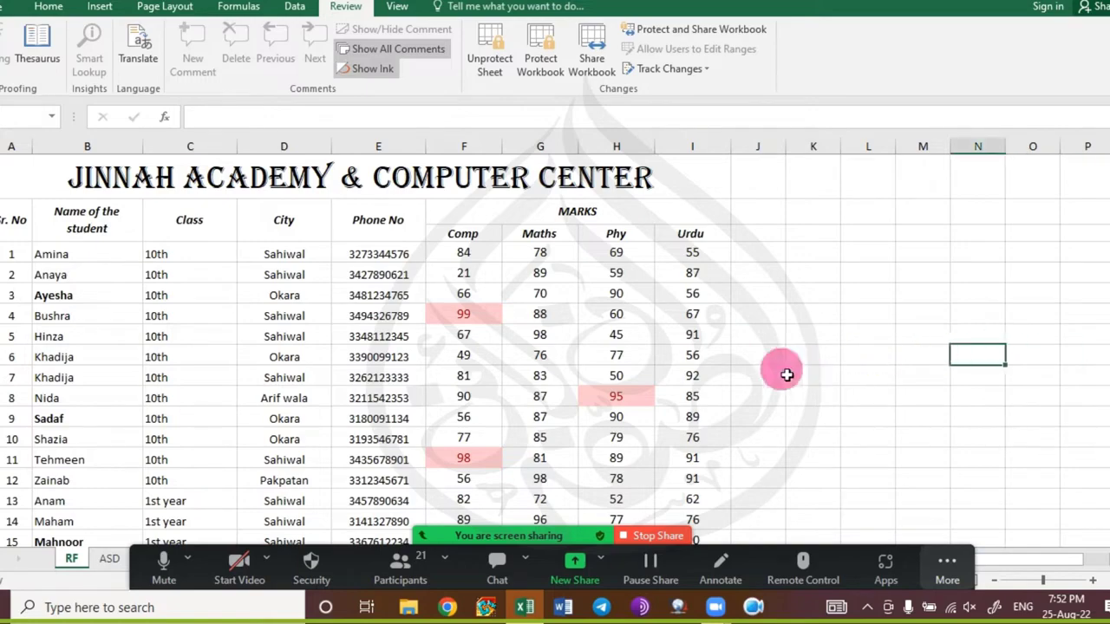
pyautogui.scroll(-3, 632, 285)
pyautogui.scroll(3, 619, 280)
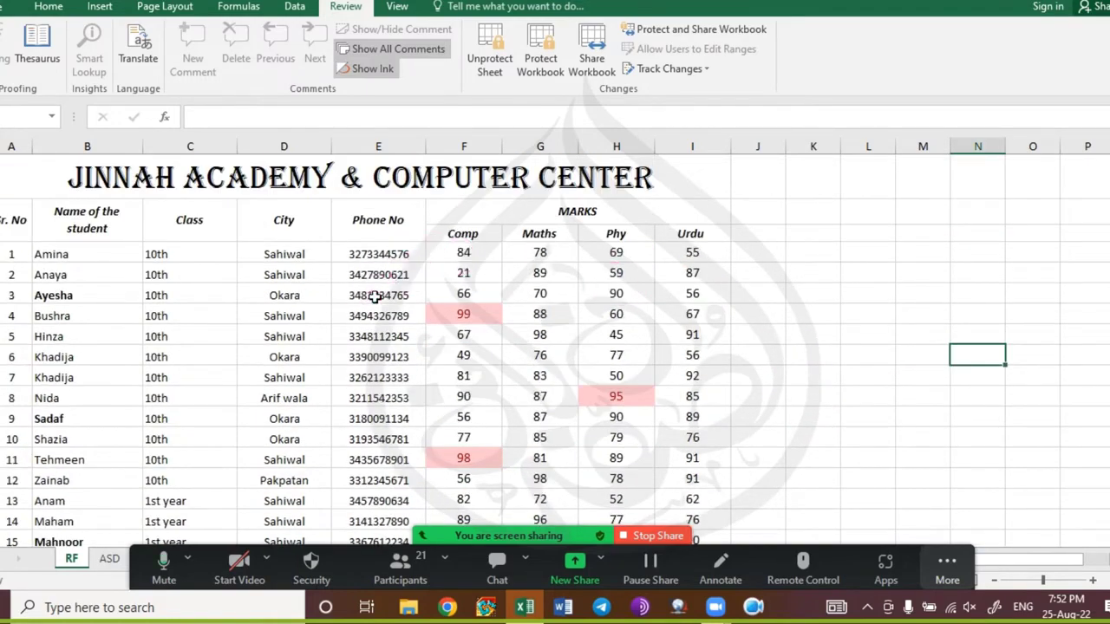
pyautogui.scroll(-3, 374, 295)
pyautogui.scroll(-15, 375, 296)
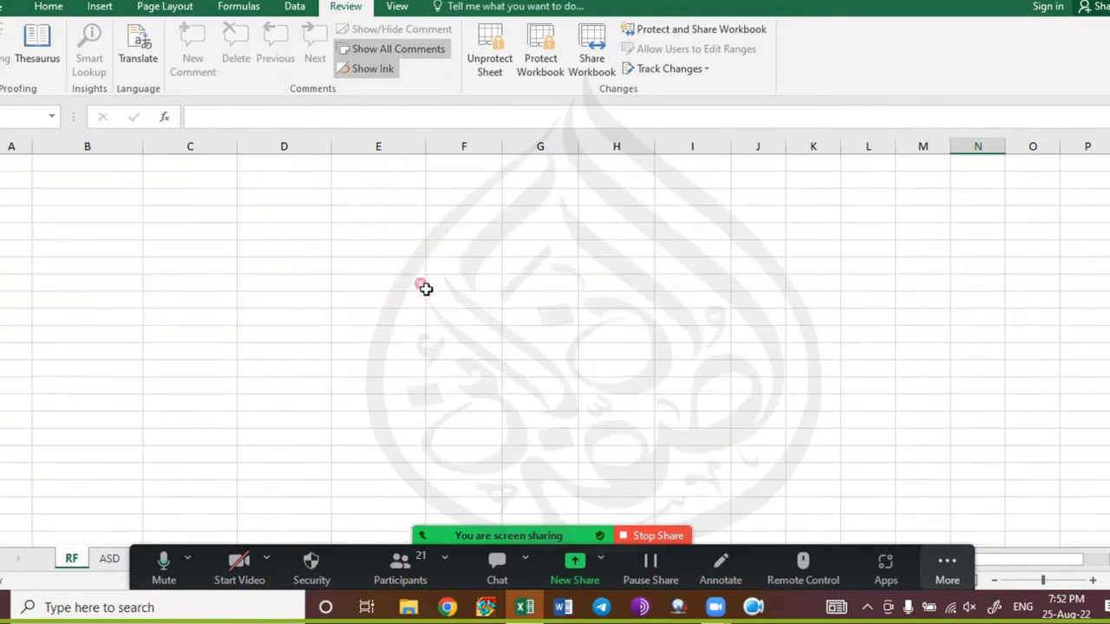
pyautogui.scroll(5, 433, 273)
pyautogui.scroll(13, 444, 258)
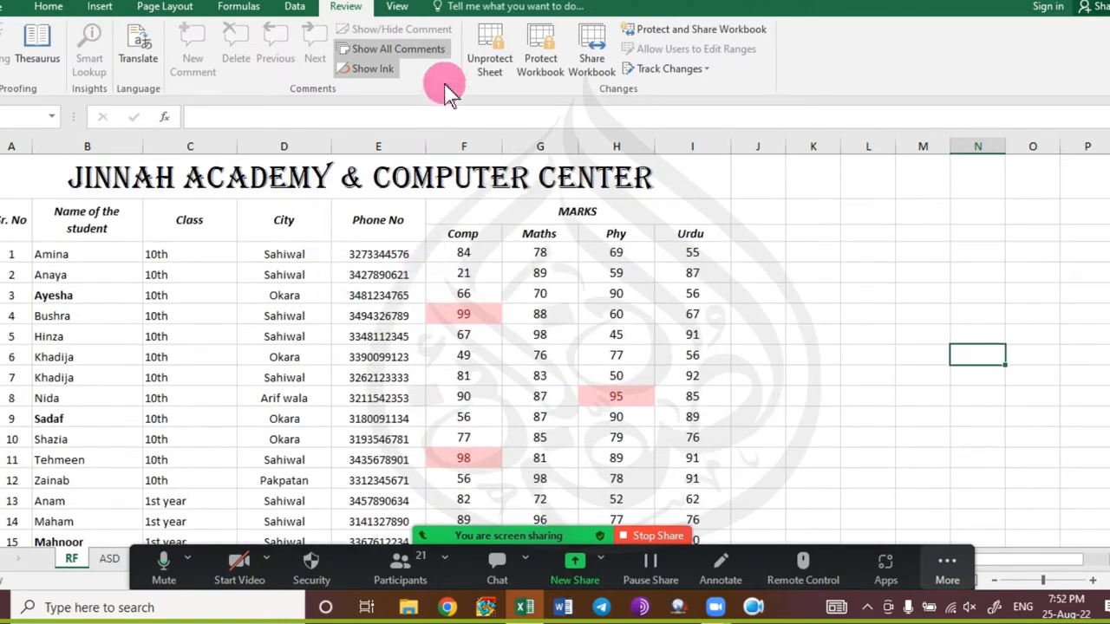
# Unprotect the RF marks sheet by entering its password, then select the MARKS heading.
pyautogui.click(491, 41)
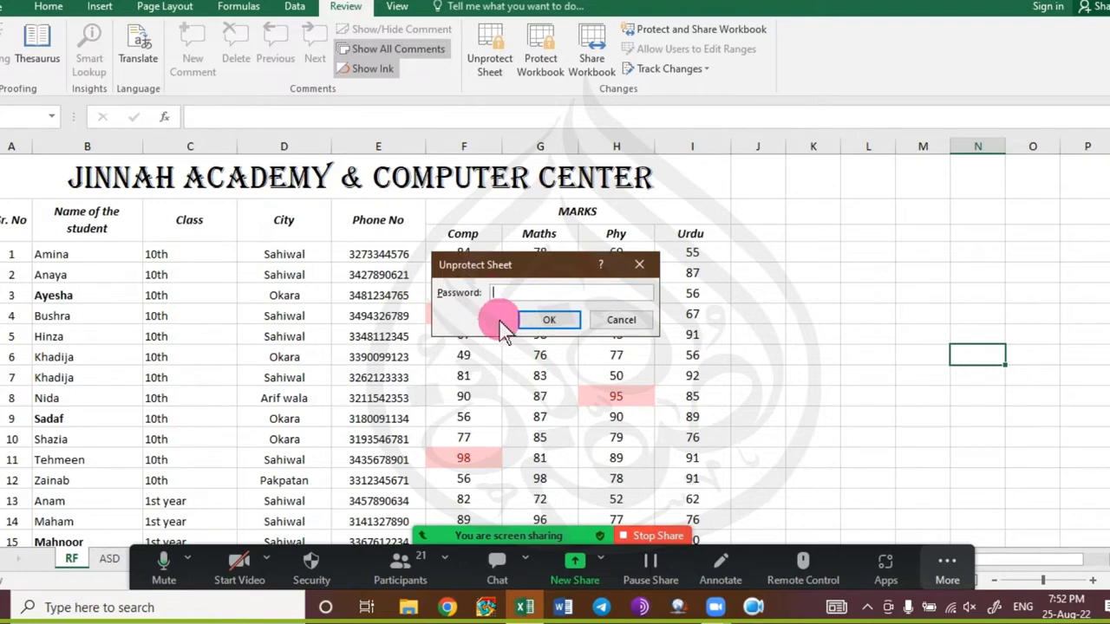
pyautogui.write('1')
pyautogui.press('Return')
pyautogui.click(517, 211)
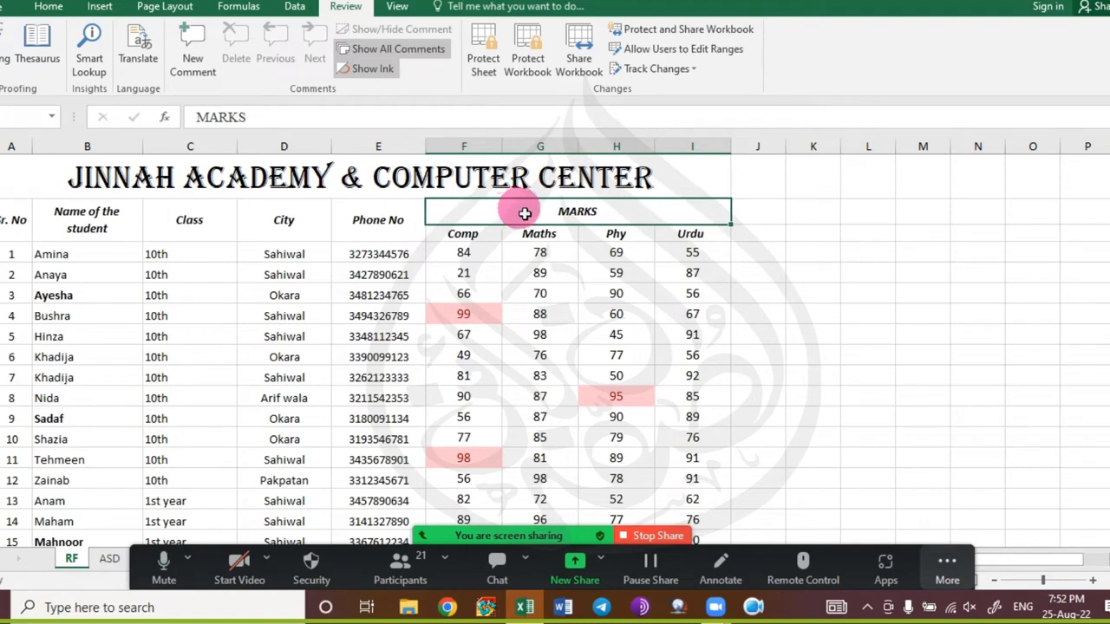
# Close the Zoom chat window and select Amina, the first student name.
pyautogui.click(298, 9)
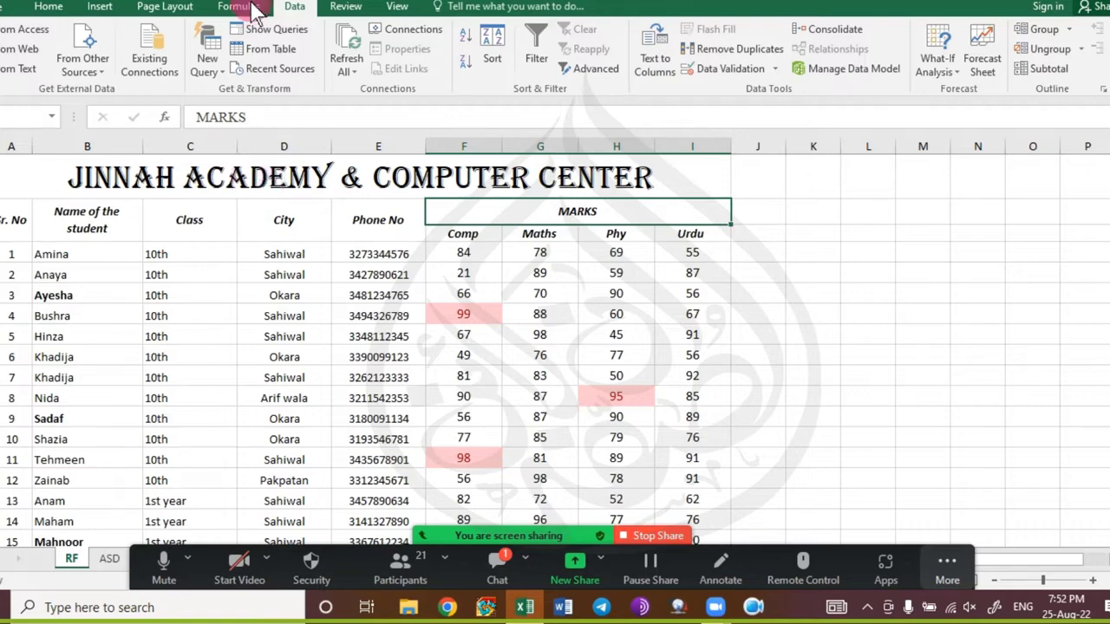
pyautogui.click(498, 568)
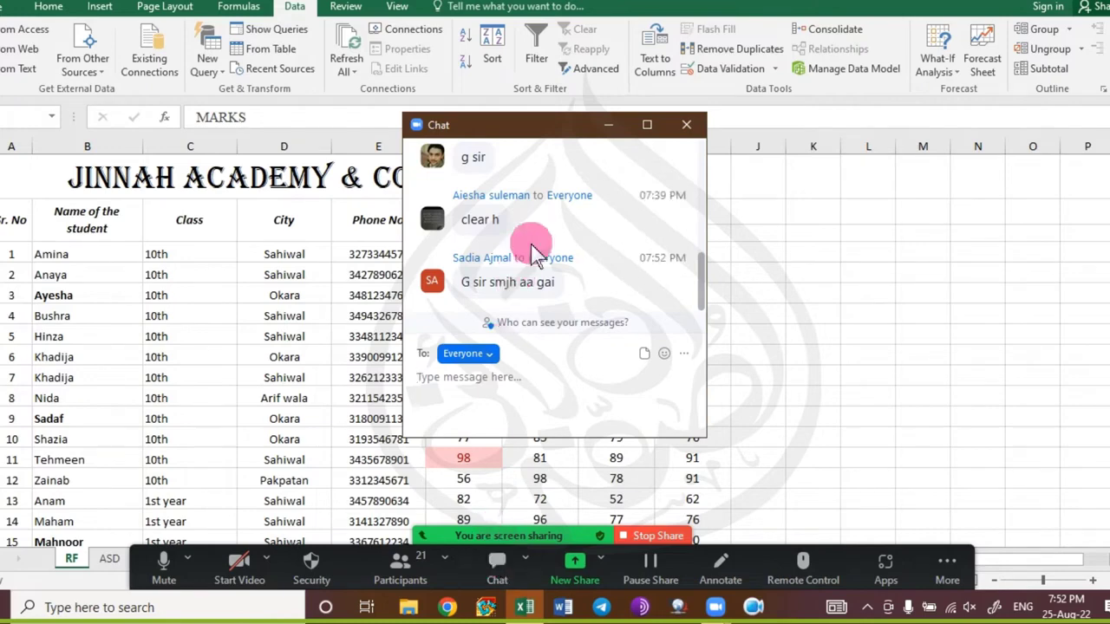
pyautogui.click(687, 125)
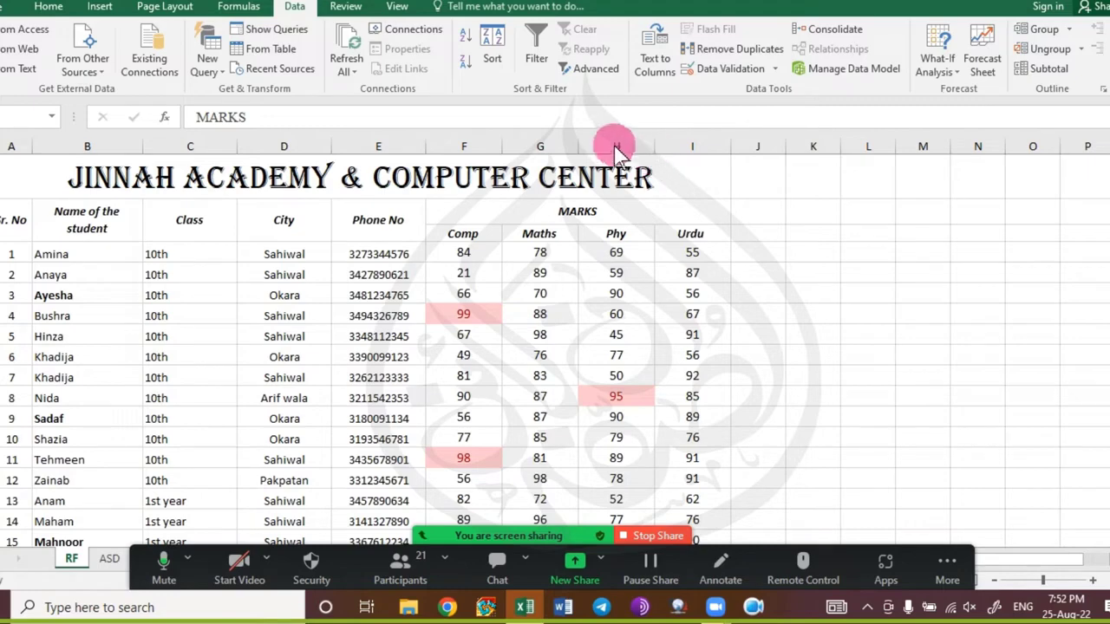
pyautogui.click(82, 256)
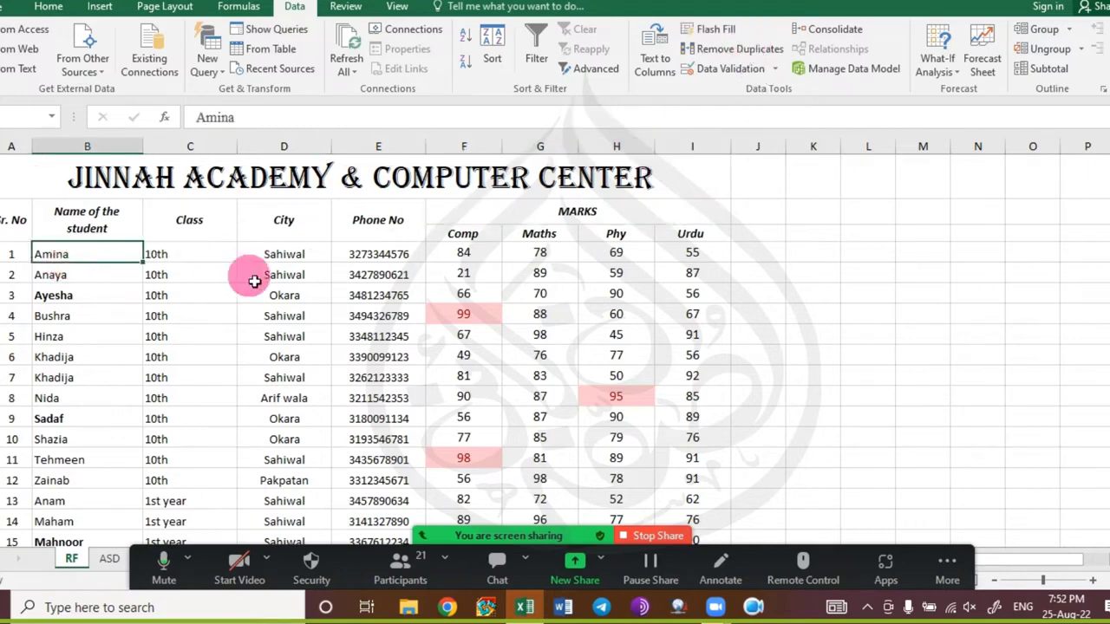
# Remove the bold formatting from all student names.
pyautogui.hotkey('ctrl', 'shift', 'Down')
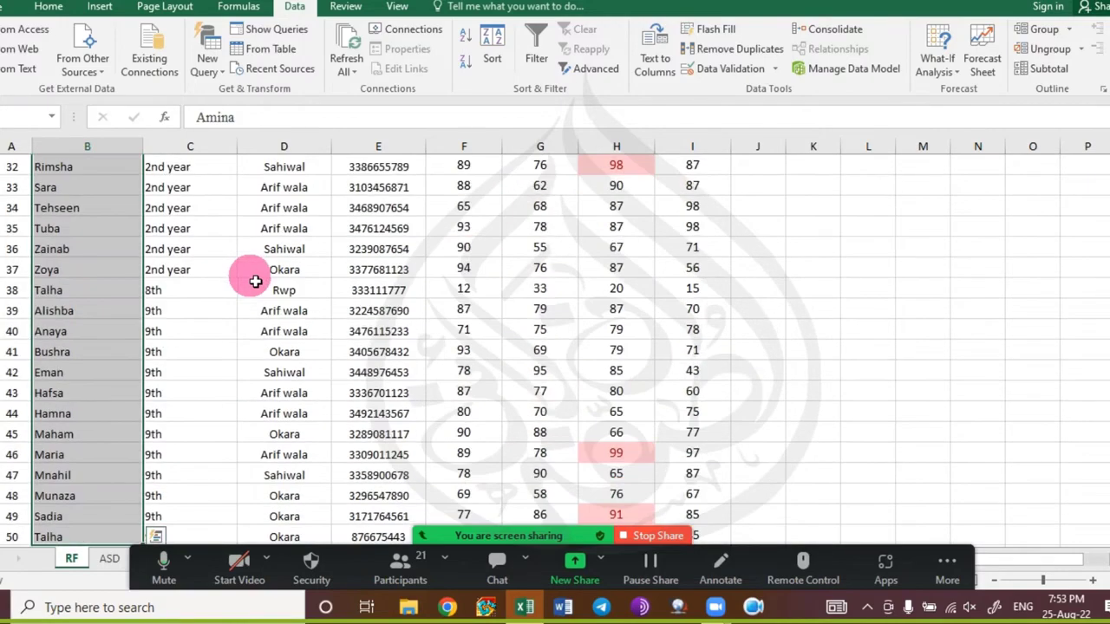
pyautogui.click(47, 7)
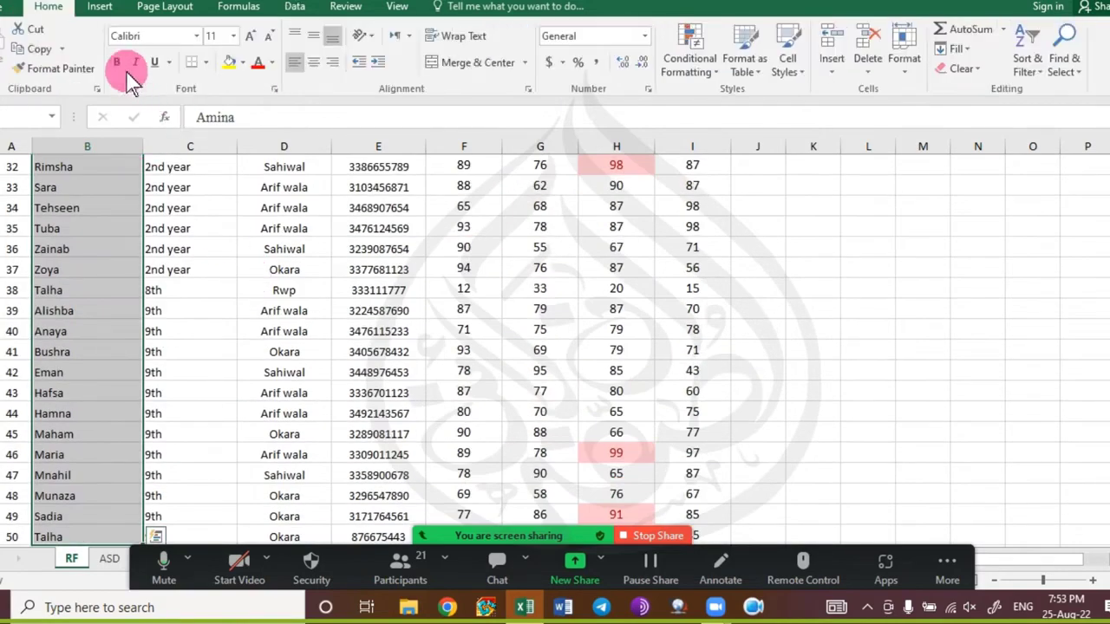
pyautogui.click(124, 68)
pyautogui.click(108, 295)
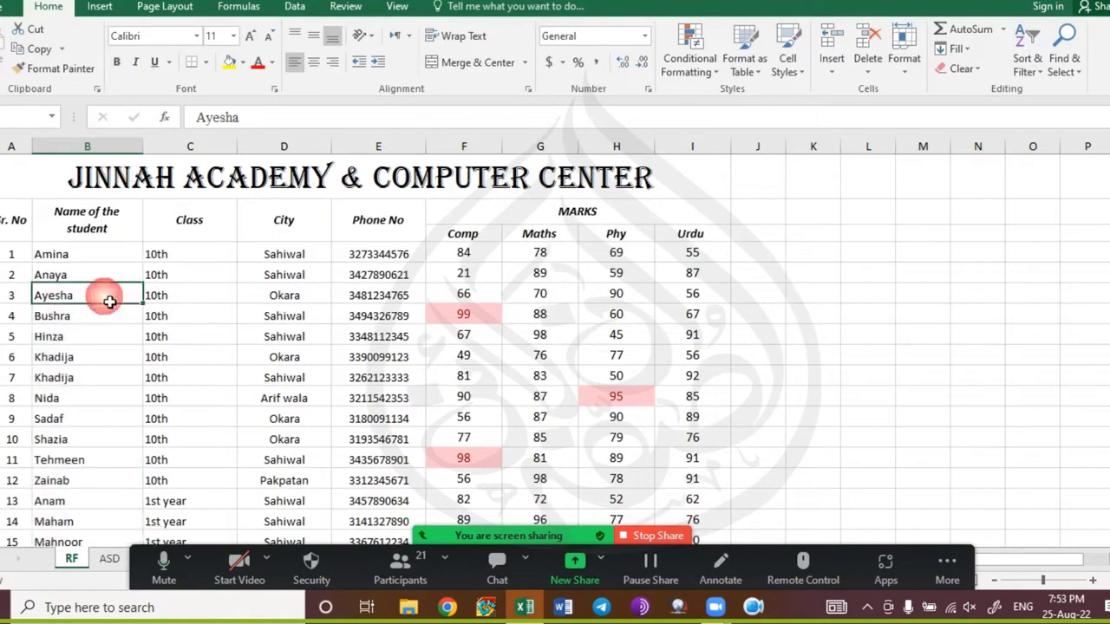
# Highlight duplicate student names with light red fill and dark red text.
pyautogui.click(97, 255)
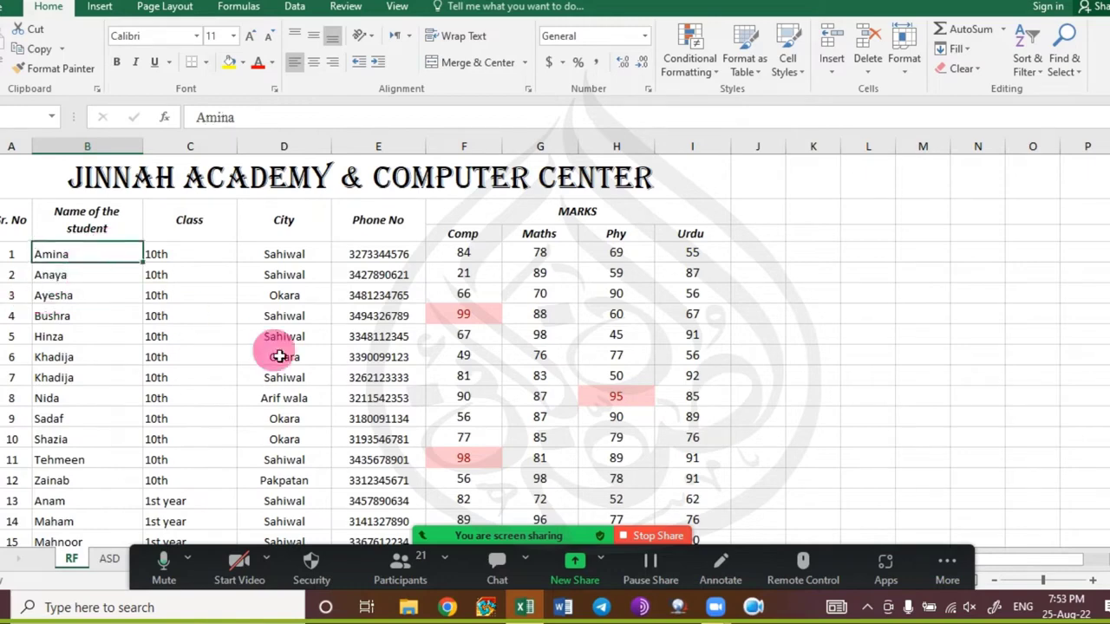
pyautogui.hotkey('ctrl', 'shift', 'Down')
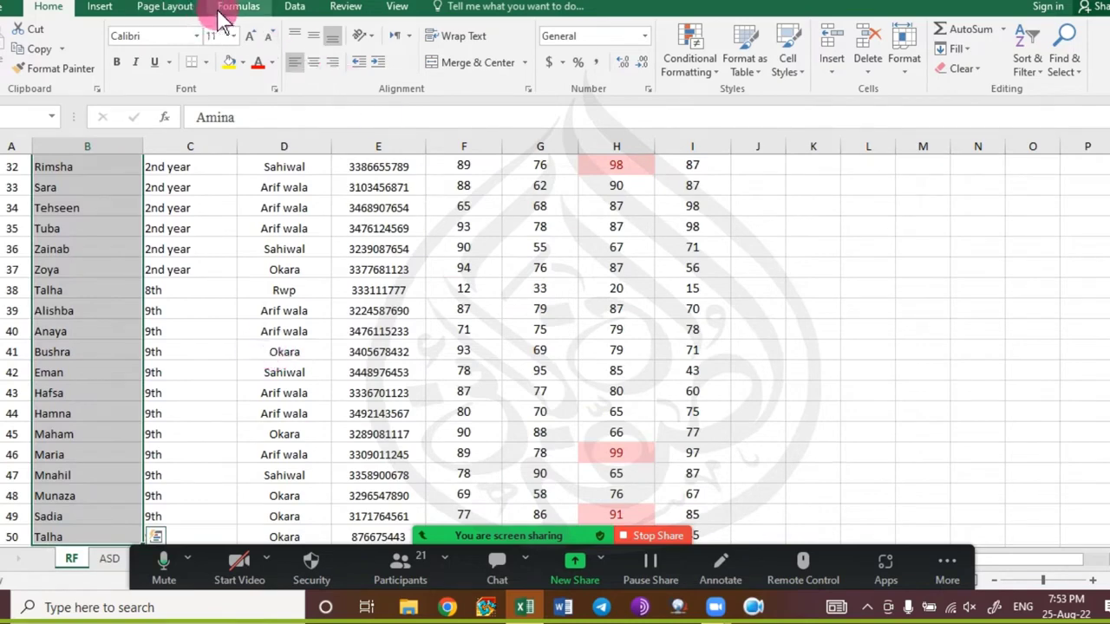
pyautogui.click(694, 63)
pyautogui.moveTo(800, 144)
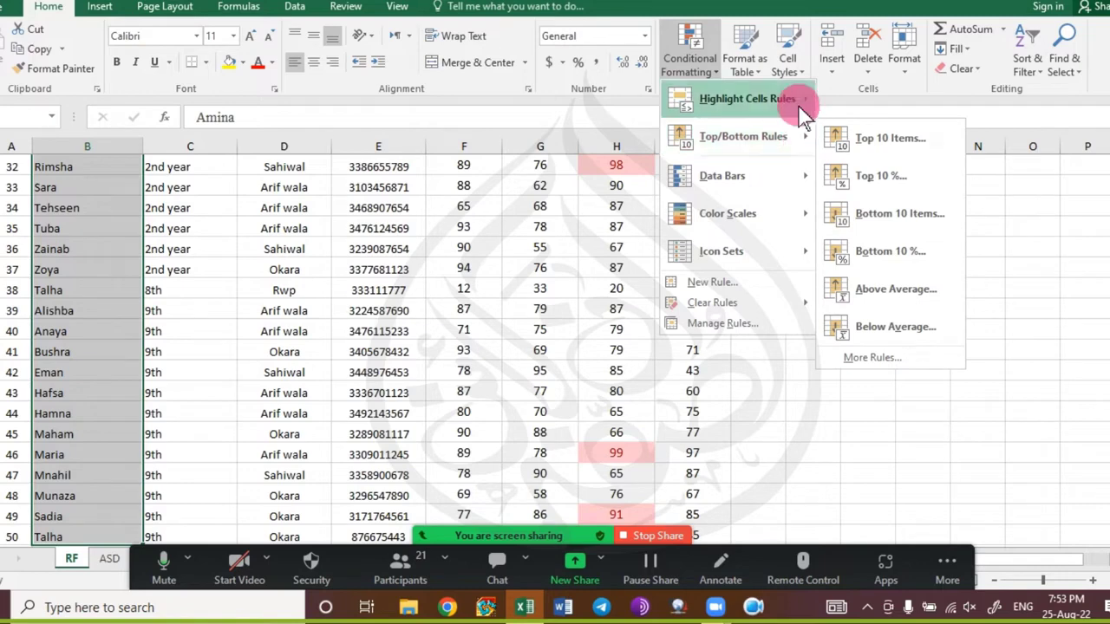
pyautogui.moveTo(785, 100)
pyautogui.click(919, 327)
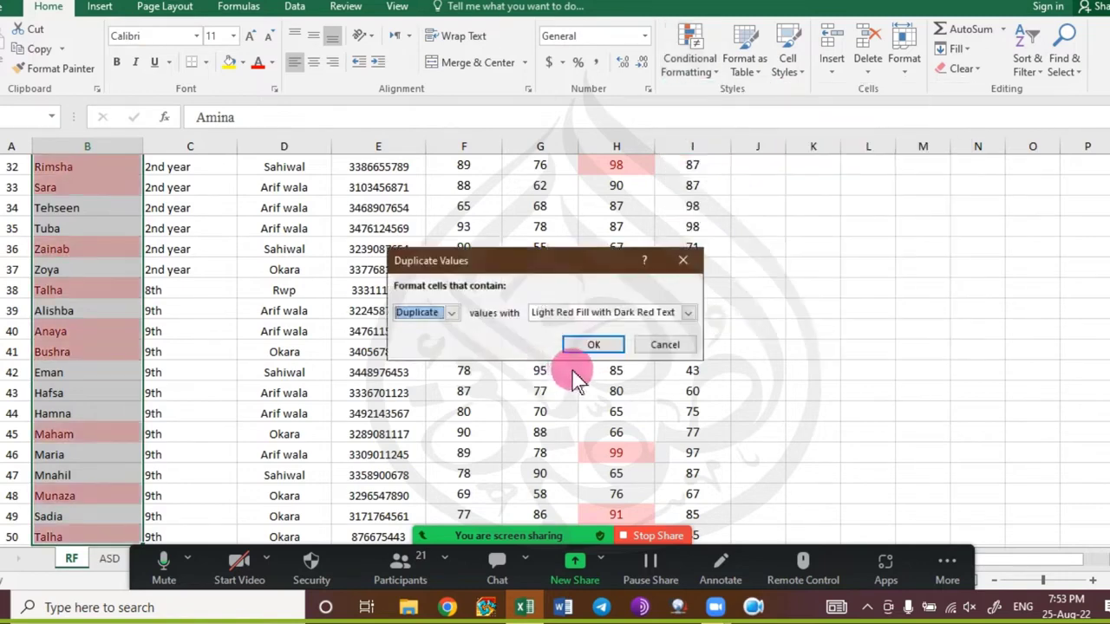
pyautogui.click(593, 344)
pyautogui.click(135, 329)
# Review the highlighted duplicate names, then open File Explorer to This PC.
pyautogui.scroll(12, 89, 330)
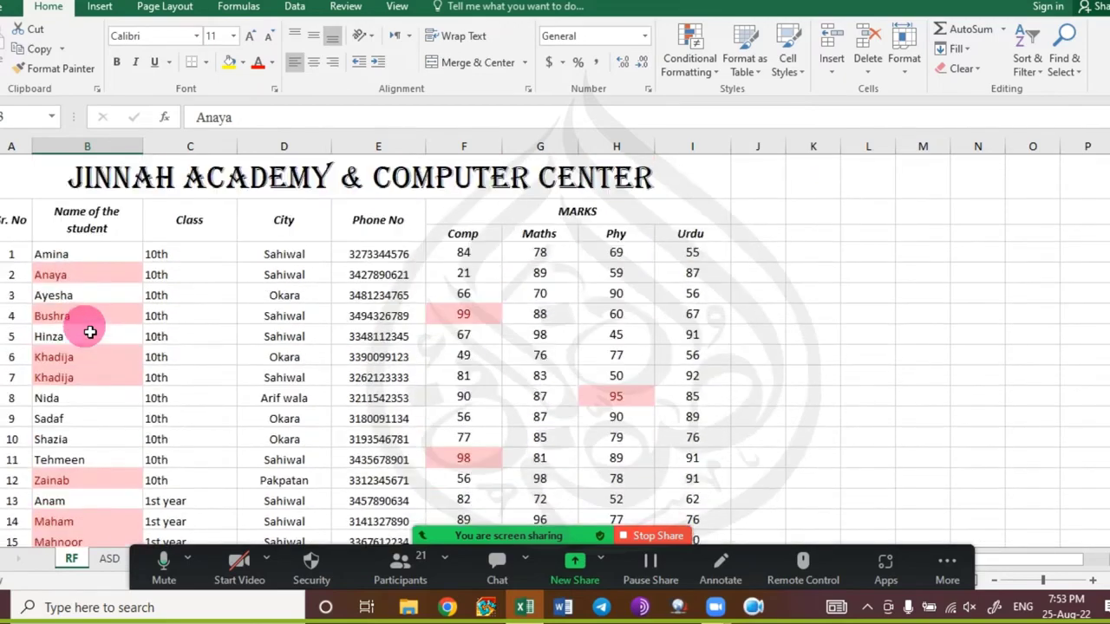
pyautogui.scroll(-10, 89, 333)
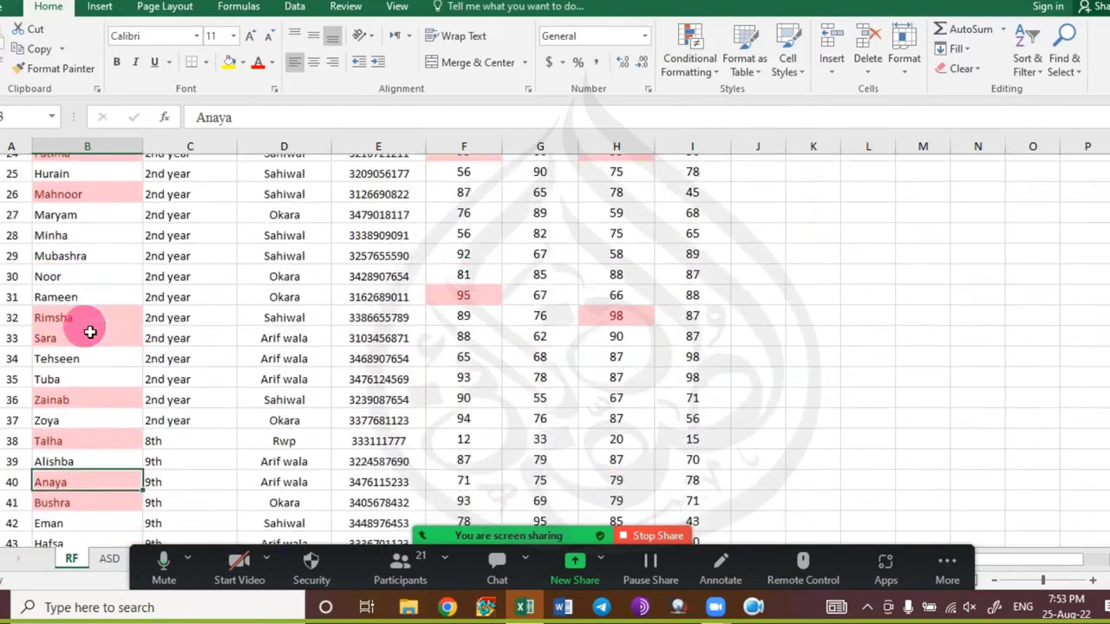
pyautogui.scroll(-1, 90, 333)
pyautogui.scroll(-4, 90, 332)
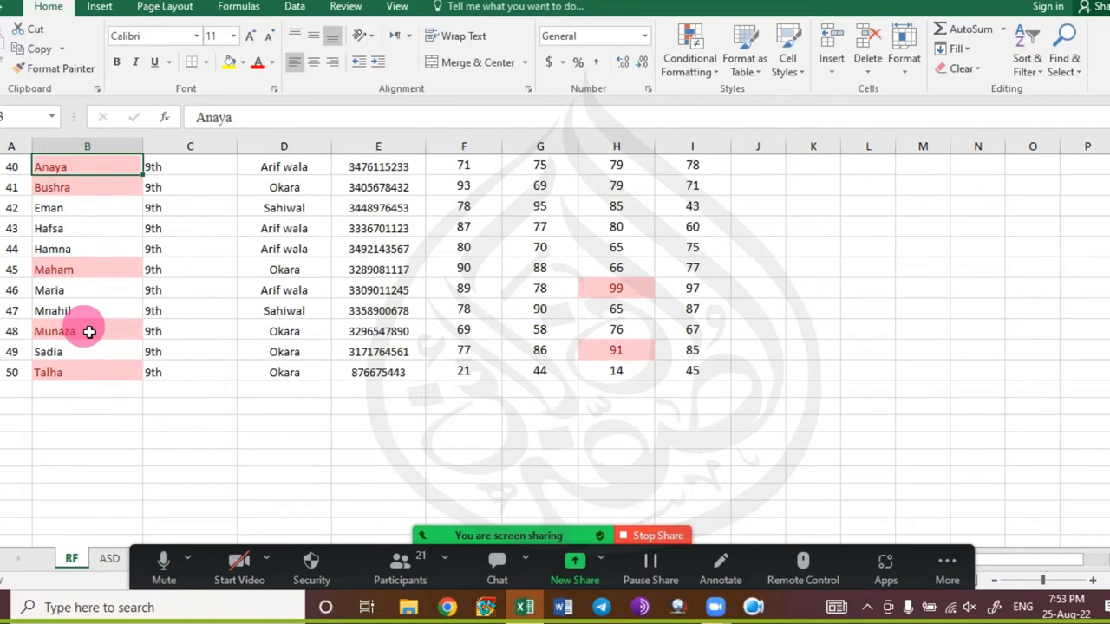
pyautogui.scroll(13, 89, 332)
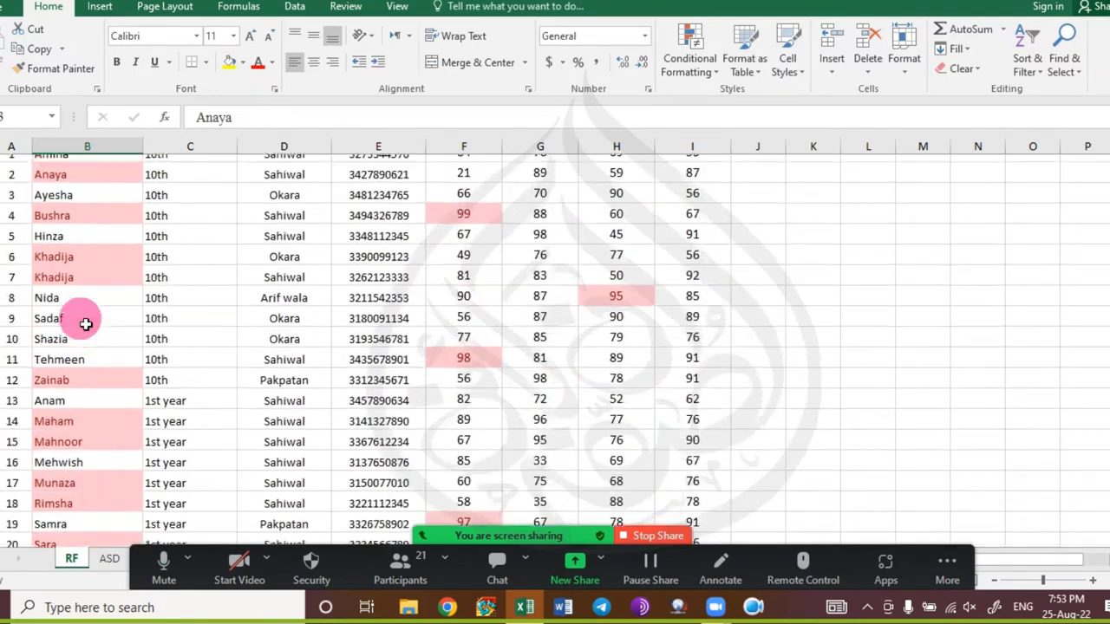
pyautogui.scroll(2, 86, 324)
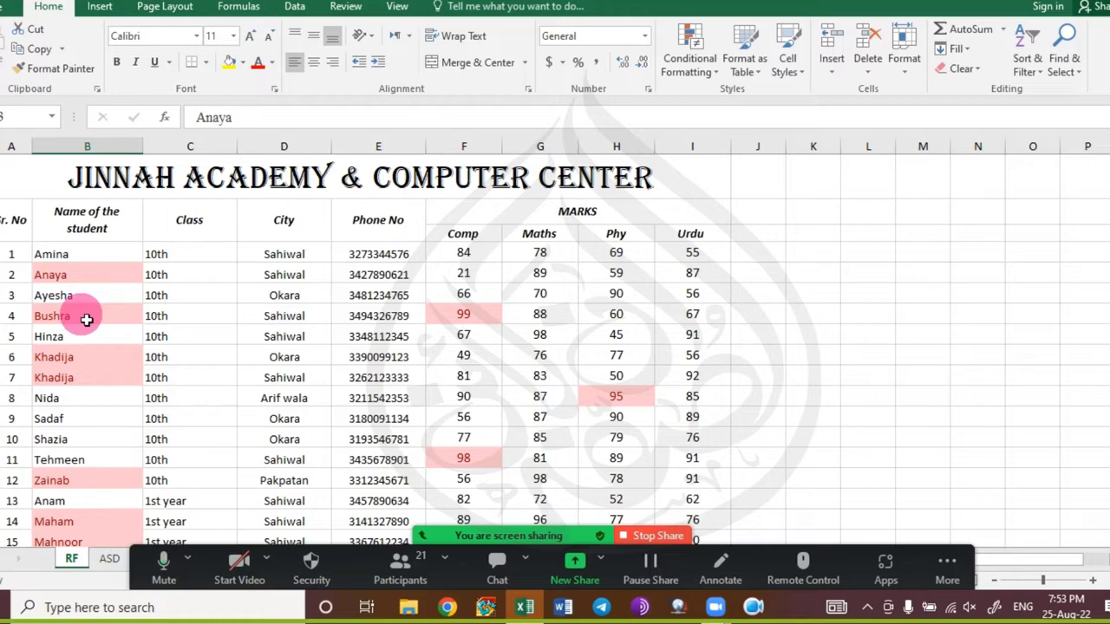
pyautogui.press('super+e')
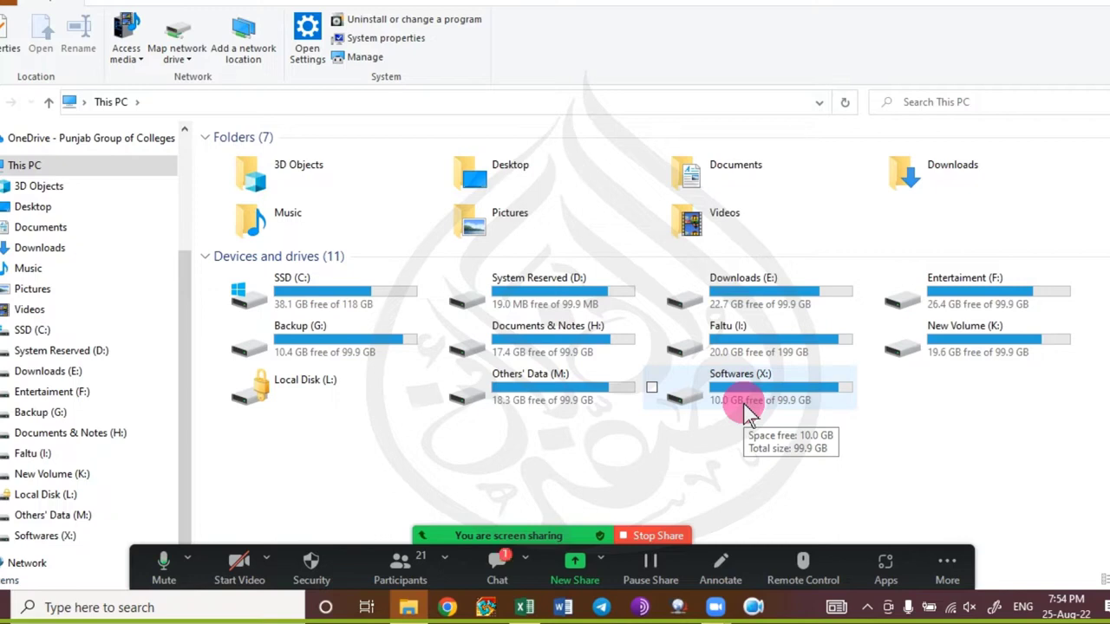
# In Softwares (X:), sort by Type, collapse Application and File folder groups, select VCF_to_XLS_V1.1.xls.
pyautogui.doubleClick(744, 408)
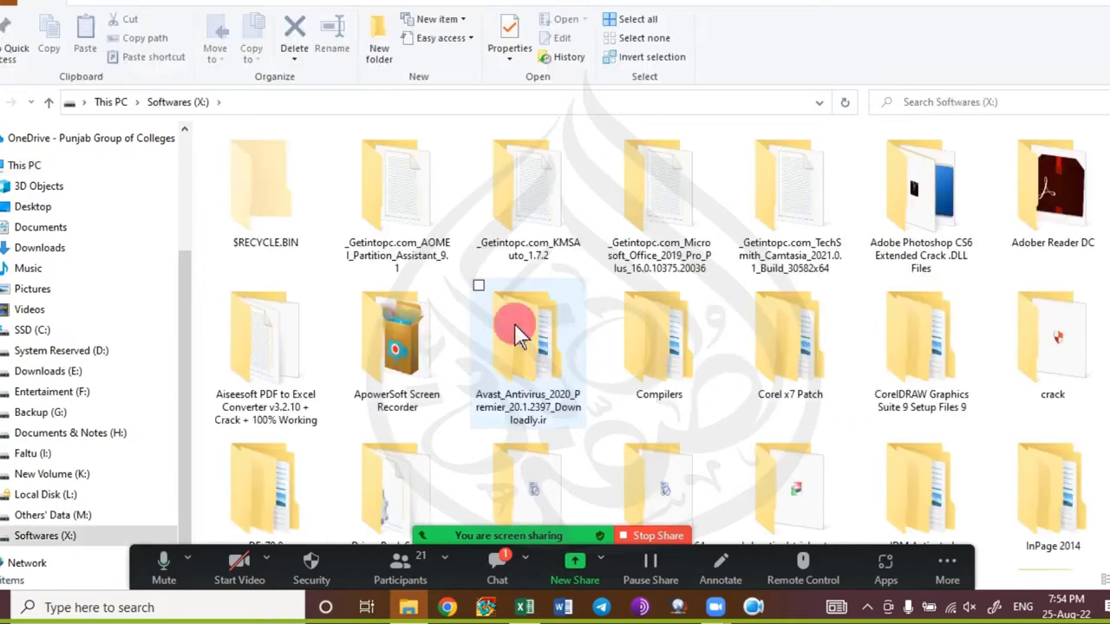
pyautogui.rightClick(1100, 137)
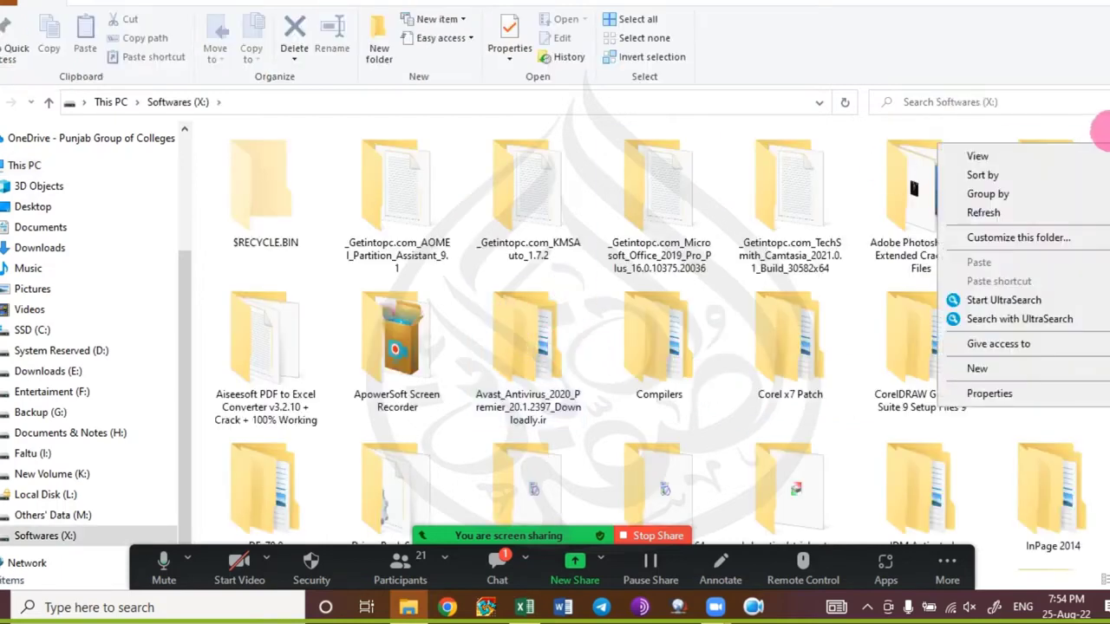
pyautogui.moveTo(984, 162)
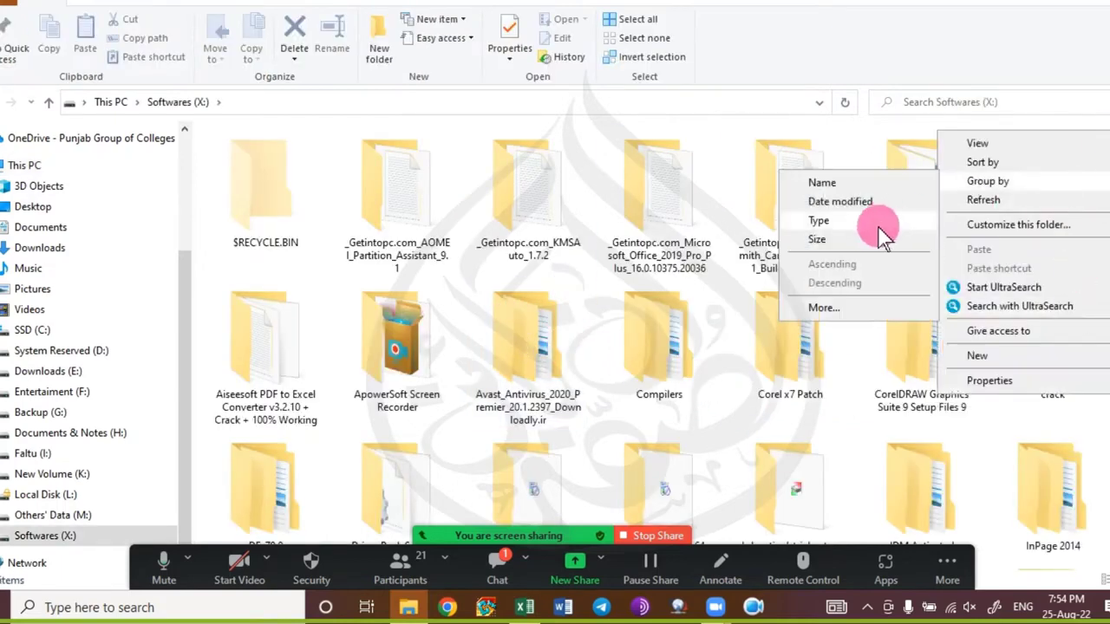
pyautogui.click(864, 222)
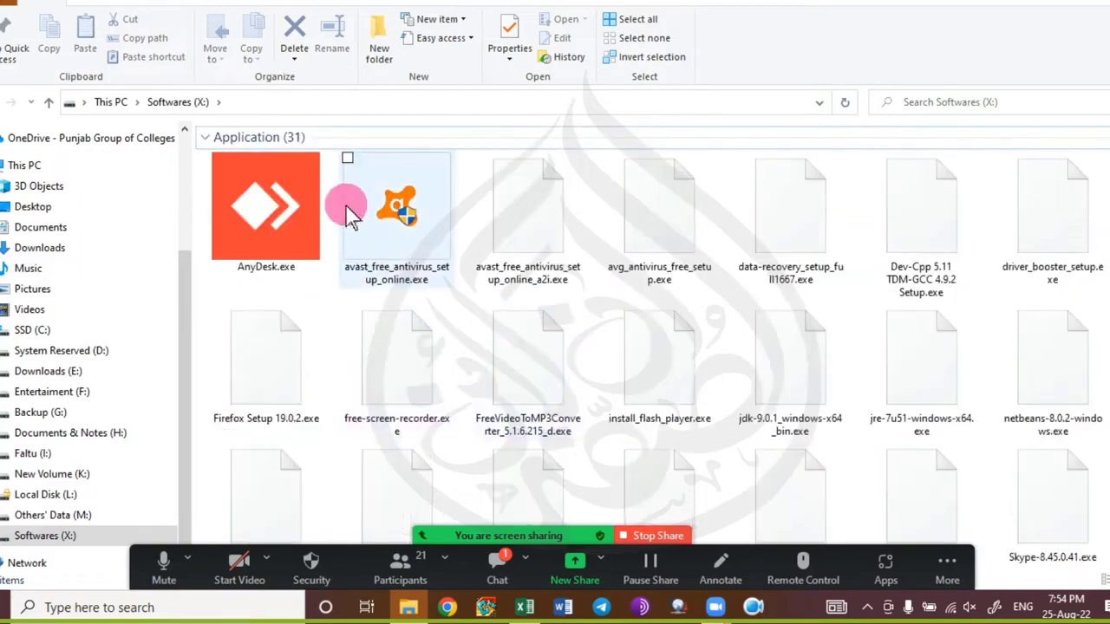
pyautogui.click(204, 139)
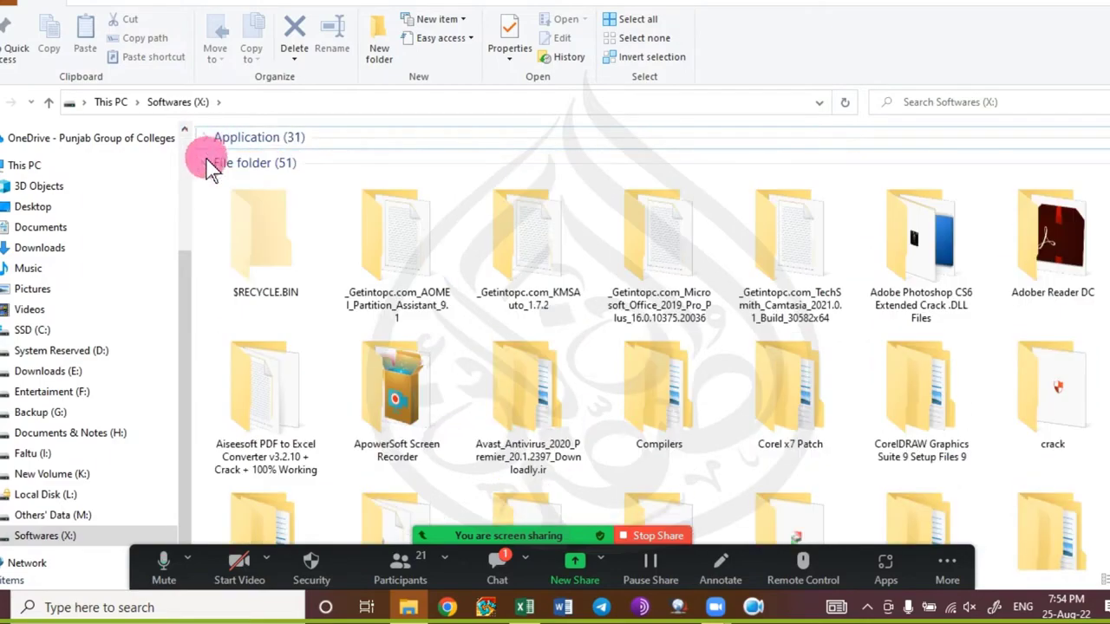
pyautogui.click(207, 164)
pyautogui.click(287, 274)
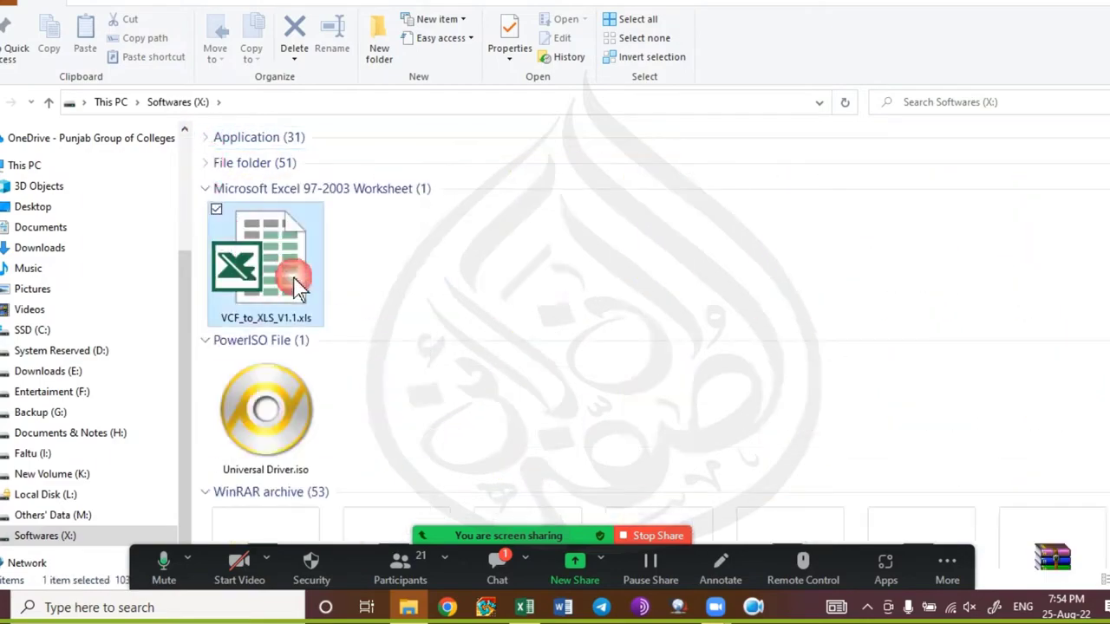
# Open VCF_to_XLS_V1.1.xls with macros enabled, then end the macro after its run-time error.
pyautogui.doubleClick(300, 286)
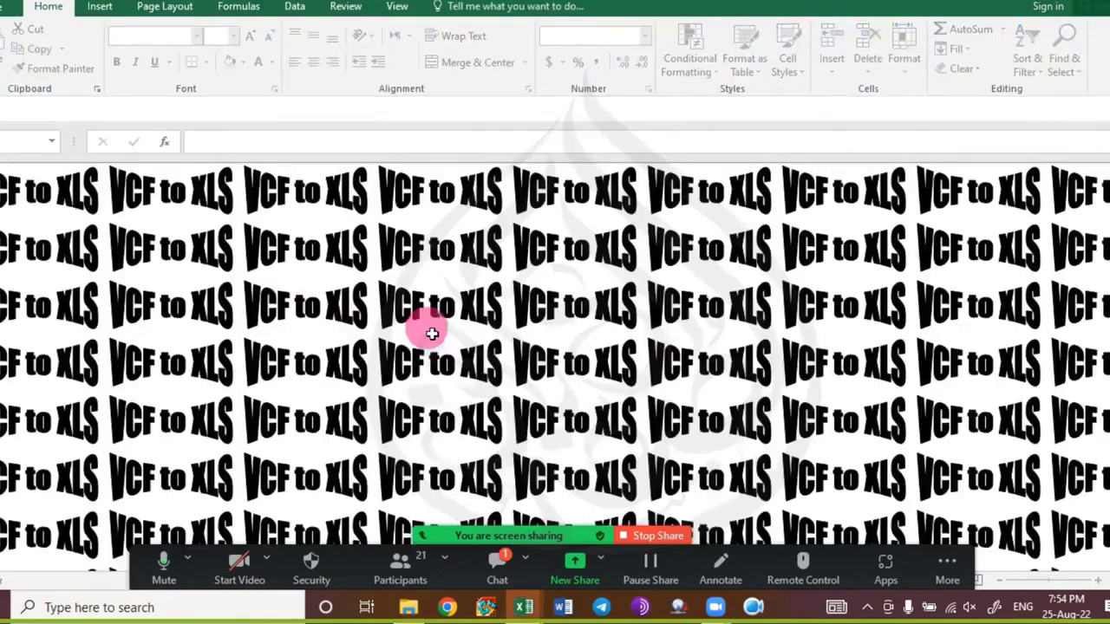
pyautogui.click(328, 111)
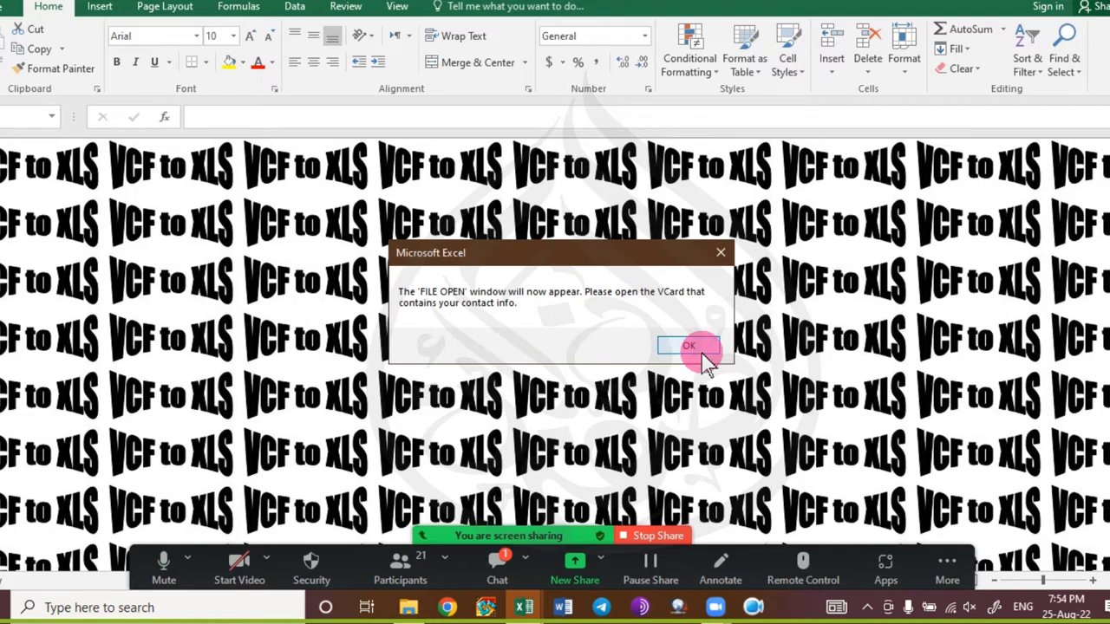
pyautogui.click(702, 351)
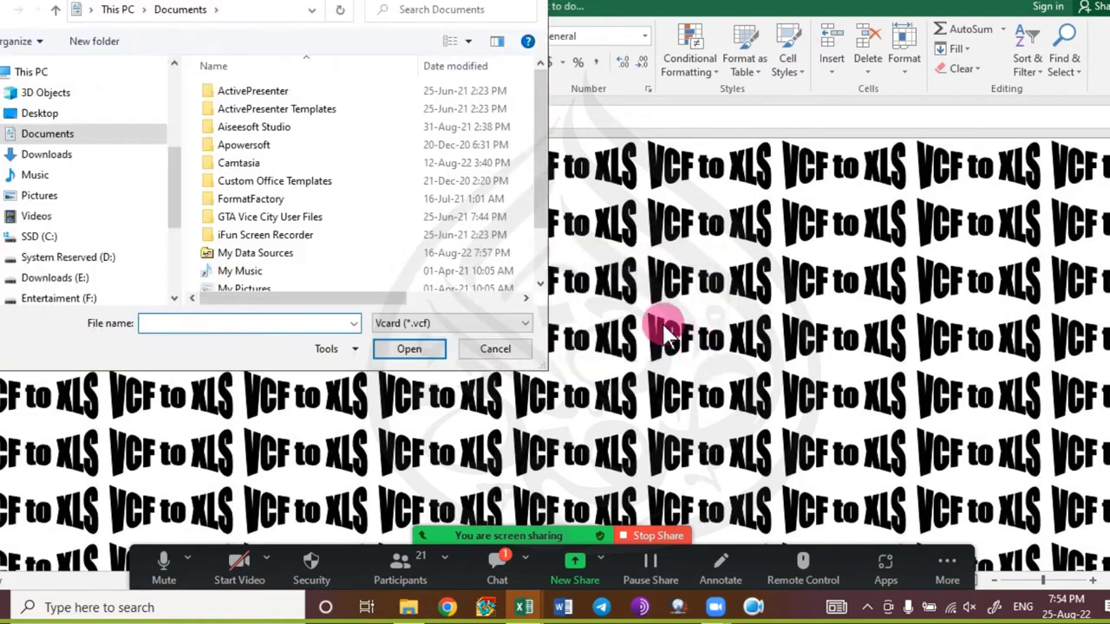
pyautogui.press('Escape')
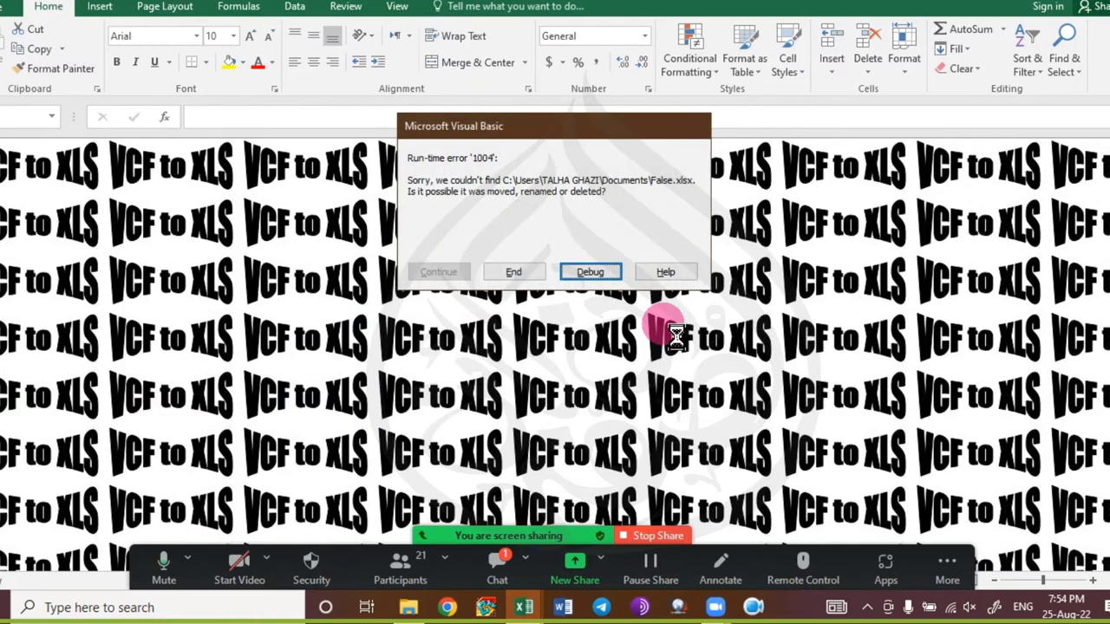
pyautogui.click(525, 274)
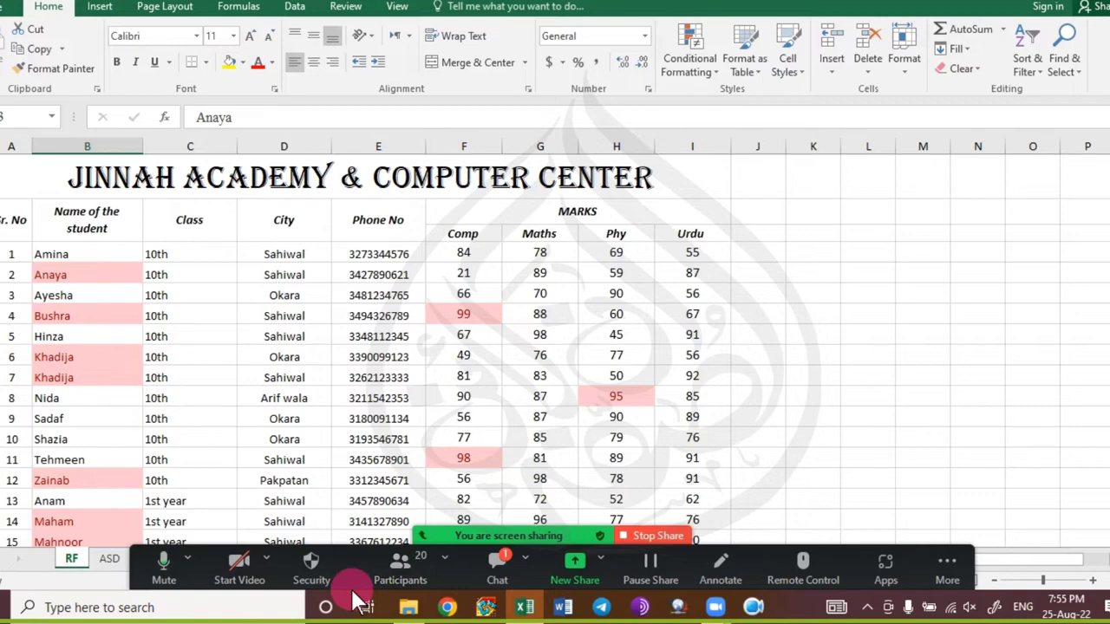
pyautogui.click(497, 566)
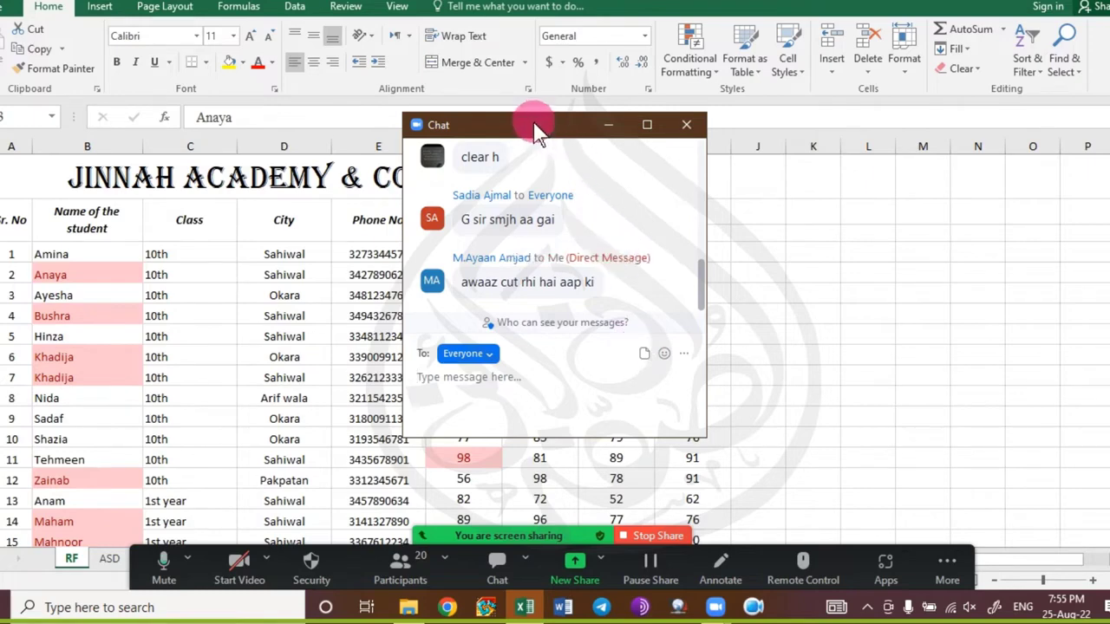
pyautogui.moveTo(536, 128); pyautogui.dragTo(543, 80)
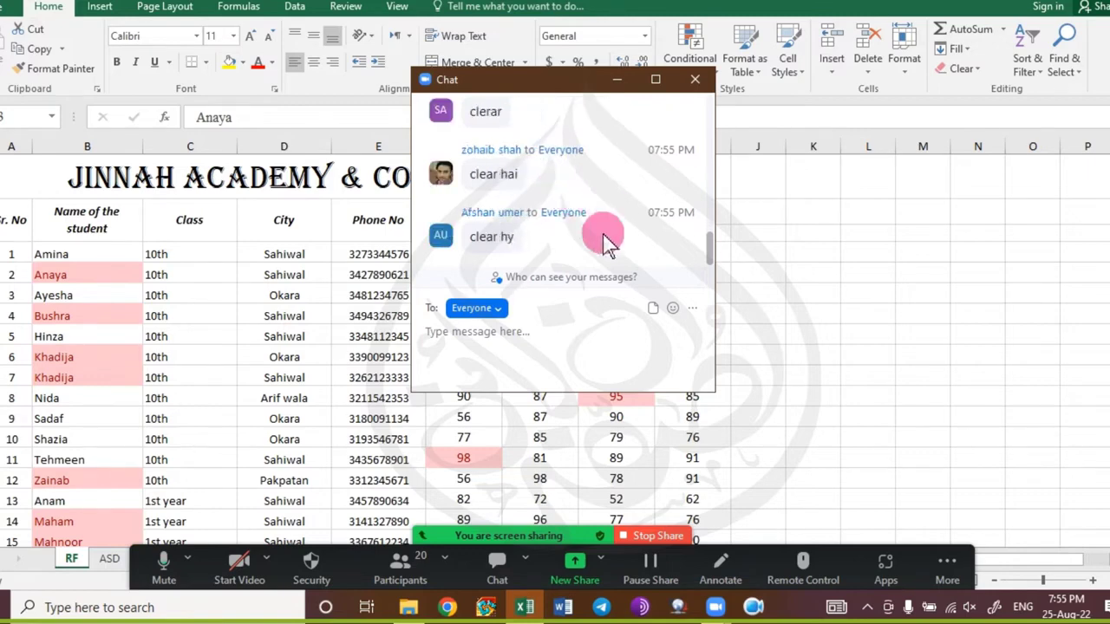
pyautogui.scroll(3, 605, 245)
pyautogui.scroll(3, 598, 243)
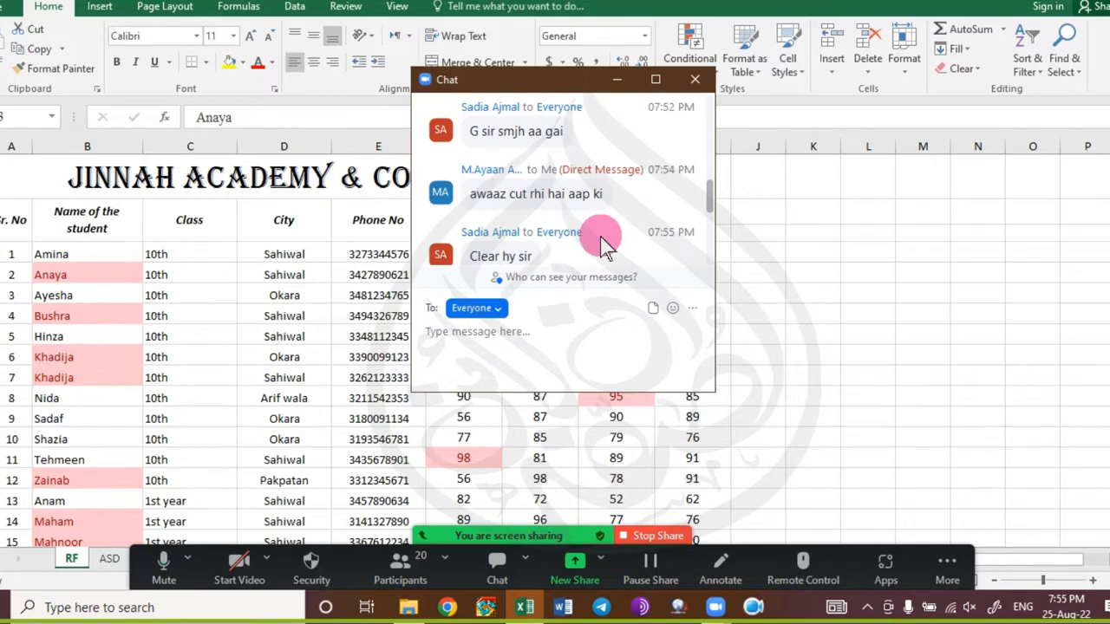
pyautogui.click(616, 83)
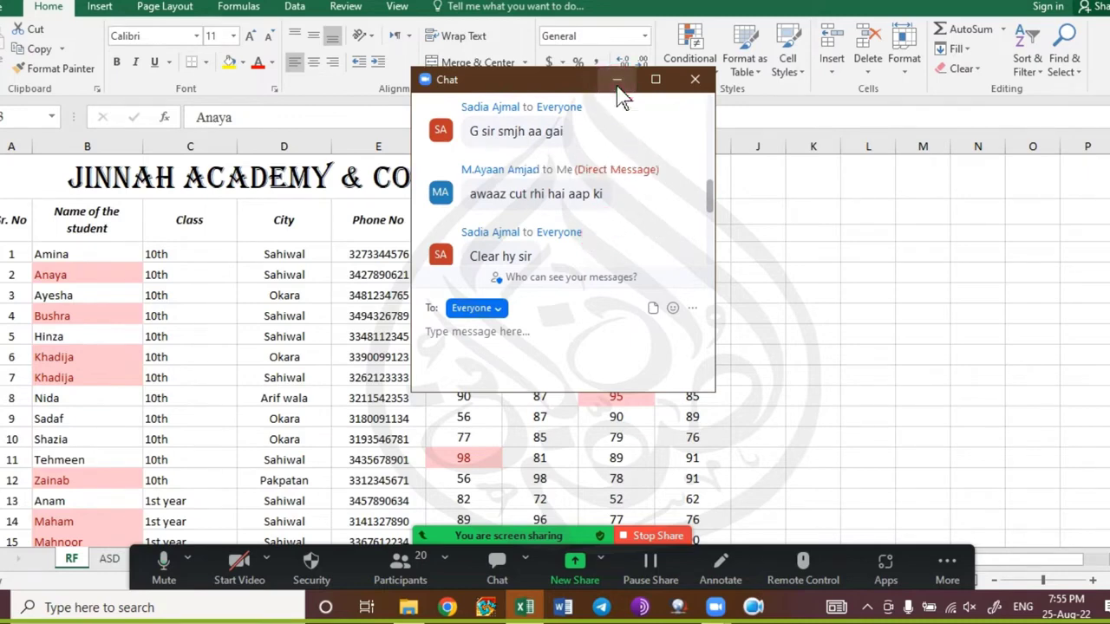
# Clear all conditional formatting rules from the entire sheet.
pyautogui.click(100, 253)
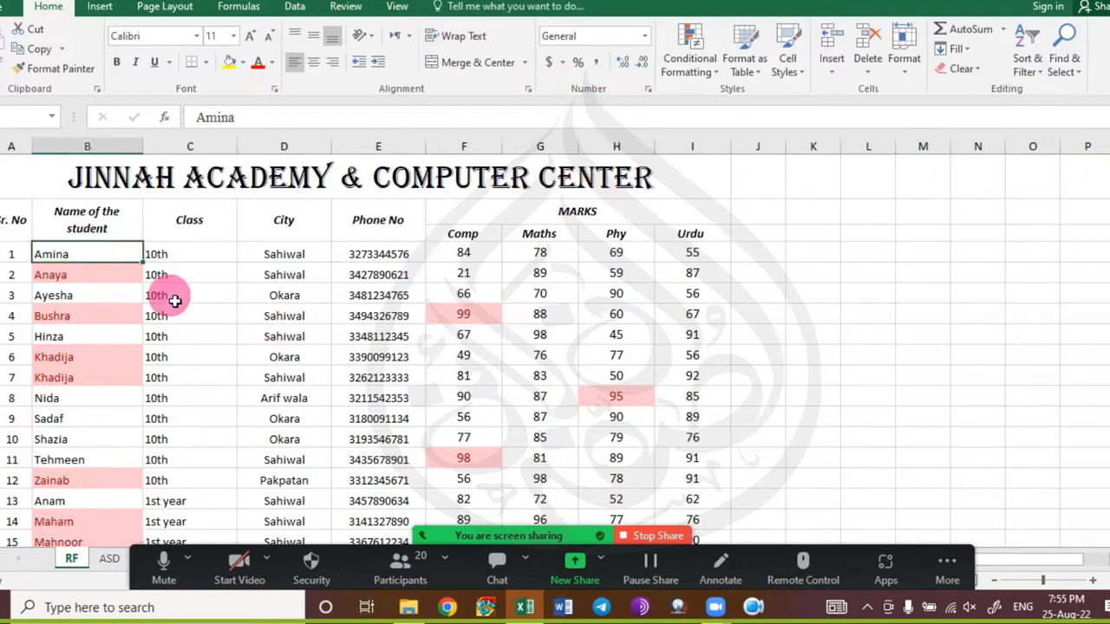
pyautogui.click(698, 62)
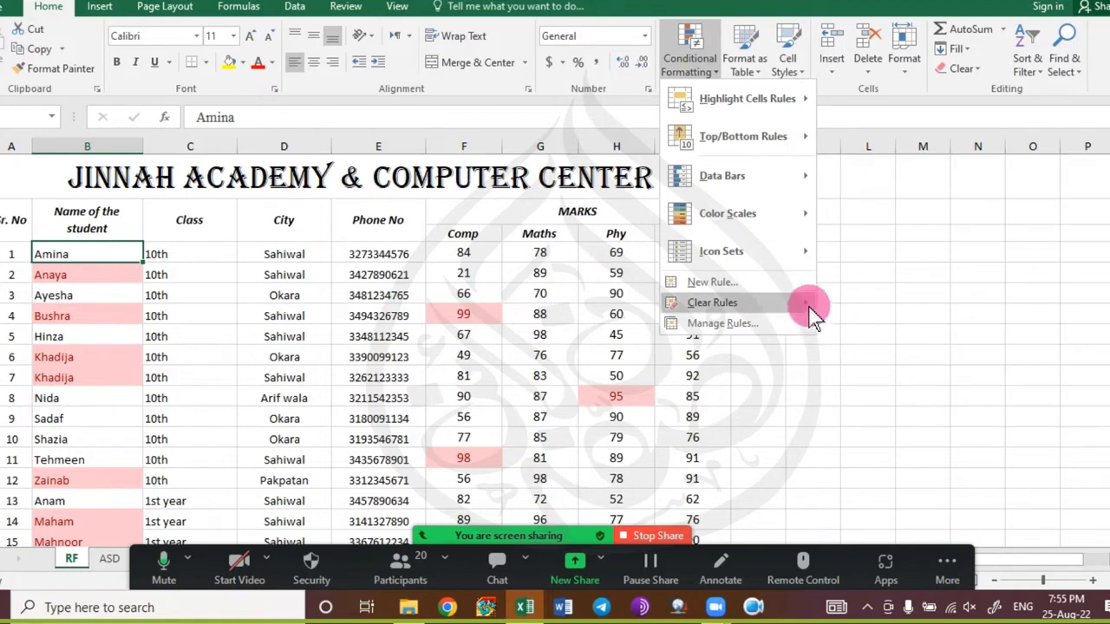
pyautogui.moveTo(810, 308)
pyautogui.click(952, 334)
# Select the whole student name column from its header downward.
pyautogui.click(124, 353)
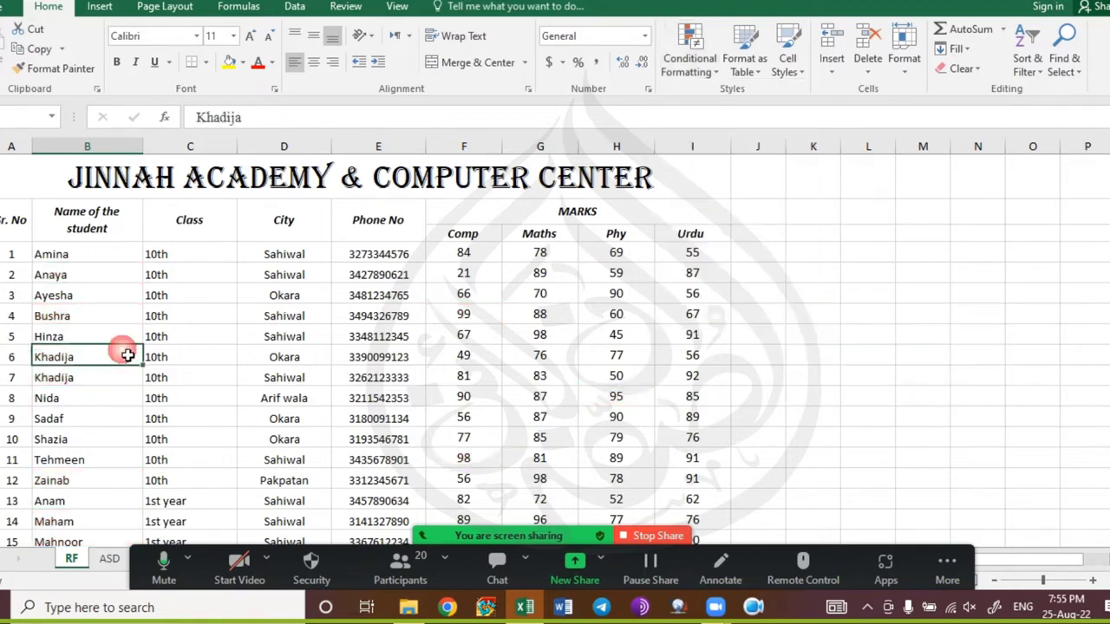
pyautogui.click(104, 273)
pyautogui.click(126, 256)
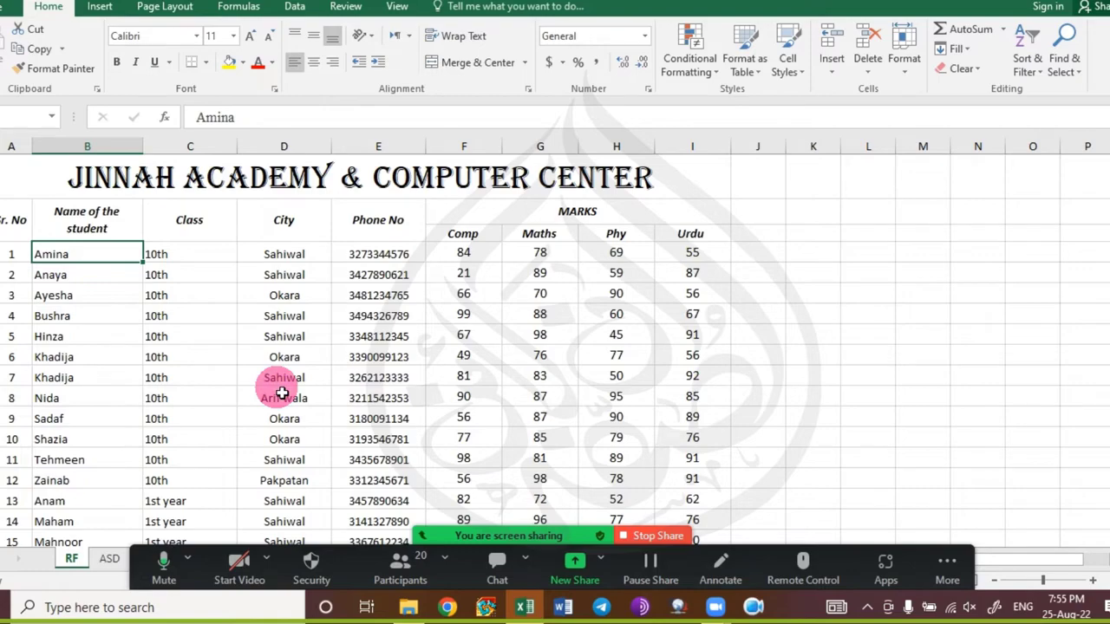
pyautogui.press('Up')
pyautogui.hotkey('ctrl', 'shift', 'Down')
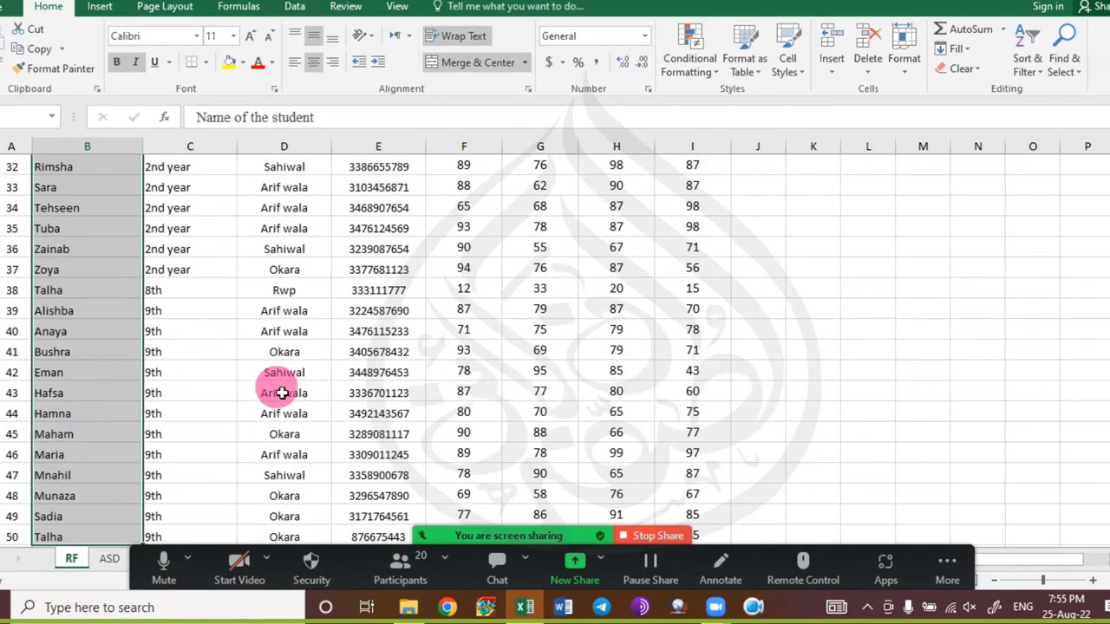
pyautogui.scroll(11, 260, 391)
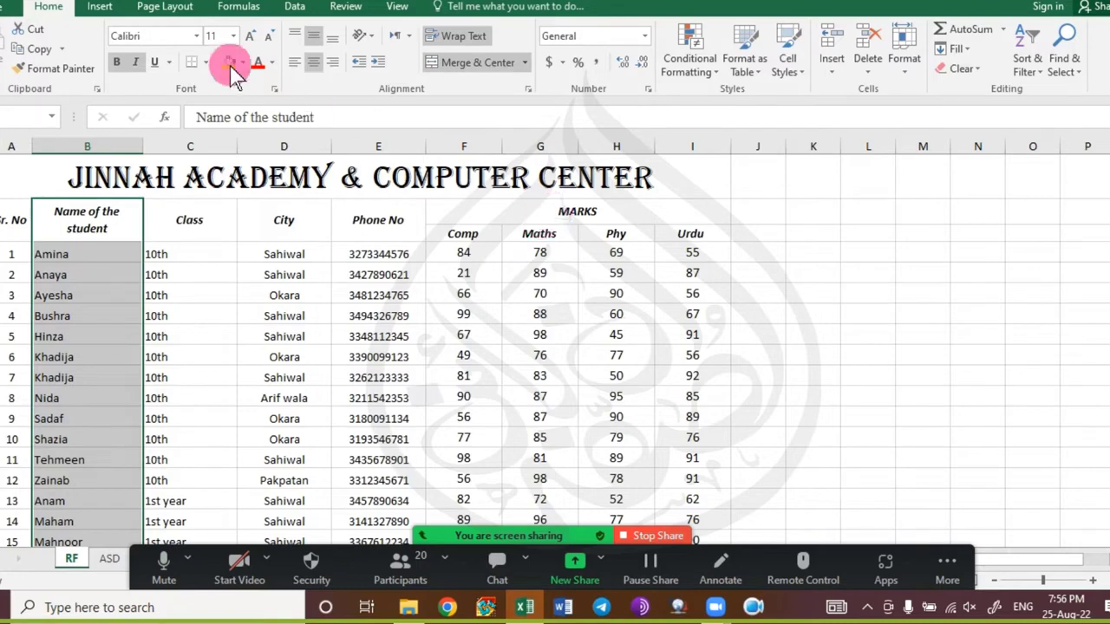
pyautogui.click(293, 8)
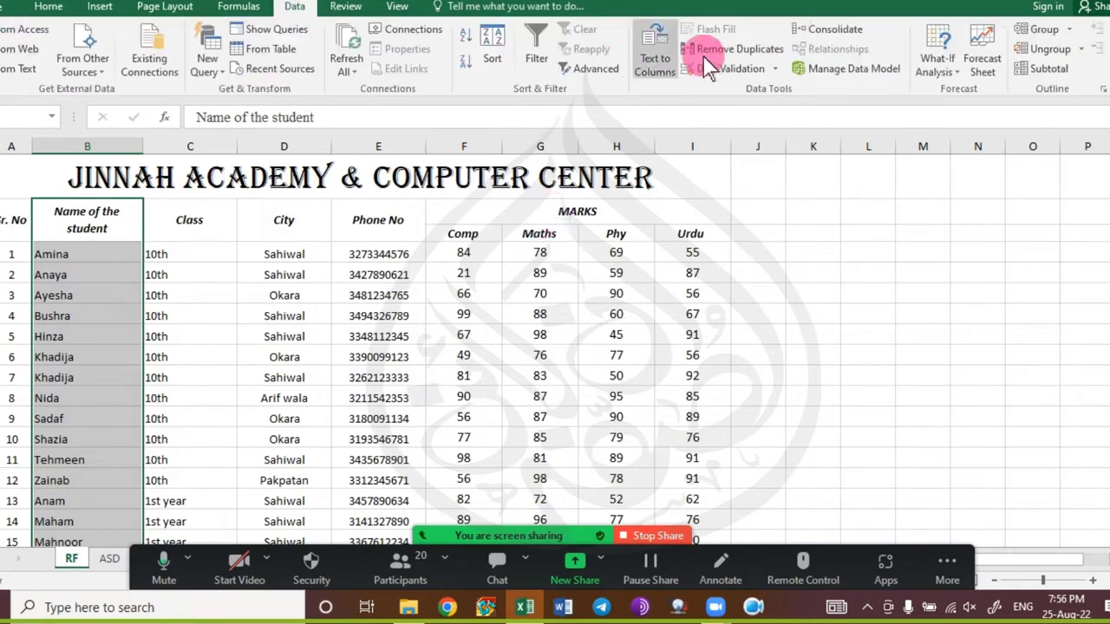
pyautogui.click(748, 50)
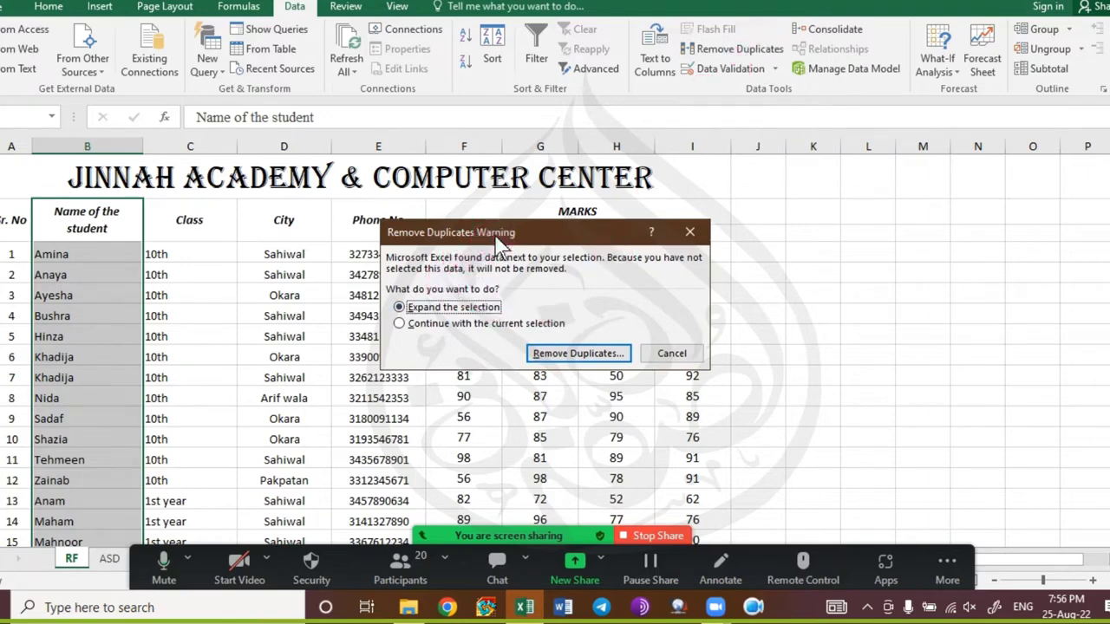
pyautogui.moveTo(498, 241); pyautogui.dragTo(535, 169)
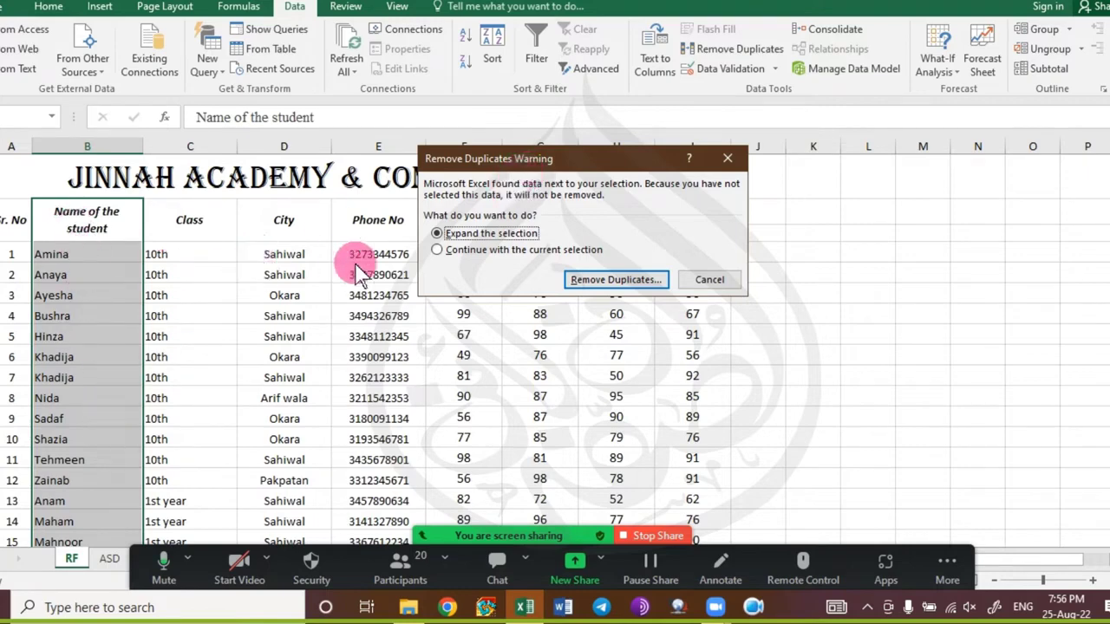
pyautogui.click(491, 234)
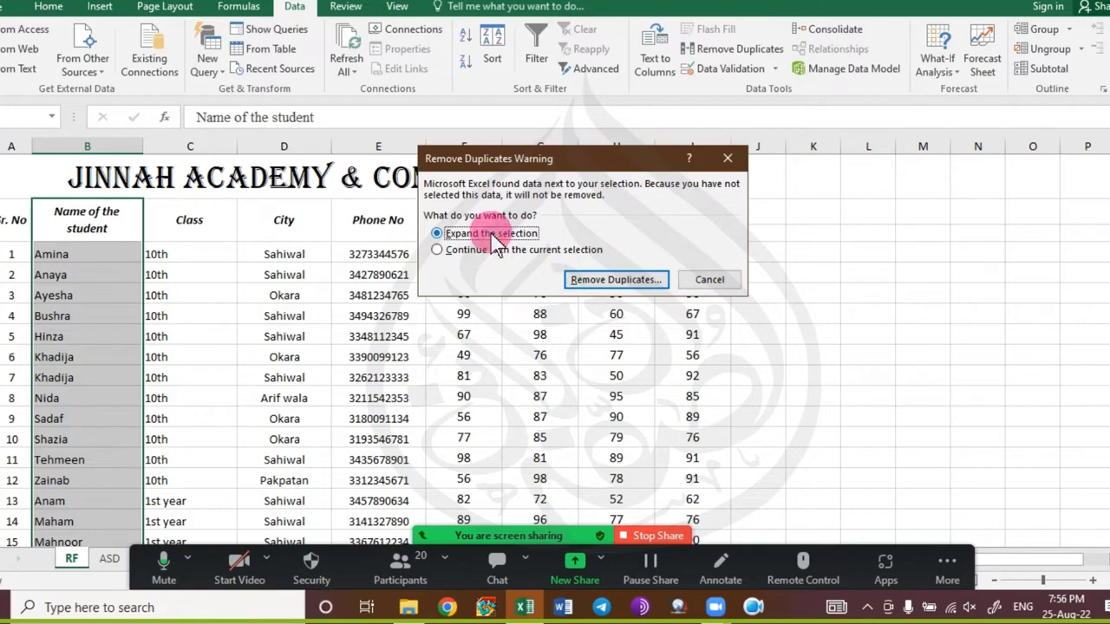
pyautogui.click(617, 279)
pyautogui.click(575, 287)
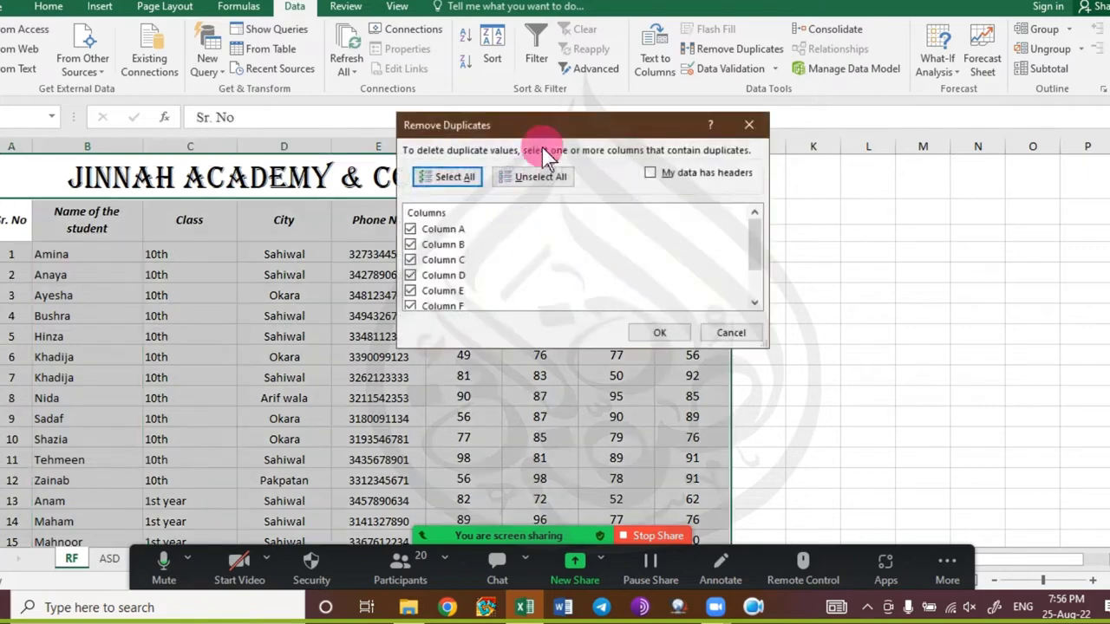
pyautogui.moveTo(571, 135); pyautogui.dragTo(926, 139)
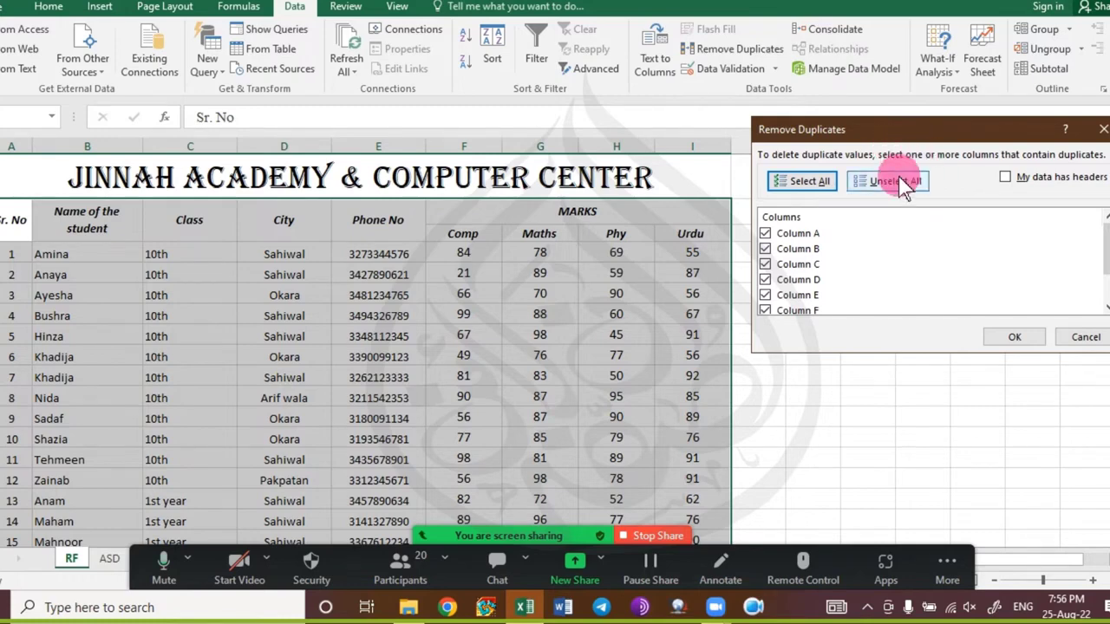
pyautogui.click(805, 184)
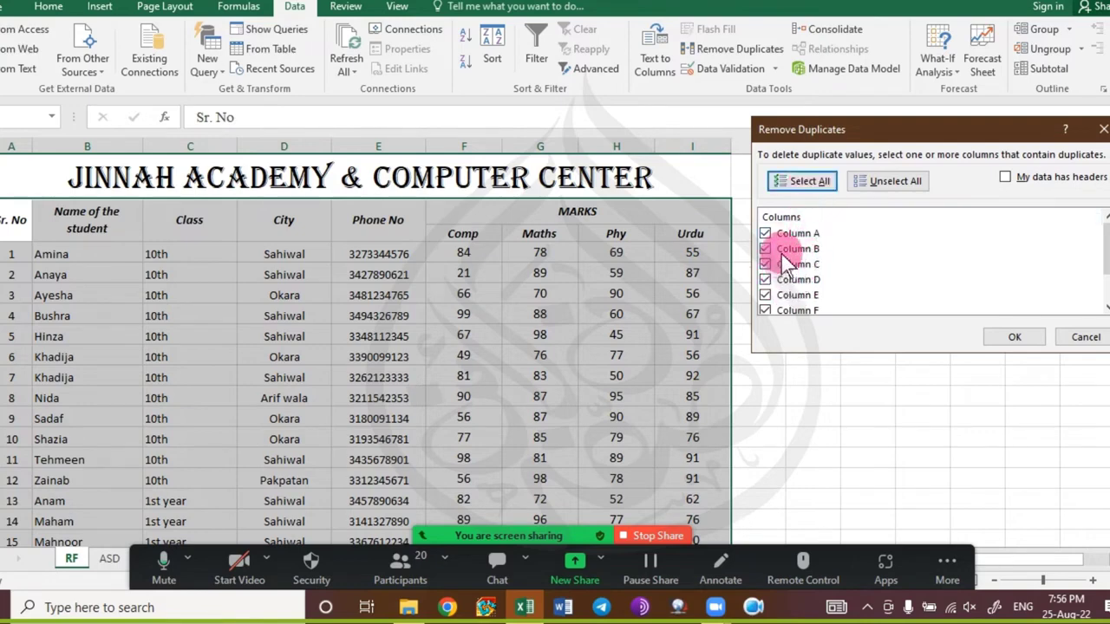
pyautogui.moveTo(1108, 244)
pyautogui.mouseDown()
pyautogui.moveTo(1109, 268)
pyautogui.moveTo(1108, 241)
pyautogui.mouseUp()
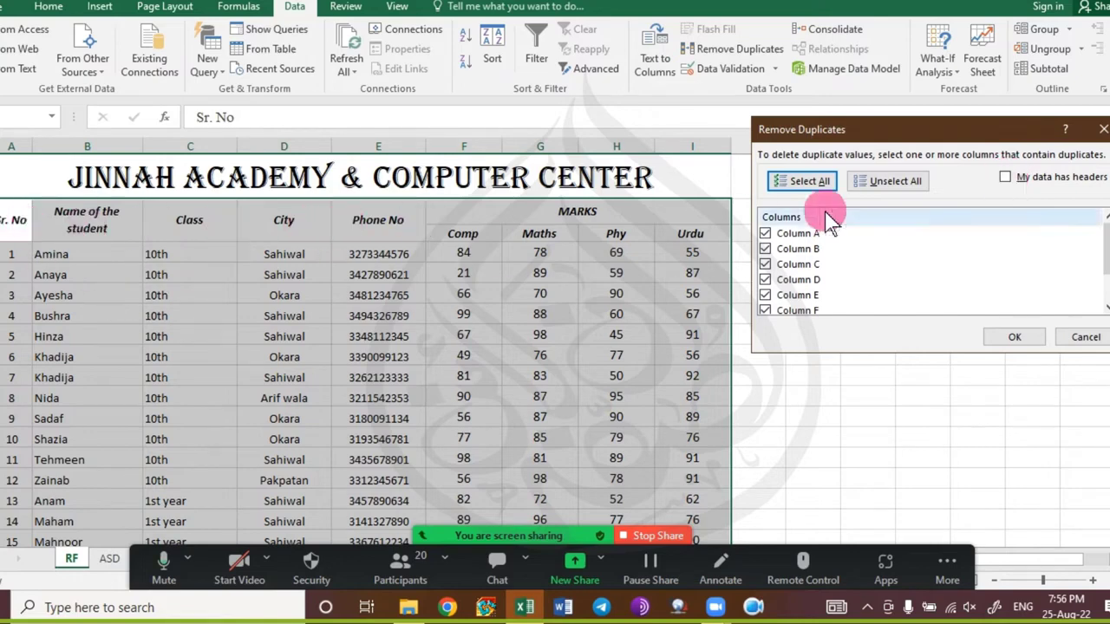
pyautogui.click(1006, 179)
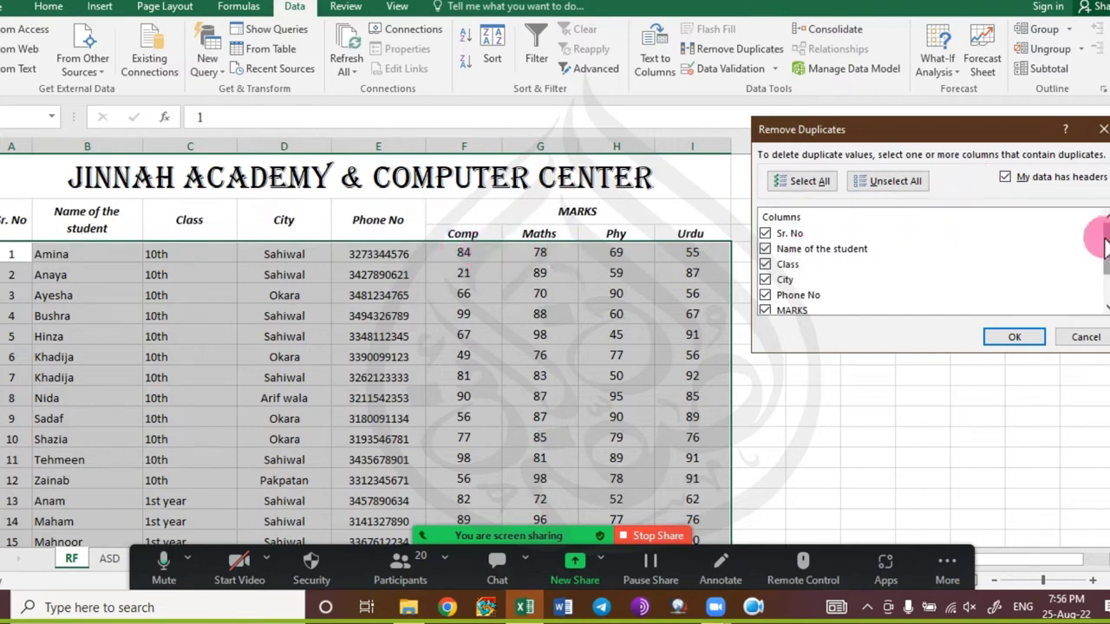
pyautogui.moveTo(1106, 247); pyautogui.dragTo(1105, 272)
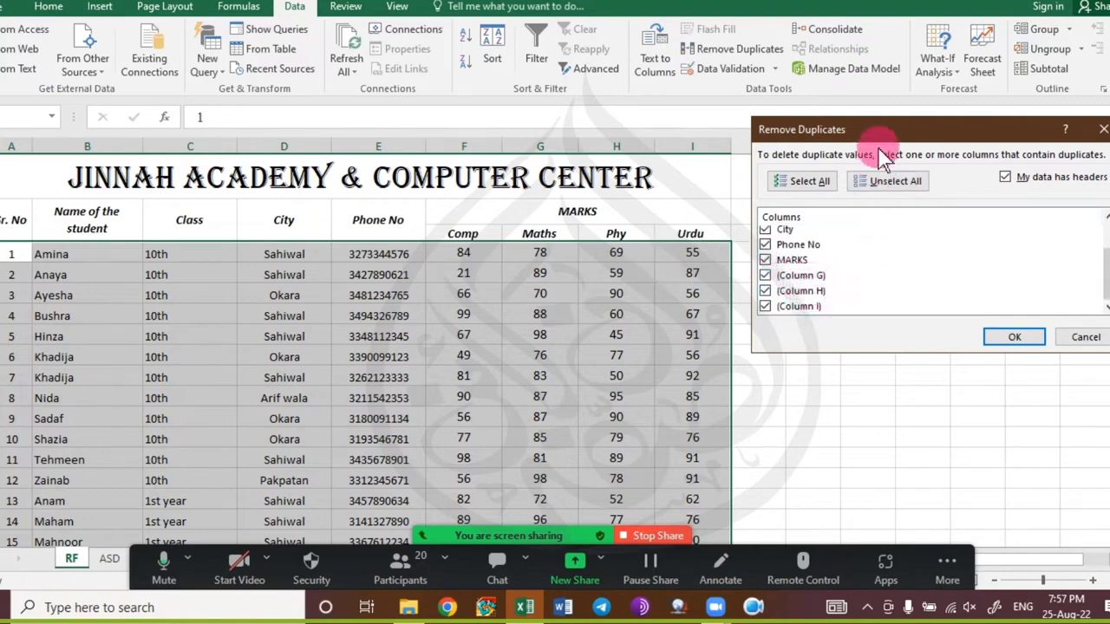
pyautogui.moveTo(880, 128); pyautogui.dragTo(882, 139)
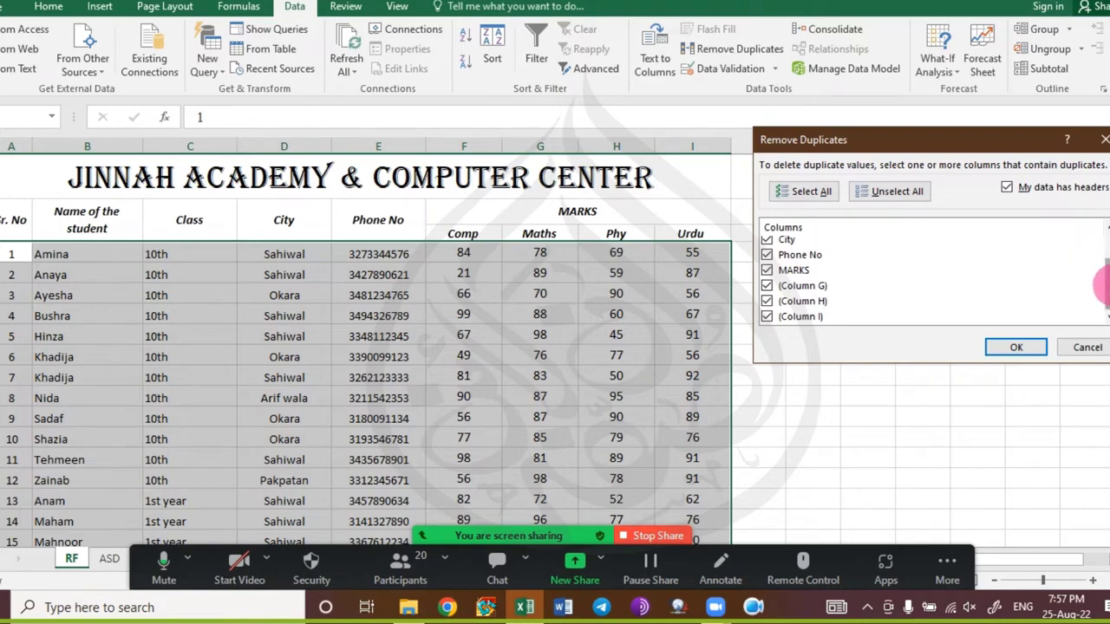
pyautogui.moveTo(1109, 285); pyautogui.dragTo(1109, 257)
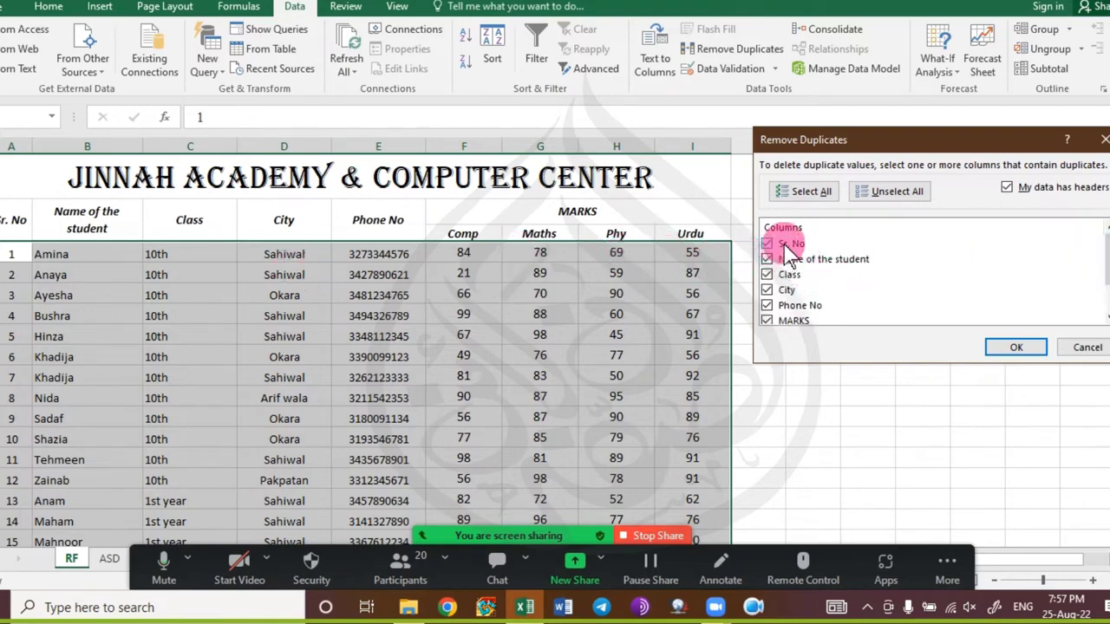
pyautogui.click(907, 194)
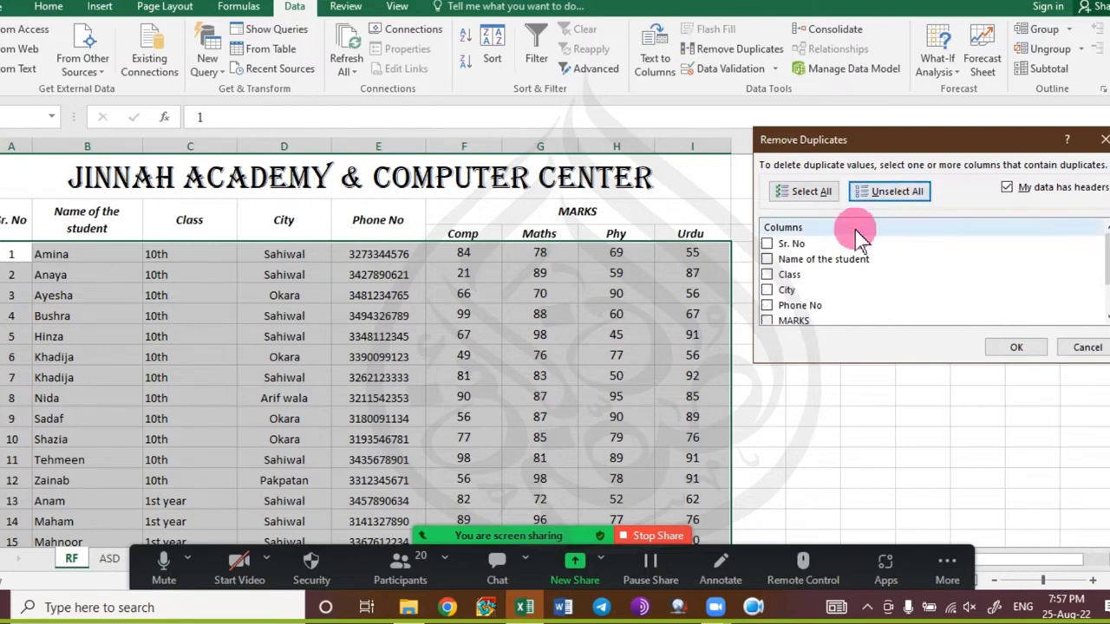
pyautogui.click(806, 260)
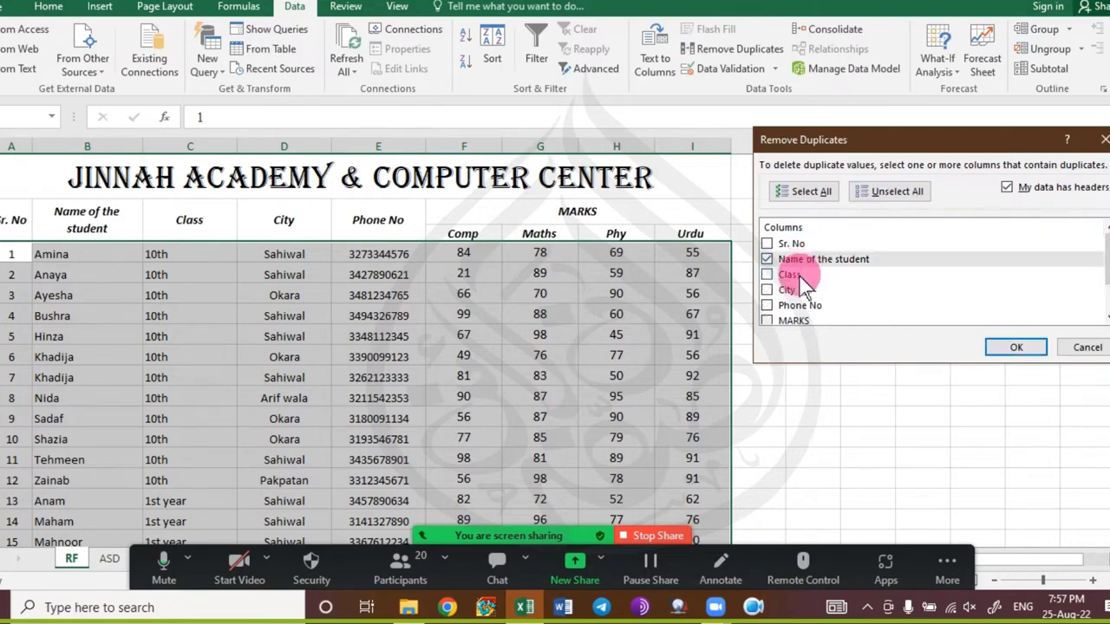
pyautogui.click(1016, 347)
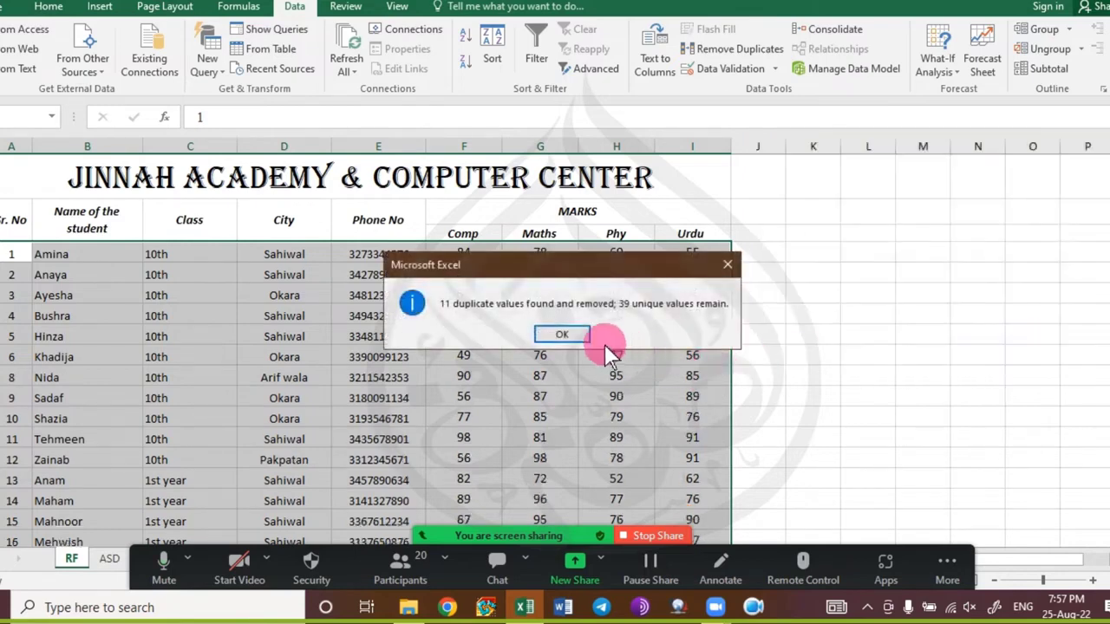
pyautogui.click(562, 334)
pyautogui.click(223, 398)
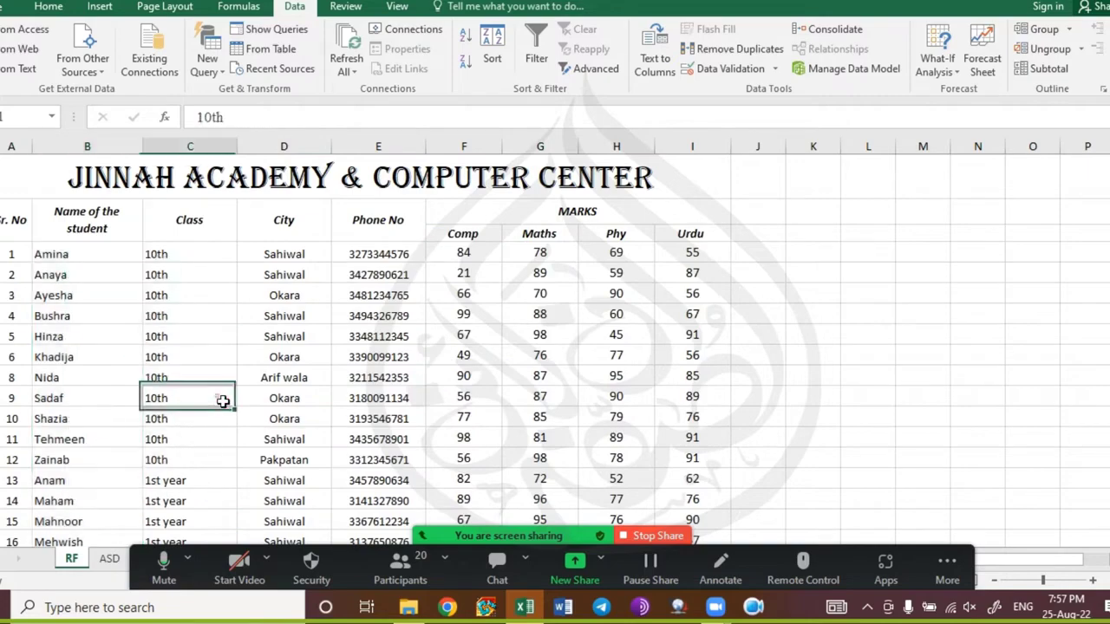
pyautogui.scroll(-10, 223, 399)
pyautogui.scroll(-3, 223, 399)
pyautogui.scroll(2, 223, 399)
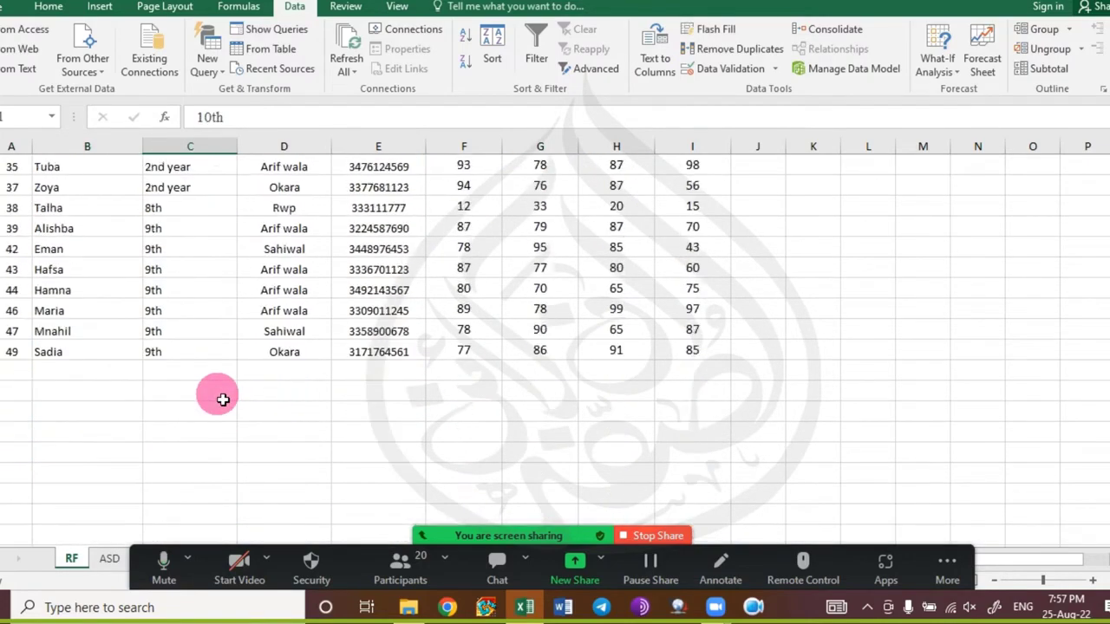
pyautogui.scroll(7, 223, 399)
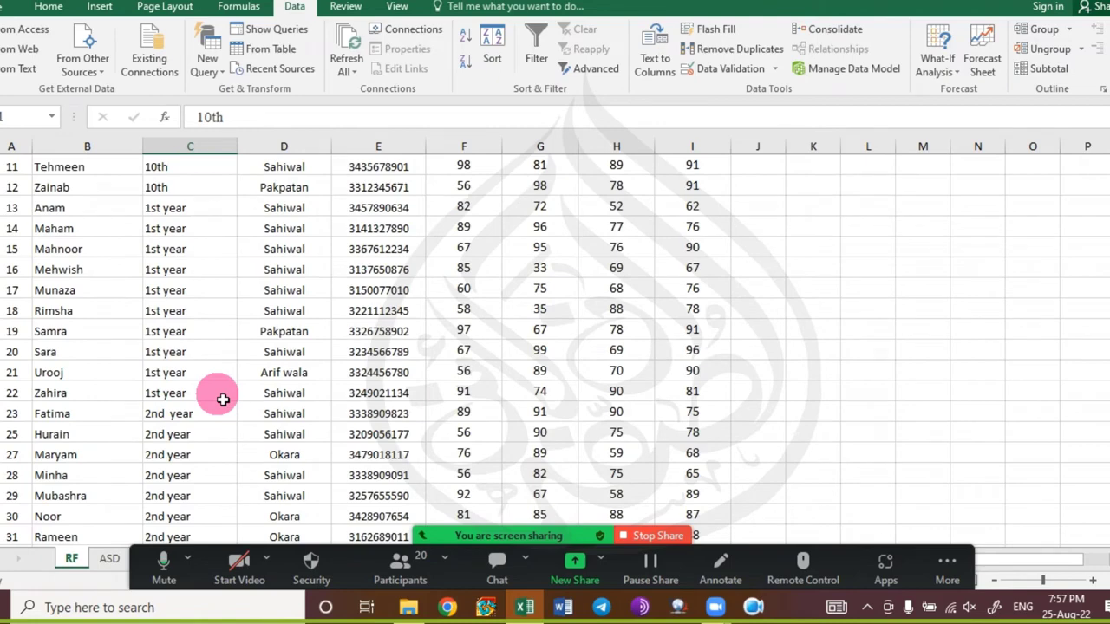
pyautogui.scroll(4, 223, 398)
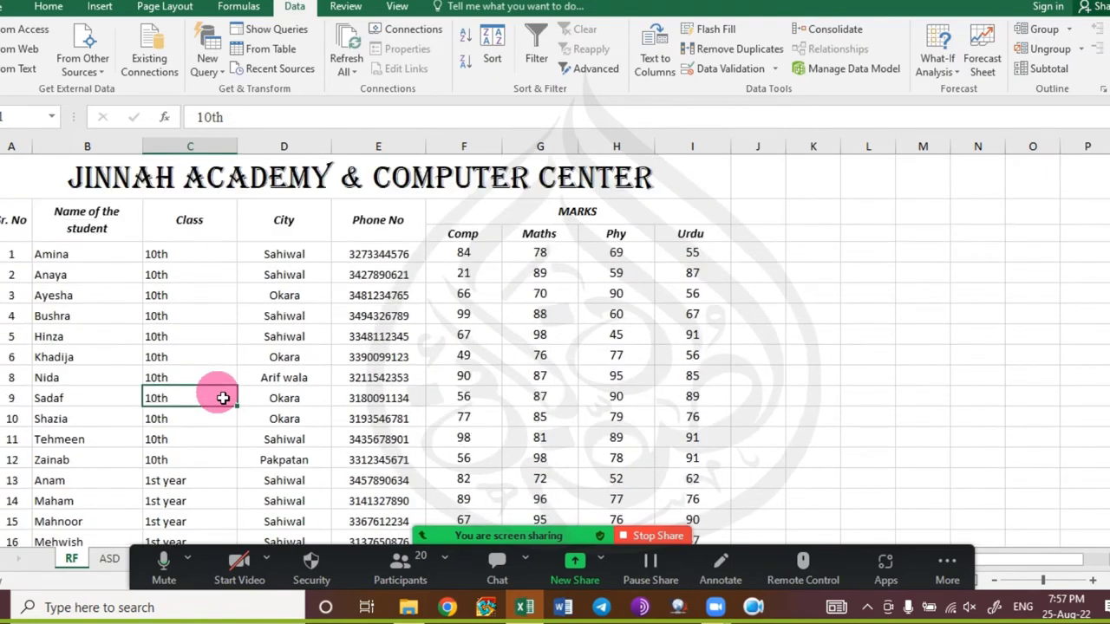
pyautogui.hotkey('ctrl', 'z')
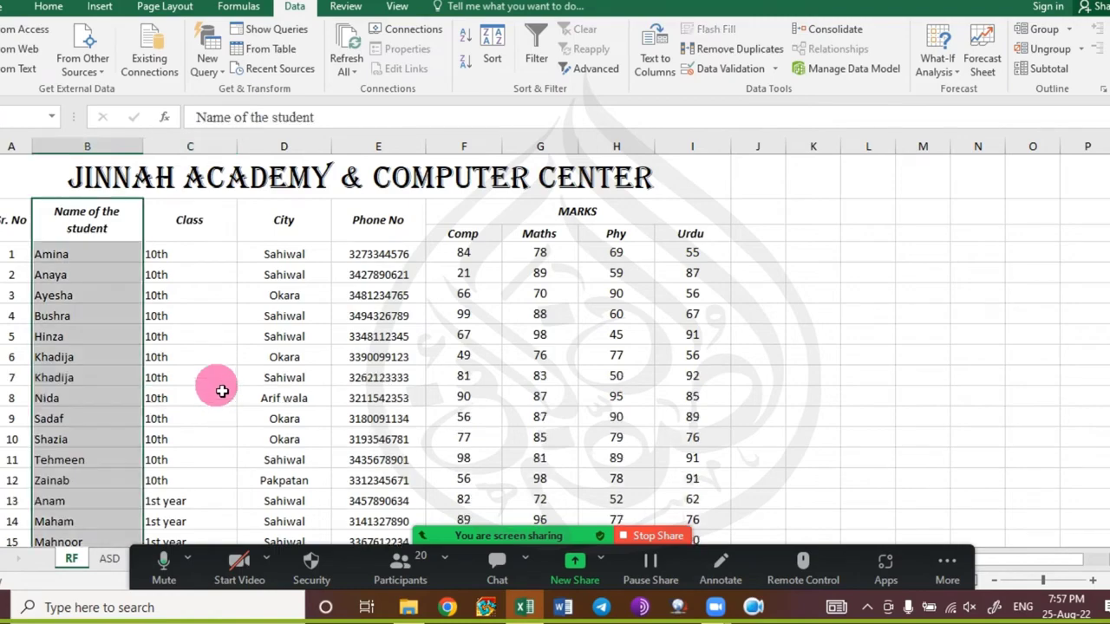
pyautogui.scroll(-7, 114, 337)
pyautogui.scroll(-7, 113, 337)
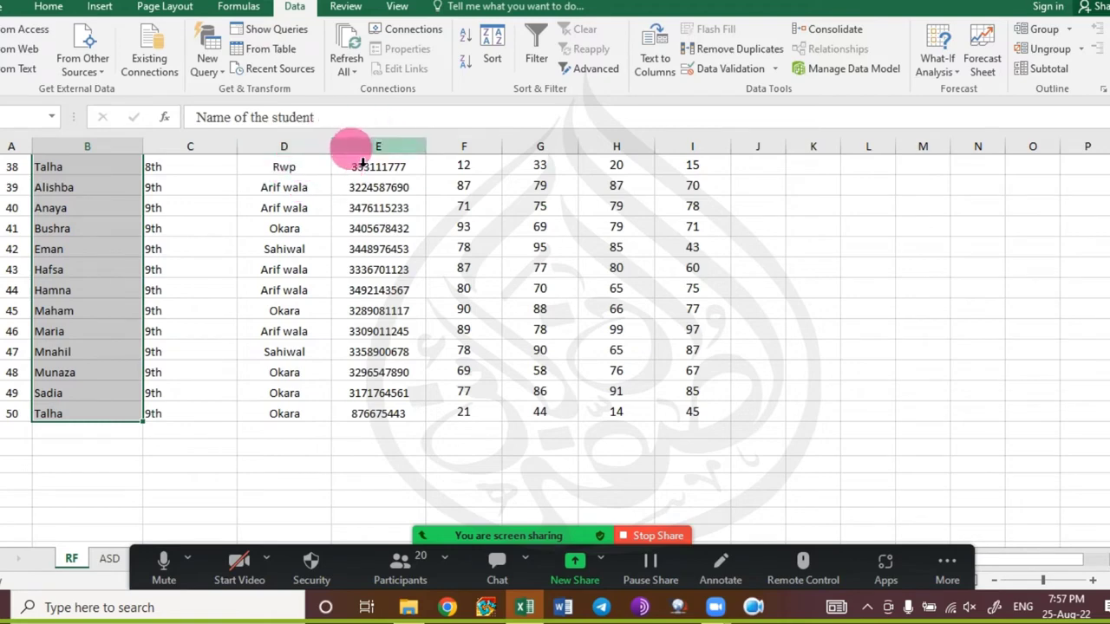
pyautogui.click(736, 49)
pyautogui.click(874, 266)
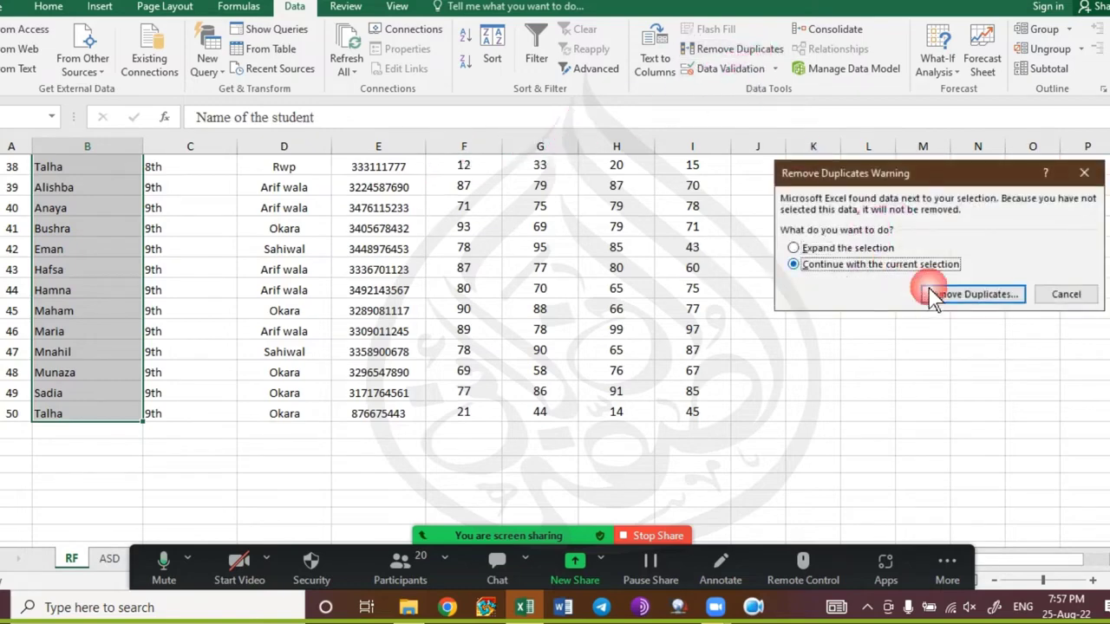
pyautogui.click(843, 248)
pyautogui.click(945, 294)
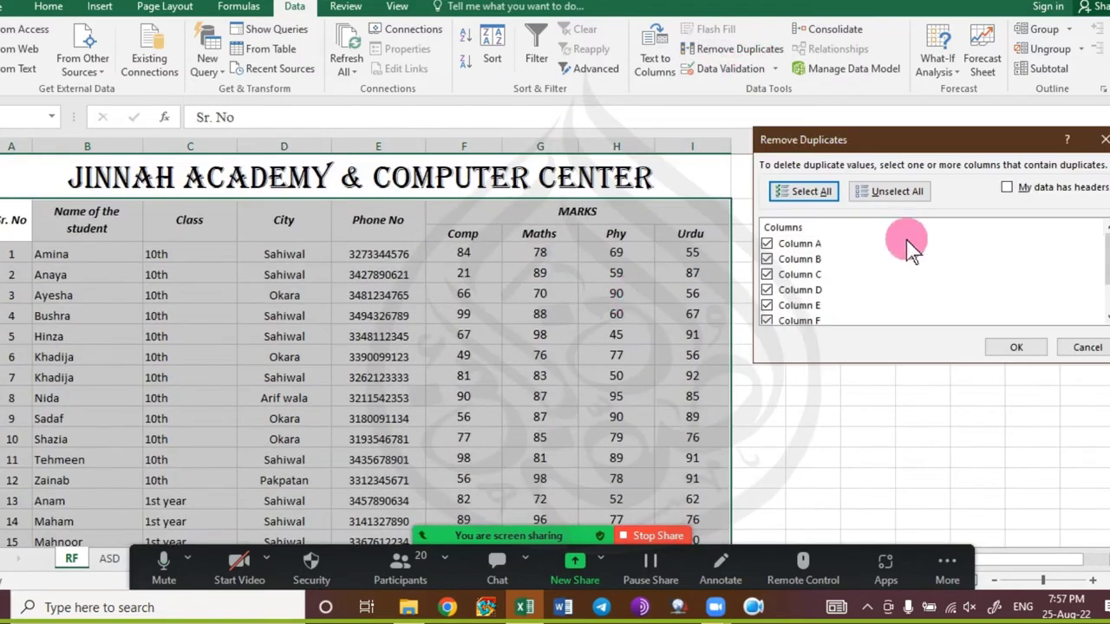
pyautogui.click(1043, 187)
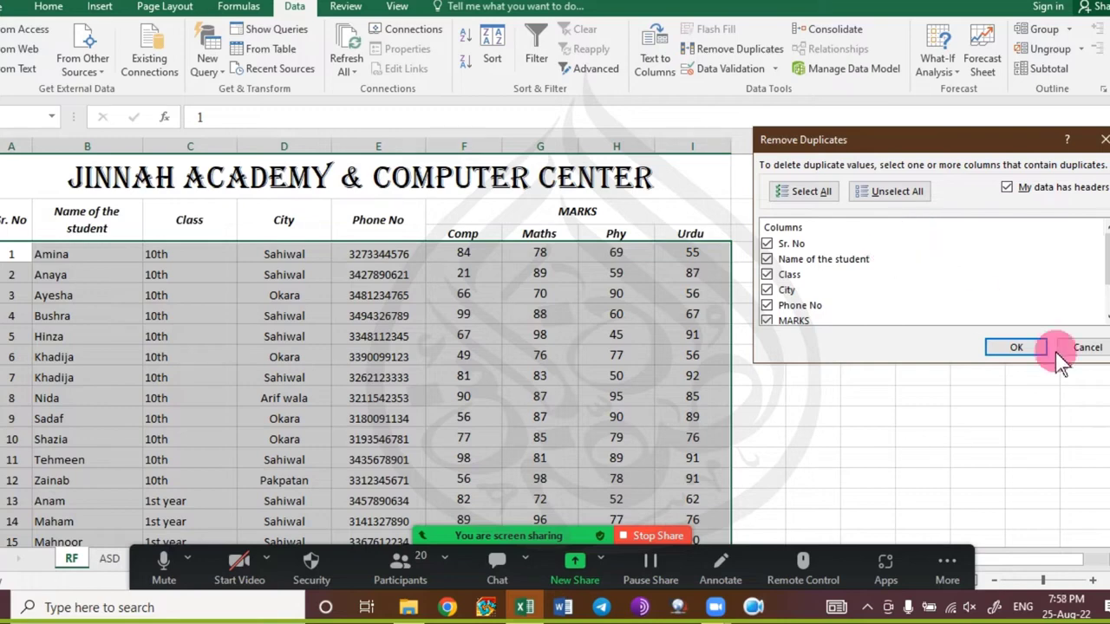
pyautogui.click(1084, 346)
pyautogui.click(95, 295)
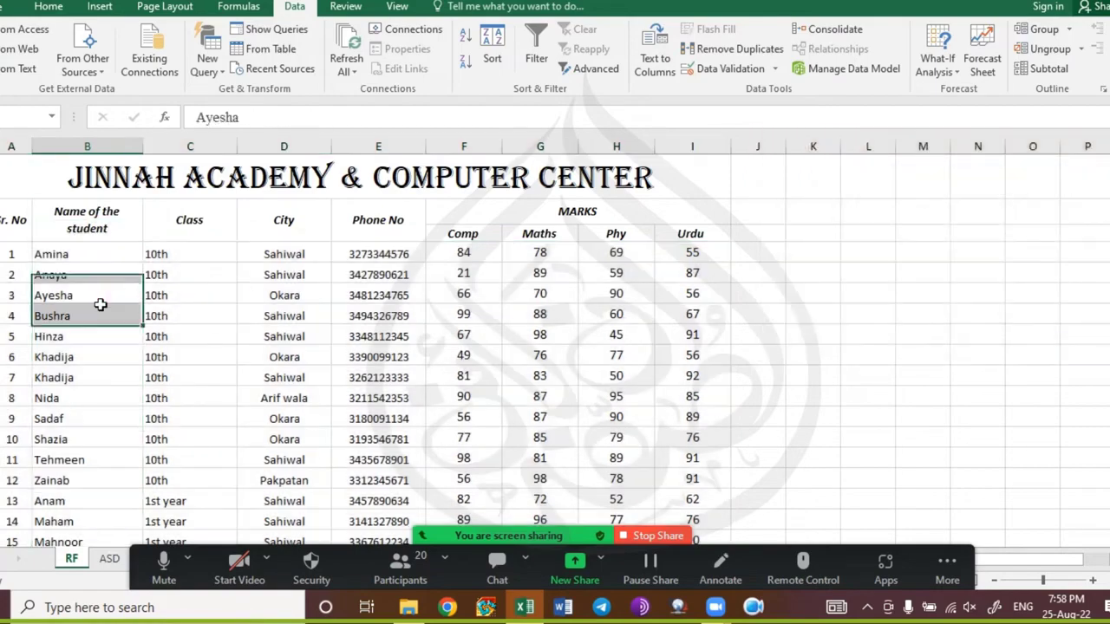
pyautogui.click(99, 261)
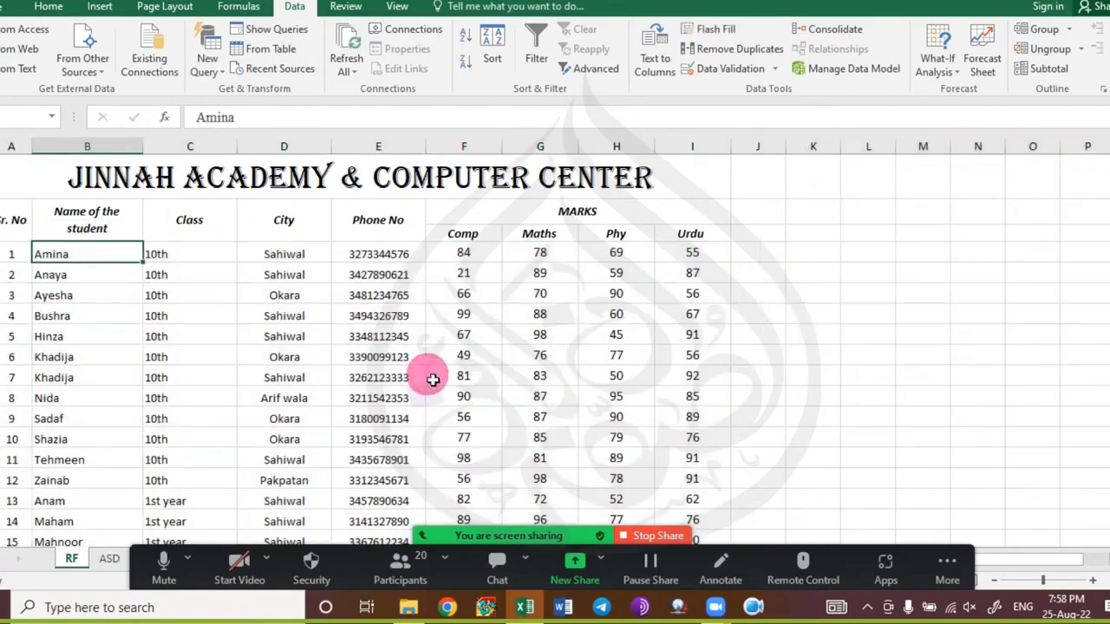
pyautogui.hotkey('ctrl', 'Down')
pyautogui.hotkey('ctrl', 'Up')
pyautogui.hotkey('ctrl', 'Up')
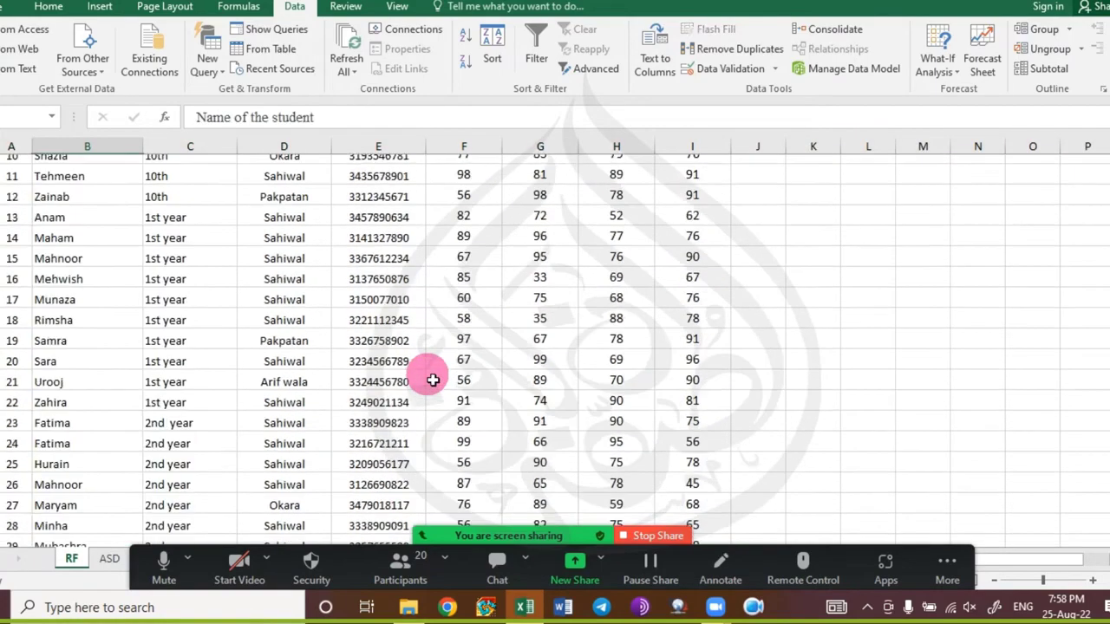
pyautogui.hotkey('ctrl', 'Up')
pyautogui.press('Down')
pyautogui.hotkey('ctrl', 'shift', 'Right')
pyautogui.hotkey('ctrl', 'shift', 'Down')
pyautogui.hotkey('ctrl', 'shift', 'Down')
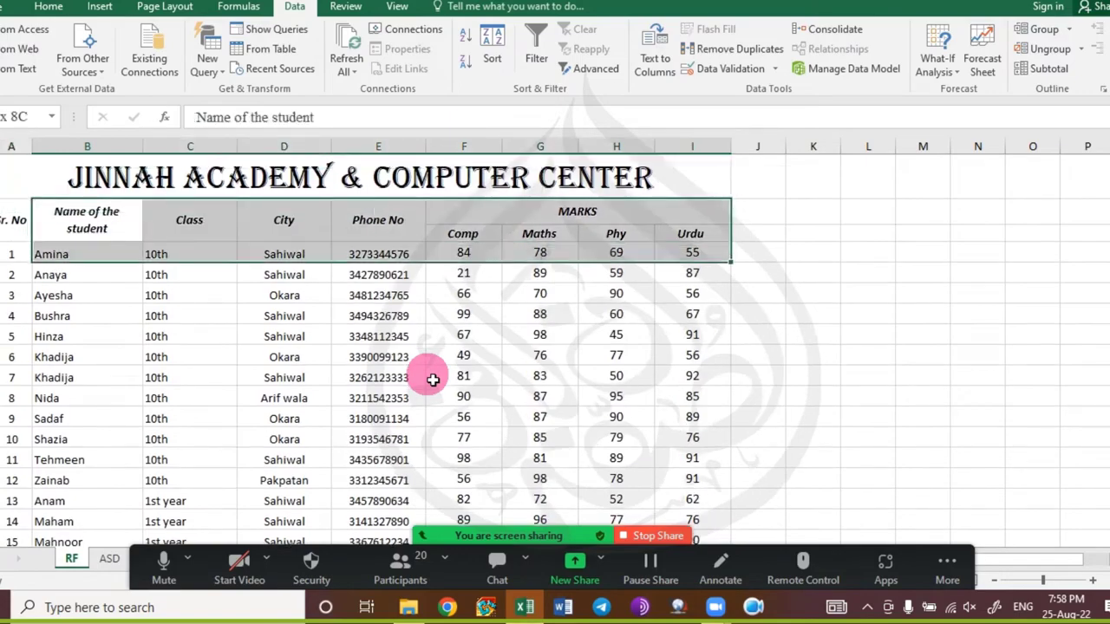
pyautogui.click(48, 7)
pyautogui.click(1041, 69)
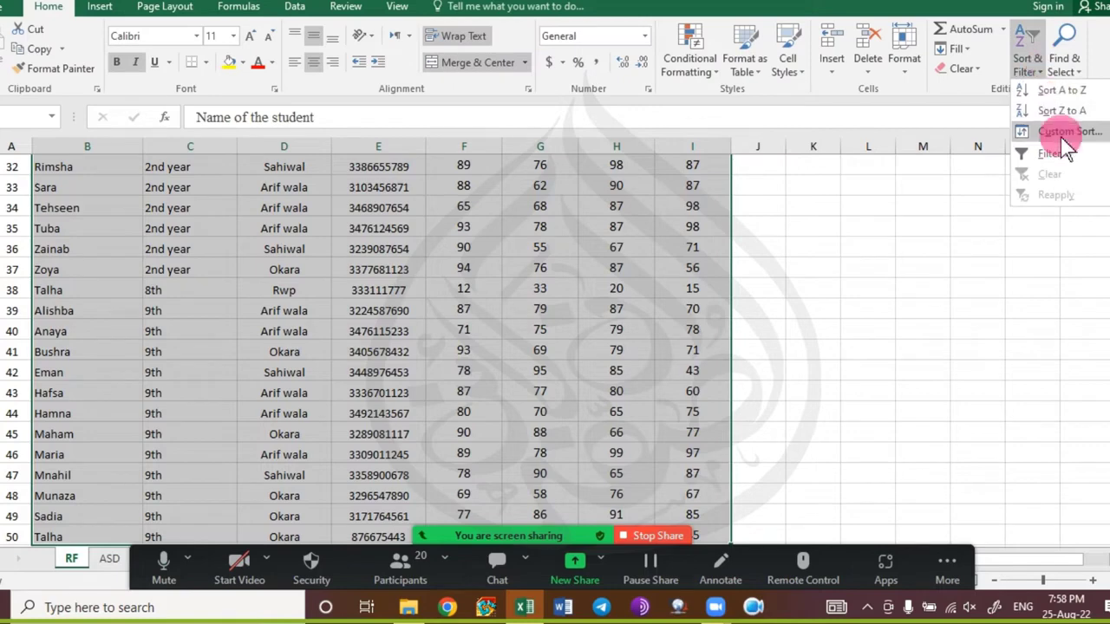
pyautogui.click(1065, 128)
pyautogui.click(785, 217)
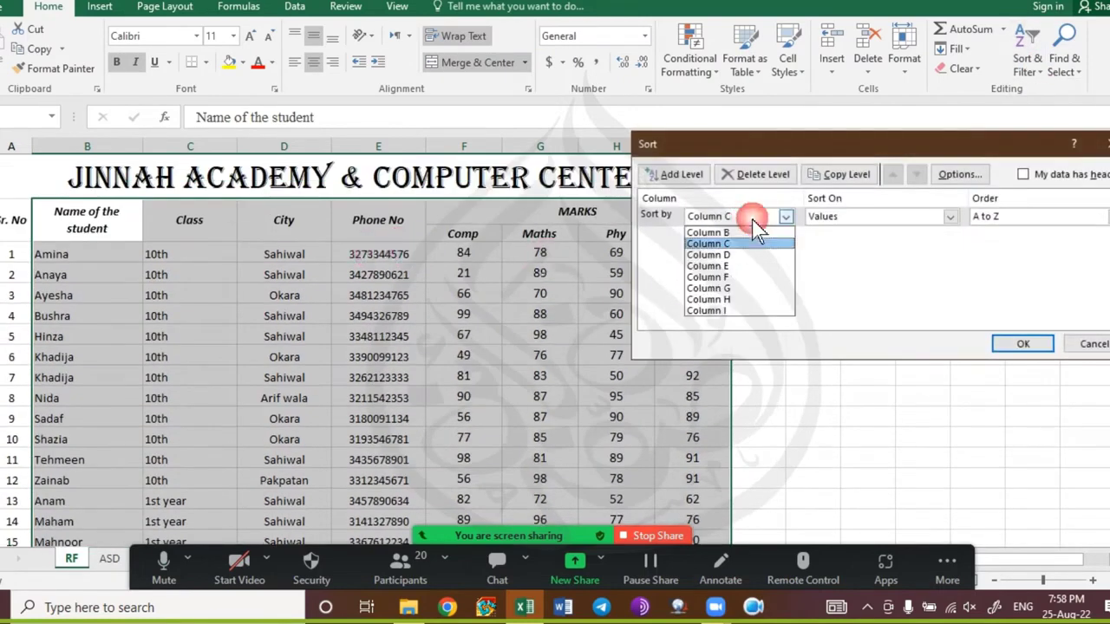
pyautogui.click(754, 238)
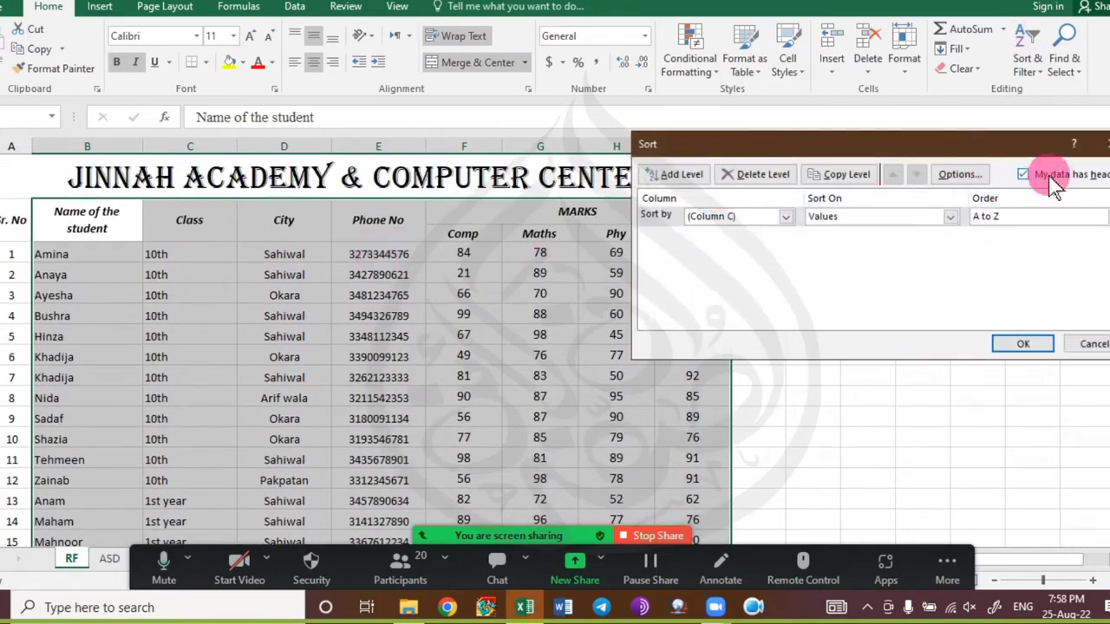
pyautogui.click(733, 216)
pyautogui.click(711, 238)
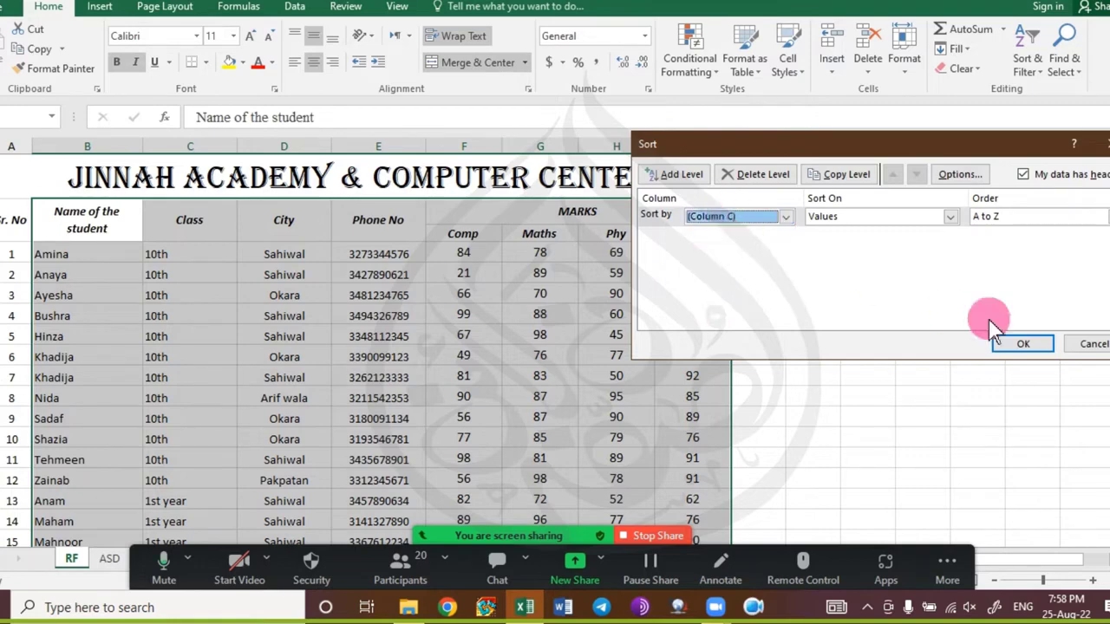
pyautogui.click(1094, 347)
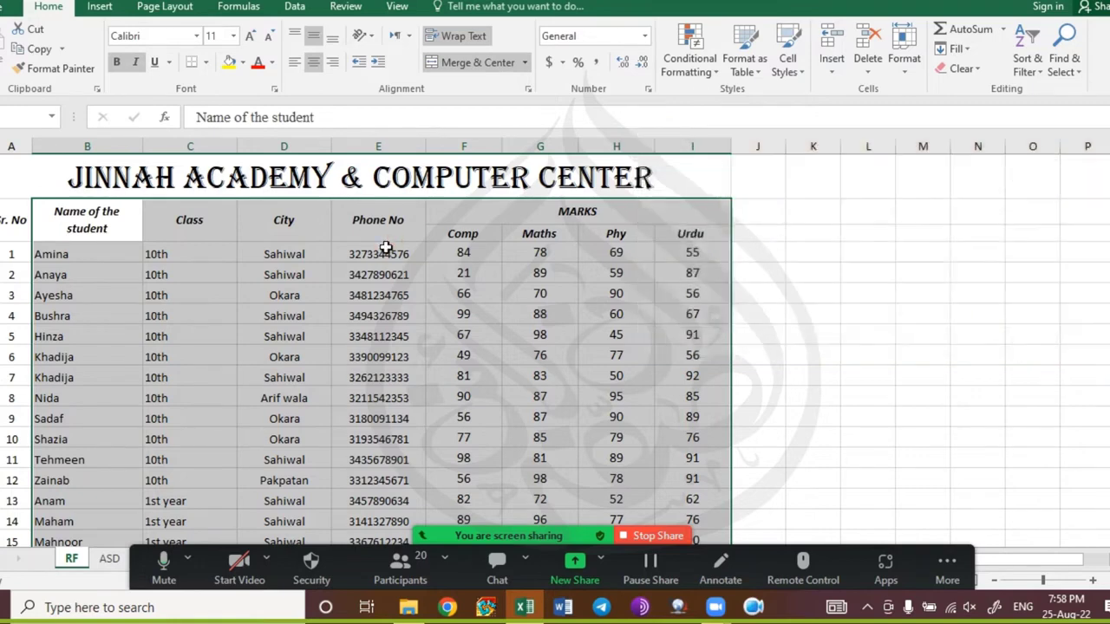
# Unmerge the Sr. No, Name, Class, City and Phone No header cells.
pyautogui.click(378, 228)
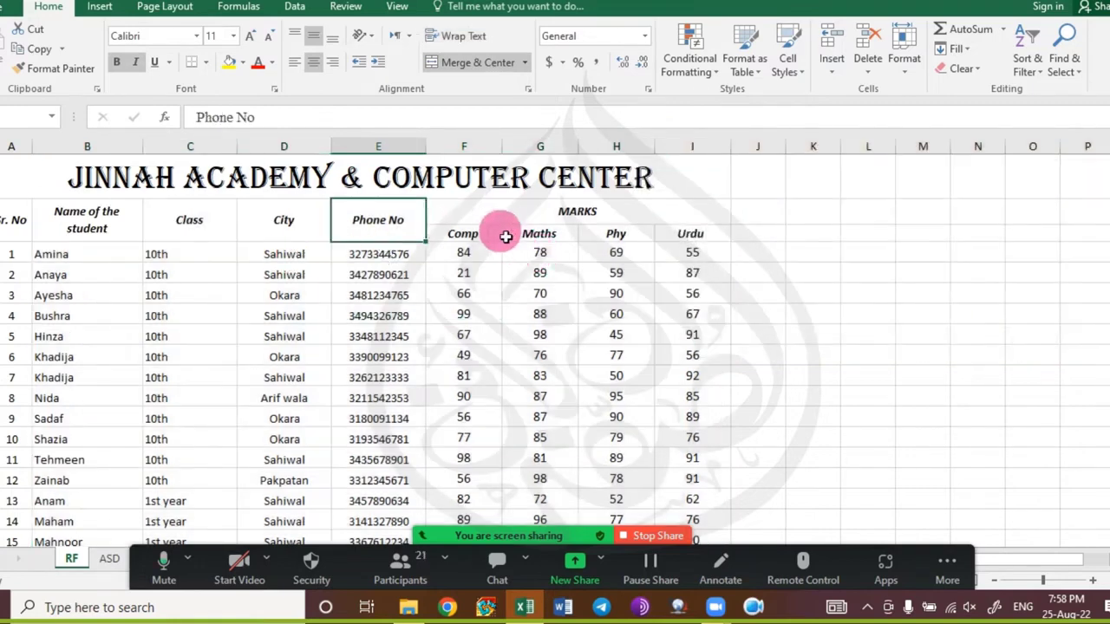
pyautogui.click(521, 215)
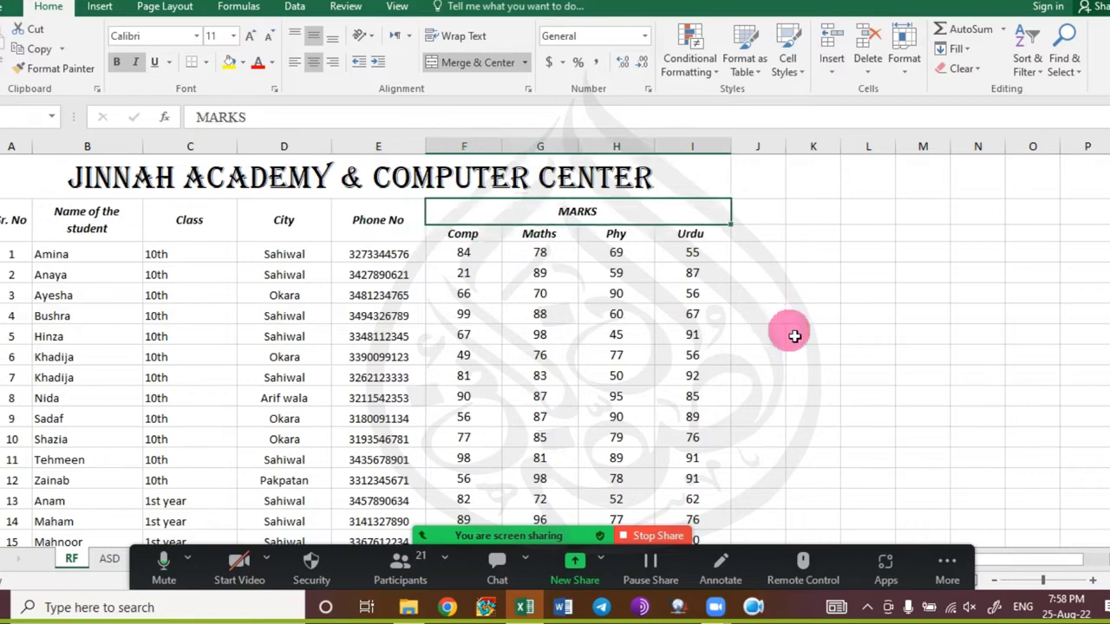
pyautogui.click(13, 219)
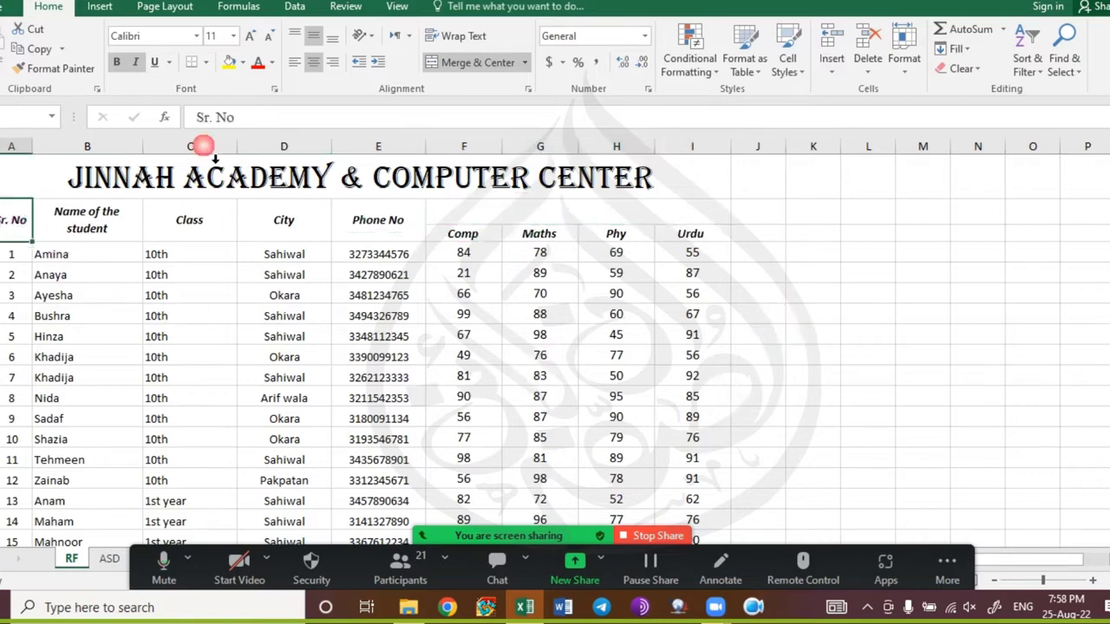
pyautogui.click(109, 219)
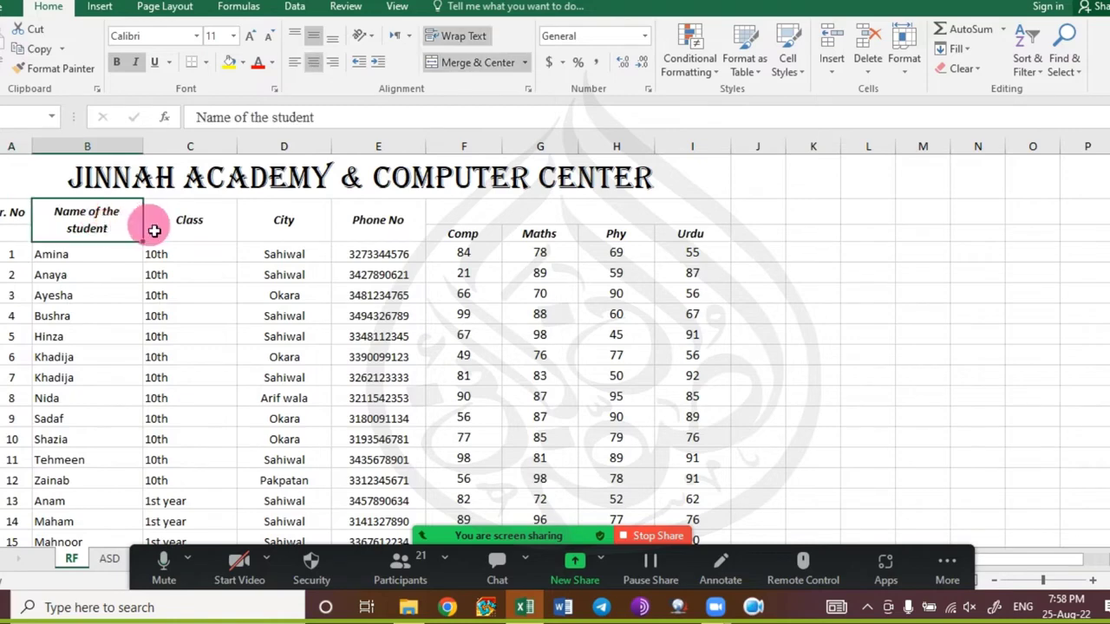
pyautogui.click(205, 235)
pyautogui.click(260, 225)
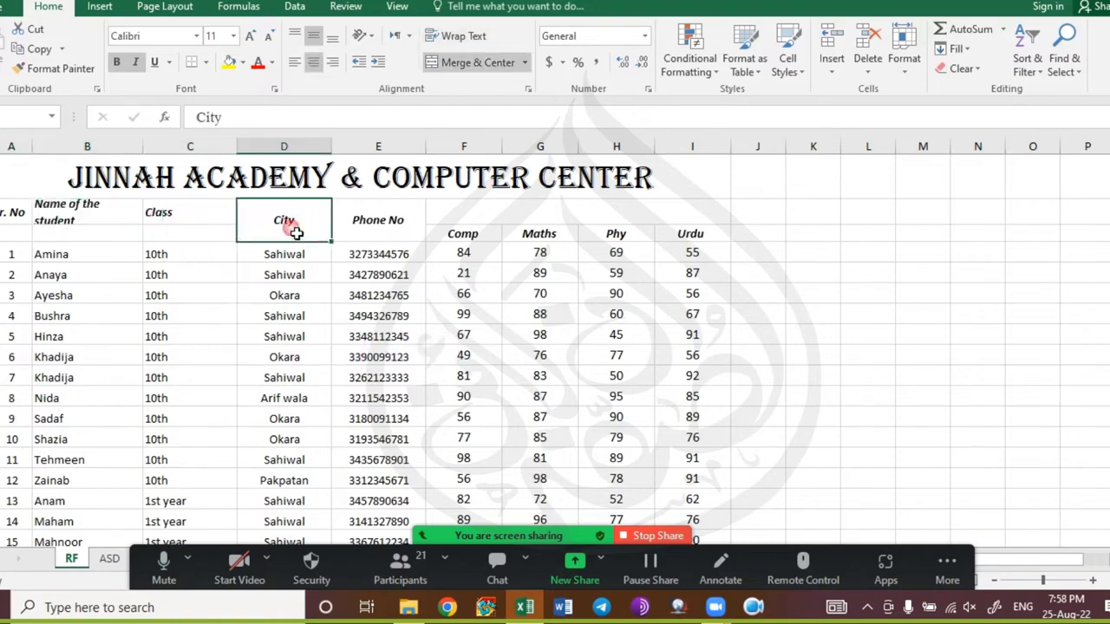
pyautogui.click(368, 222)
pyautogui.click(233, 299)
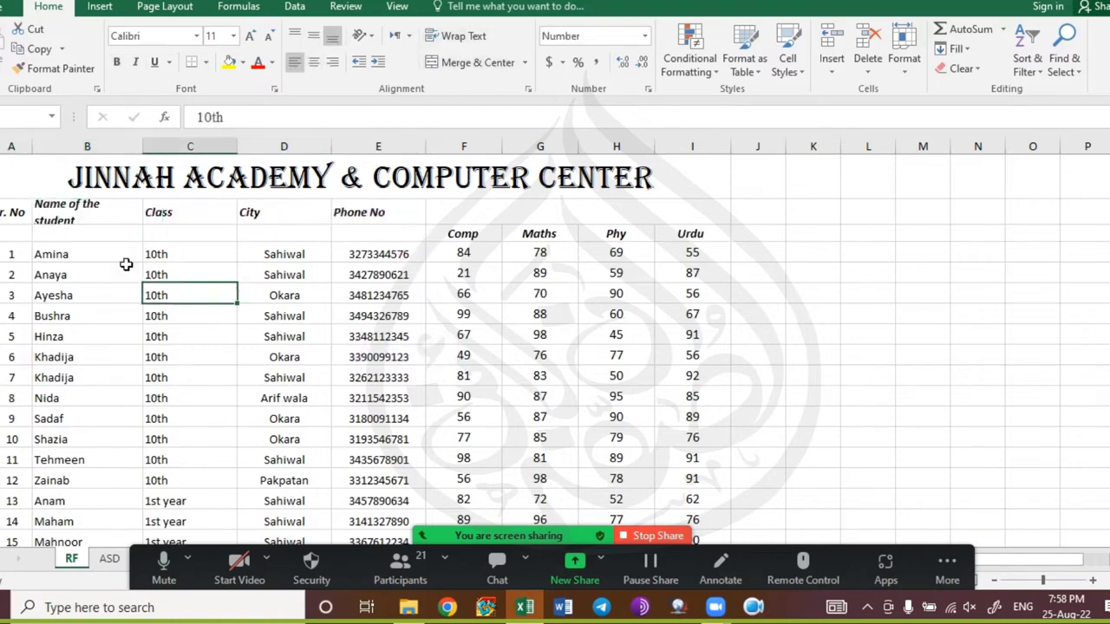
# Unmerge the cell above the subjects and move the Comp–Urdu headers up into F4.
pyautogui.moveTo(457, 235); pyautogui.dragTo(684, 240)
pyautogui.click(646, 217)
pyautogui.click(431, 63)
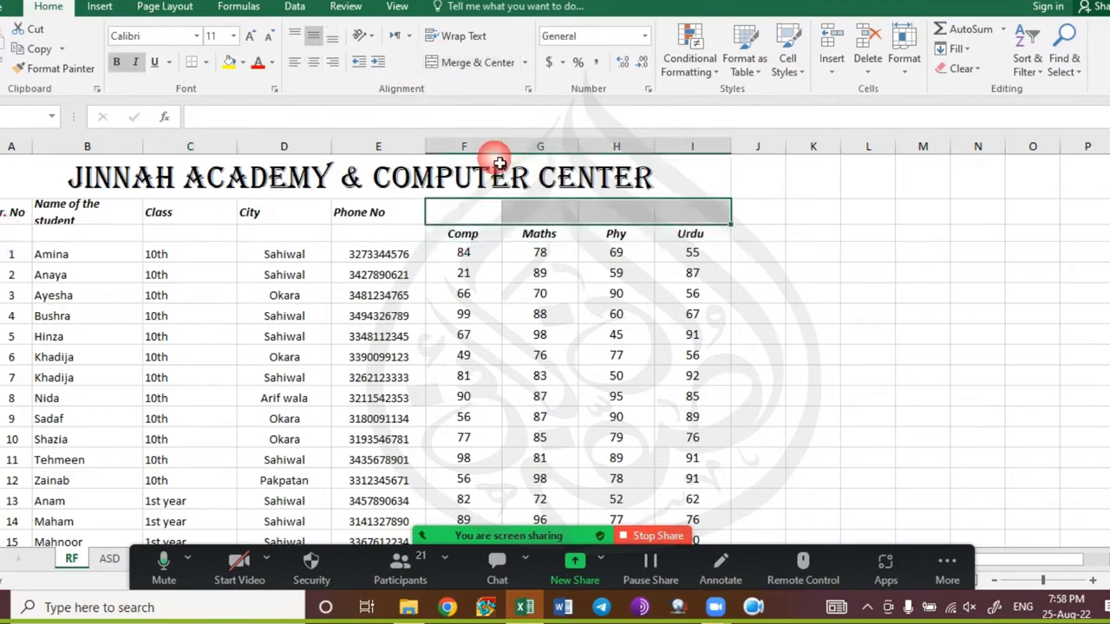
pyautogui.moveTo(463, 234); pyautogui.dragTo(682, 235)
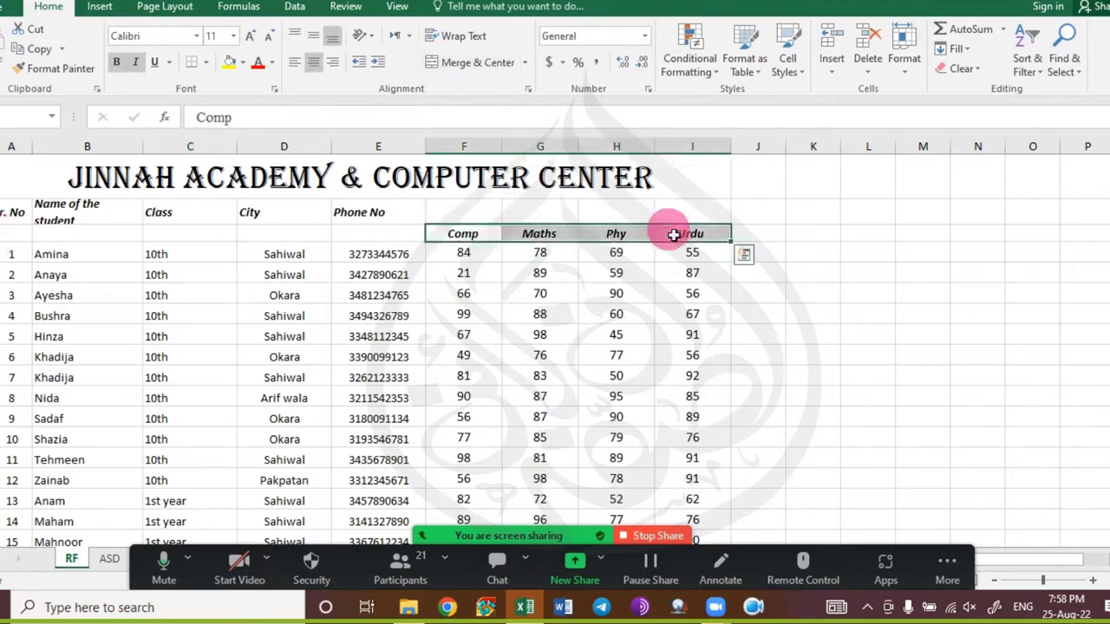
pyautogui.hotkey('ctrl', 'x')
pyautogui.click(488, 216)
pyautogui.hotkey('ctrl', 'v')
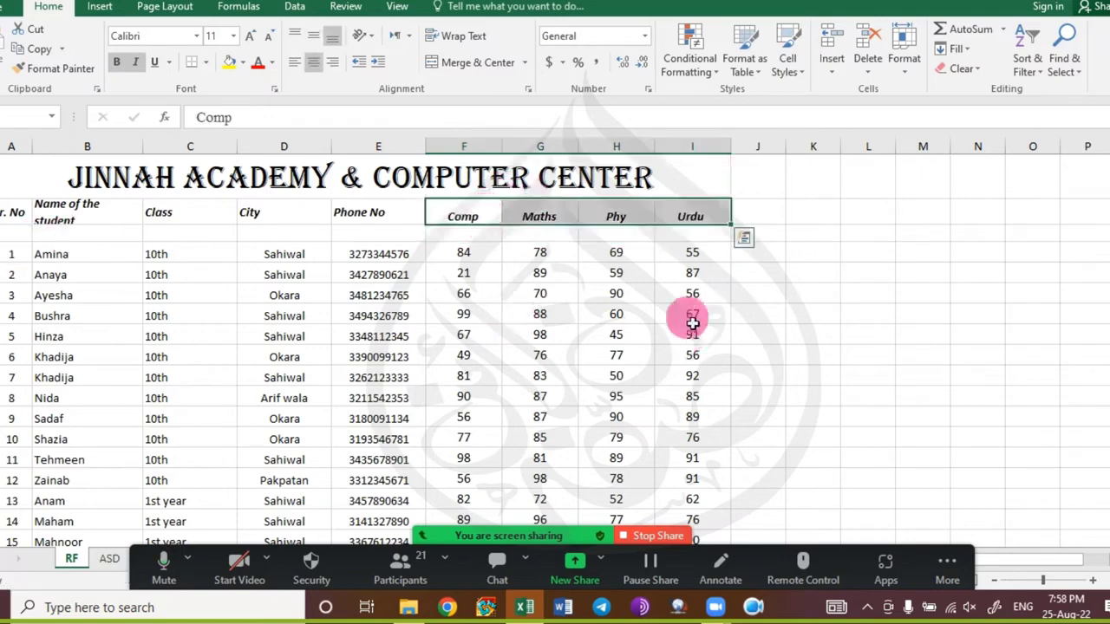
# Copy the six names Ayesha through Nida, including both Khadija entries, into column M starting at M3.
pyautogui.moveTo(283, 295); pyautogui.dragTo(297, 460)
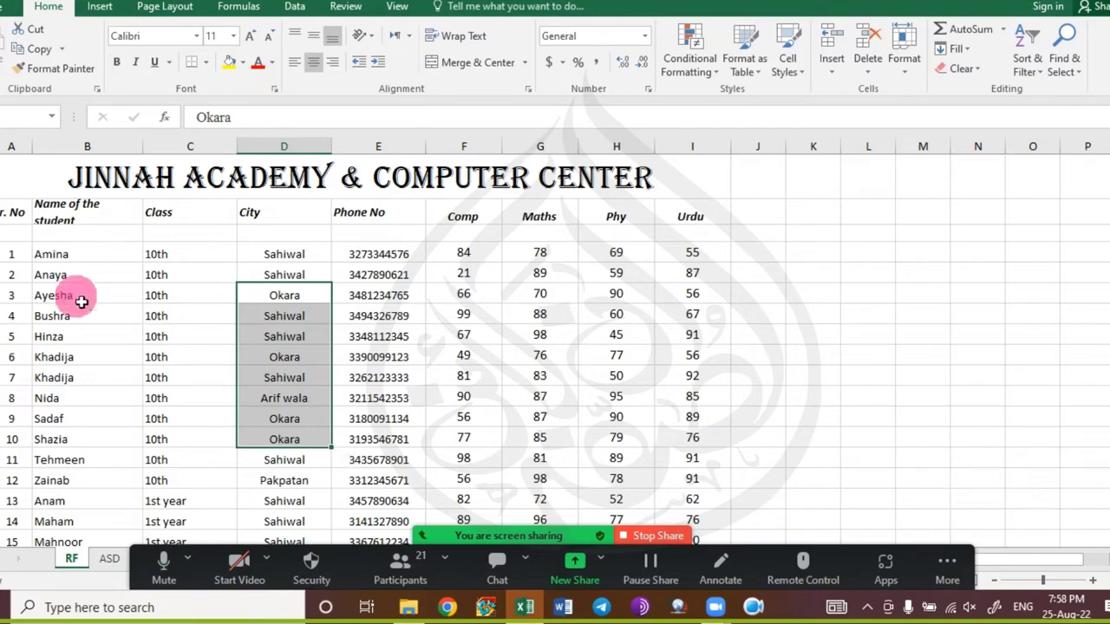
pyautogui.moveTo(82, 297); pyautogui.dragTo(72, 407)
pyautogui.hotkey('ctrl', 'x')
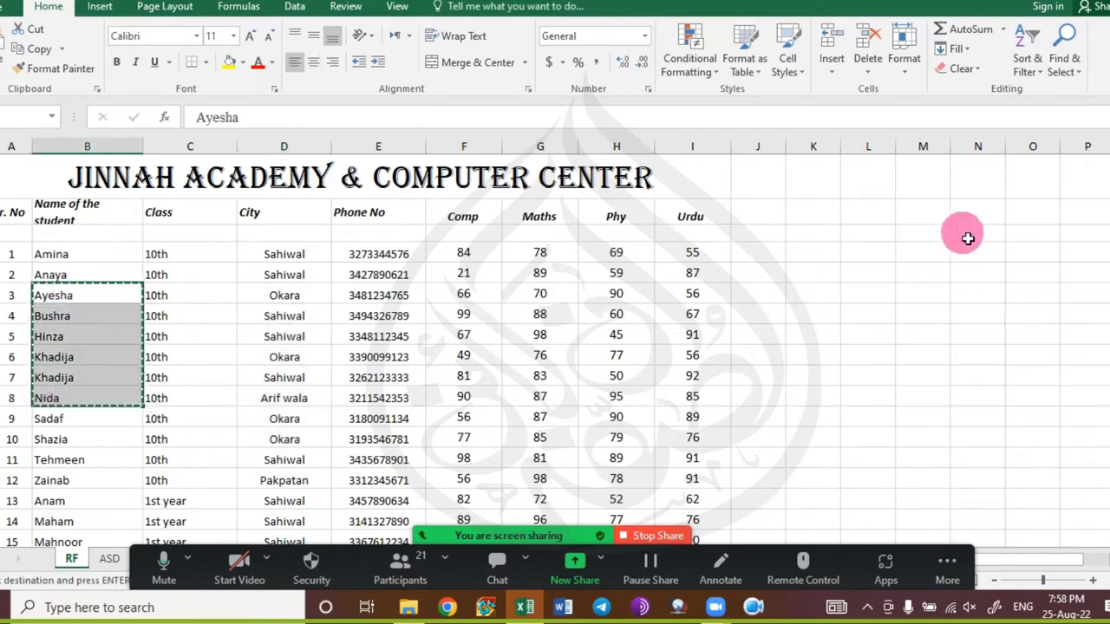
pyautogui.click(923, 295)
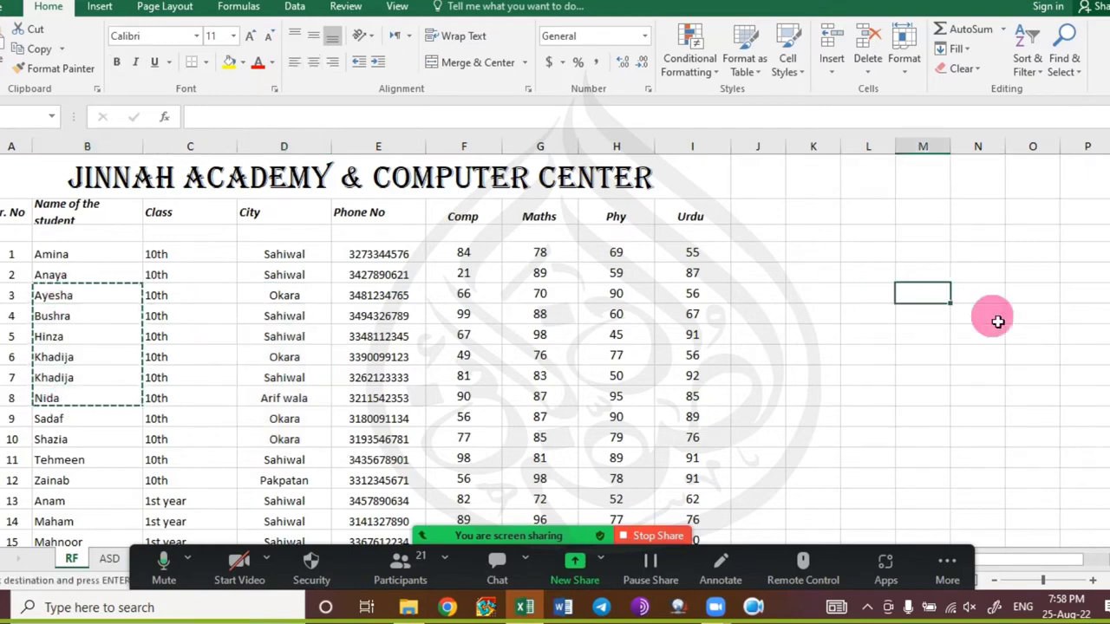
pyautogui.press('Return')
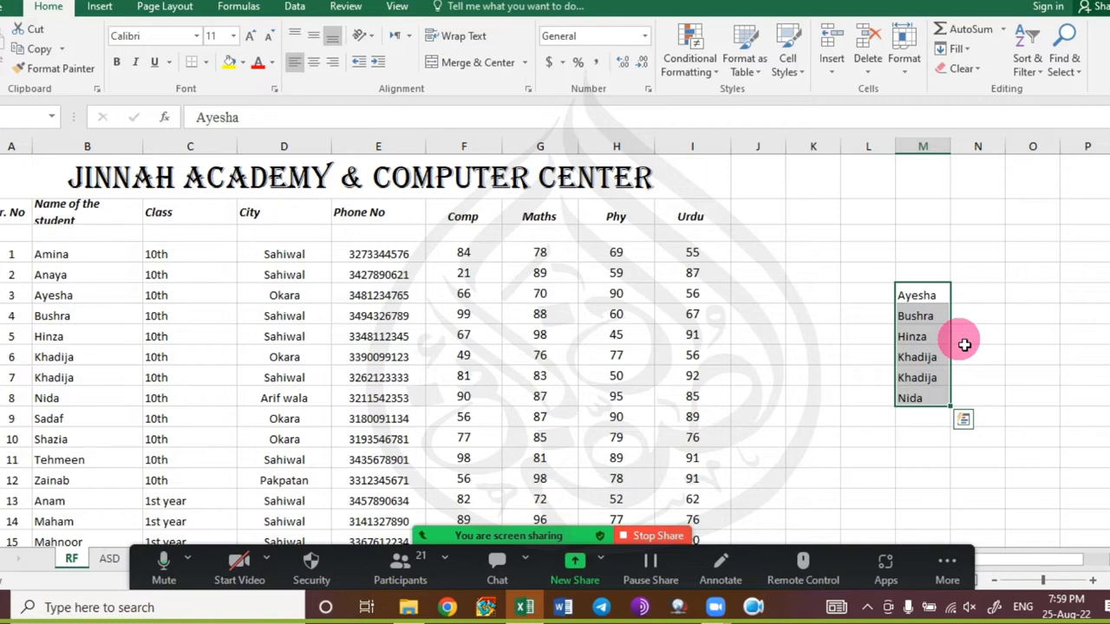
pyautogui.click(963, 420)
pyautogui.click(819, 374)
pyautogui.click(822, 316)
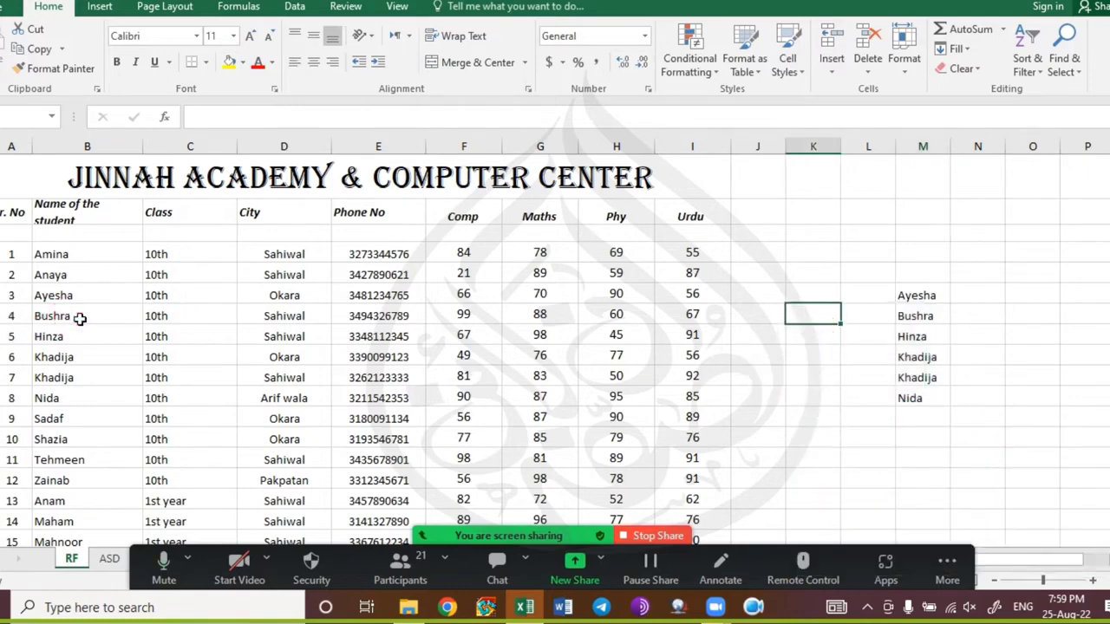
# Copy the names Bushra to Sadaf into K4, then undo that paste.
pyautogui.moveTo(79, 317); pyautogui.dragTo(89, 420)
pyautogui.hotkey('ctrl', 'c')
pyautogui.click(813, 315)
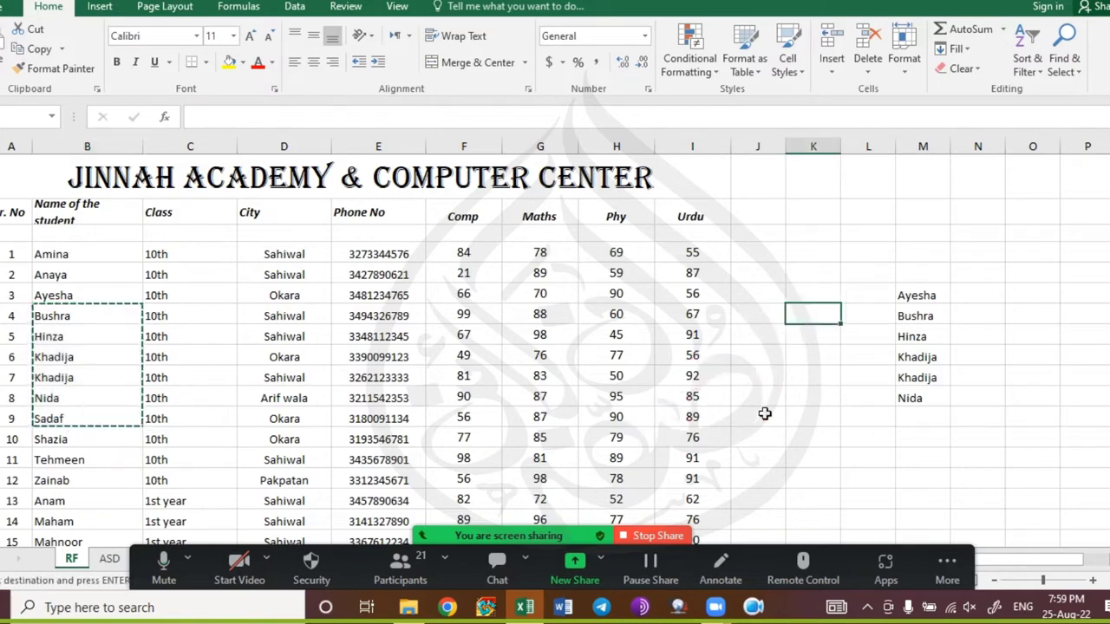
pyautogui.hotkey('ctrl', 'v')
pyautogui.click(872, 439)
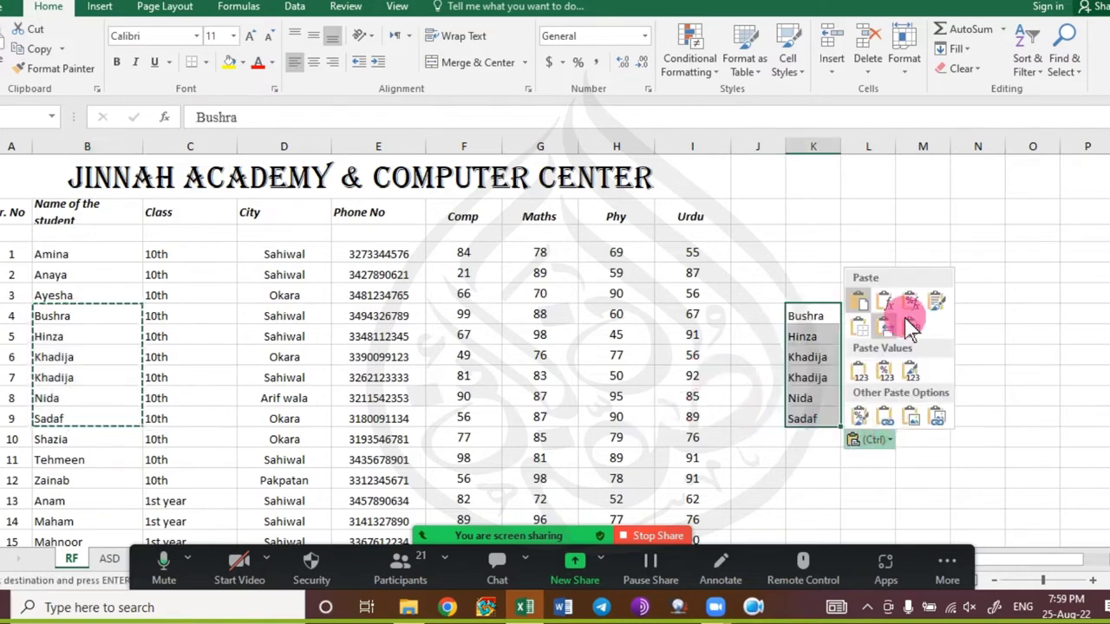
pyautogui.click(767, 337)
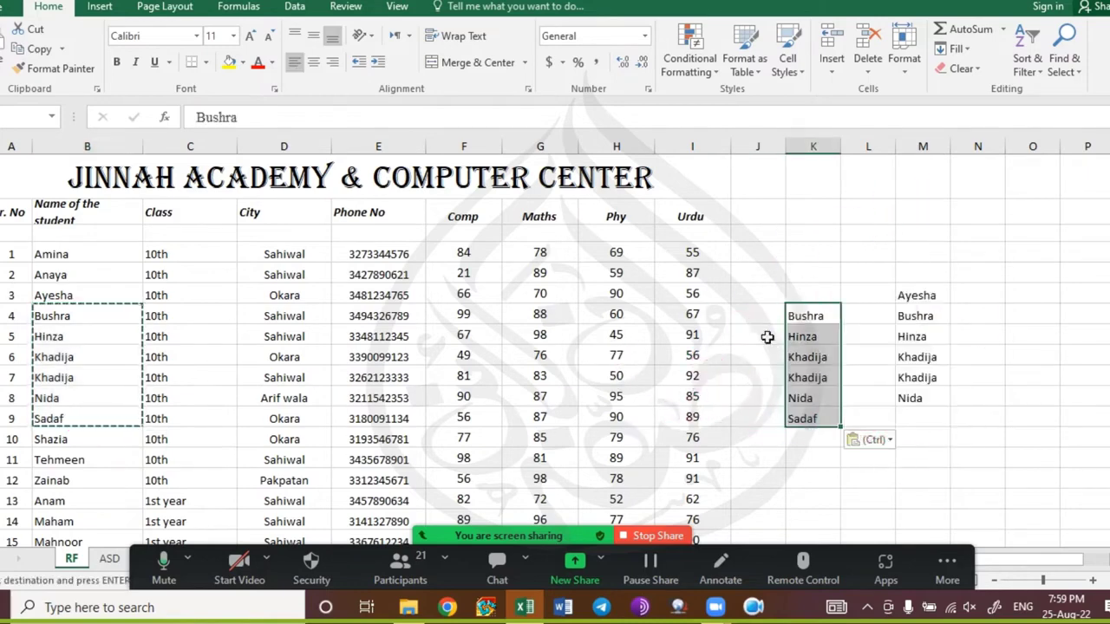
pyautogui.hotkey('ctrl', 'z')
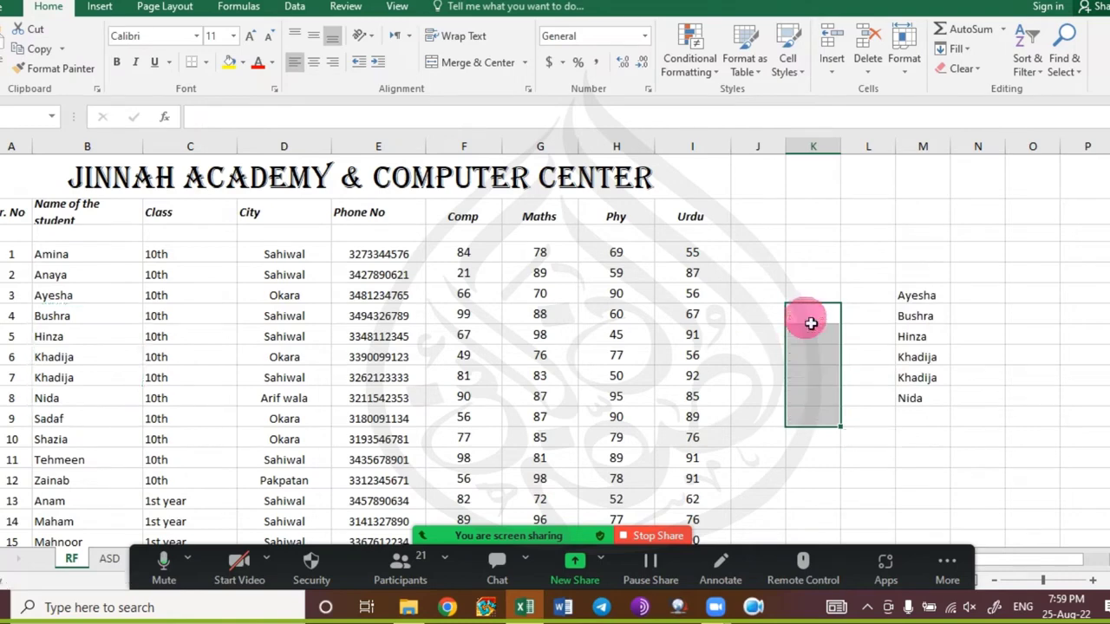
# Clear the copied names from column M and delete the empty row 3 under the headers.
pyautogui.moveTo(909, 299); pyautogui.dragTo(927, 405)
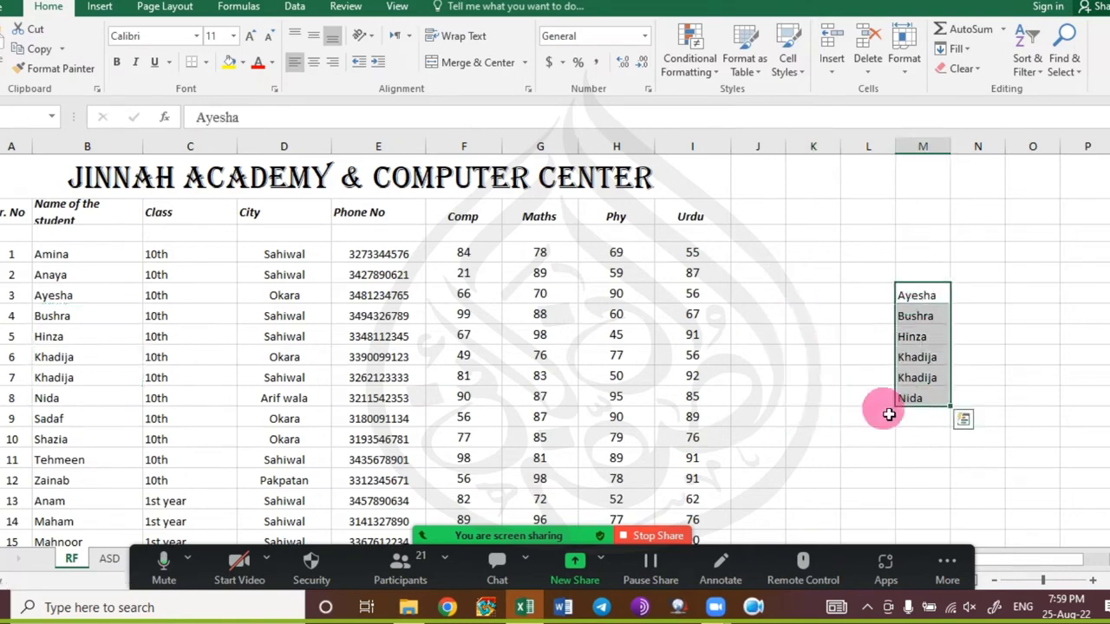
pyautogui.press('Delete')
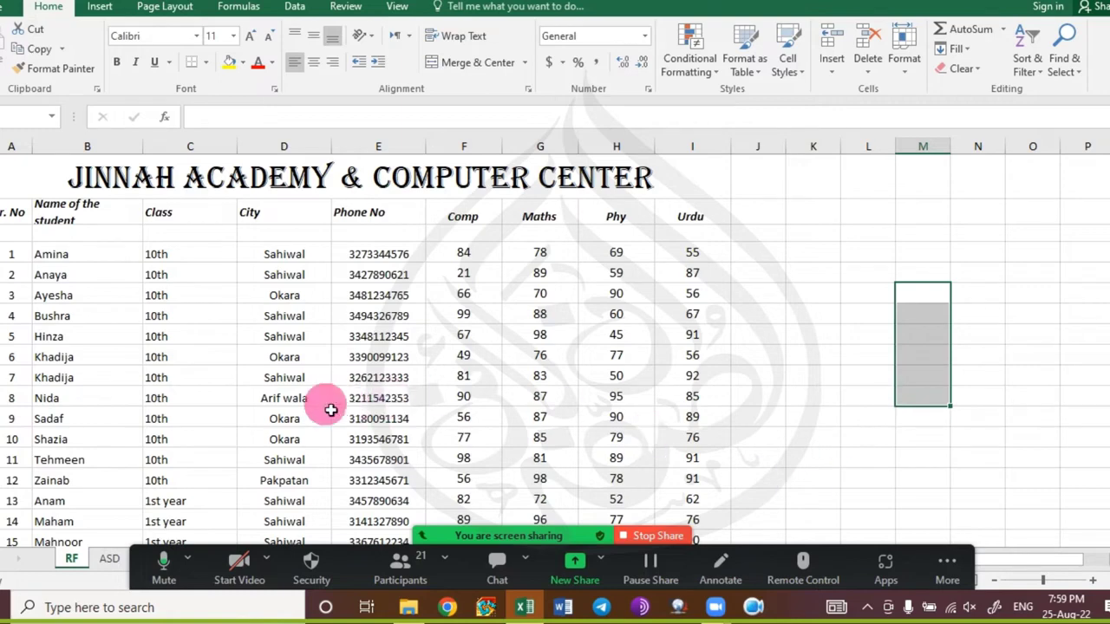
pyautogui.click(0, 234)
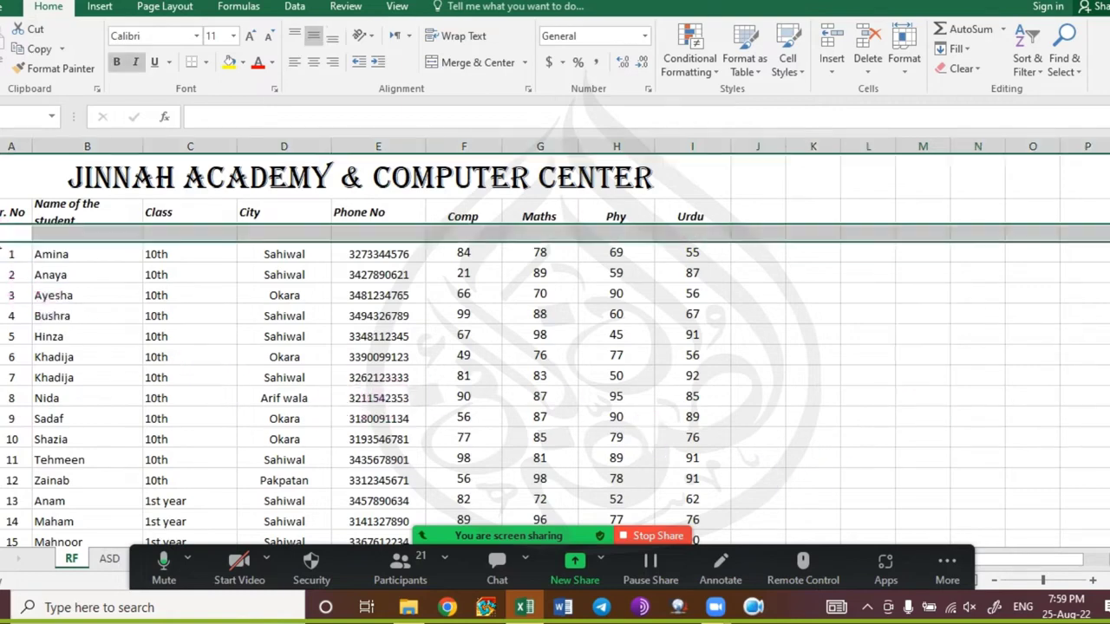
pyautogui.hotkey('ctrl', '-')
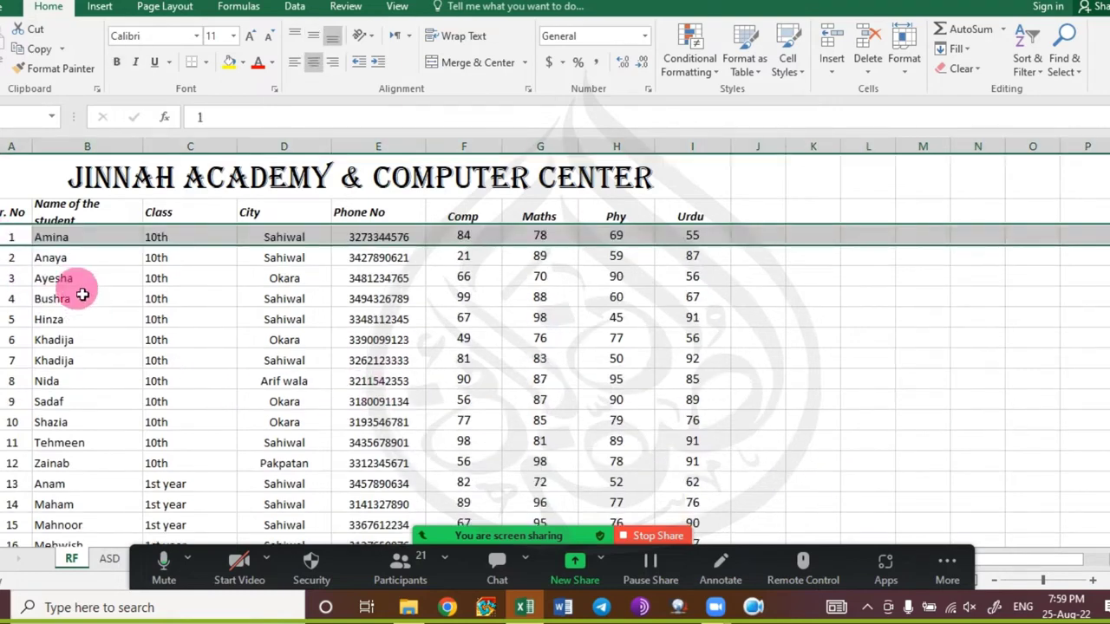
# Paste the names Bushra to Shazia as practice copies into columns K, M, L and O.
pyautogui.moveTo(82, 295); pyautogui.dragTo(63, 420)
pyautogui.click(870, 304)
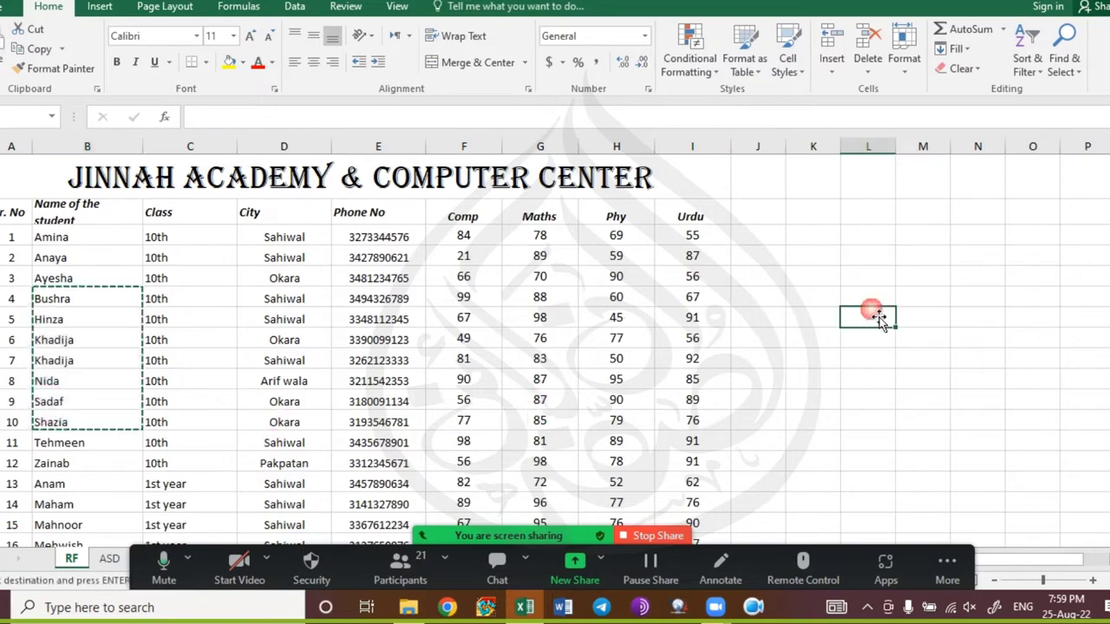
pyautogui.click(808, 301)
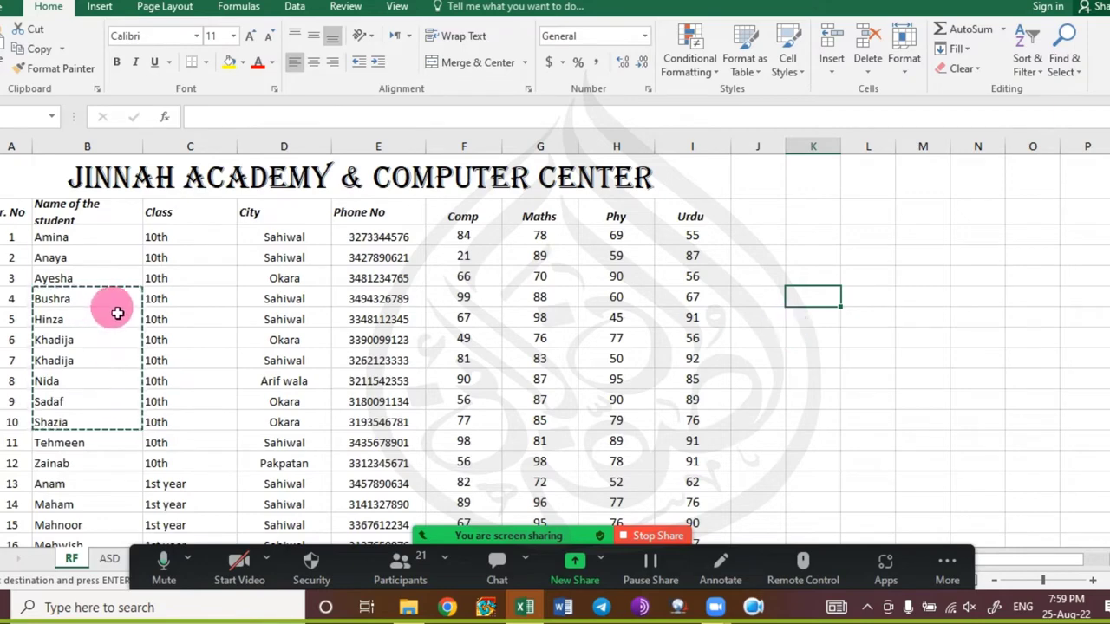
pyautogui.hotkey('ctrl', 'v')
pyautogui.click(902, 319)
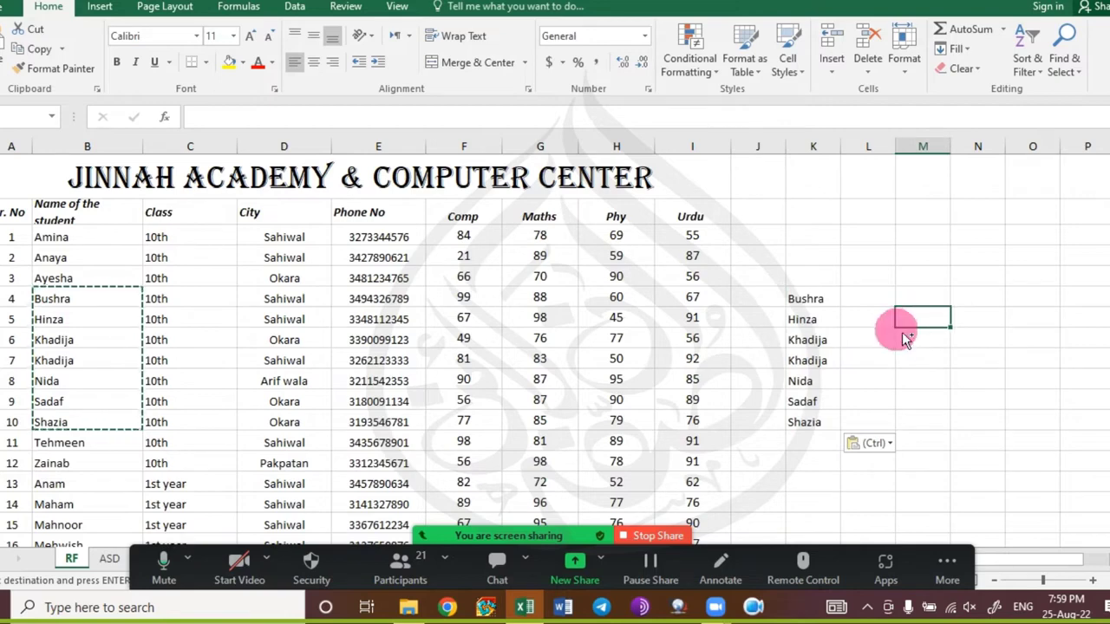
pyautogui.hotkey('ctrl', 'v')
pyautogui.click(880, 233)
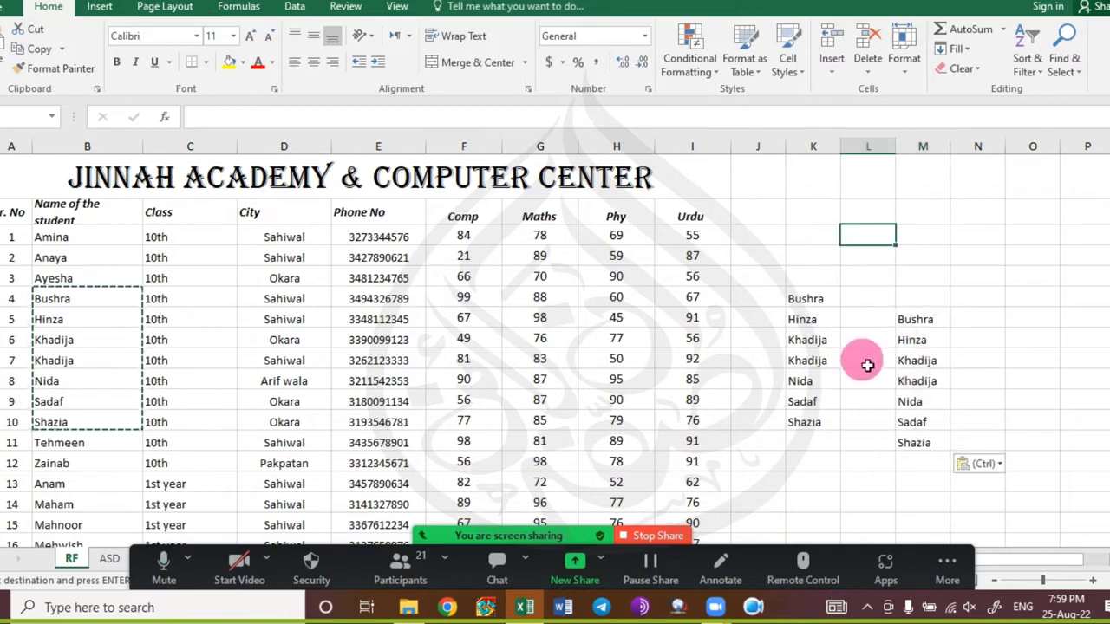
pyautogui.hotkey('ctrl', 'v')
pyautogui.click(1034, 237)
pyautogui.hotkey('ctrl', 'v')
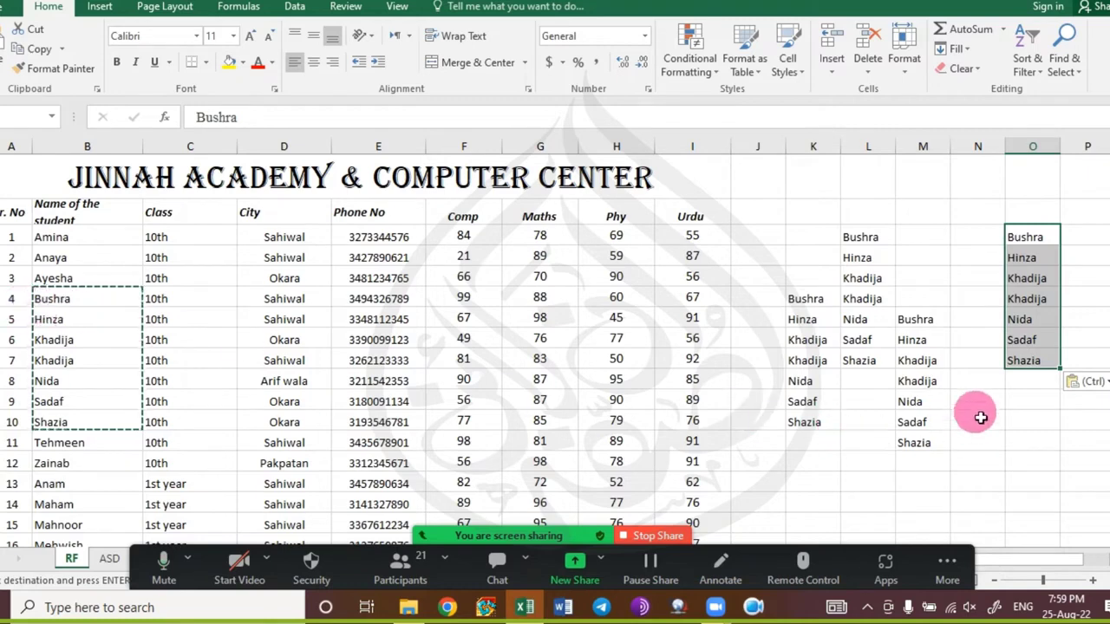
# Paste the names into N10, then delete everything in columns J to O.
pyautogui.click(983, 420)
pyautogui.write('Bushra Hinza Khadija Khadija Nida Sadaf Shazia')
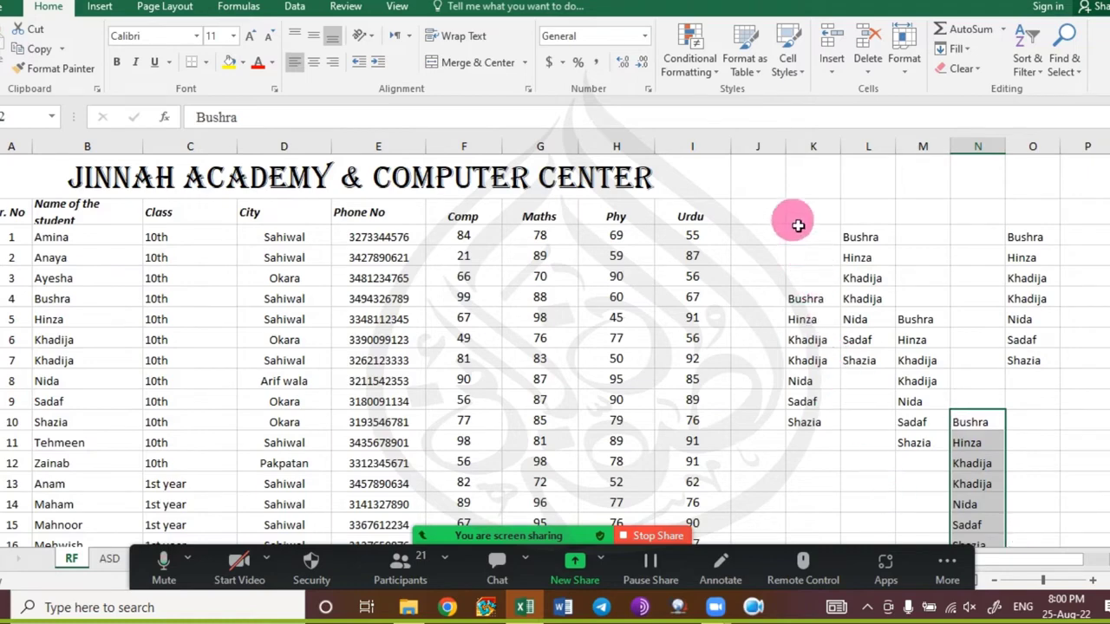
pyautogui.moveTo(789, 225); pyautogui.dragTo(1059, 447)
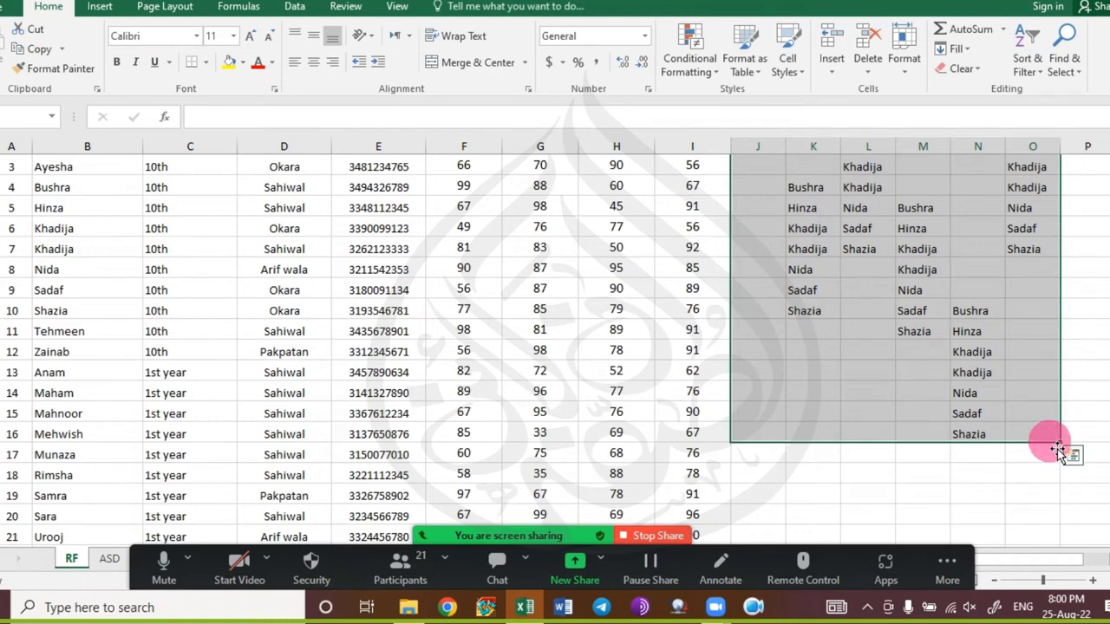
pyautogui.press('Delete')
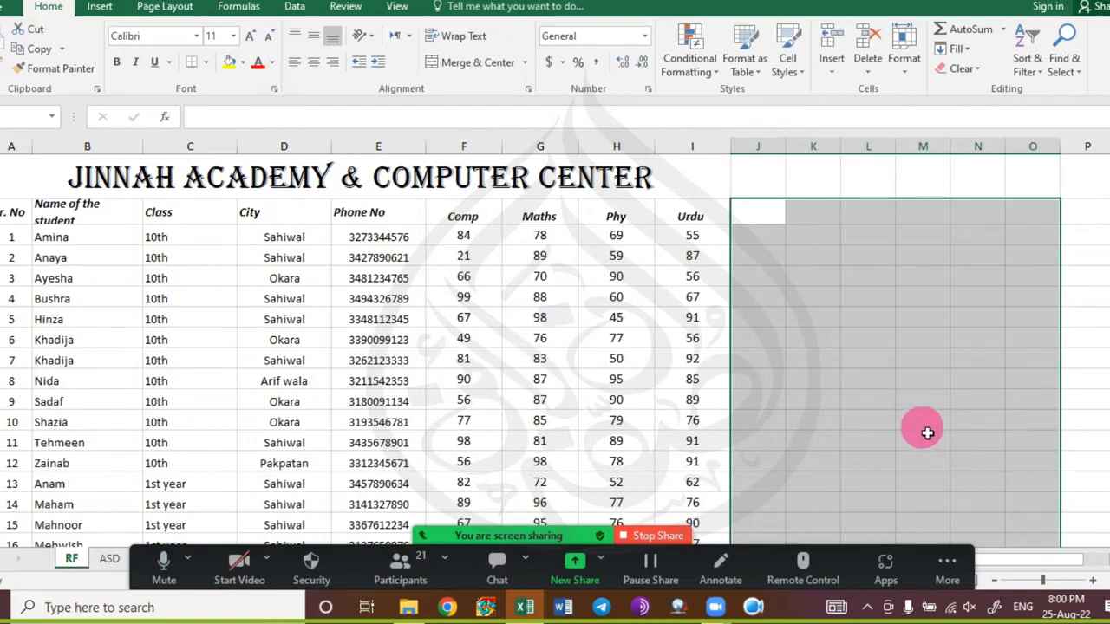
pyautogui.click(129, 379)
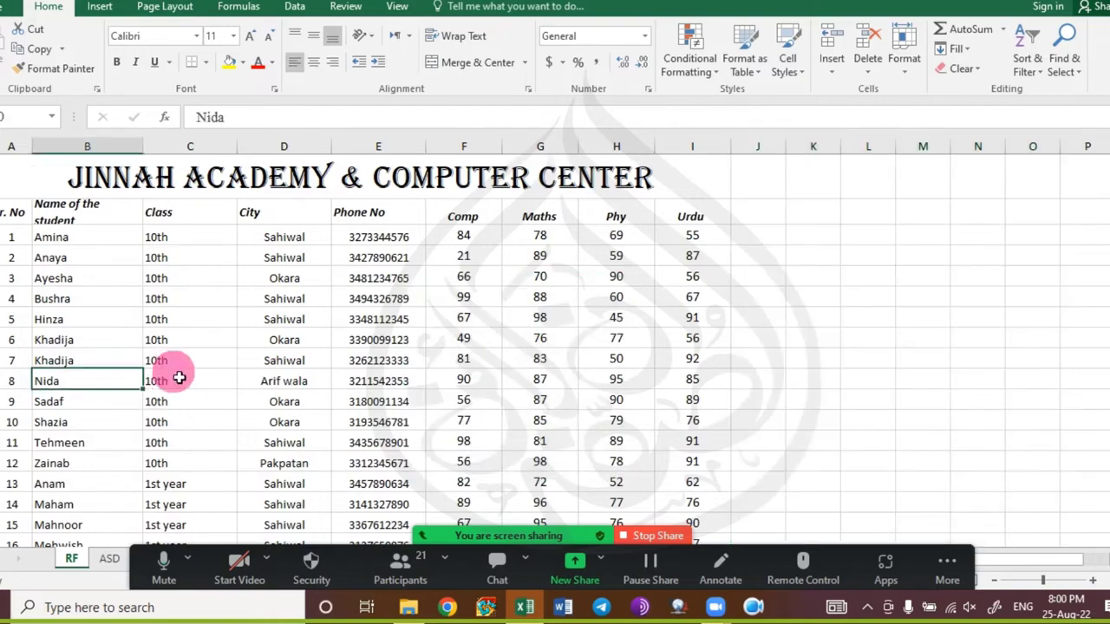
pyautogui.scroll(-8, 179, 377)
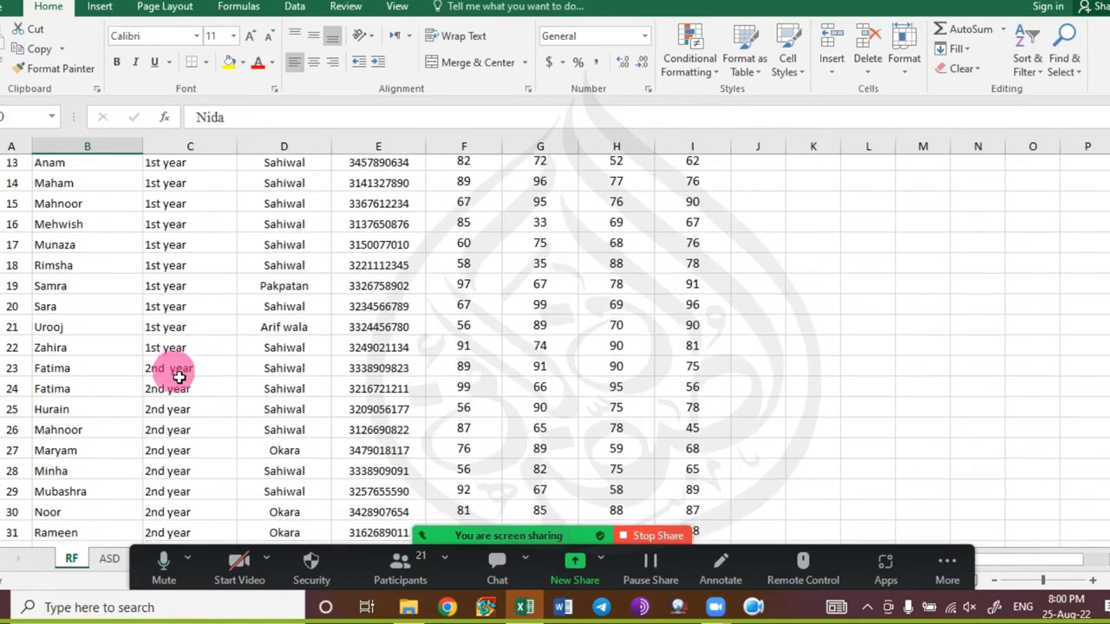
pyautogui.scroll(-5, 179, 377)
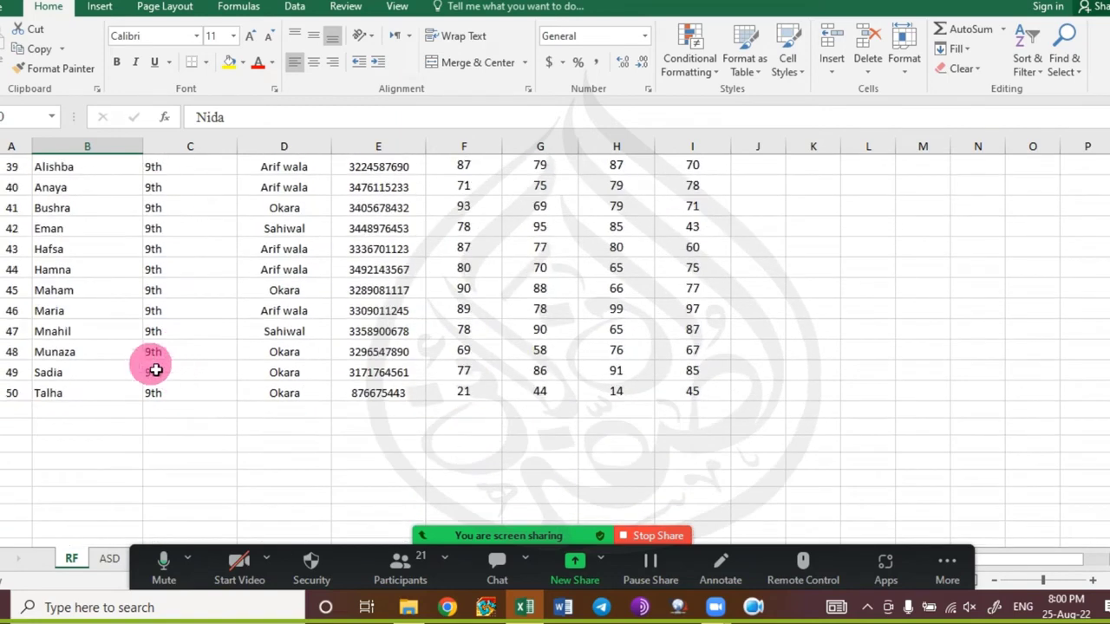
pyautogui.moveTo(78, 297); pyautogui.dragTo(76, 394)
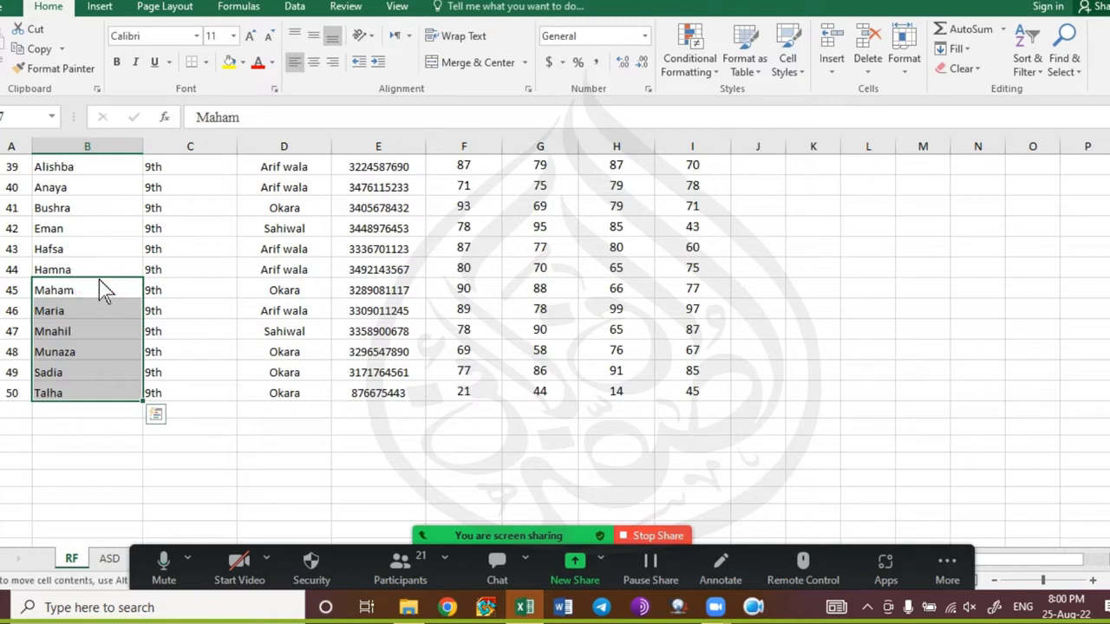
pyautogui.moveTo(98, 280); pyautogui.dragTo(54, 300)
pyautogui.click(295, 431)
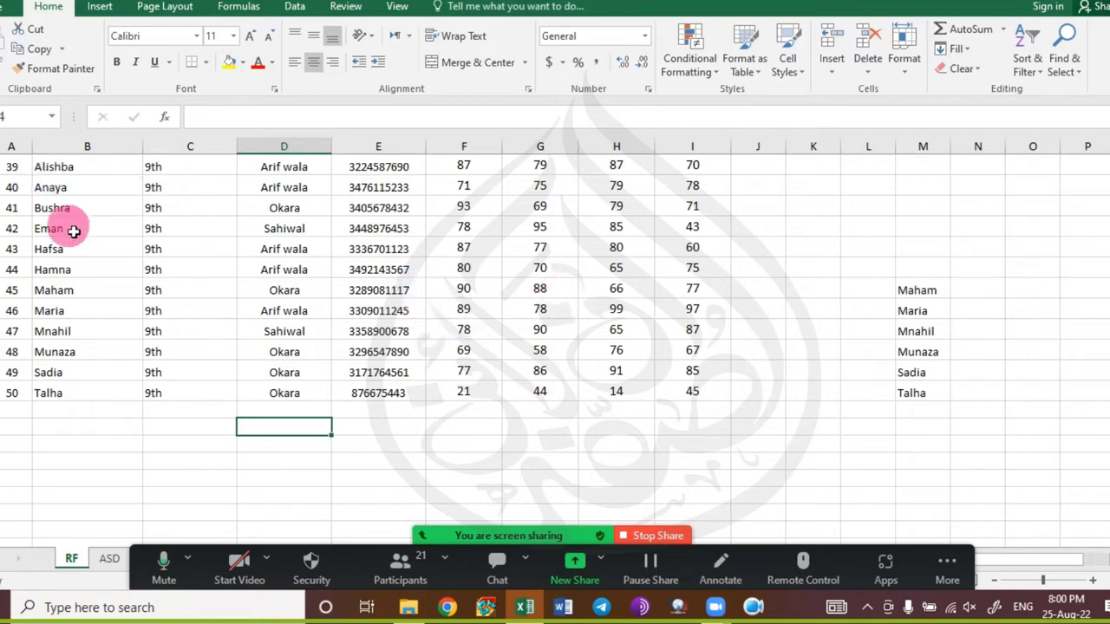
pyautogui.moveTo(69, 227); pyautogui.dragTo(66, 251)
pyautogui.moveTo(62, 327); pyautogui.dragTo(78, 394)
pyautogui.moveTo(87, 217); pyautogui.dragTo(1012, 255)
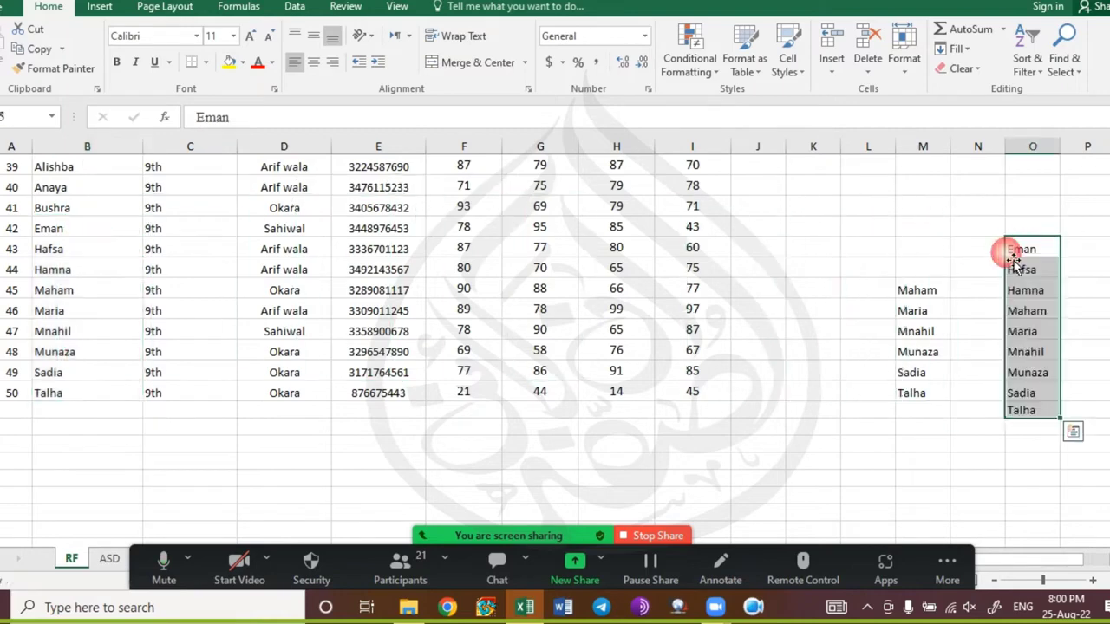
pyautogui.moveTo(905, 253); pyautogui.dragTo(1038, 425)
pyautogui.press('Delete')
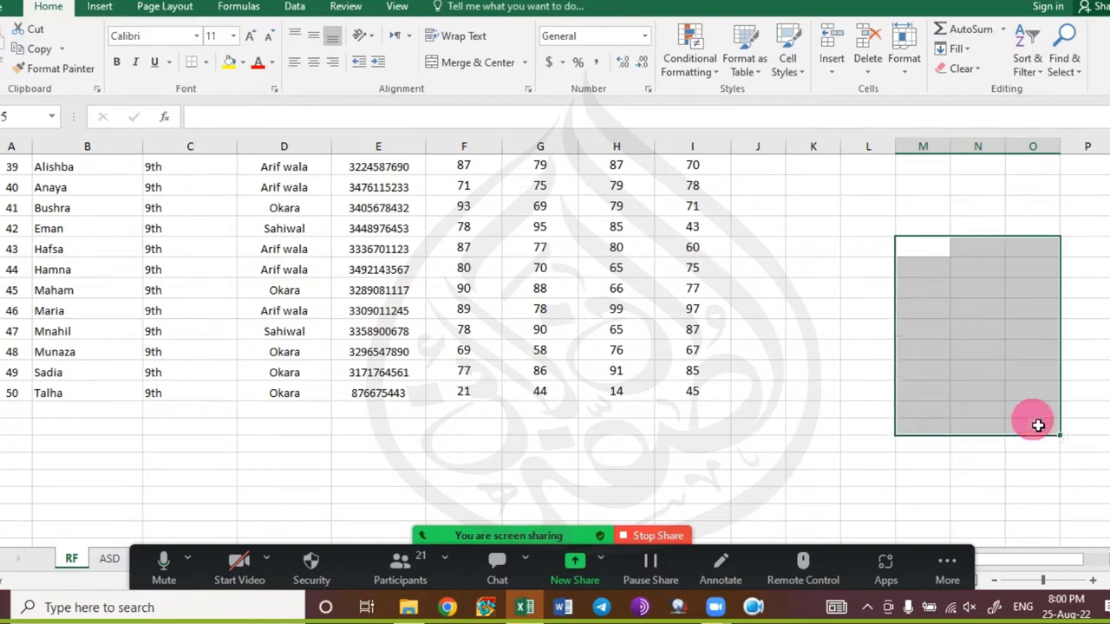
pyautogui.click(738, 329)
pyautogui.scroll(11, 737, 333)
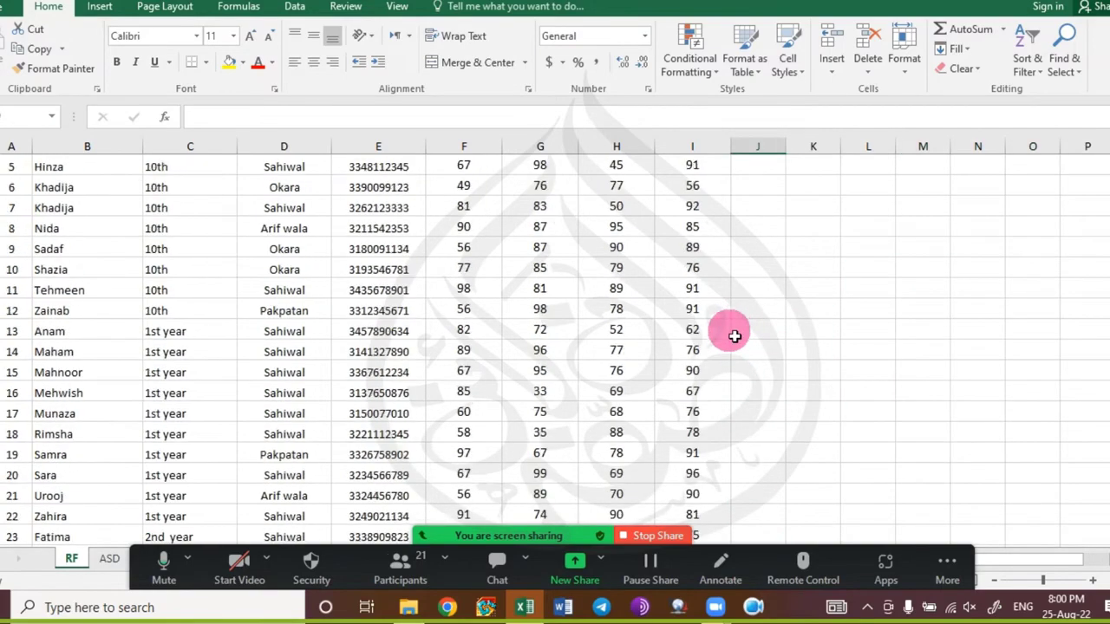
# Select the whole marks table from Sr. No across to Urdu and down to the last student.
pyautogui.scroll(-8, 735, 336)
pyautogui.scroll(-3, 395, 410)
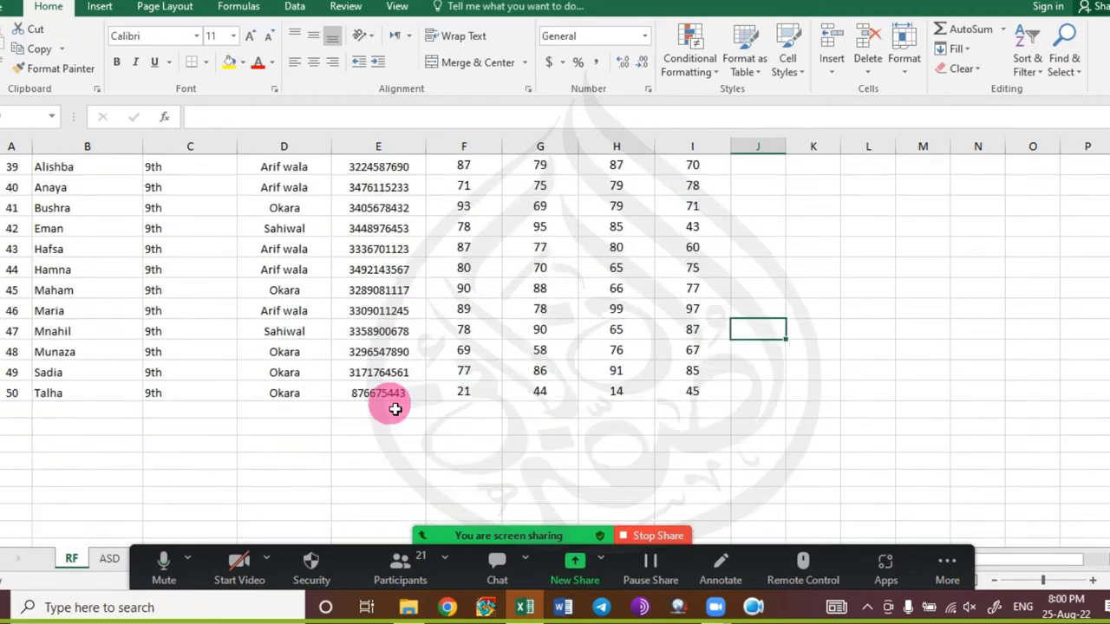
pyautogui.scroll(13, 391, 408)
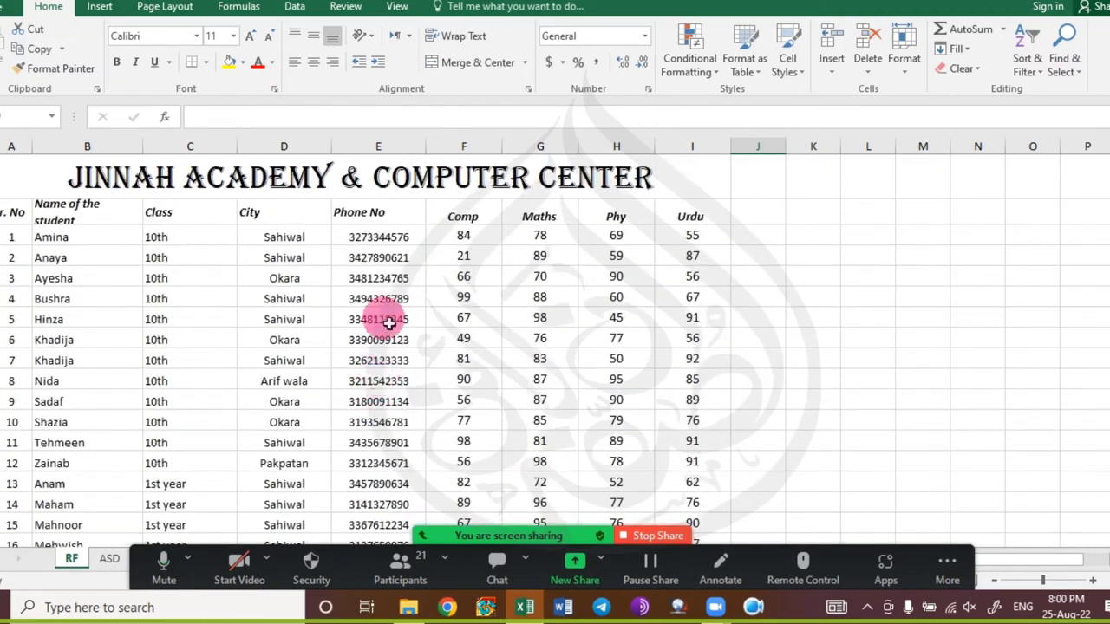
pyautogui.click(81, 218)
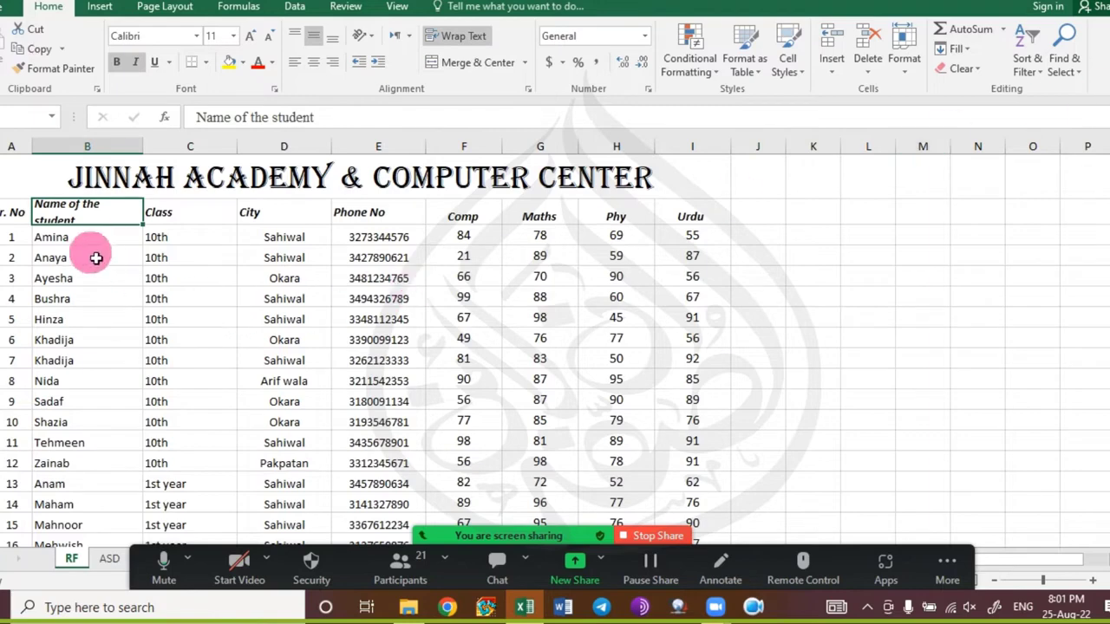
pyautogui.click(17, 217)
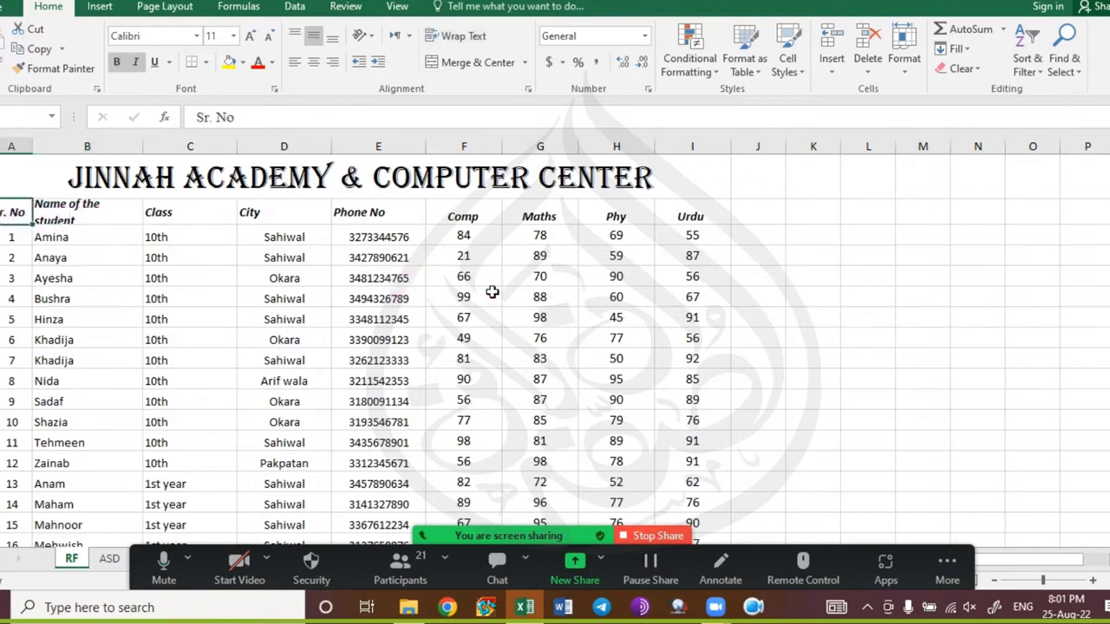
pyautogui.press('Right')
pyautogui.hotkey('ctrl', 'shift', 'Right')
pyautogui.hotkey('ctrl', 'shift', 'Down')
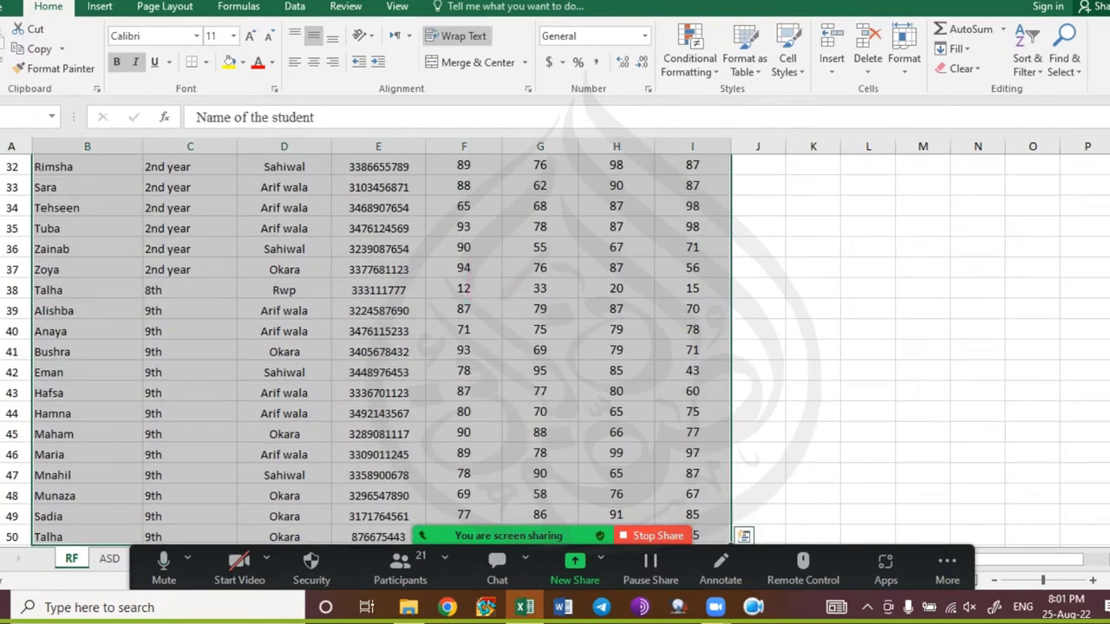
# Custom-sort the table A to Z by Name of the student.
pyautogui.click(1027, 65)
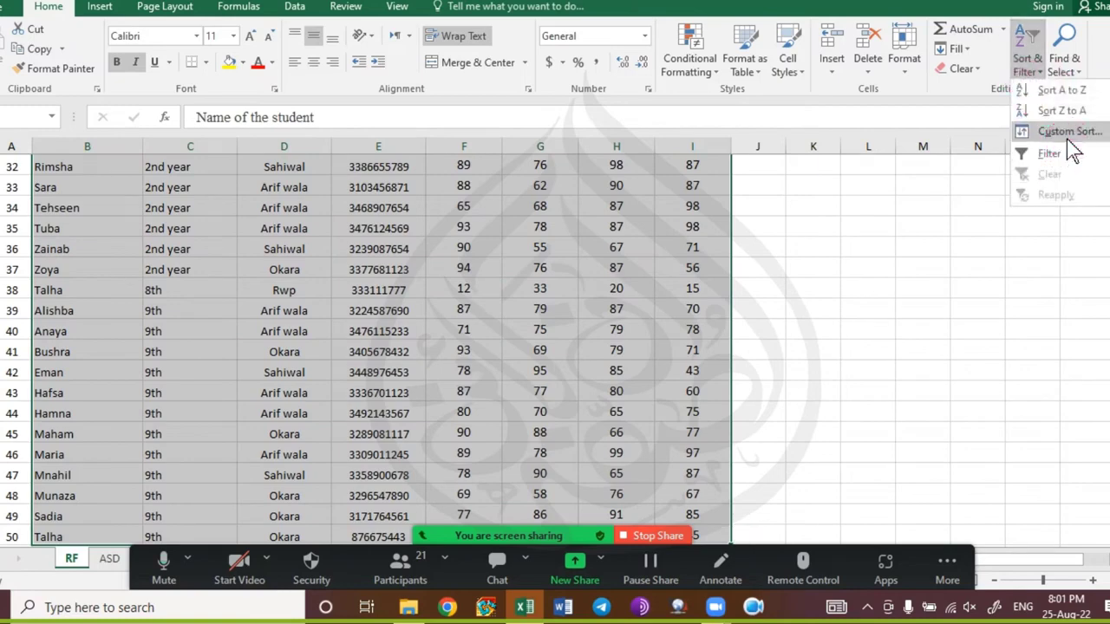
pyautogui.click(1068, 134)
pyautogui.click(744, 217)
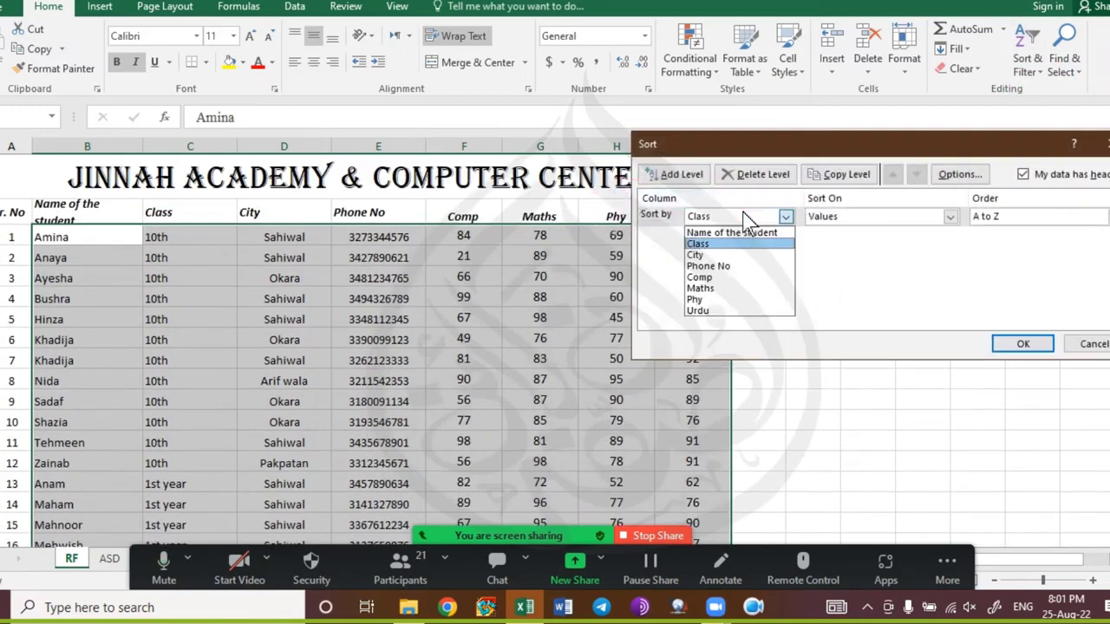
pyautogui.click(748, 169)
pyautogui.click(757, 215)
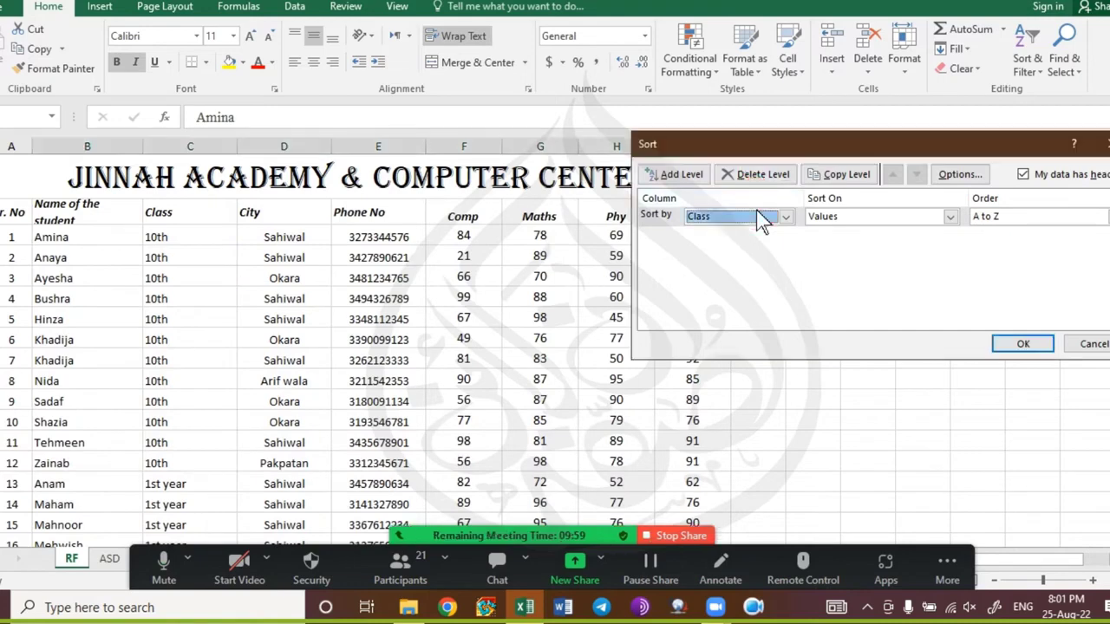
pyautogui.click(754, 217)
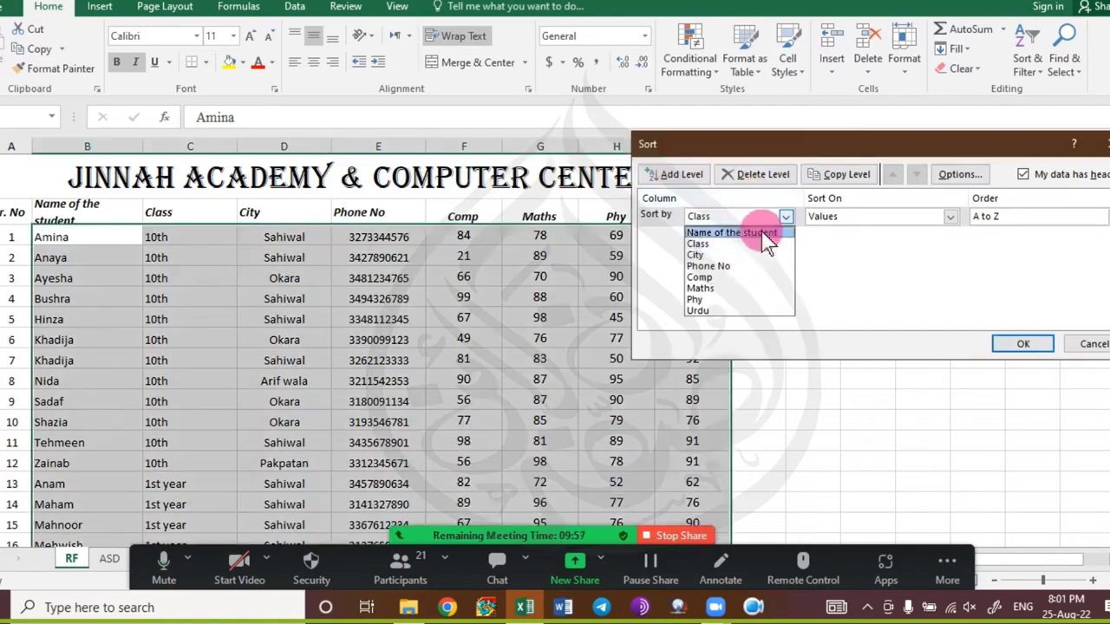
pyautogui.click(732, 232)
pyautogui.click(1019, 343)
pyautogui.click(177, 276)
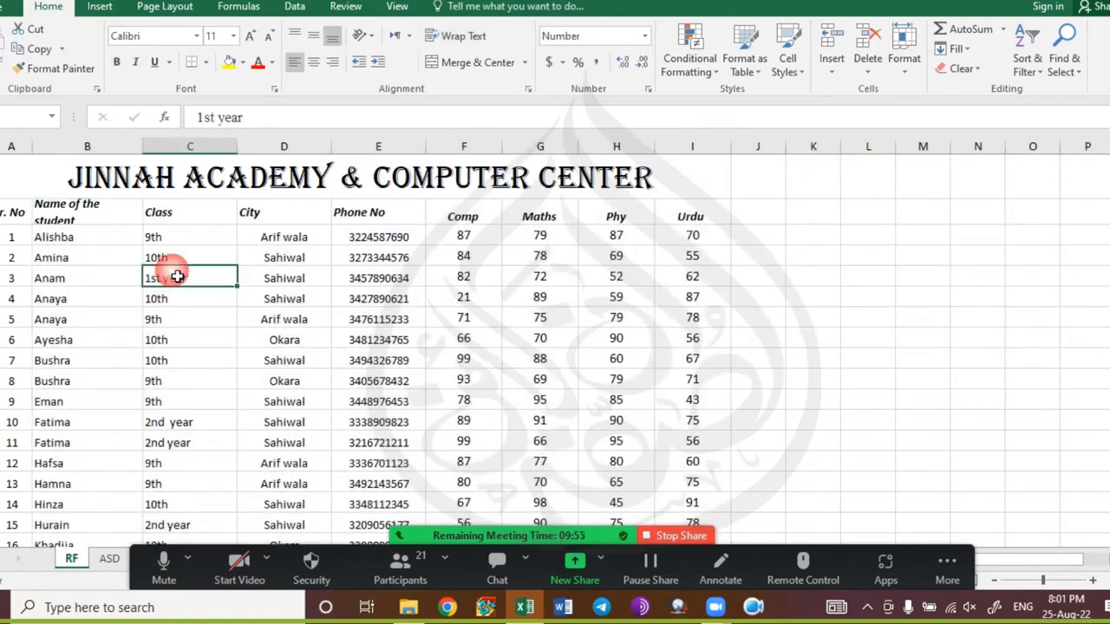
pyautogui.click(95, 257)
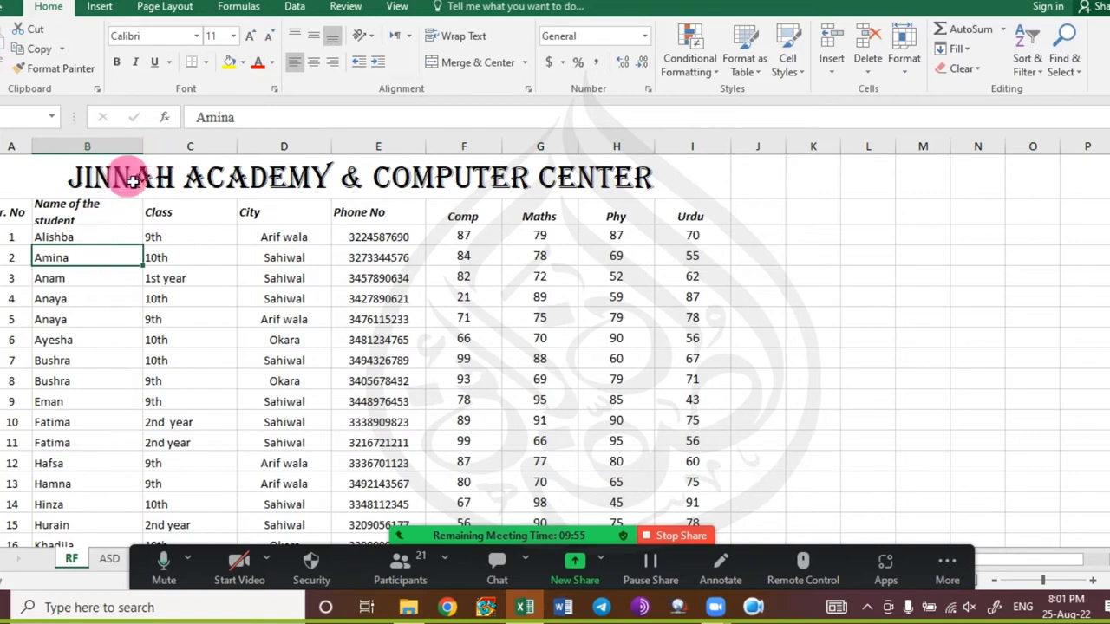
# Highlight duplicate values in the Name of the student column with Light Red Fill and Dark Red Text.
pyautogui.press('Up')
pyautogui.press('Up')
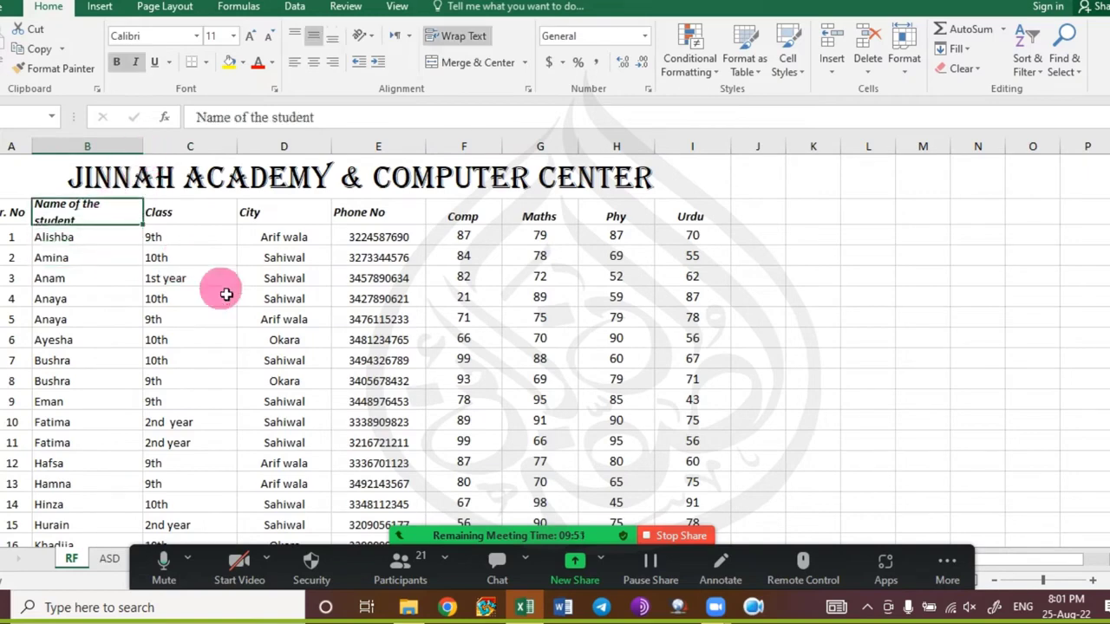
pyautogui.hotkey('ctrl', 'shift', 'Down')
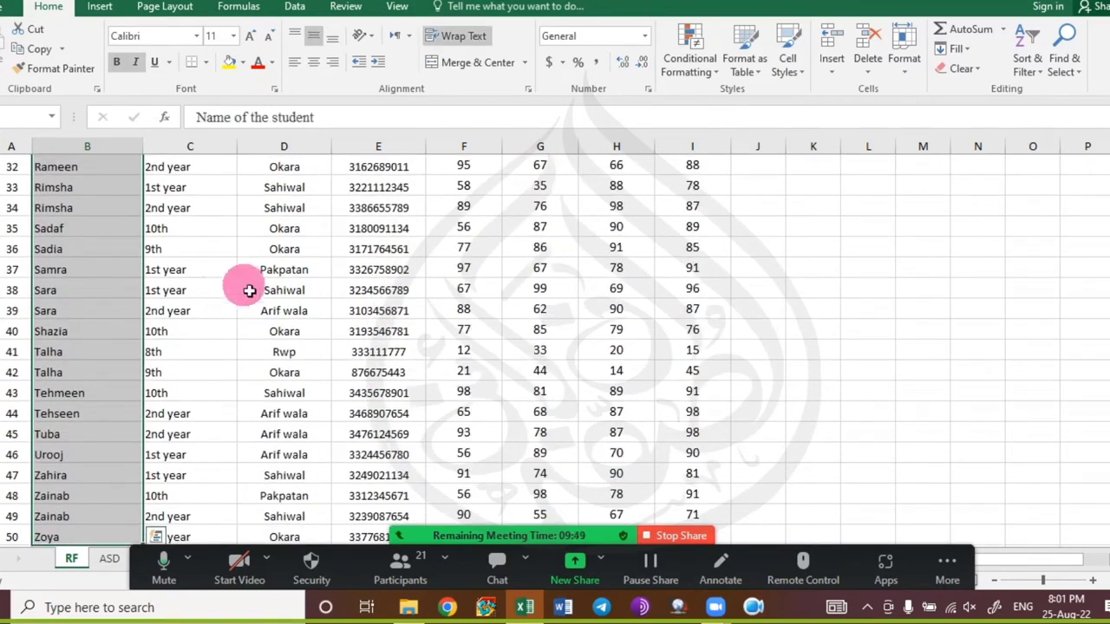
pyautogui.scroll(11, 243, 290)
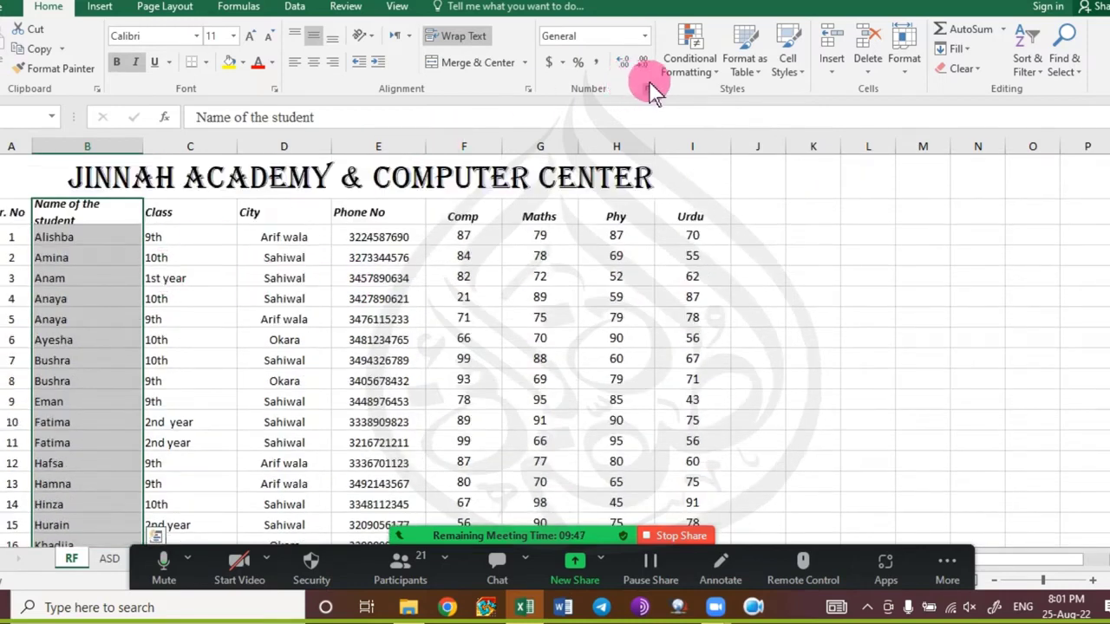
pyautogui.click(685, 59)
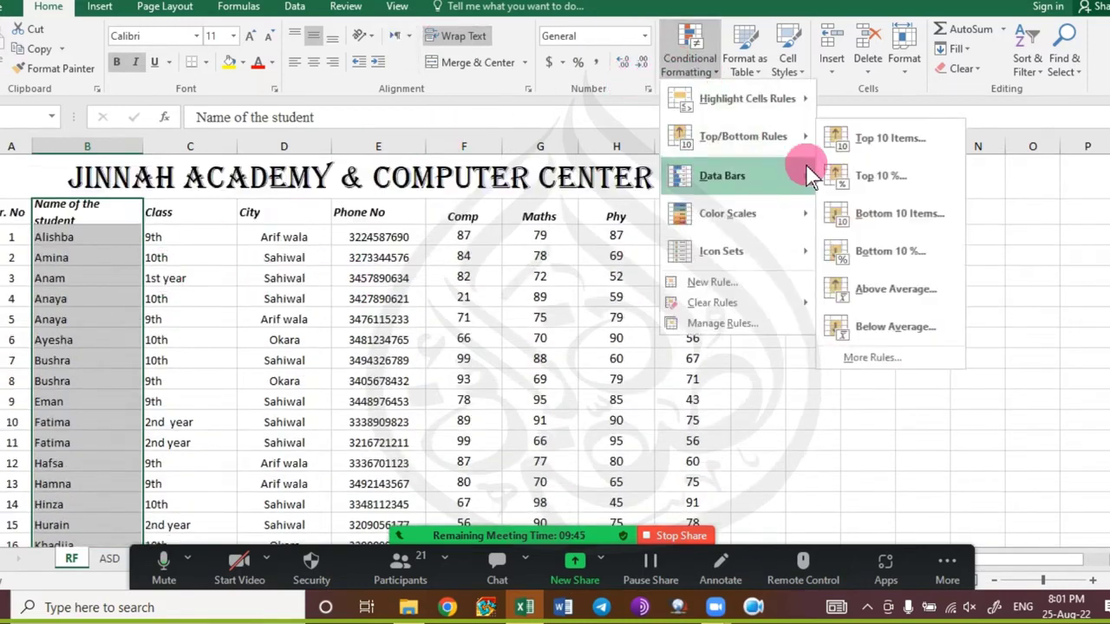
pyautogui.moveTo(802, 98)
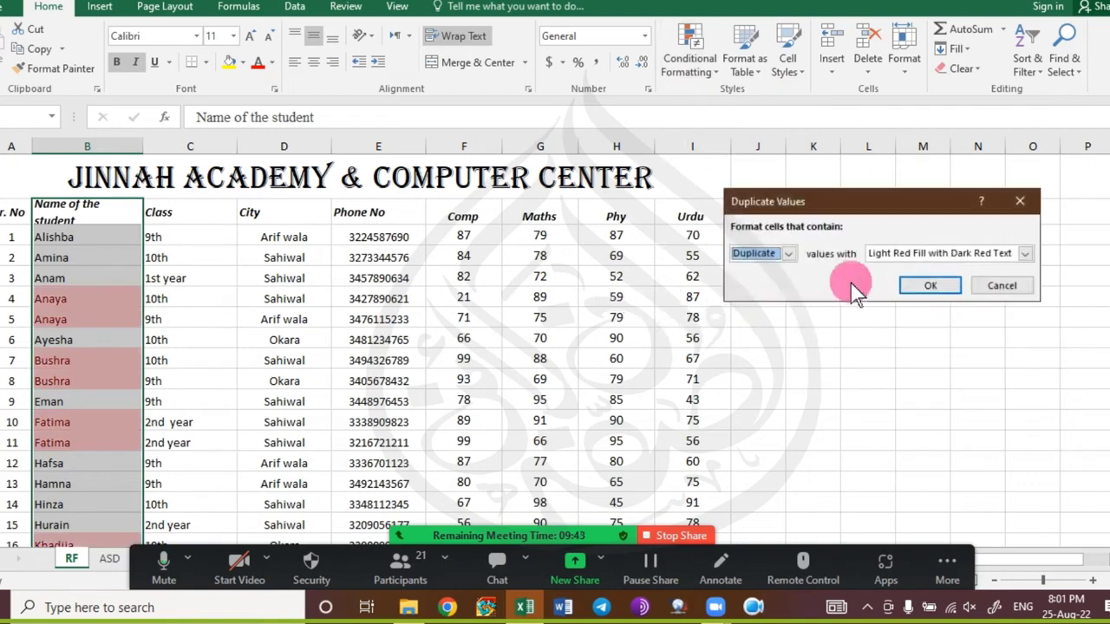
pyautogui.click(948, 294)
pyautogui.click(295, 278)
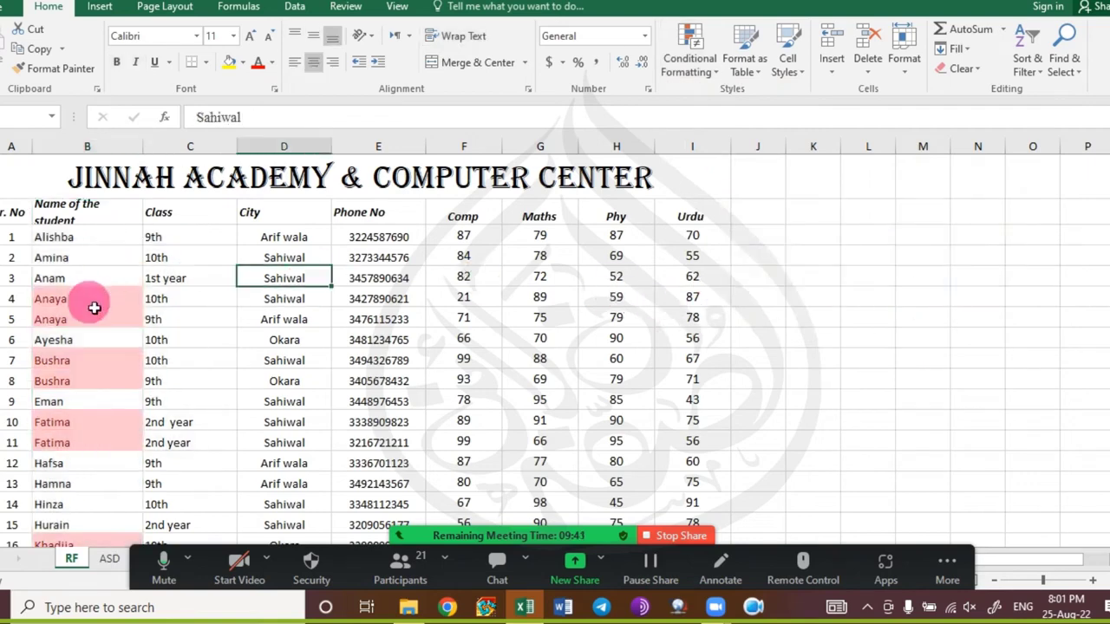
pyautogui.scroll(-1, 95, 305)
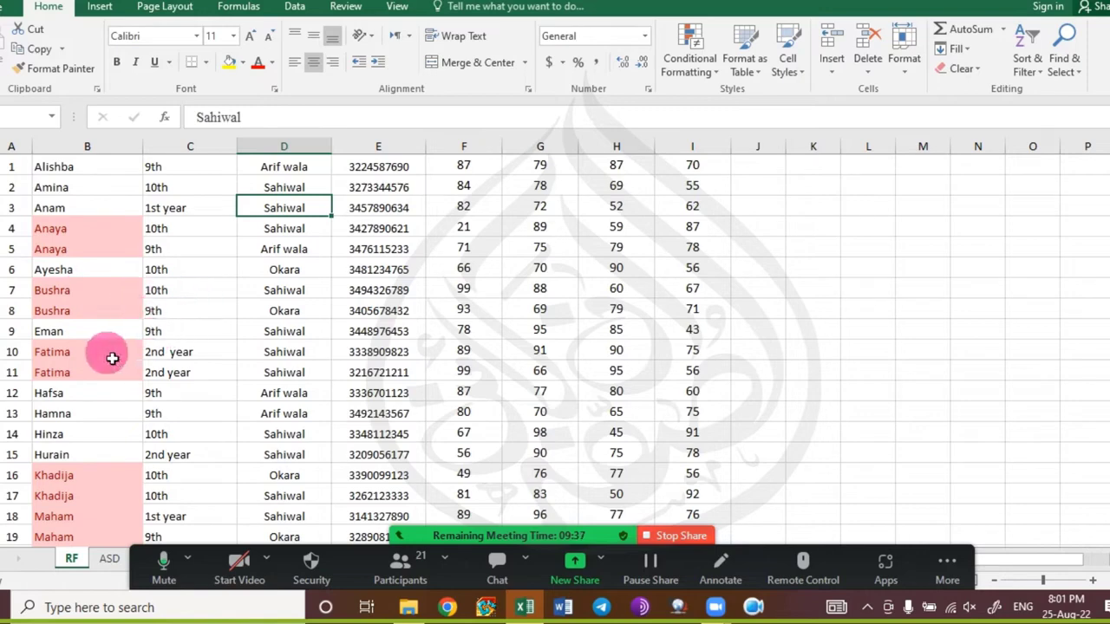
pyautogui.scroll(-2, 192, 383)
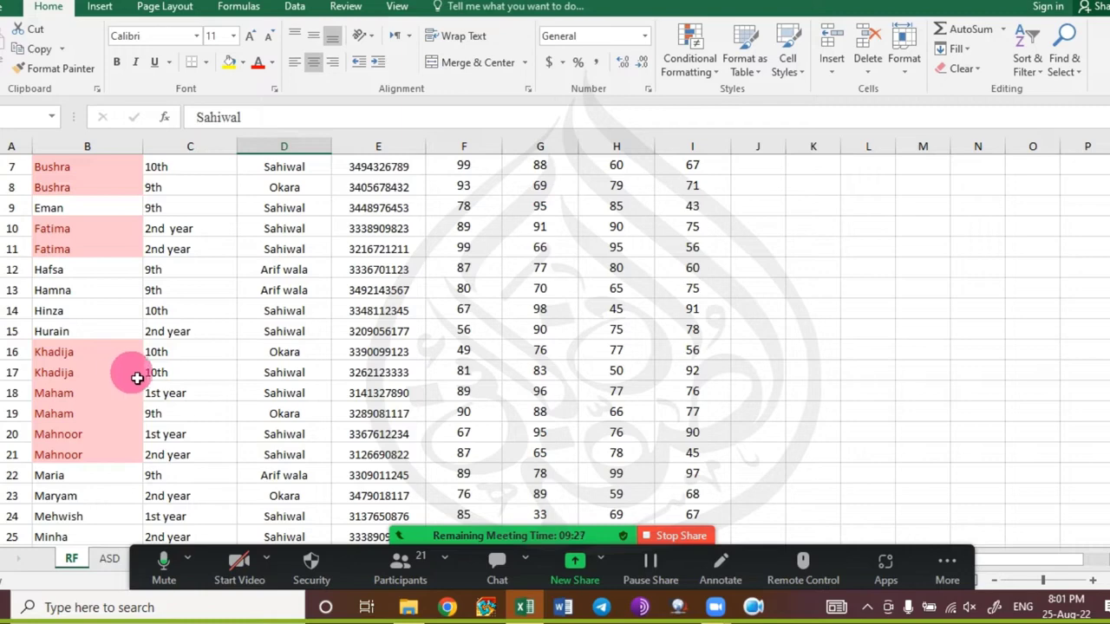
# Type Fatima in L12 and Khaija in L13, then scroll through the student list and back.
pyautogui.click(857, 271)
pyautogui.write('Fat')
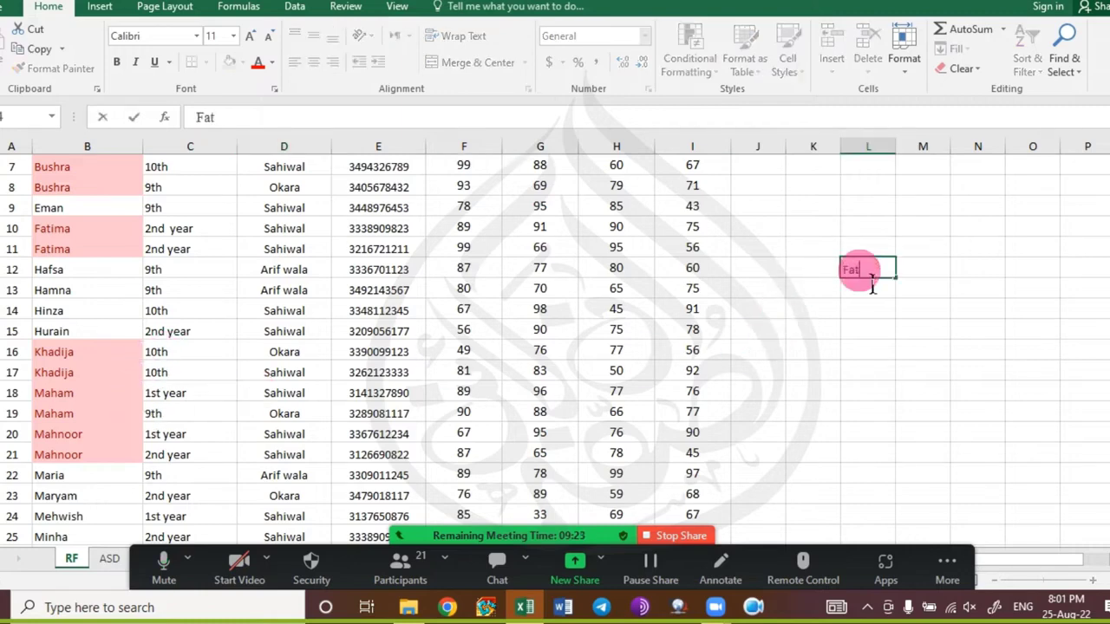
pyautogui.write('ima')
pyautogui.press('Return')
pyautogui.write('J')
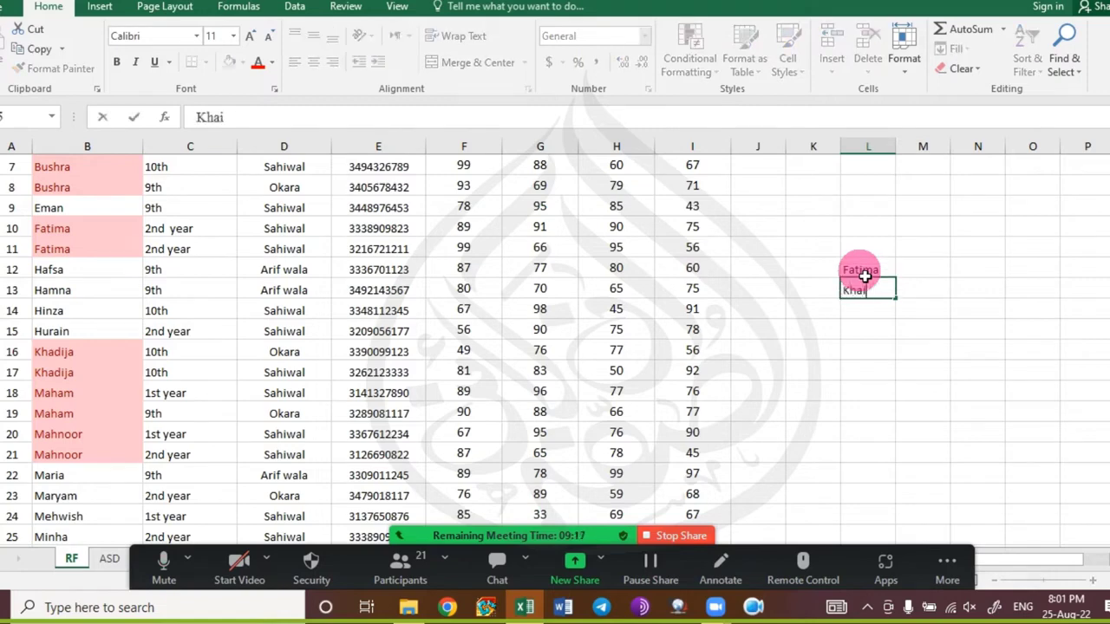
pyautogui.write('haija')
pyautogui.press('Return')
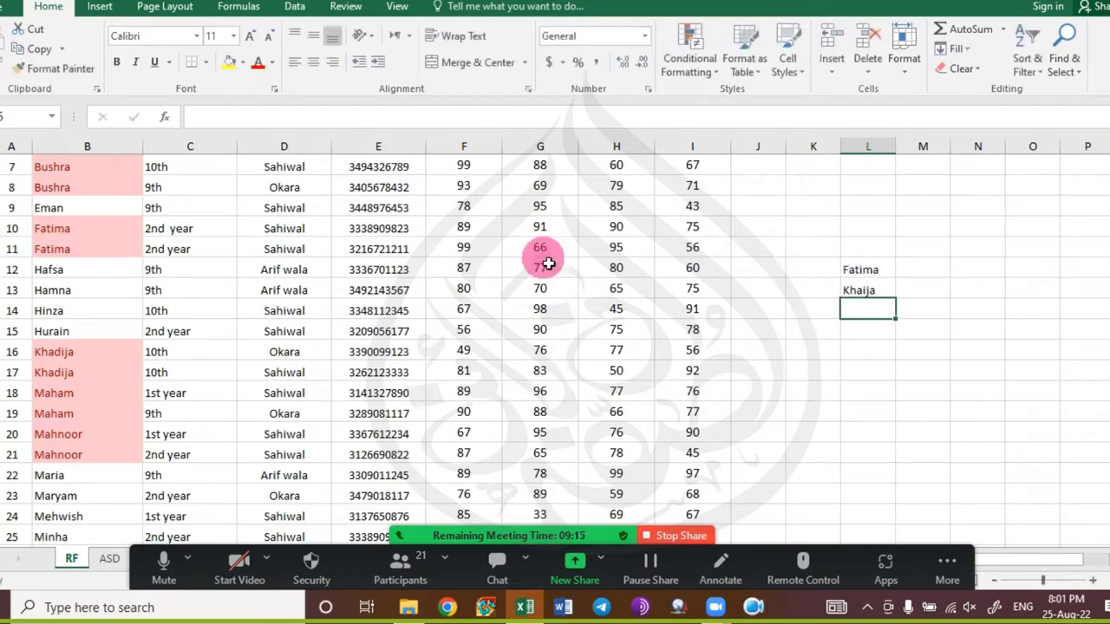
pyautogui.scroll(-3, 191, 486)
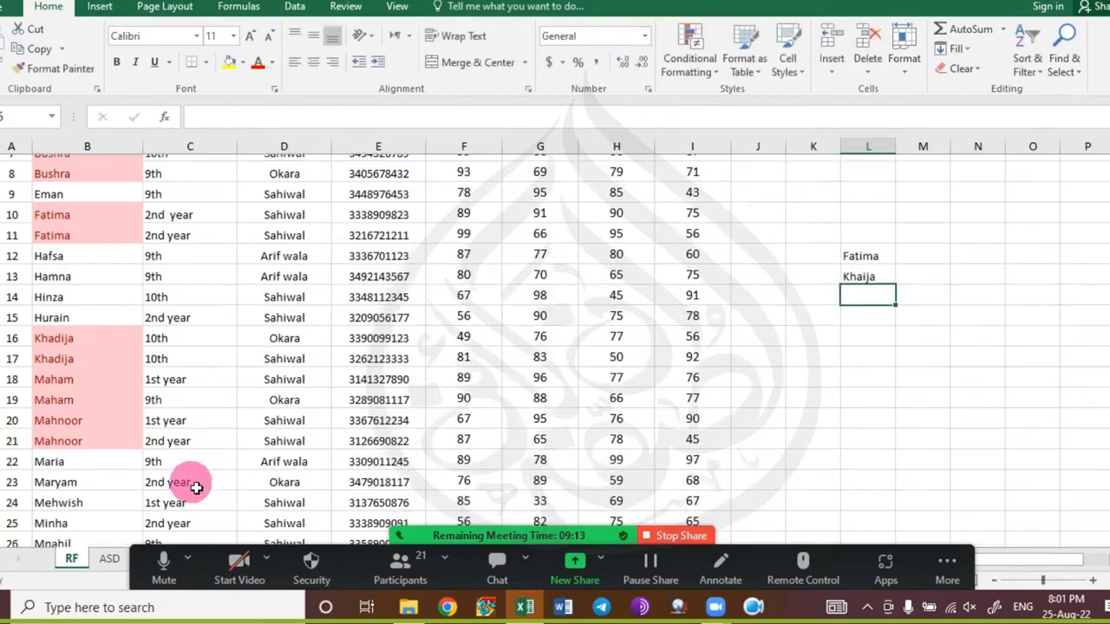
pyautogui.scroll(-2, 190, 488)
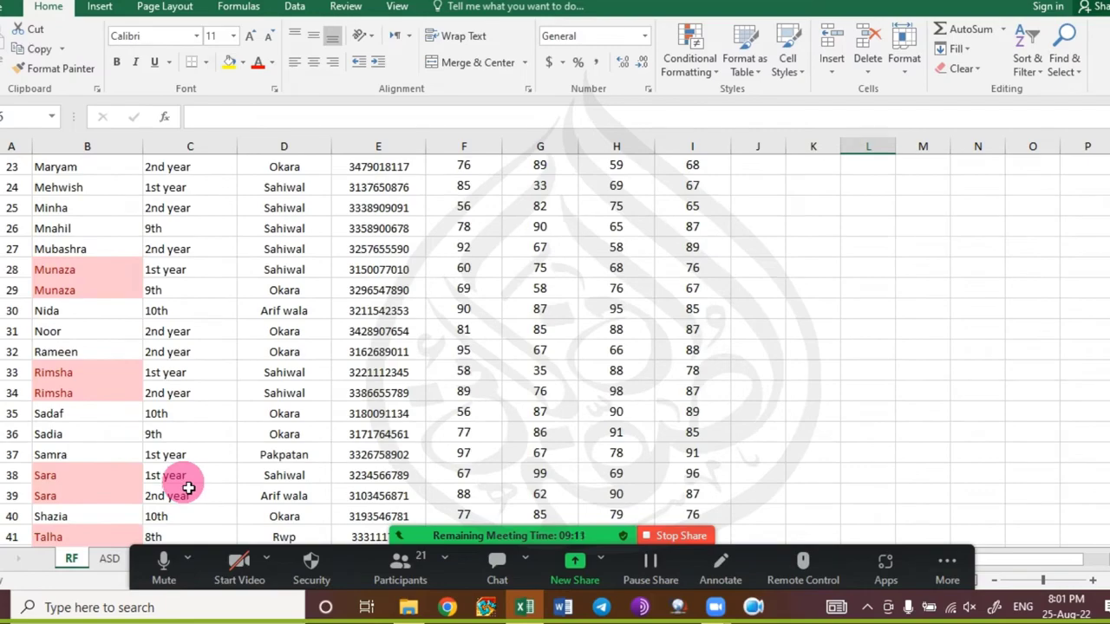
pyautogui.scroll(-2, 188, 488)
pyautogui.scroll(-4, 188, 488)
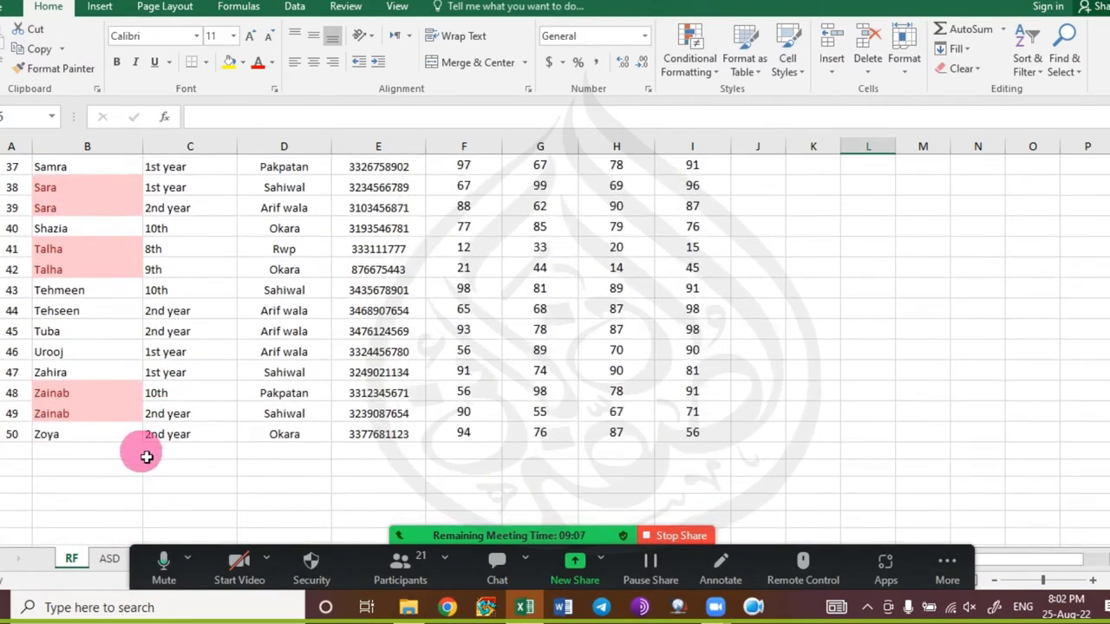
pyautogui.scroll(4, 146, 455)
pyautogui.scroll(9, 147, 454)
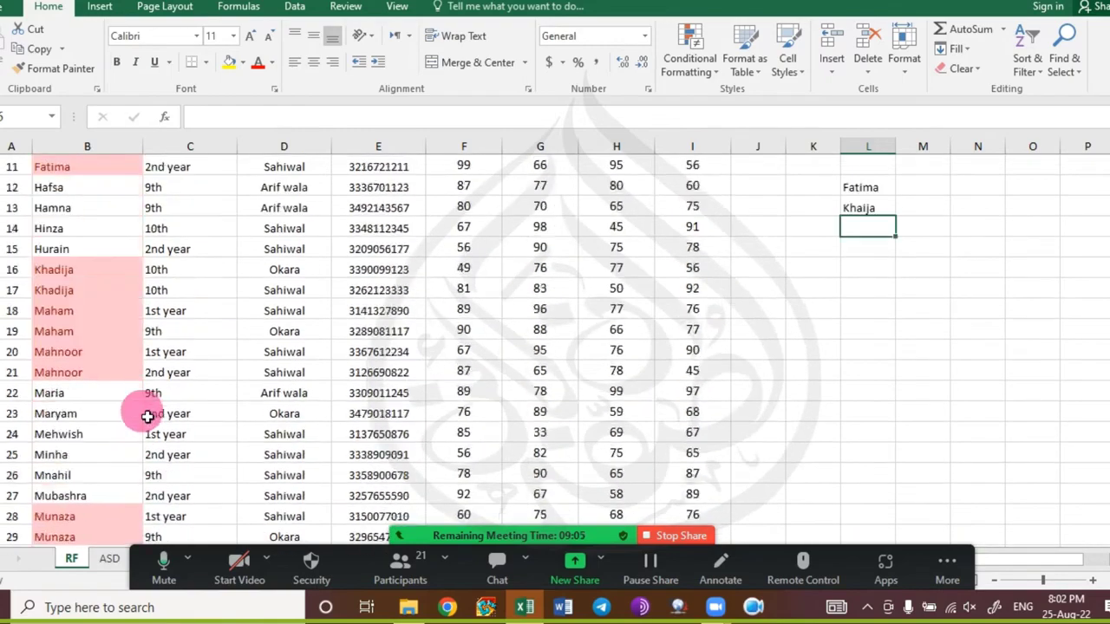
# Select the entire marks table from Sr. No through Urdu.
pyautogui.click(113, 221)
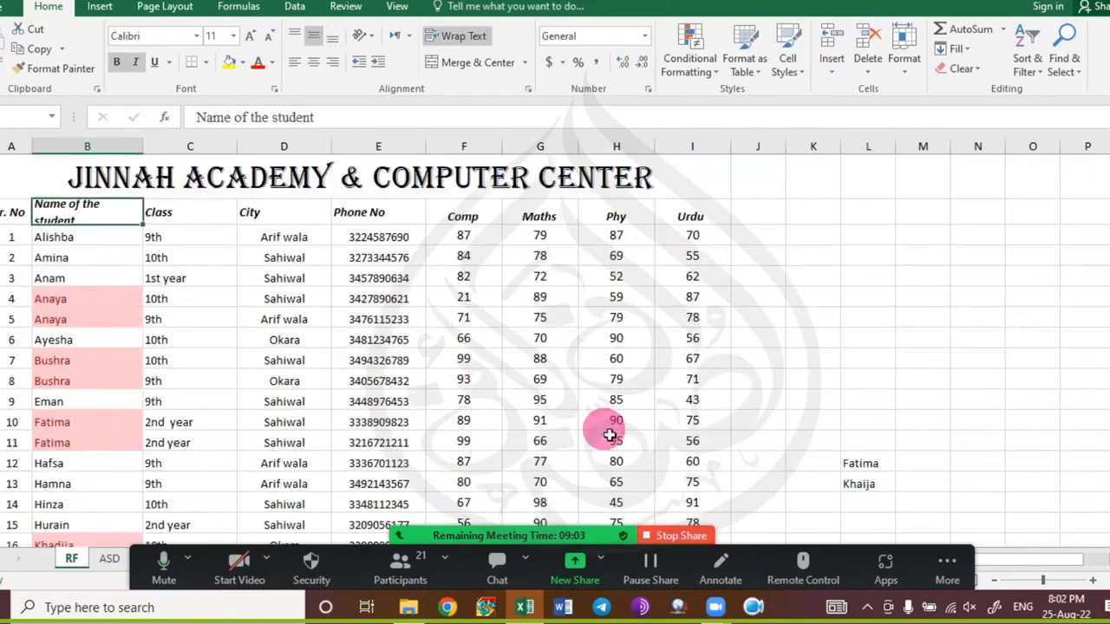
pyautogui.hotkey('ctrl', 'shift', 'Right')
pyautogui.hotkey('ctrl', 'shift', 'Down')
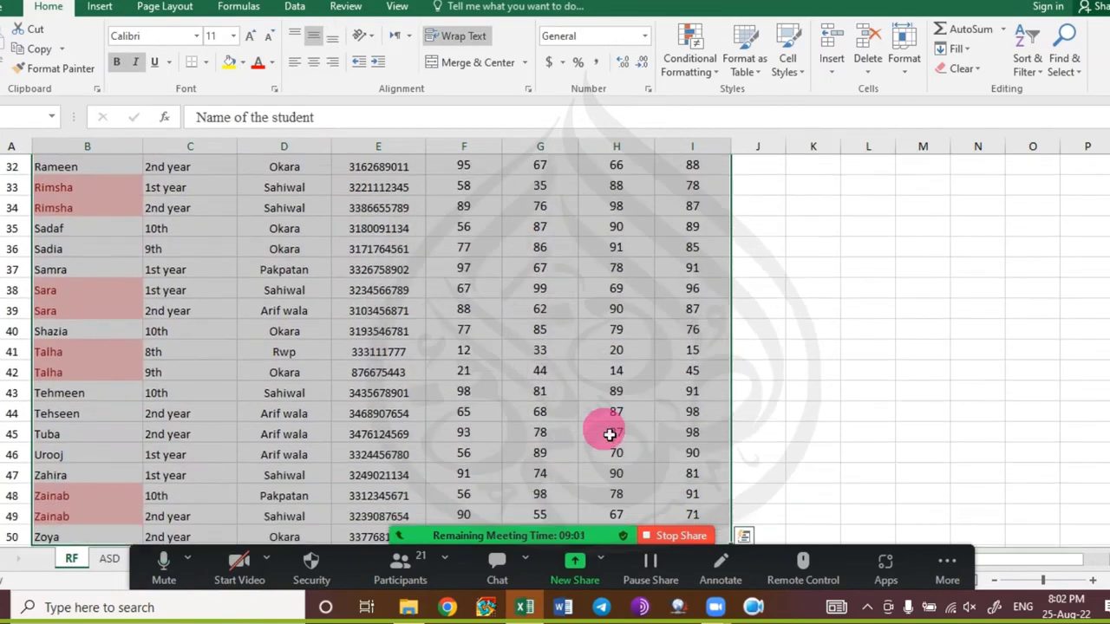
pyautogui.hotkey('ctrl', 'Home')
pyautogui.hotkey('ctrl', 'shift', 'End')
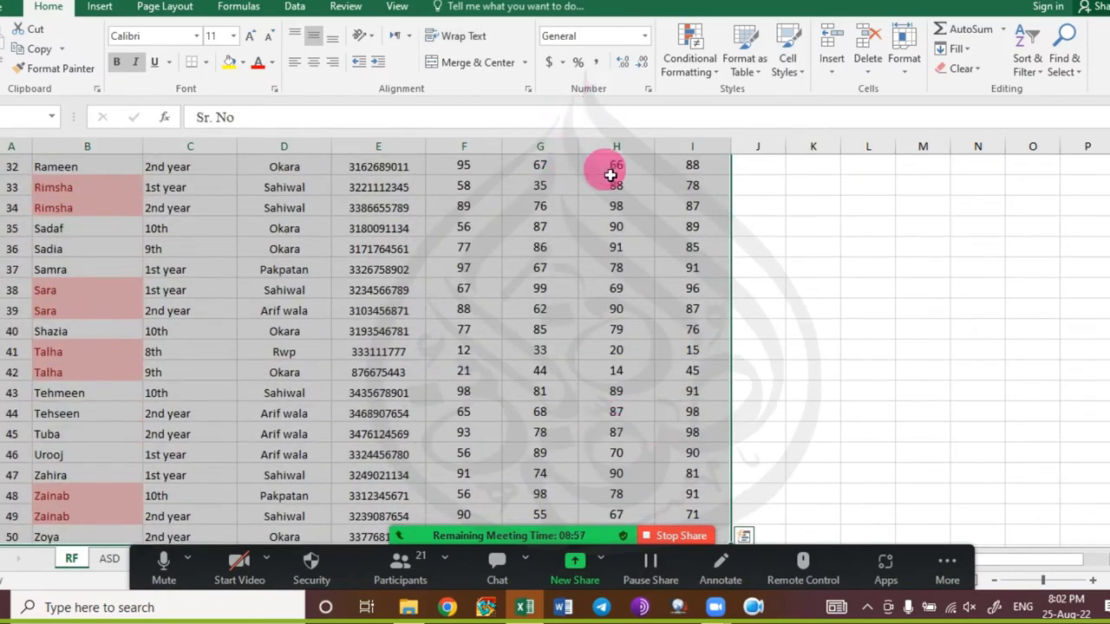
# Try Remove Duplicates with Name of the student and Class ticked, then cancel without removing anything.
pyautogui.click(295, 7)
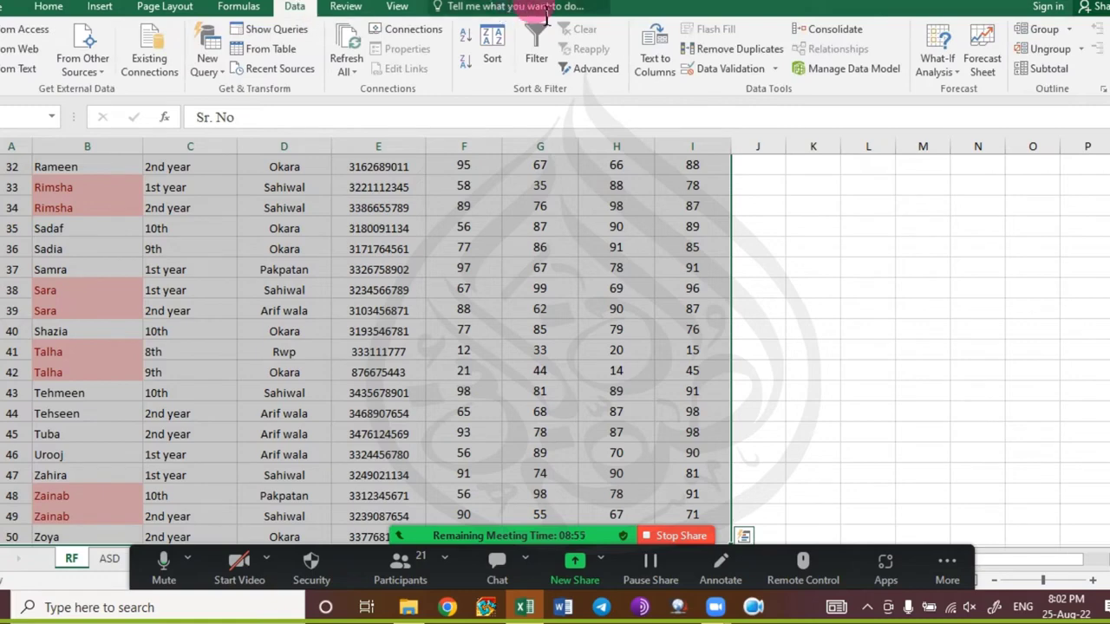
pyautogui.click(704, 48)
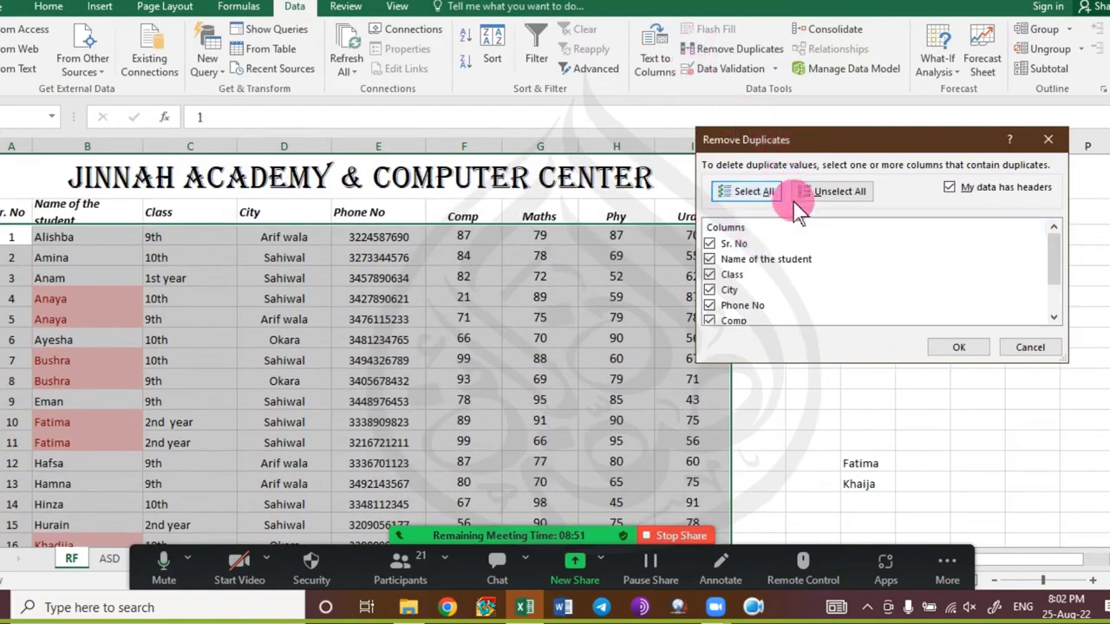
pyautogui.click(757, 258)
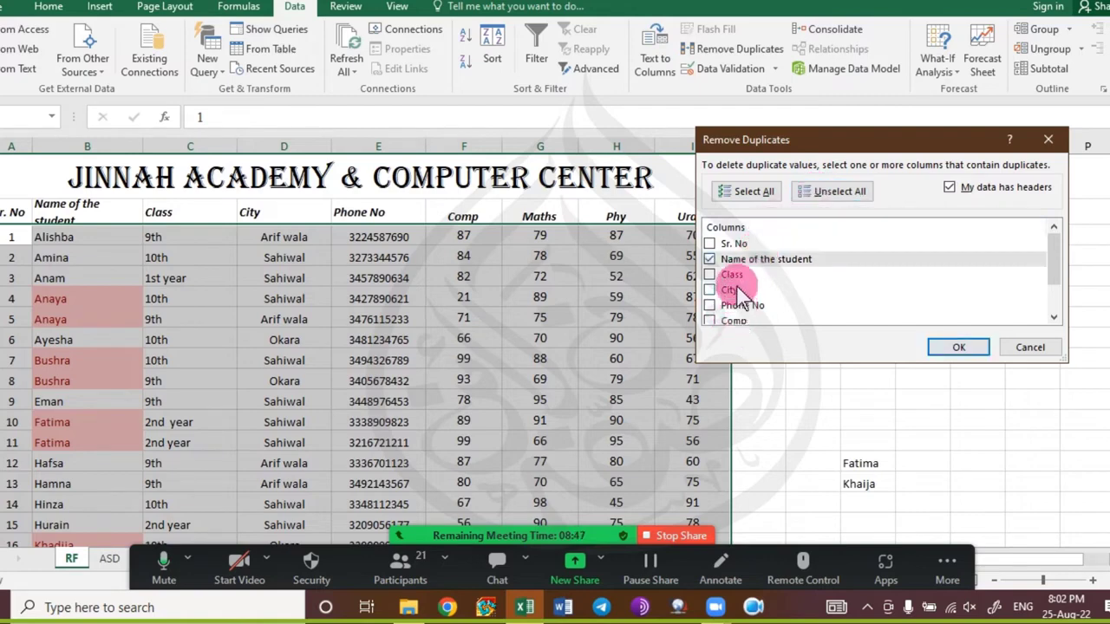
pyautogui.click(742, 276)
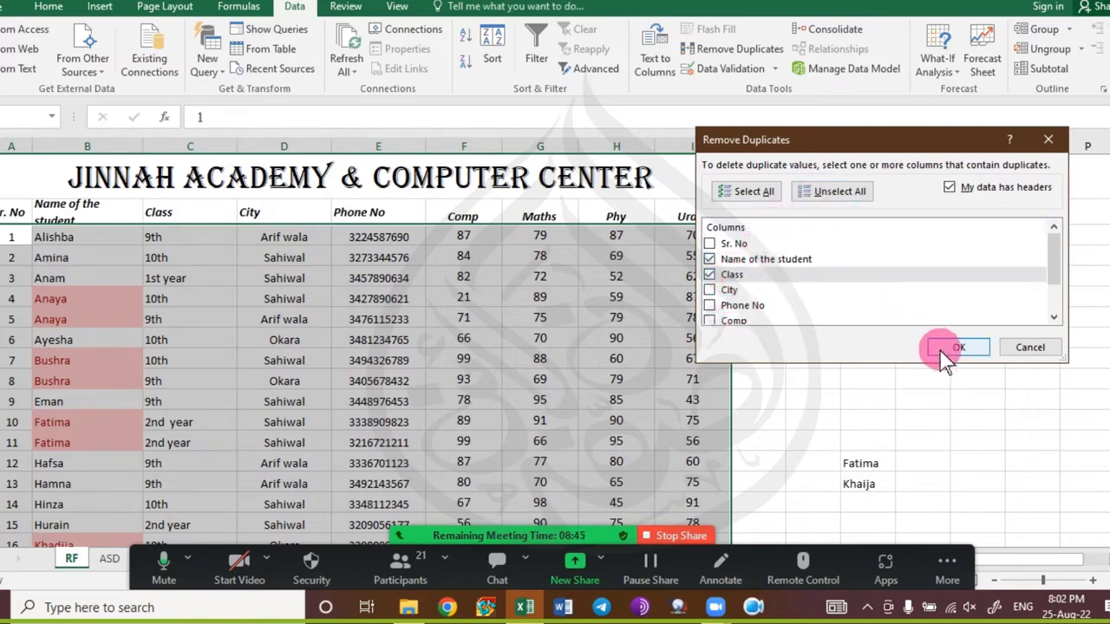
pyautogui.click(1029, 348)
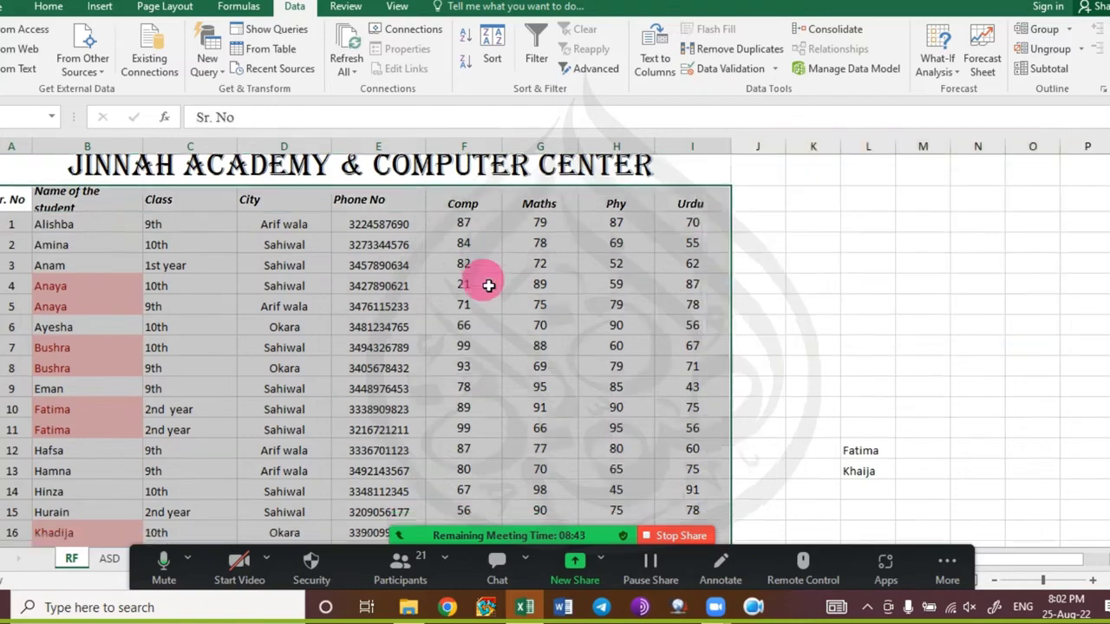
pyautogui.scroll(-15, 476, 297)
pyautogui.scroll(1, 475, 317)
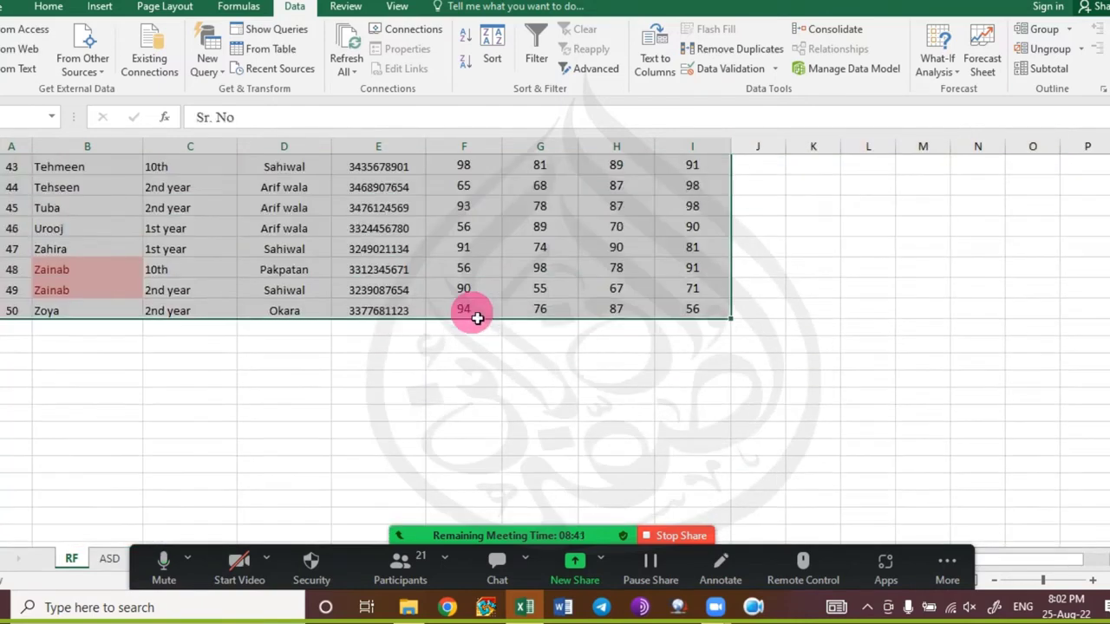
pyautogui.scroll(9, 468, 300)
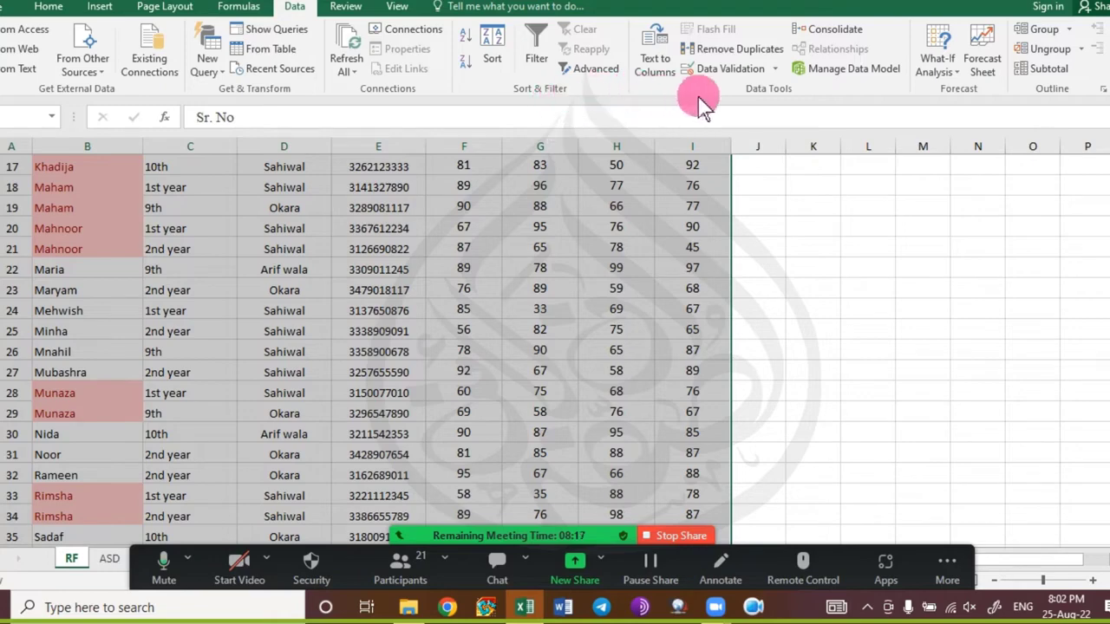
# Remove duplicates matching on Name of the student and Class, deleting 1 row and leaving 49.
pyautogui.click(778, 50)
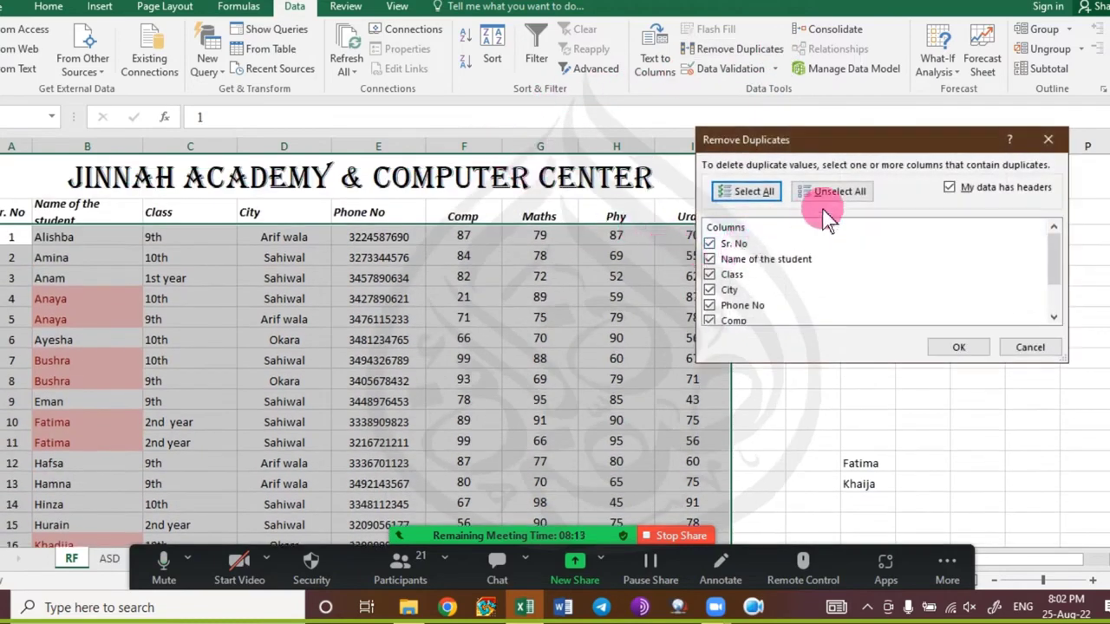
pyautogui.click(829, 193)
pyautogui.click(735, 258)
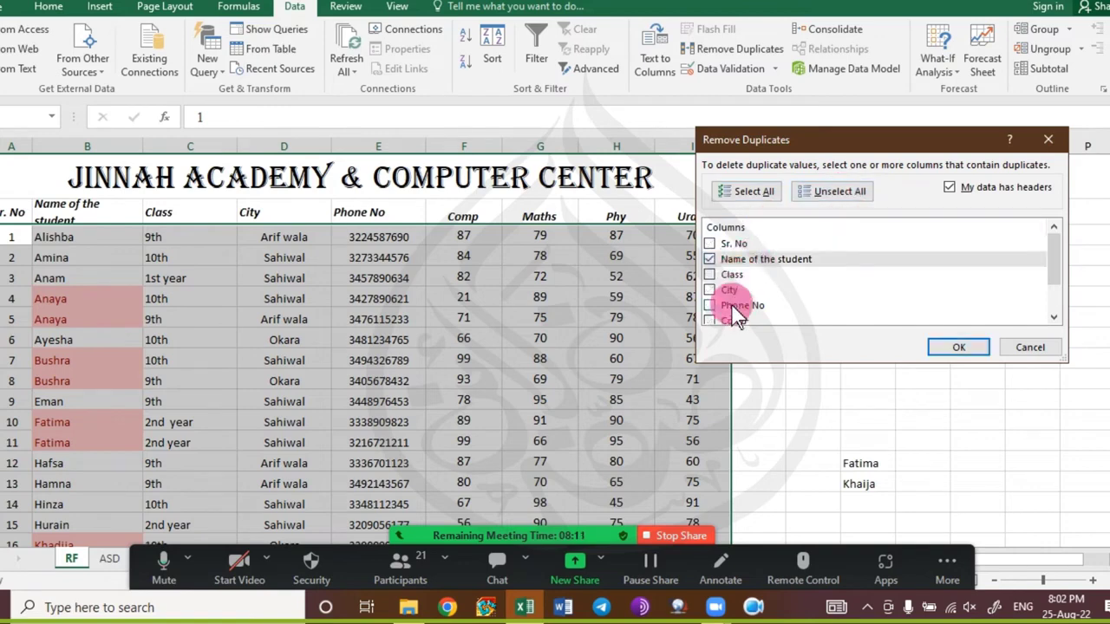
pyautogui.click(733, 274)
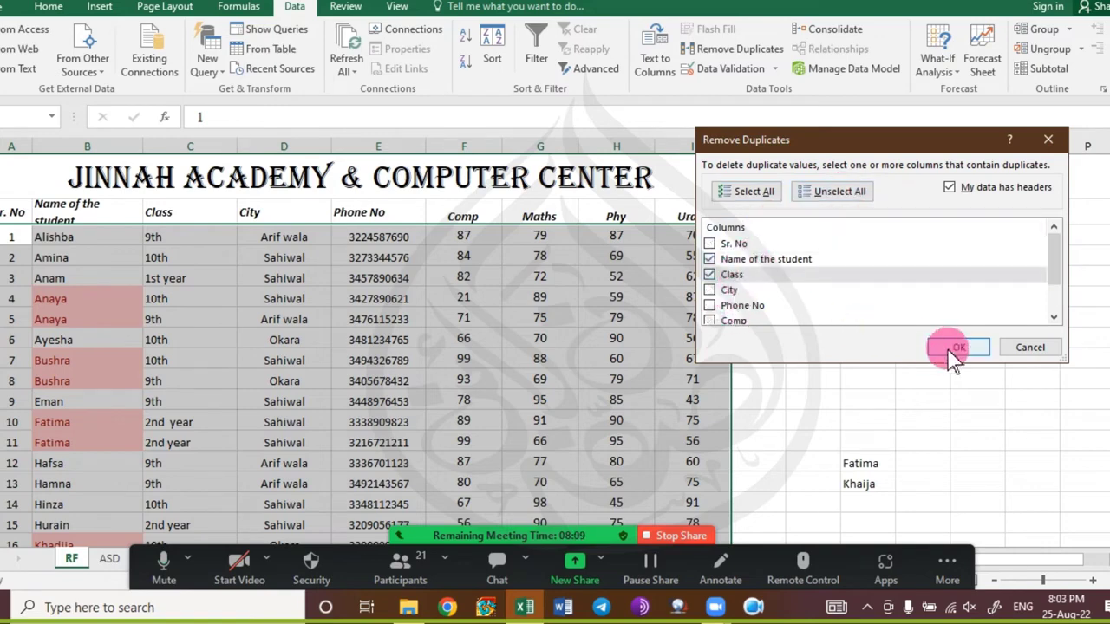
pyautogui.click(947, 348)
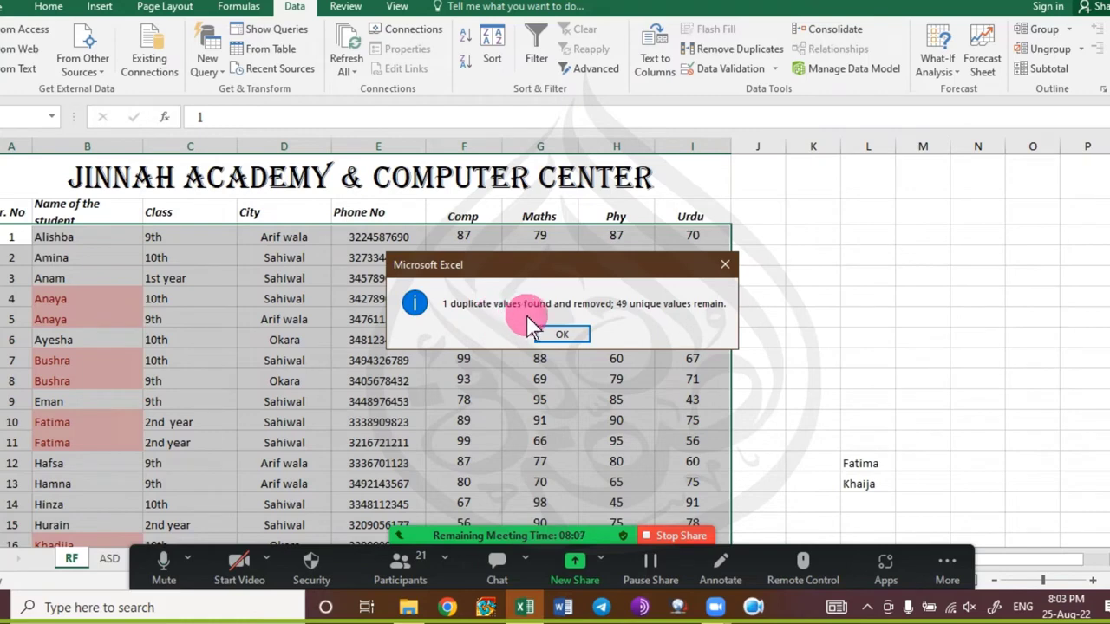
pyautogui.click(560, 337)
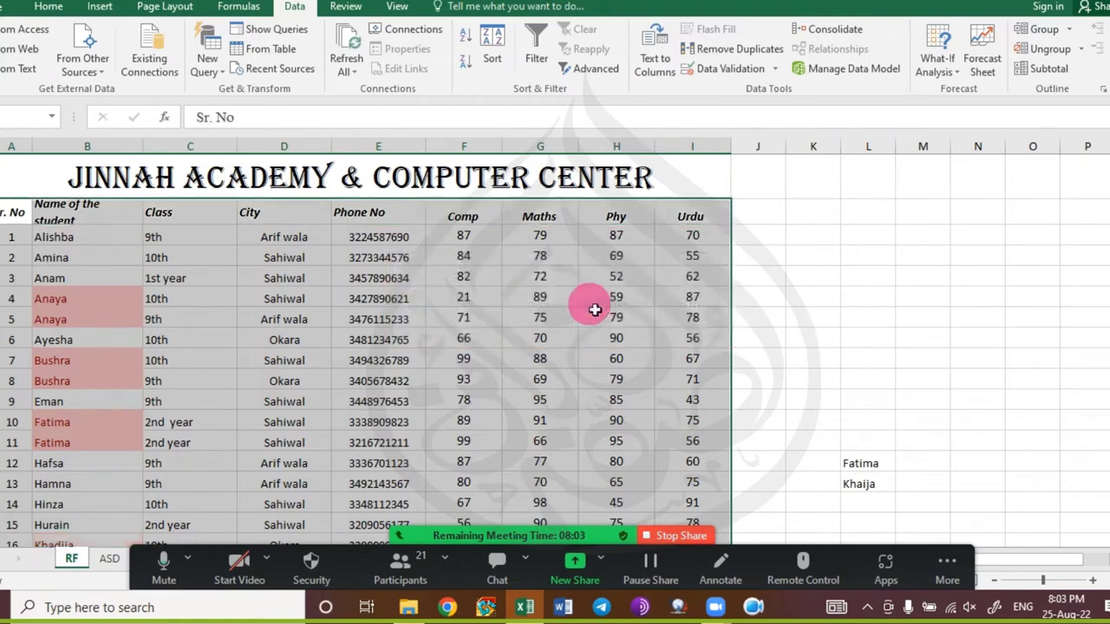
# Review the deduplicated sheet and clear the table-wide selection.
pyautogui.scroll(-5, 194, 363)
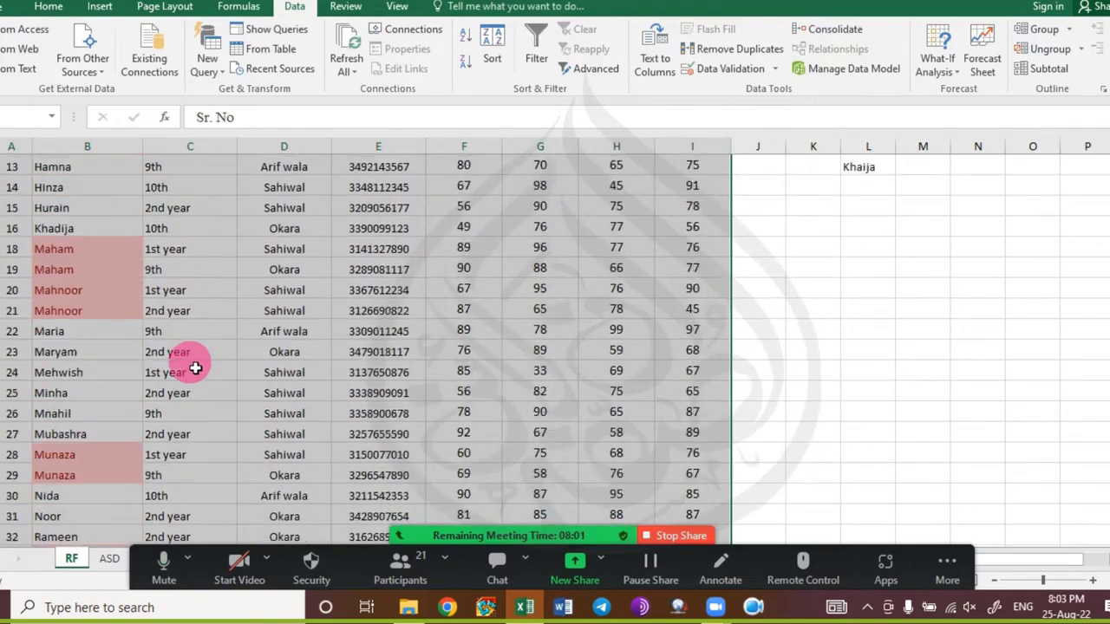
pyautogui.scroll(-4, 196, 368)
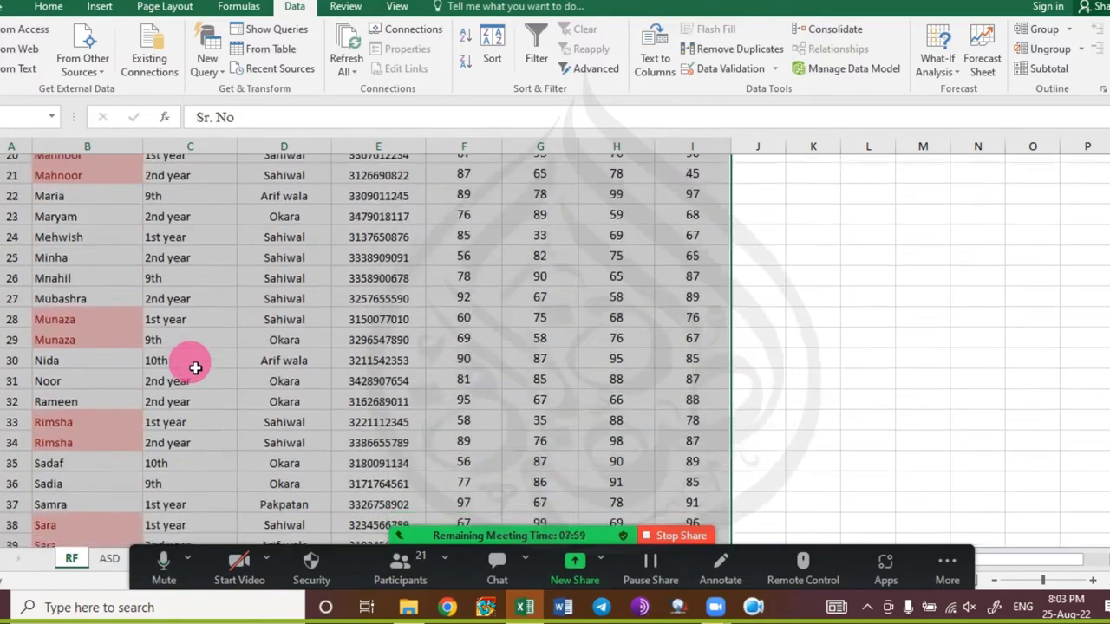
pyautogui.scroll(-3, 196, 368)
pyautogui.scroll(6, 196, 368)
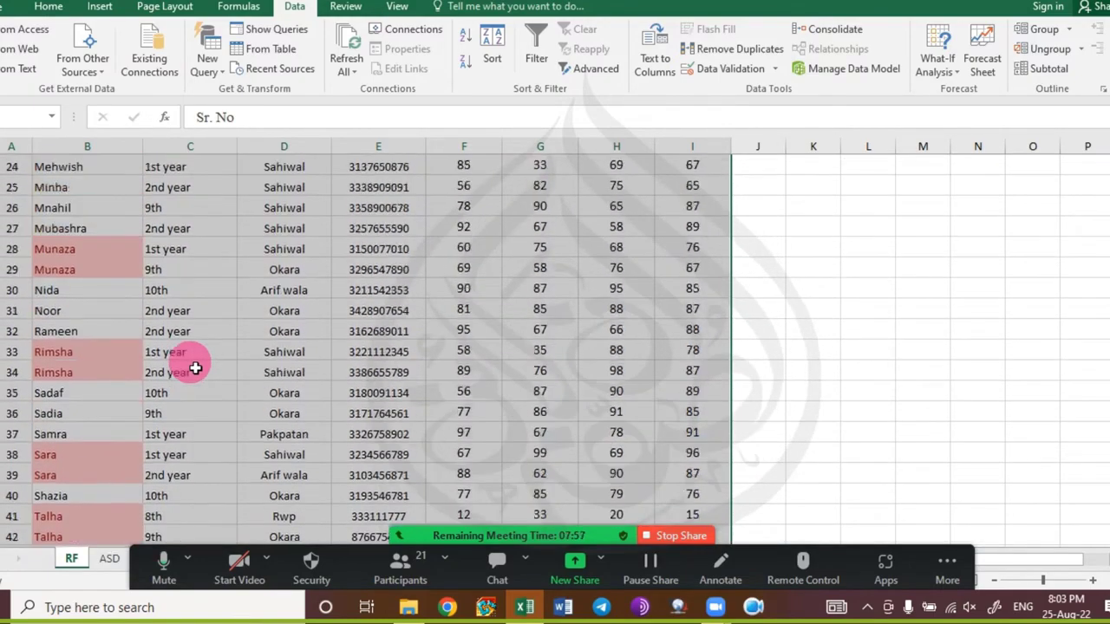
pyautogui.scroll(6, 195, 368)
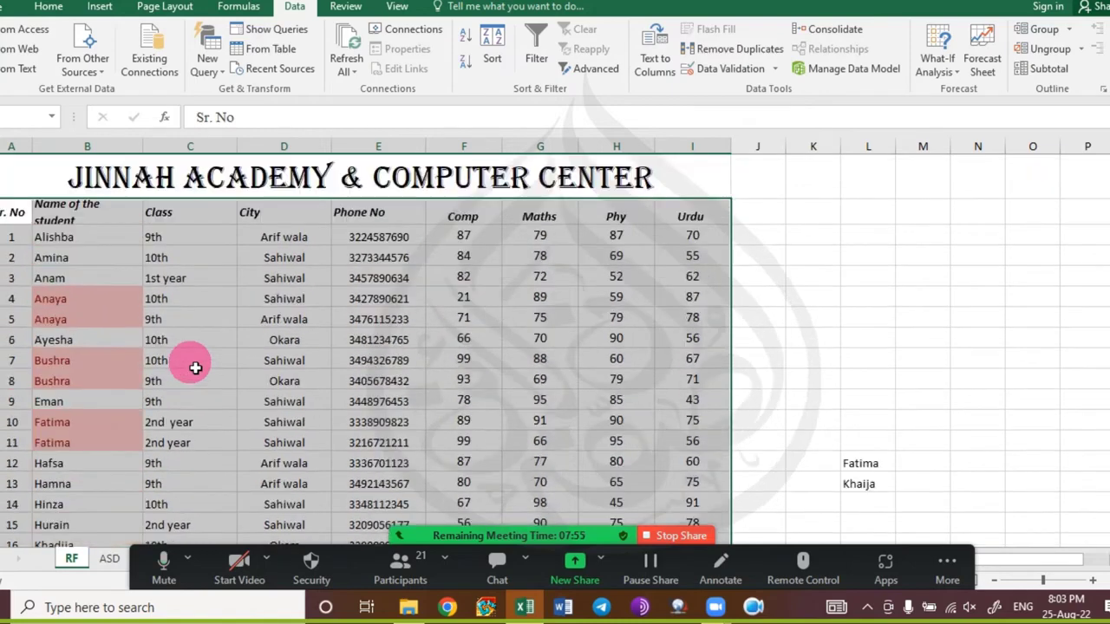
pyautogui.click(212, 441)
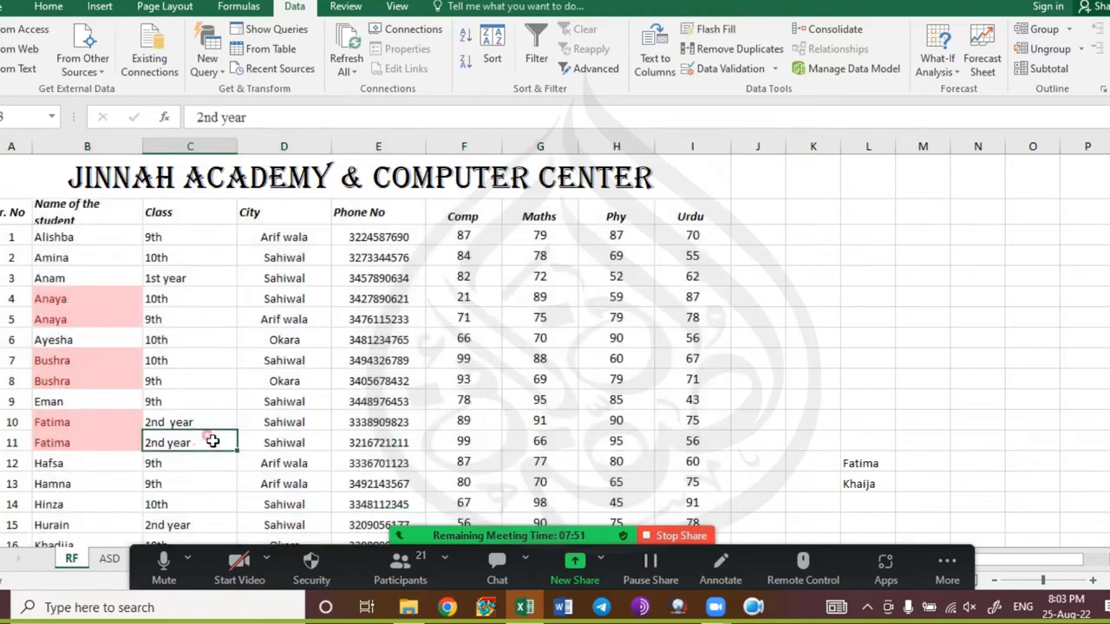
pyautogui.click(659, 386)
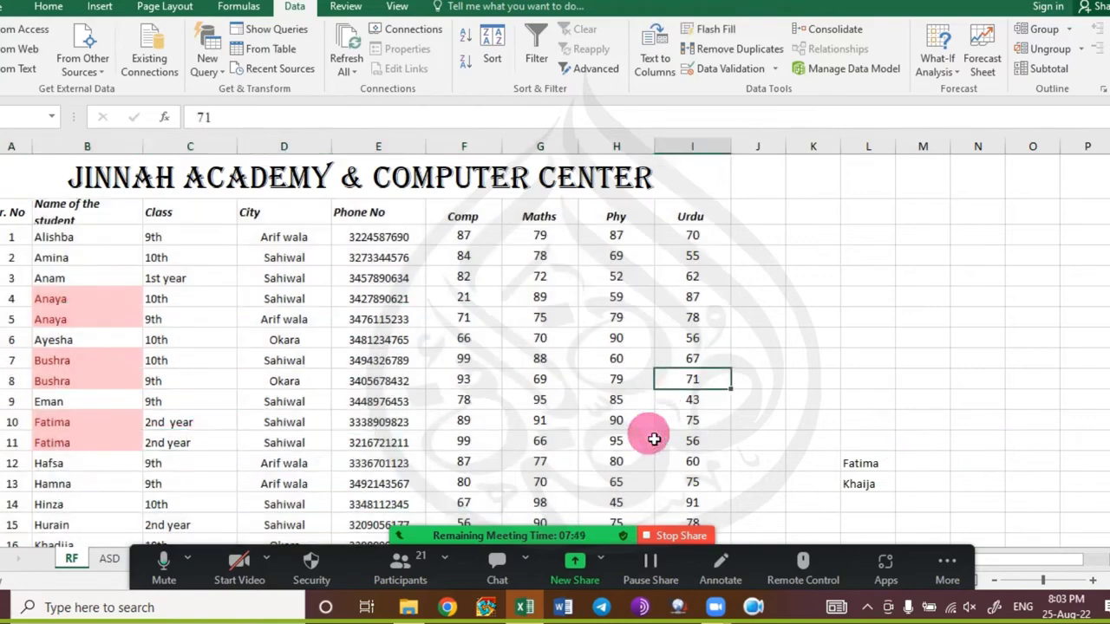
# Scroll through the student list again, then open the meeting chat window.
pyautogui.scroll(-3, 199, 429)
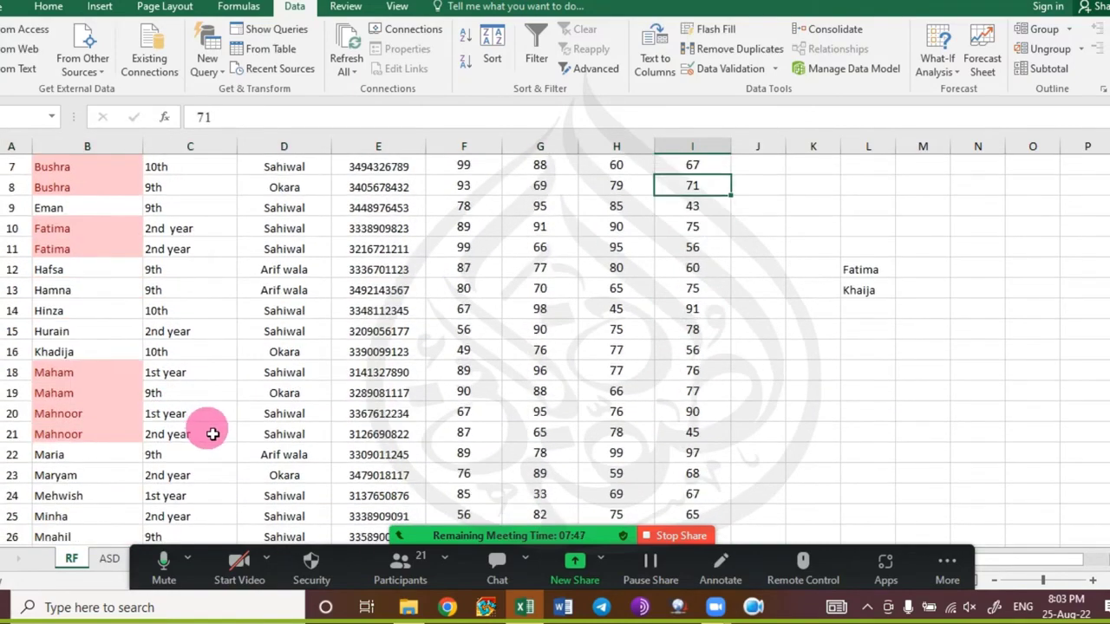
pyautogui.scroll(-2, 212, 434)
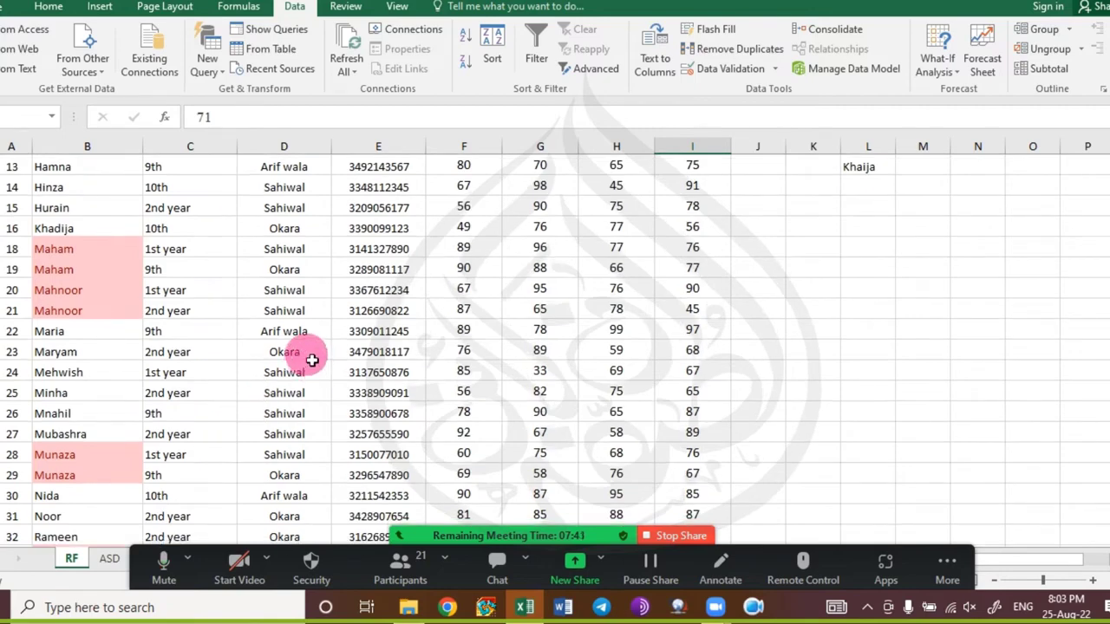
pyautogui.scroll(5, 312, 357)
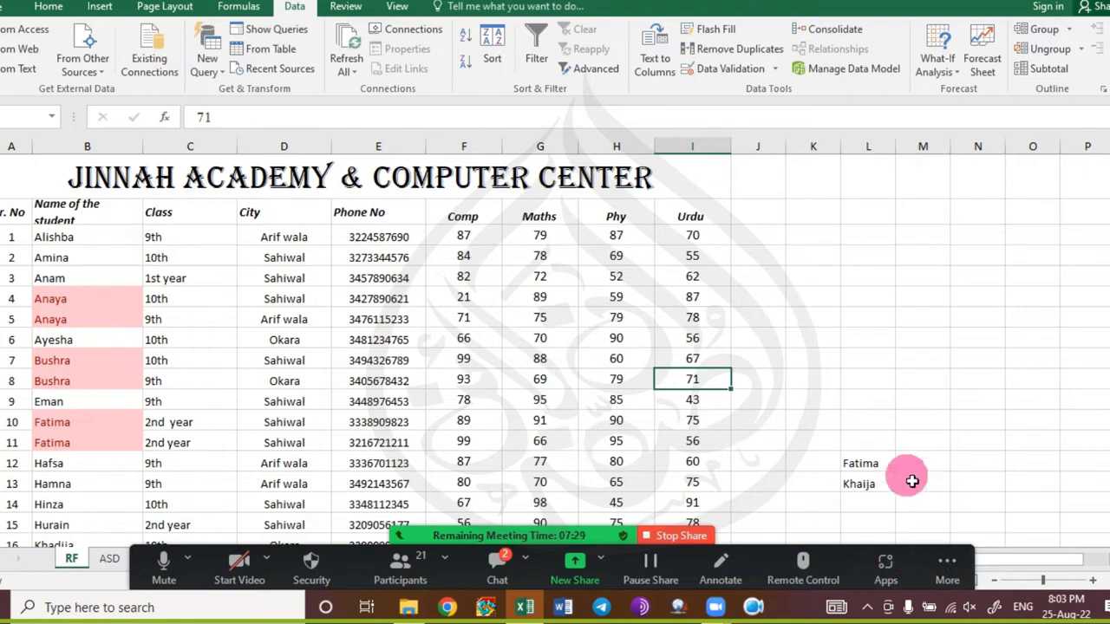
pyautogui.scroll(-2, 100, 382)
pyautogui.scroll(-5, 104, 387)
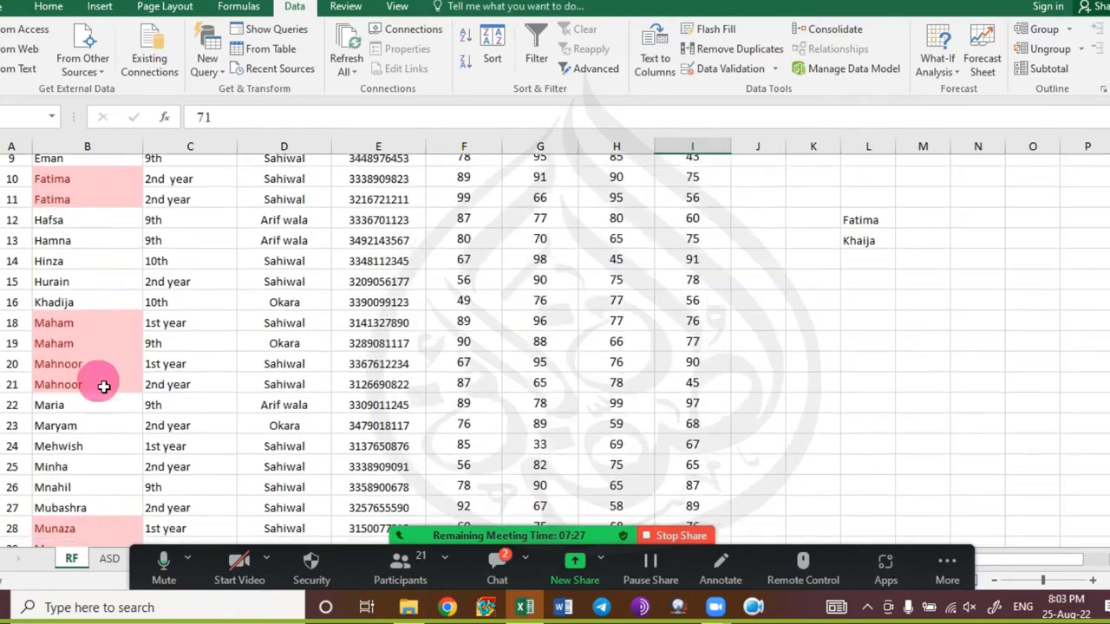
pyautogui.scroll(-1, 105, 418)
pyautogui.scroll(-3, 104, 418)
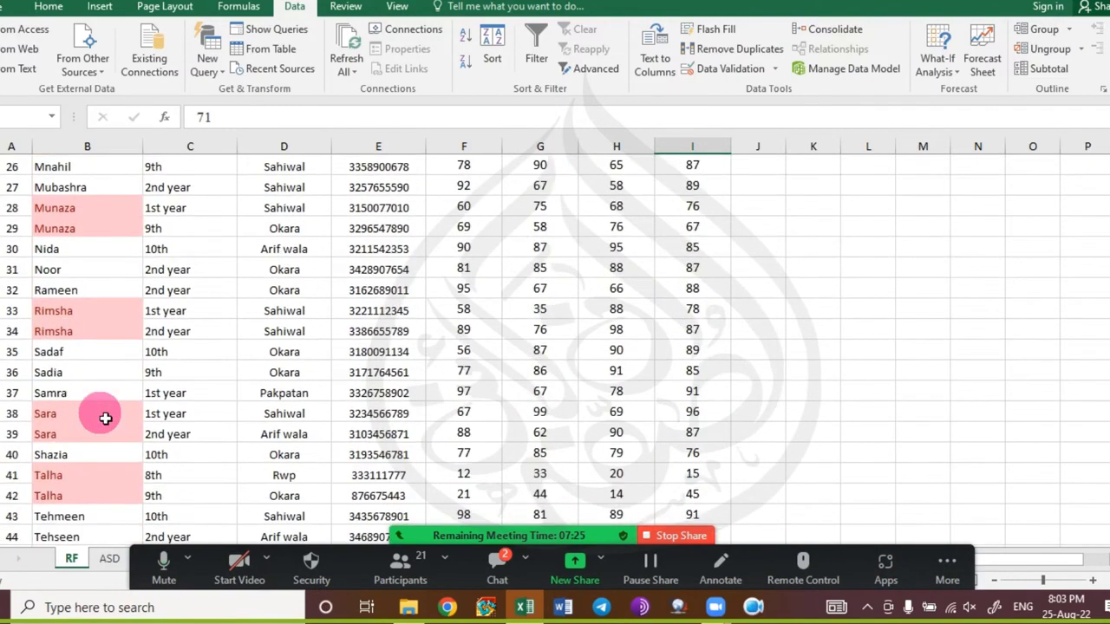
pyautogui.scroll(10, 714, 466)
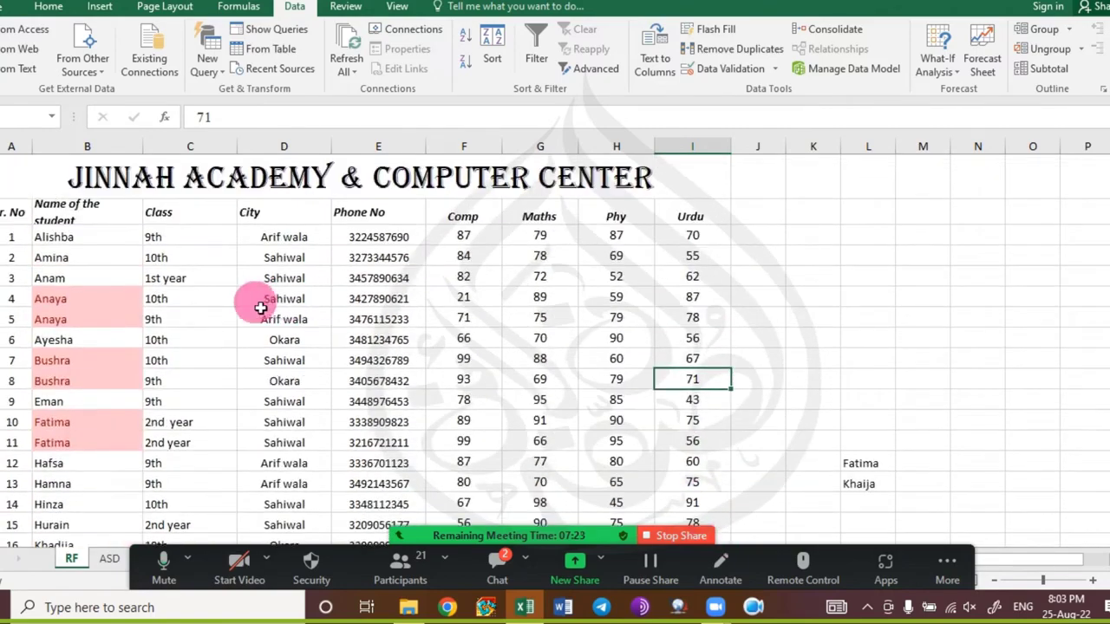
pyautogui.click(496, 565)
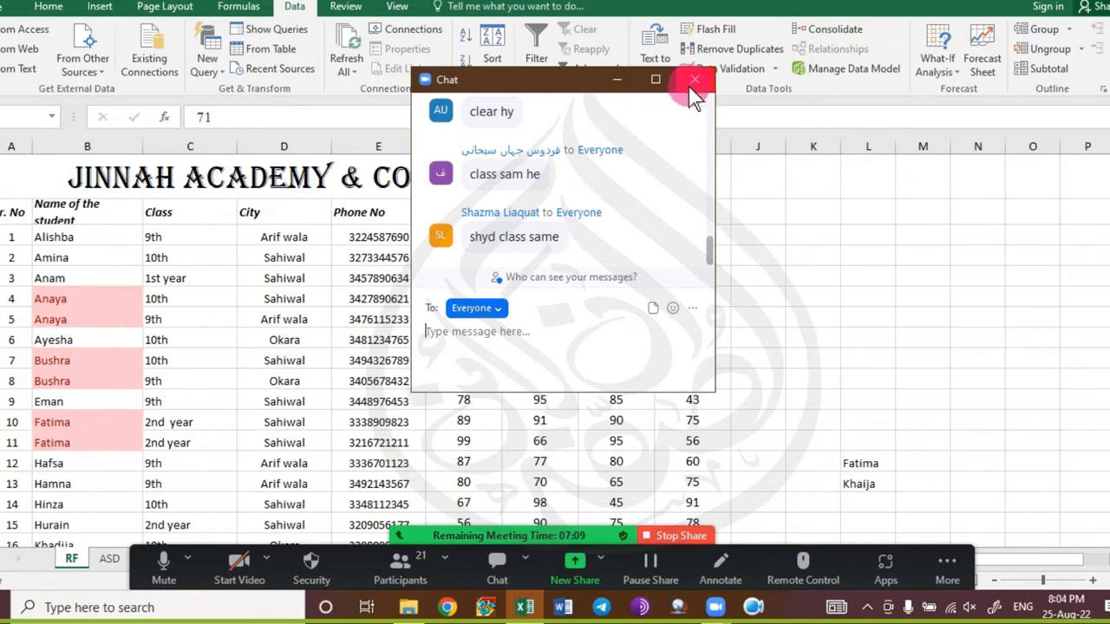
# Close the meeting chat, select the whole sheet with Ctrl+A and scroll through the data.
pyautogui.click(691, 84)
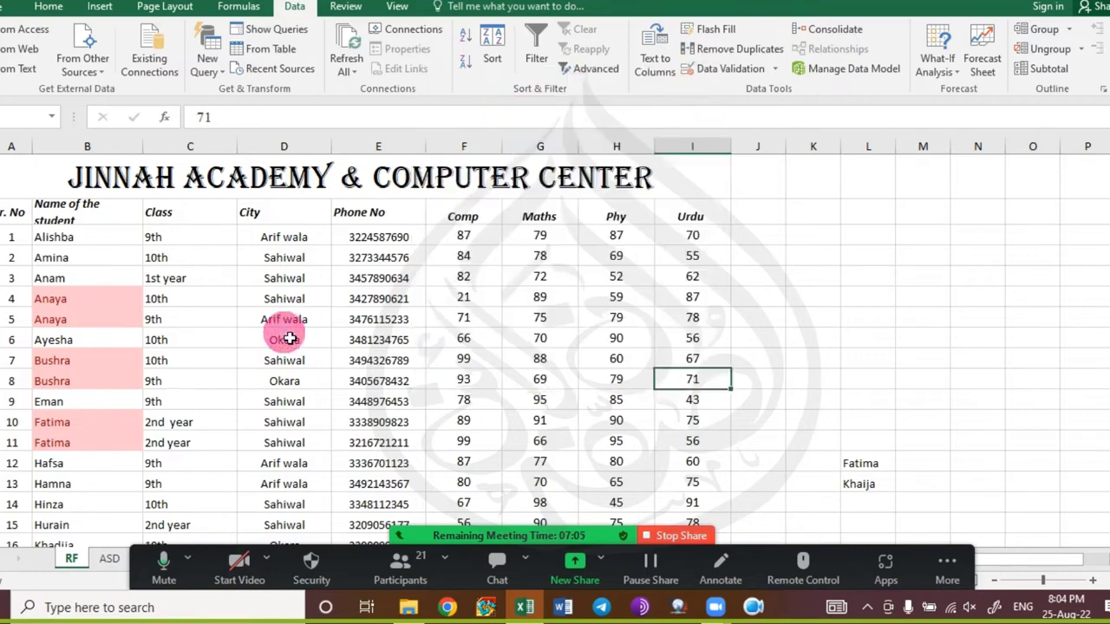
pyautogui.hotkey('ctrl', 'a')
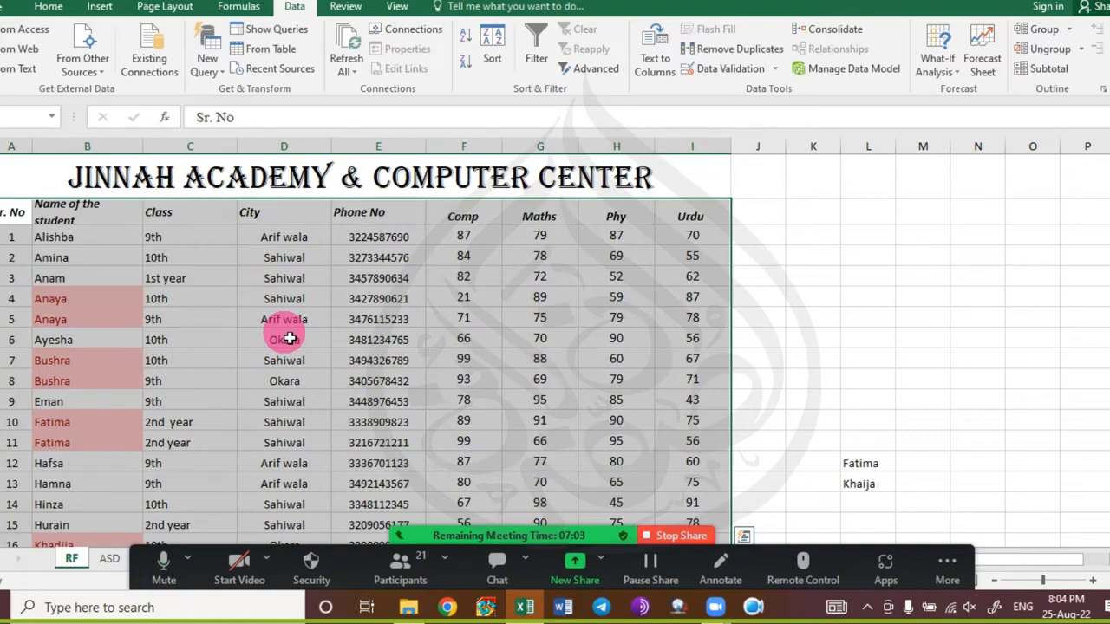
pyautogui.hotkey('ctrl', 'q')
pyautogui.scroll(-15, 235, 338)
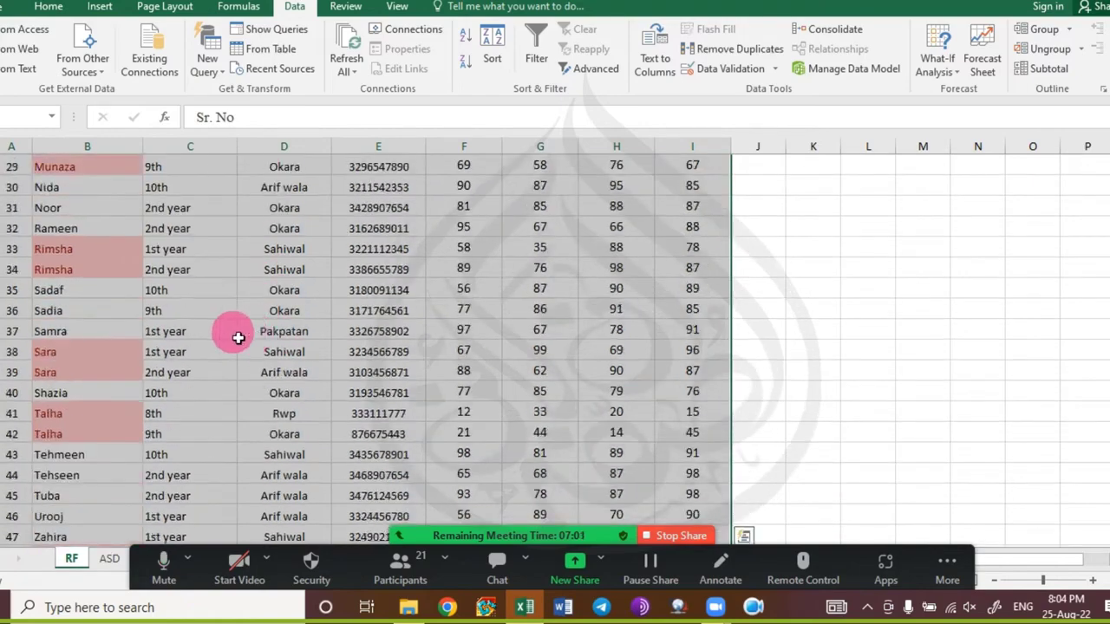
pyautogui.scroll(13, 124, 373)
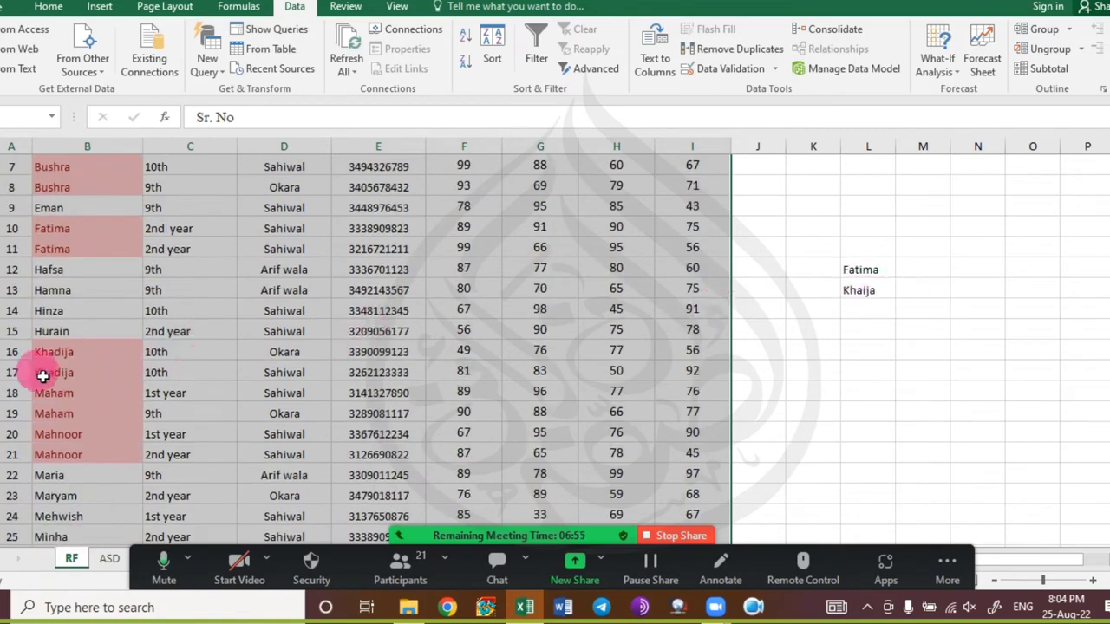
# Clear the selection and compare the highlighted Khadija and Anaya names with their classes.
pyautogui.click(216, 384)
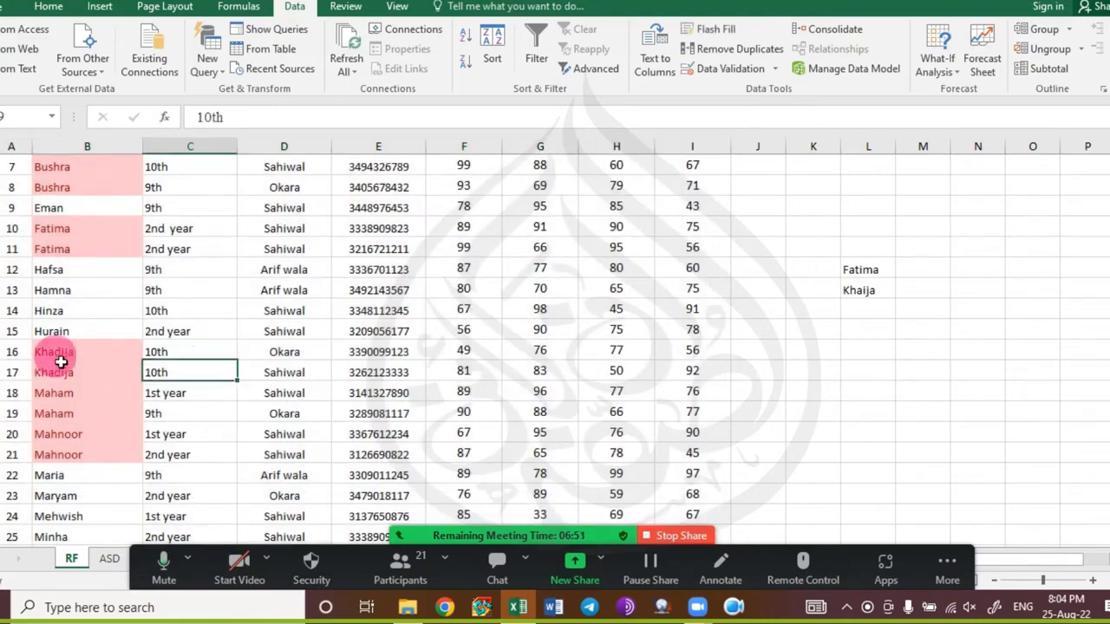
pyautogui.moveTo(57, 361); pyautogui.dragTo(260, 365)
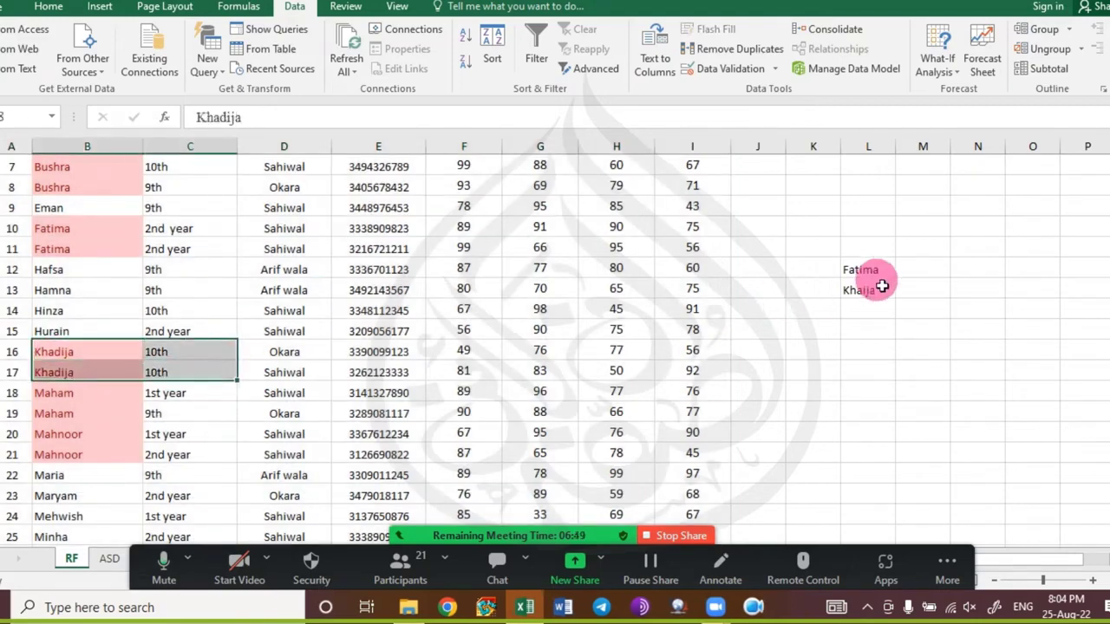
pyautogui.click(850, 273)
pyautogui.scroll(2, 40, 355)
pyautogui.moveTo(40, 352); pyautogui.dragTo(210, 367)
pyautogui.scroll(1, 61, 315)
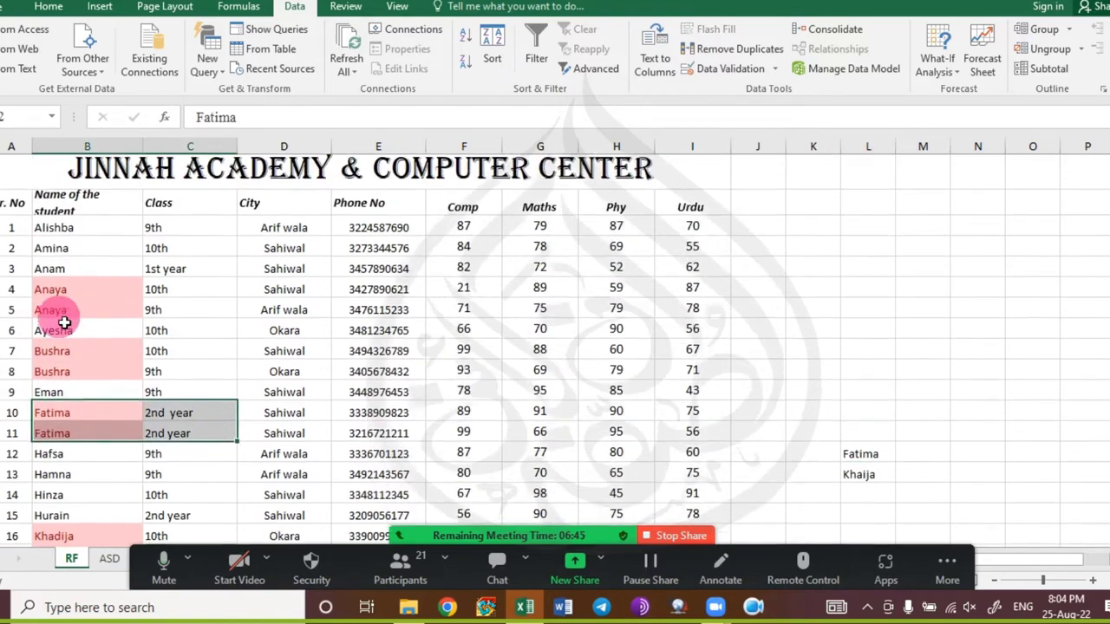
pyautogui.moveTo(110, 291); pyautogui.dragTo(230, 326)
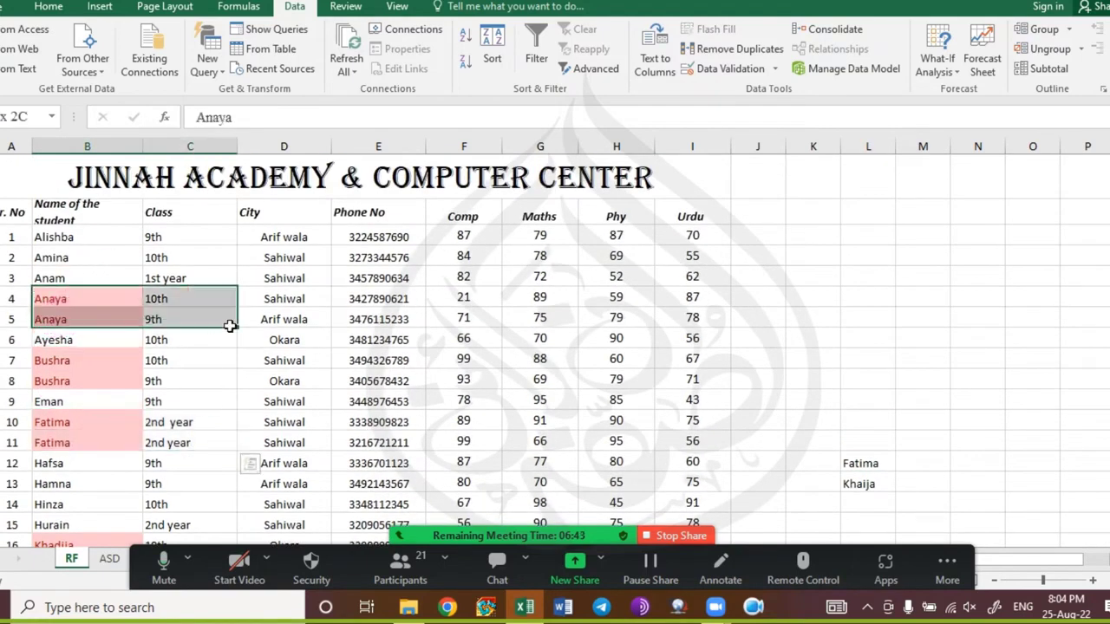
# Check the Khadija, Maham, Mahnoor, Rimsha and Talha duplicate pairs' names and classes.
pyautogui.moveTo(125, 362); pyautogui.dragTo(181, 382)
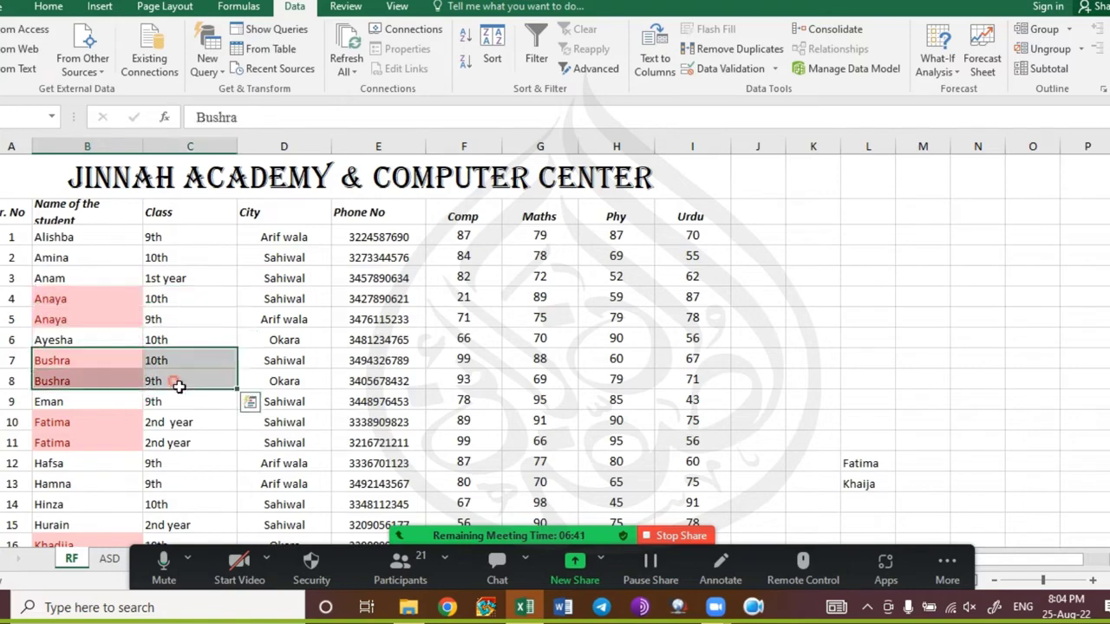
pyautogui.scroll(-2, 86, 420)
pyautogui.moveTo(104, 355); pyautogui.dragTo(169, 369)
pyautogui.moveTo(100, 393); pyautogui.dragTo(174, 415)
pyautogui.moveTo(69, 448); pyautogui.dragTo(164, 460)
pyautogui.scroll(-5, 165, 459)
pyautogui.moveTo(110, 273); pyautogui.dragTo(162, 290)
pyautogui.moveTo(83, 388); pyautogui.dragTo(172, 386)
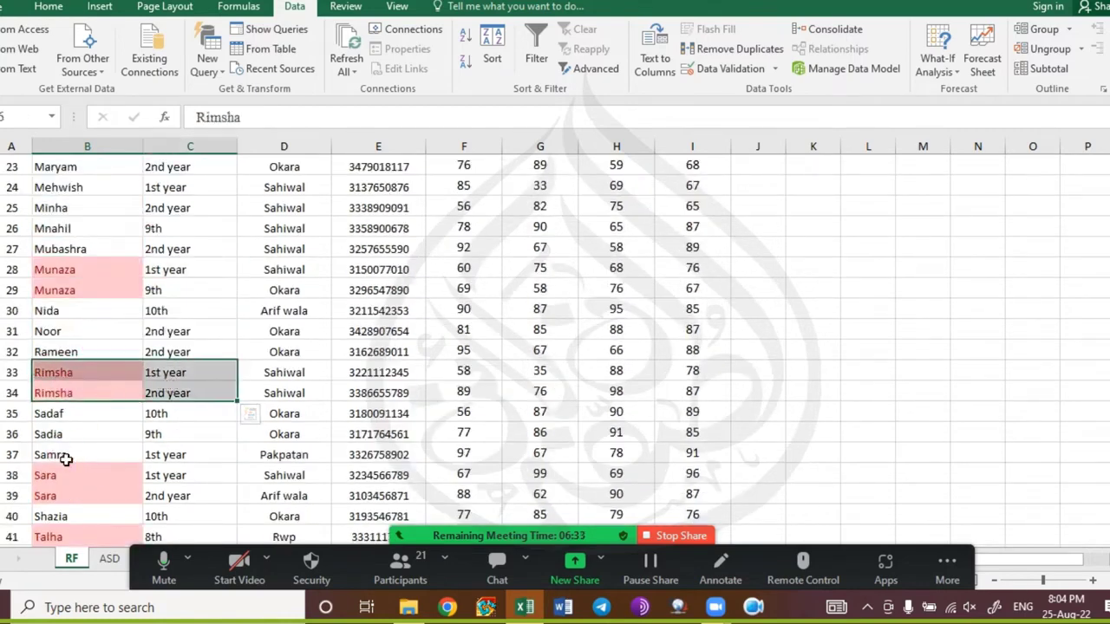
pyautogui.scroll(-2, 65, 460)
pyautogui.moveTo(109, 354); pyautogui.dragTo(160, 373)
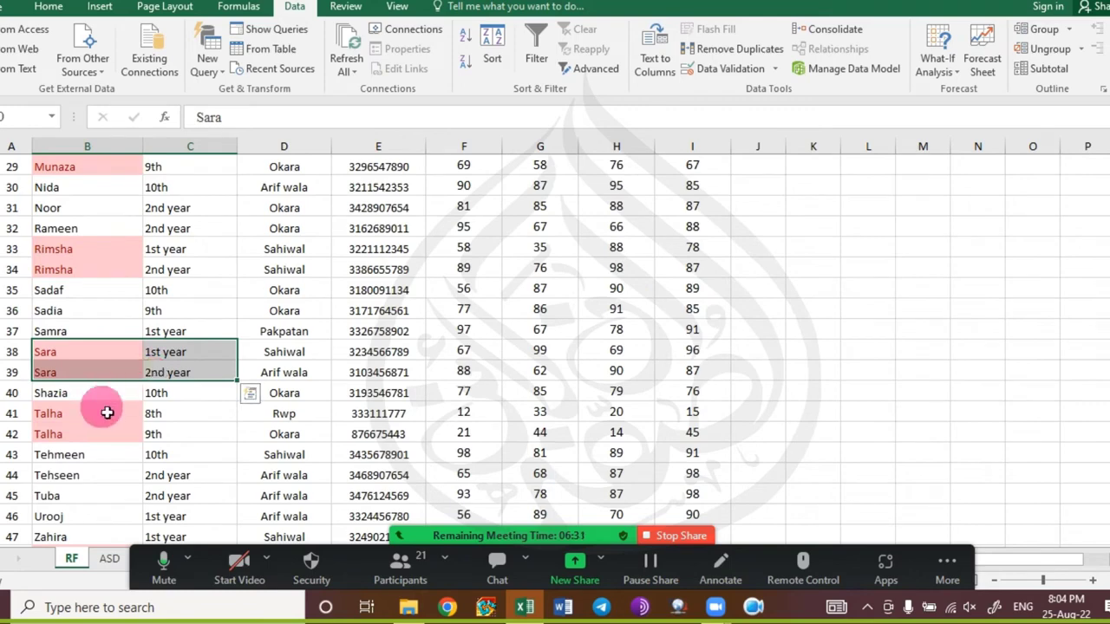
pyautogui.moveTo(106, 413); pyautogui.dragTo(165, 431)
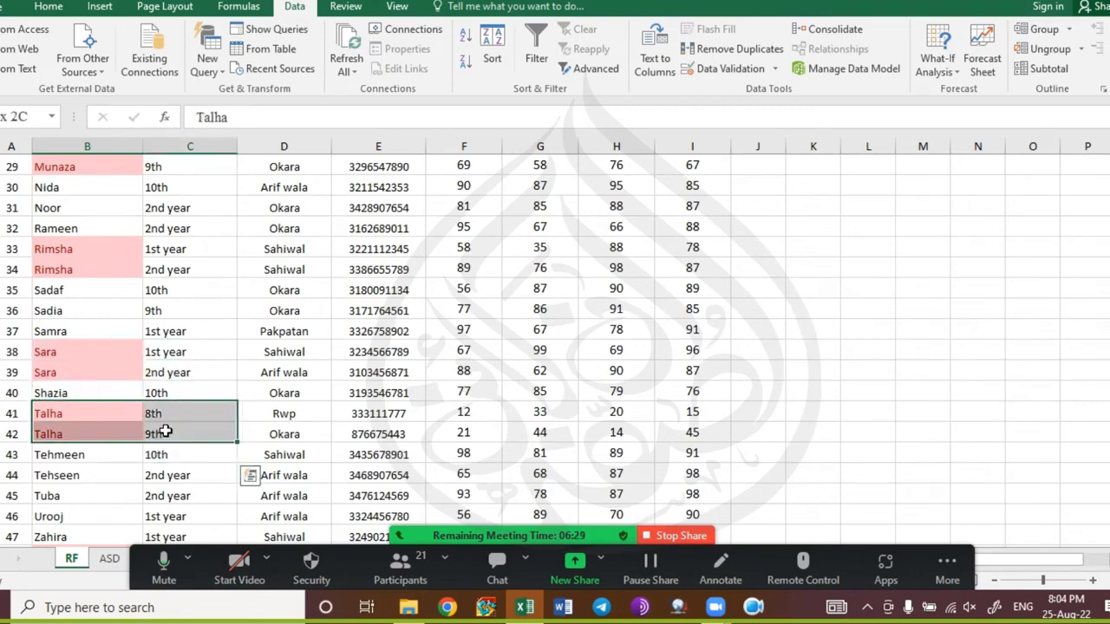
# Check both Zainab rows' names and classes, then open the meeting chat.
pyautogui.scroll(-5, 84, 445)
pyautogui.scroll(1, 77, 428)
pyautogui.click(124, 318)
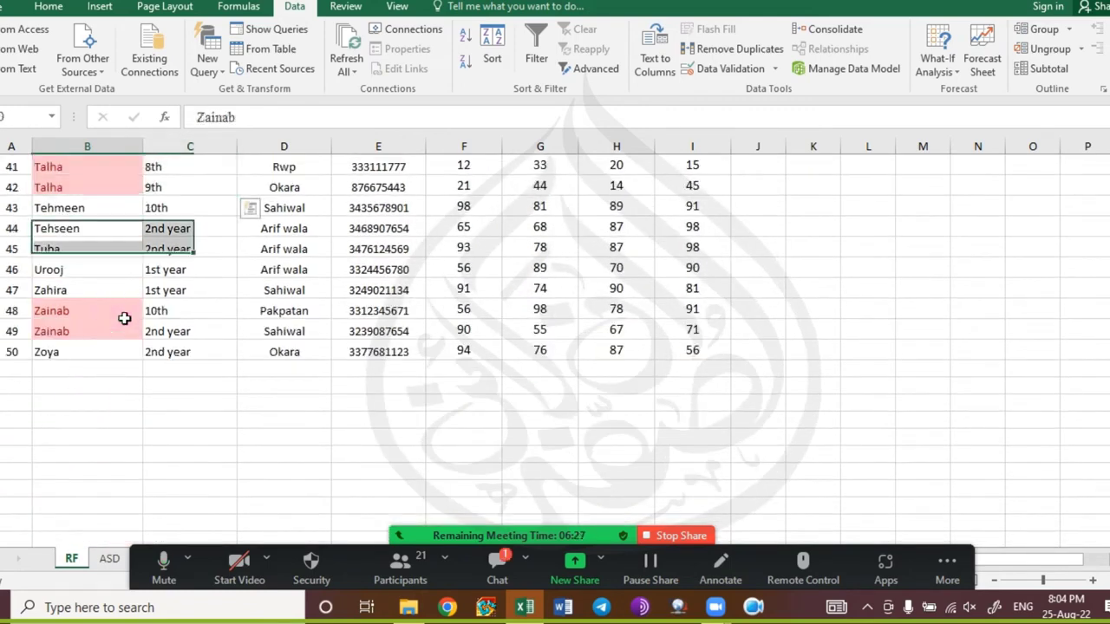
pyautogui.moveTo(124, 318); pyautogui.dragTo(174, 335)
pyautogui.click(502, 564)
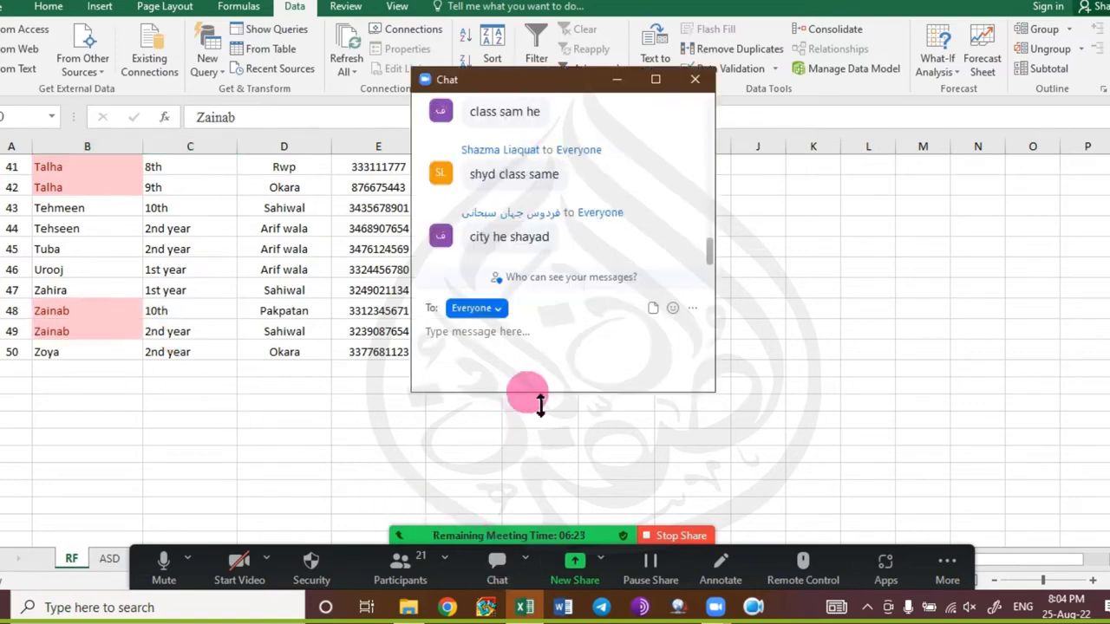
# Close the Zoom chat window and scroll the marks sheet back up to its title row.
pyautogui.click(695, 81)
pyautogui.scroll(10, 80, 321)
pyautogui.scroll(4, 80, 322)
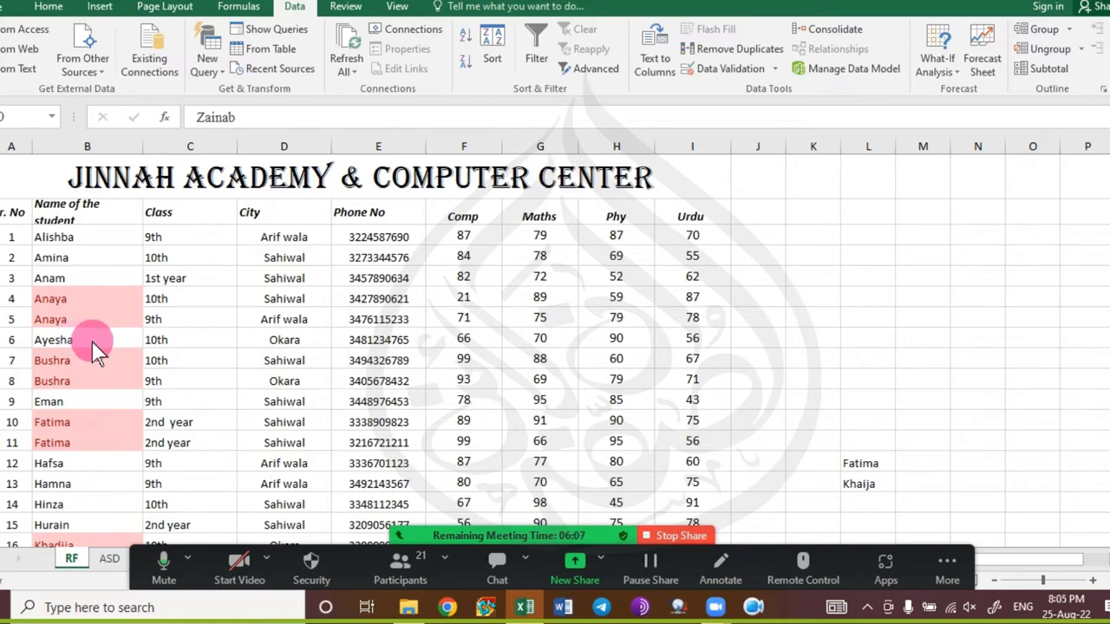
# Select the whole student marks table, starting from the Name of the student header, with Ctrl+A.
pyautogui.click(74, 219)
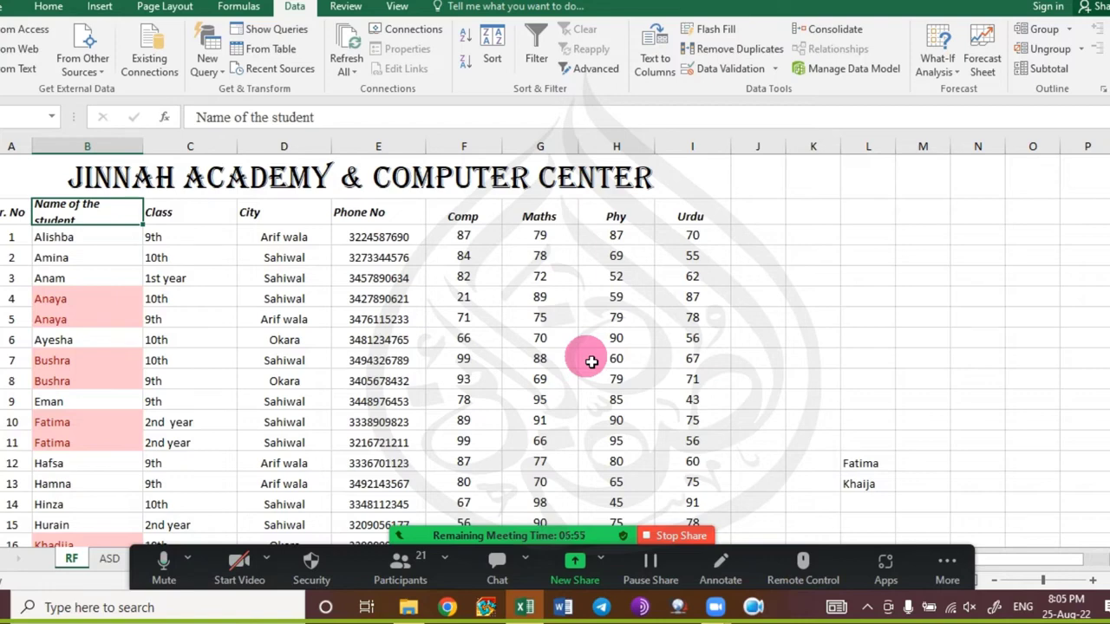
pyautogui.hotkey('ctrl', 'a')
pyautogui.scroll(-10, 591, 361)
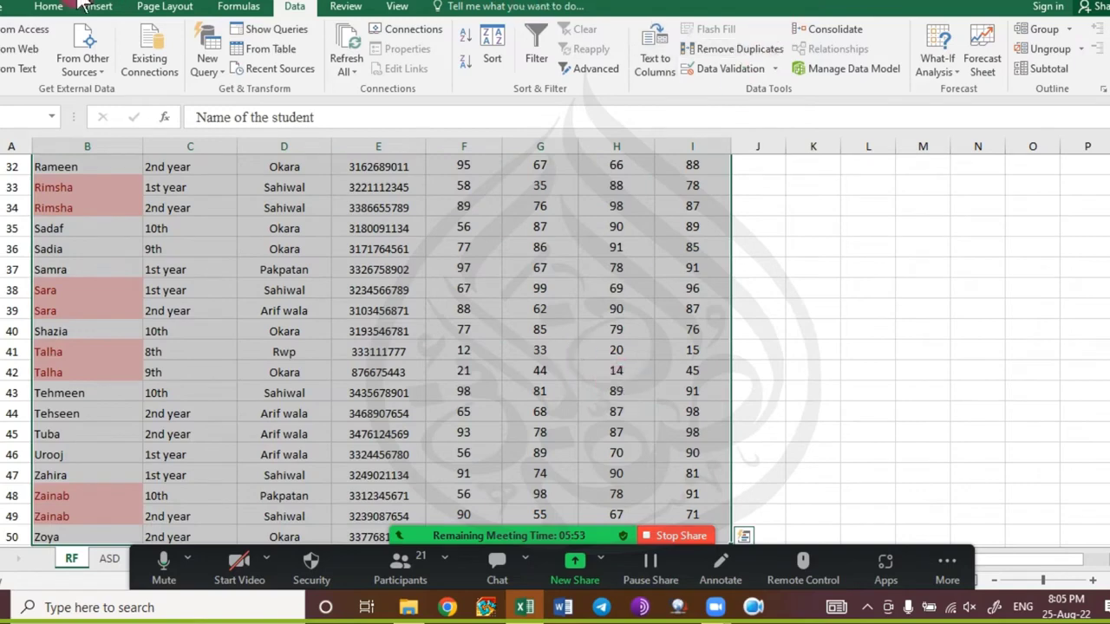
pyautogui.click(49, 6)
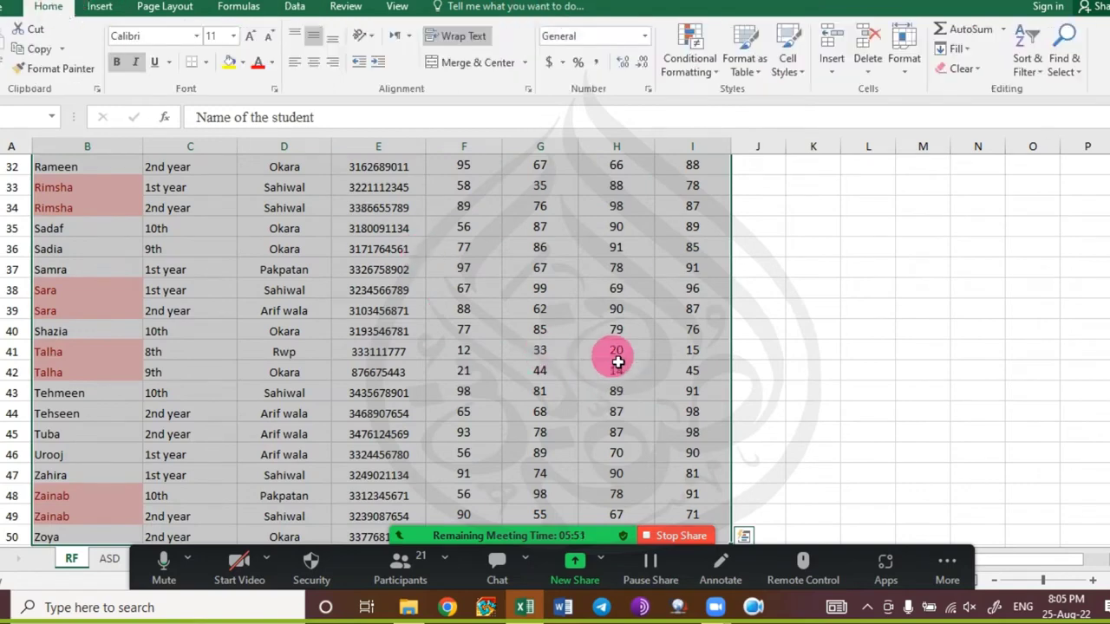
pyautogui.scroll(10, 616, 362)
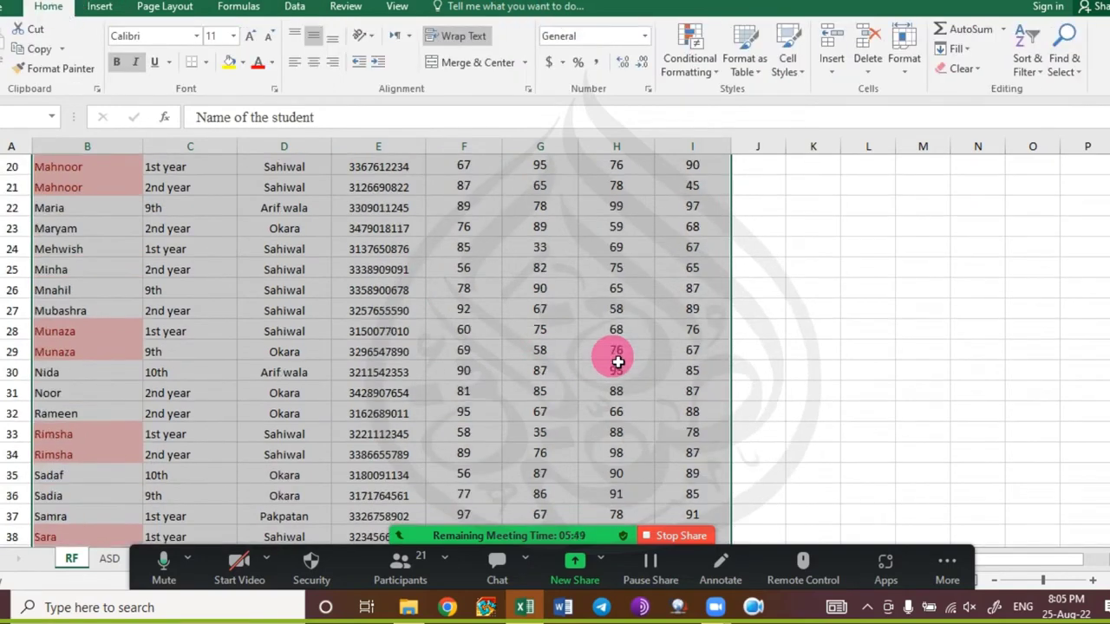
# Remove rows duplicated on Name of the student and Class, leaving 49 unique records.
pyautogui.click(295, 6)
pyautogui.click(731, 49)
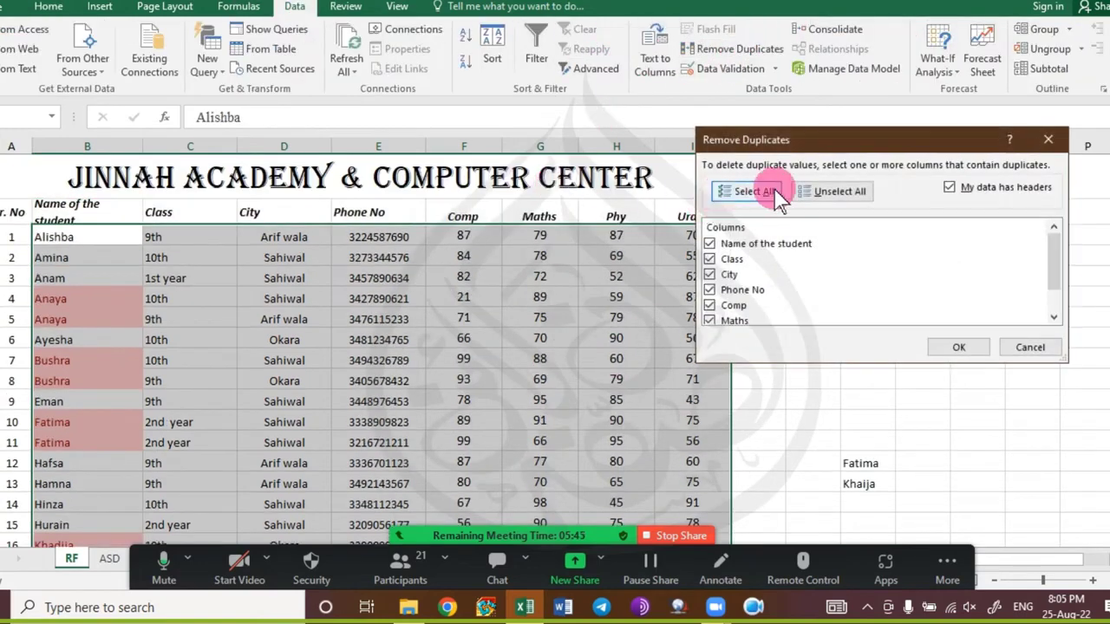
pyautogui.click(849, 194)
pyautogui.click(768, 244)
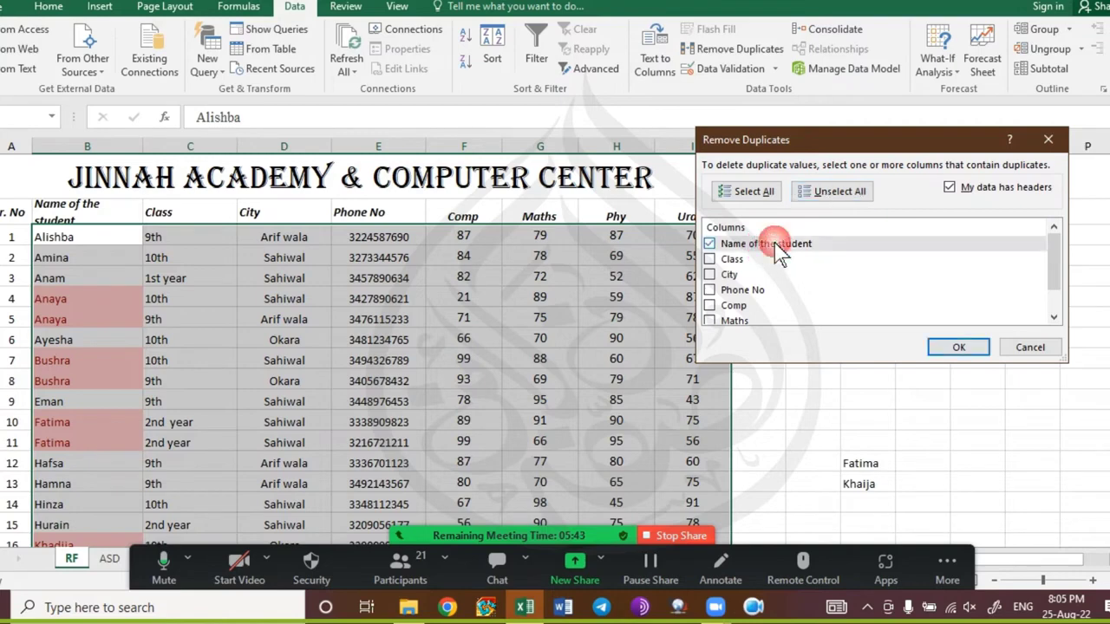
pyautogui.click(733, 259)
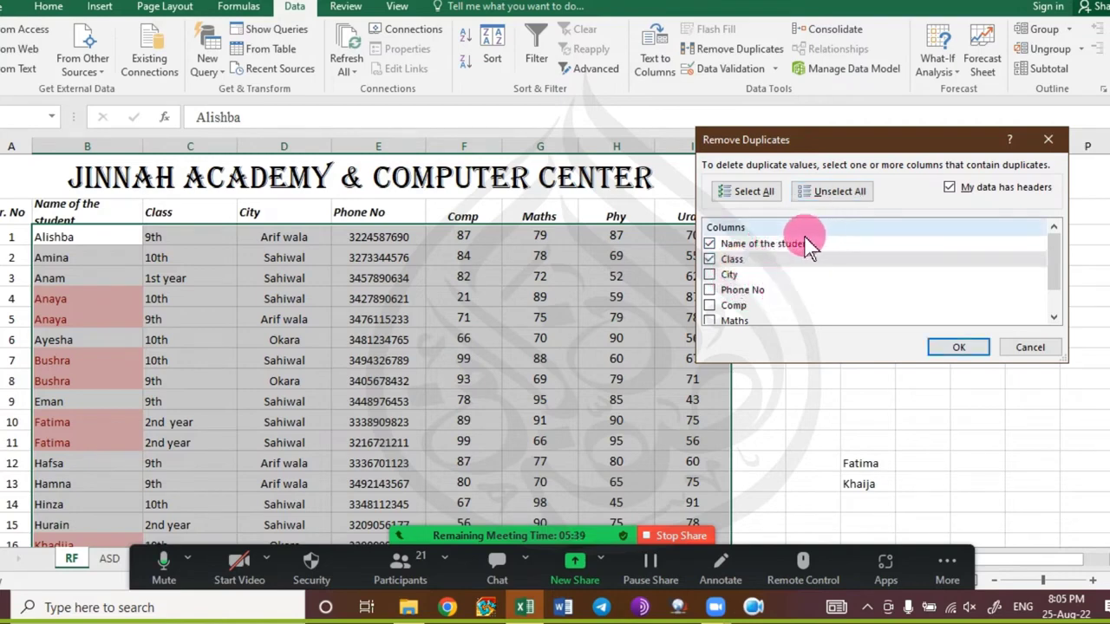
pyautogui.click(954, 348)
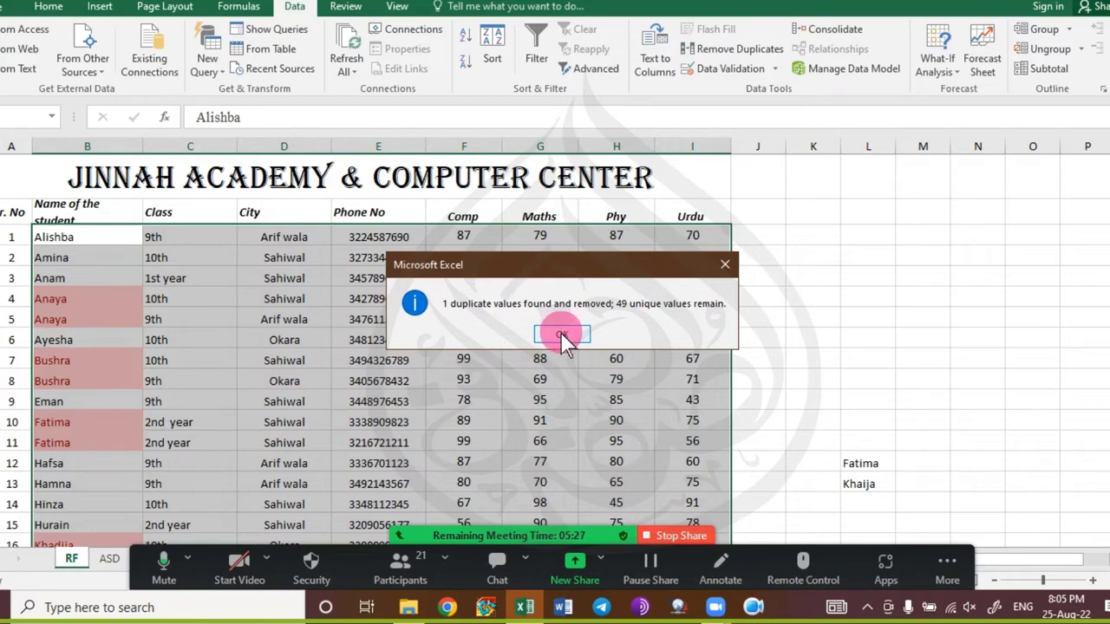
pyautogui.click(562, 337)
pyautogui.click(418, 382)
pyautogui.scroll(-3, 407, 377)
pyautogui.scroll(1, 412, 376)
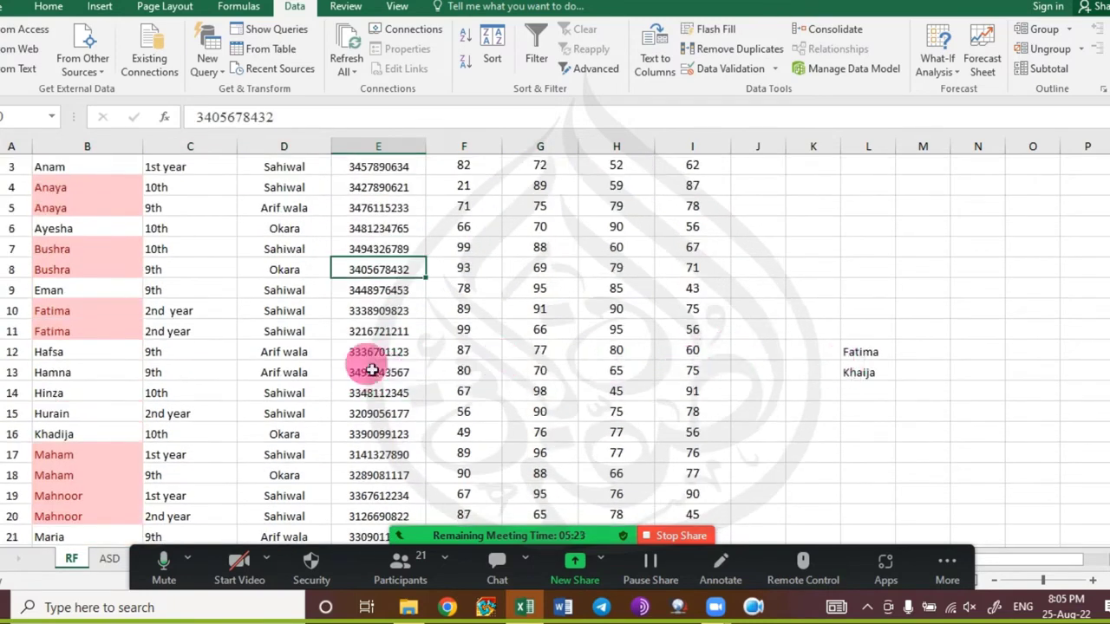
pyautogui.moveTo(80, 430); pyautogui.dragTo(194, 433)
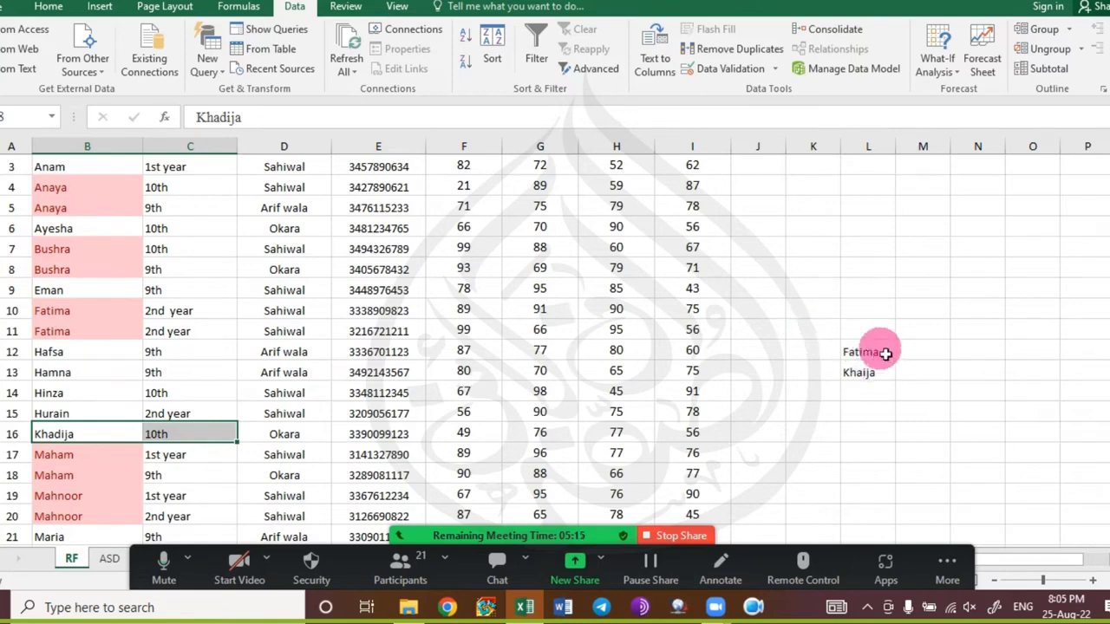
pyautogui.click(886, 352)
pyautogui.moveTo(90, 307); pyautogui.dragTo(181, 337)
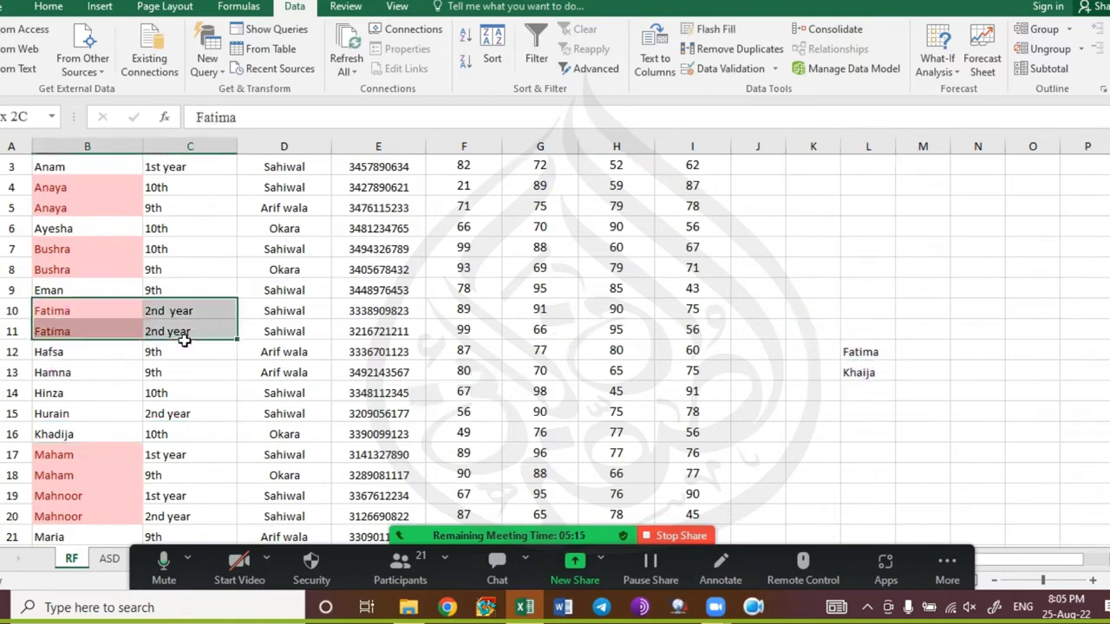
pyautogui.scroll(-3, 245, 416)
pyautogui.click(251, 392)
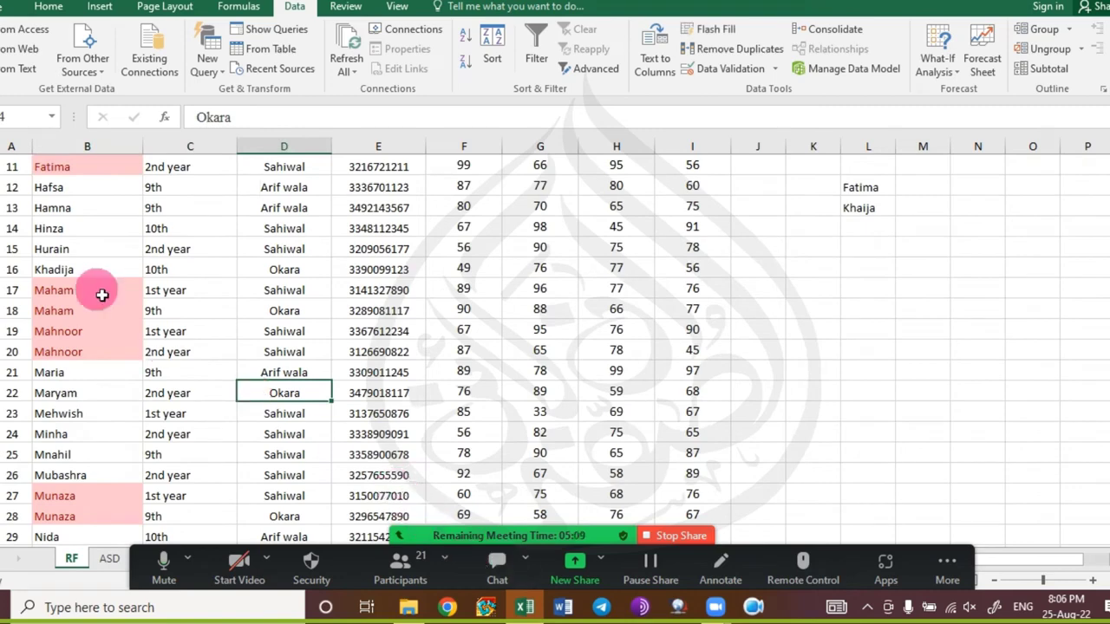
pyautogui.scroll(3, 99, 293)
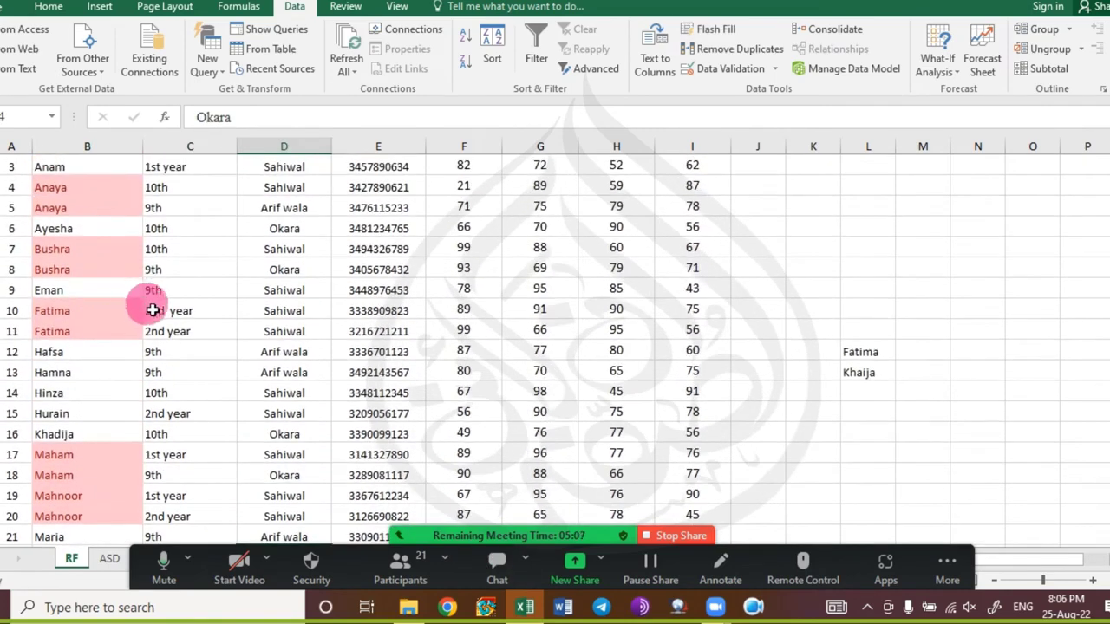
pyautogui.click(191, 311)
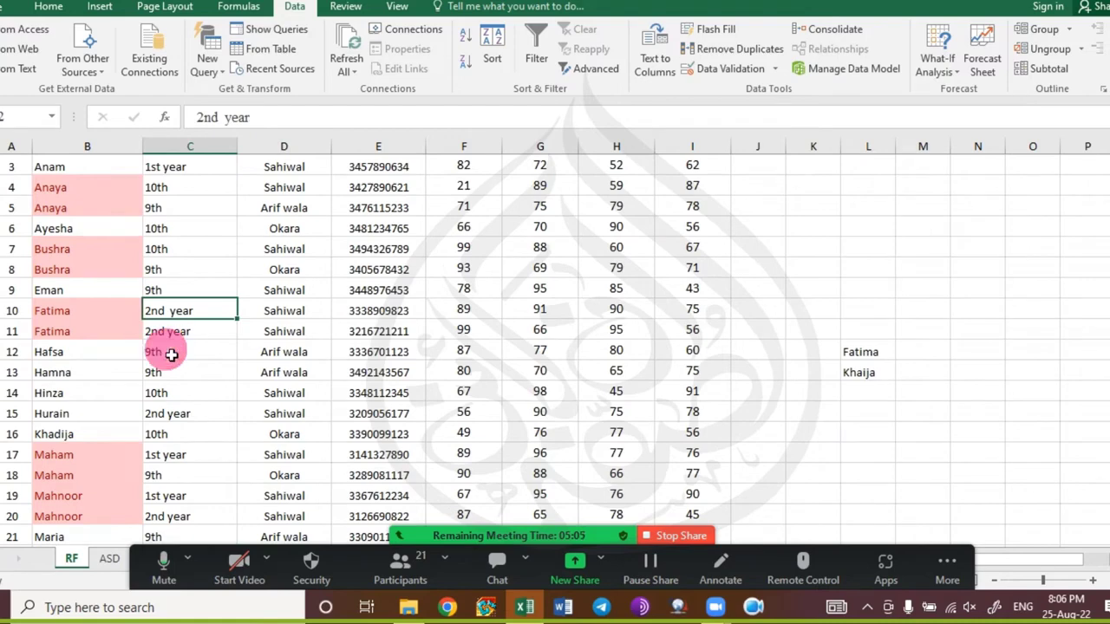
# Remove the extra space from the '2nd year' class entry in cell C10.
pyautogui.doubleClick(174, 311)
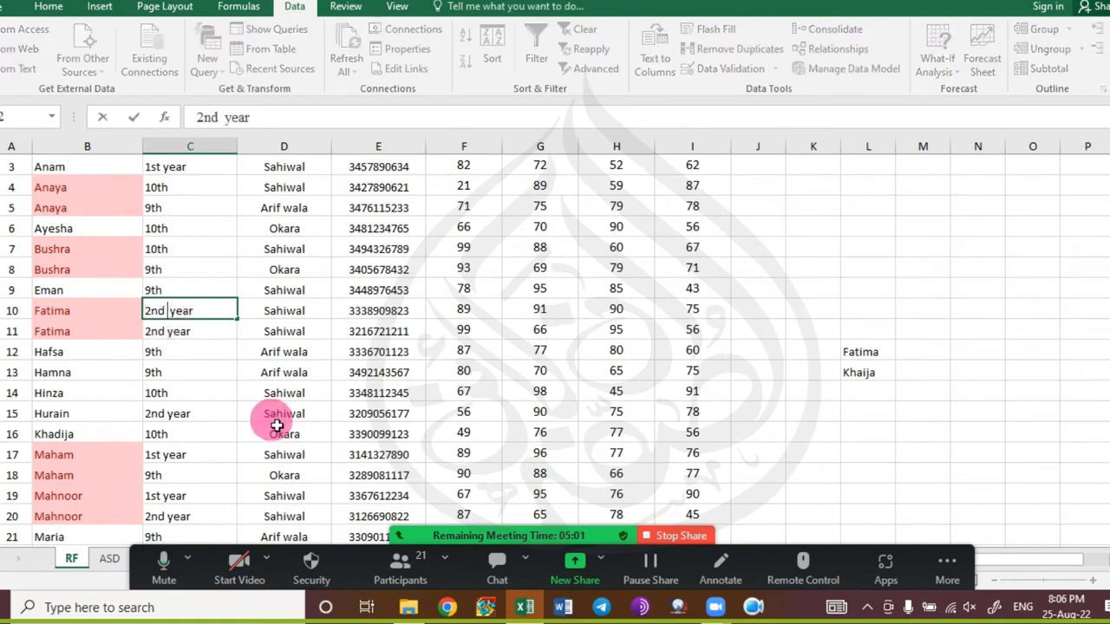
pyautogui.press('Escape')
pyautogui.scroll(1, 198, 358)
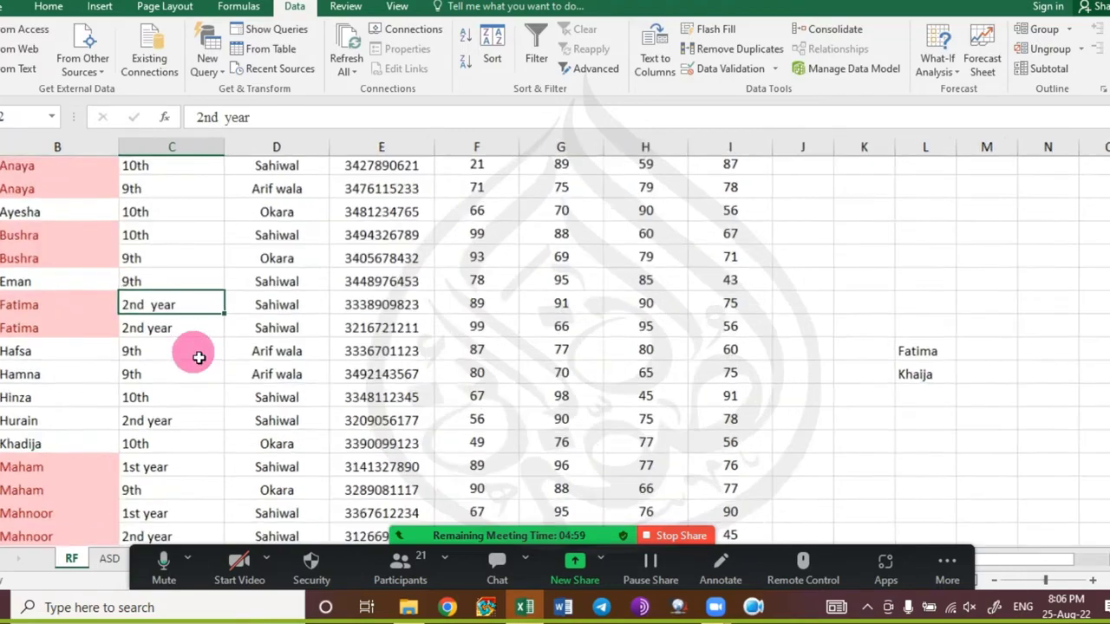
pyautogui.scroll(5, 199, 357)
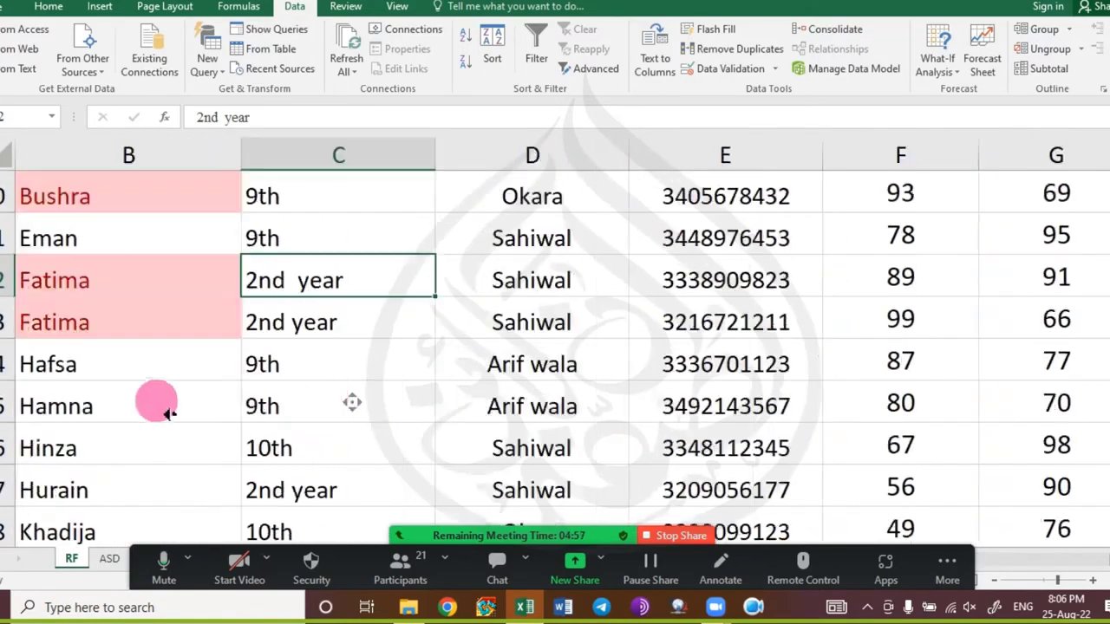
pyautogui.hscroll(-1, 167, 413)
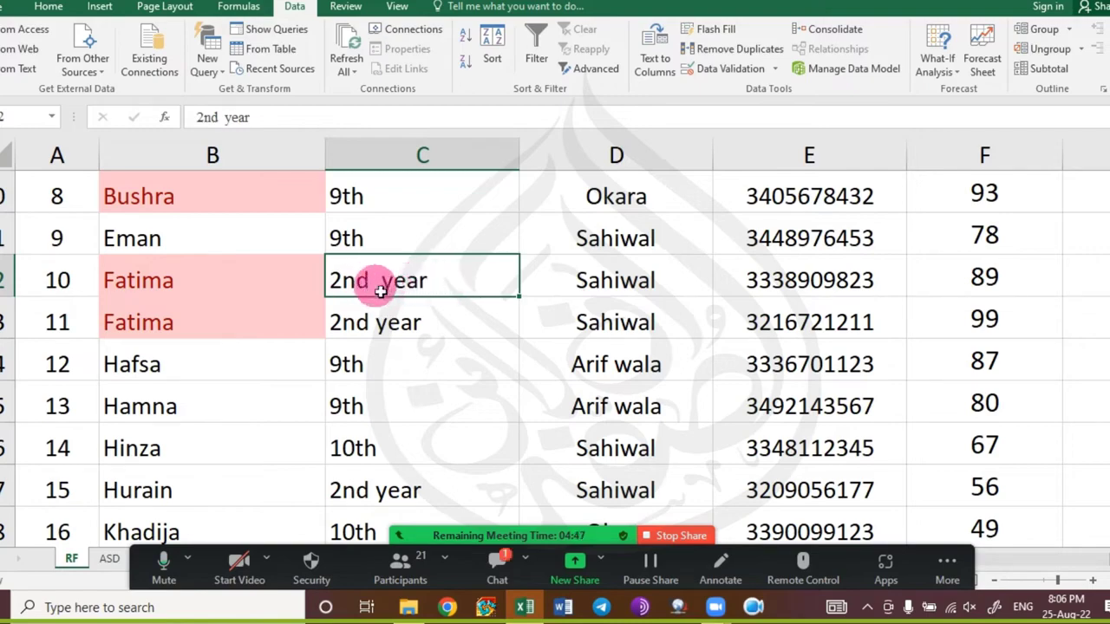
pyautogui.scroll(-3, 401, 284)
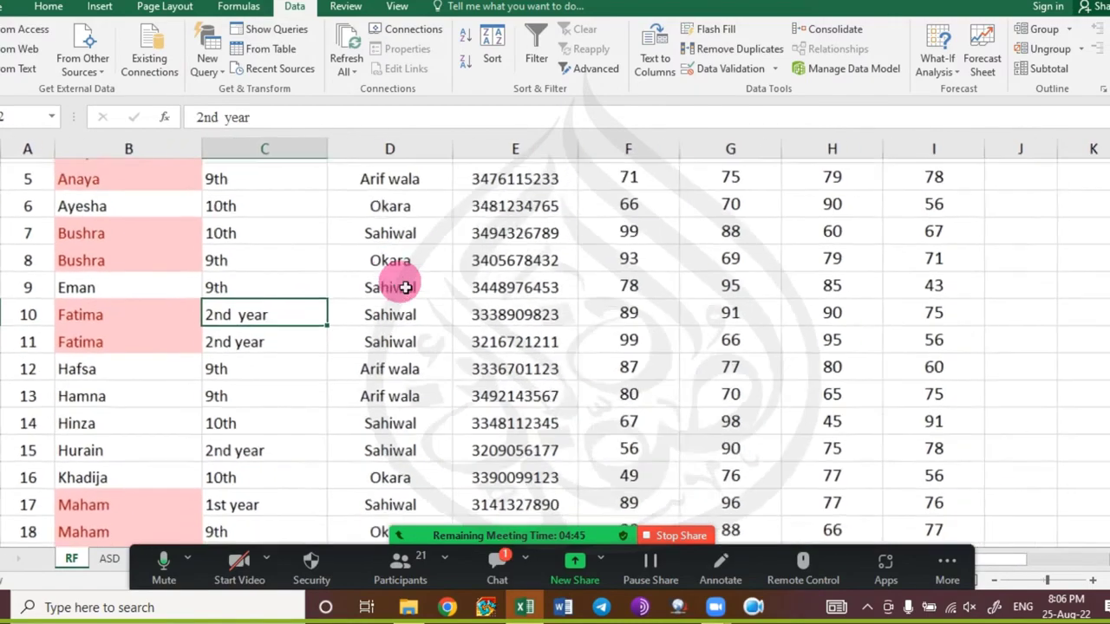
pyautogui.scroll(-1, 405, 287)
pyautogui.scroll(-1, 405, 287)
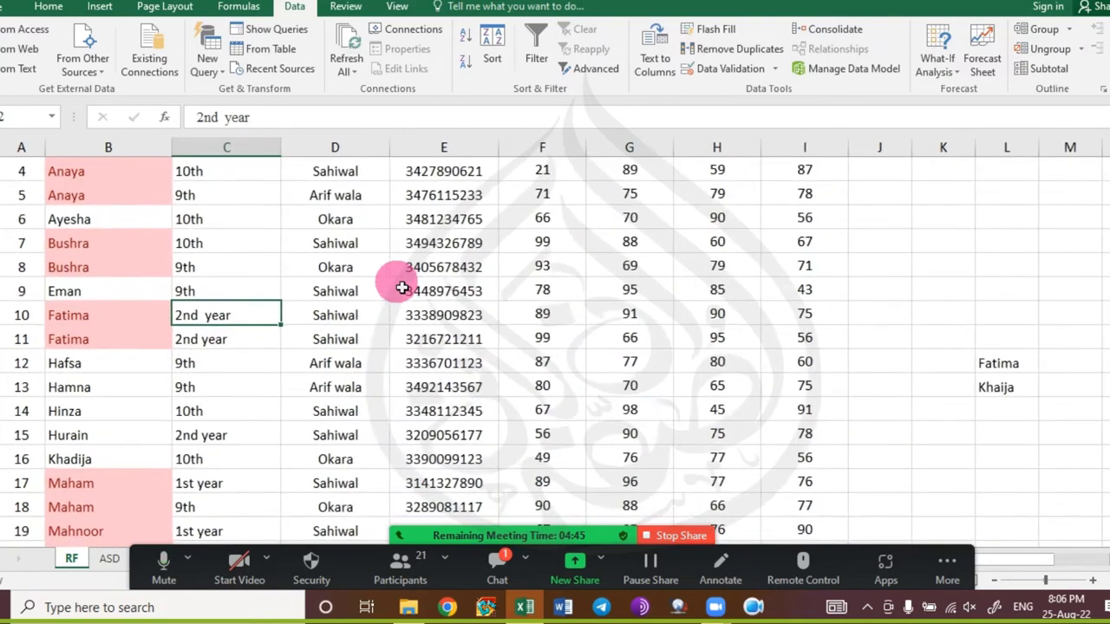
pyautogui.doubleClick(203, 314)
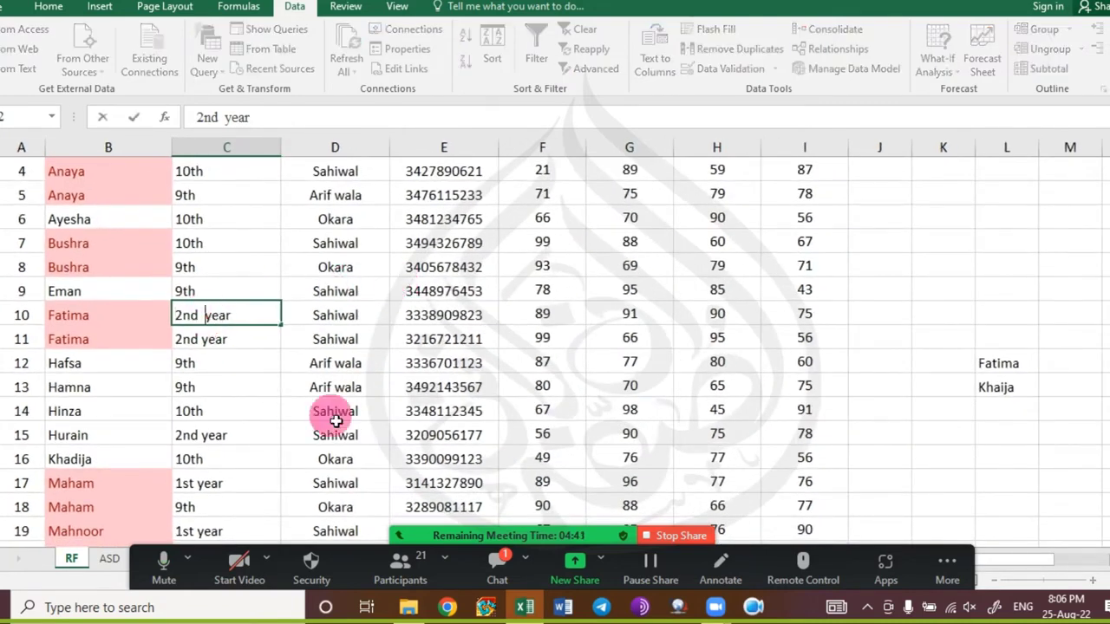
pyautogui.press('BackSpace')
pyautogui.press('Return')
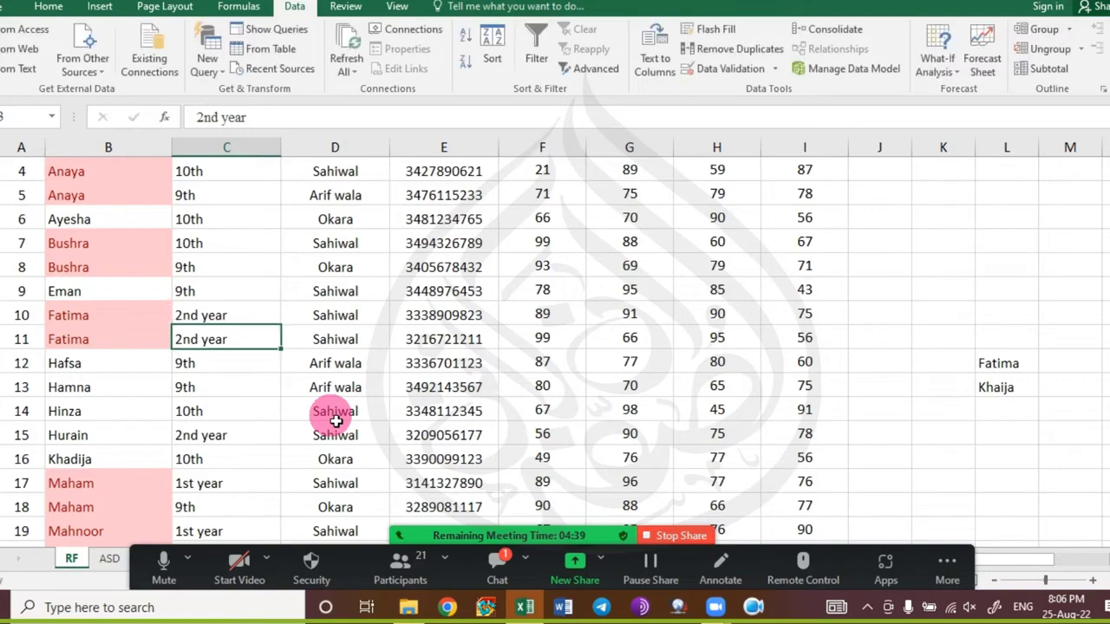
pyautogui.scroll(2, 108, 304)
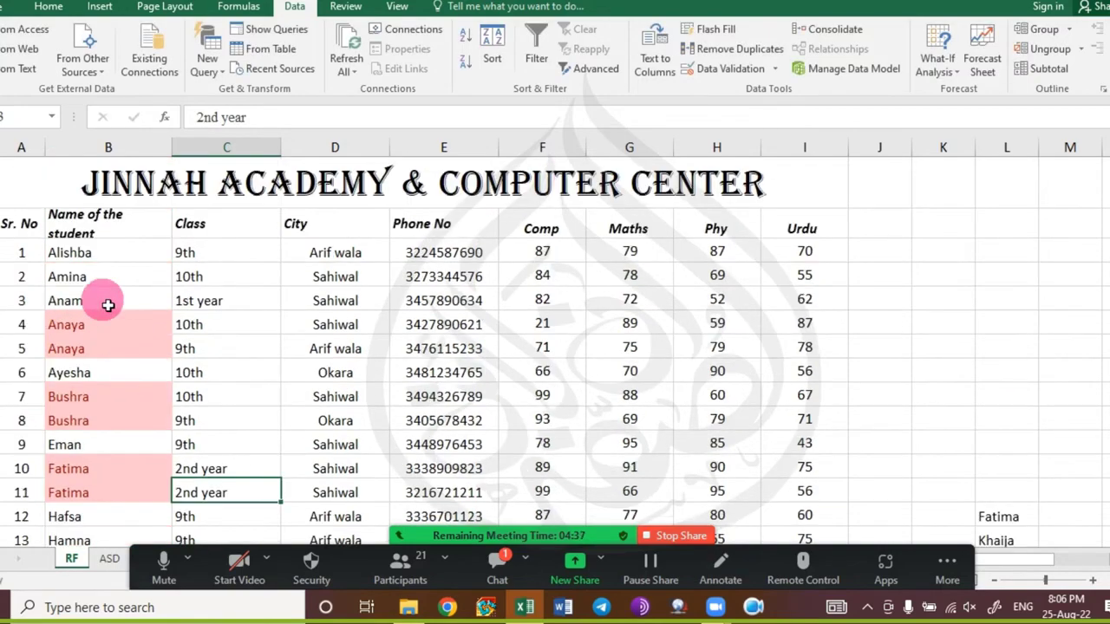
# Undo the C10 fix and the duplicate removal to bring back the removed student row.
pyautogui.hotkey('ctrl', 'z')
pyautogui.scroll(1, 108, 305)
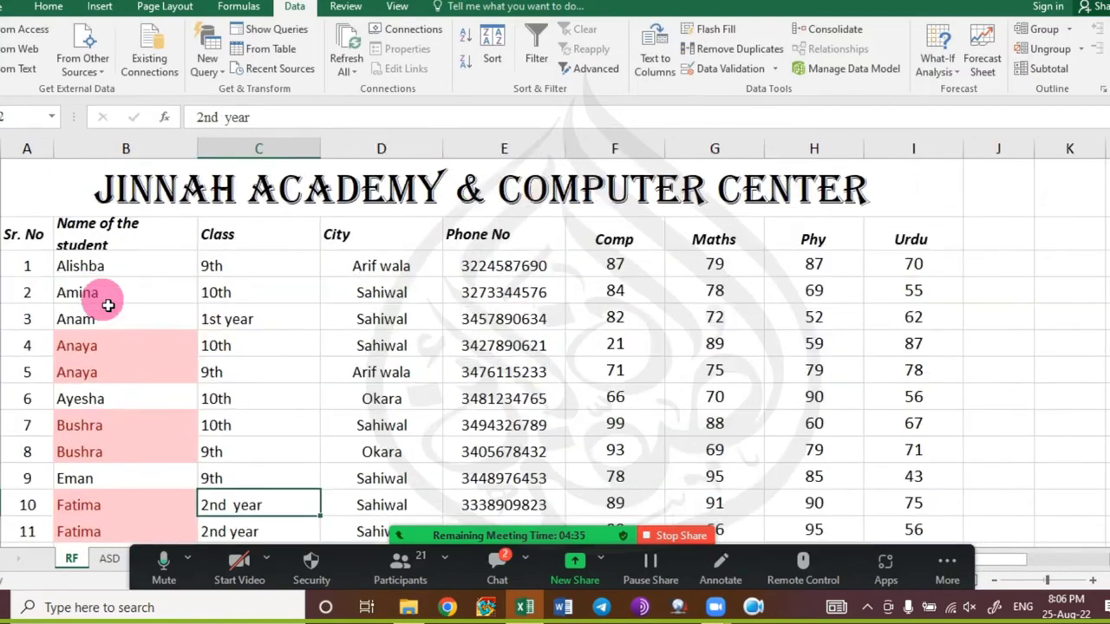
pyautogui.scroll(4, 107, 304)
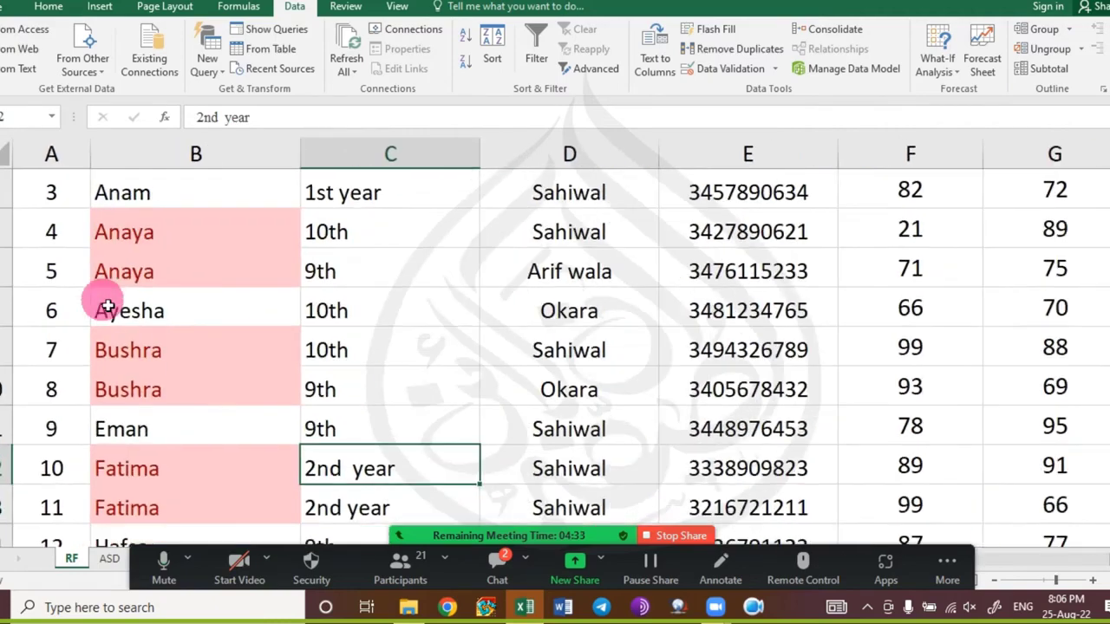
pyautogui.scroll(-3, 108, 305)
pyautogui.scroll(-3, 108, 304)
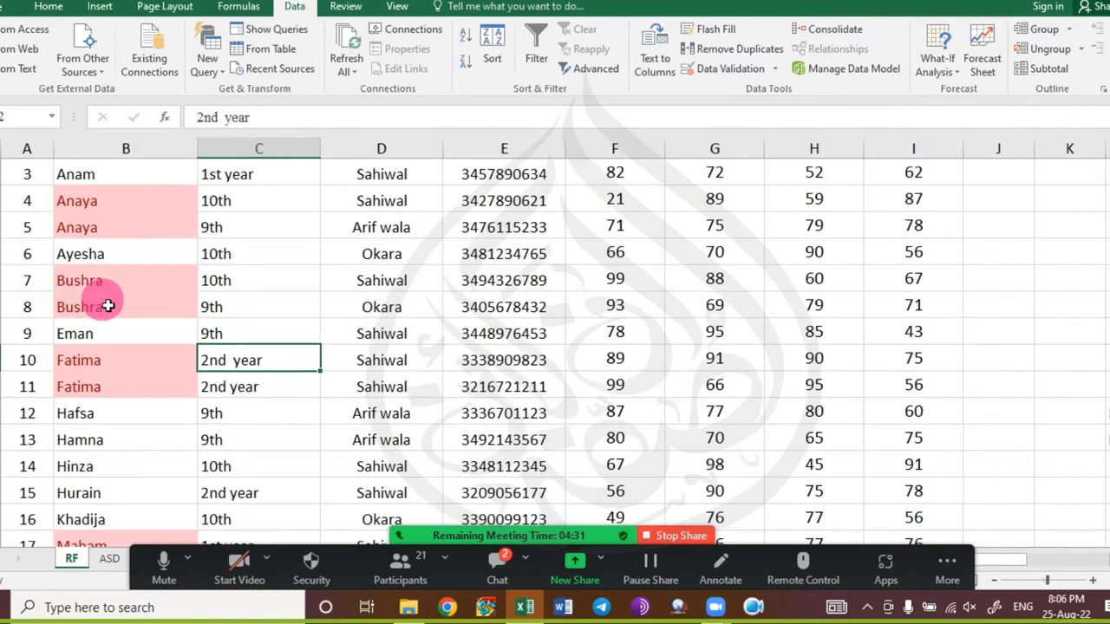
pyautogui.scroll(-11, 108, 305)
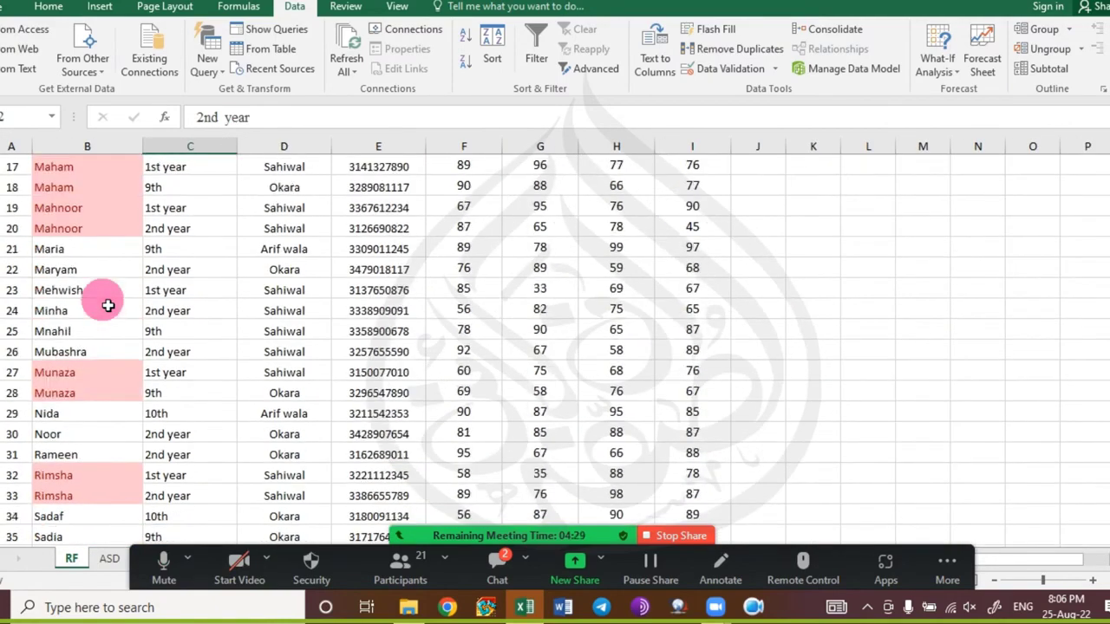
pyautogui.hotkey('ctrl', 'z')
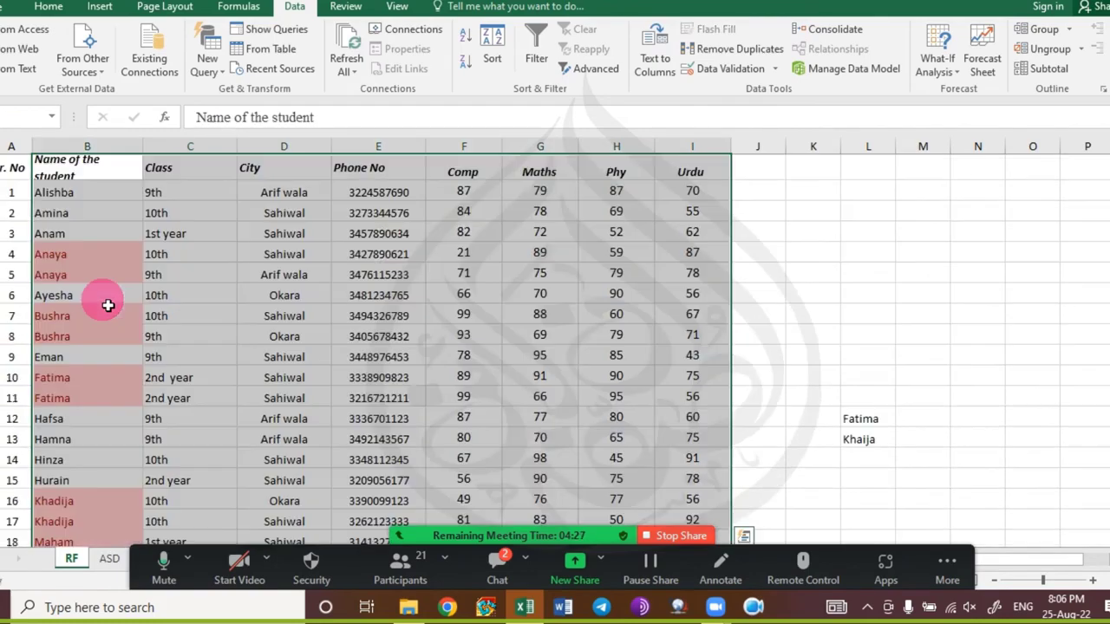
pyautogui.scroll(-7, 108, 304)
pyautogui.scroll(-5, 108, 305)
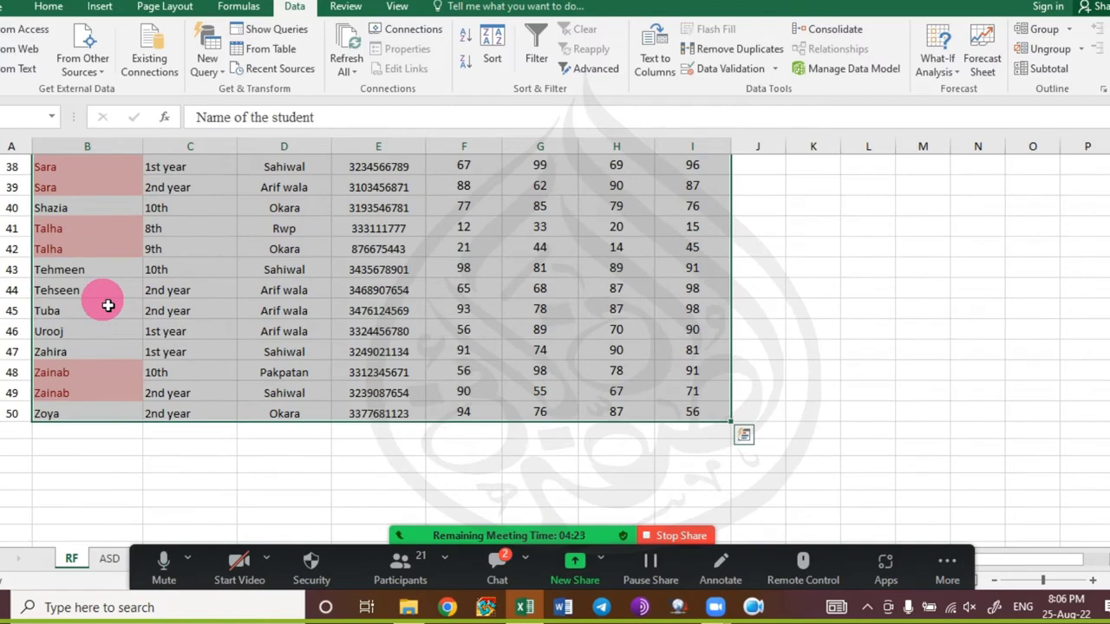
pyautogui.scroll(13, 107, 304)
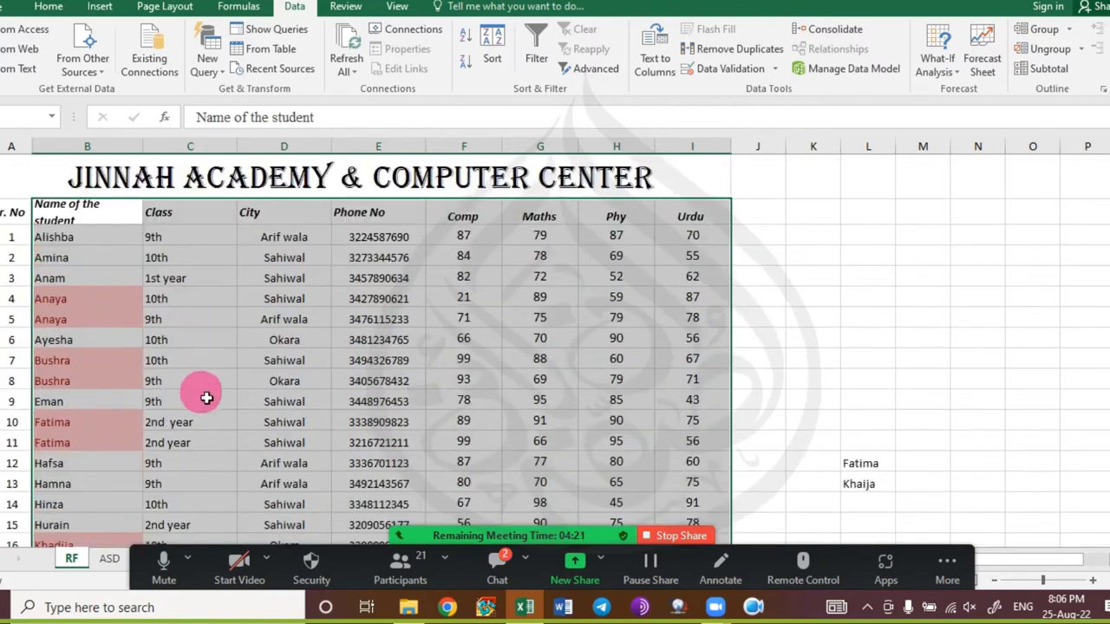
# Correct C10 to '2nd year' again and select the whole student table.
pyautogui.doubleClick(177, 425)
pyautogui.press('BackSpace')
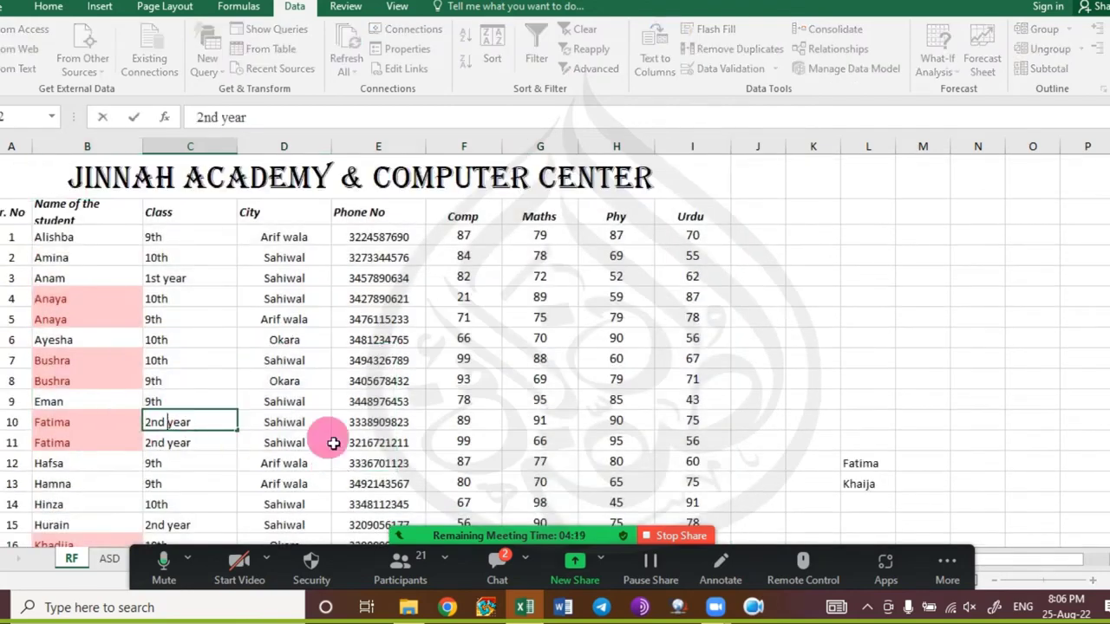
pyautogui.press('Return')
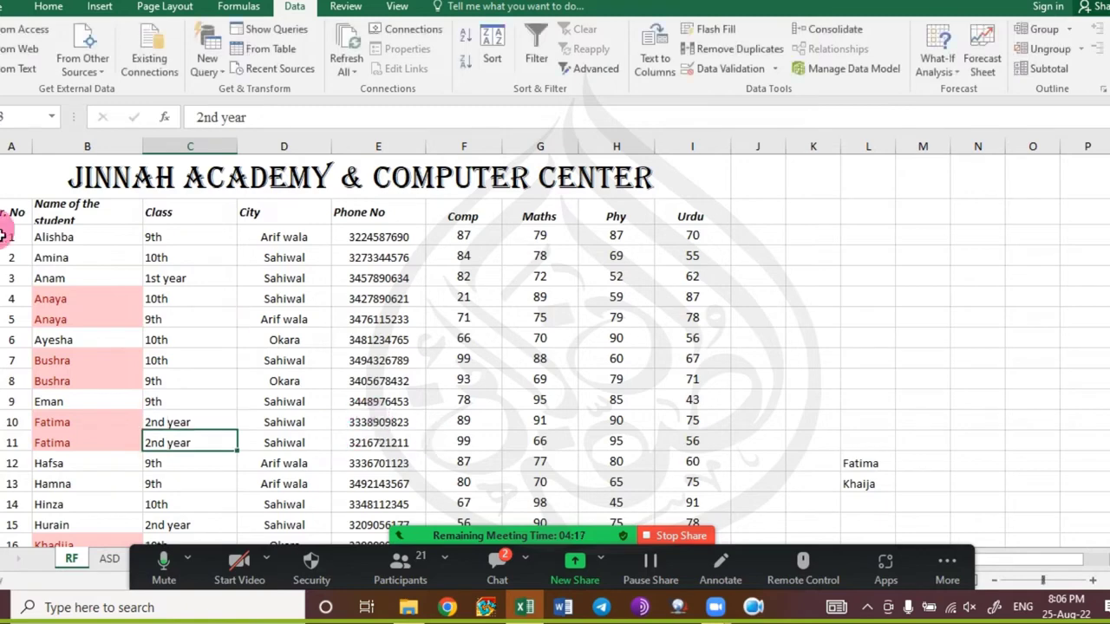
pyautogui.click(116, 216)
pyautogui.hotkey('ctrl', 'a')
pyautogui.scroll(-10, 127, 225)
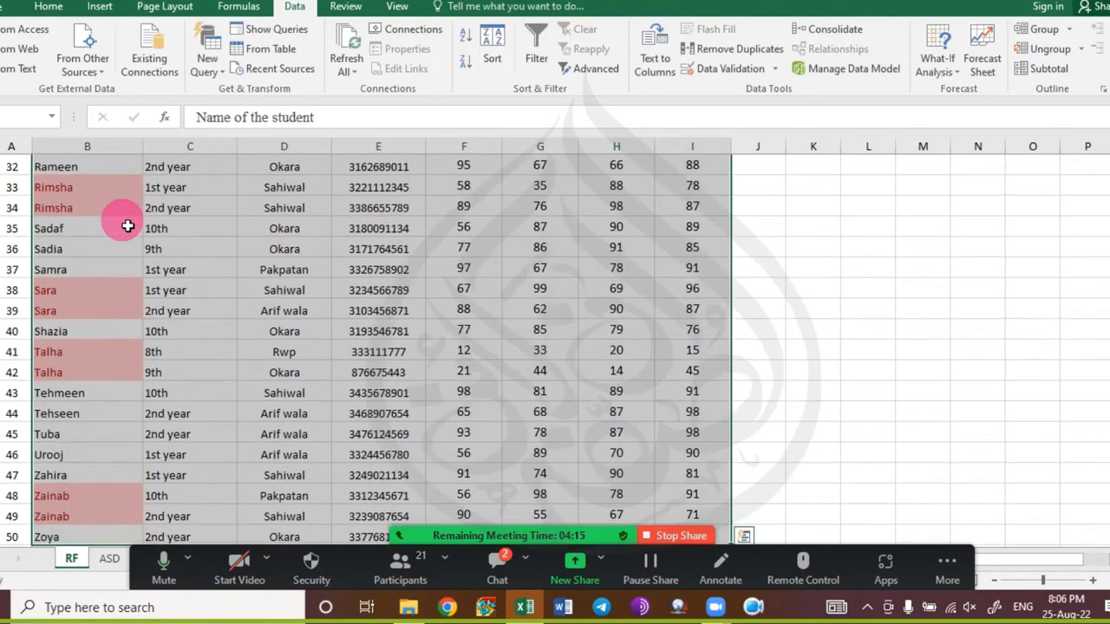
pyautogui.click(731, 54)
pyautogui.click(834, 191)
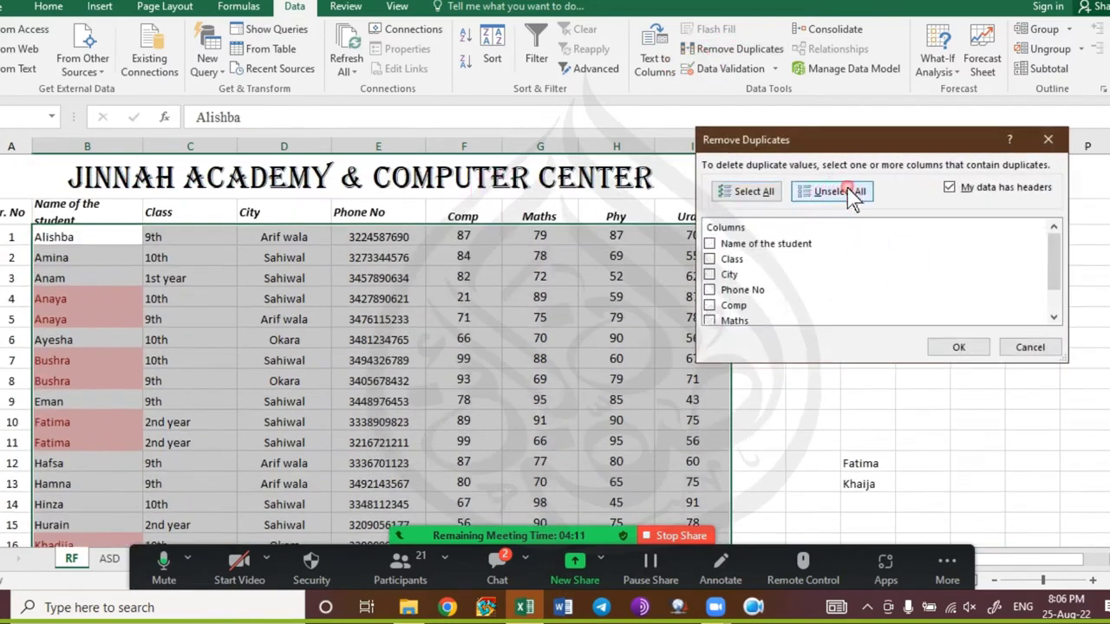
pyautogui.click(745, 245)
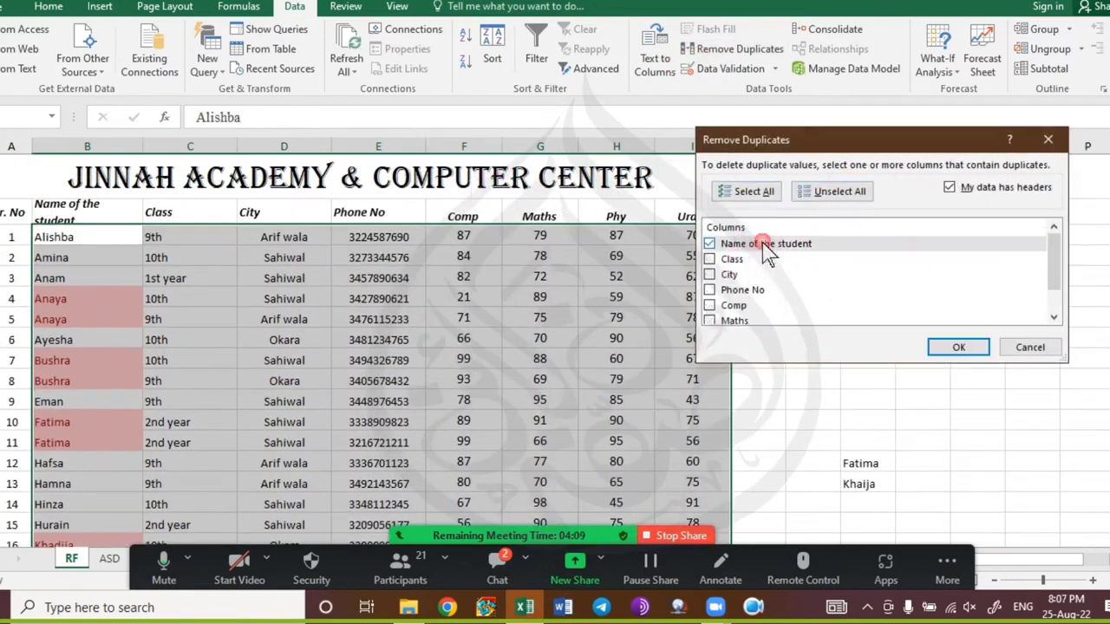
pyautogui.click(733, 262)
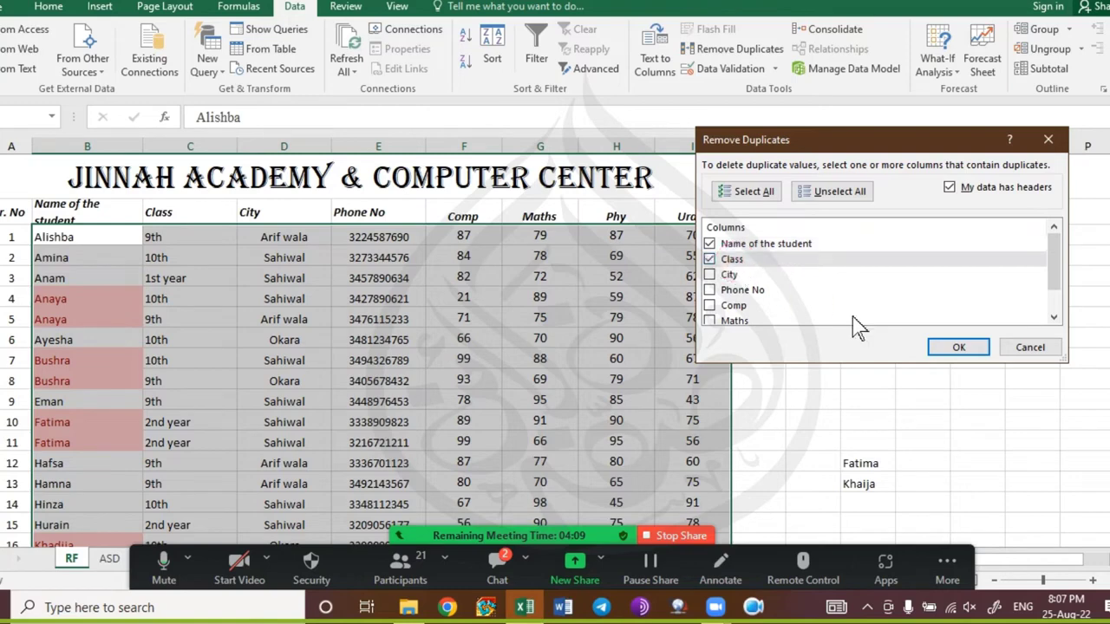
pyautogui.click(963, 349)
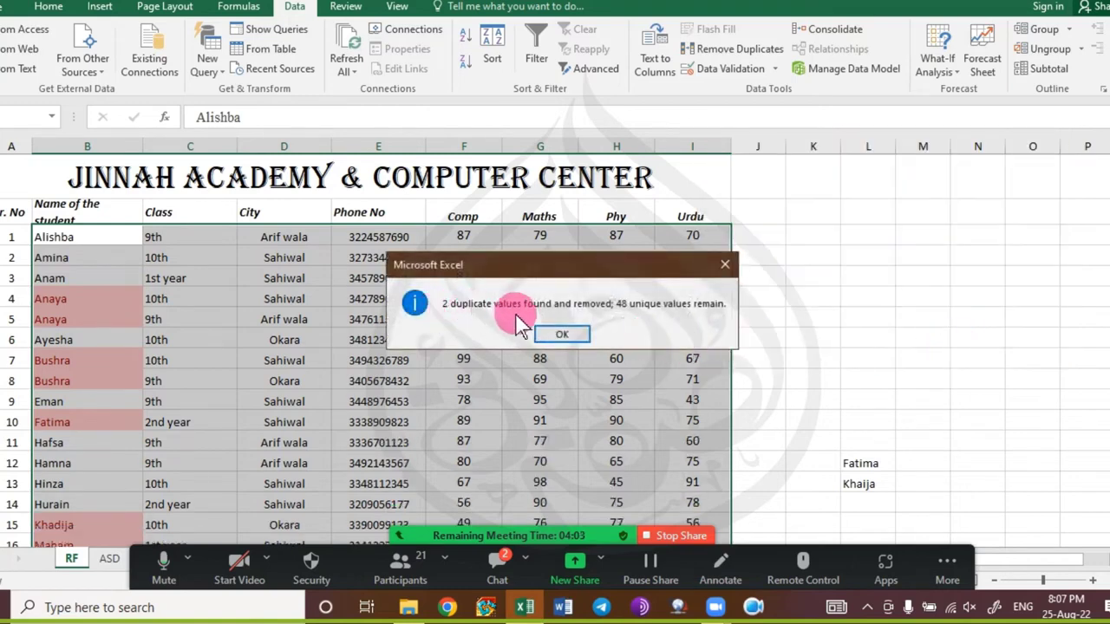
pyautogui.click(555, 333)
pyautogui.click(201, 318)
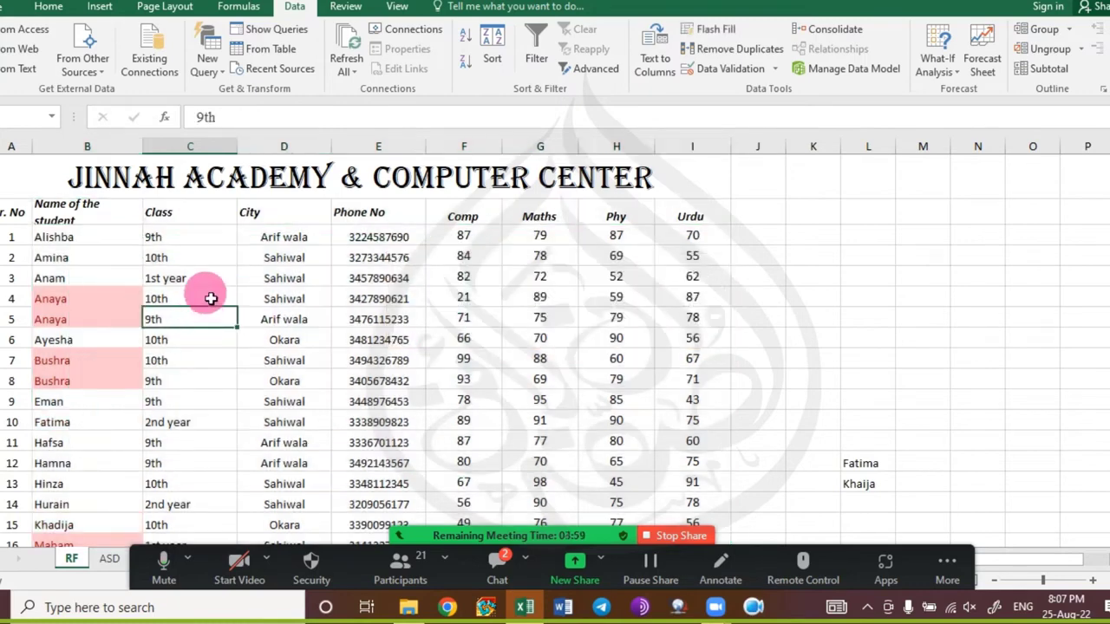
pyautogui.hotkey('ctrl', 'z')
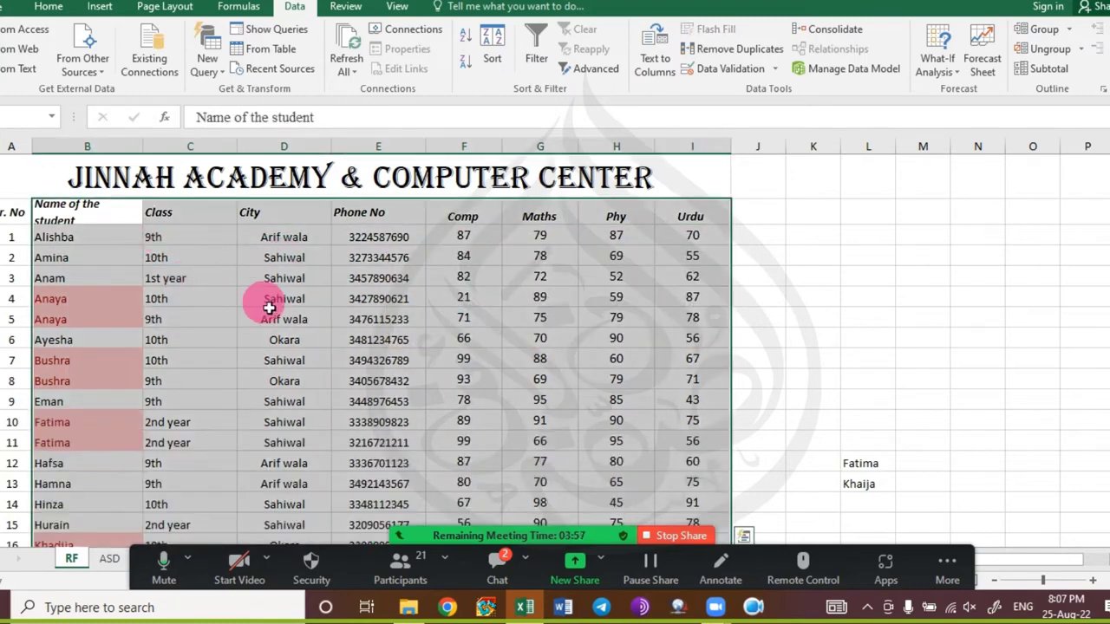
# Clear conditional formatting rules from the entire sheet, removing the red duplicate-name shading.
pyautogui.click(36, 9)
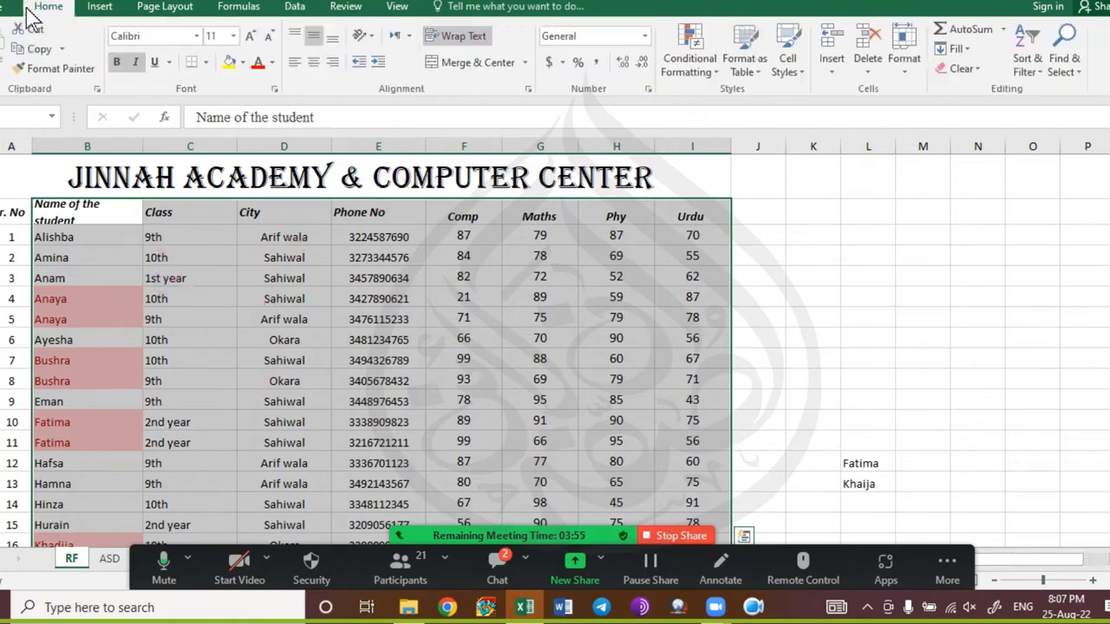
pyautogui.click(687, 63)
pyautogui.moveTo(737, 302)
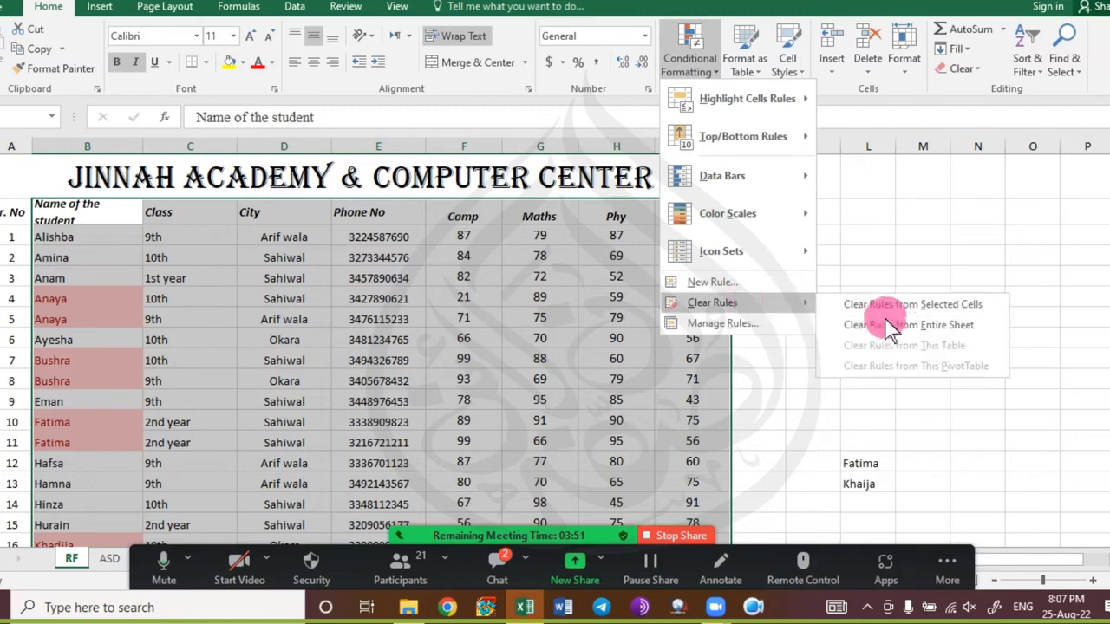
pyautogui.click(896, 330)
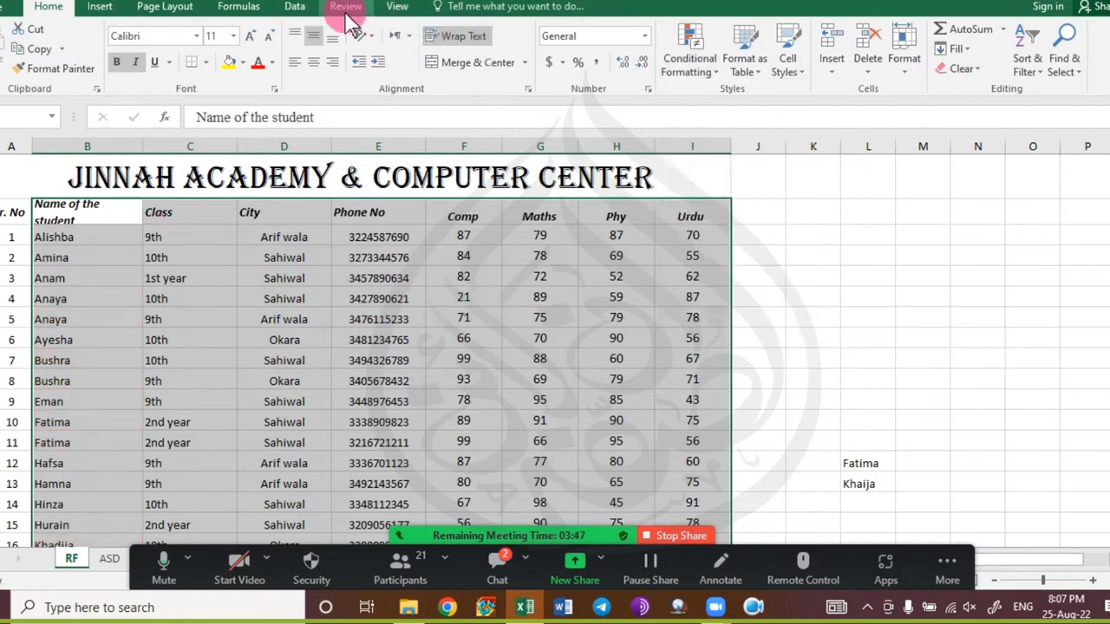
pyautogui.click(294, 7)
# Open Remove Duplicates with every column ticked, then open Zoom chat and move it aside.
pyautogui.click(741, 50)
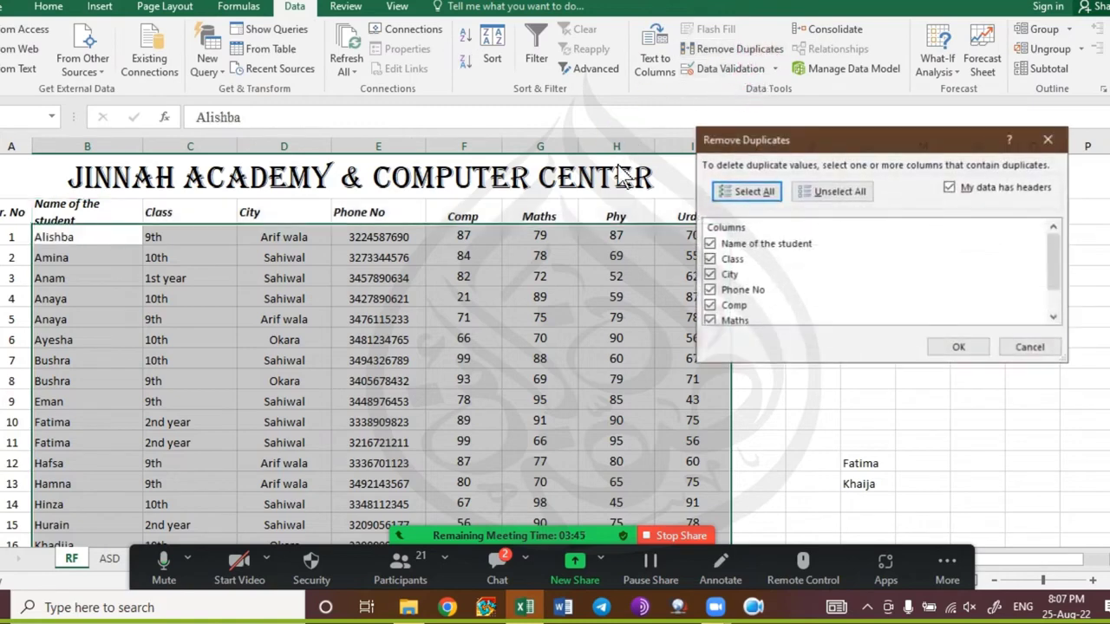
pyautogui.click(988, 272)
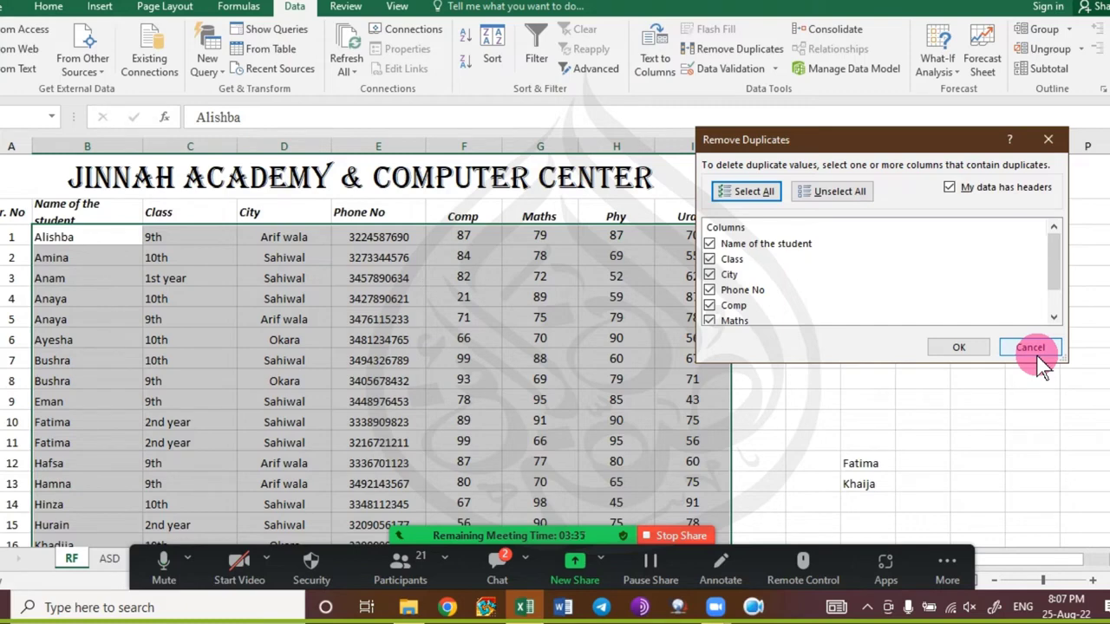
pyautogui.click(496, 562)
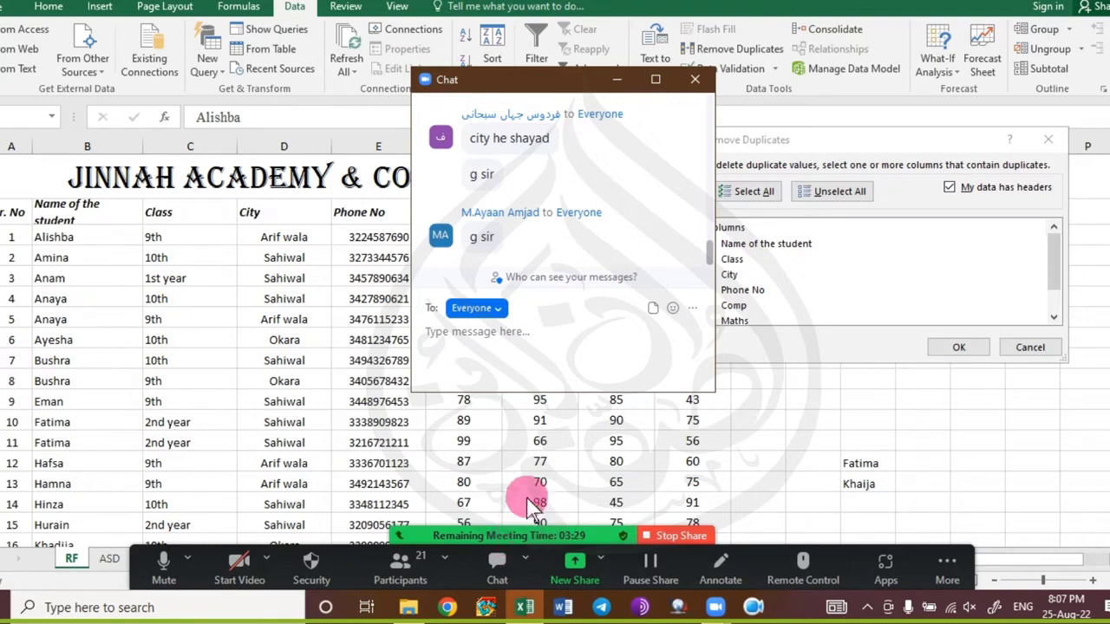
pyautogui.moveTo(558, 80); pyautogui.dragTo(369, 155)
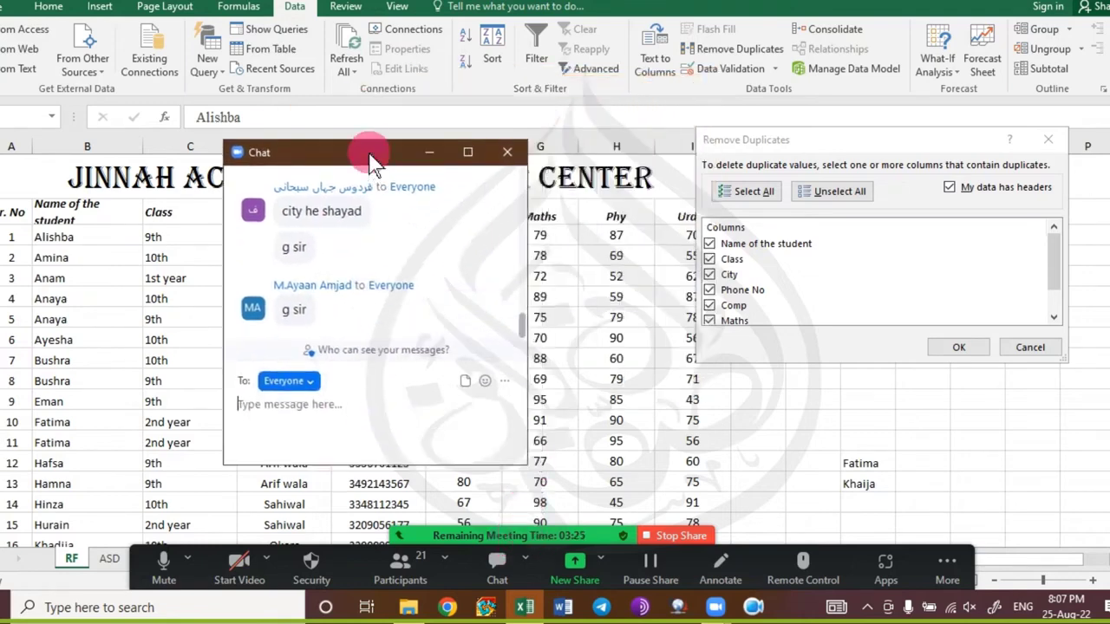
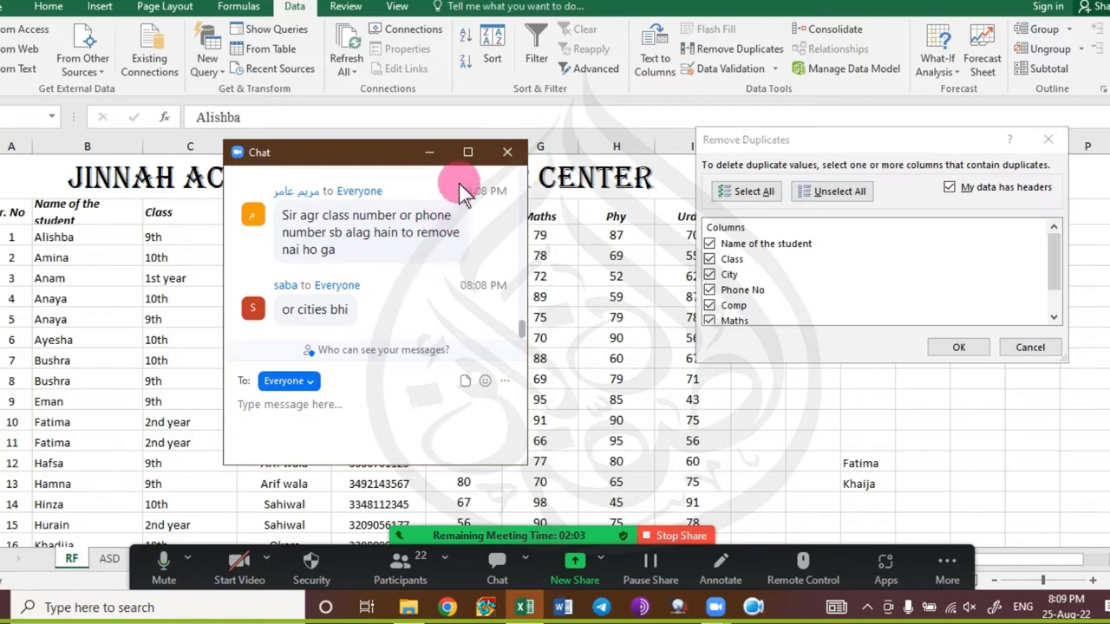
# Close the Zoom chat and cancel Remove Duplicates without changing the table.
pyautogui.click(507, 153)
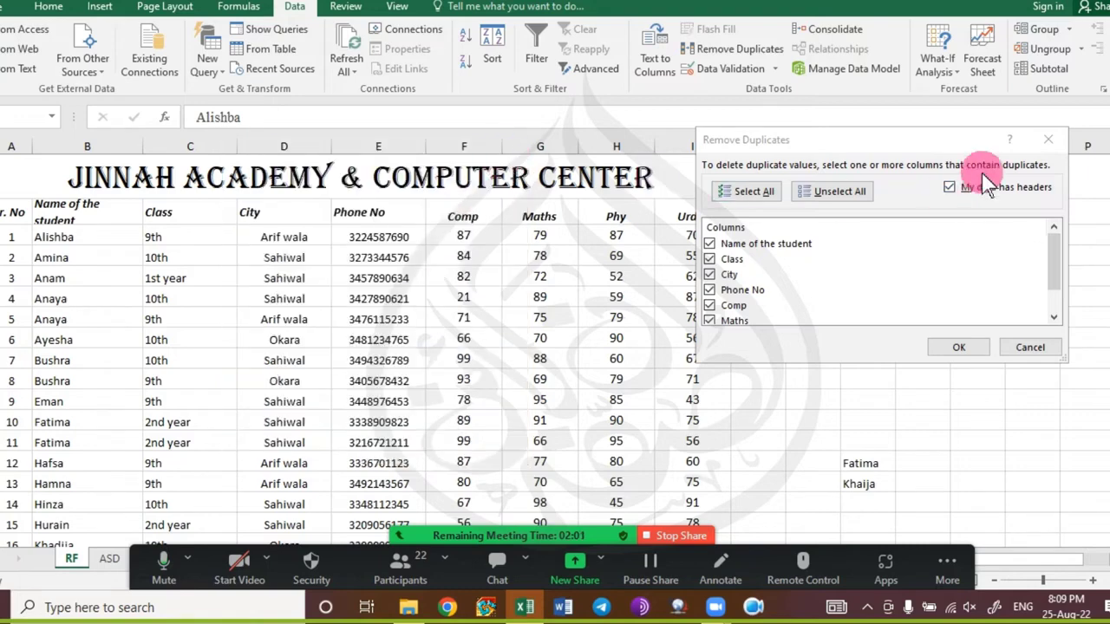
pyautogui.moveTo(929, 139); pyautogui.dragTo(934, 194)
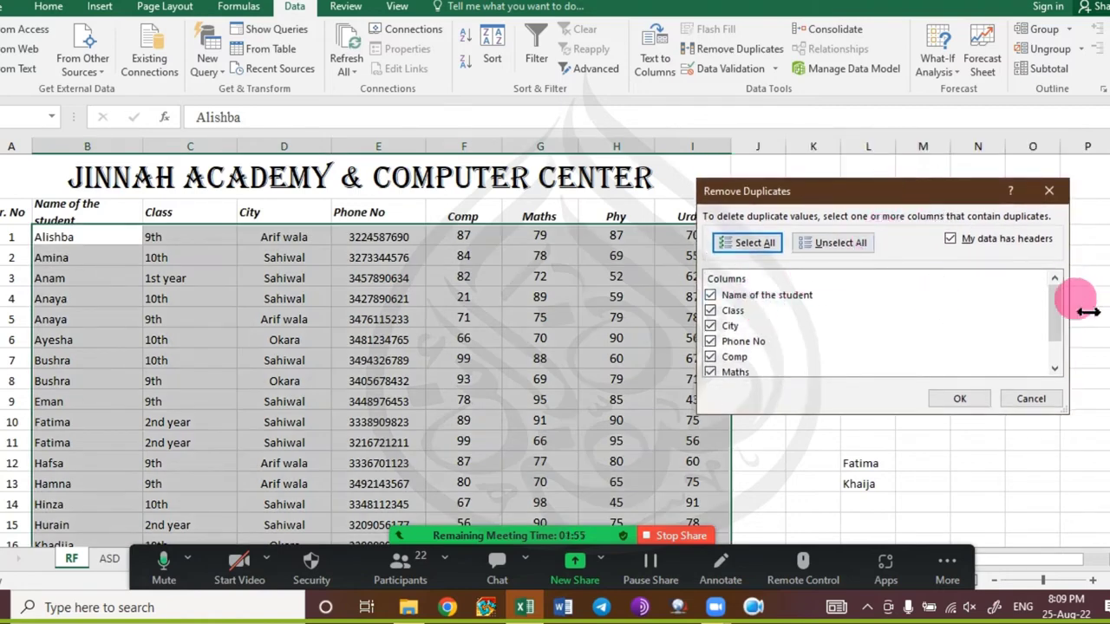
pyautogui.moveTo(1055, 329); pyautogui.dragTo(1051, 297)
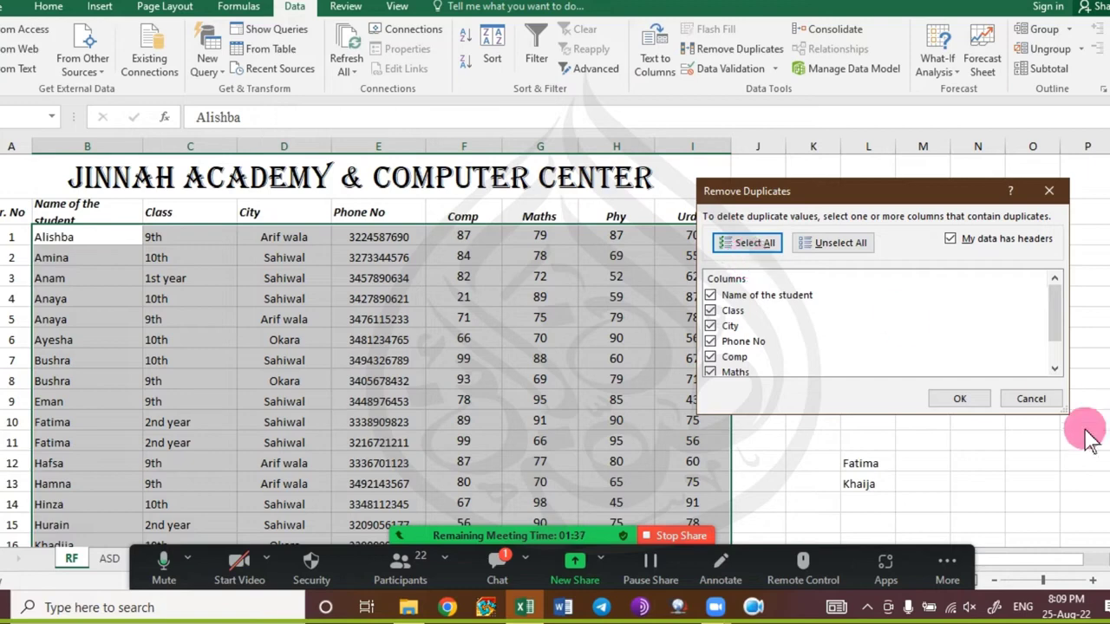
pyautogui.click(1032, 399)
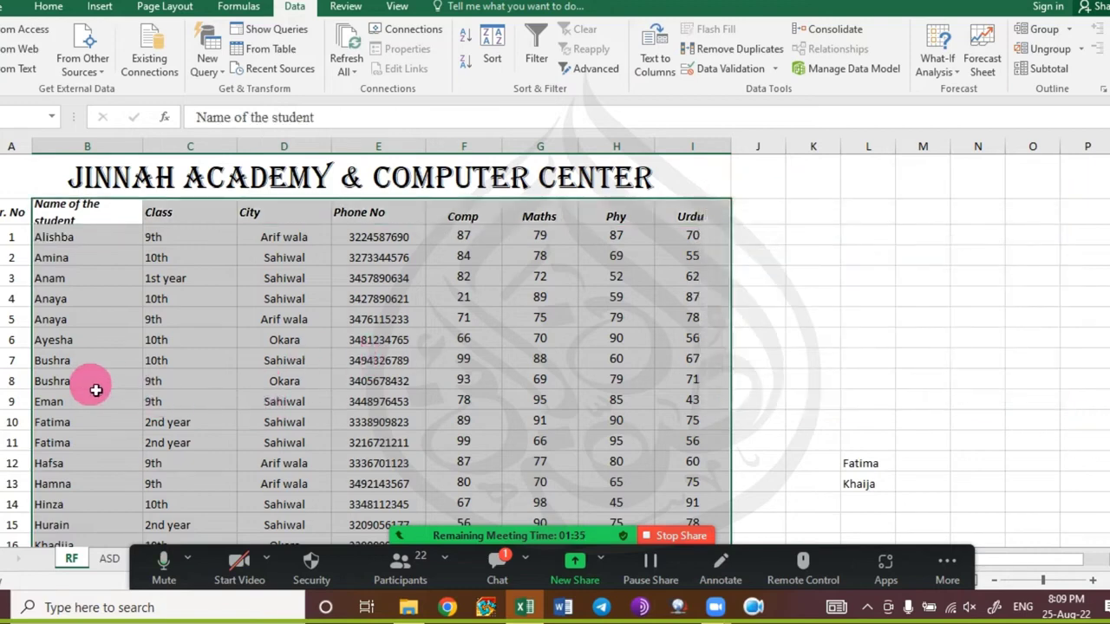
# Select the two rows sharing the same student name across the table columns.
pyautogui.click(78, 369)
pyautogui.moveTo(78, 368); pyautogui.dragTo(699, 362)
pyautogui.moveTo(88, 390); pyautogui.dragTo(716, 379)
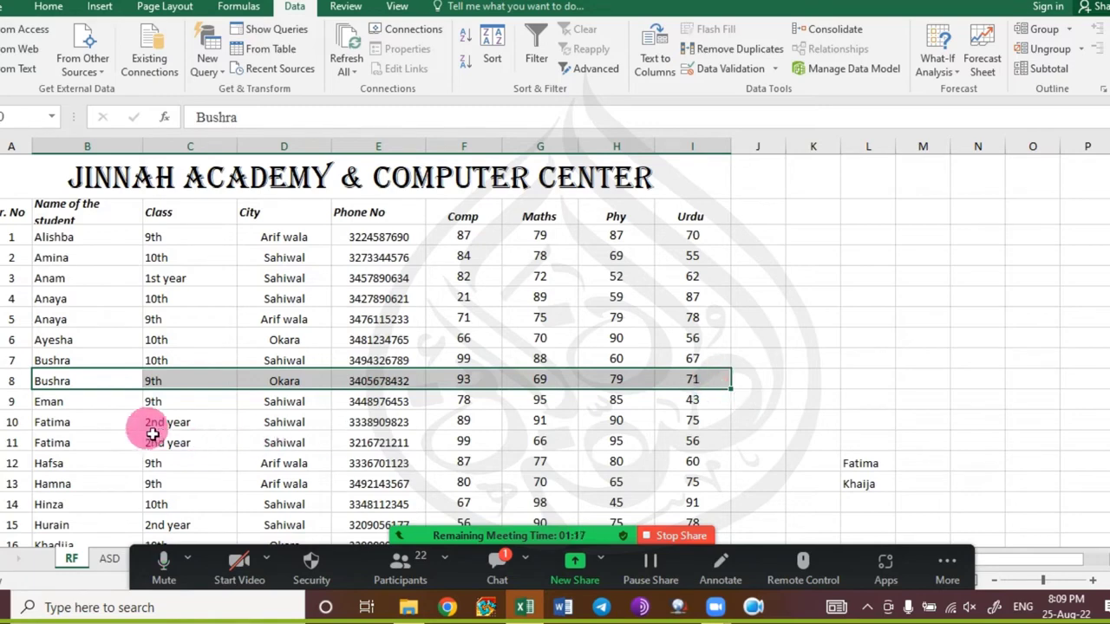
pyautogui.click(105, 422)
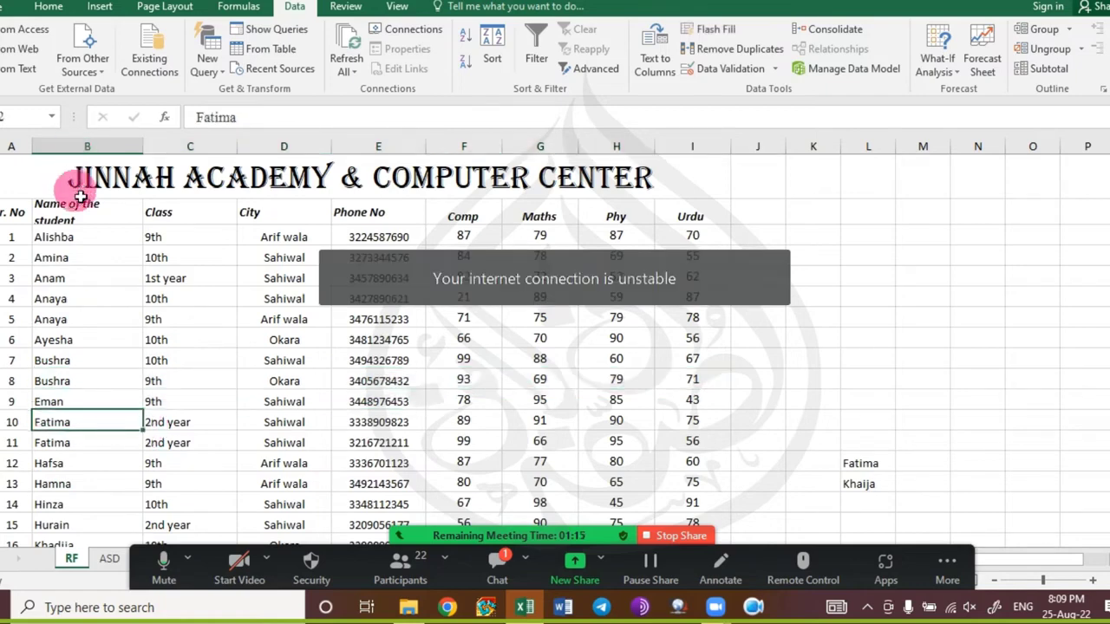
# Select the whole student table and run the duplicate check, which finds no duplicates.
pyautogui.moveTo(87, 217); pyautogui.dragTo(199, 249)
pyautogui.hotkey('ctrl', 'shift', 'Right')
pyautogui.hotkey('ctrl', 'shift', 'Down')
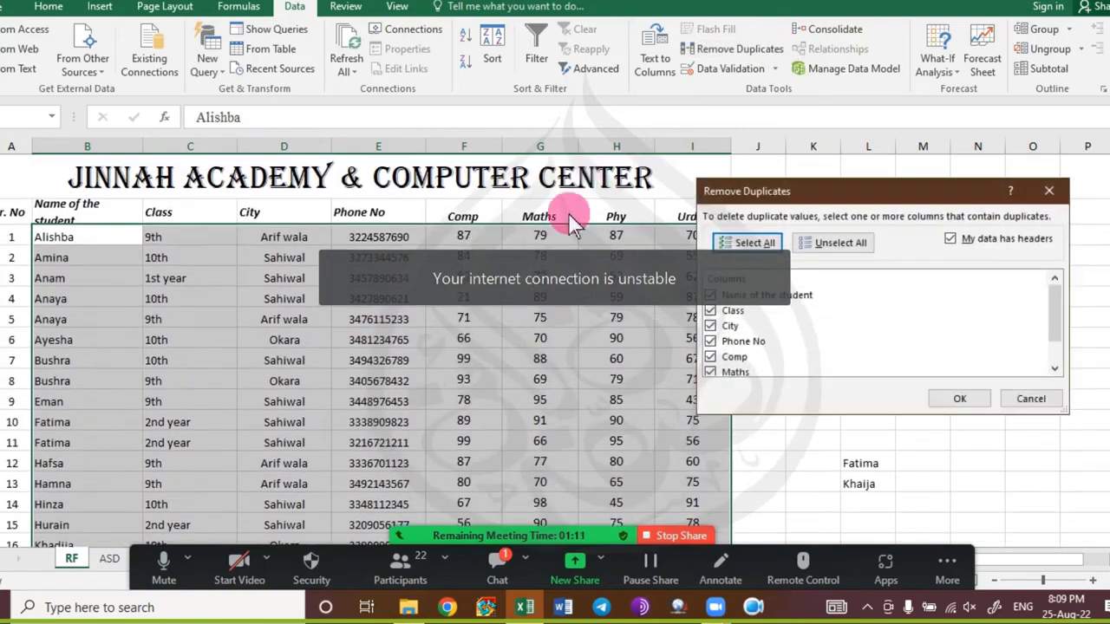
pyautogui.click(982, 396)
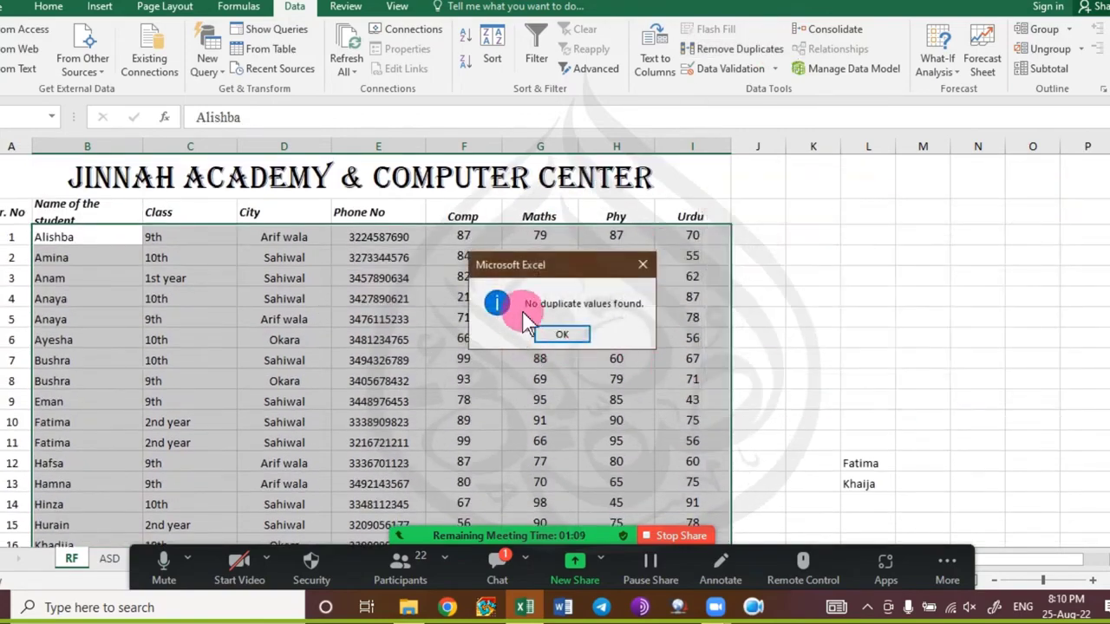
pyautogui.click(565, 336)
pyautogui.click(81, 396)
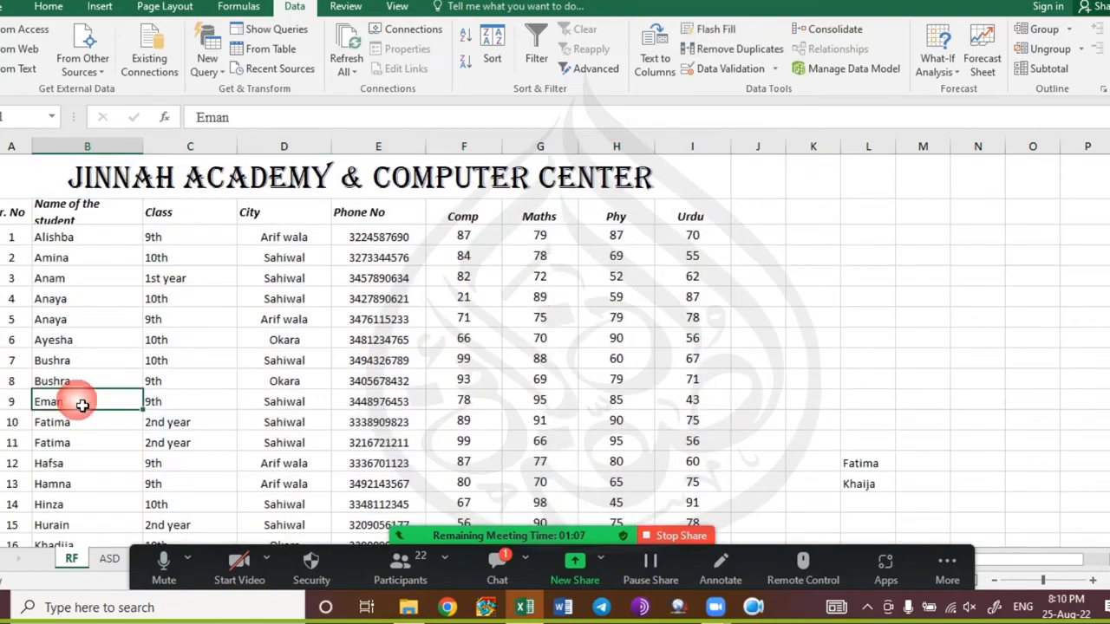
pyautogui.click(86, 381)
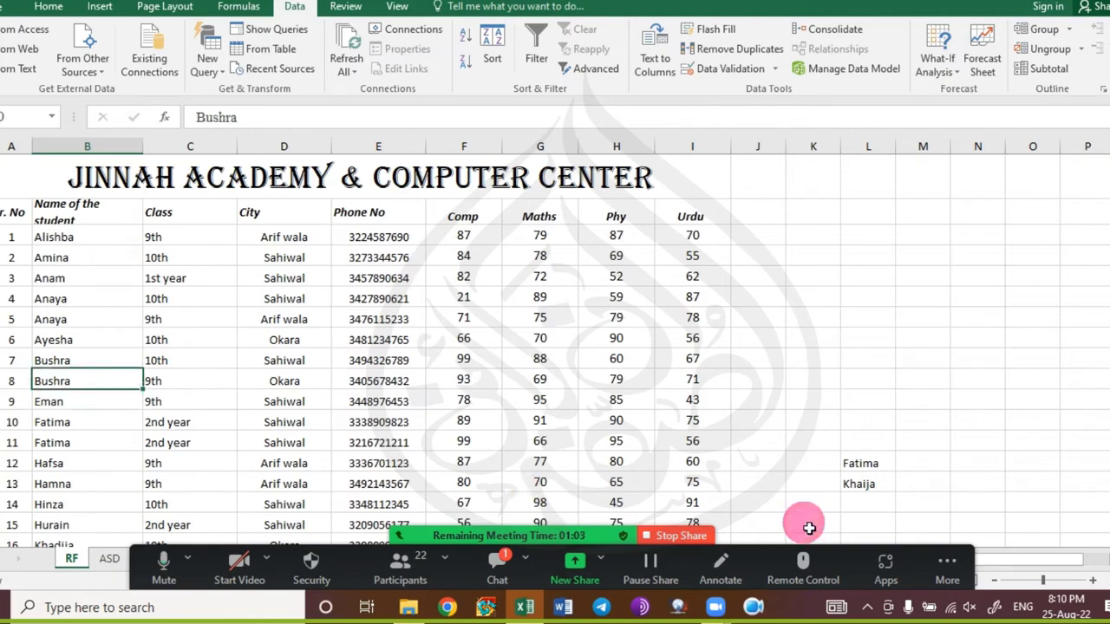
pyautogui.hotkey('ctrl', 'shift', 'Right')
pyautogui.press('Left')
pyautogui.press('Right')
pyautogui.hotkey('ctrl', 'shift', 'Right')
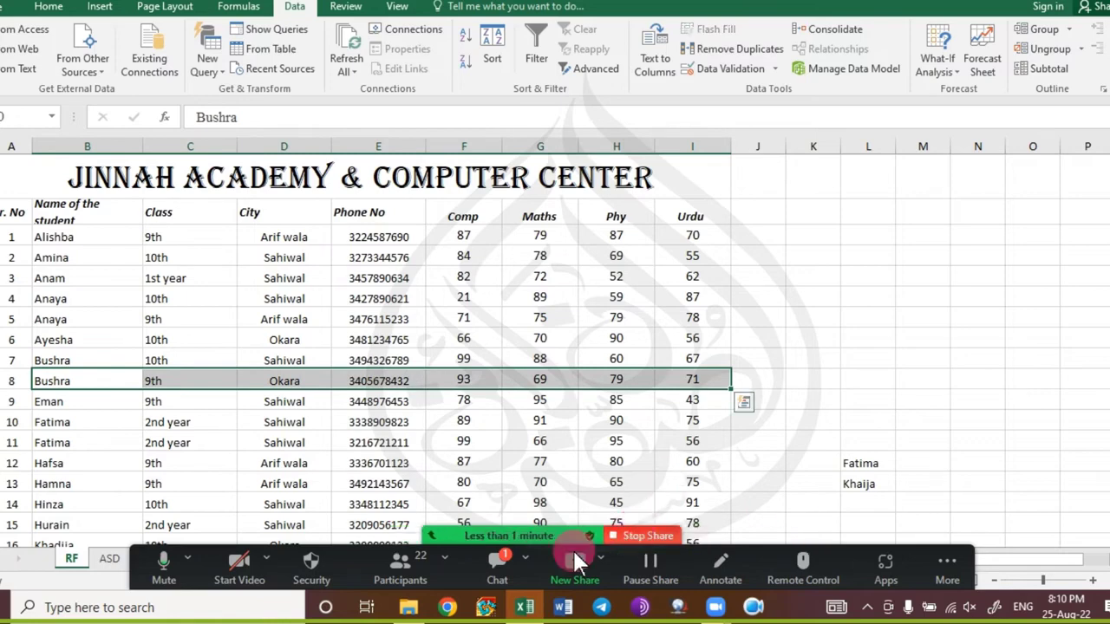
pyautogui.click(477, 566)
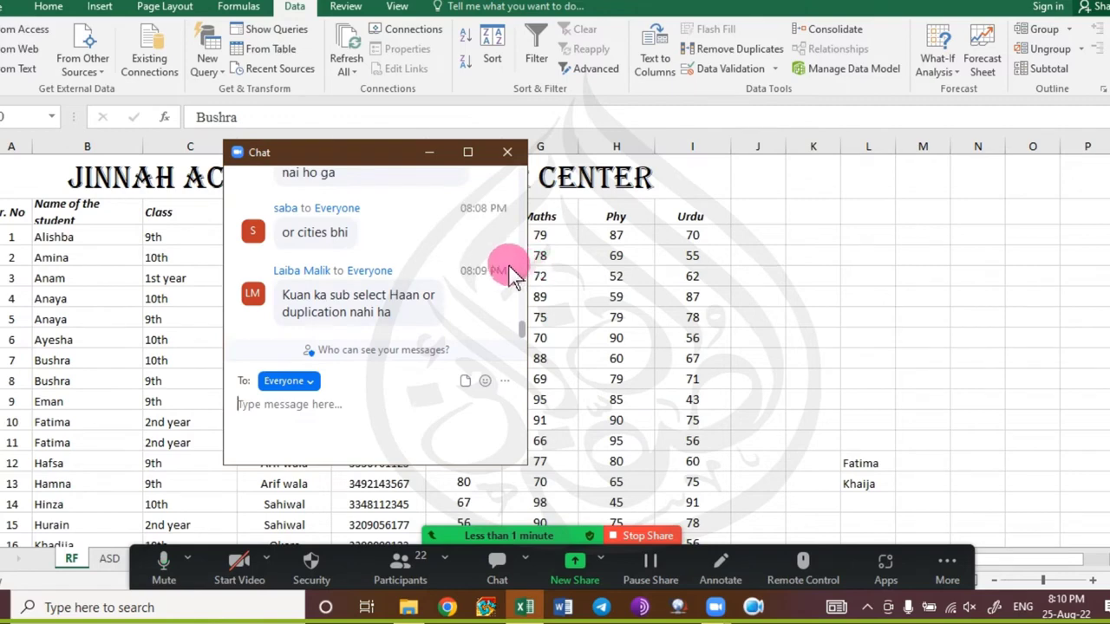
pyautogui.click(508, 153)
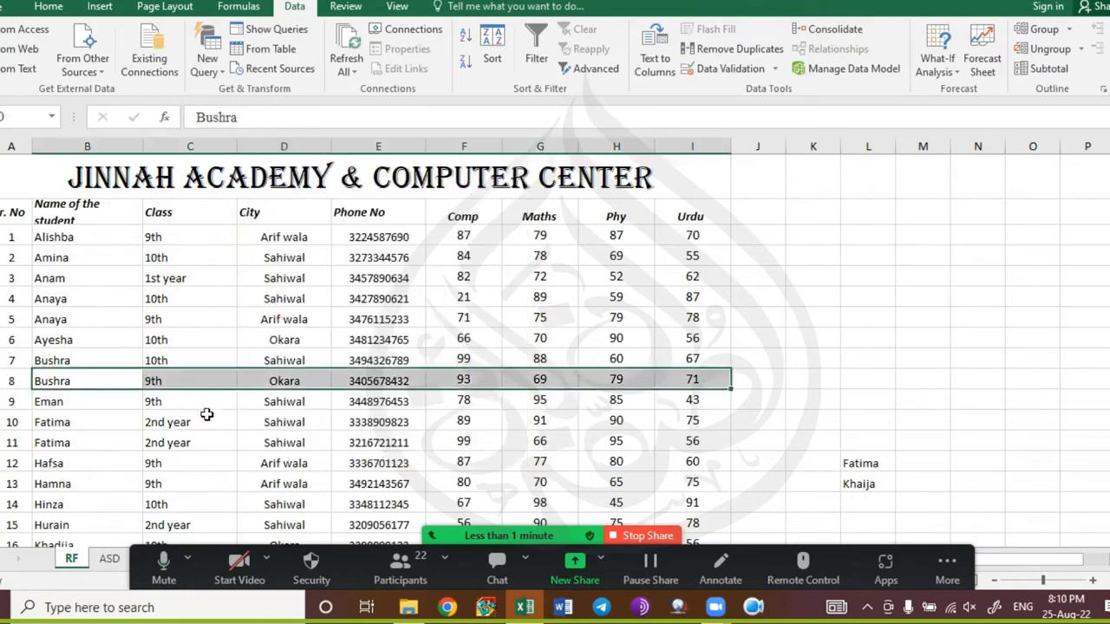
pyautogui.scroll(-9, 124, 359)
pyautogui.scroll(-5, 126, 359)
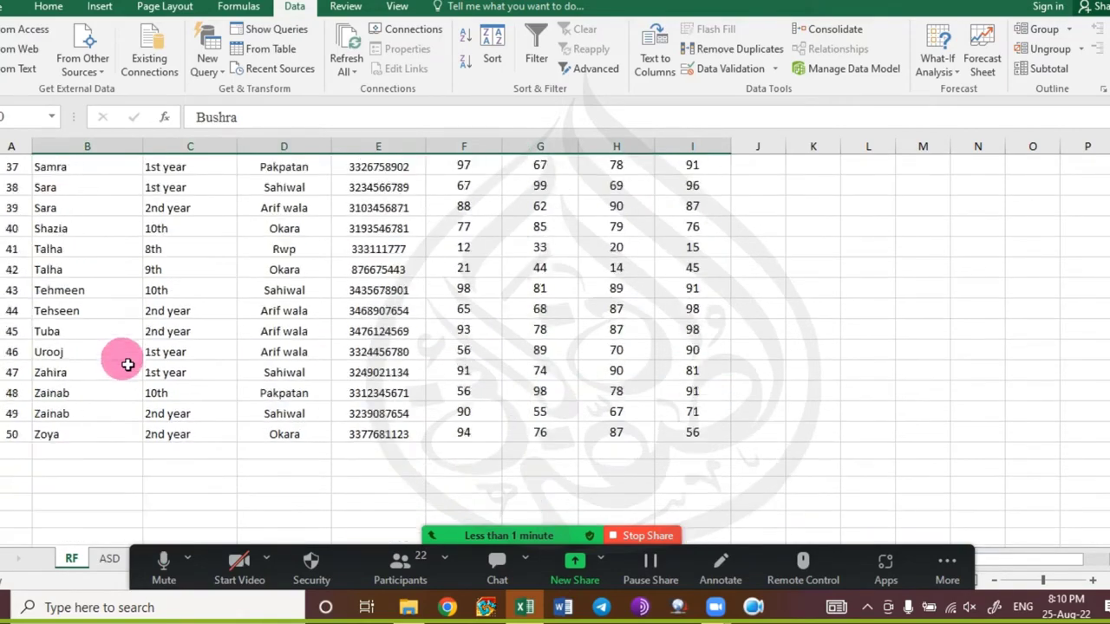
# Enter a trial student name in B51 with class 2nd year filled down, then clear both cells.
pyautogui.click(74, 292)
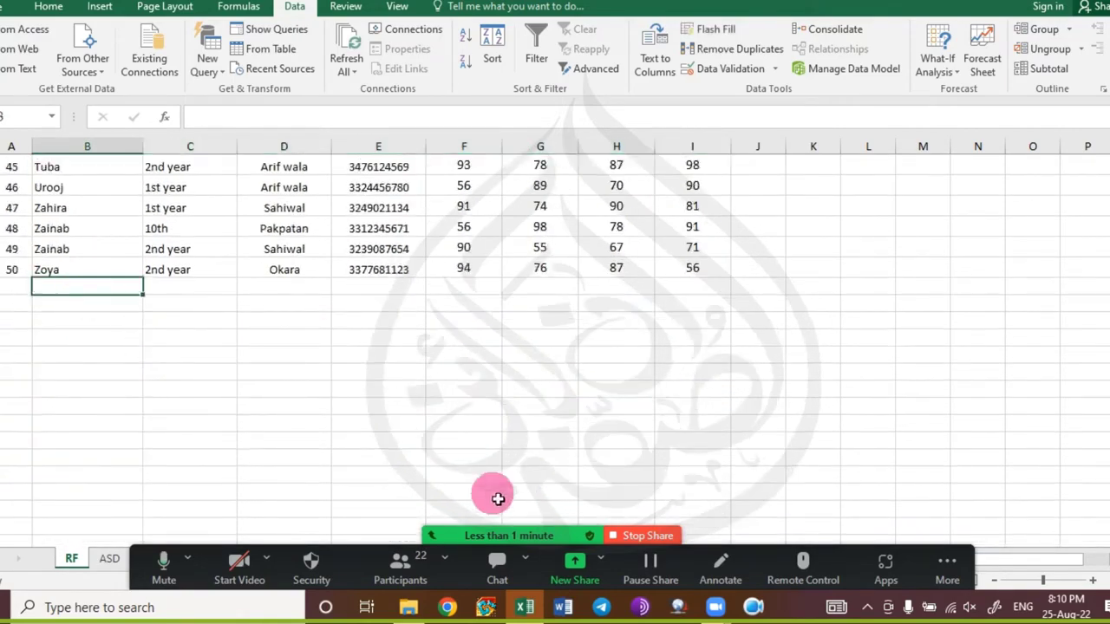
pyautogui.write('Shabbir')
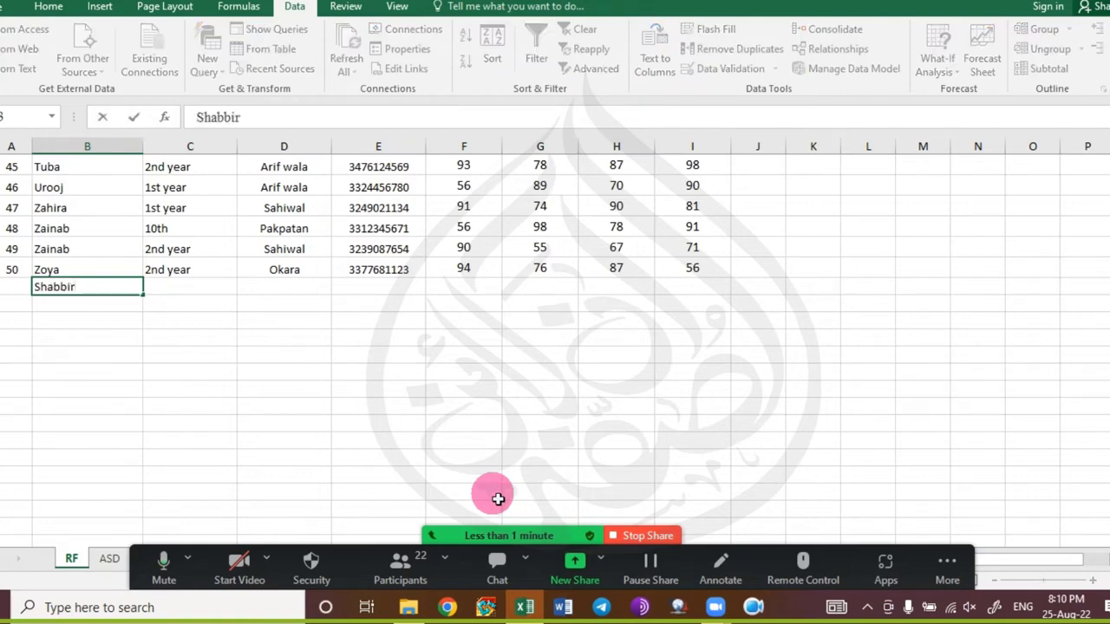
pyautogui.press('Tab')
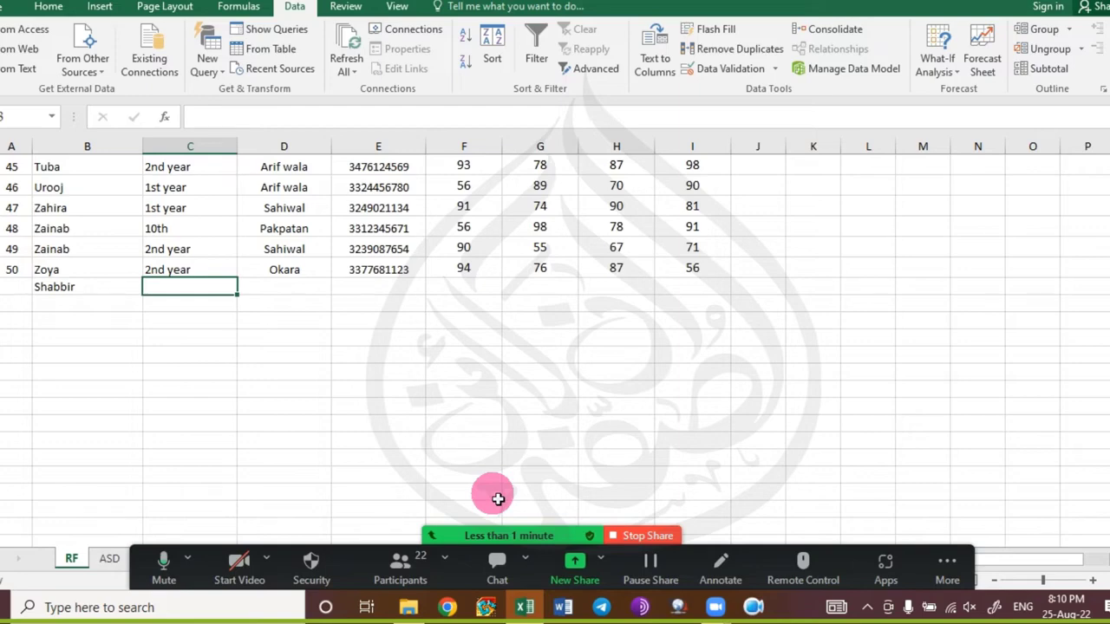
pyautogui.hotkey('ctrl', 'd')
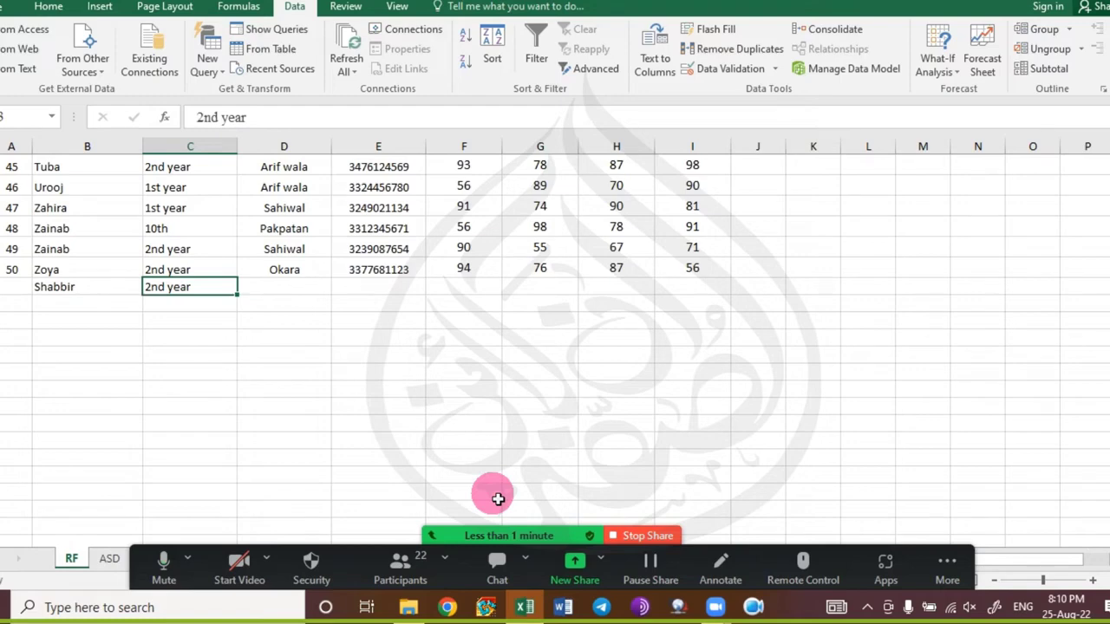
pyautogui.press('Left')
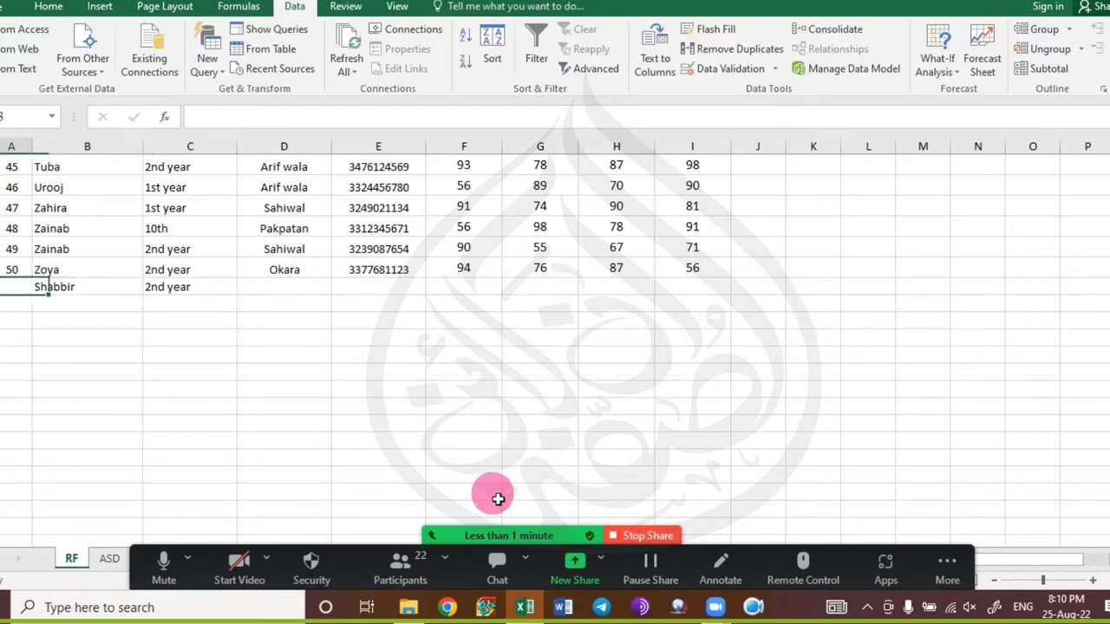
pyautogui.press('Right')
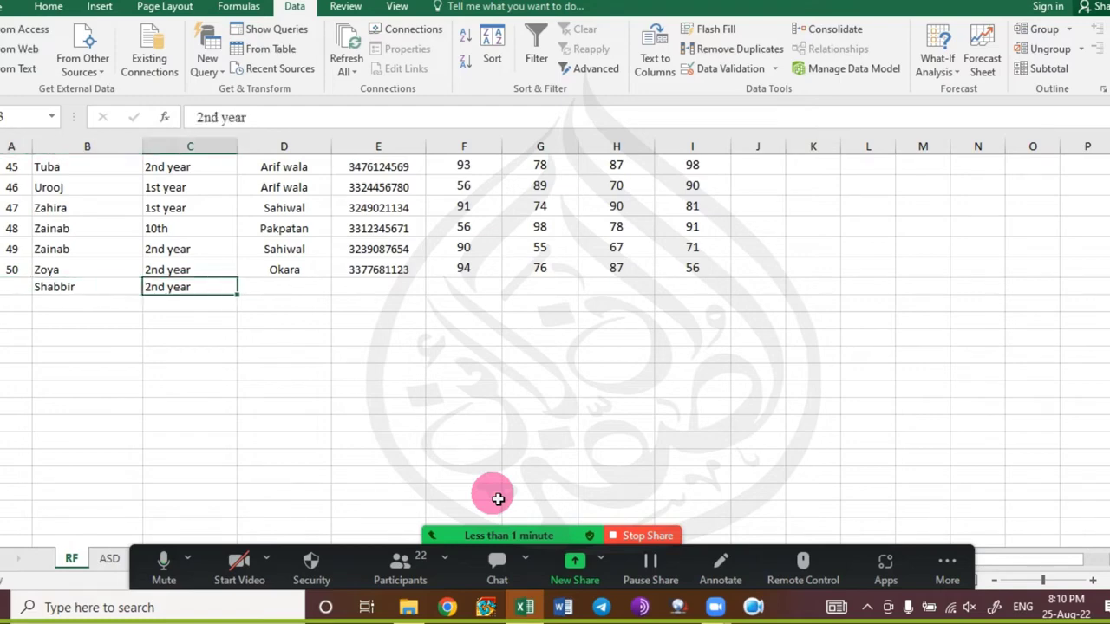
pyautogui.press('Left')
pyautogui.hotkey('shift', 'Right')
pyautogui.press('Delete')
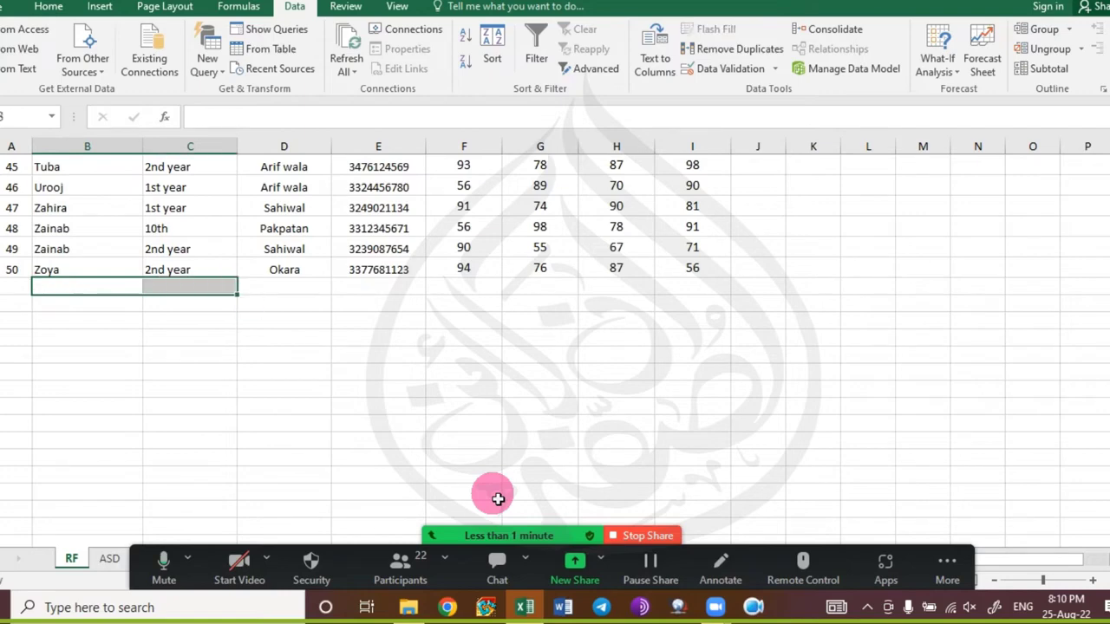
# Fill Okara and the phone number into row 51, undo it, and select empty row 51.
pyautogui.hotkey('shift', 'Left')
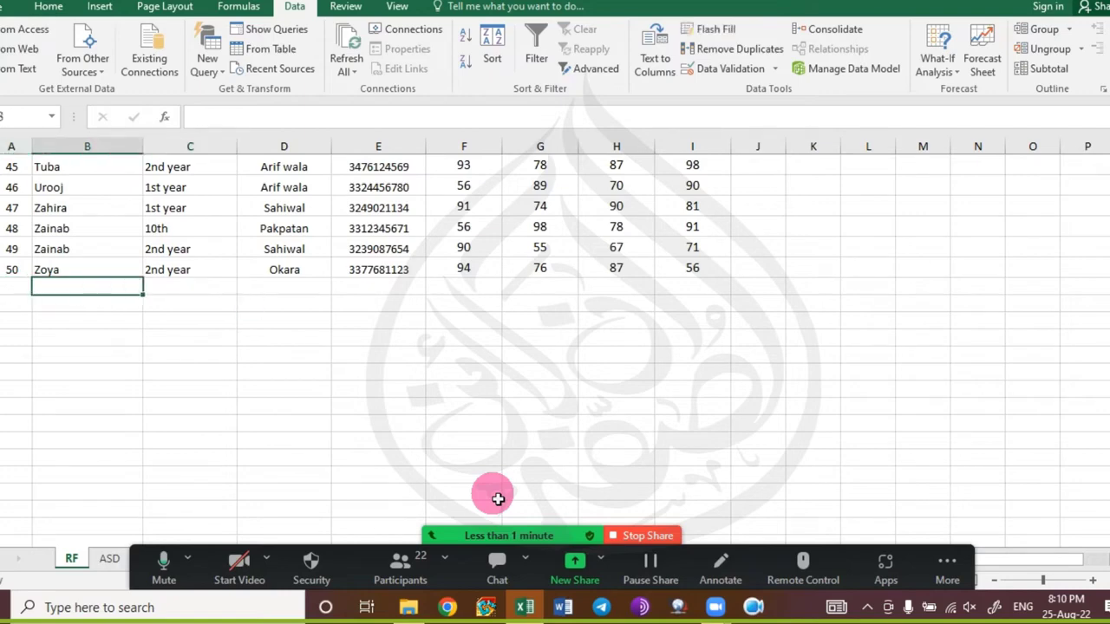
pyautogui.press('Right')
pyautogui.press('Right')
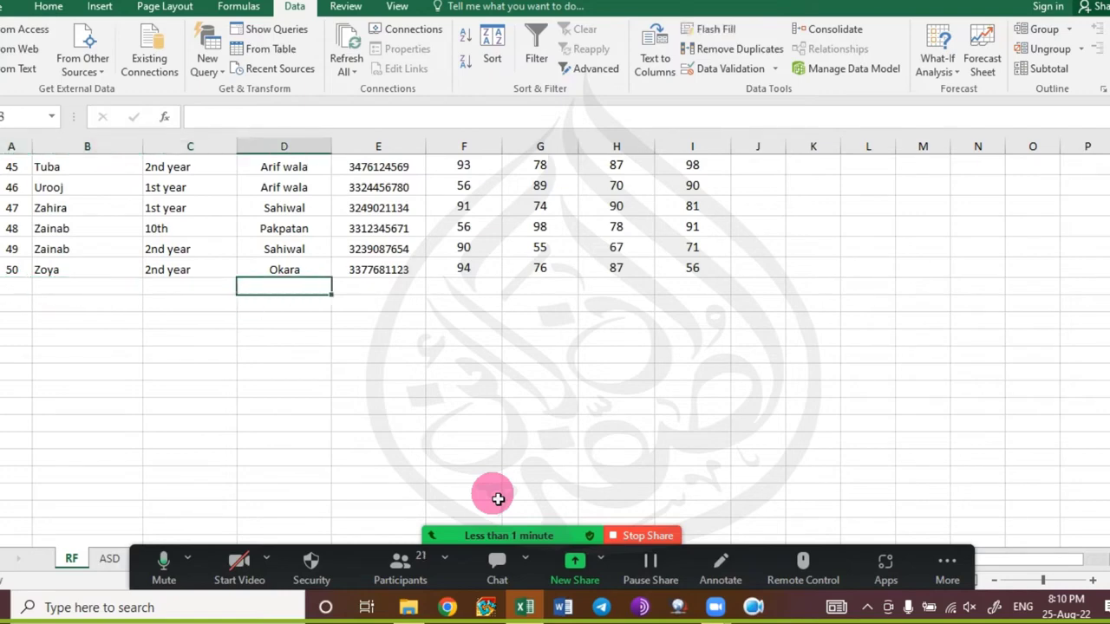
pyautogui.hotkey('shift', 'Right')
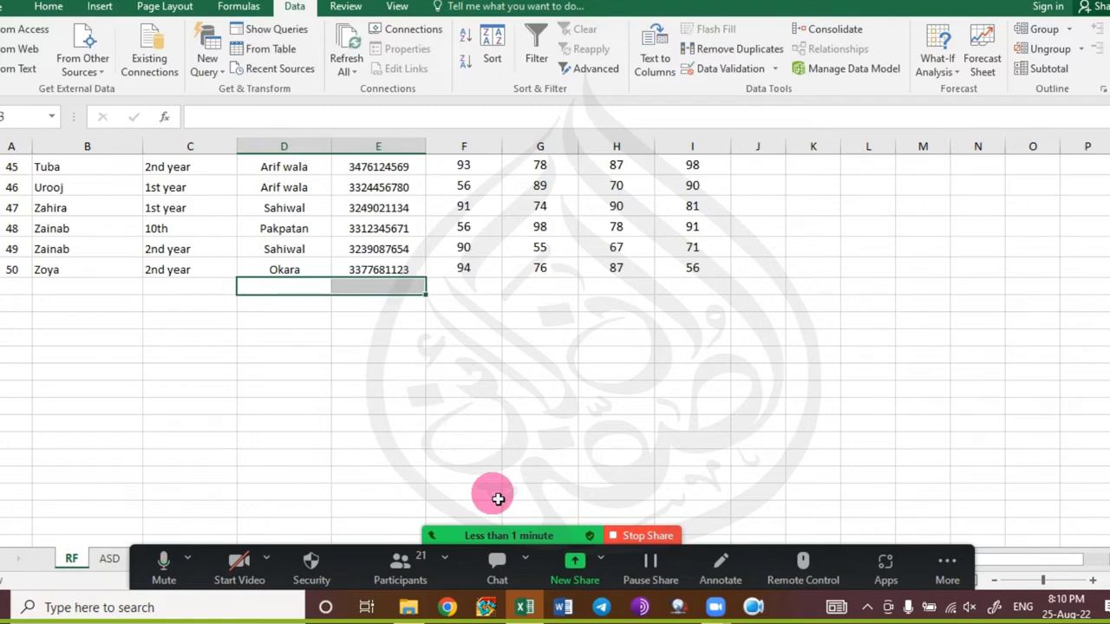
pyautogui.hotkey('ctrl', 'd')
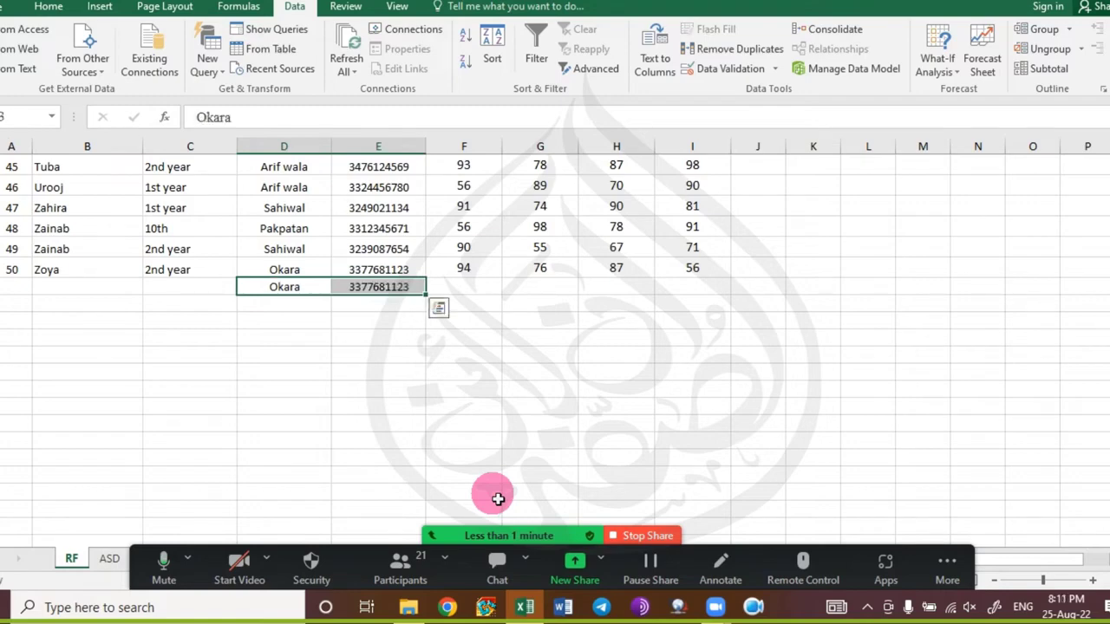
pyautogui.hotkey('ctrl', 'z')
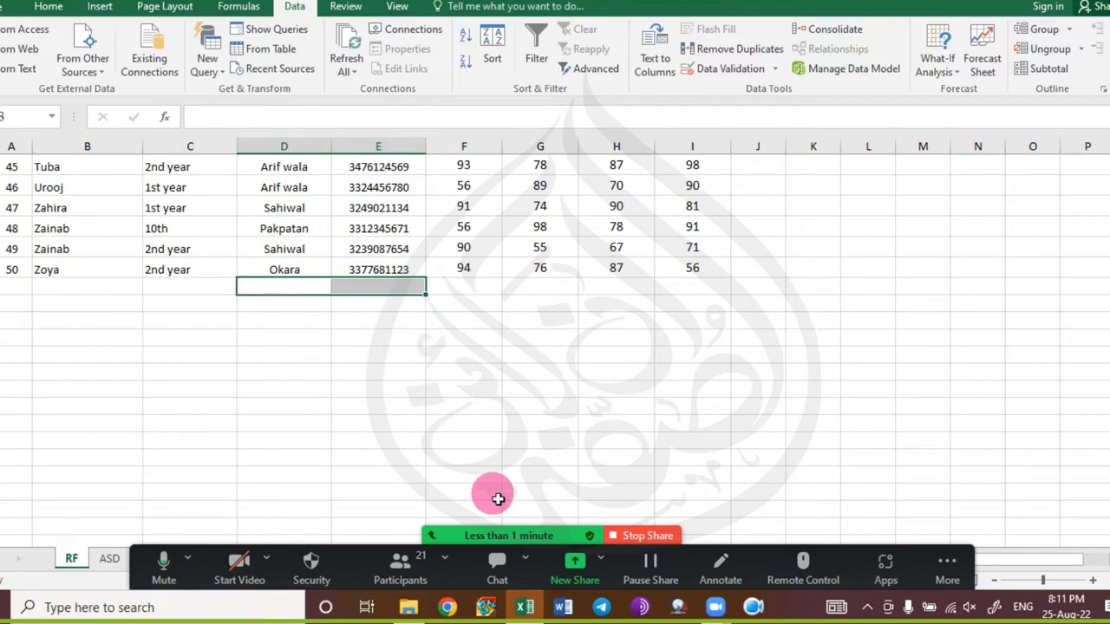
pyautogui.press('Left')
pyautogui.press('Left')
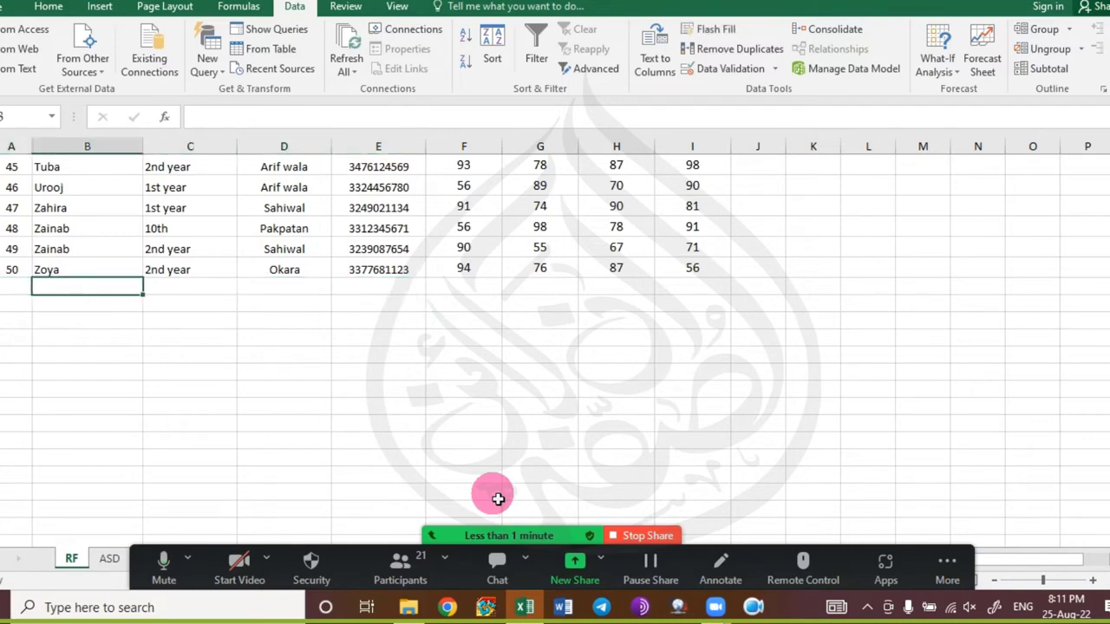
pyautogui.hotkey('ctrl', 'shift', 'Right')
pyautogui.hotkey('ctrl', 'shift', 'Left')
pyautogui.press('Left')
pyautogui.press('Right')
pyautogui.hotkey('shift', 'Right')
pyautogui.hotkey('shift', 'Right')
pyautogui.hotkey('shift', 'Right')
pyautogui.hotkey('shift', 'Right')
pyautogui.hotkey('shift', 'Right')
pyautogui.hotkey('shift', 'Right')
pyautogui.hotkey('shift', 'Right')
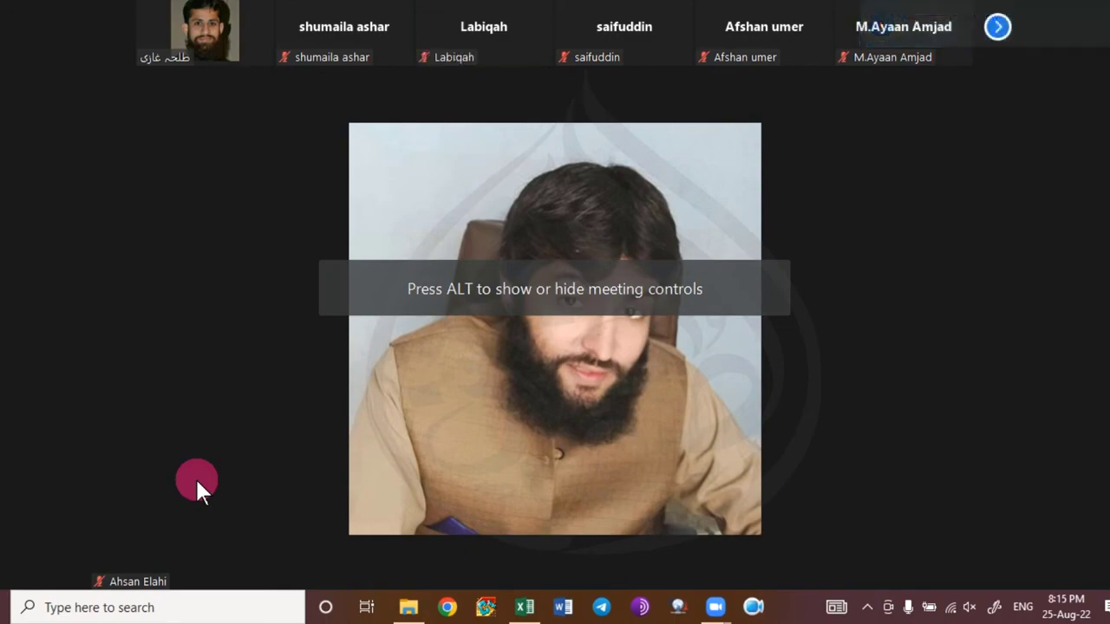
# Return to the Zoom meeting and share the whole screen again.
pyautogui.hotkey('alt', 'Tab')
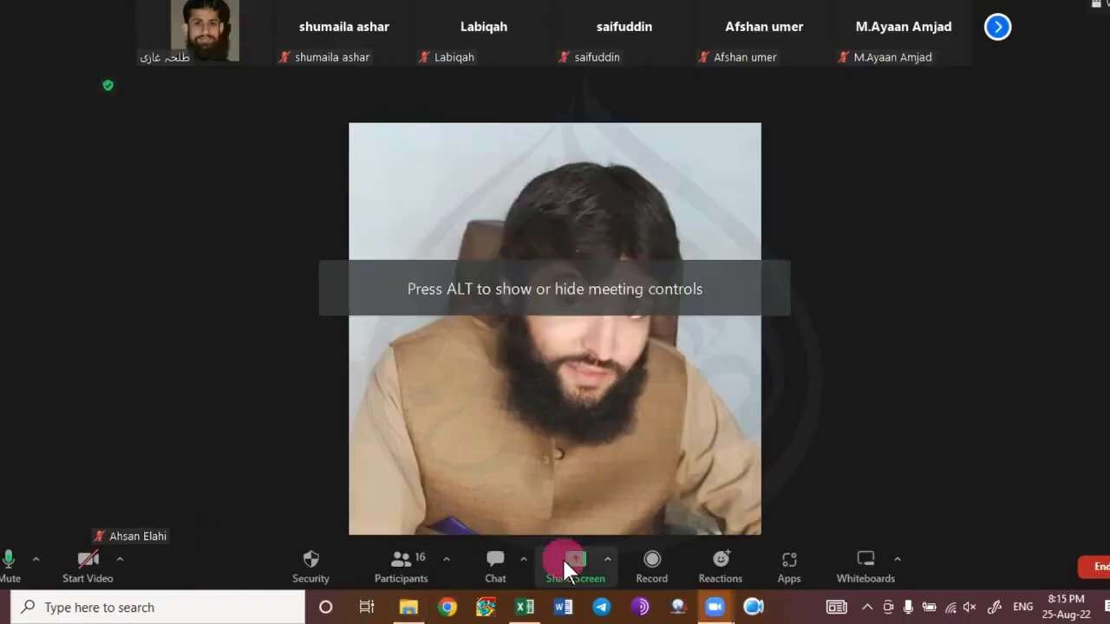
pyautogui.click(565, 564)
pyautogui.click(965, 455)
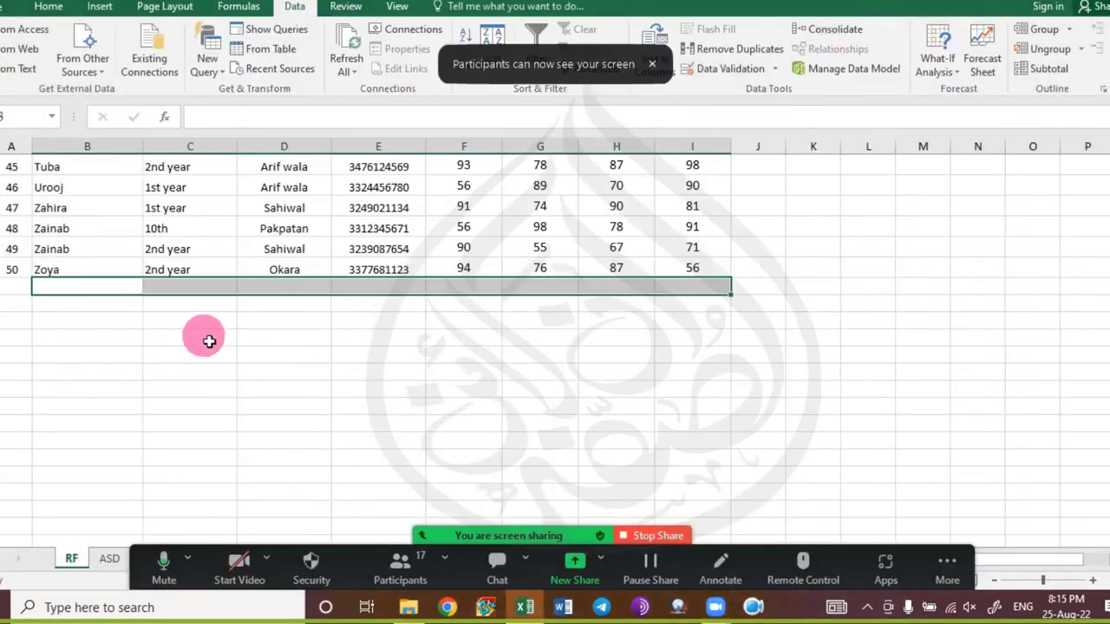
# Fill empty row 51 with the last student's record, then undo it.
pyautogui.click(652, 64)
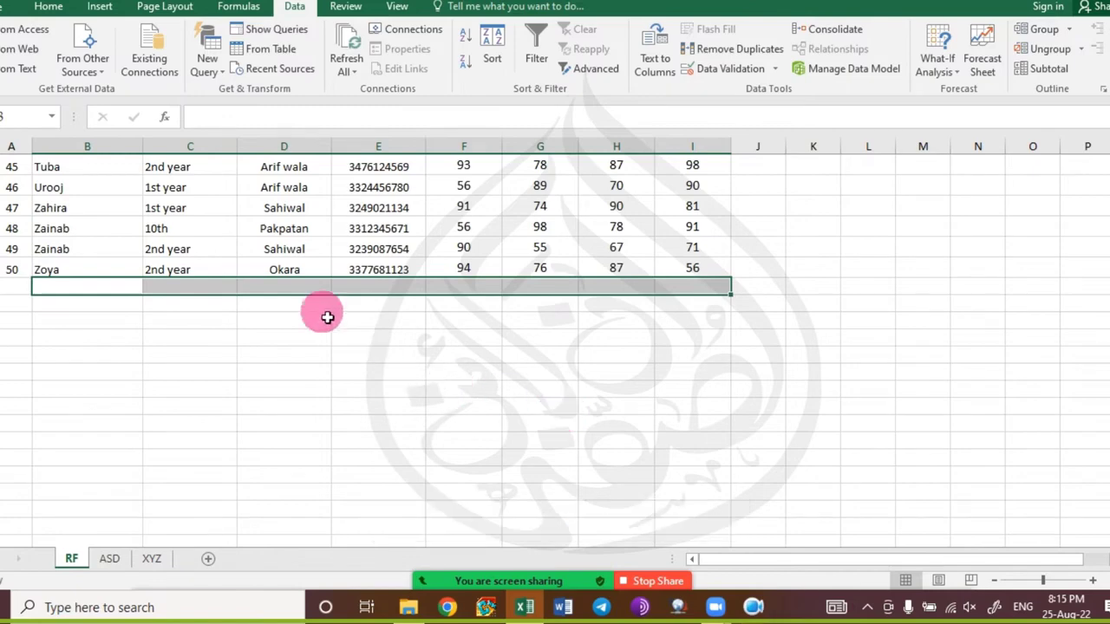
pyautogui.click(91, 305)
pyautogui.moveTo(64, 287); pyautogui.dragTo(680, 292)
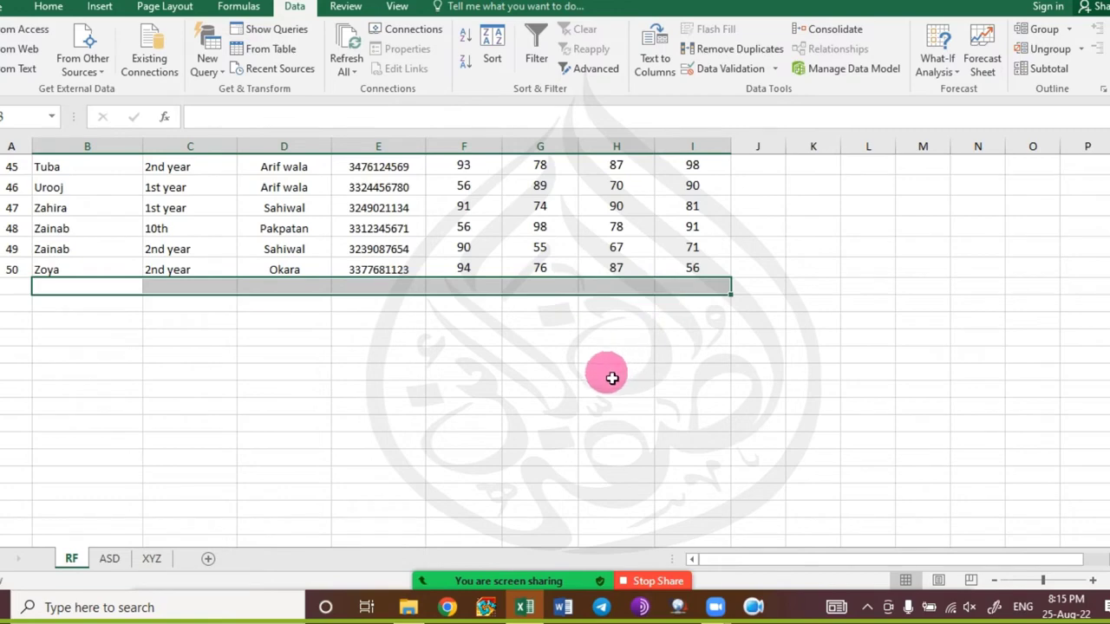
pyautogui.hotkey('ctrl', 'd')
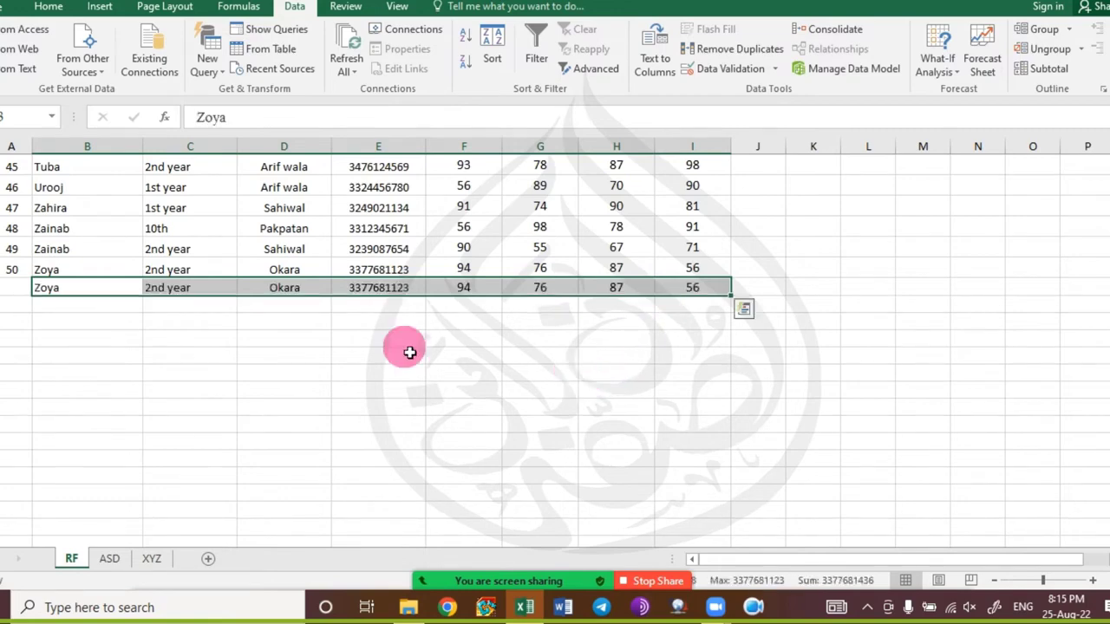
pyautogui.hotkey('ctrl', 'z')
# Duplicate row 20's record into row 21 with Ctrl+D, then select the header row.
pyautogui.scroll(9, 107, 300)
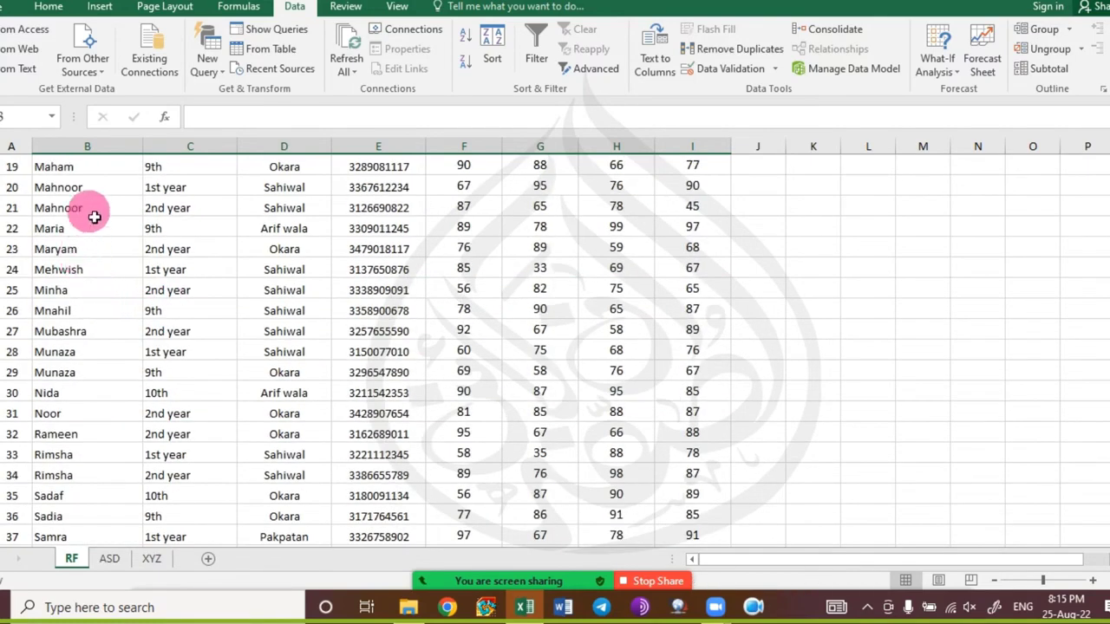
pyautogui.moveTo(96, 208); pyautogui.dragTo(677, 211)
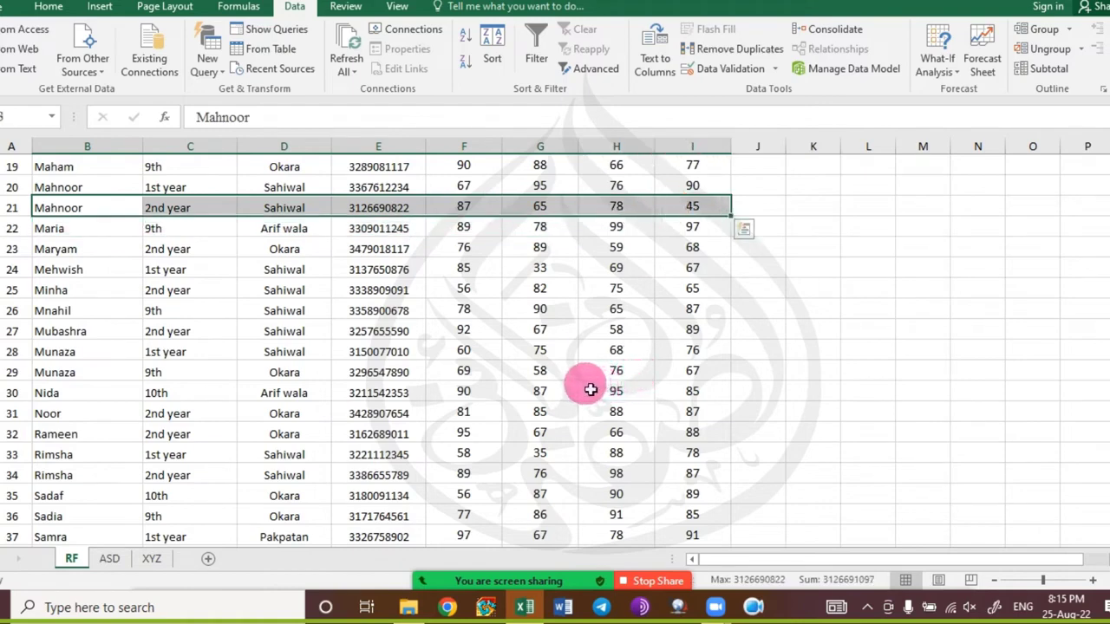
pyautogui.hotkey('ctrl', 'd')
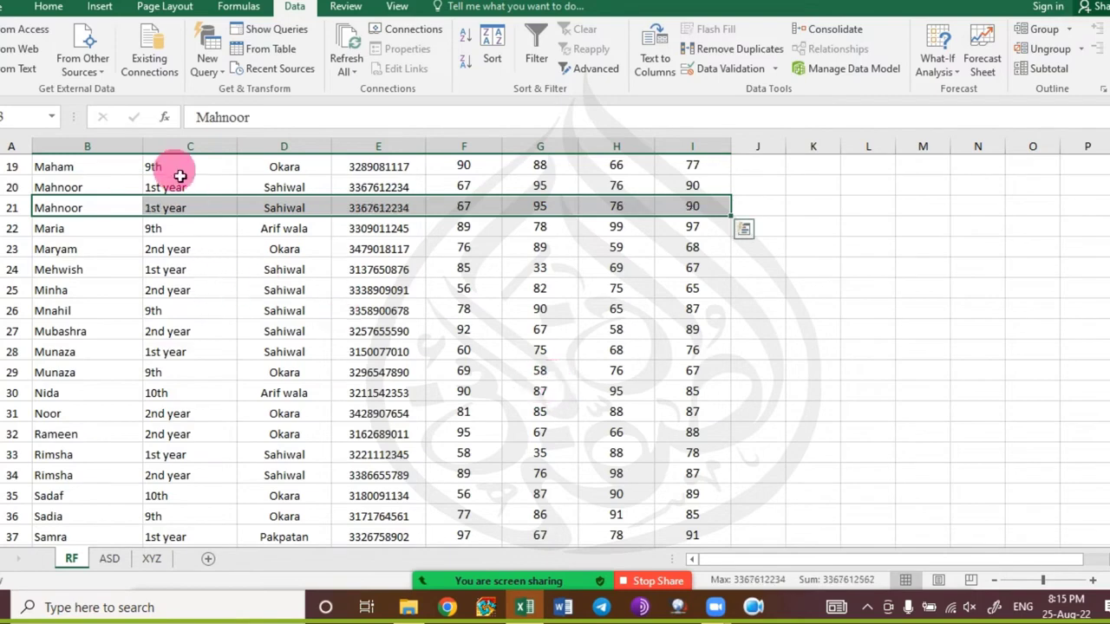
pyautogui.scroll(7, 152, 268)
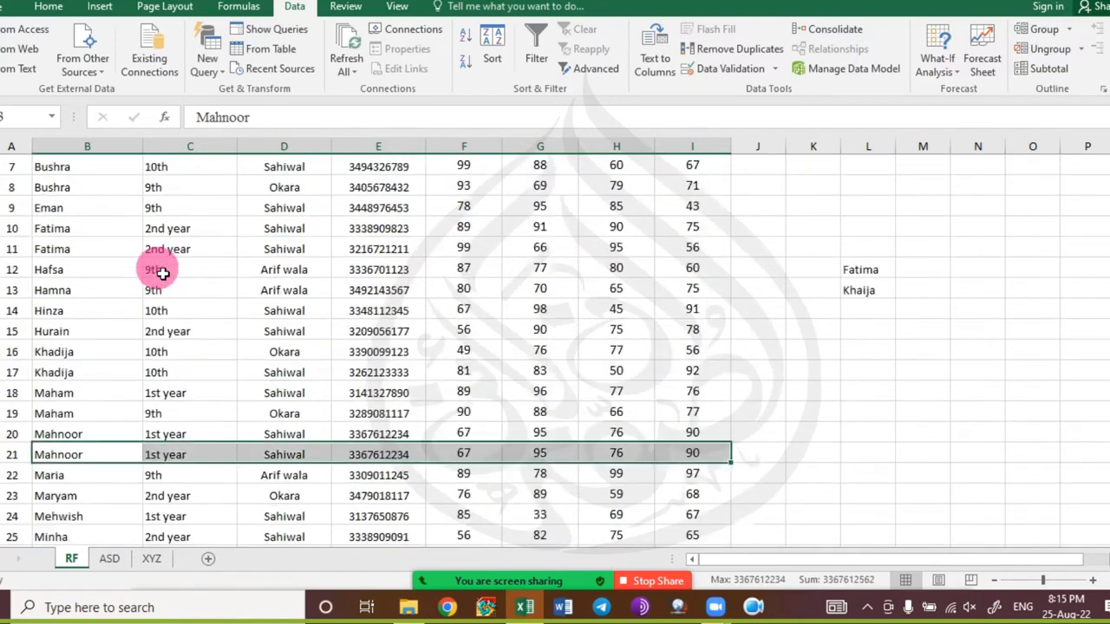
pyautogui.click(86, 211)
pyautogui.hotkey('ctrl', 'shift', 'Right')
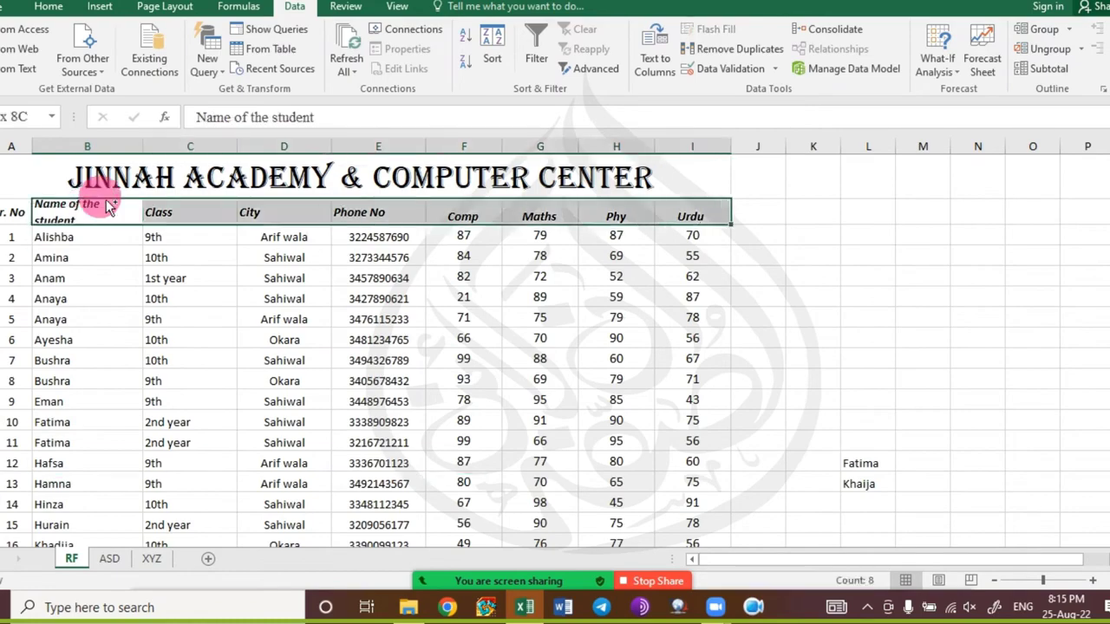
# Extend the selection to the full table and remove duplicates across all columns, deleting the repeated row.
pyautogui.hotkey('ctrl', 'shift', 'Down')
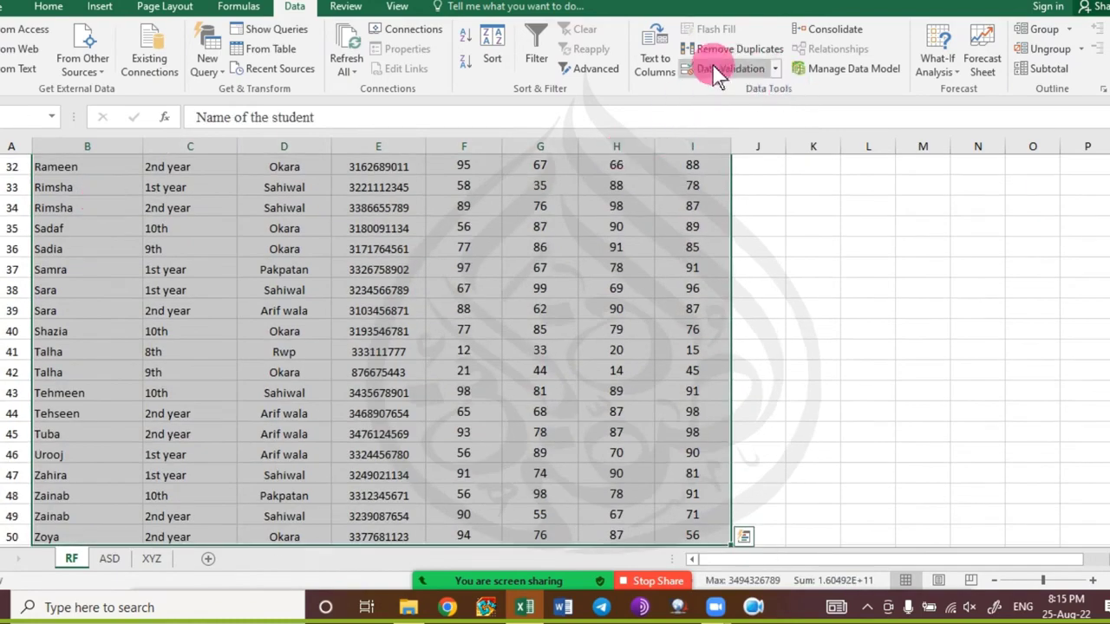
pyautogui.click(727, 48)
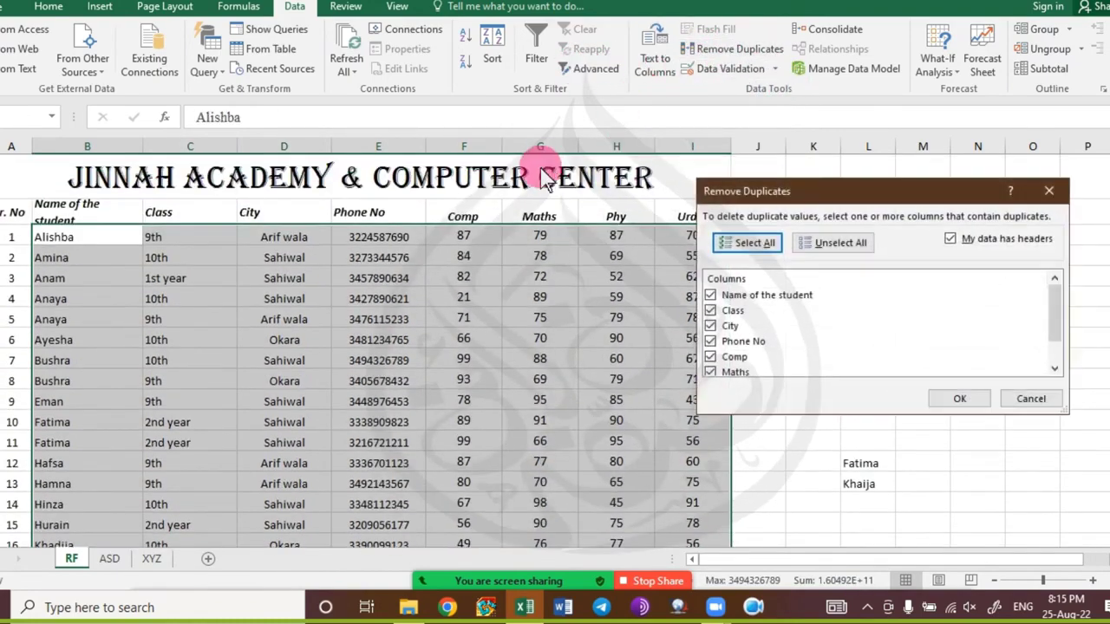
pyautogui.click(959, 401)
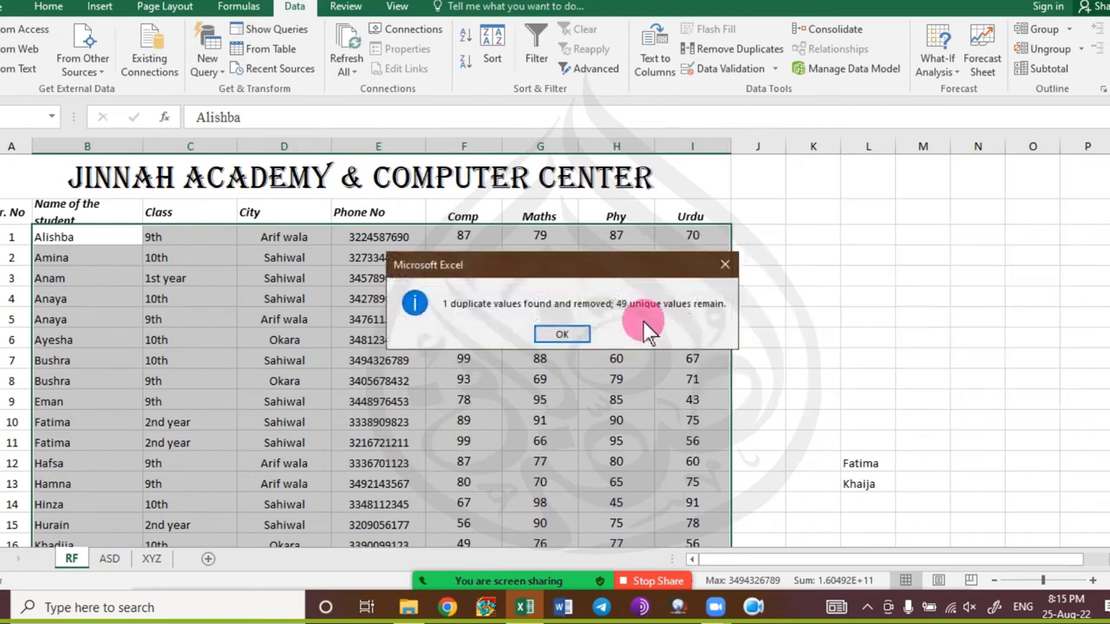
pyautogui.click(577, 333)
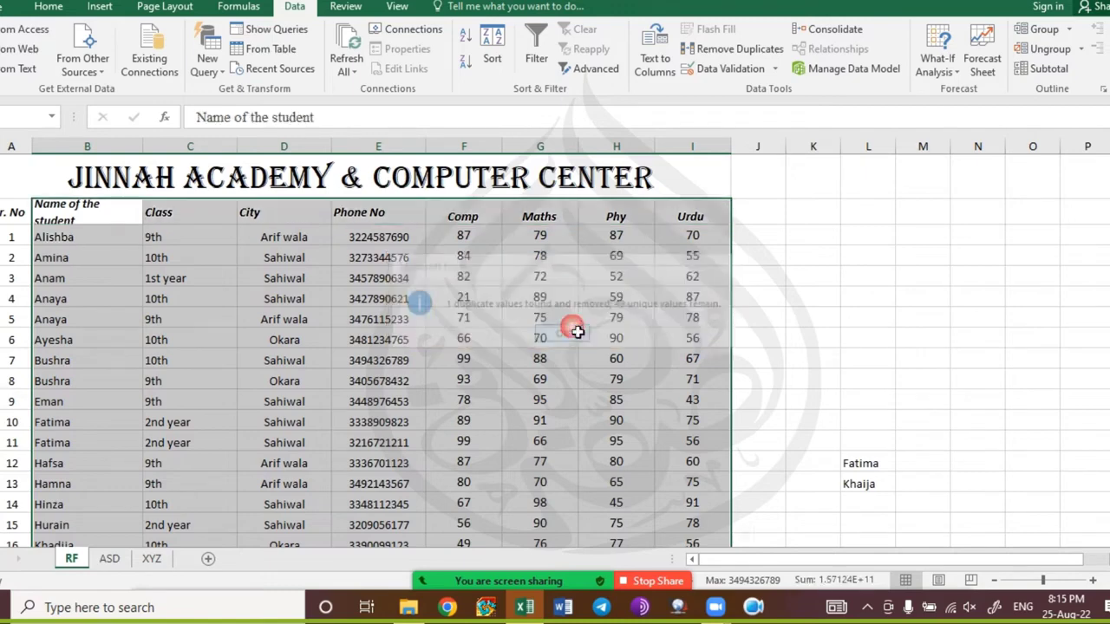
pyautogui.click(375, 299)
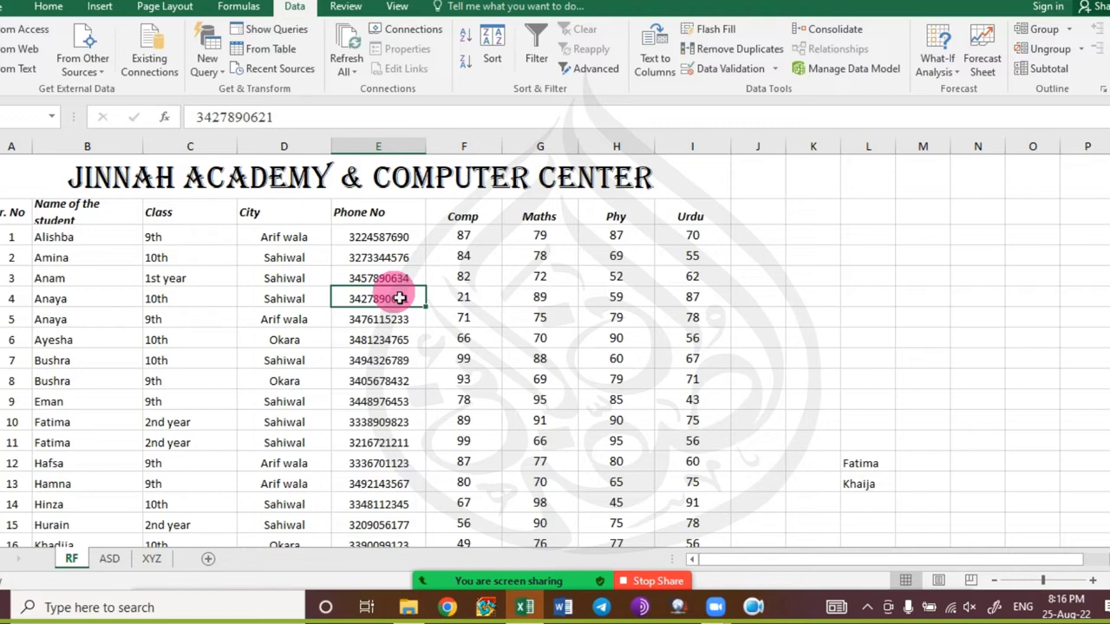
# Open the Zoom meeting chat and close it again.
pyautogui.hotkey('alt', 'Tab')
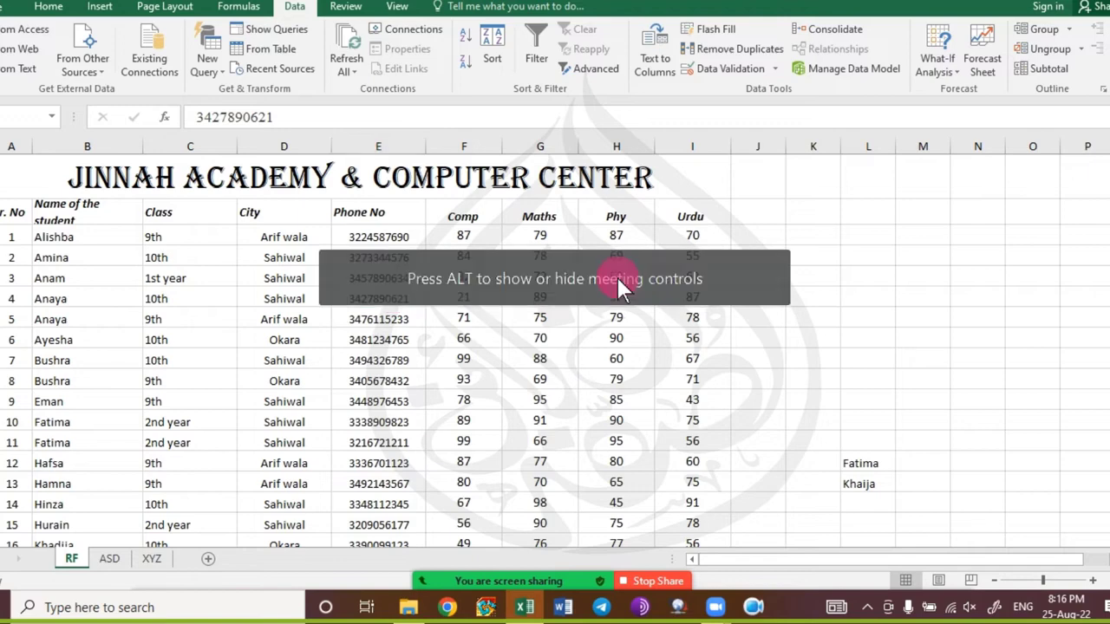
pyautogui.click(496, 572)
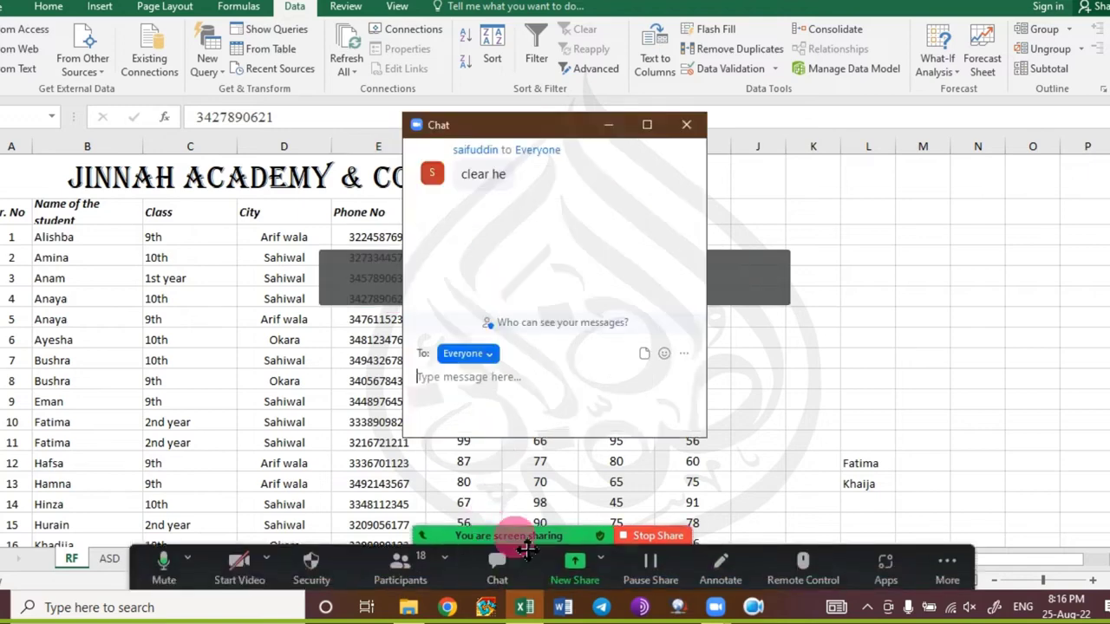
pyautogui.click(692, 122)
pyautogui.click(471, 387)
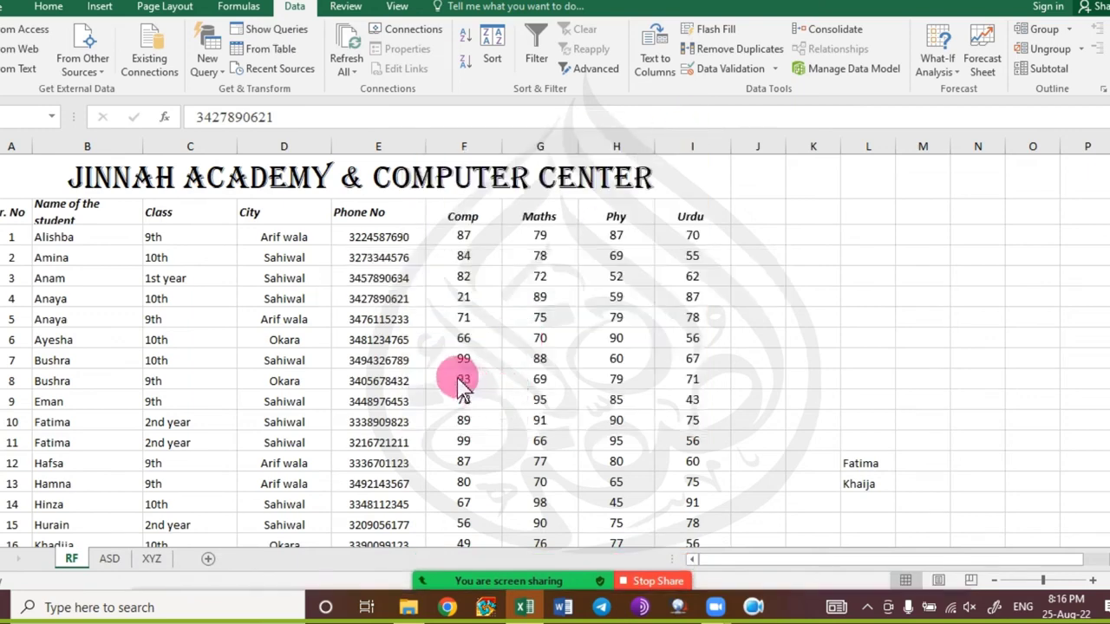
# Select the Name of the student header, view Formulas and Page Layout, and reopen the chat.
pyautogui.click(110, 214)
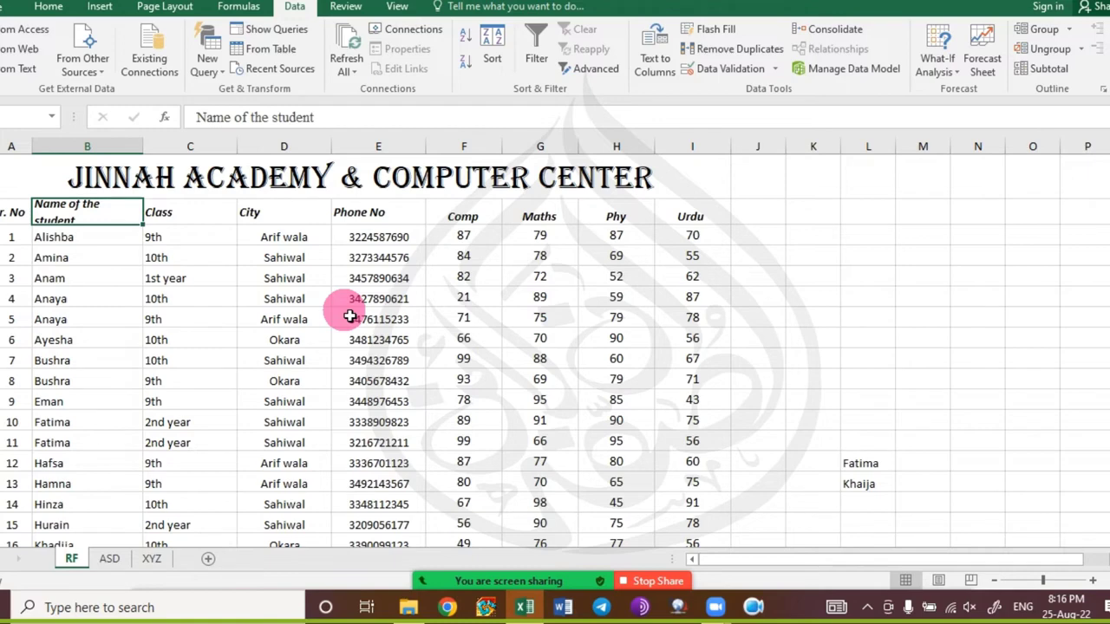
pyautogui.click(243, 7)
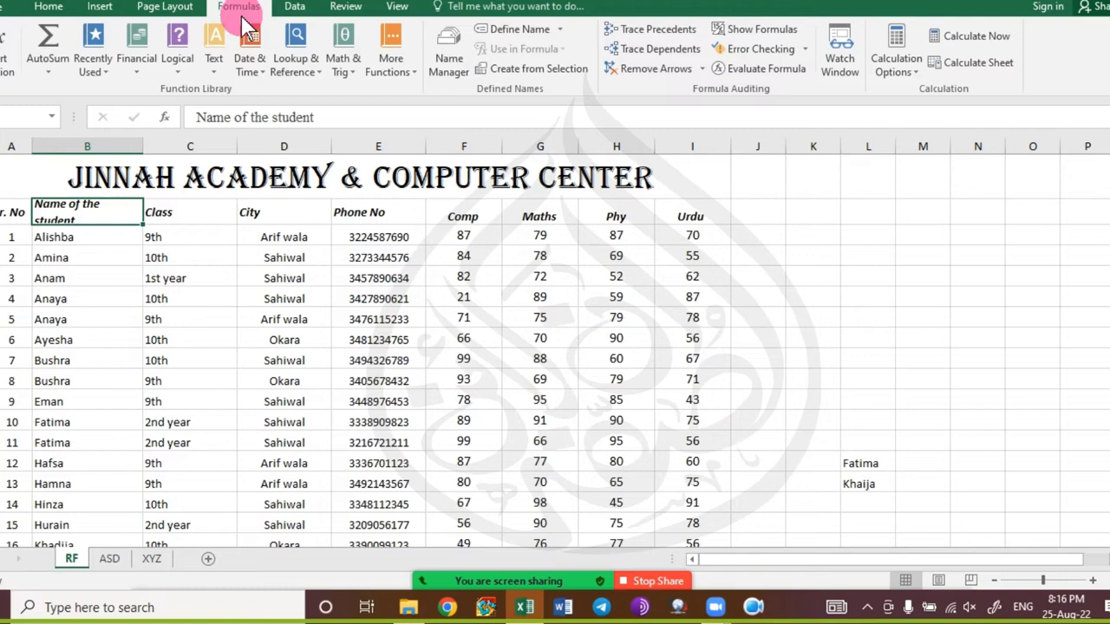
pyautogui.click(163, 7)
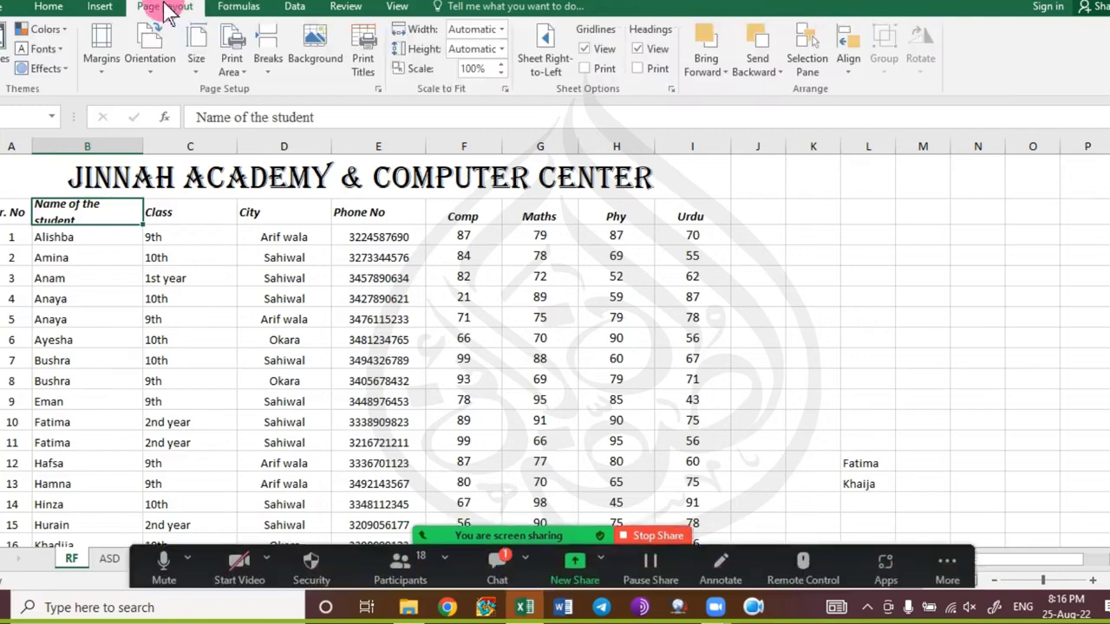
pyautogui.click(501, 564)
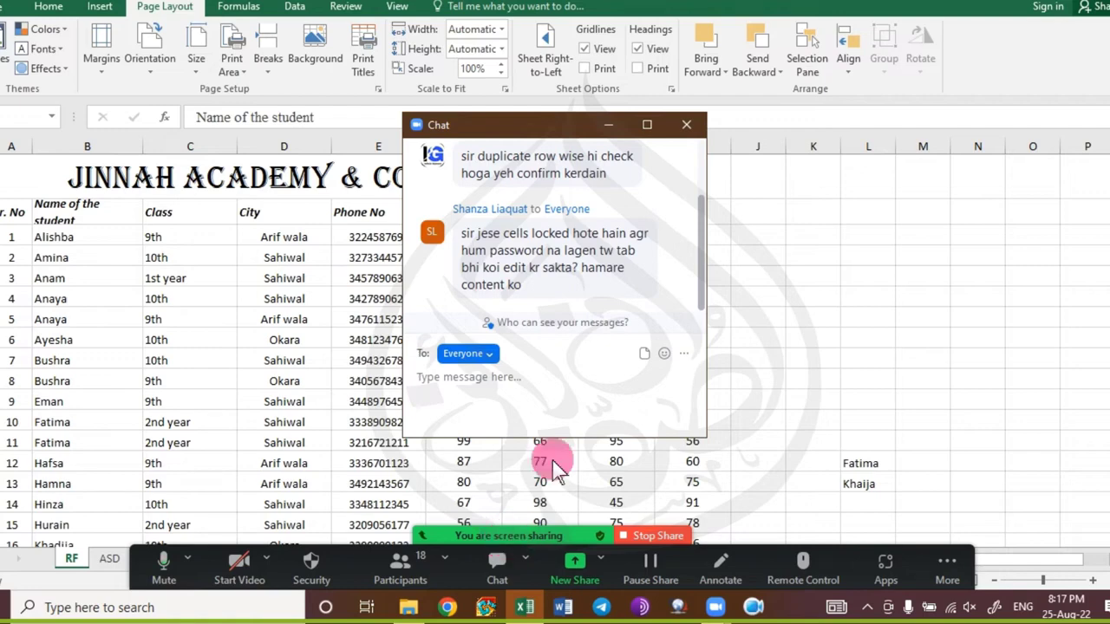
# Move and resize the Zoom chat to read older messages, then minimize it.
pyautogui.moveTo(520, 124); pyautogui.dragTo(492, 173)
pyautogui.moveTo(607, 143); pyautogui.dragTo(893, 56)
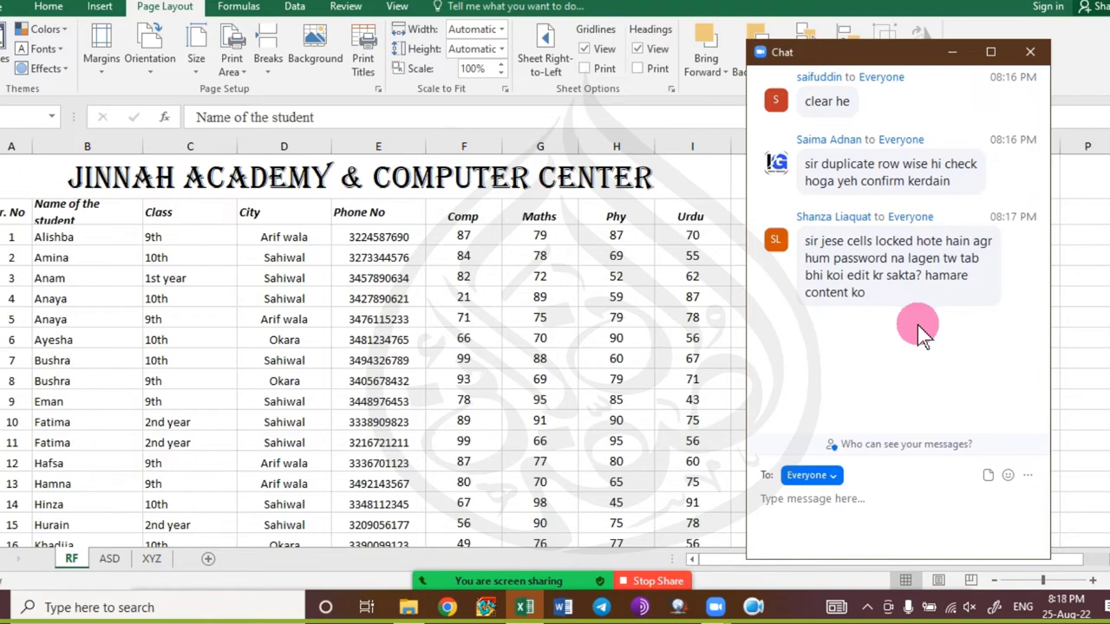
pyautogui.click(951, 53)
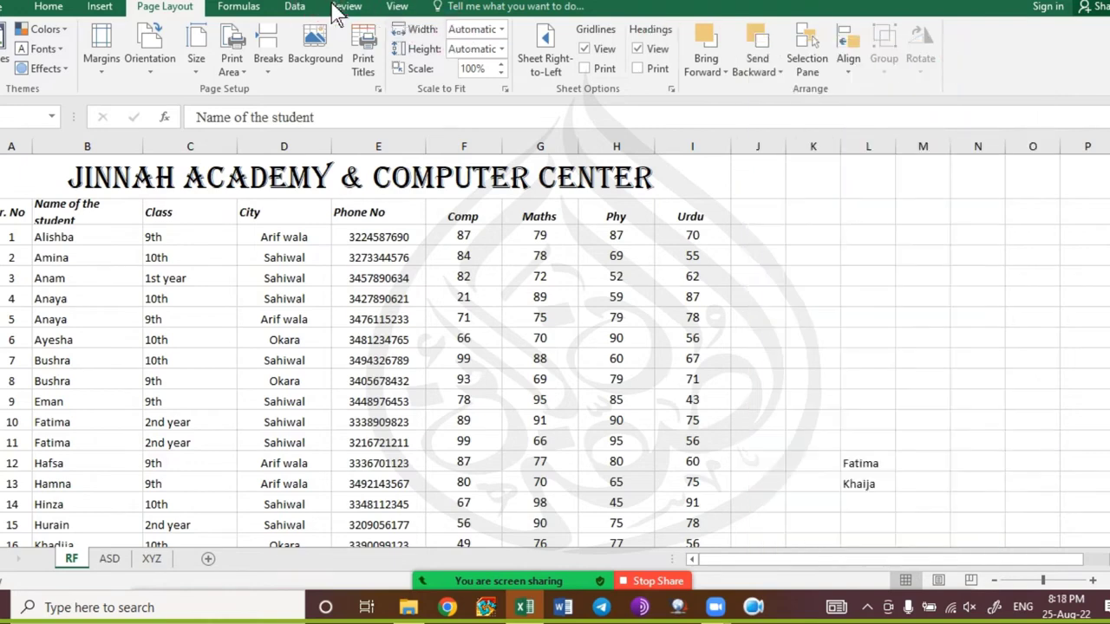
# Switch to the Review tab to show the protection options.
pyautogui.click(344, 7)
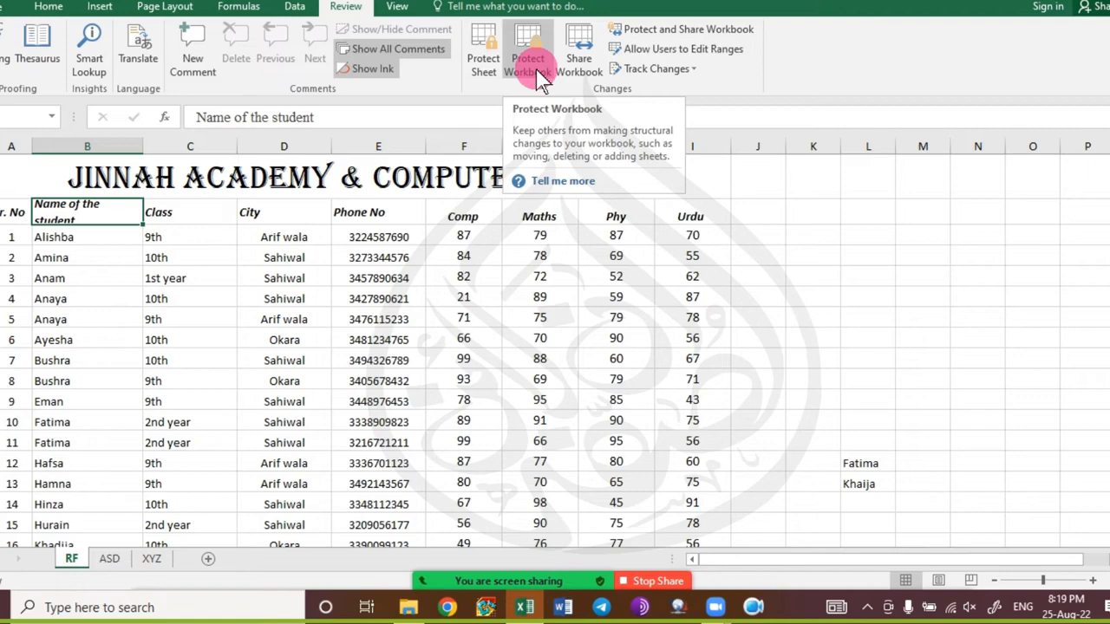
pyautogui.click(491, 569)
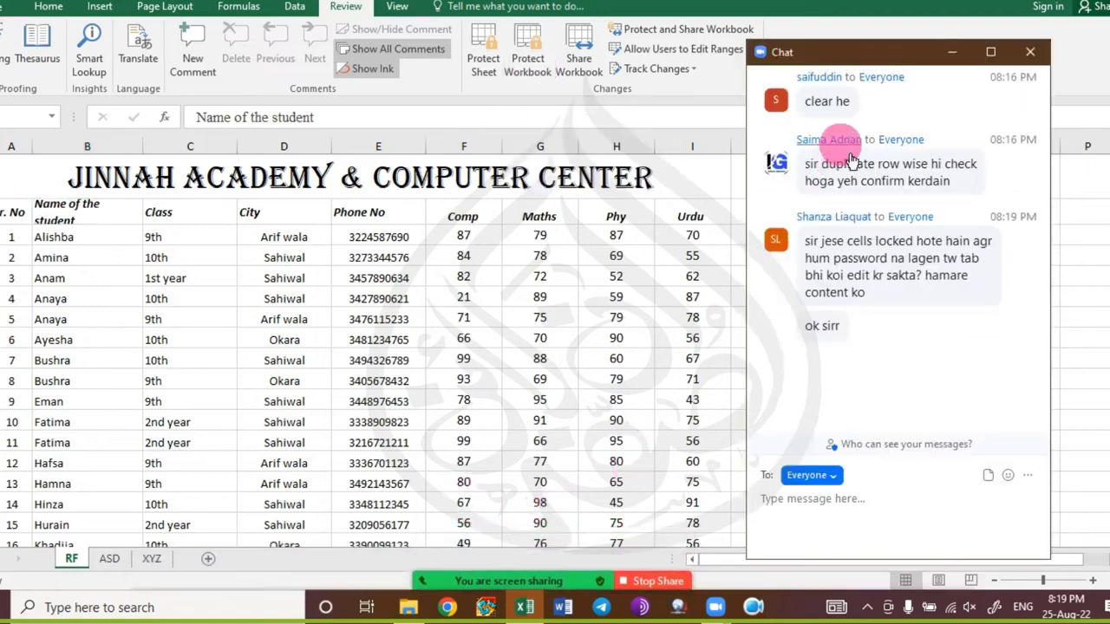
pyautogui.click(1030, 52)
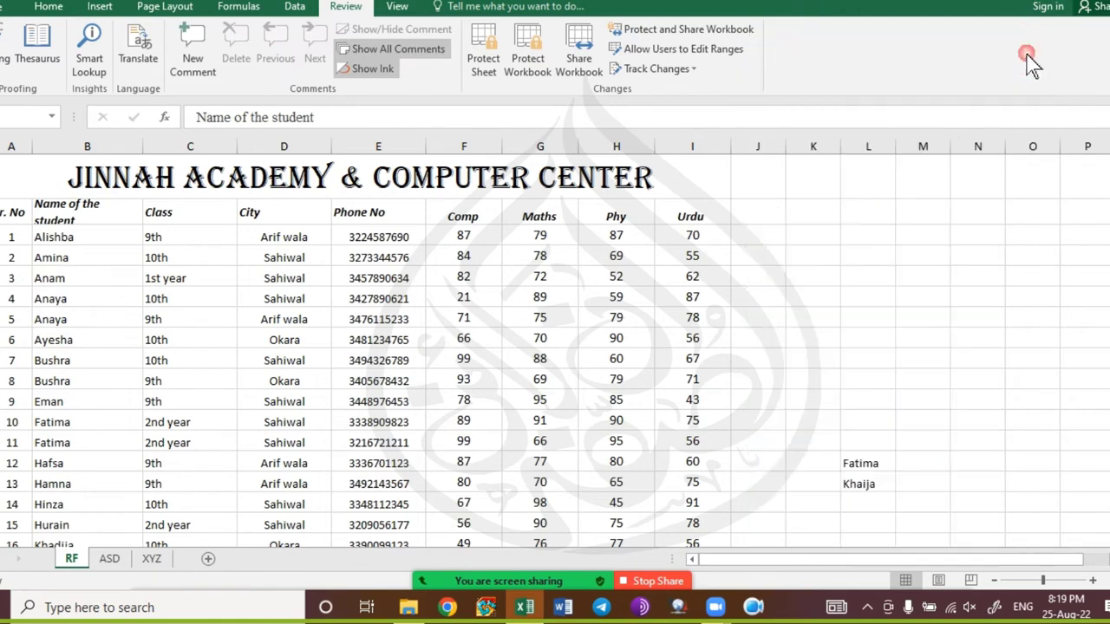
pyautogui.click(528, 43)
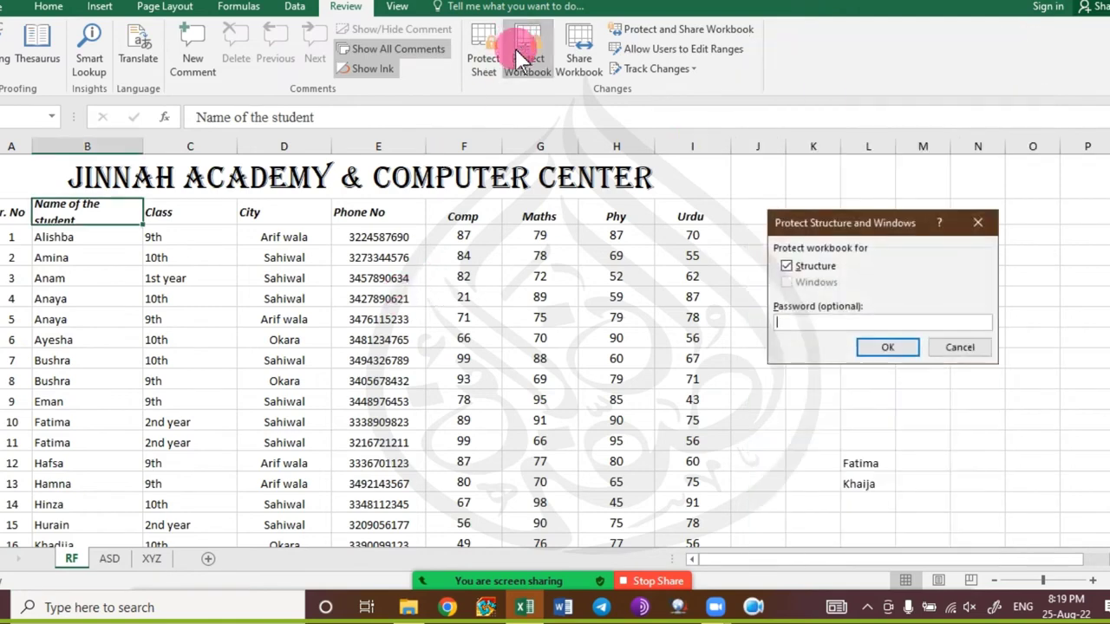
pyautogui.click(959, 346)
pyautogui.click(463, 278)
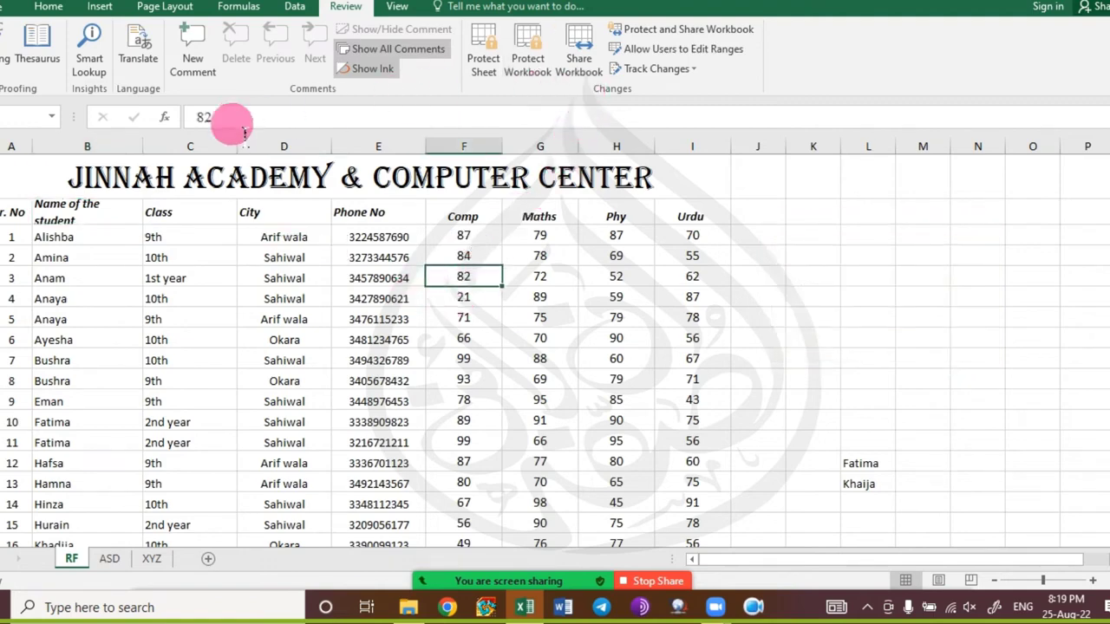
pyautogui.click(160, 7)
pyautogui.click(100, 9)
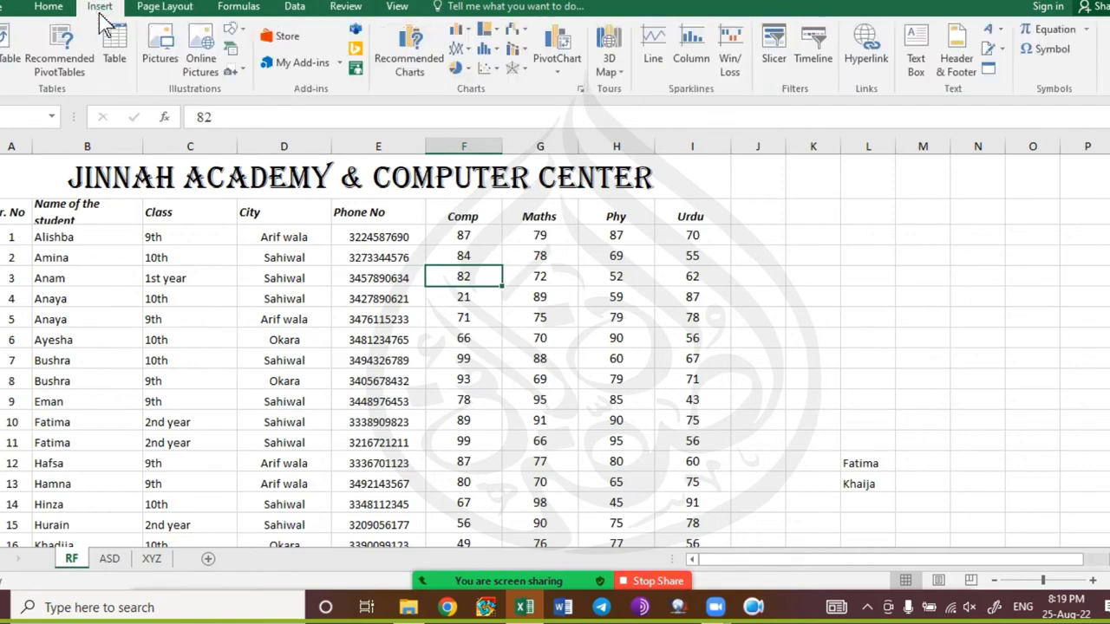
pyautogui.click(49, 7)
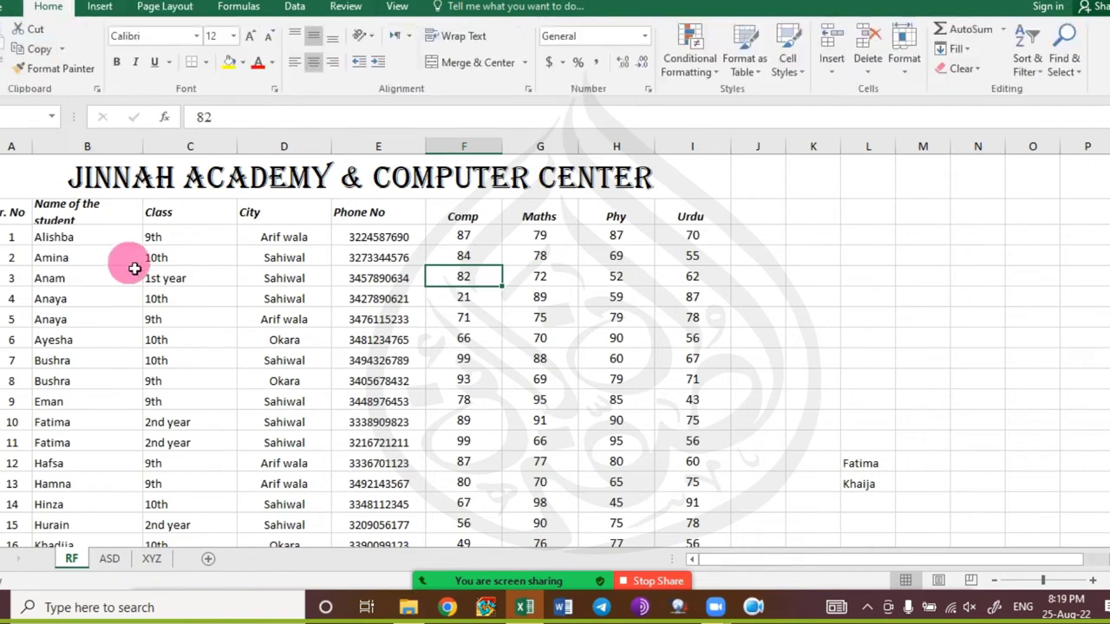
pyautogui.click(174, 279)
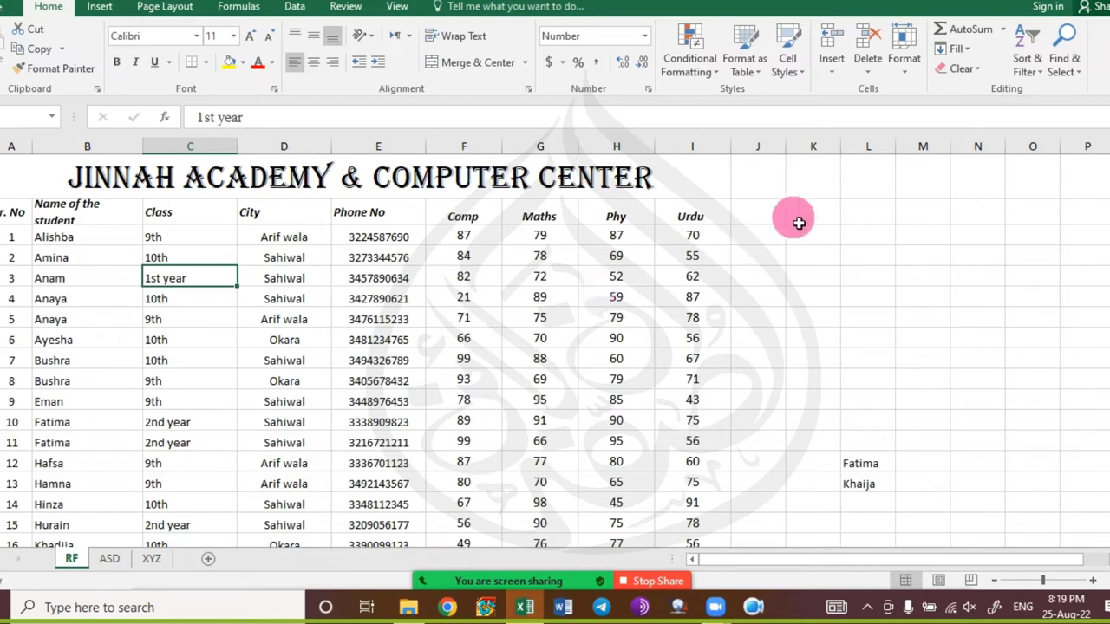
pyautogui.click(834, 68)
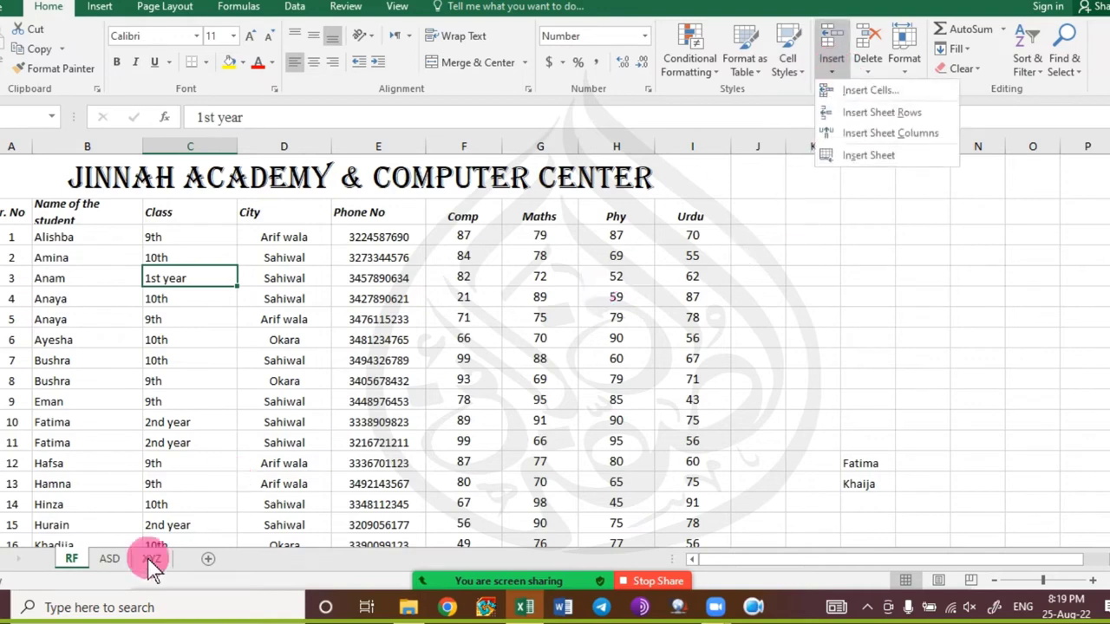
pyautogui.click(70, 562)
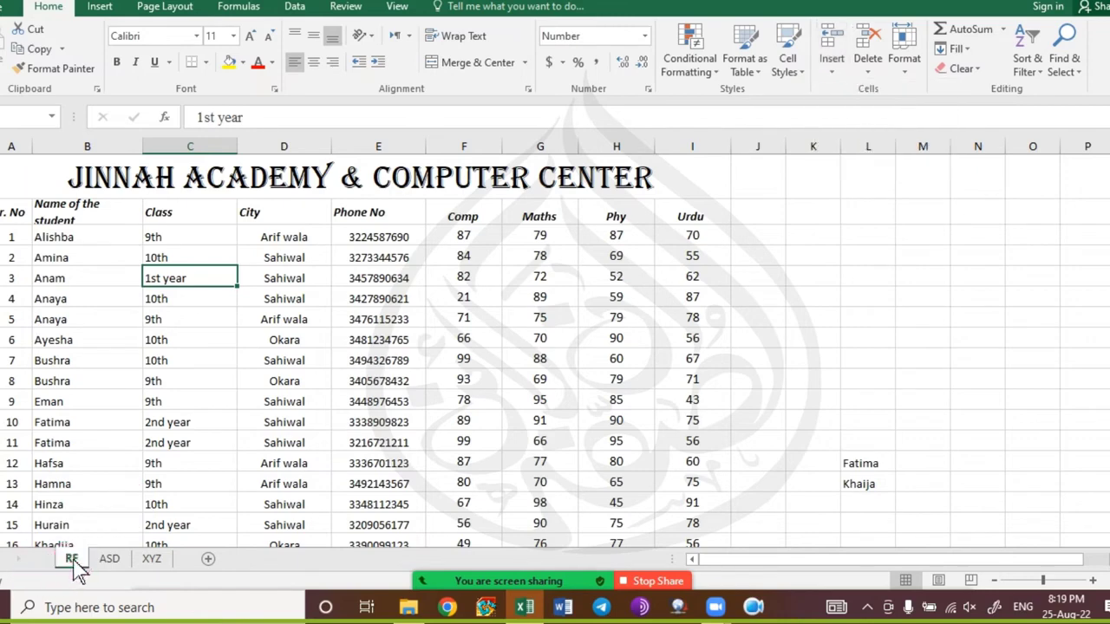
pyautogui.rightClick(69, 562)
pyautogui.click(135, 360)
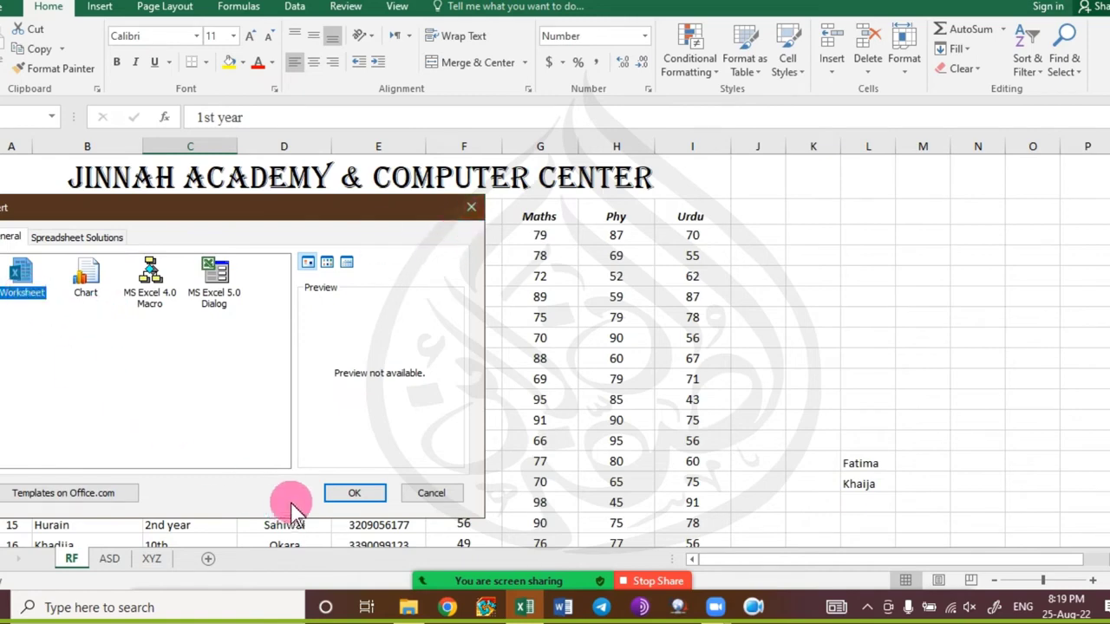
pyautogui.click(433, 493)
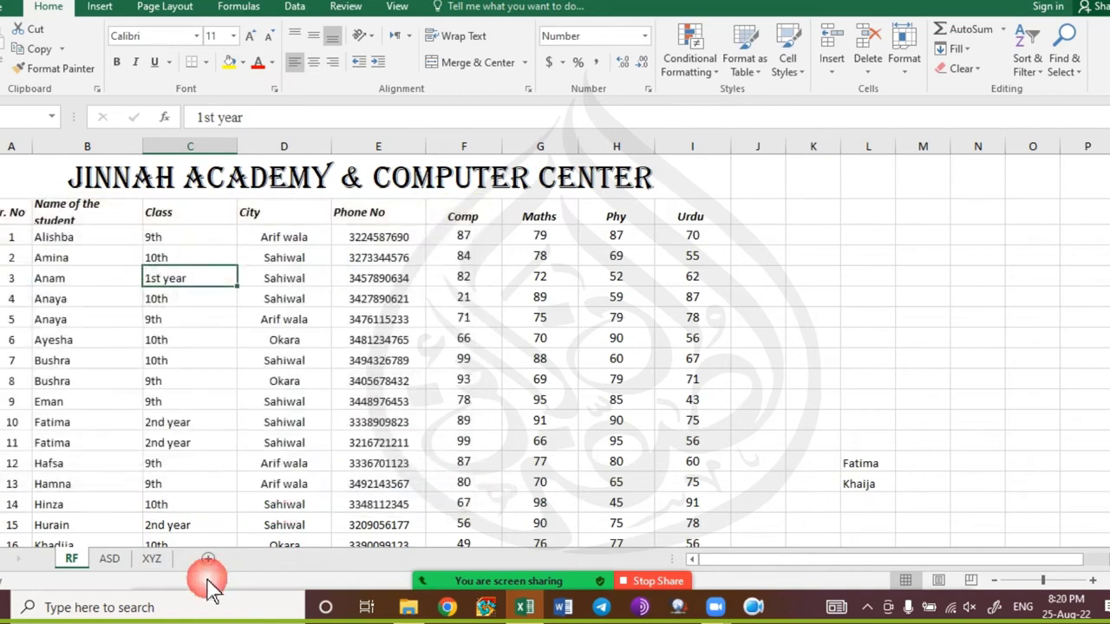
pyautogui.click(208, 560)
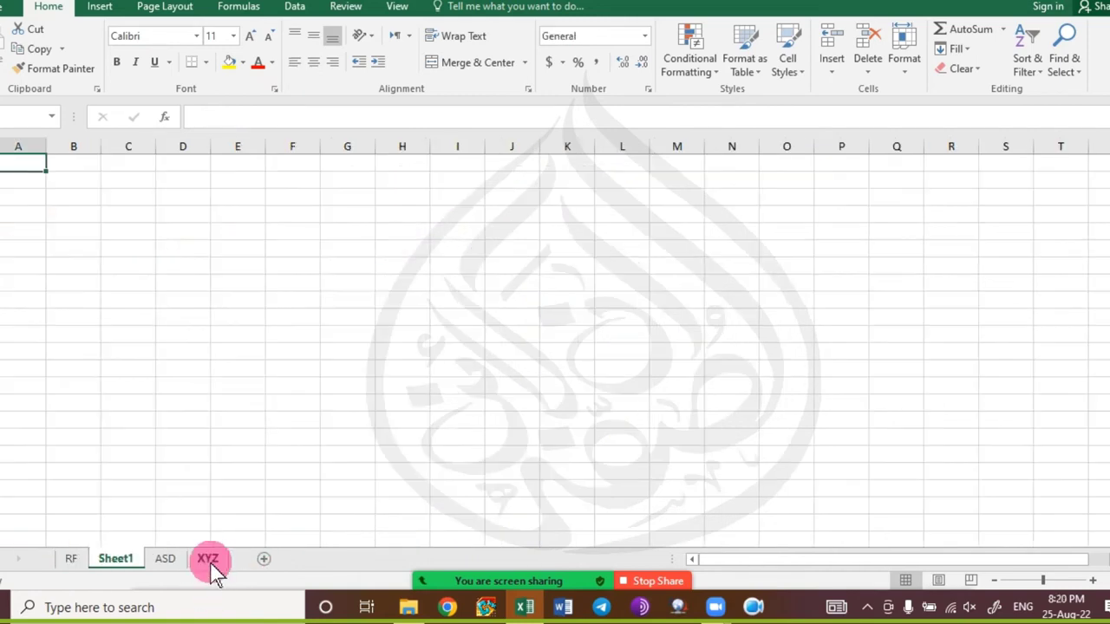
pyautogui.rightClick(112, 559)
pyautogui.click(217, 378)
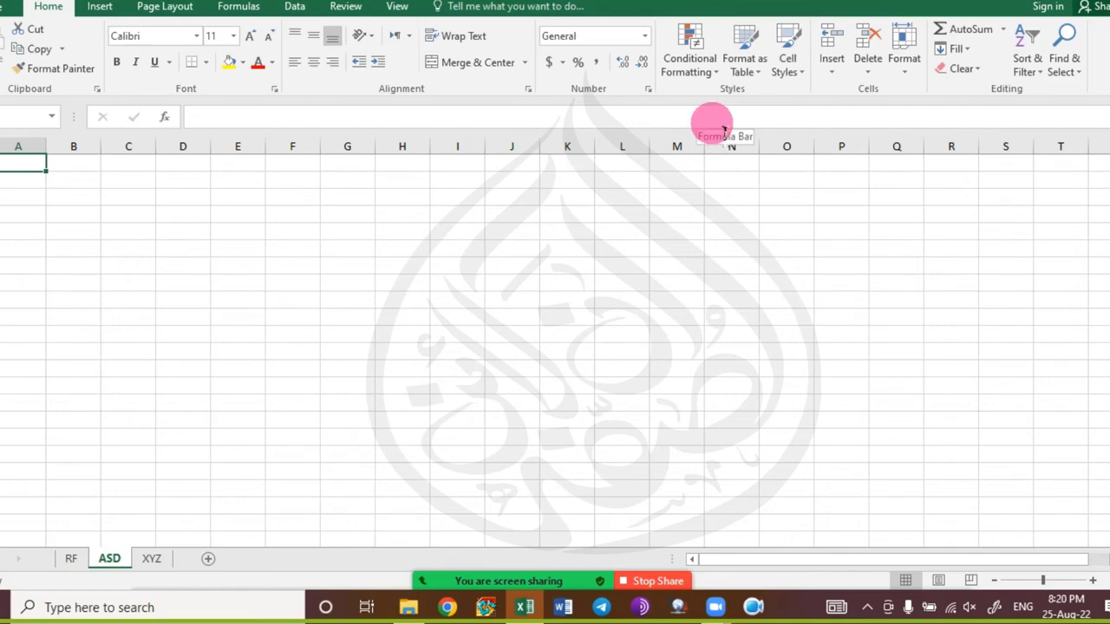
pyautogui.click(73, 560)
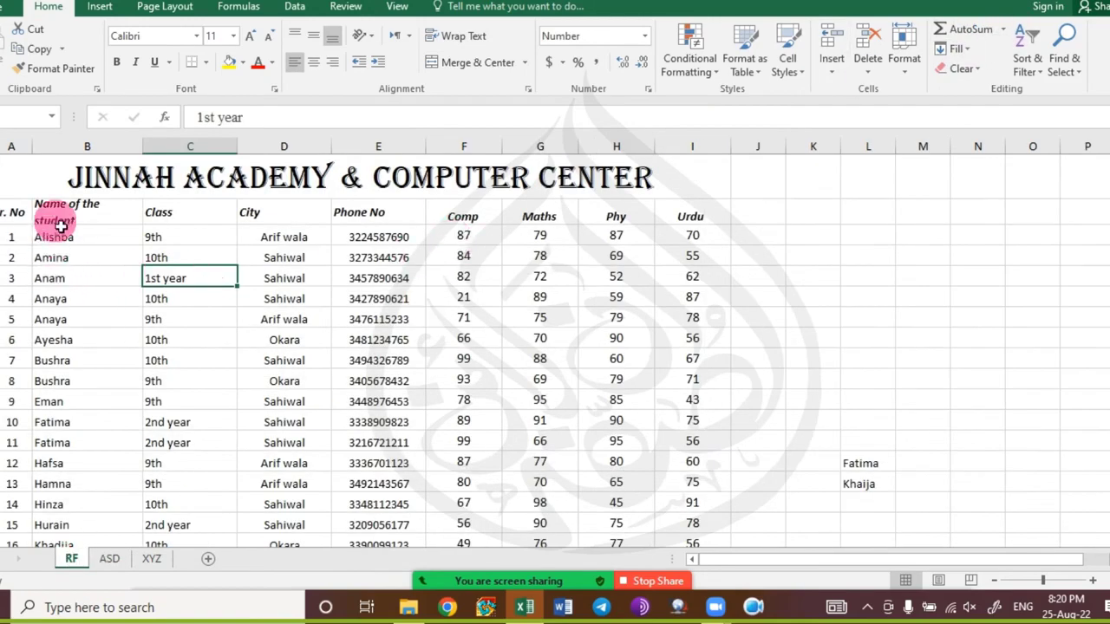
pyautogui.moveTo(20, 218); pyautogui.dragTo(715, 209)
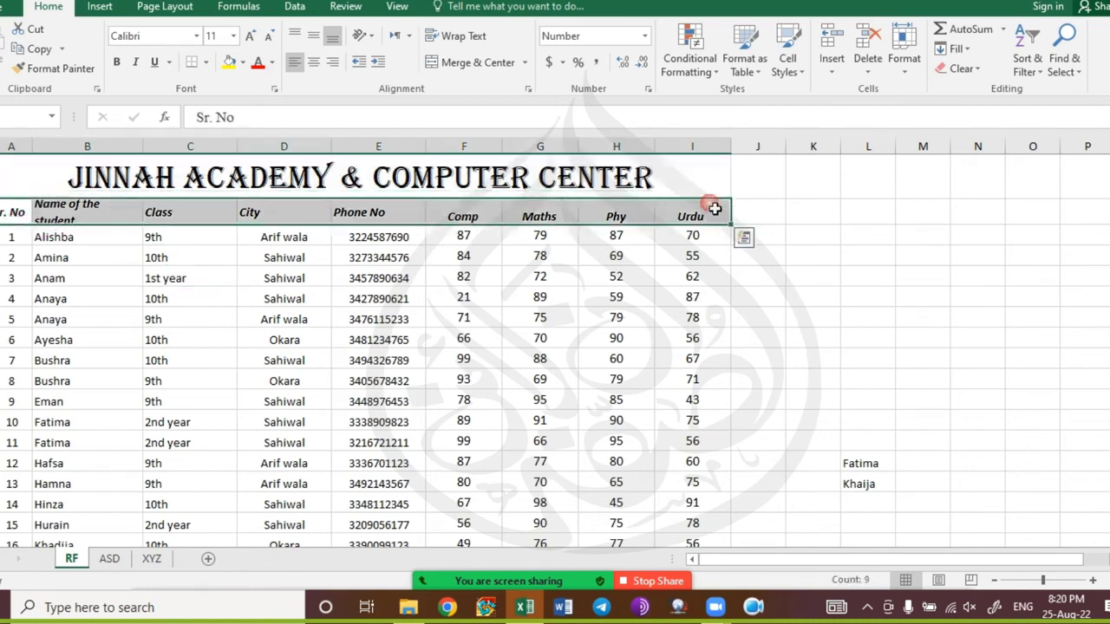
pyautogui.click(976, 69)
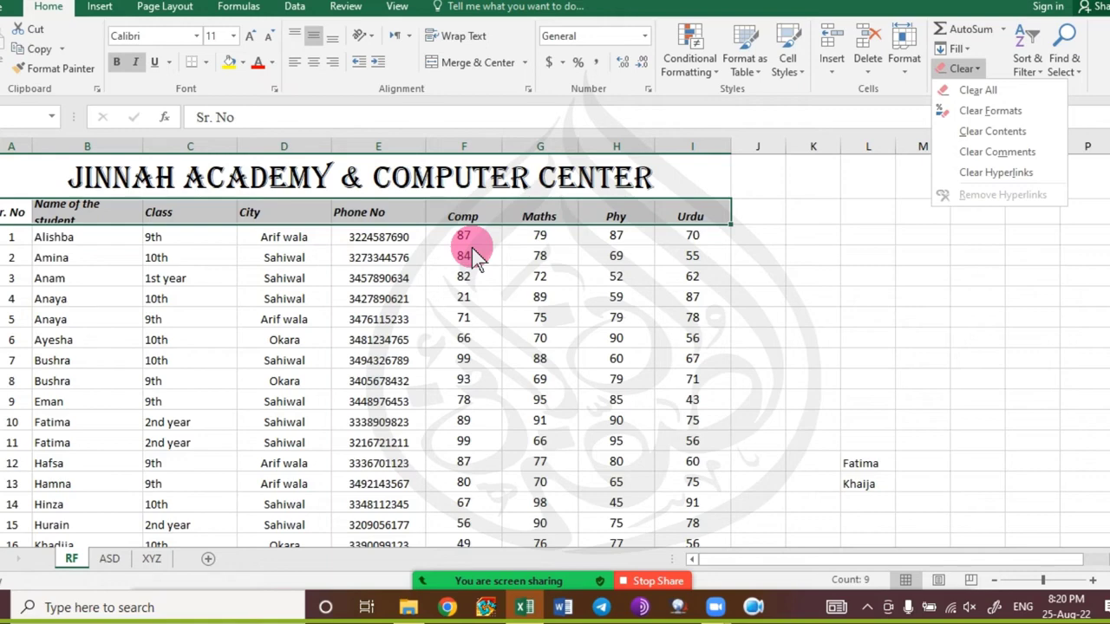
pyautogui.click(201, 314)
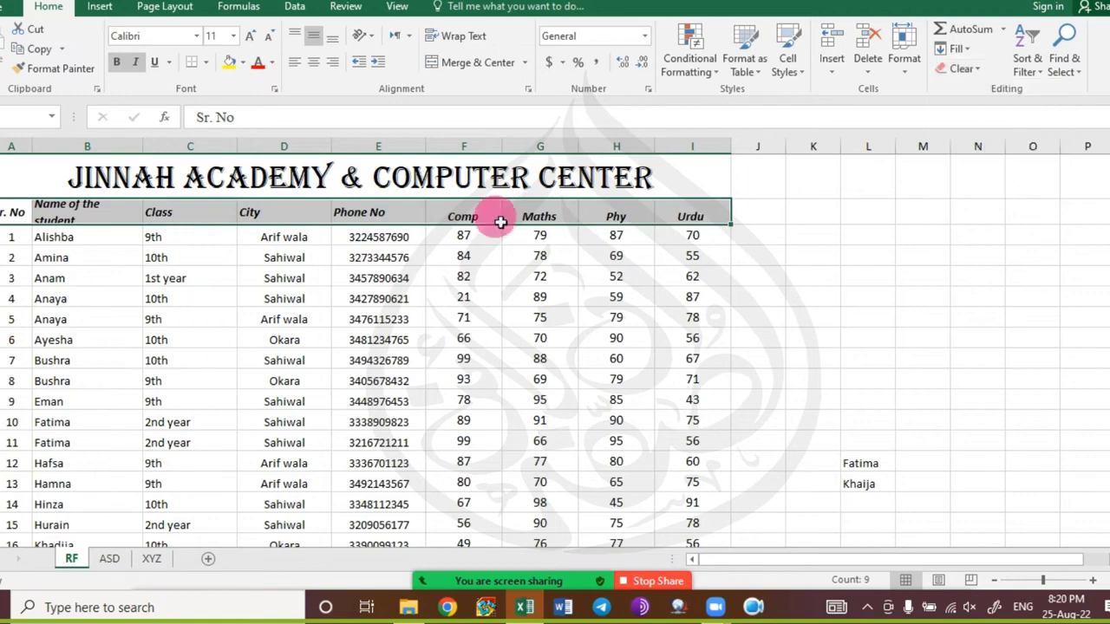
pyautogui.click(254, 279)
pyautogui.click(99, 300)
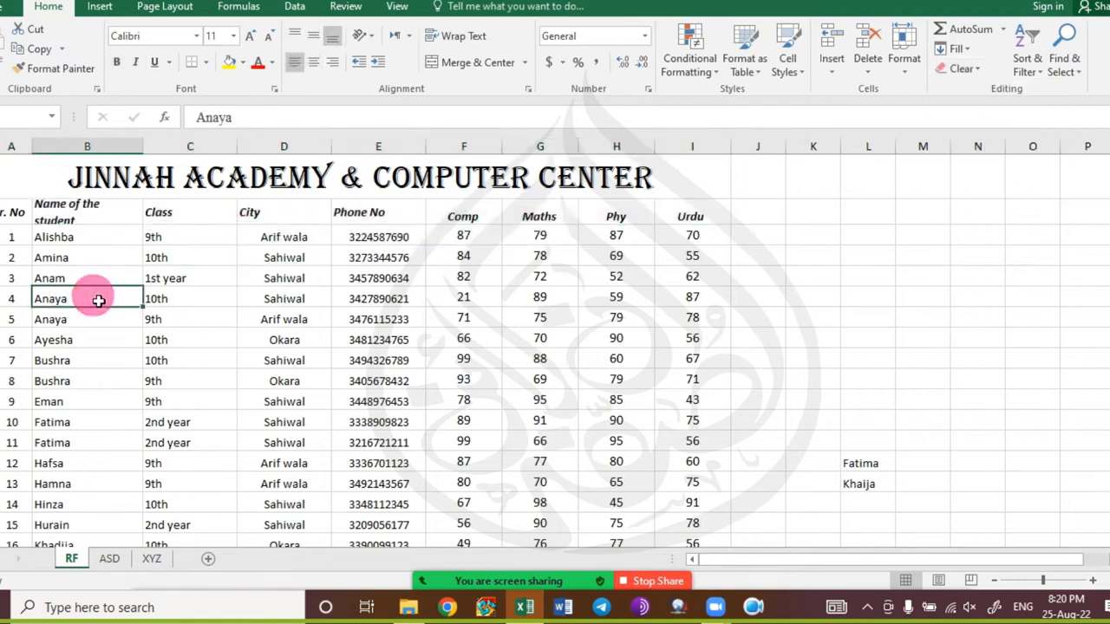
# Add comments 'KC DSOIF HOPDSI' and 'SKLDH S' to the fourth and twelfth students' names.
pyautogui.rightClick(99, 300)
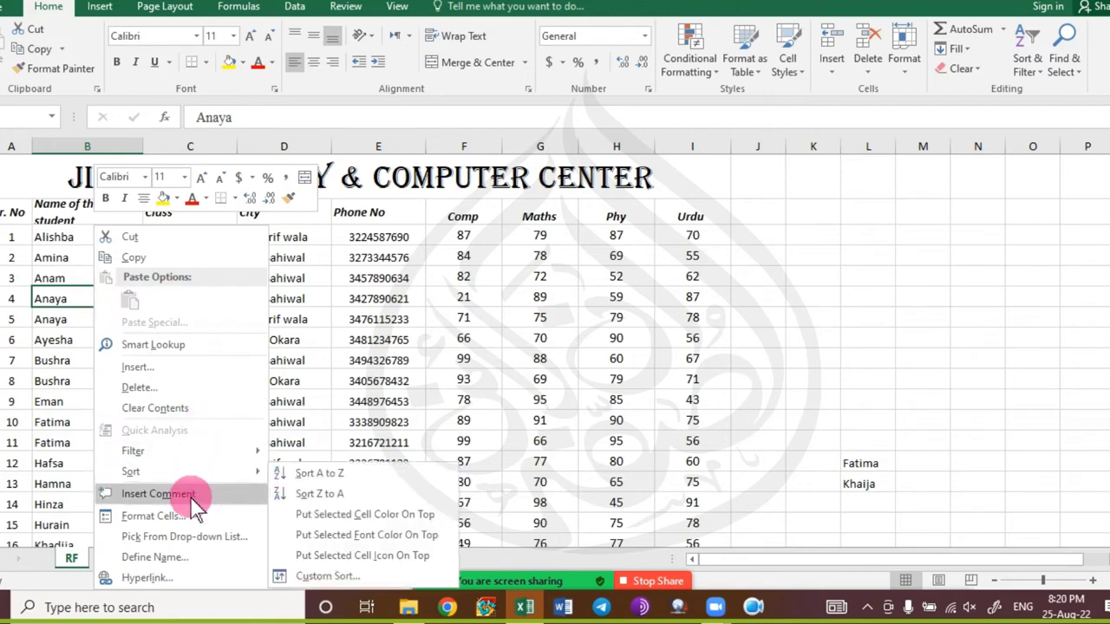
pyautogui.click(173, 493)
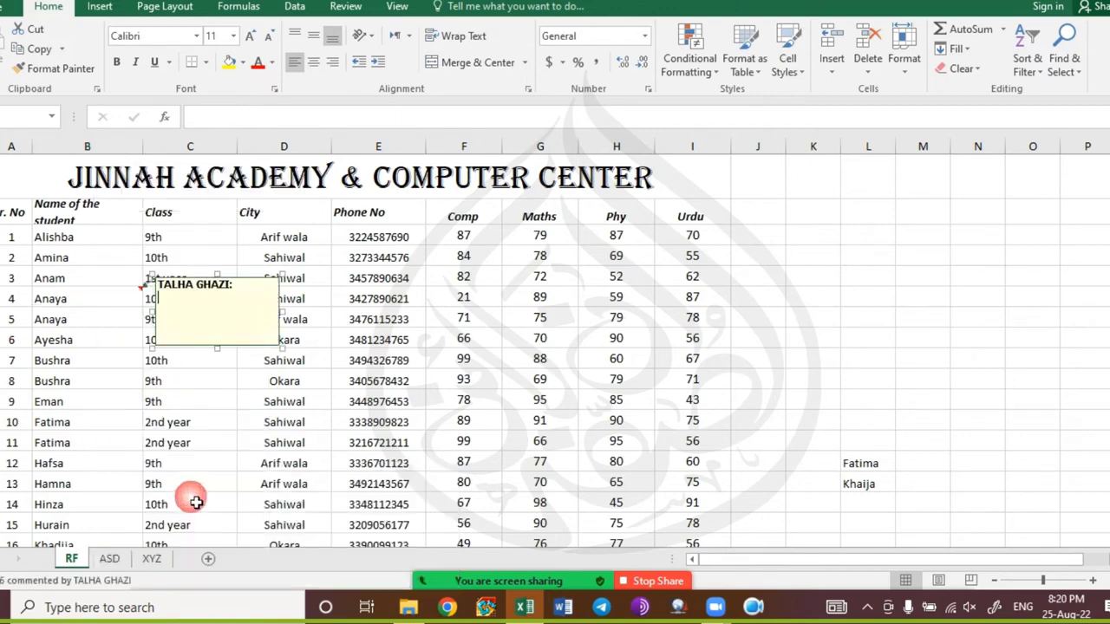
pyautogui.write('KC DSOIF HOPDSI')
pyautogui.click(415, 444)
pyautogui.click(78, 463)
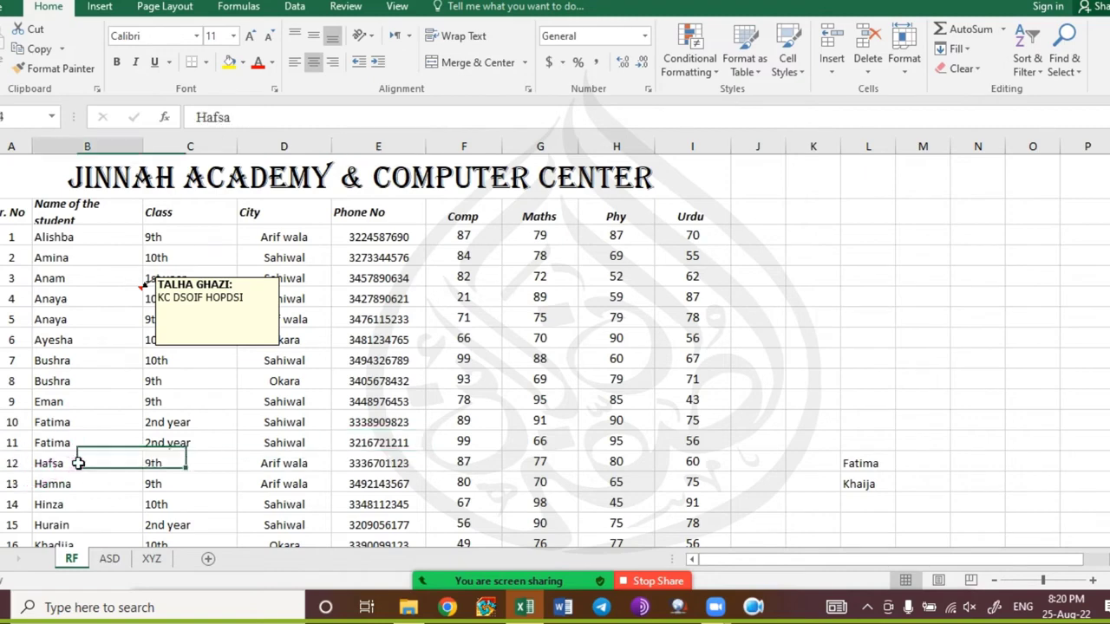
pyautogui.rightClick(78, 463)
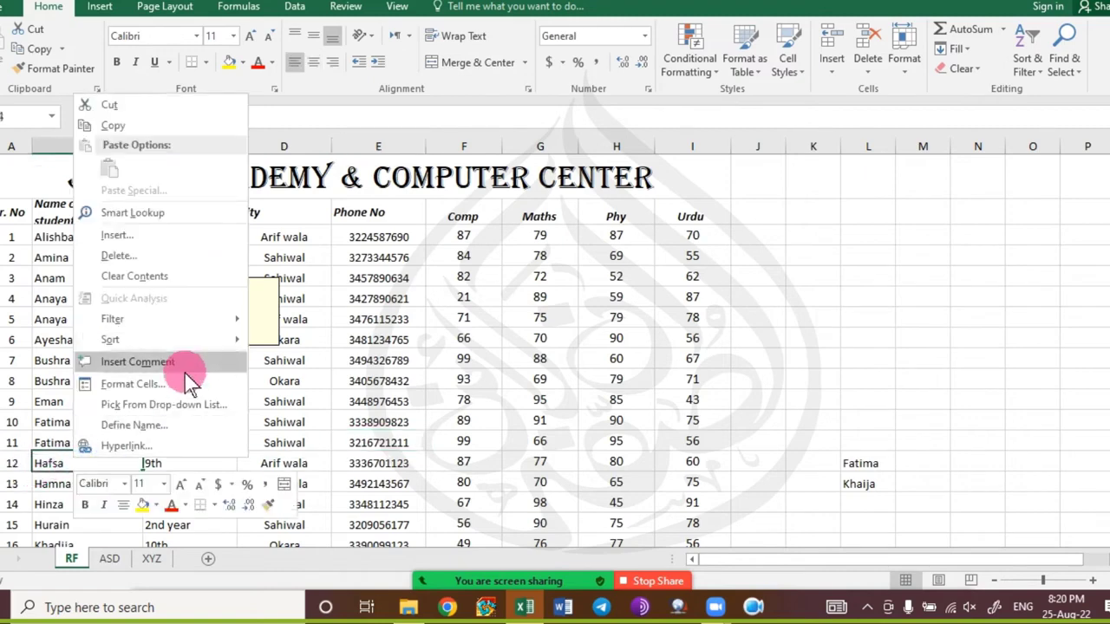
pyautogui.click(185, 363)
pyautogui.write('SKLDH SAJD;OAS D')
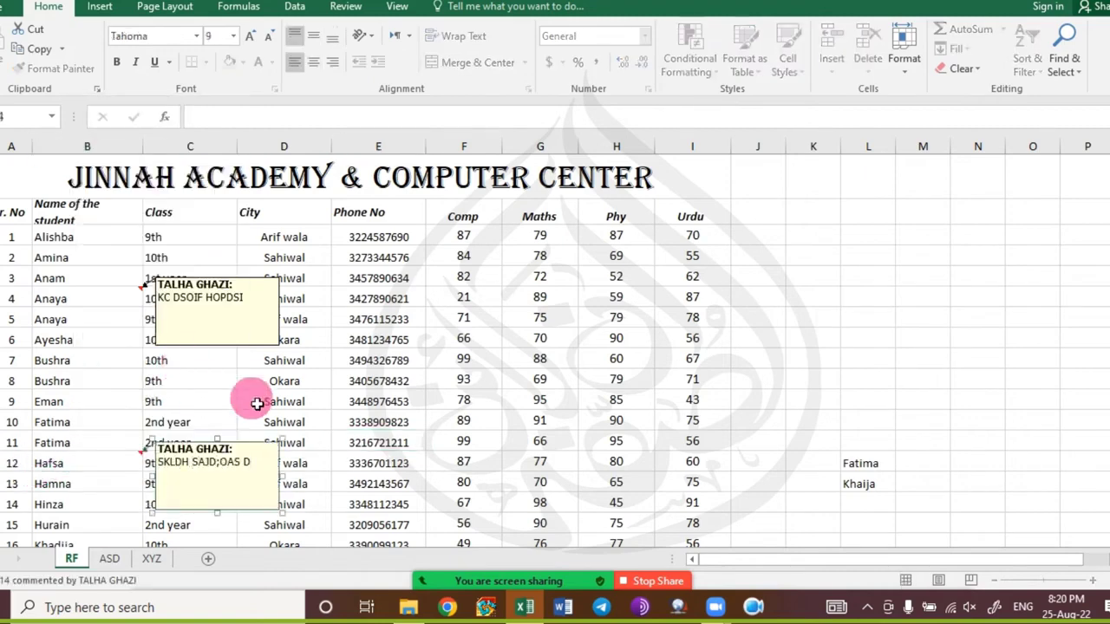
pyautogui.click(539, 421)
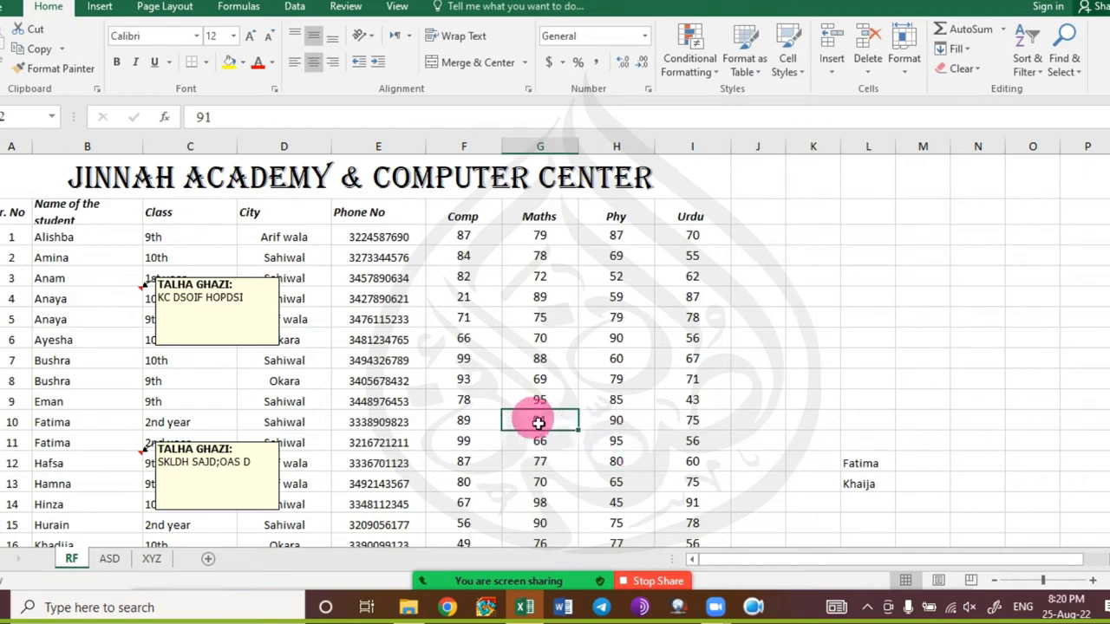
# Add a comment 'SU' to the Maths mark 91.
pyautogui.rightClick(536, 421)
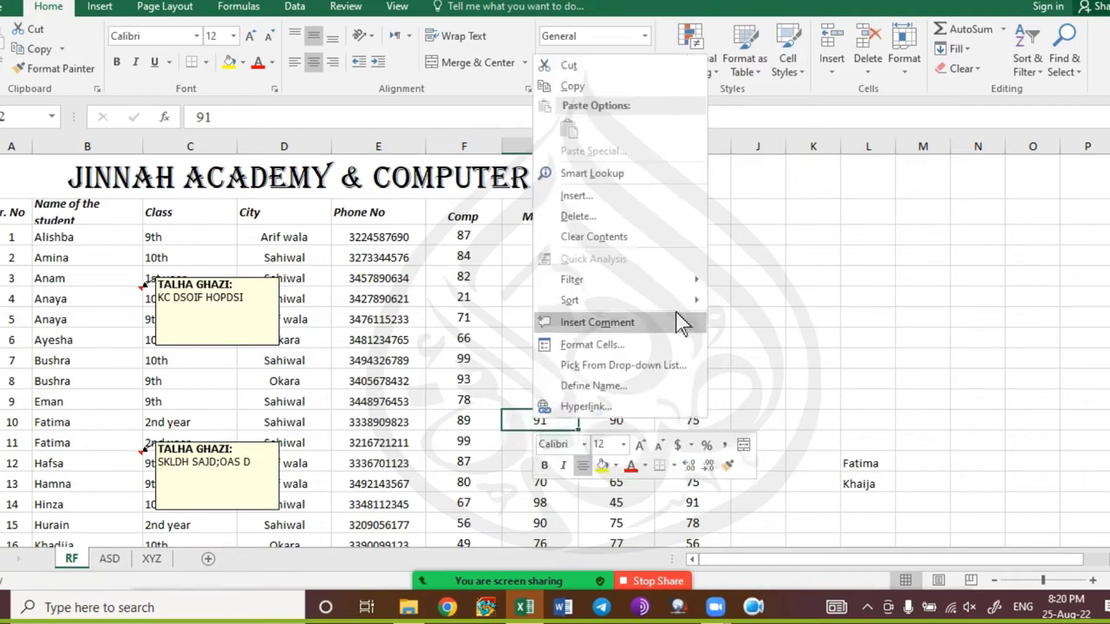
pyautogui.click(622, 326)
pyautogui.write('SUD LSAU DOPSAG D')
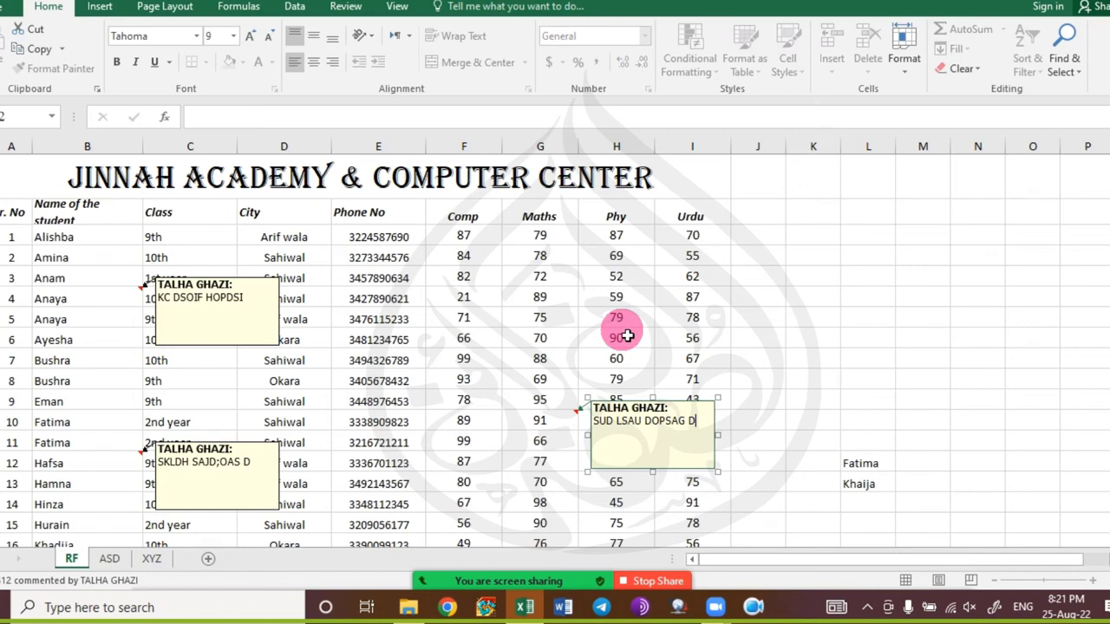
pyautogui.click(625, 326)
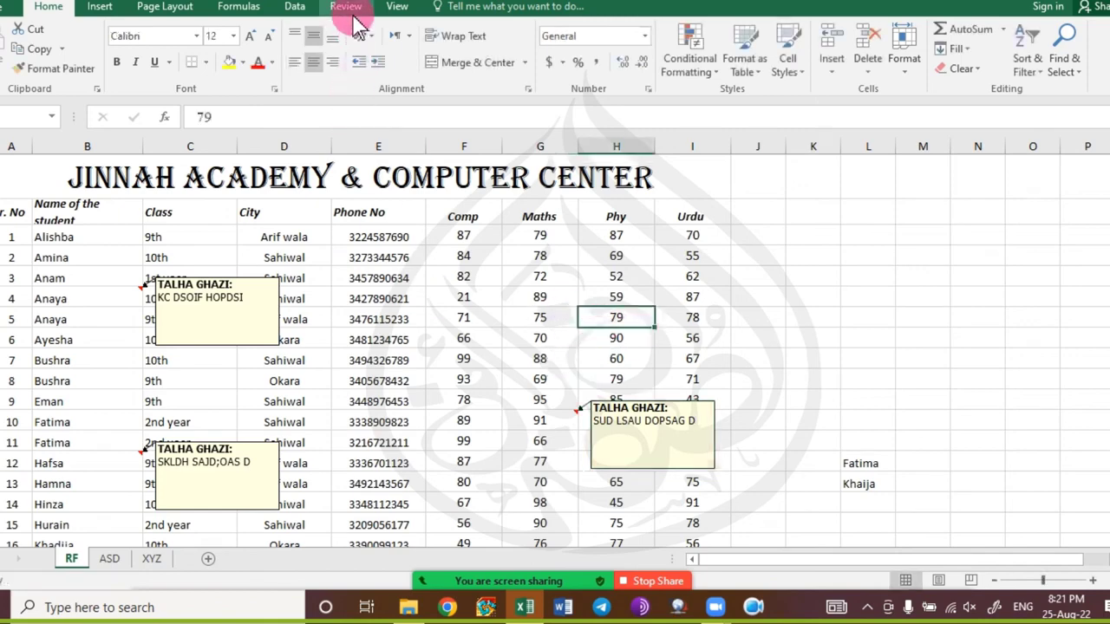
# Browse the Data, Formulas and Page Layout tabs, then hide all comments from Review.
pyautogui.click(295, 7)
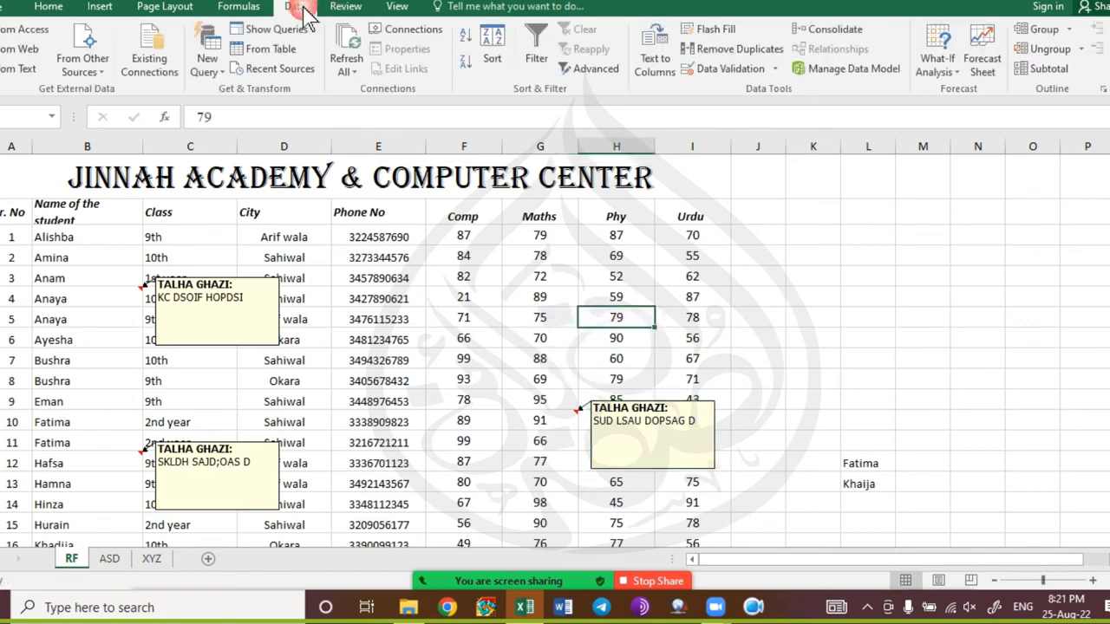
pyautogui.click(237, 7)
pyautogui.click(165, 8)
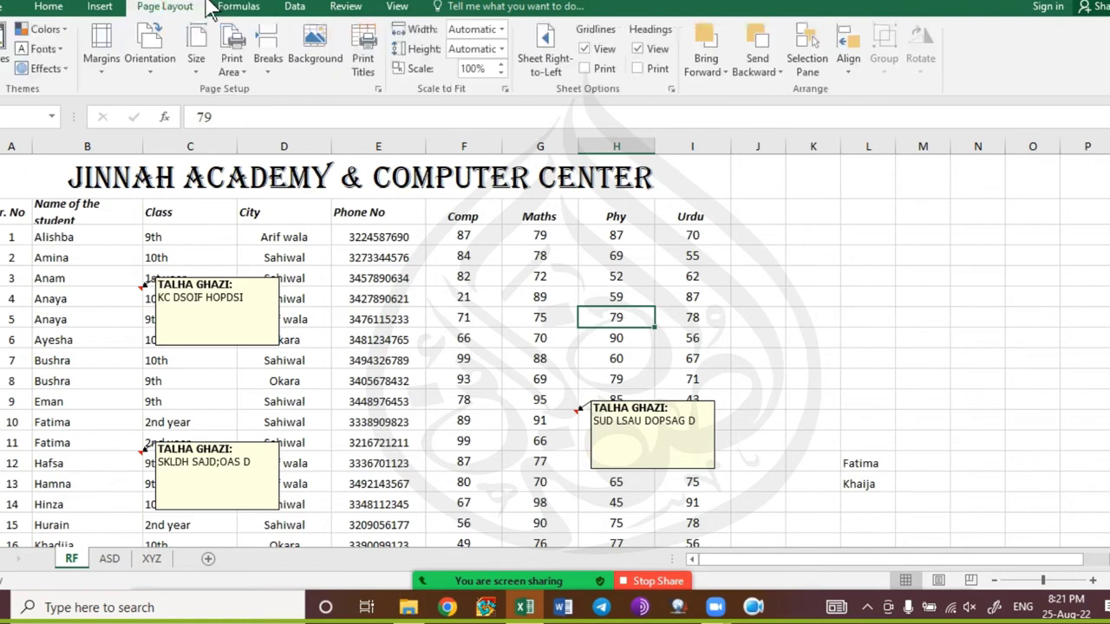
pyautogui.click(345, 7)
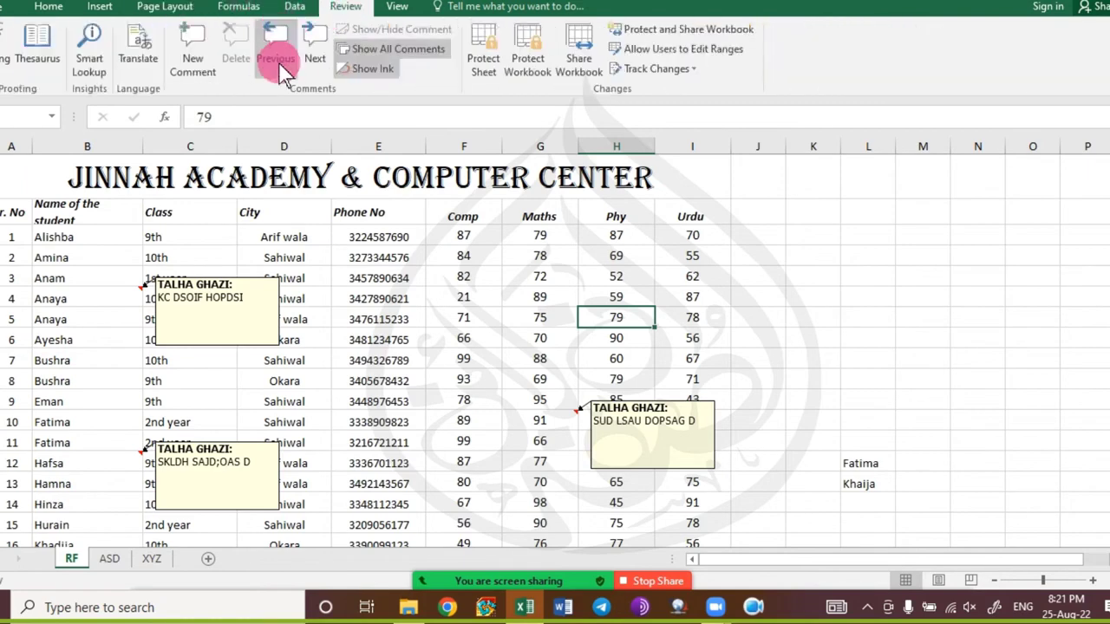
pyautogui.click(382, 48)
# Select the whole student table from the Sr. No heading and return to Home.
pyautogui.click(269, 335)
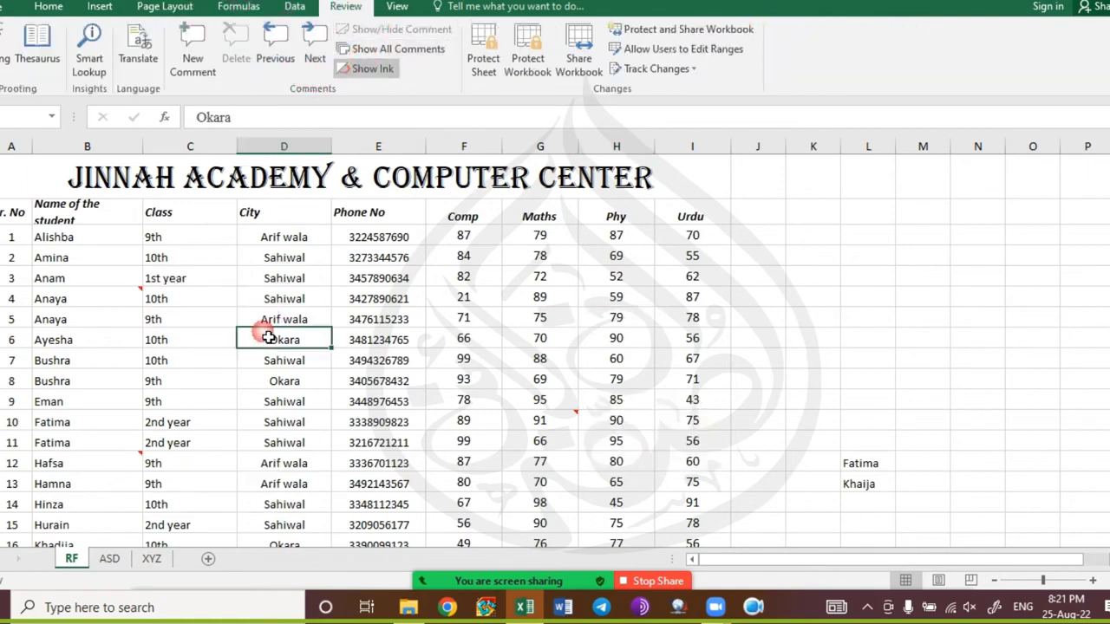
pyautogui.click(99, 219)
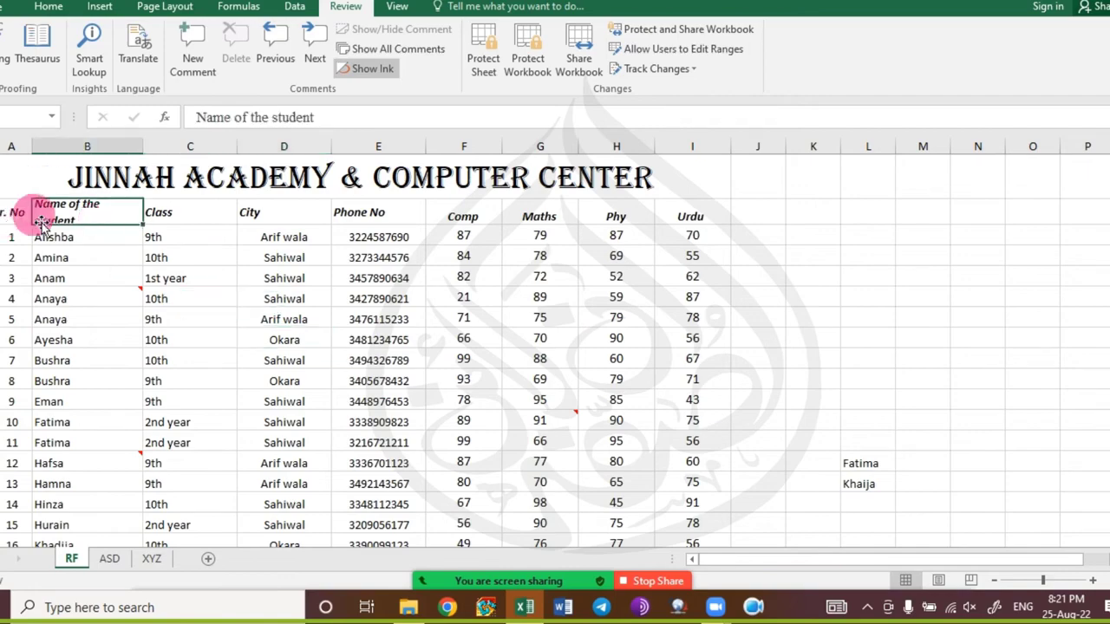
pyautogui.press('Left')
pyautogui.hotkey('ctrl', 'shift', 'Right')
pyautogui.hotkey('ctrl', 'shift', 'Down')
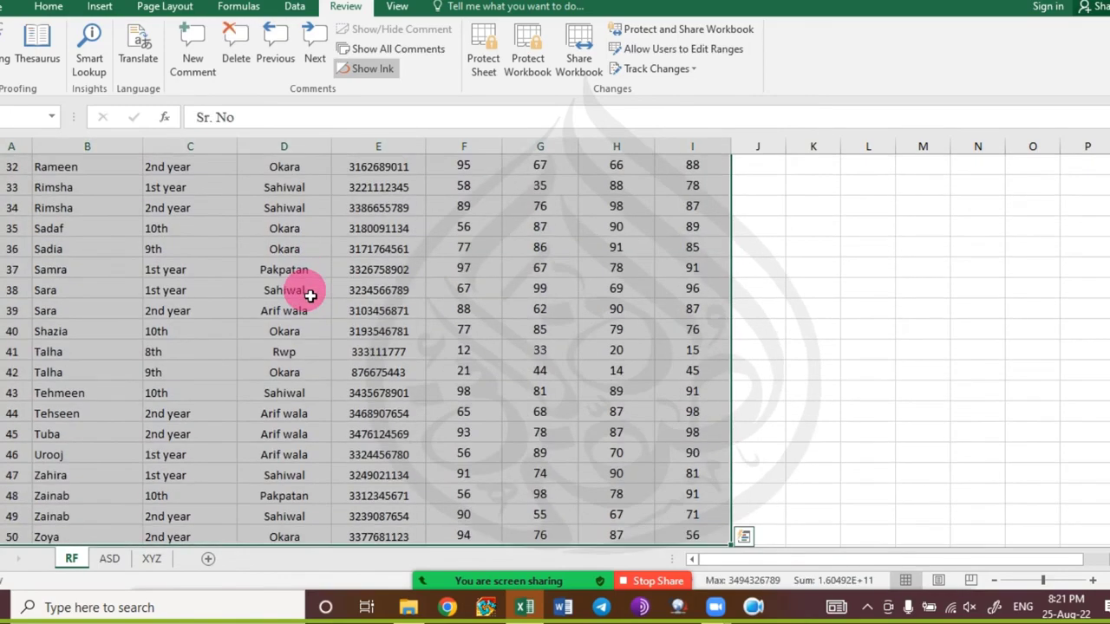
pyautogui.scroll(10, 312, 285)
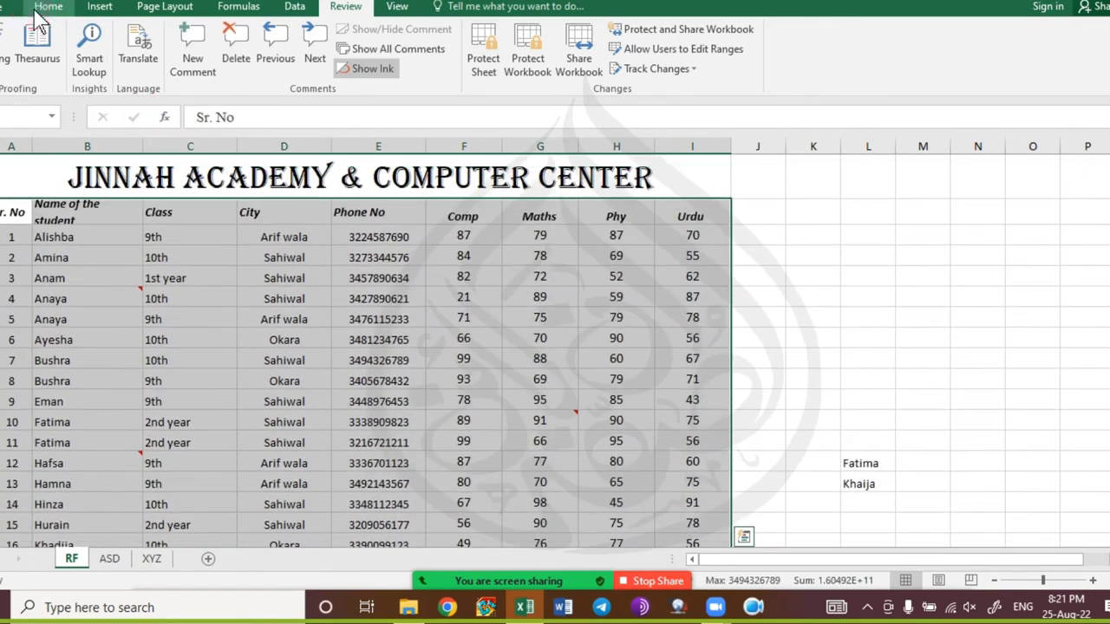
pyautogui.click(49, 6)
# Undo the comment on the Maths mark 91.
pyautogui.hotkey('ctrl', 'z')
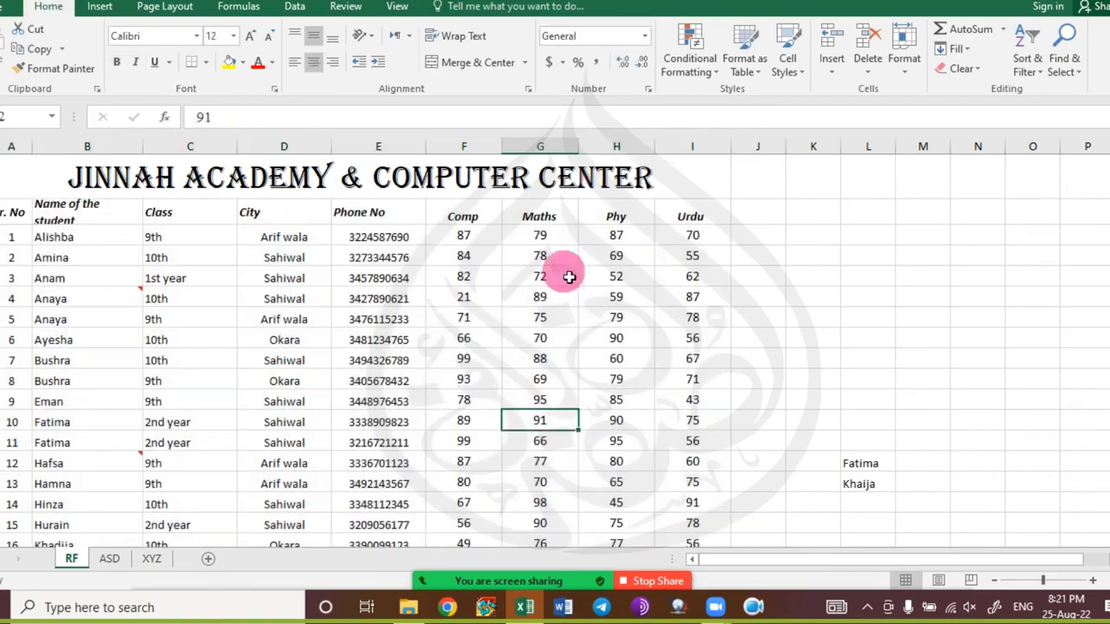
pyautogui.click(424, 485)
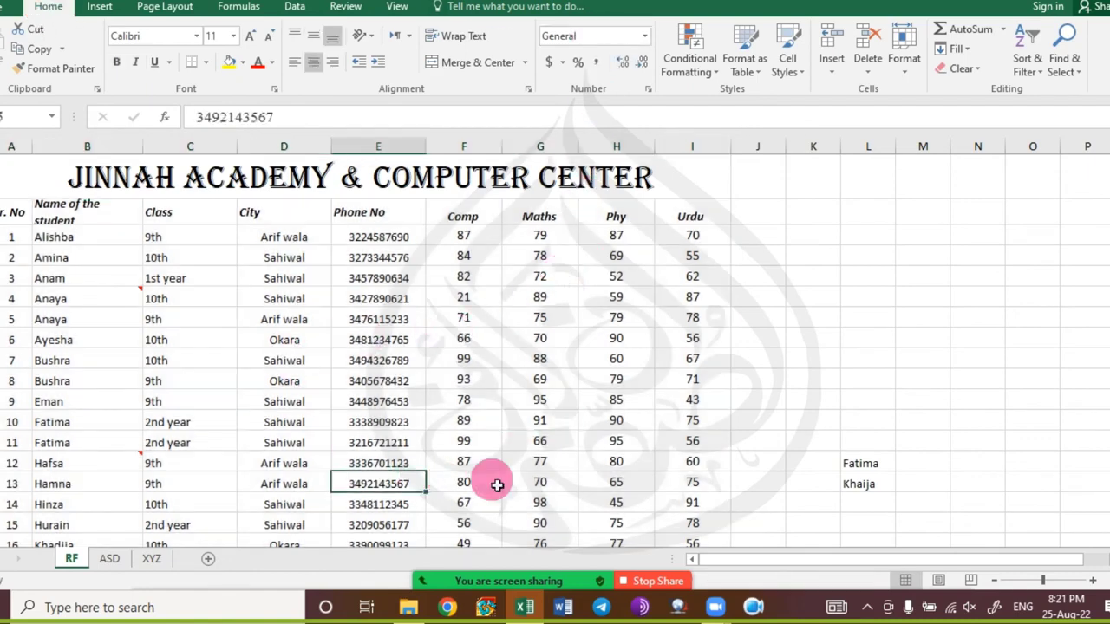
pyautogui.scroll(-2, 568, 503)
pyautogui.scroll(-1, 568, 503)
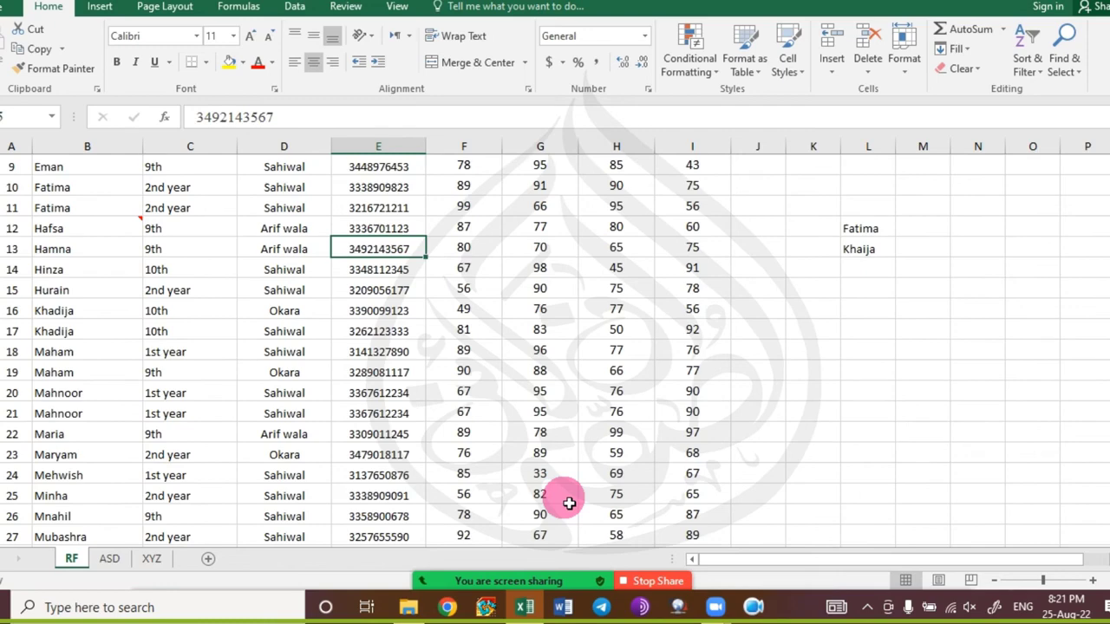
pyautogui.scroll(2, 568, 503)
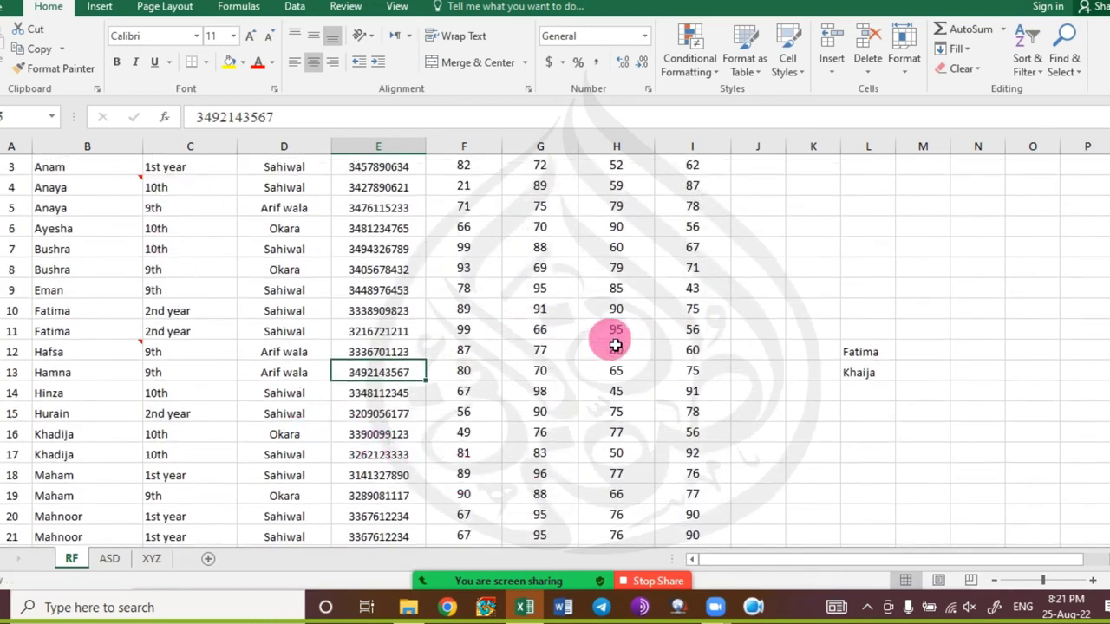
# Comment the Maths mark 69 with 'SZU FISAUGK', then reselect the full table from Sr. No.
pyautogui.click(562, 270)
pyautogui.rightClick(563, 272)
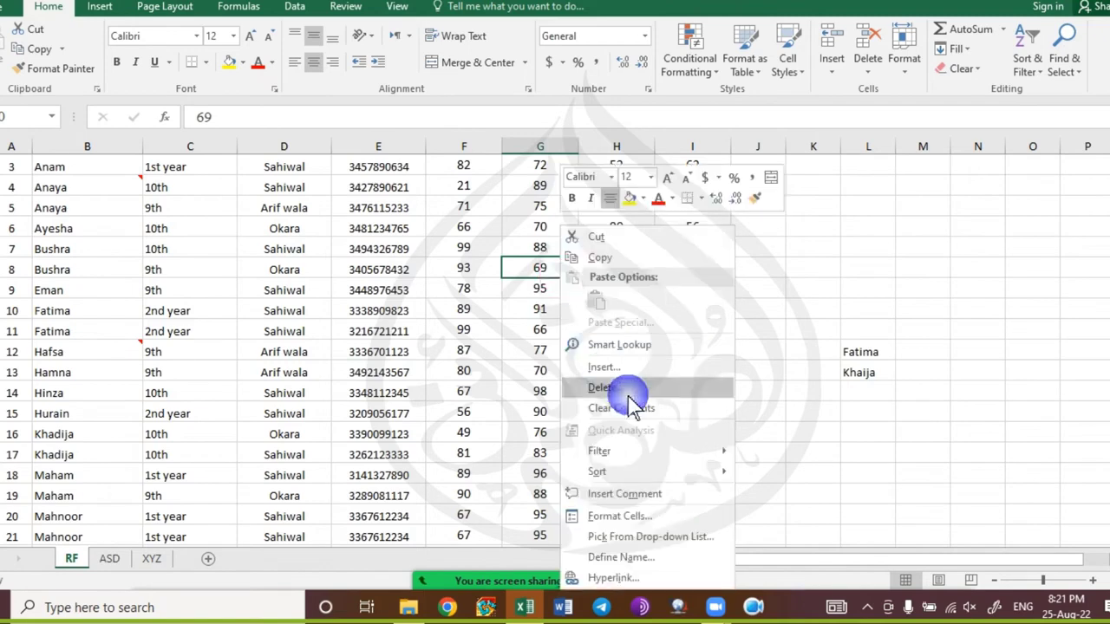
pyautogui.click(651, 491)
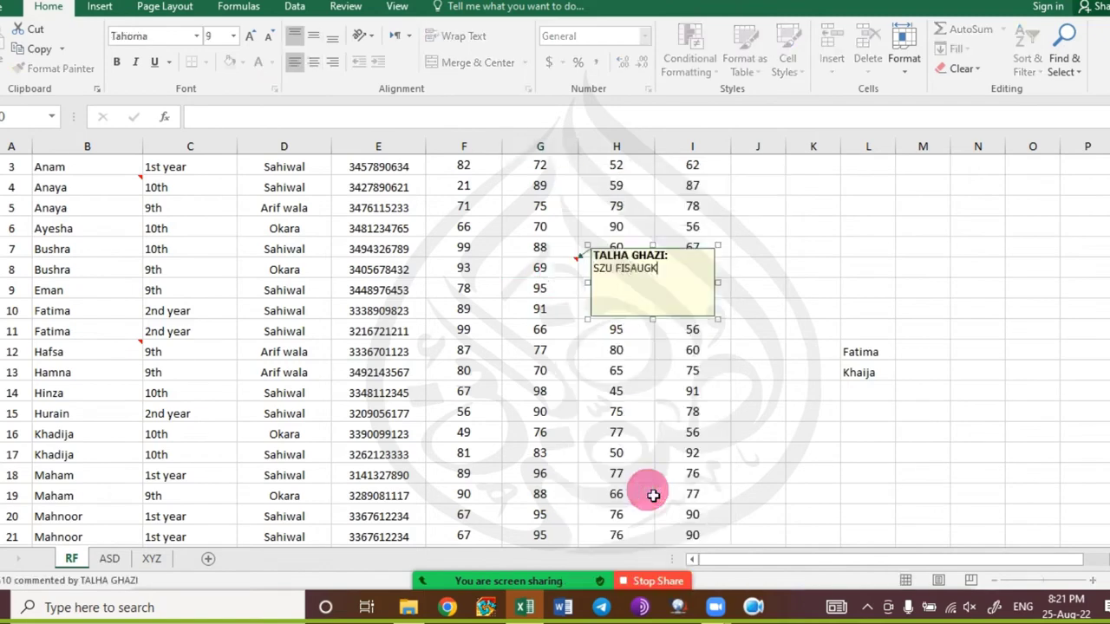
pyautogui.click(653, 494)
pyautogui.scroll(2, 186, 341)
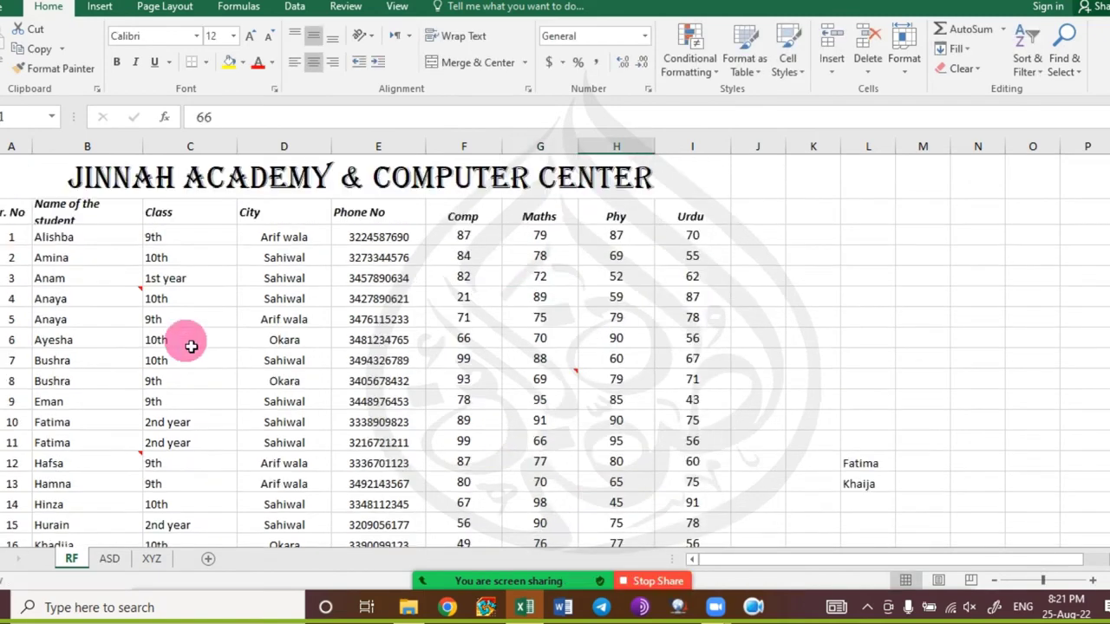
pyautogui.click(16, 211)
pyautogui.hotkey('ctrl', 'shift', 'Right')
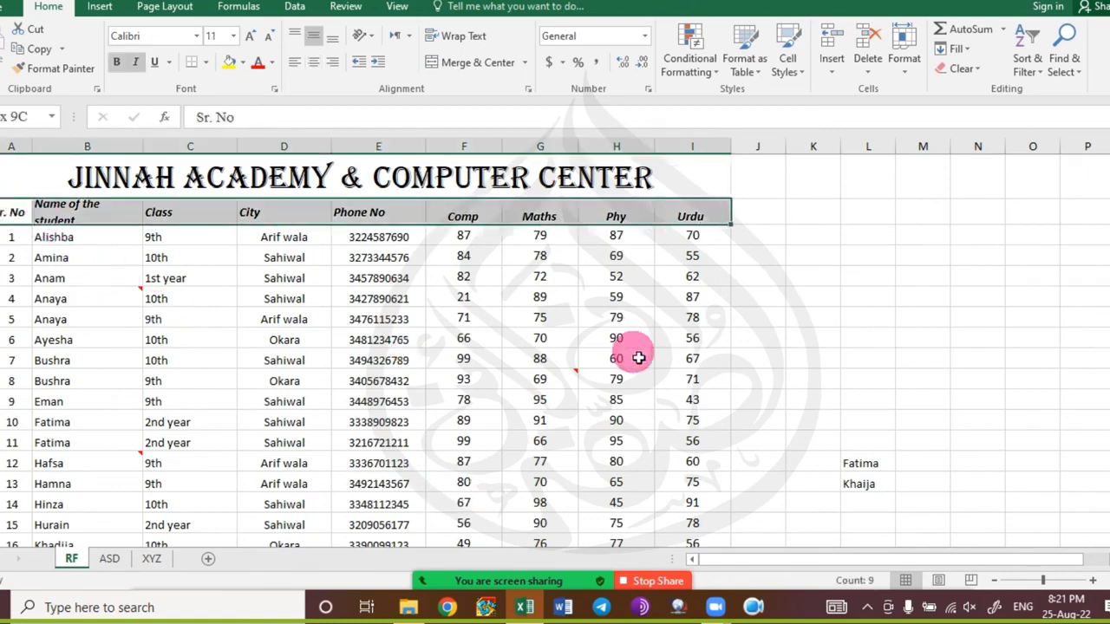
pyautogui.hotkey('ctrl', 'shift', 'Down')
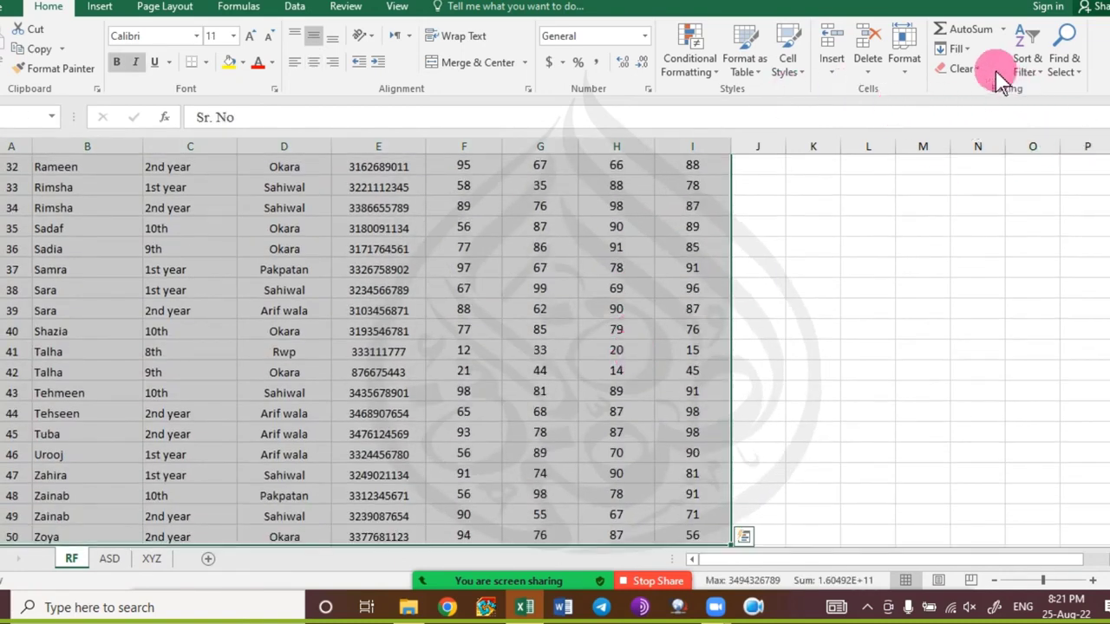
# Clear all comments from the selected table.
pyautogui.click(978, 69)
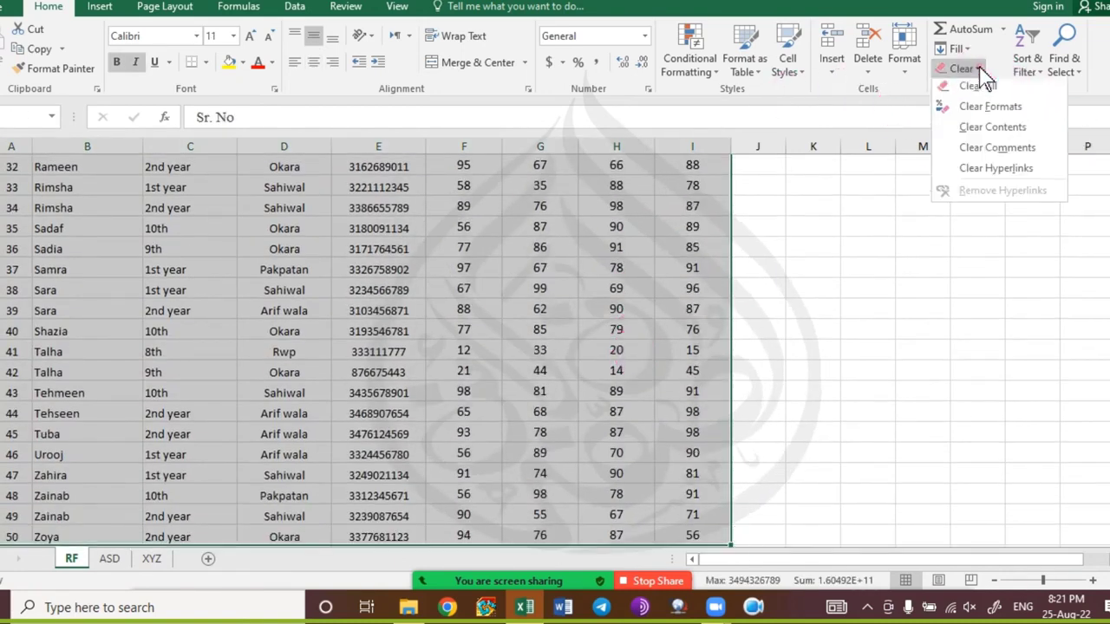
pyautogui.click(1028, 156)
pyautogui.scroll(11, 1025, 154)
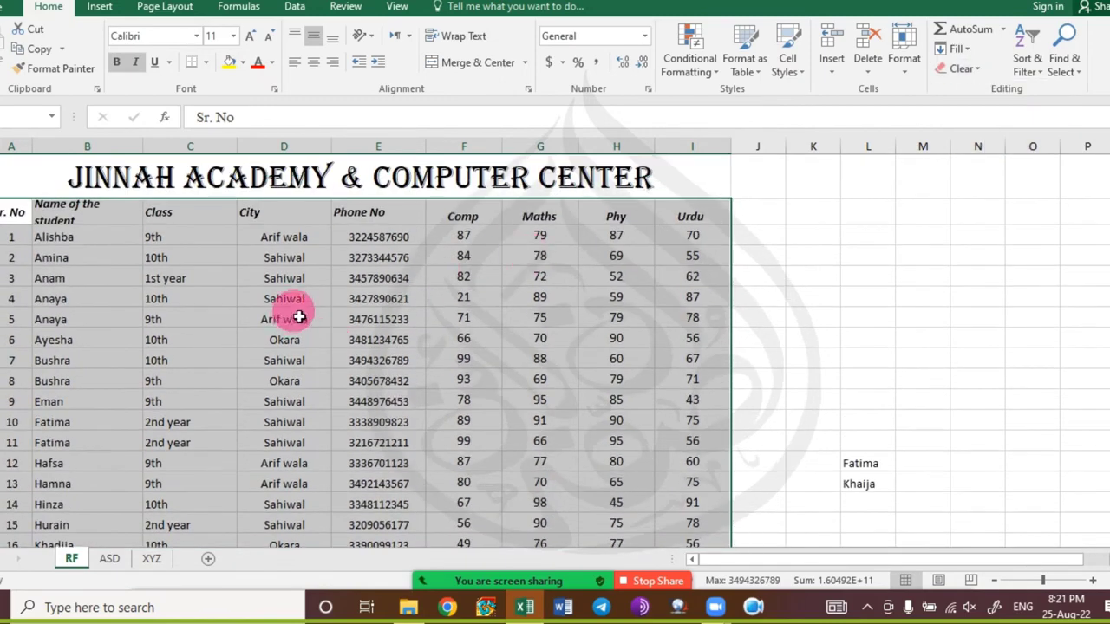
# Clear the formats from the header row, Sr. No through Urdu.
pyautogui.click(85, 238)
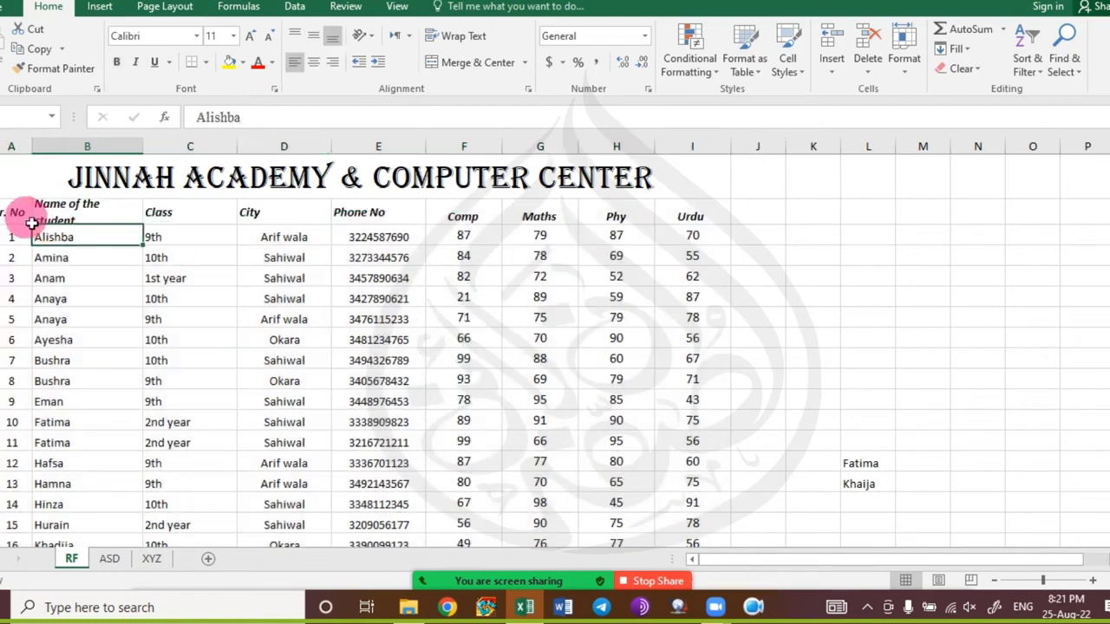
pyautogui.moveTo(19, 216); pyautogui.dragTo(730, 221)
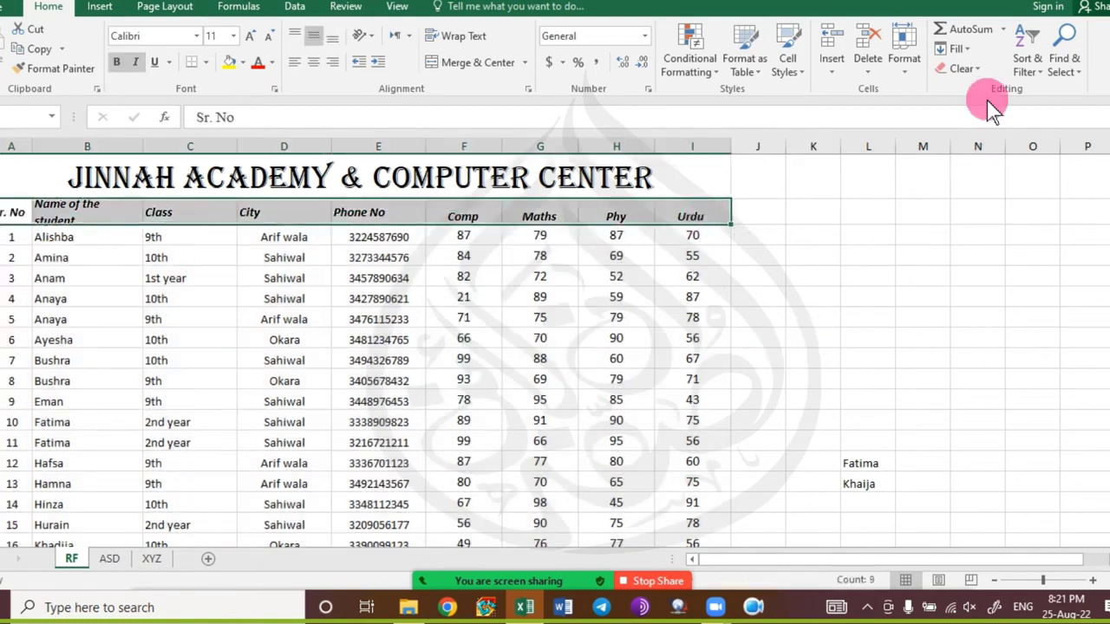
pyautogui.click(964, 69)
pyautogui.click(1019, 112)
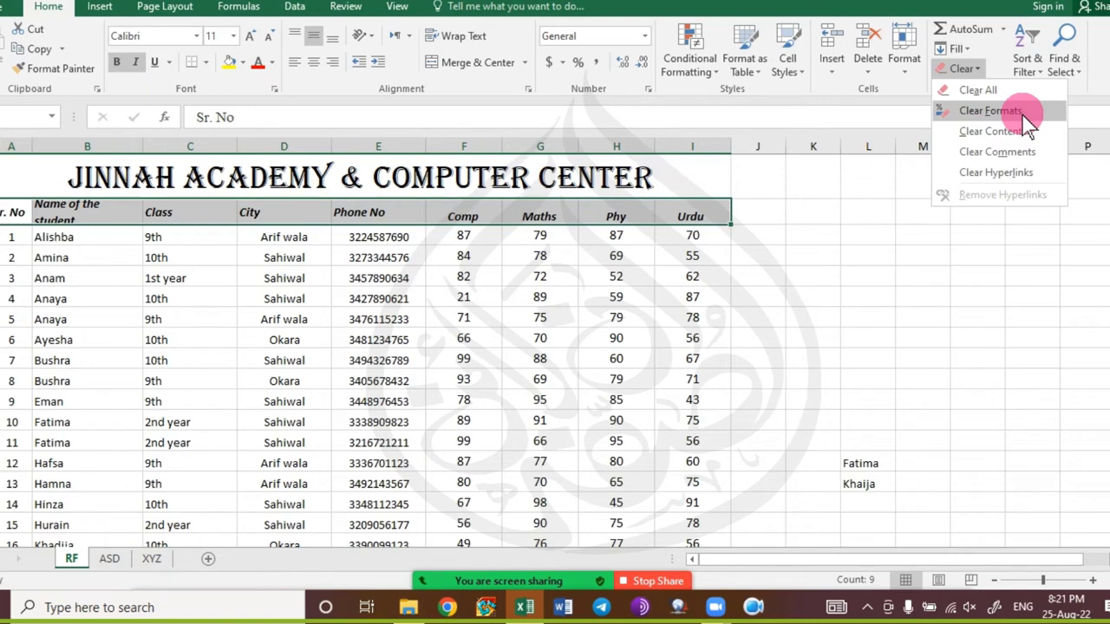
pyautogui.click(1023, 113)
pyautogui.click(445, 401)
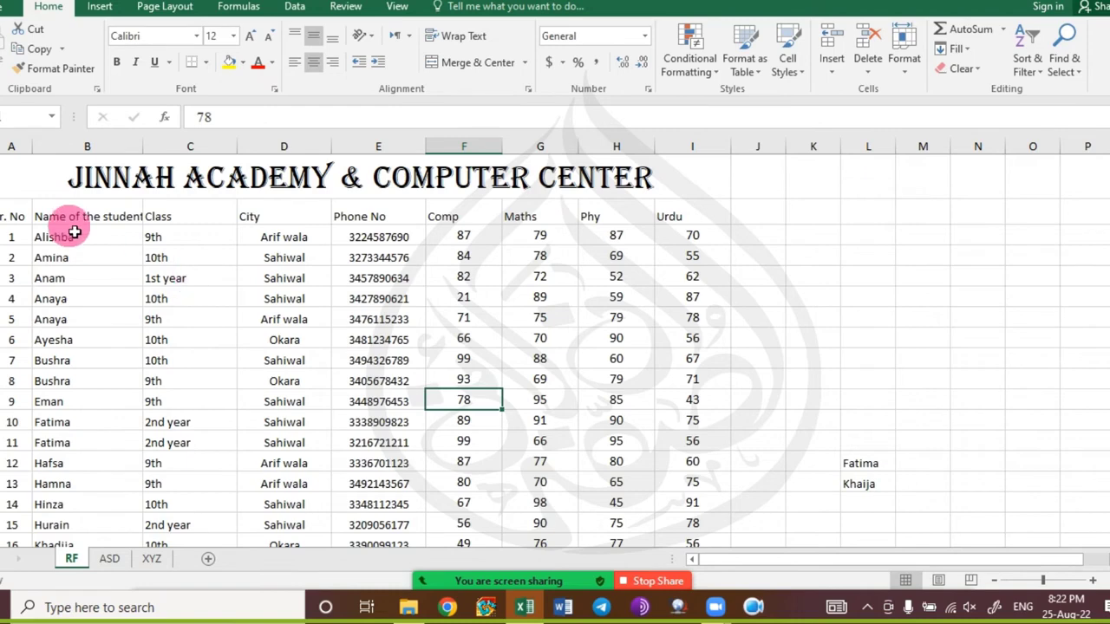
# Undo, clear the header row's contents but keep formatting, then enter and delete test text 'JHS DJSA HOL'.
pyautogui.hotkey('ctrl', 'z')
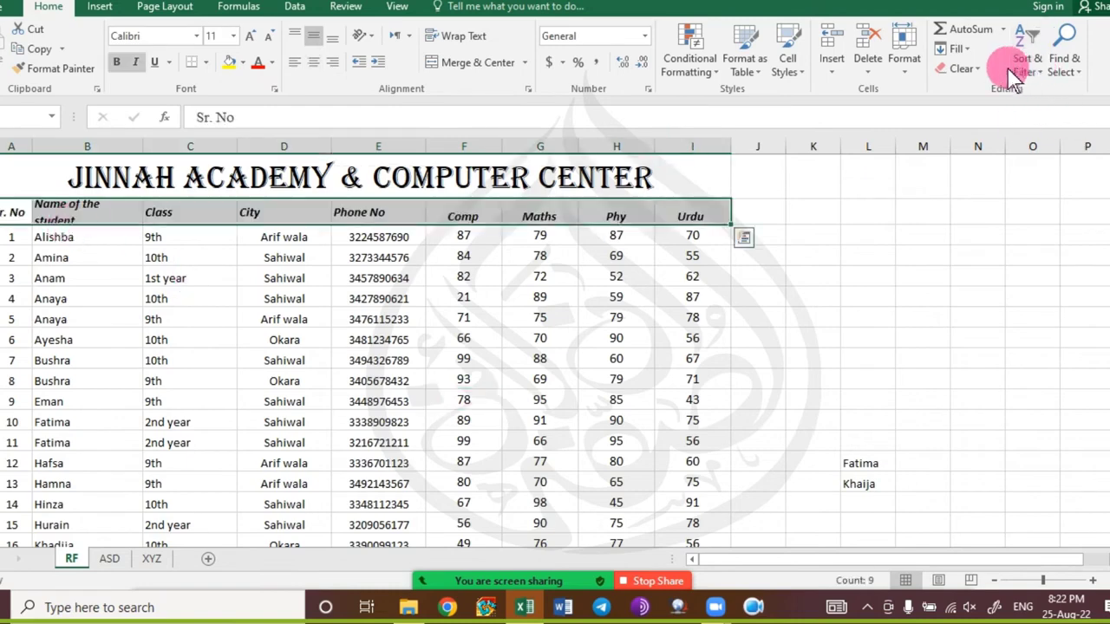
pyautogui.click(976, 70)
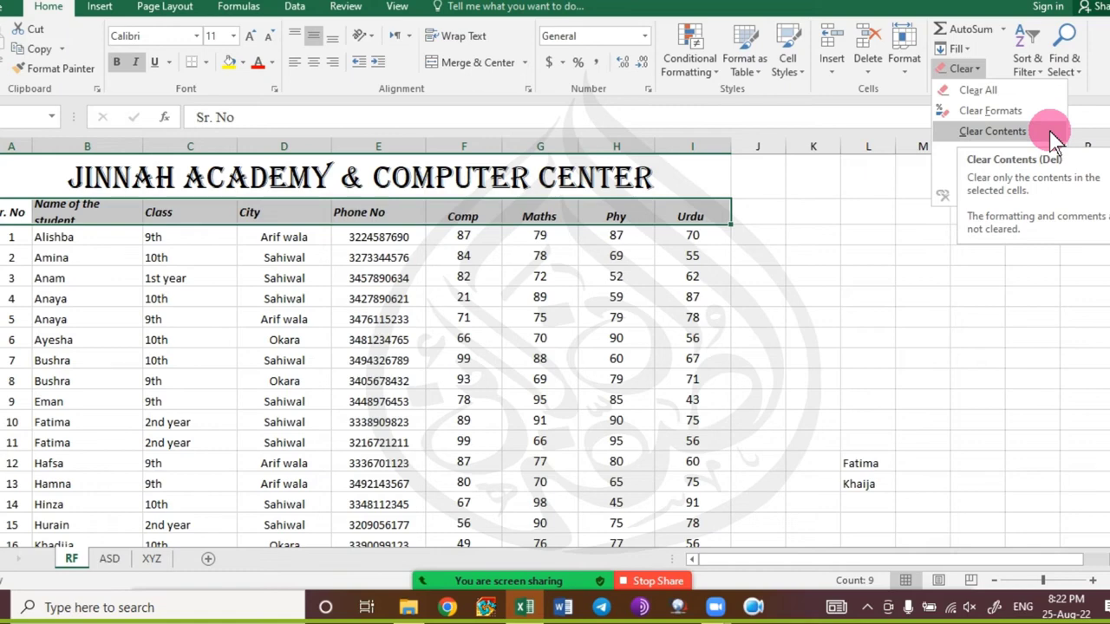
pyautogui.click(1052, 136)
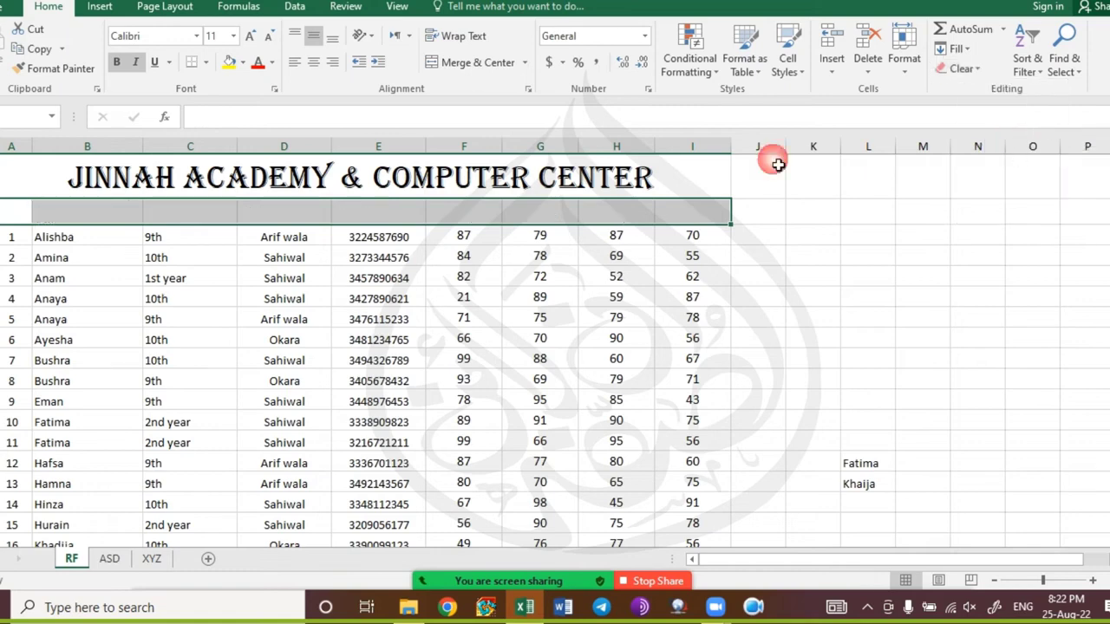
pyautogui.click(286, 215)
pyautogui.write('JHS DJSA HOL')
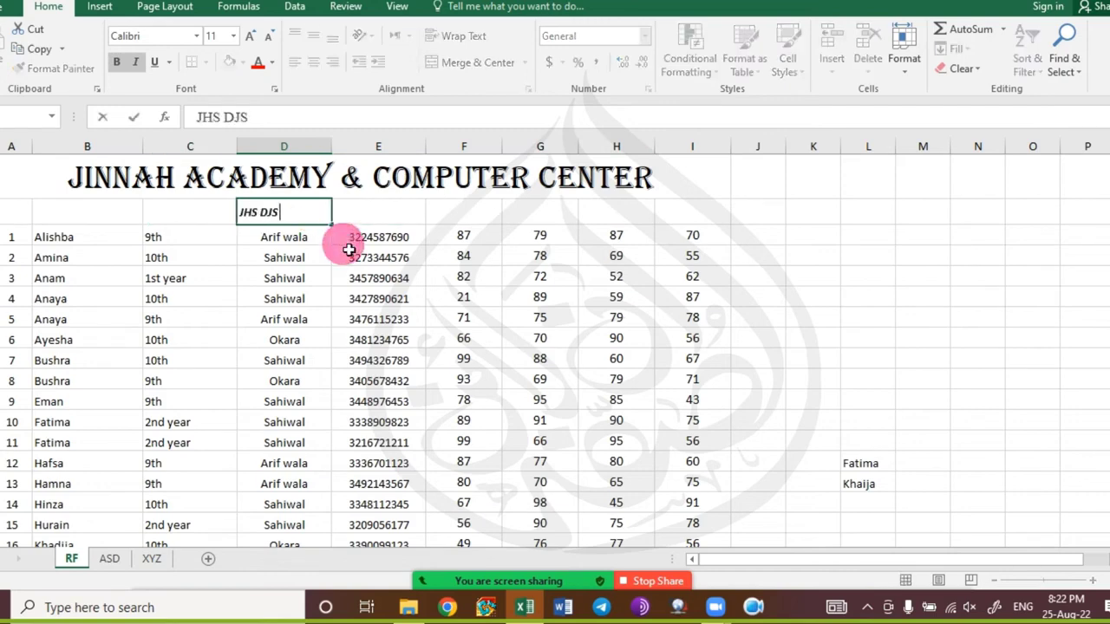
pyautogui.click(326, 278)
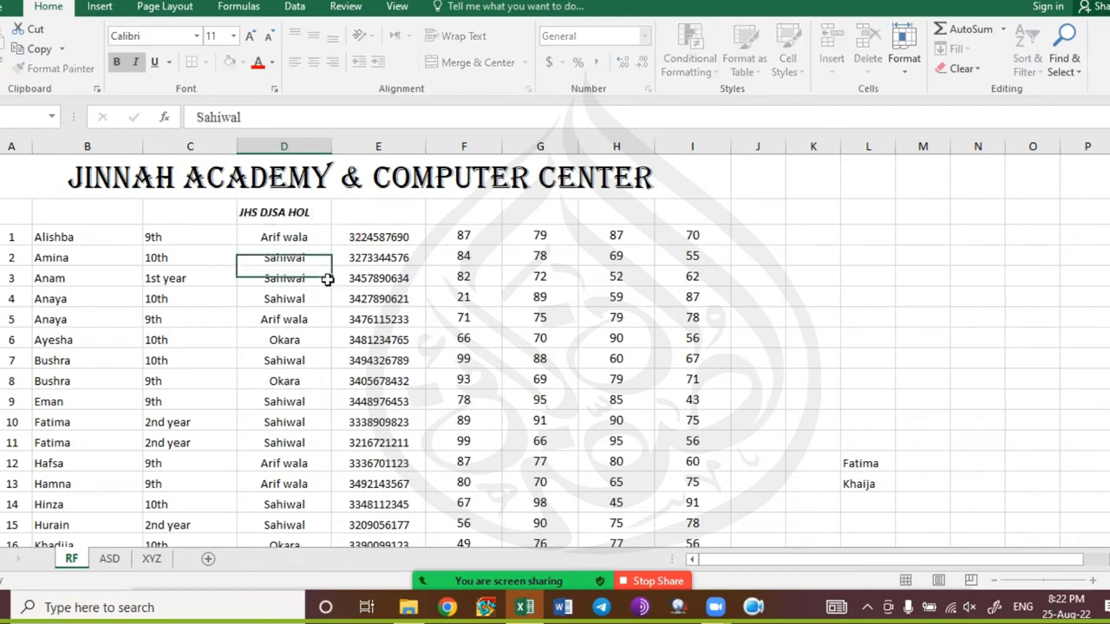
pyautogui.click(303, 214)
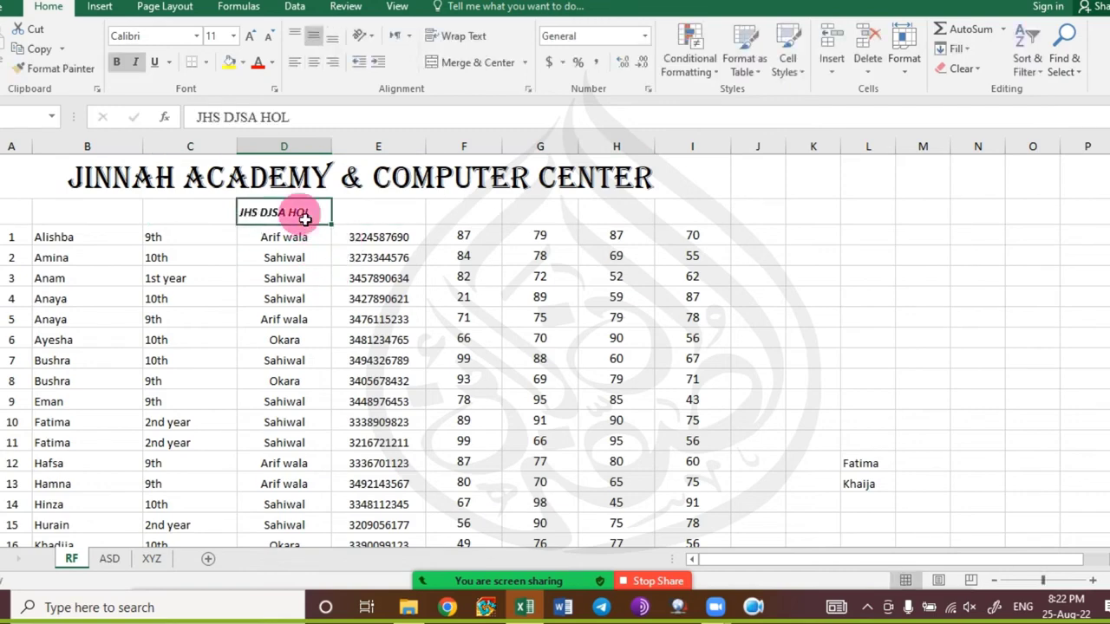
pyautogui.press('Delete')
# Clear All on the header row, test 'JCK LKC' above City, then undo back to the original header.
pyautogui.moveTo(17, 212); pyautogui.dragTo(708, 255)
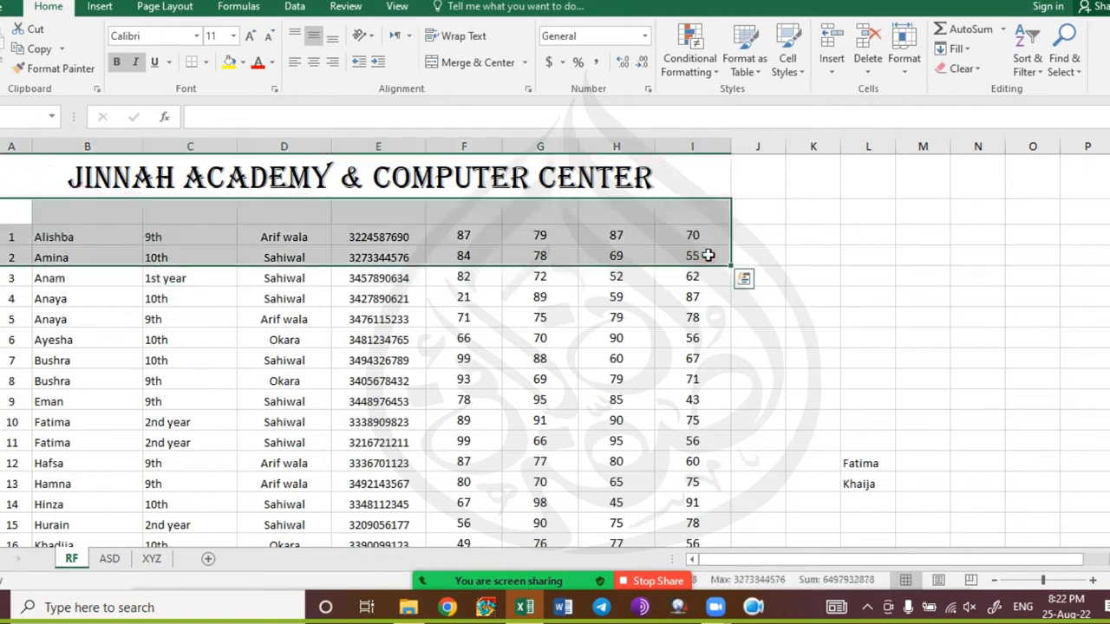
pyautogui.hotkey('ctrl', 'z')
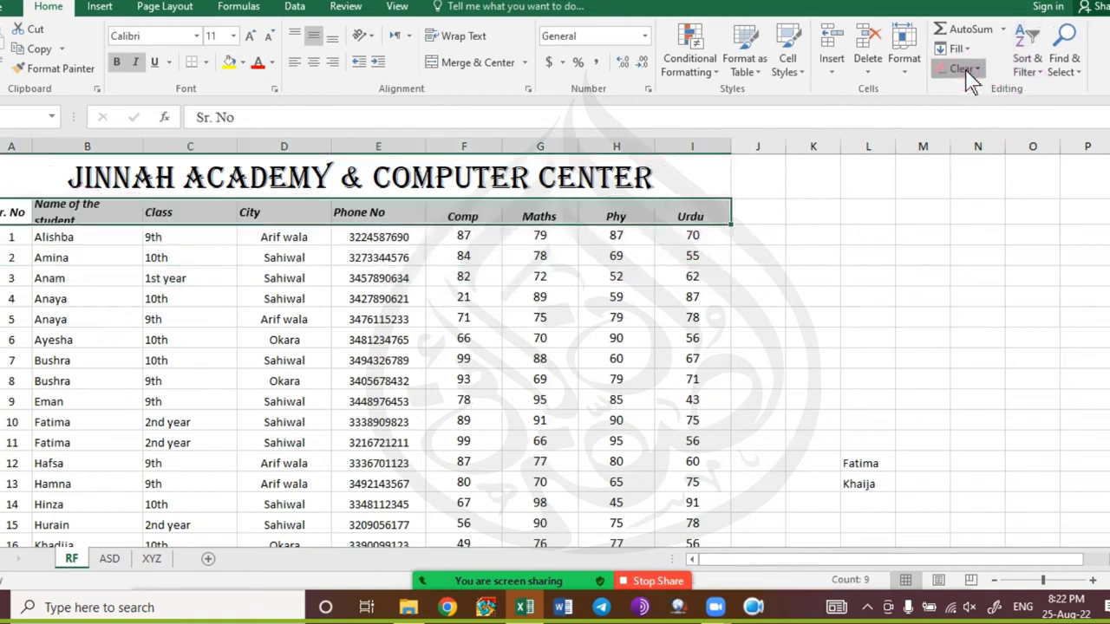
pyautogui.click(963, 68)
pyautogui.click(979, 108)
pyautogui.click(417, 278)
pyautogui.click(269, 212)
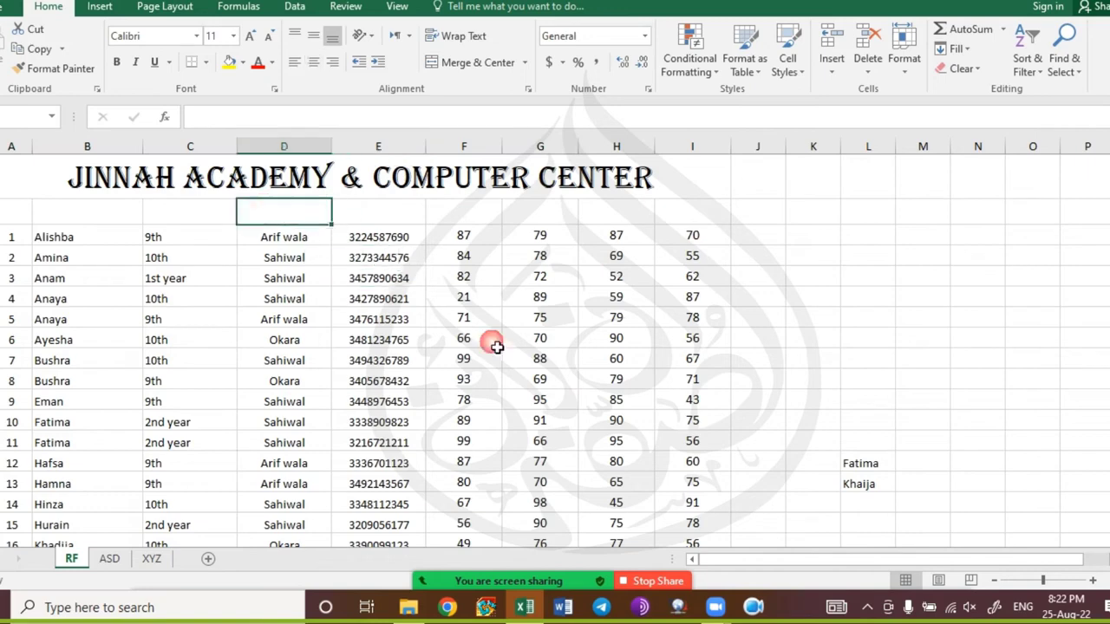
pyautogui.write('JCK LKC L')
pyautogui.press('Return')
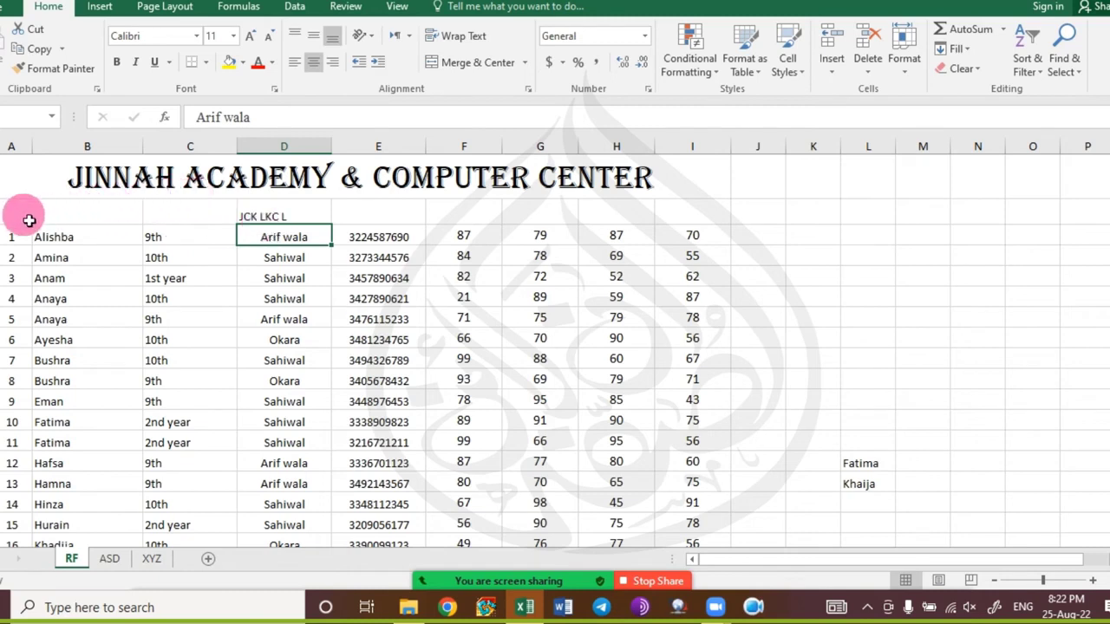
pyautogui.hotkey('ctrl', 'z')
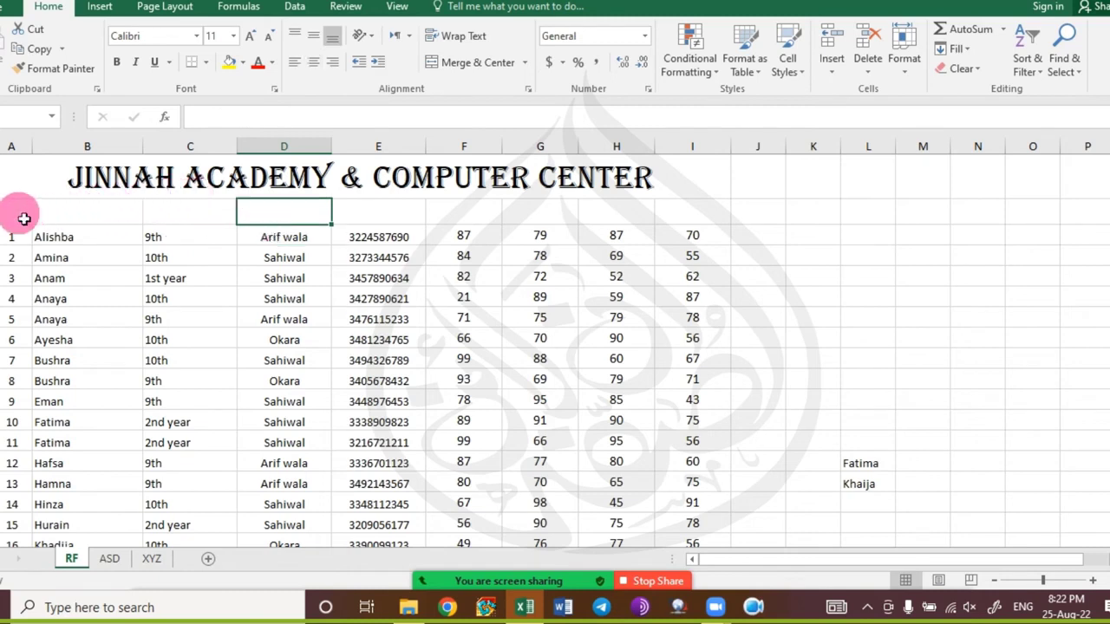
pyautogui.hotkey('ctrl', 'z')
# Dismiss the Clear options unused, then bring up the Fill list (Down, Right, Up, Left, Series).
pyautogui.click(976, 71)
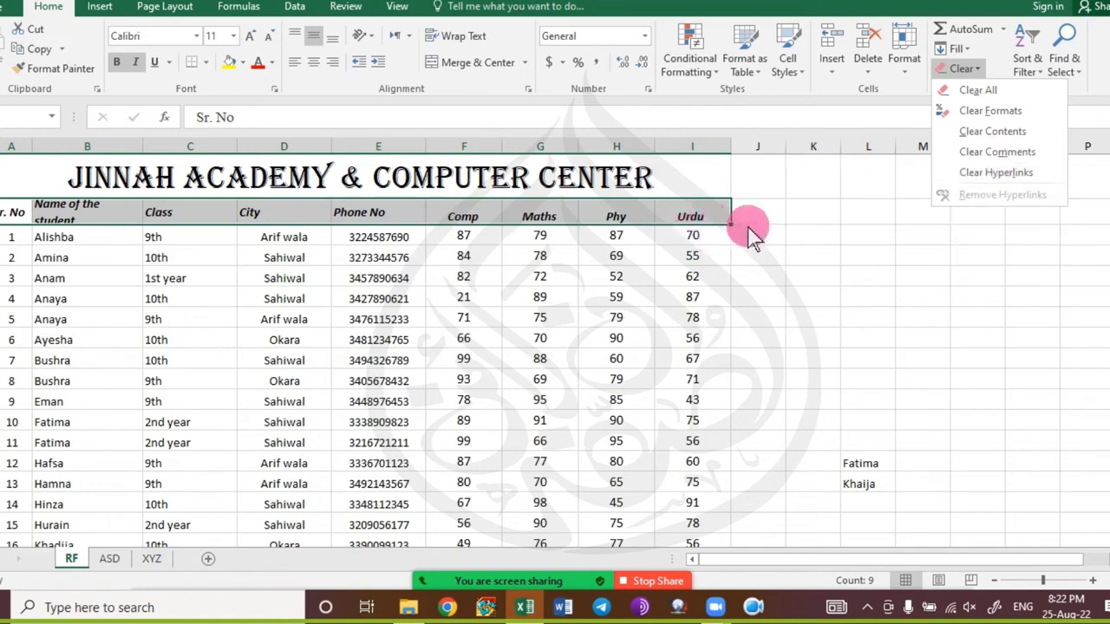
pyautogui.click(779, 227)
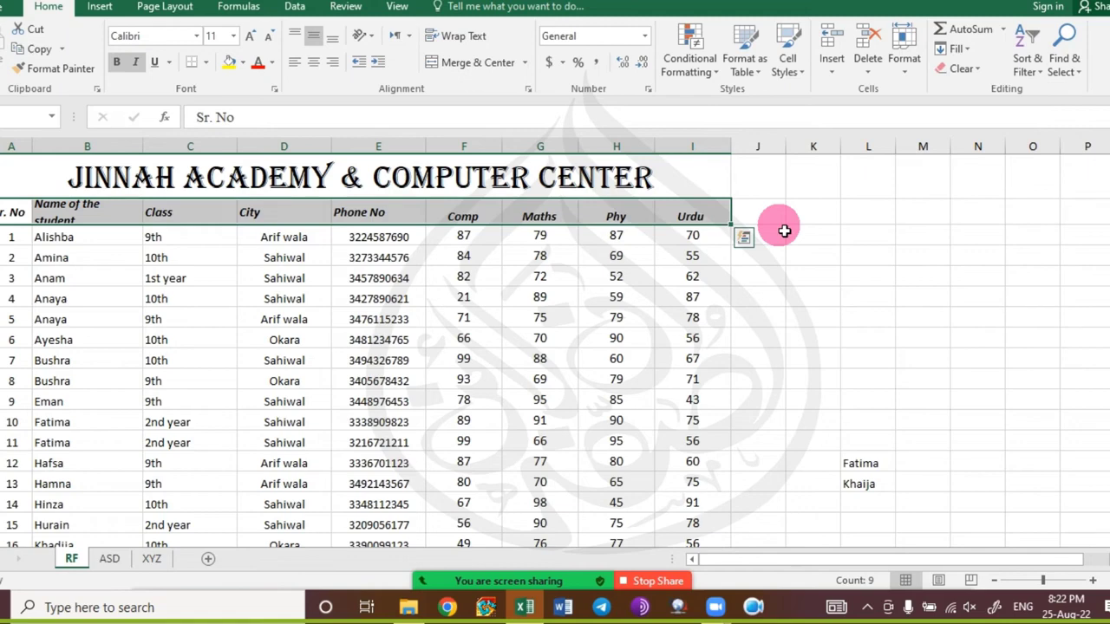
pyautogui.click(968, 49)
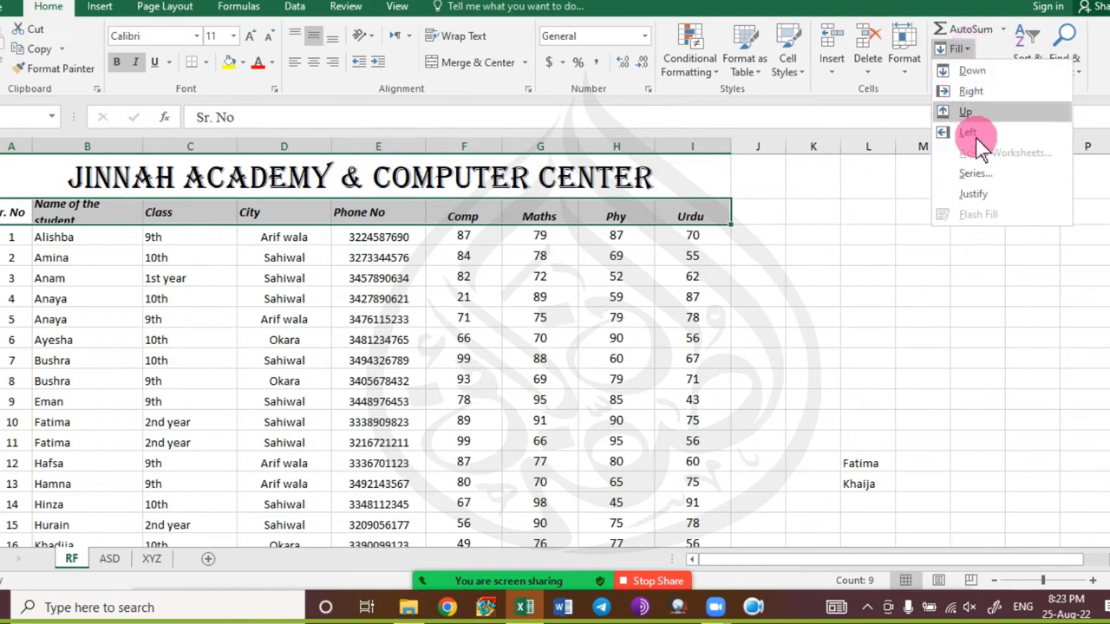
# Fill Zoya's name down into the empty cell below it.
pyautogui.click(285, 359)
pyautogui.click(228, 320)
pyautogui.scroll(-10, 193, 391)
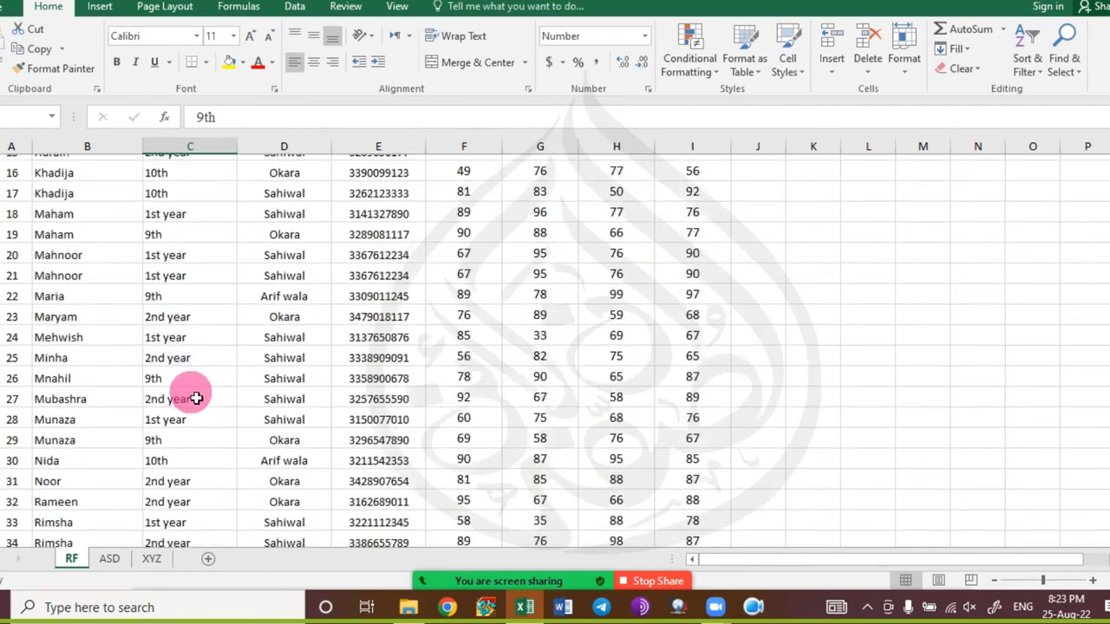
pyautogui.scroll(-4, 190, 409)
pyautogui.click(89, 328)
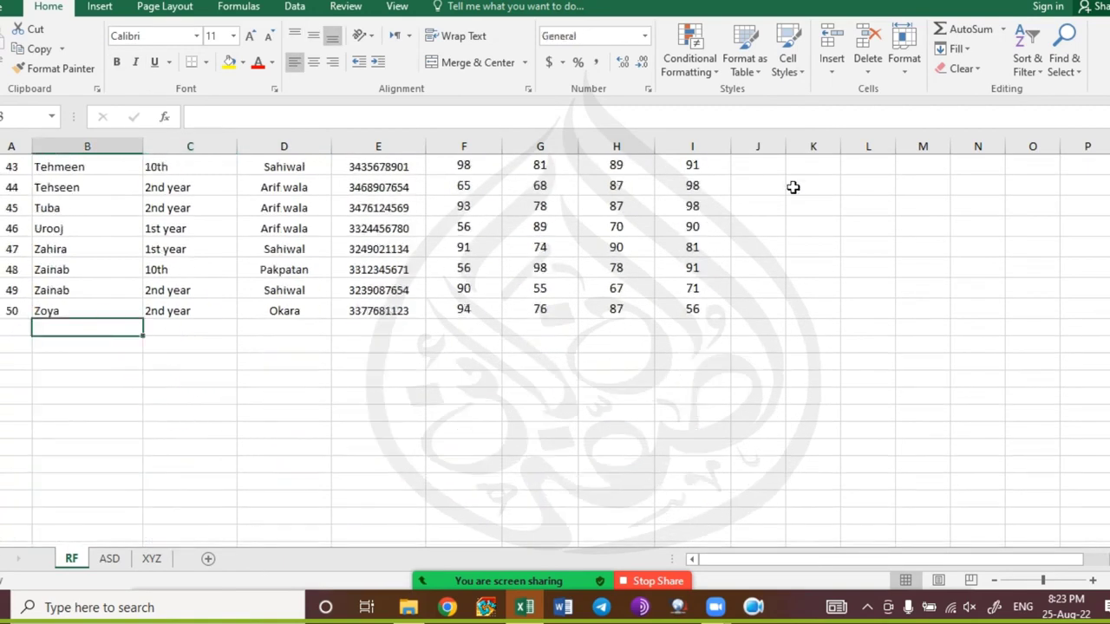
pyautogui.click(956, 50)
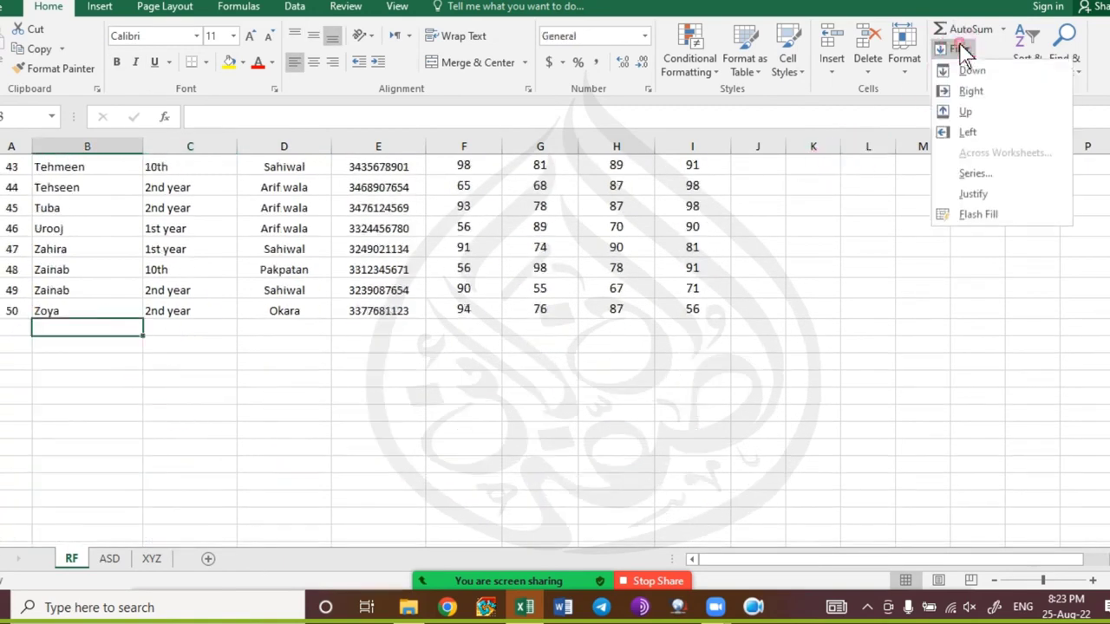
pyautogui.click(1018, 72)
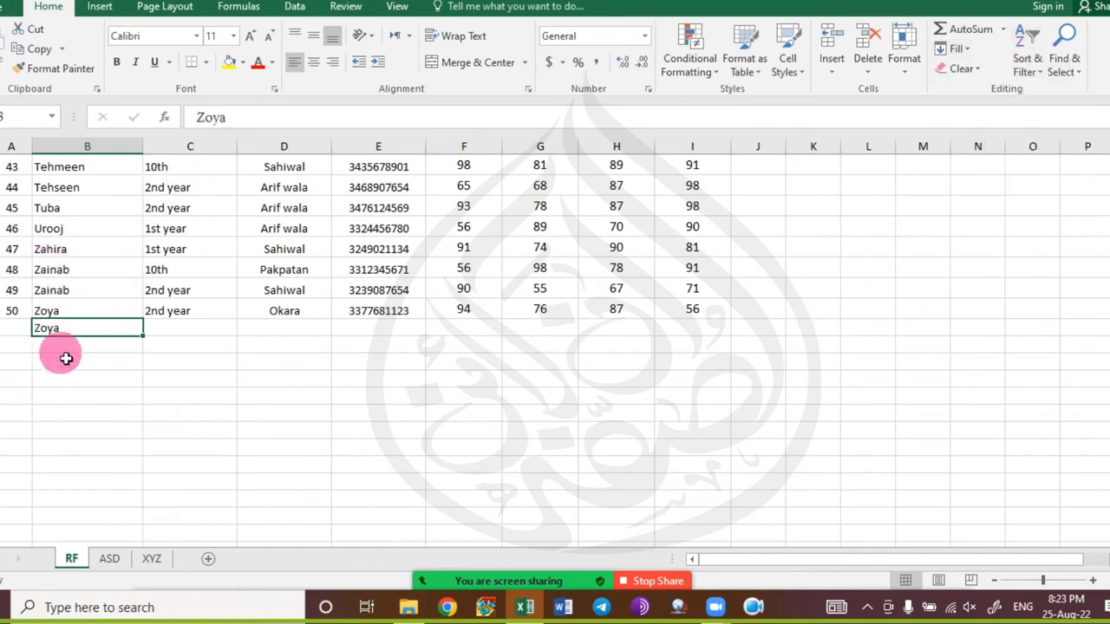
# Fill Right the 90 into J46 beside Urooj's Urdu mark and confirm it stays 90.
pyautogui.click(758, 227)
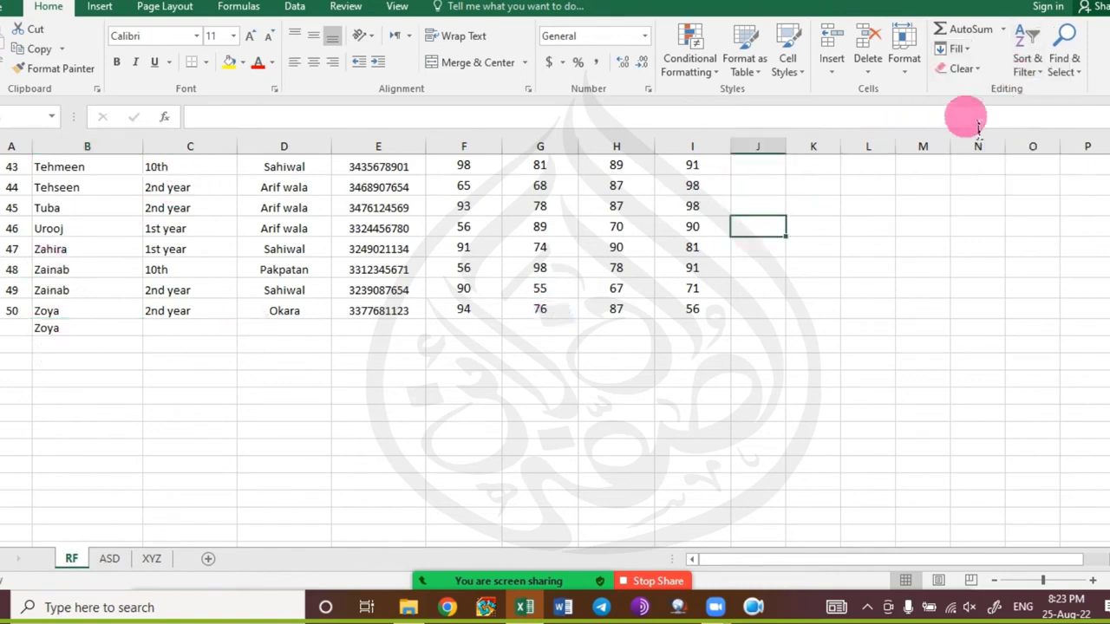
pyautogui.click(969, 54)
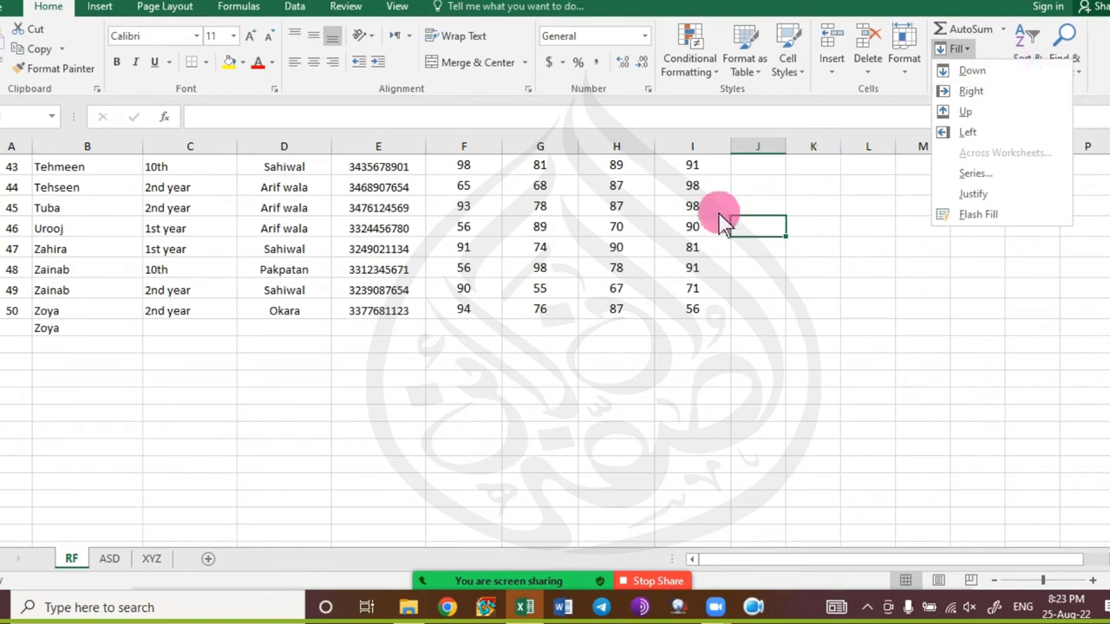
pyautogui.click(1024, 90)
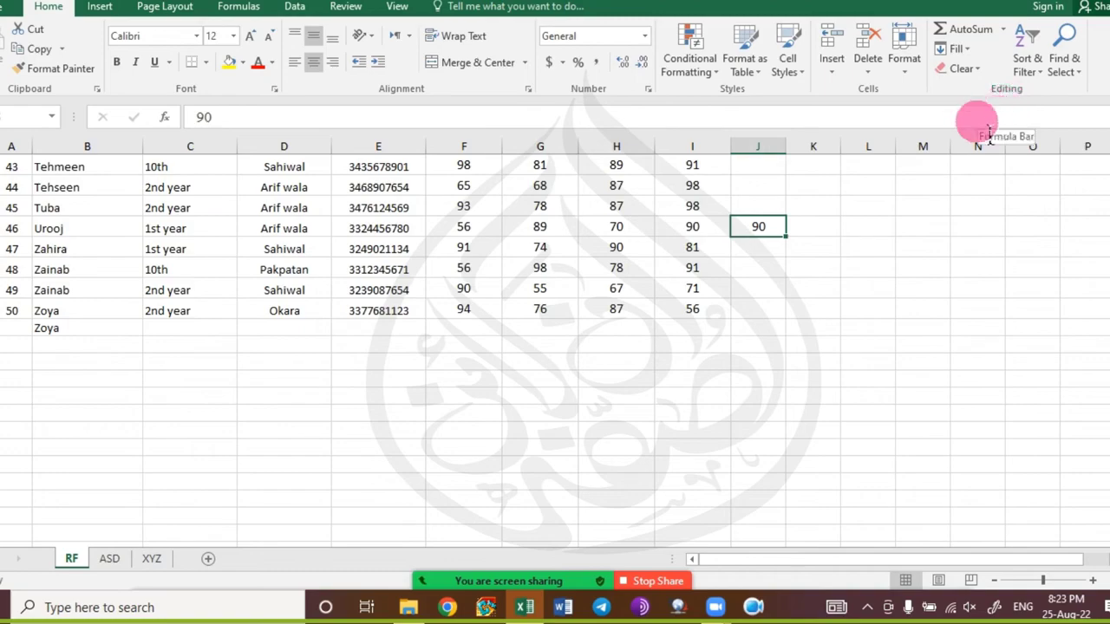
pyautogui.scroll(14, 665, 368)
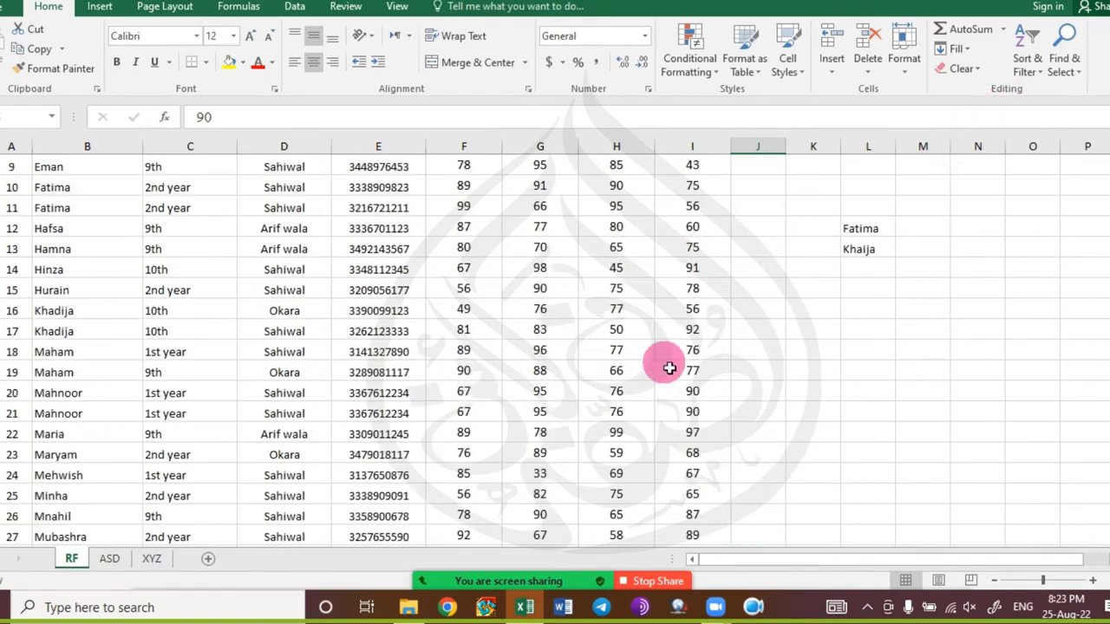
pyautogui.scroll(-2, 668, 369)
pyautogui.scroll(-9, 669, 369)
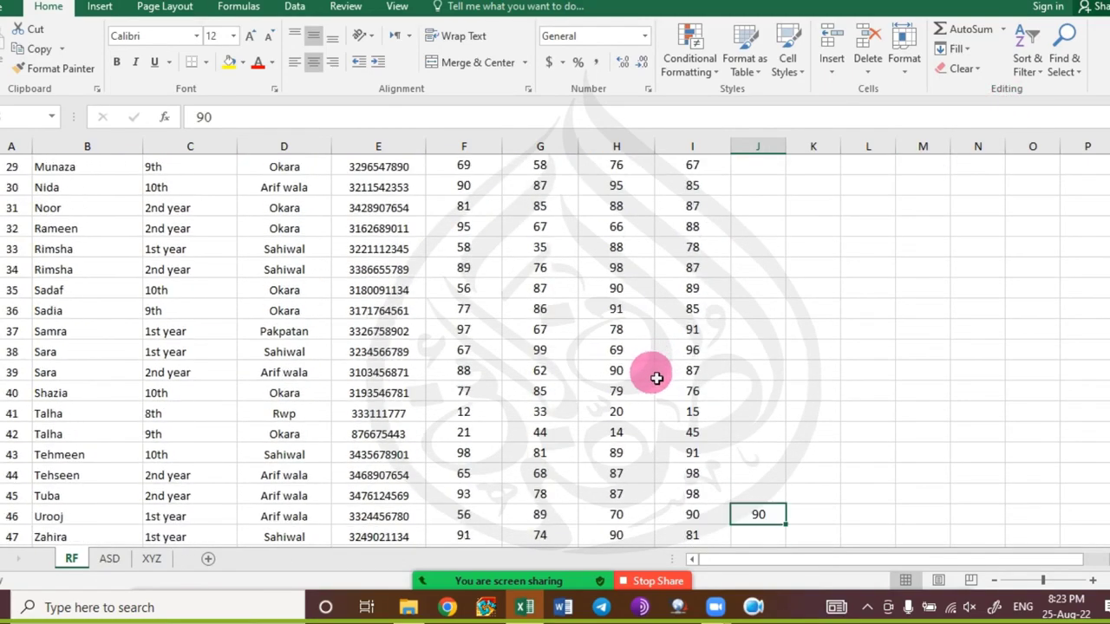
pyautogui.press('BackSpace')
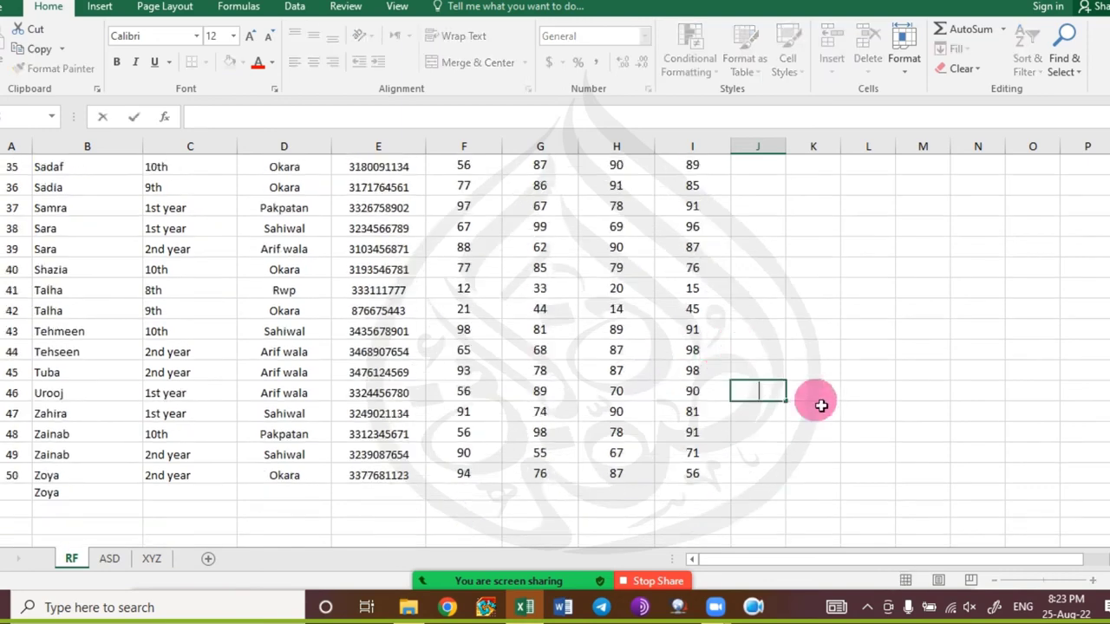
pyautogui.press('Escape')
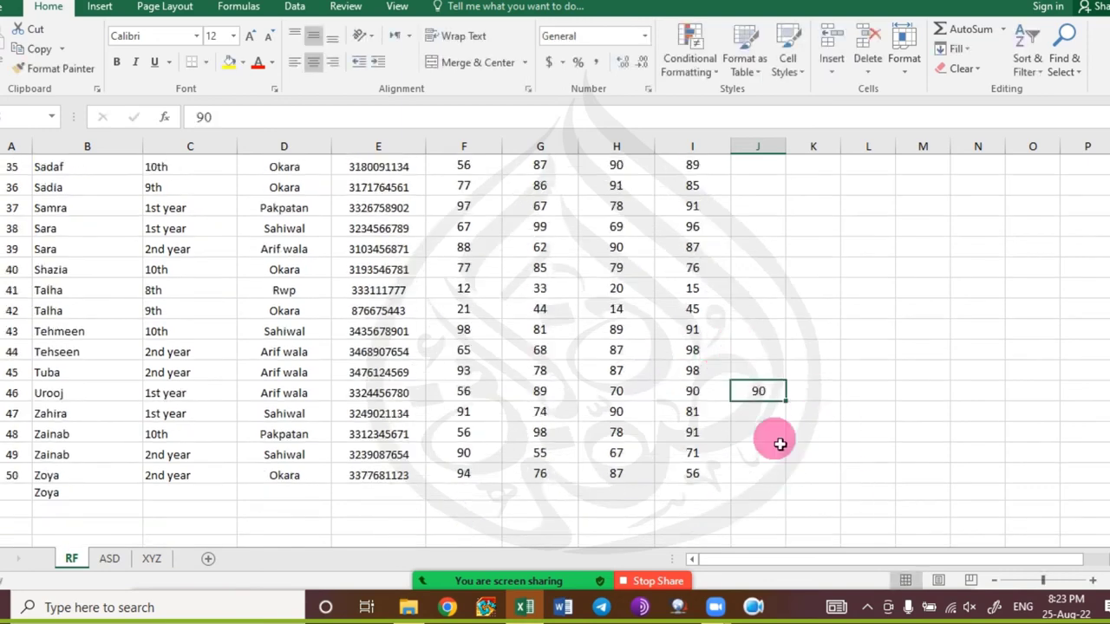
# Check Zoya's entries in B50 and B51, then bring up the Find & Select options.
pyautogui.scroll(-1, 304, 486)
pyautogui.click(118, 436)
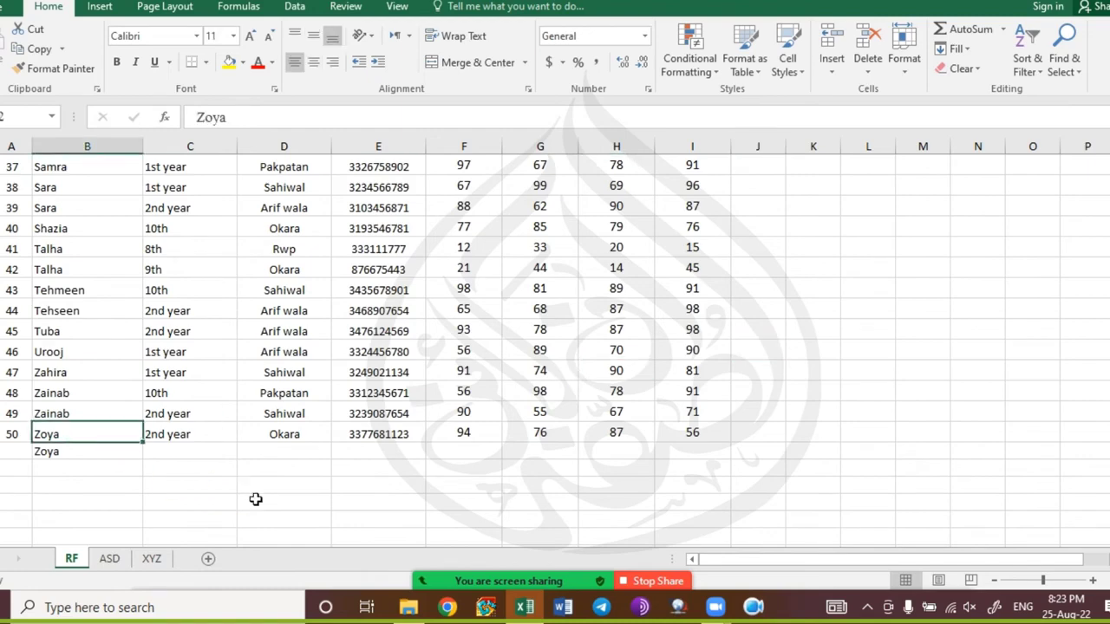
pyautogui.click(124, 458)
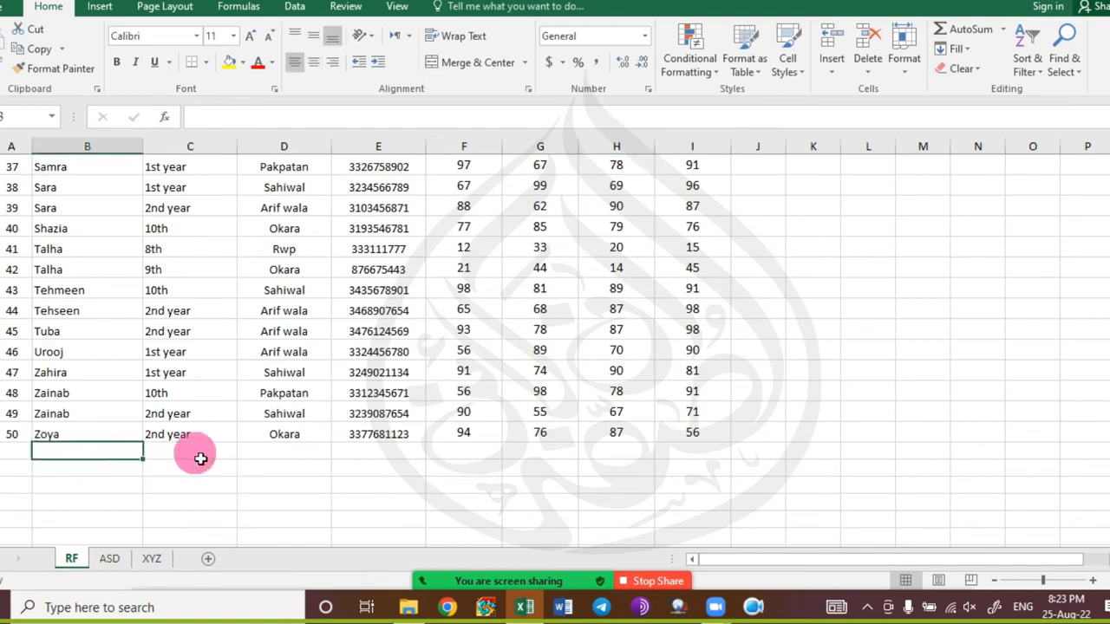
pyautogui.scroll(15, 240, 354)
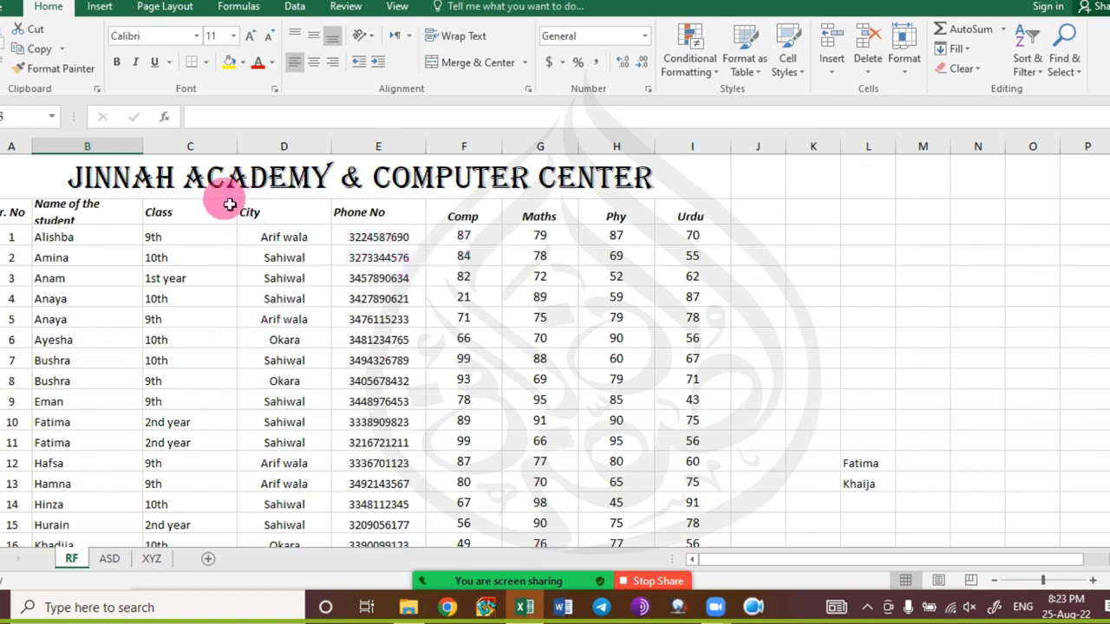
pyautogui.click(1079, 76)
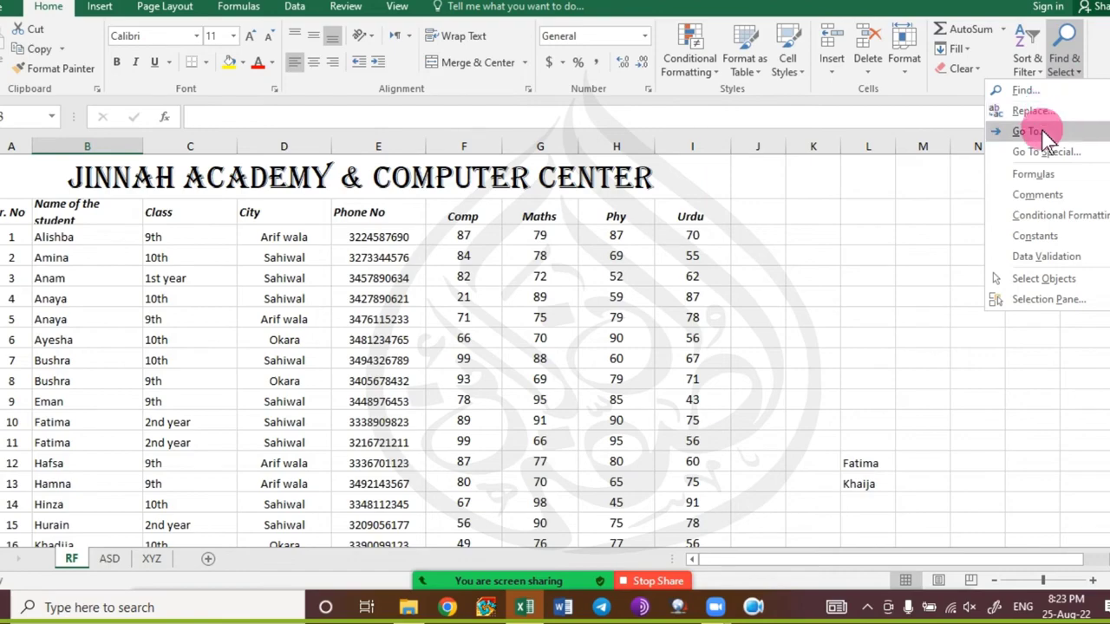
# Open Go To Special, cancel it unused, and scroll back to the sheet's title row.
pyautogui.click(1010, 152)
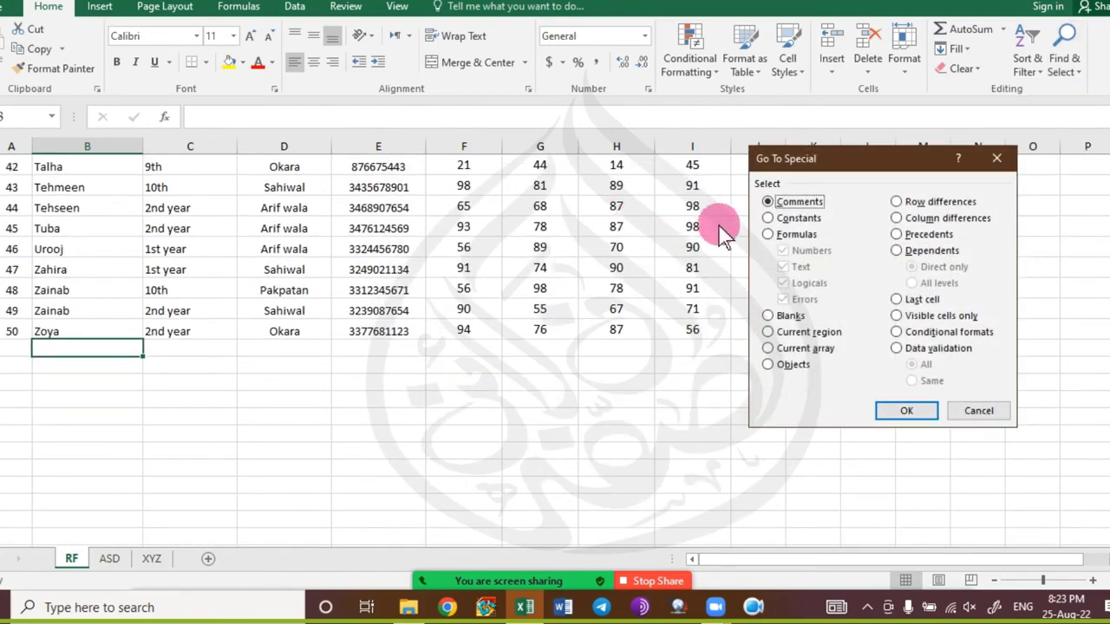
pyautogui.click(979, 412)
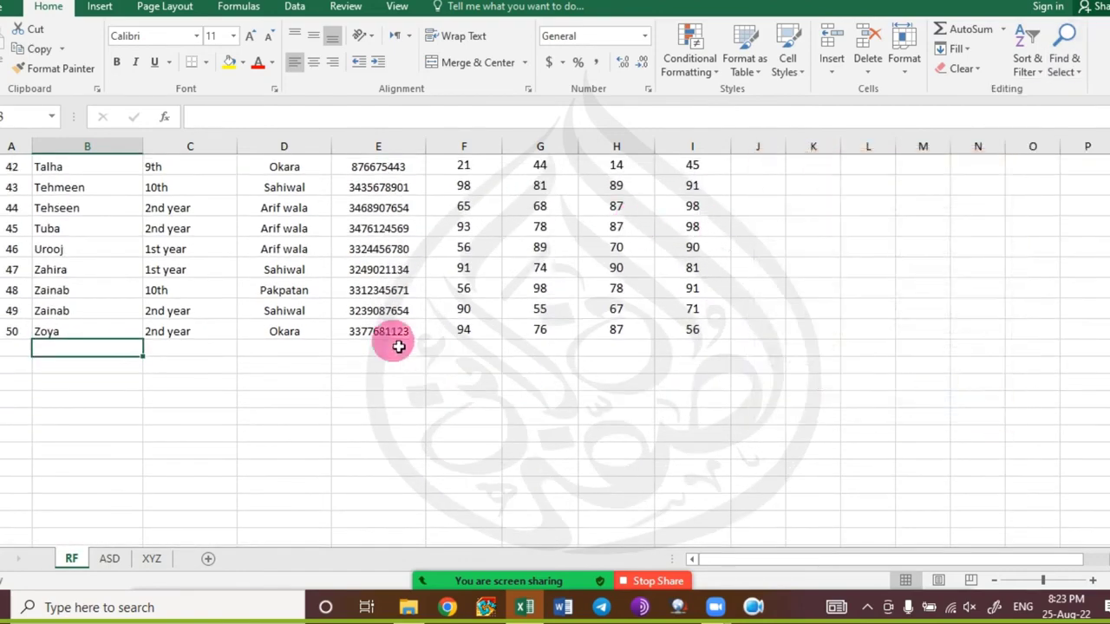
pyautogui.scroll(11, 235, 339)
pyautogui.scroll(4, 238, 344)
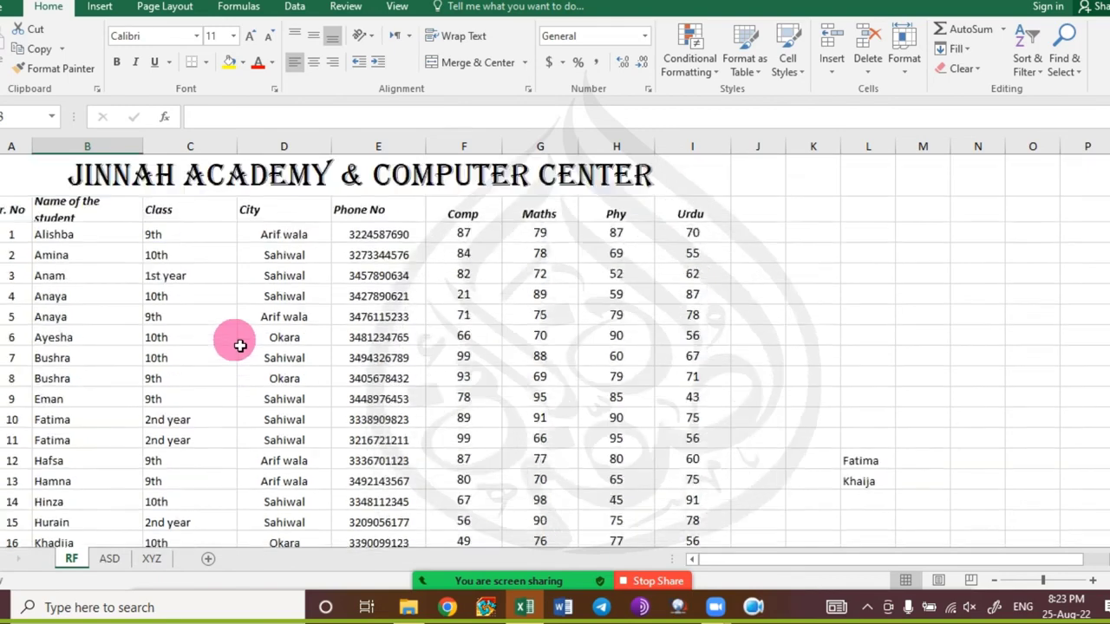
# Switch between the Insert and Home ribbon tabs, ending on Insert.
pyautogui.click(102, 6)
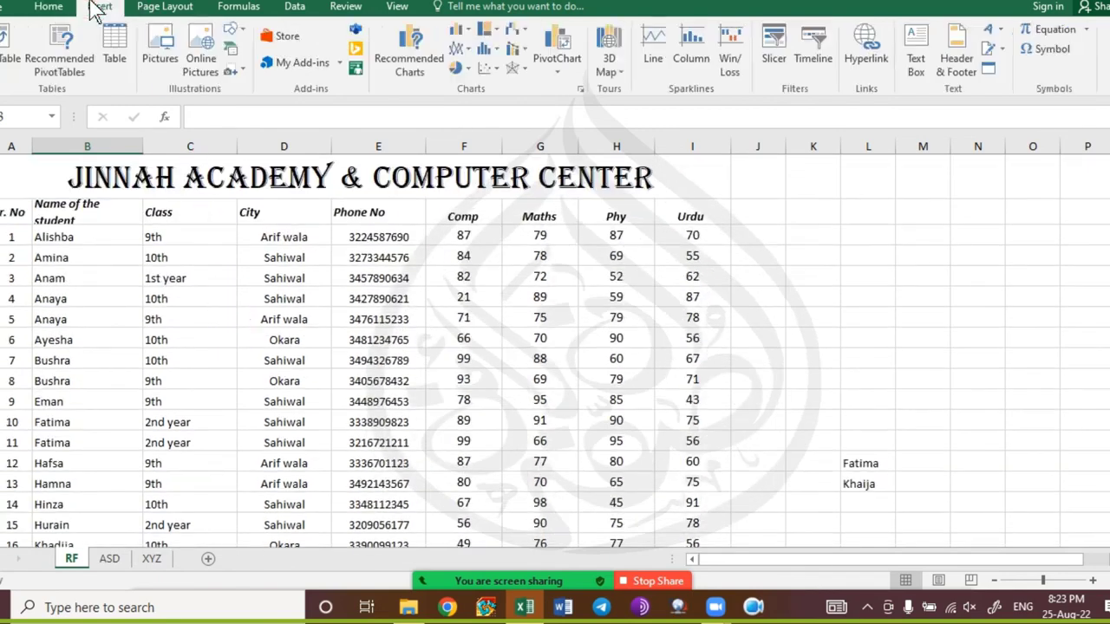
pyautogui.click(47, 8)
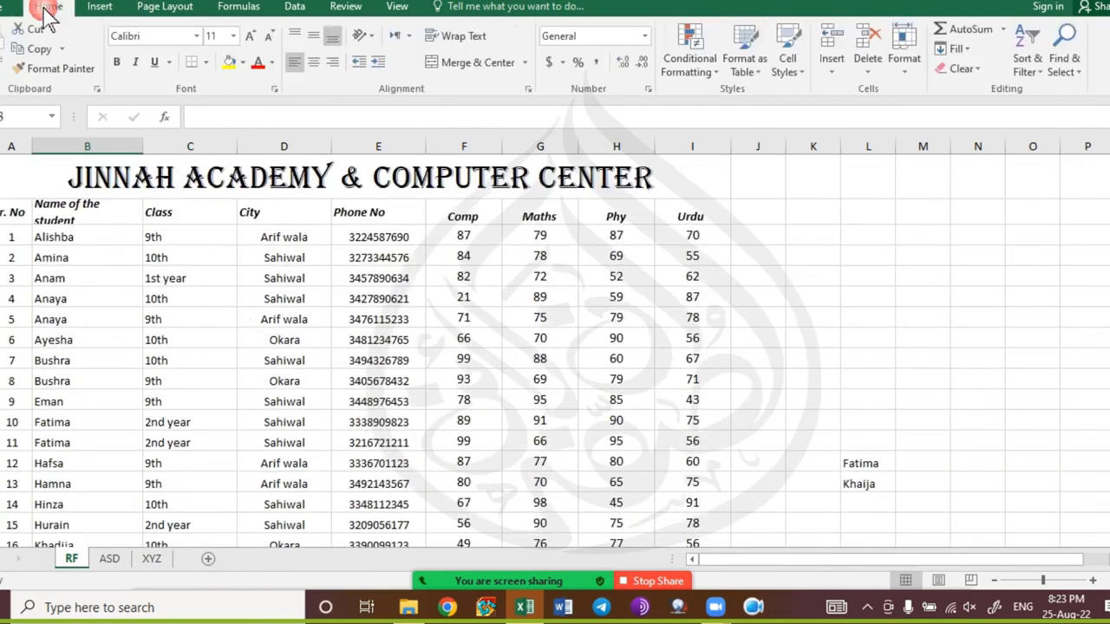
pyautogui.click(102, 6)
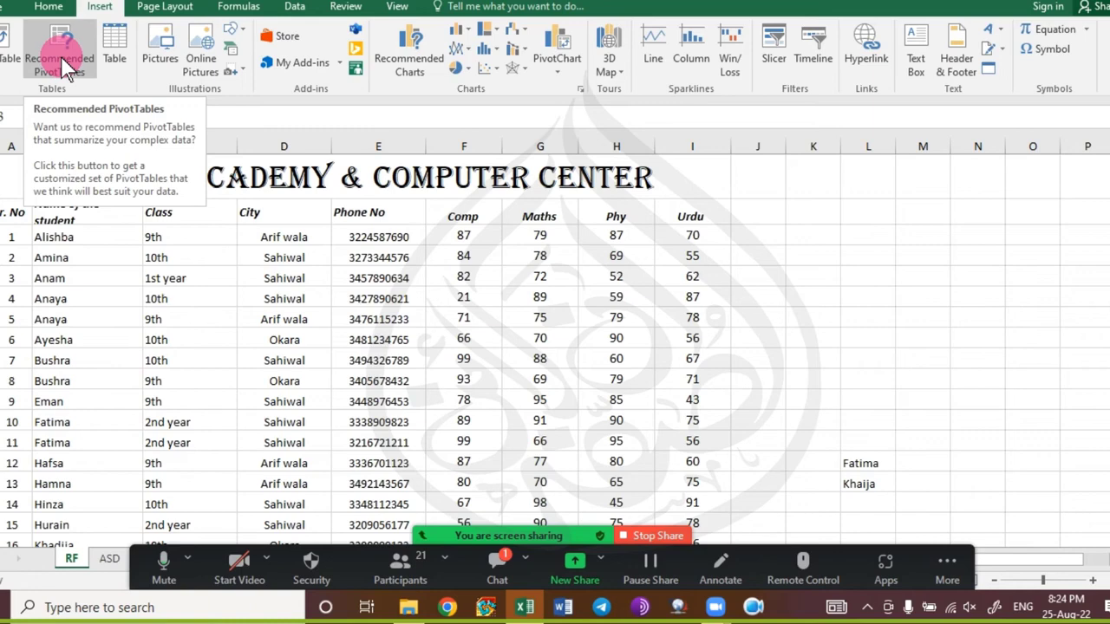
# Read and close the Zoom meeting chat, then scroll down the student list.
pyautogui.click(498, 568)
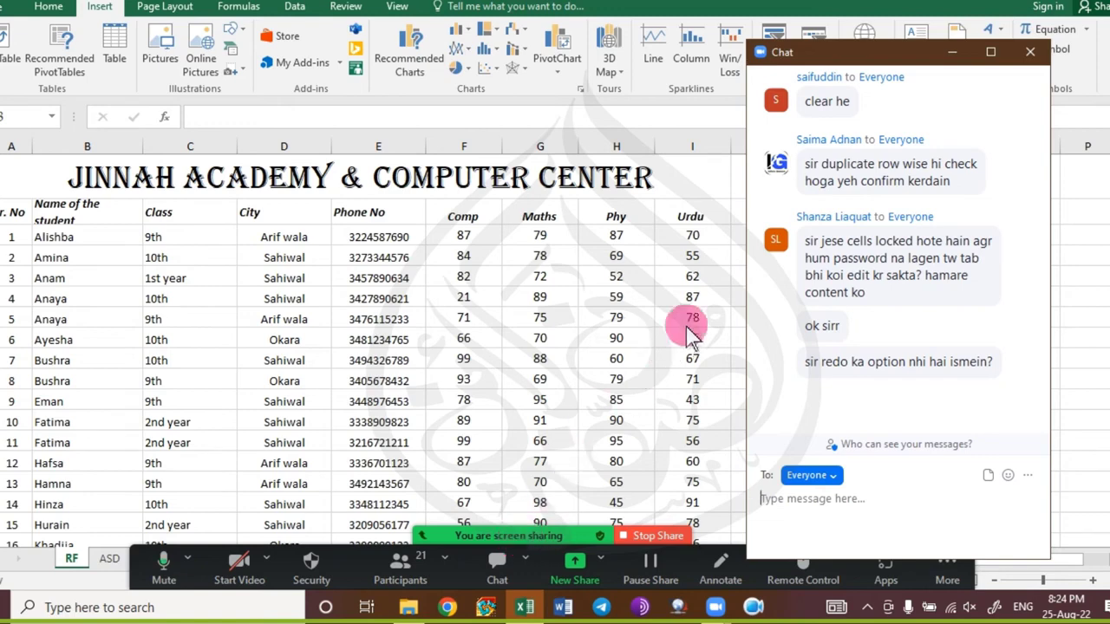
pyautogui.click(1030, 52)
pyautogui.scroll(-5, 192, 469)
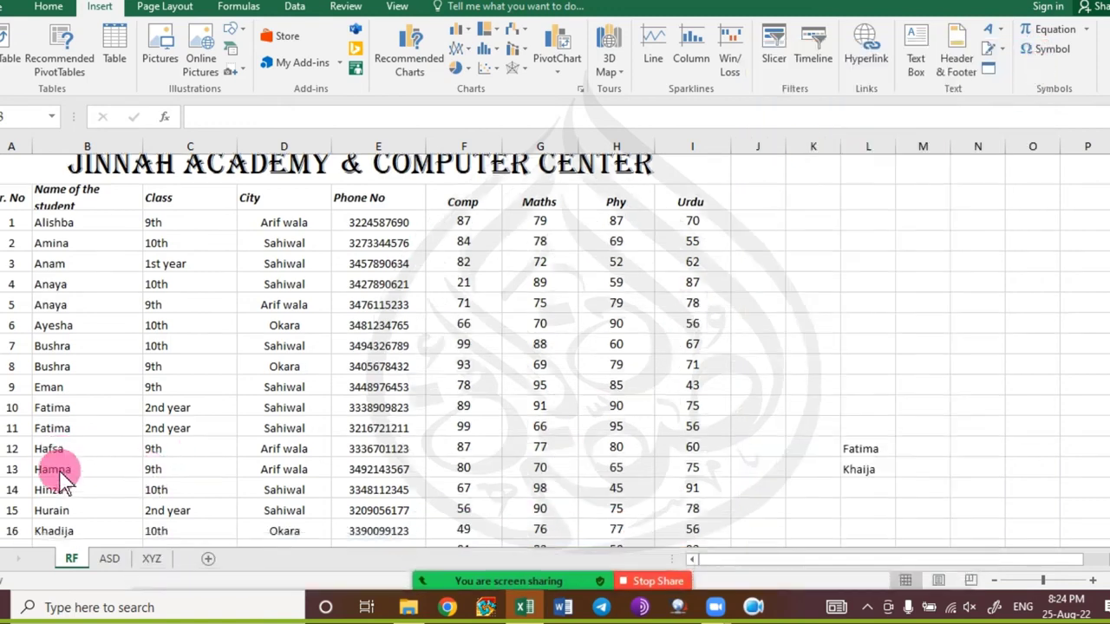
pyautogui.scroll(-3, 60, 481)
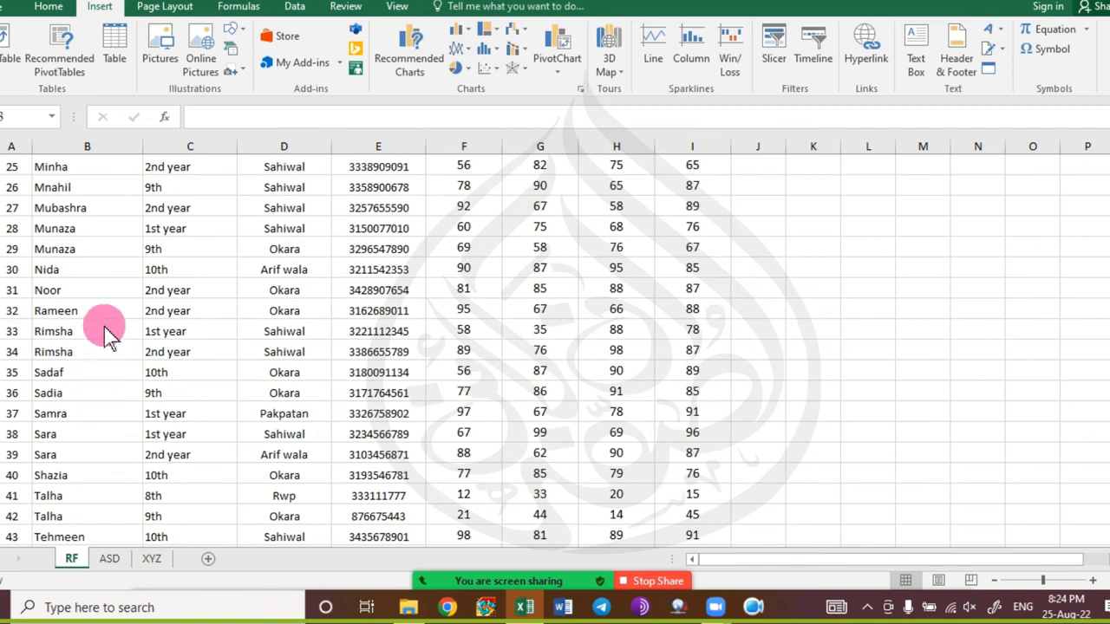
pyautogui.scroll(-3, 101, 334)
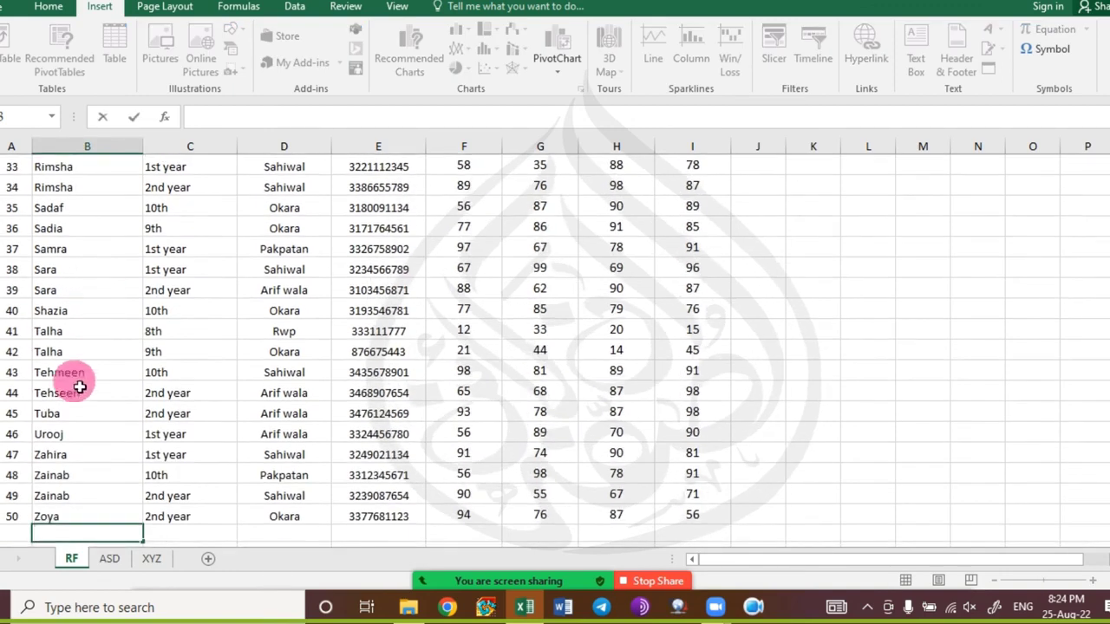
# Select Zainab in B48 and Sara in B38, then return to the Home tab.
pyautogui.click(74, 475)
pyautogui.click(74, 271)
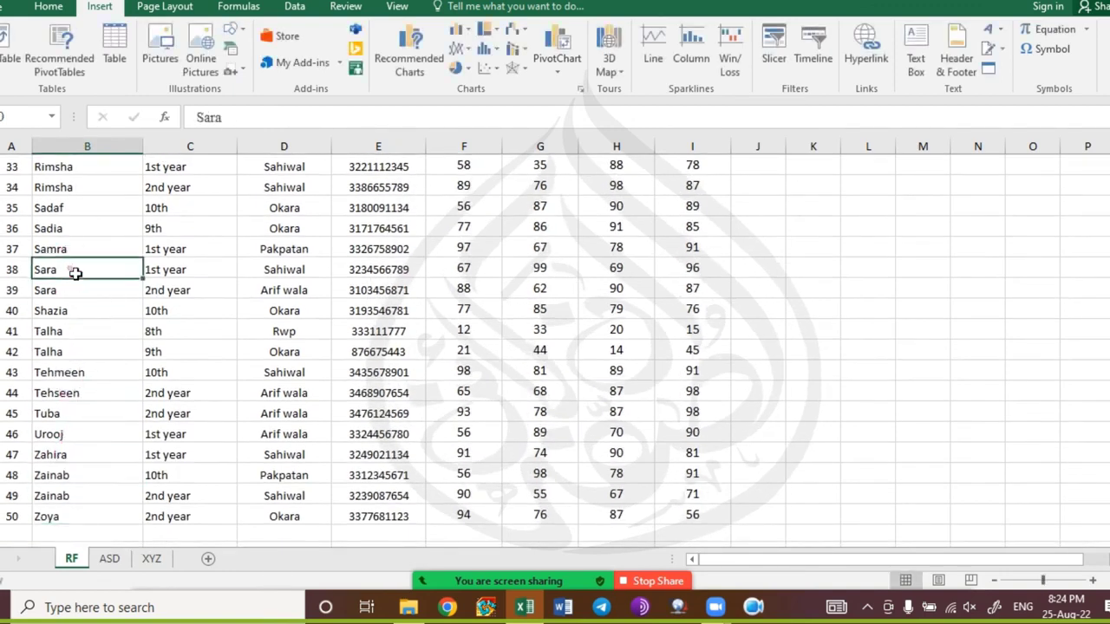
pyautogui.click(43, 7)
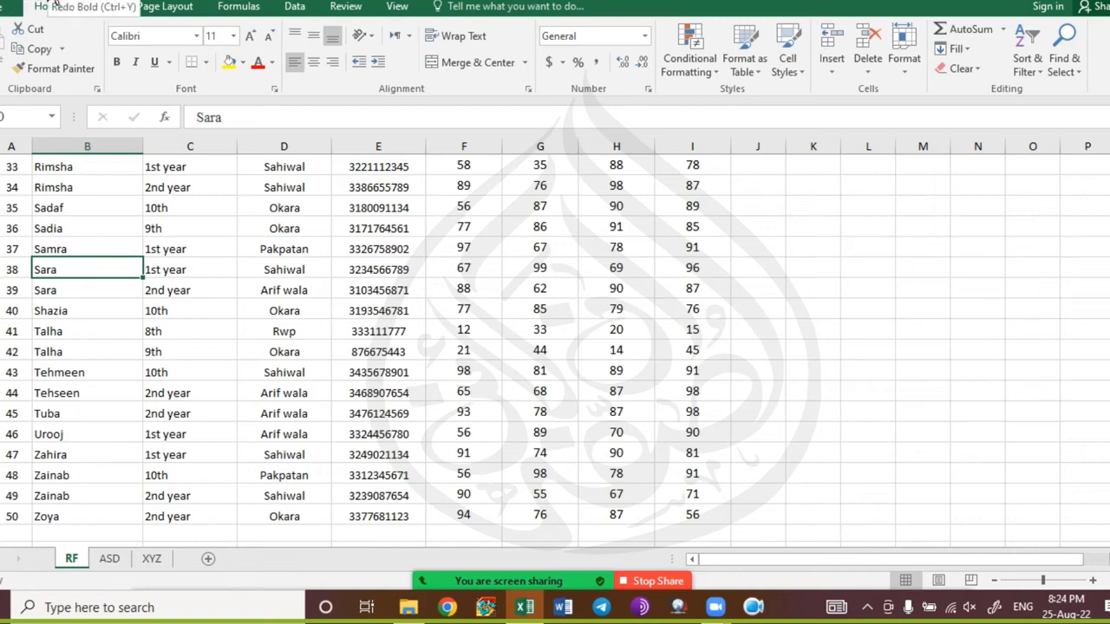
pyautogui.click(54, 5)
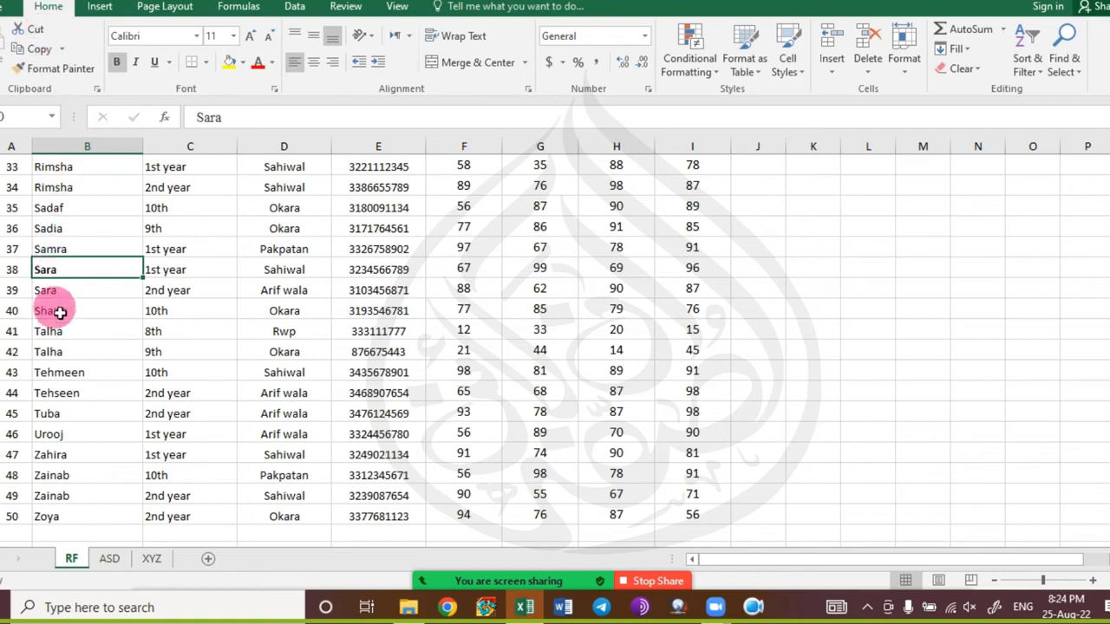
pyautogui.hotkey('ctrl', 'z')
pyautogui.click(63, 352)
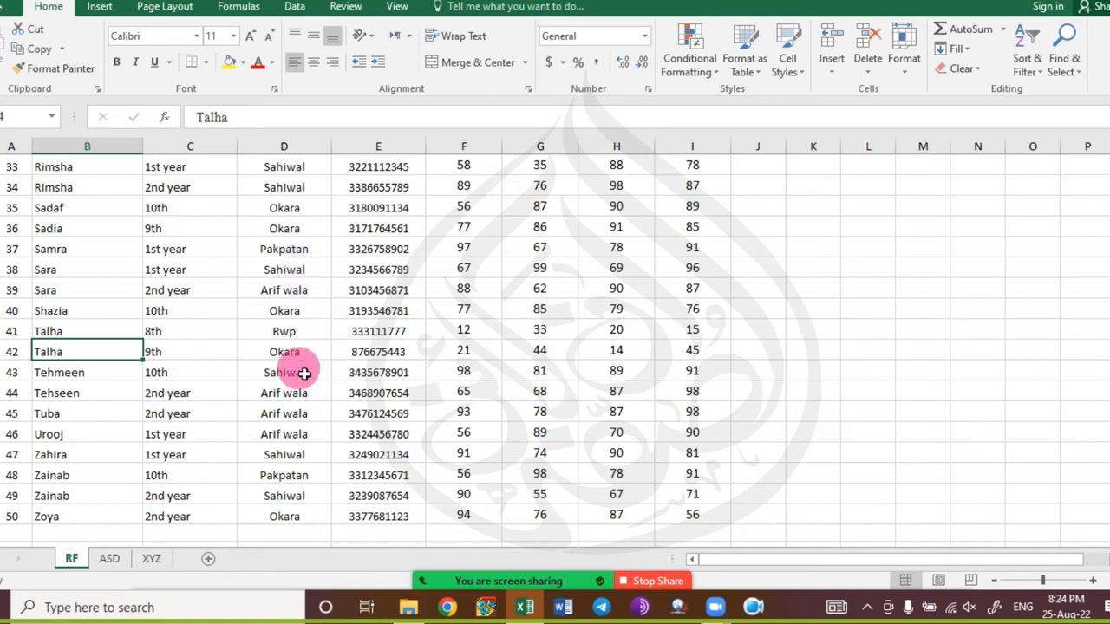
pyautogui.scroll(-1, 306, 373)
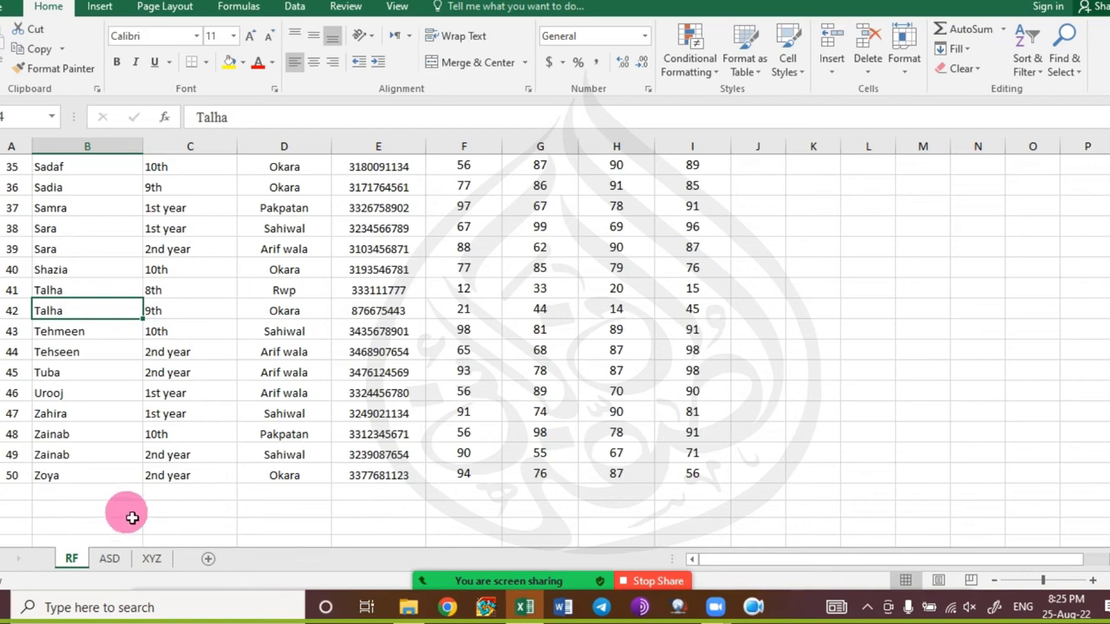
pyautogui.hotkey('ctrl', 'o')
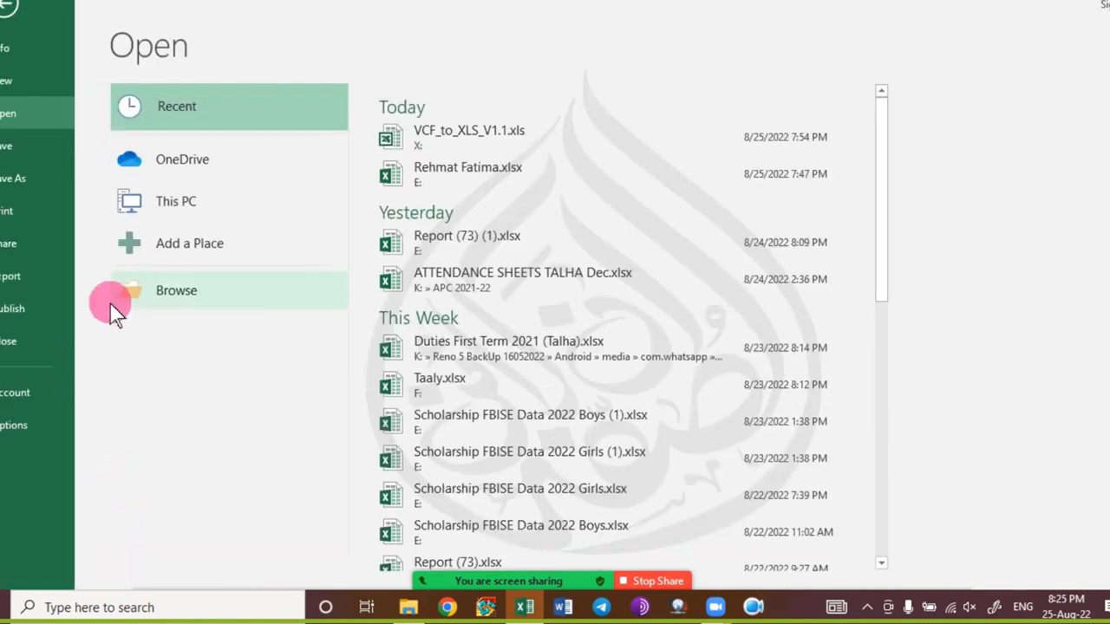
# Open the December ATTENDANCE SHEETS workbook, inspect H4 and G5, and flip between MASTER and CA-48.
pyautogui.click(562, 277)
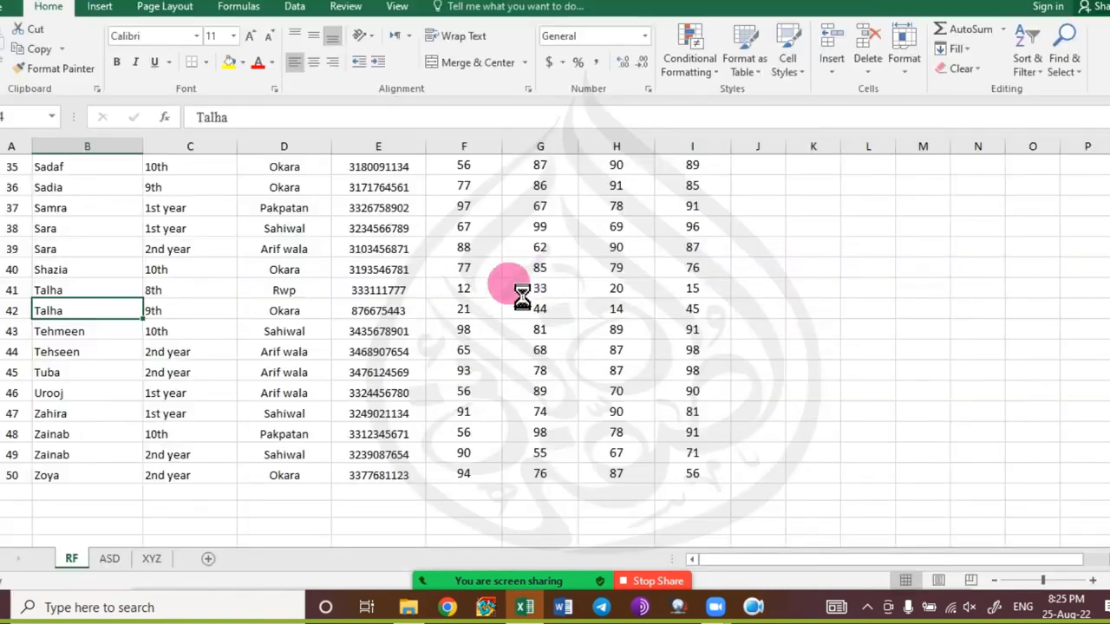
pyautogui.click(321, 320)
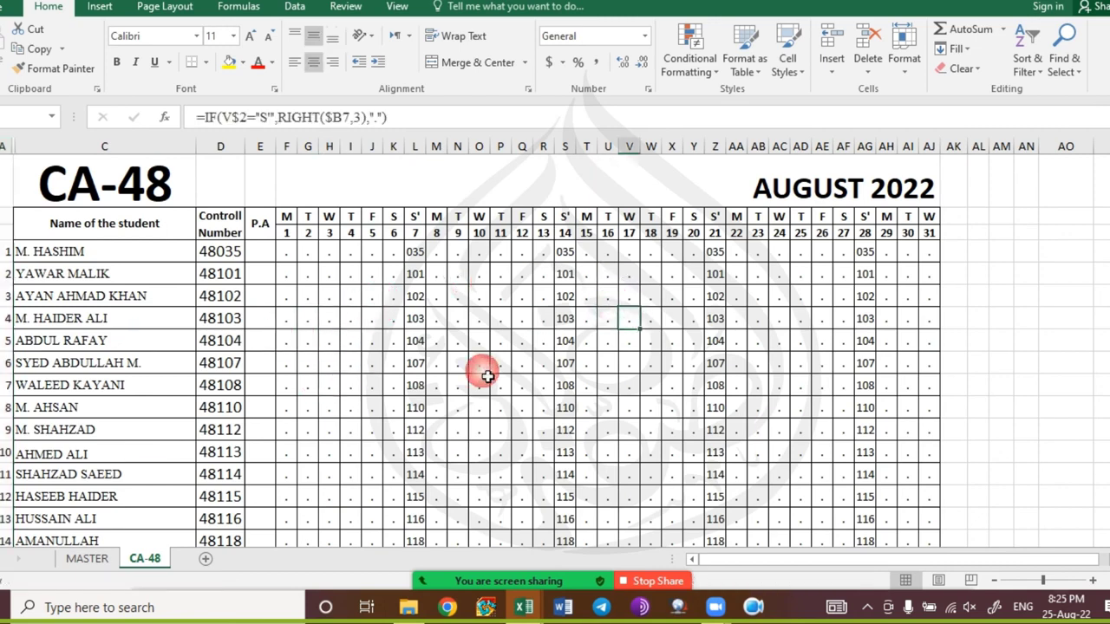
pyautogui.click(307, 338)
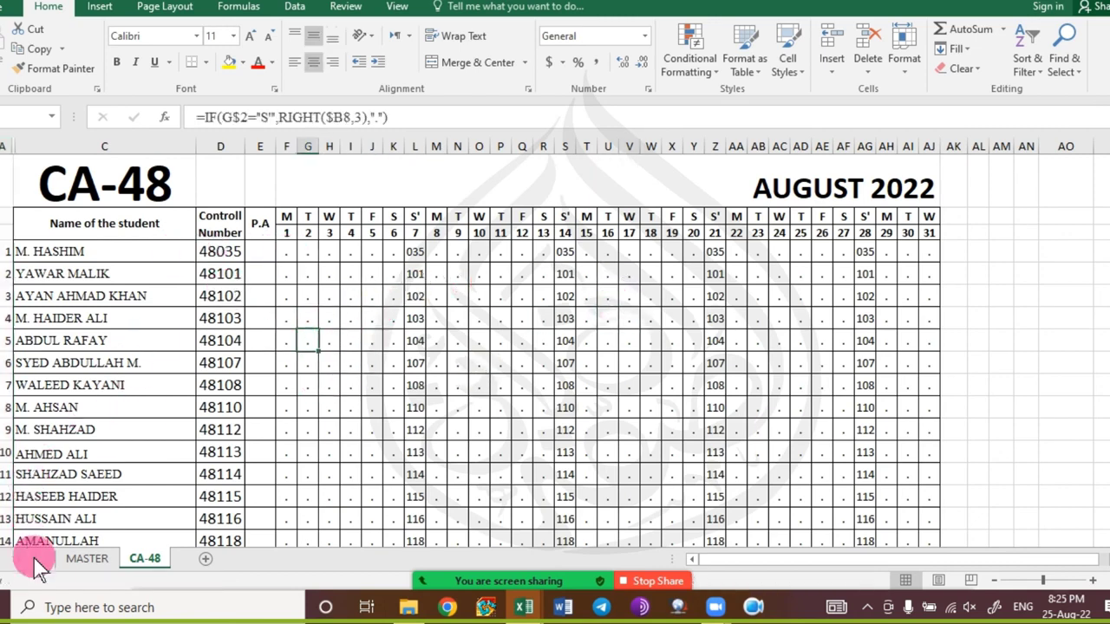
pyautogui.click(69, 558)
pyautogui.click(144, 558)
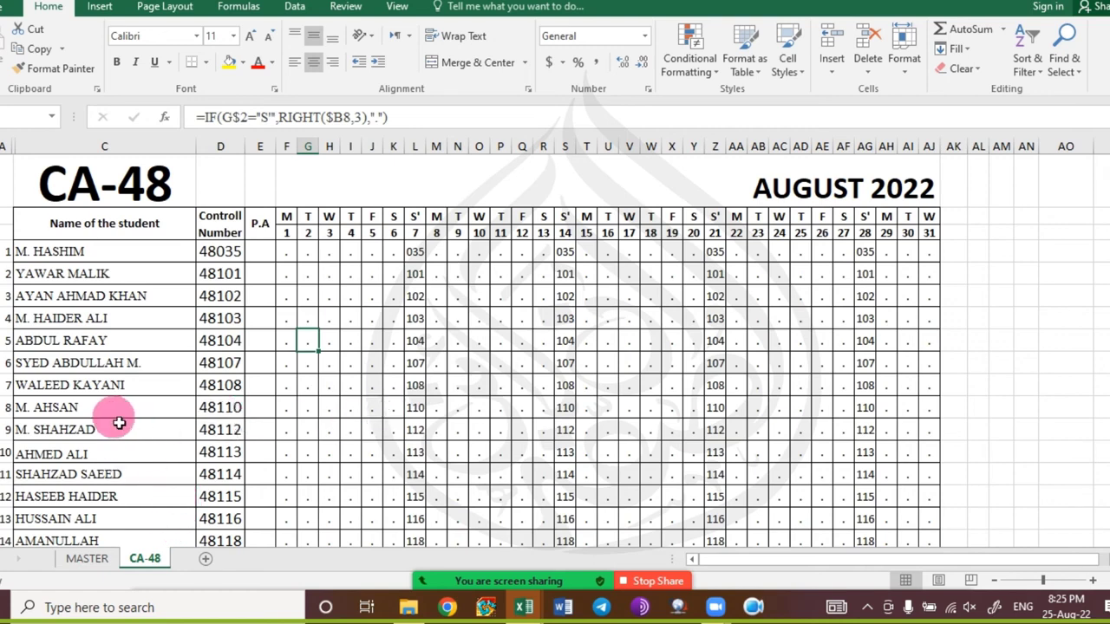
# On MASTER, test the CA-12 hyperlink and dismiss its invalid reference error.
pyautogui.click(90, 560)
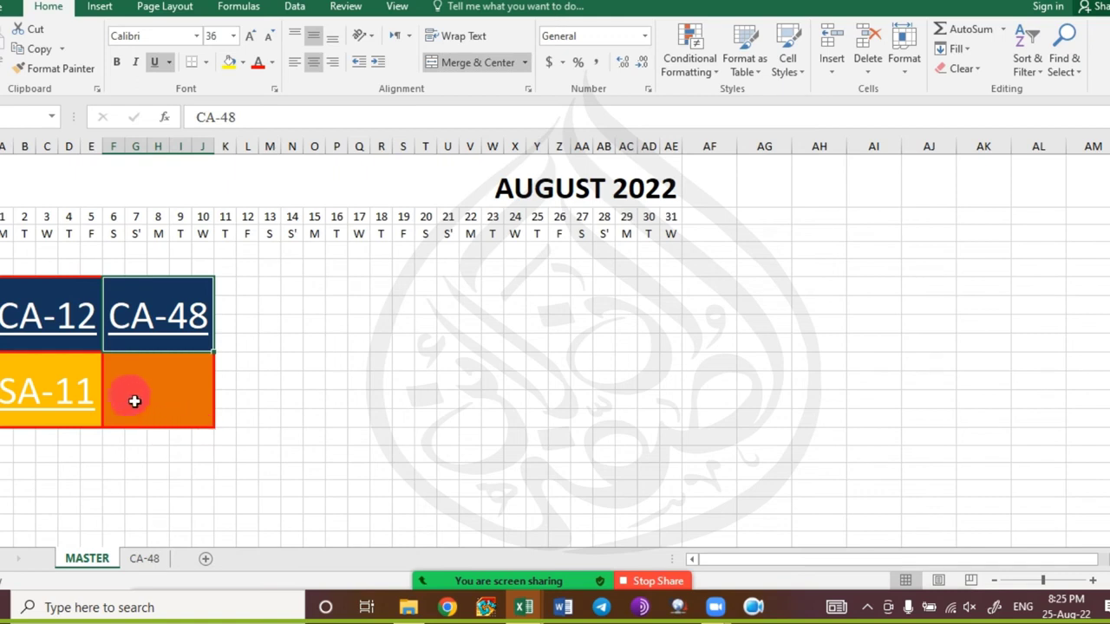
pyautogui.click(48, 321)
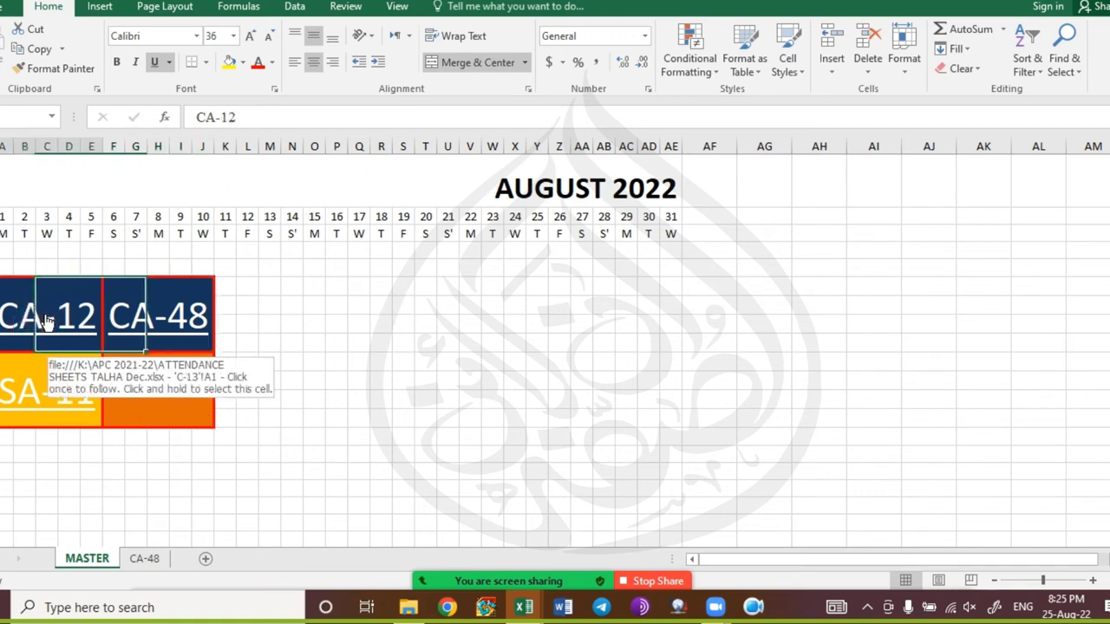
pyautogui.click(48, 321)
pyautogui.click(503, 333)
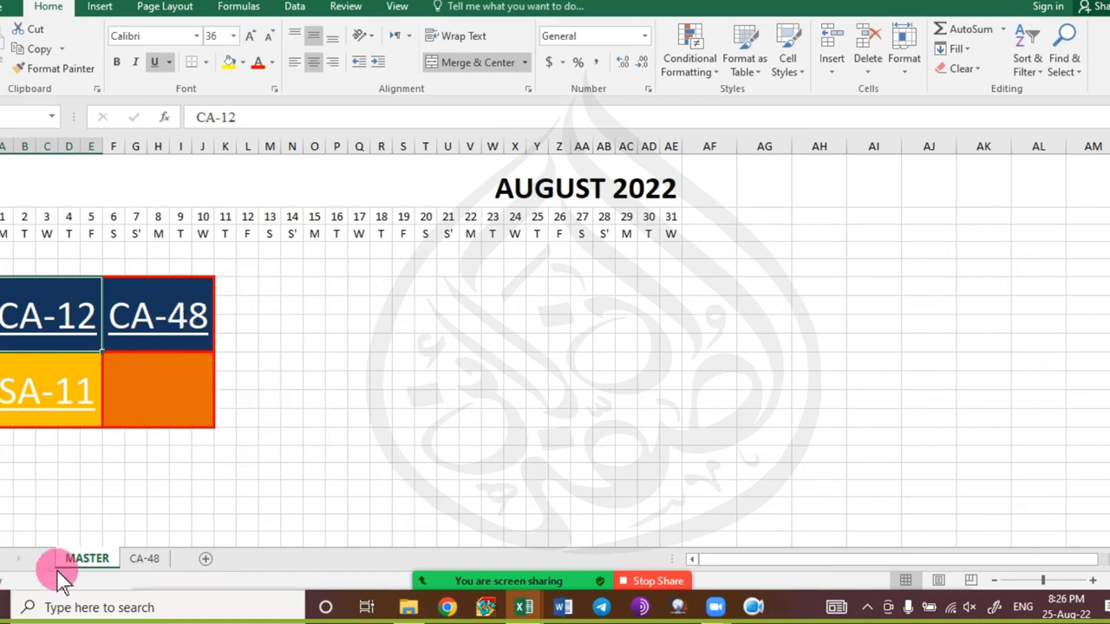
# Follow the CA-48 link and its title link to MASTER, return to CA-48, then switch workbooks.
pyautogui.click(198, 316)
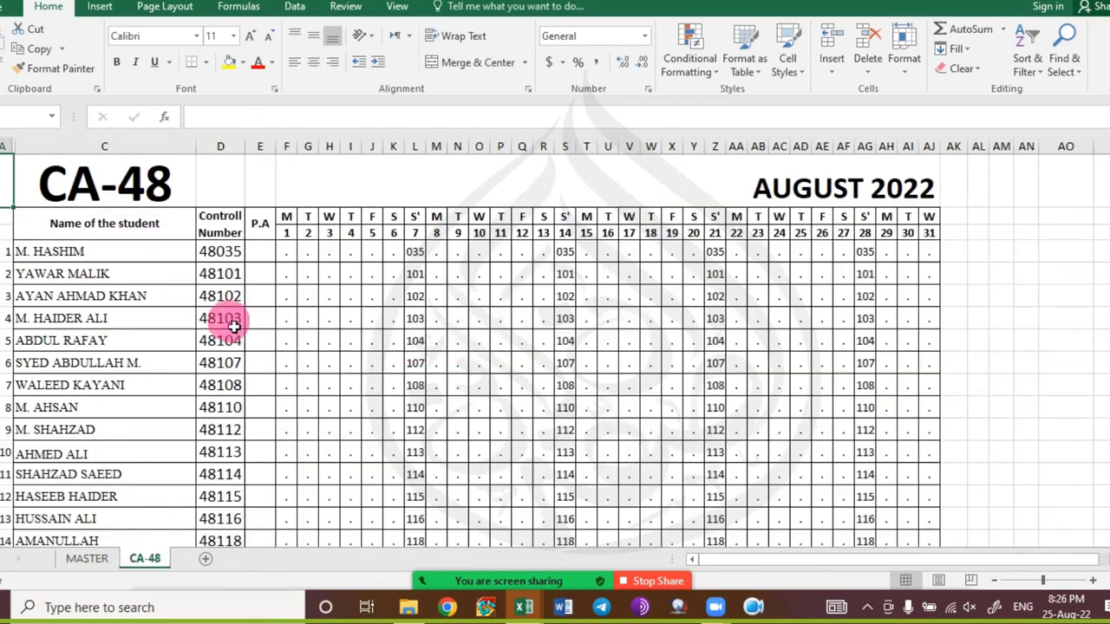
pyautogui.click(136, 193)
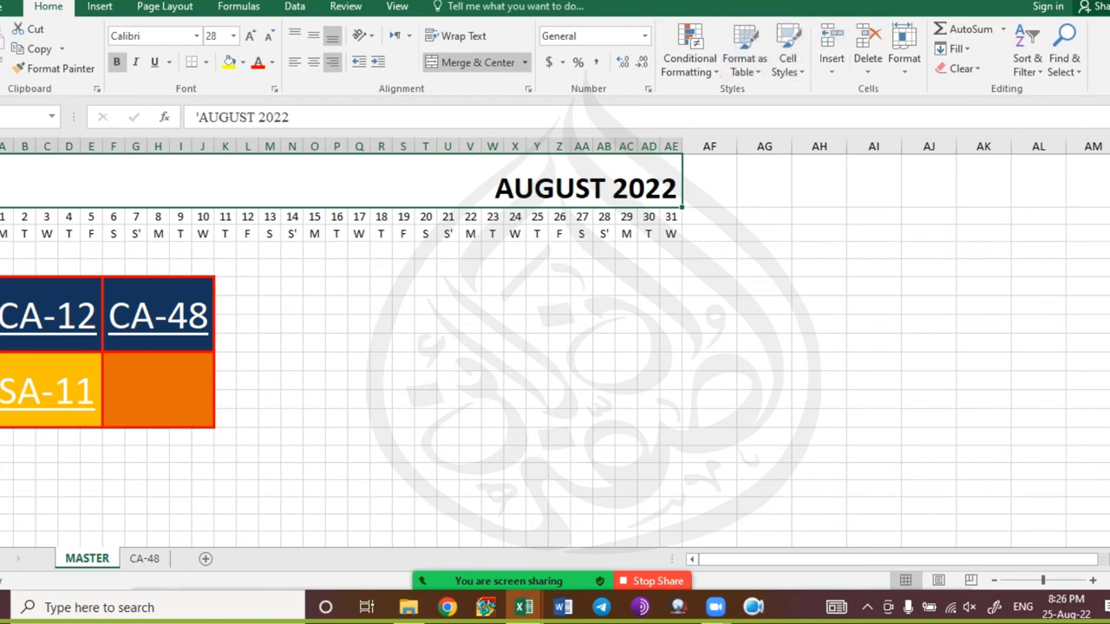
pyautogui.click(148, 558)
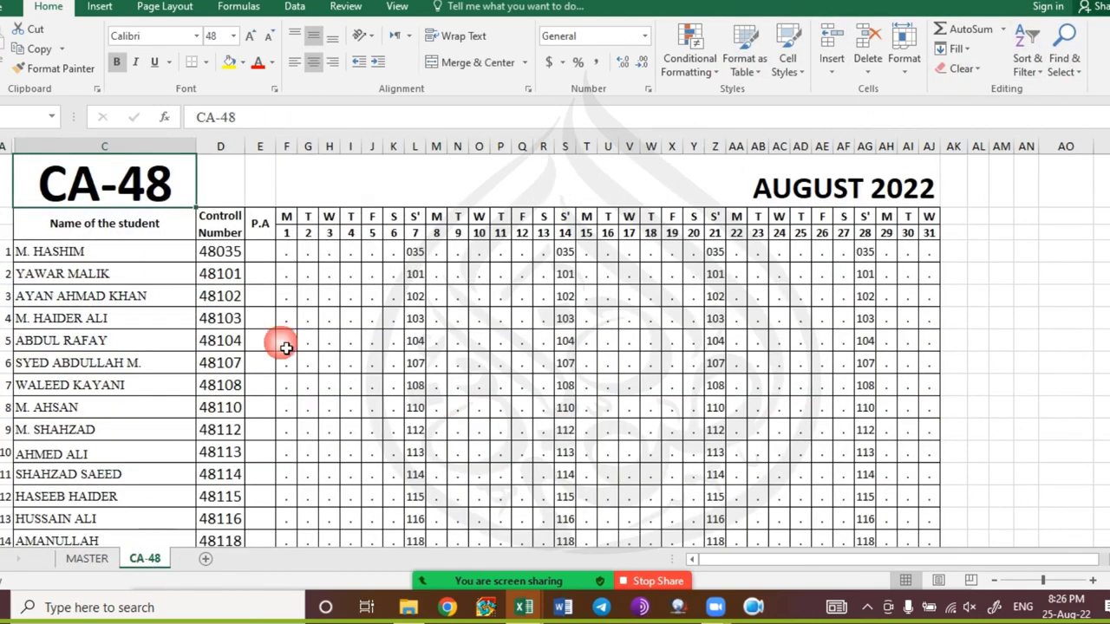
pyautogui.hotkey('alt', 'Tab')
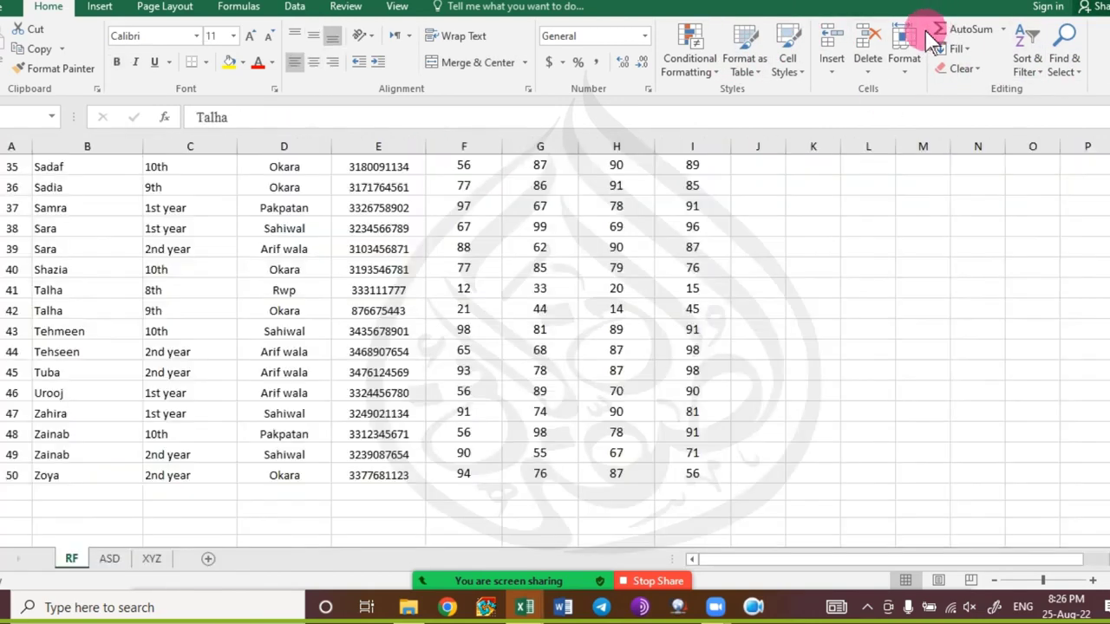
# Select the JINNAH ACADEMY & COMPUTER CENTER title and start an Insert Hyperlink on it.
pyautogui.scroll(12, 95, 277)
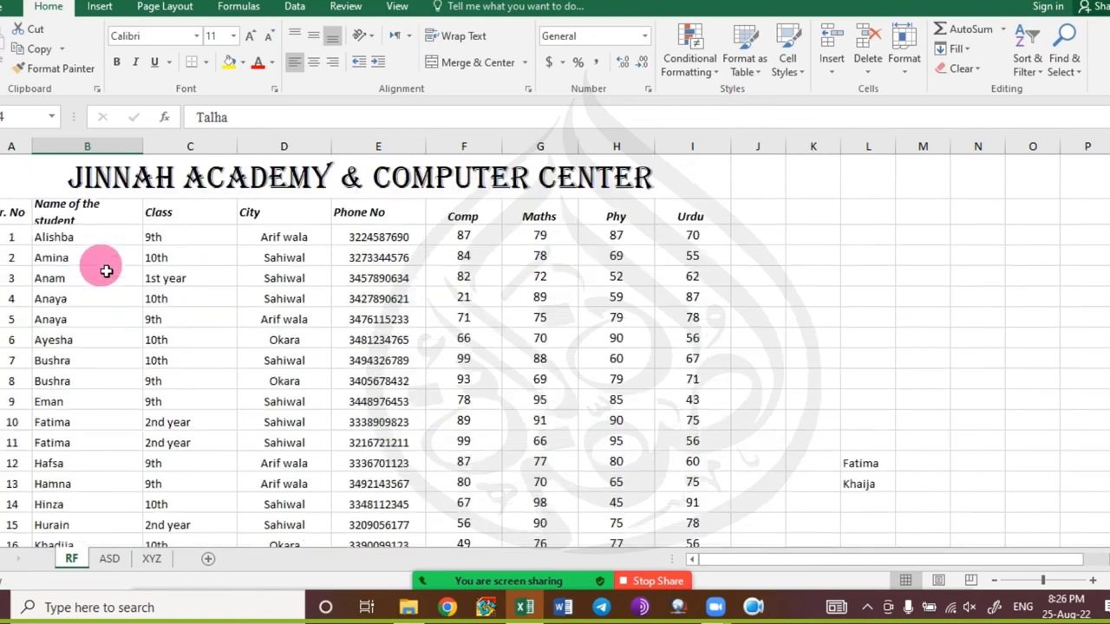
pyautogui.click(161, 179)
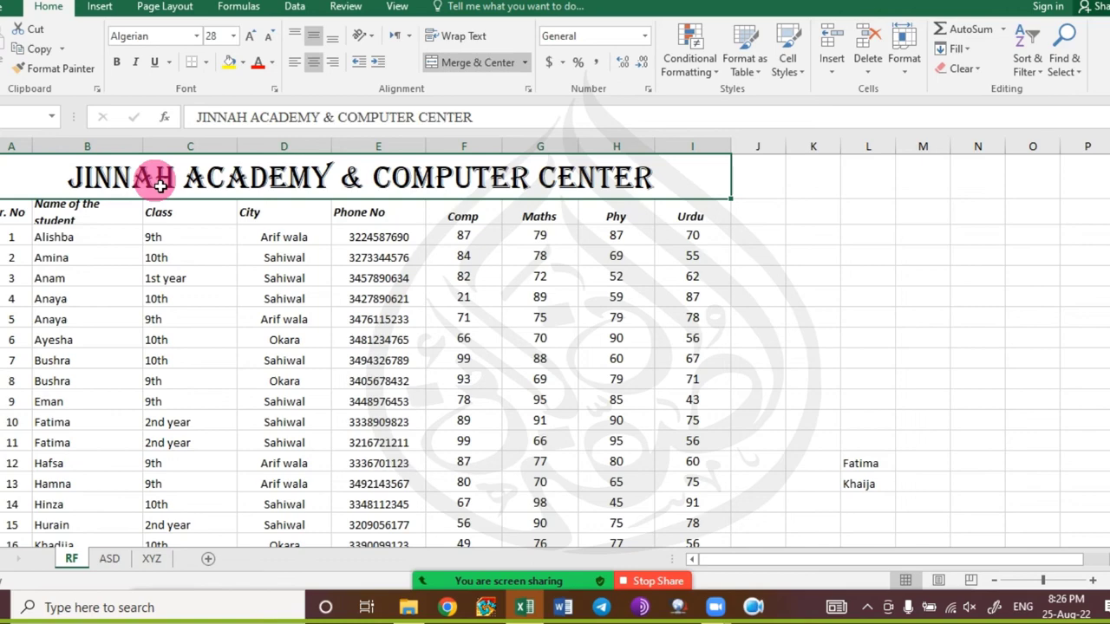
pyautogui.click(100, 7)
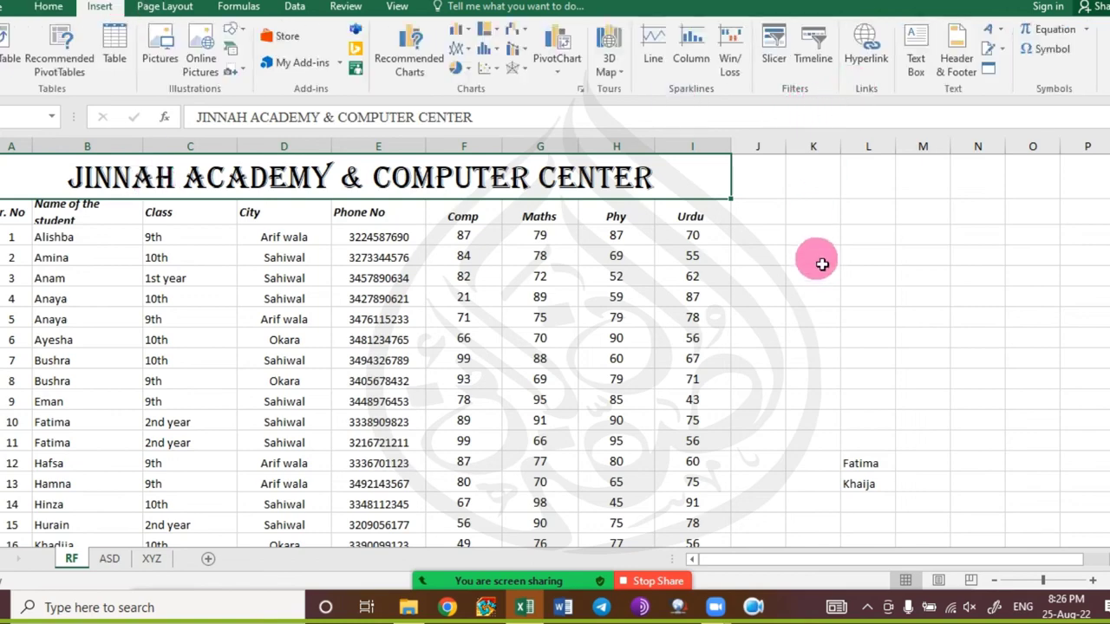
pyautogui.click(866, 51)
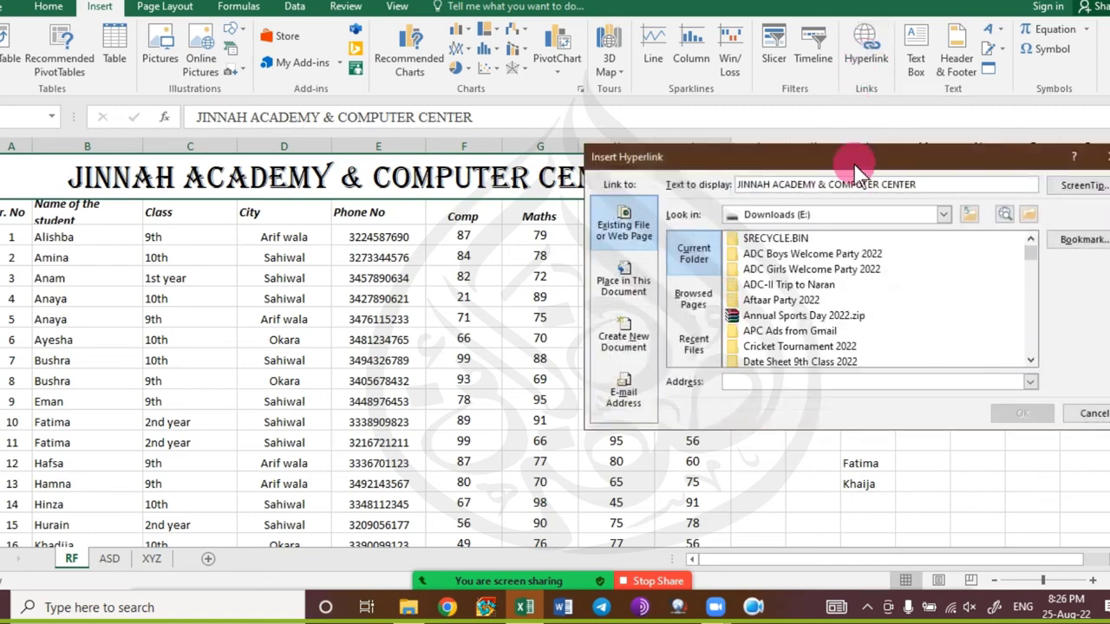
pyautogui.moveTo(853, 162); pyautogui.dragTo(687, 159)
pyautogui.click(541, 259)
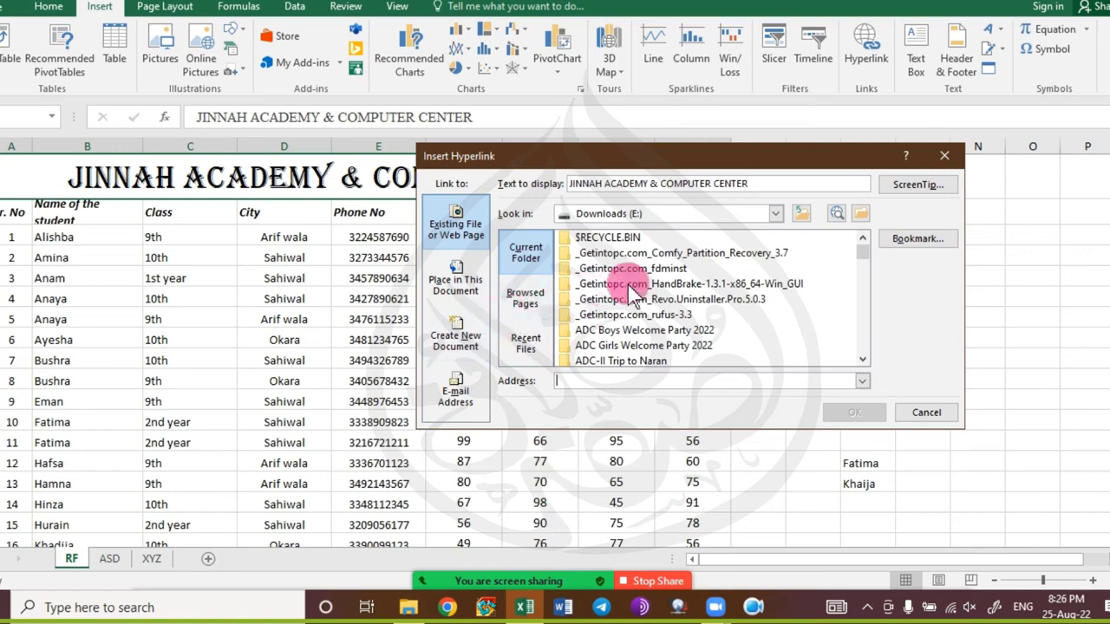
# Link the title to Studypool Terms of Service.docx on the Desktop.
pyautogui.click(776, 213)
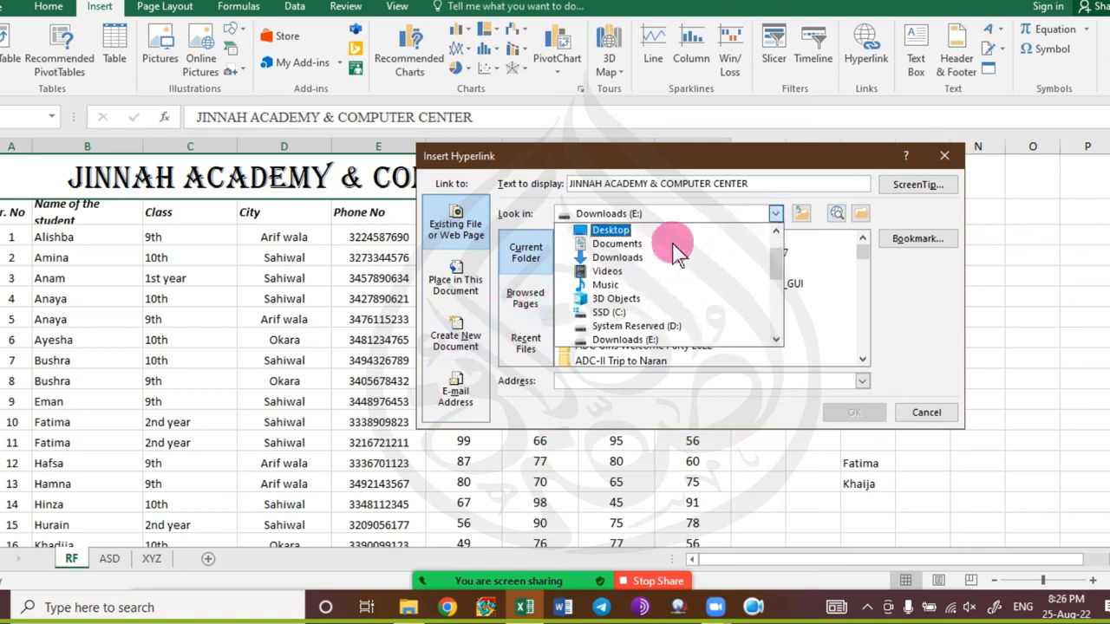
pyautogui.click(641, 231)
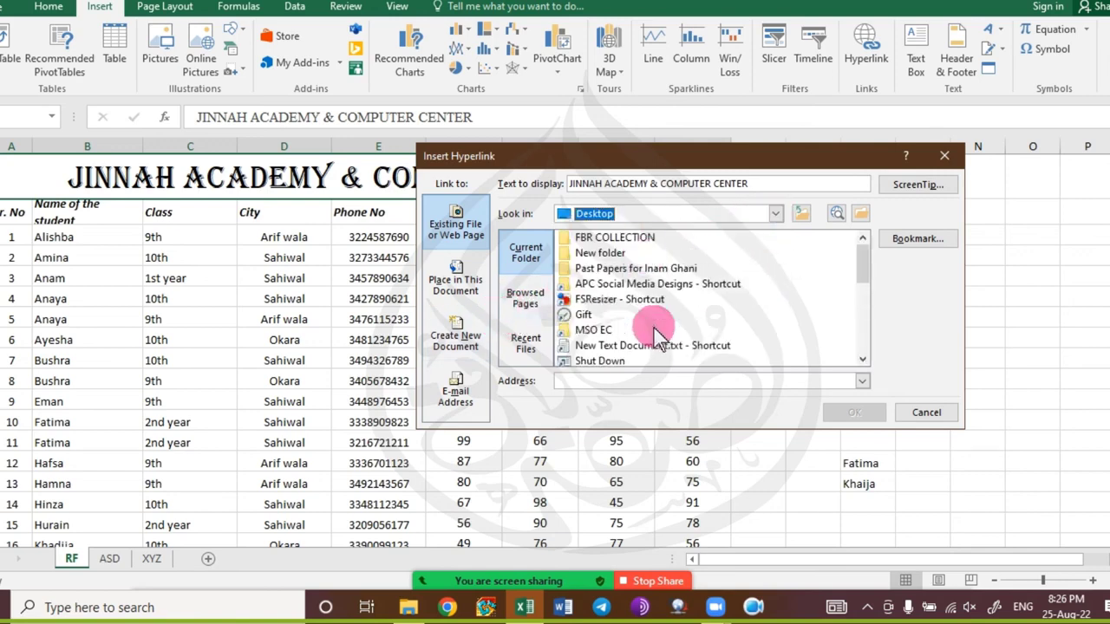
pyautogui.scroll(-2, 704, 328)
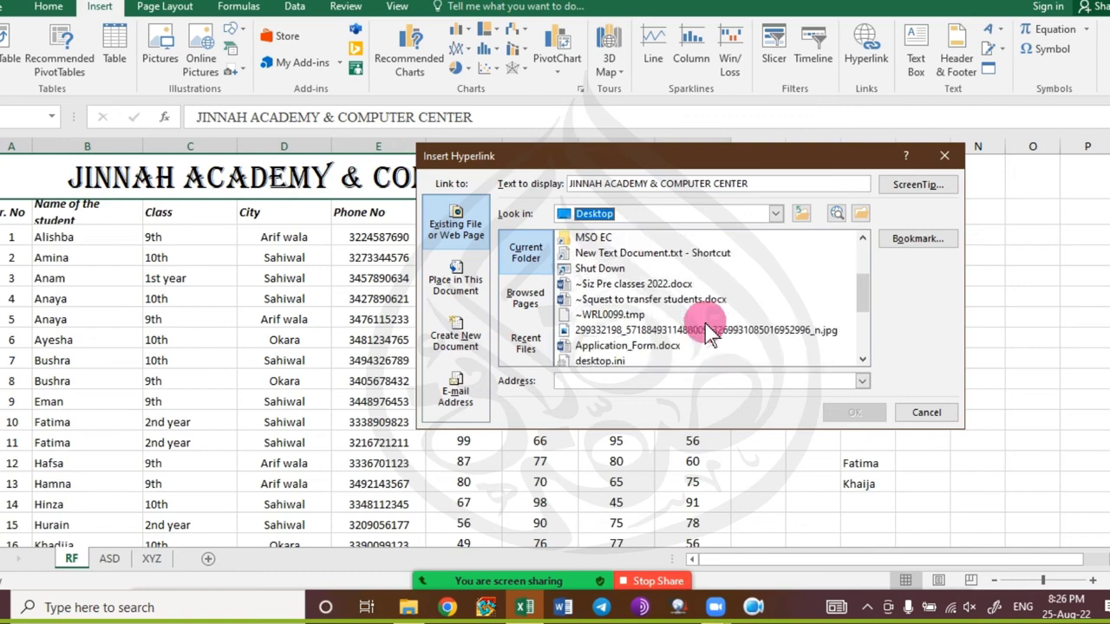
pyautogui.scroll(-2, 708, 329)
pyautogui.scroll(-2, 708, 330)
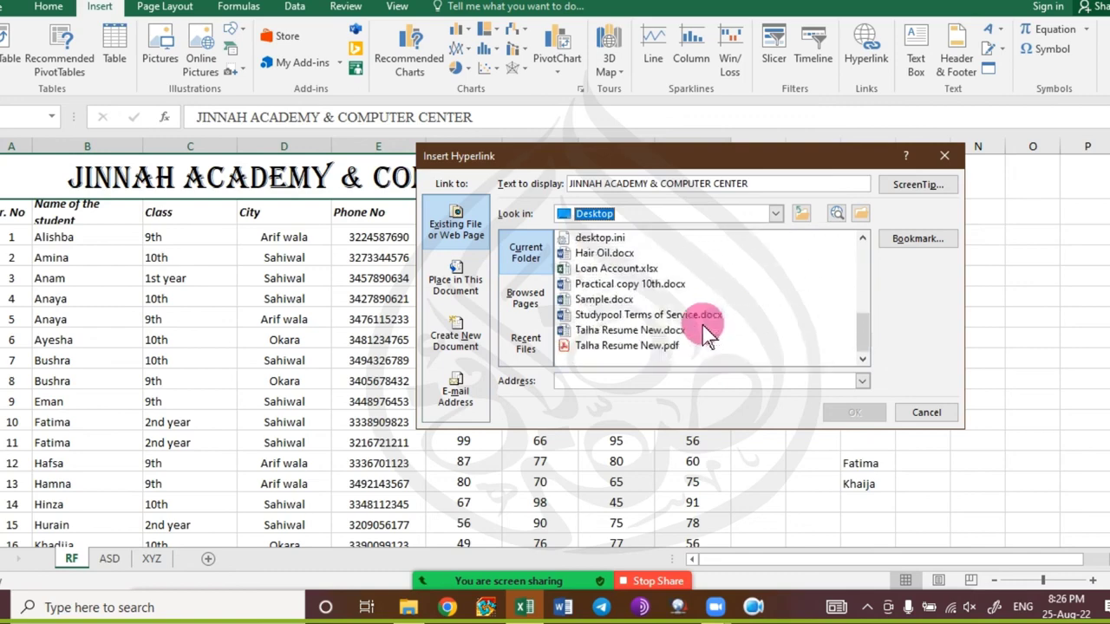
pyautogui.click(658, 316)
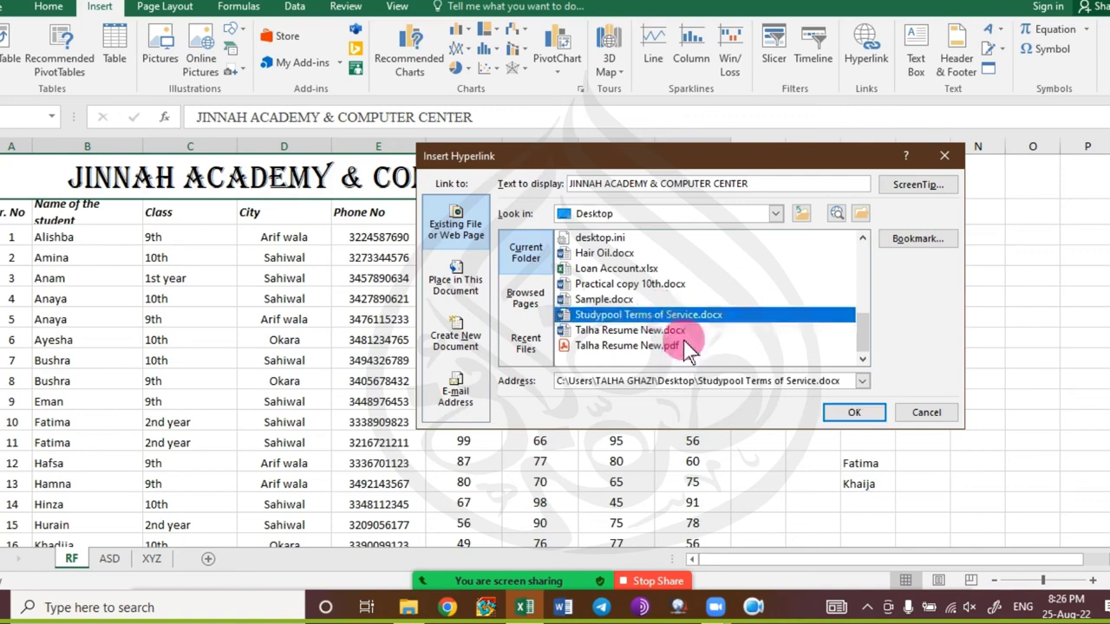
pyautogui.click(841, 416)
# Reselect the linked title and enlarge its font to size 24.
pyautogui.click(438, 373)
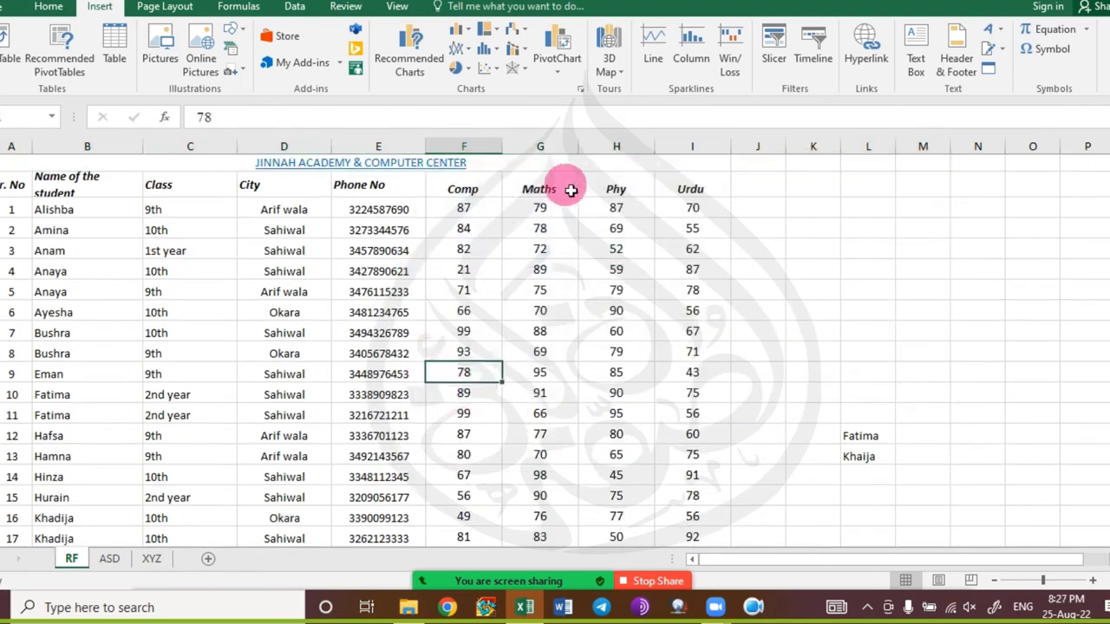
pyautogui.click(594, 165)
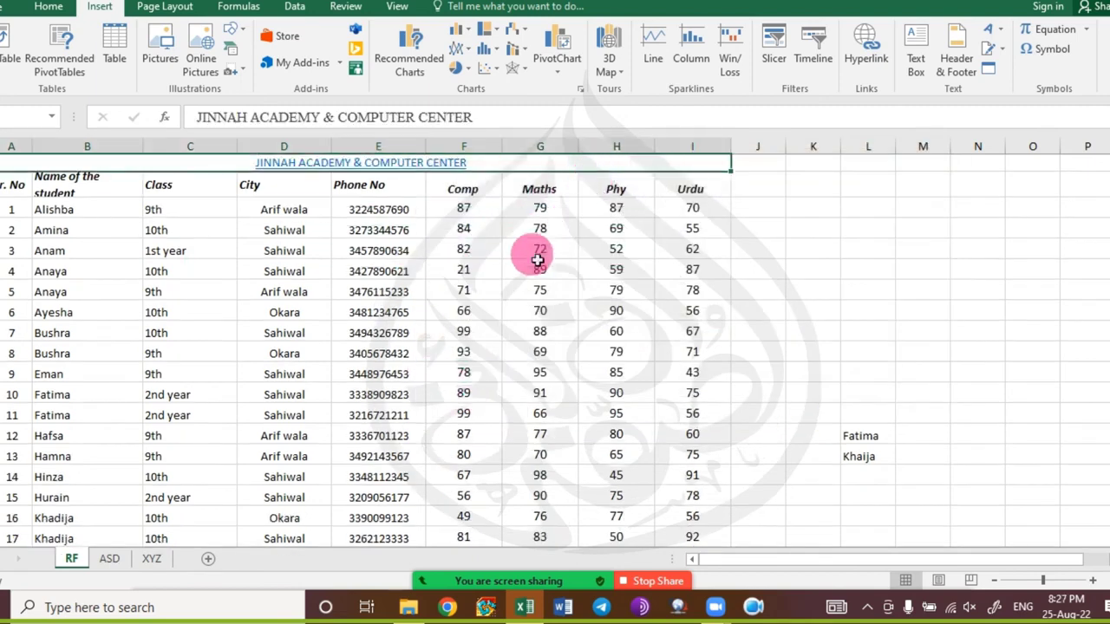
pyautogui.click(49, 6)
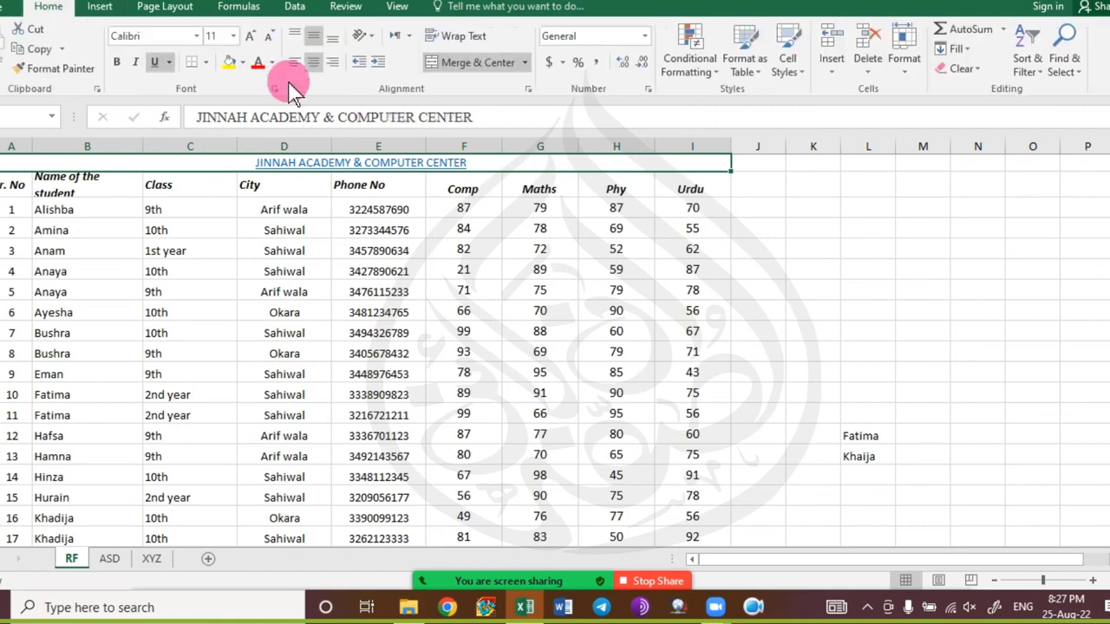
pyautogui.click(250, 35)
pyautogui.click(250, 36)
# Grow the title font three more steps, then shrink it back to size 36.
pyautogui.click(249, 35)
pyautogui.click(250, 36)
pyautogui.click(250, 35)
pyautogui.click(250, 35)
pyautogui.click(250, 35)
pyautogui.click(250, 36)
pyautogui.click(249, 35)
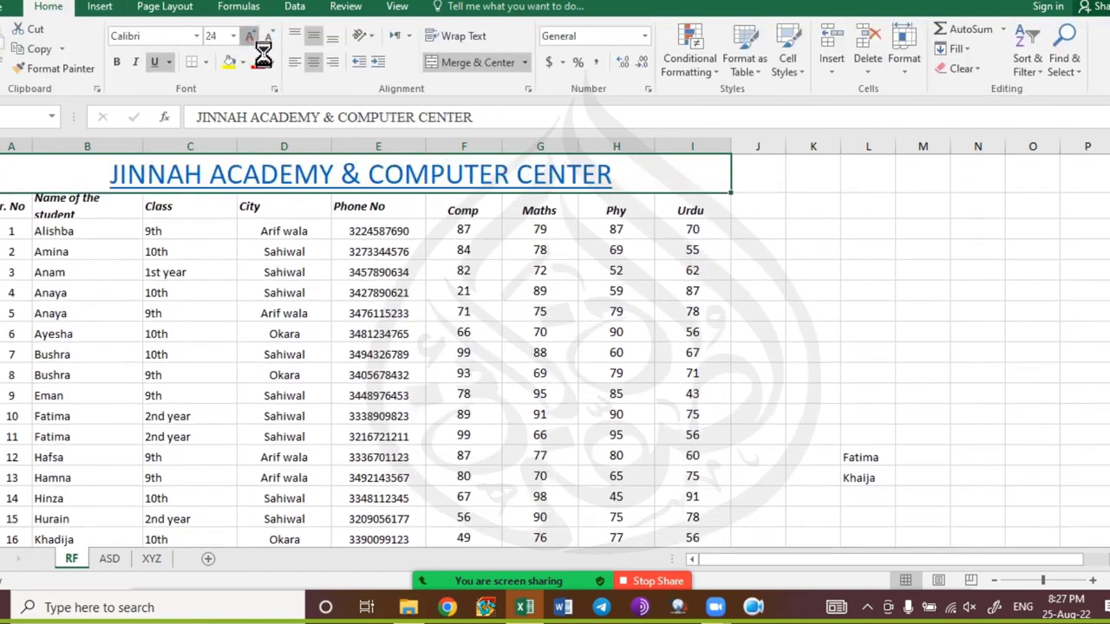
pyautogui.click(250, 35)
pyautogui.click(249, 35)
pyautogui.click(249, 36)
pyautogui.click(269, 36)
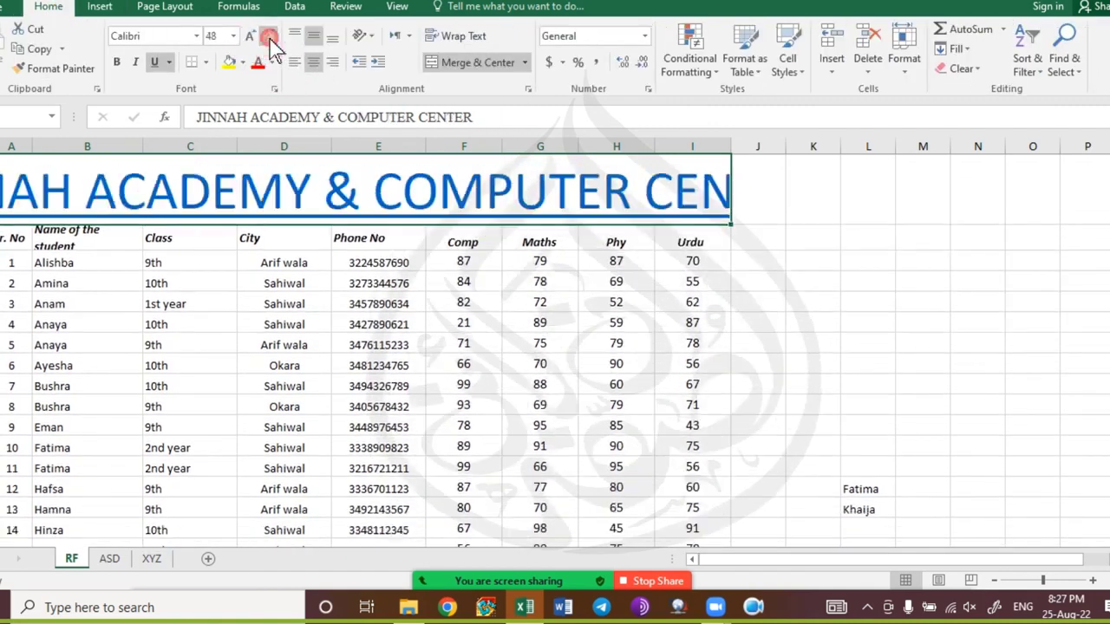
pyautogui.click(269, 36)
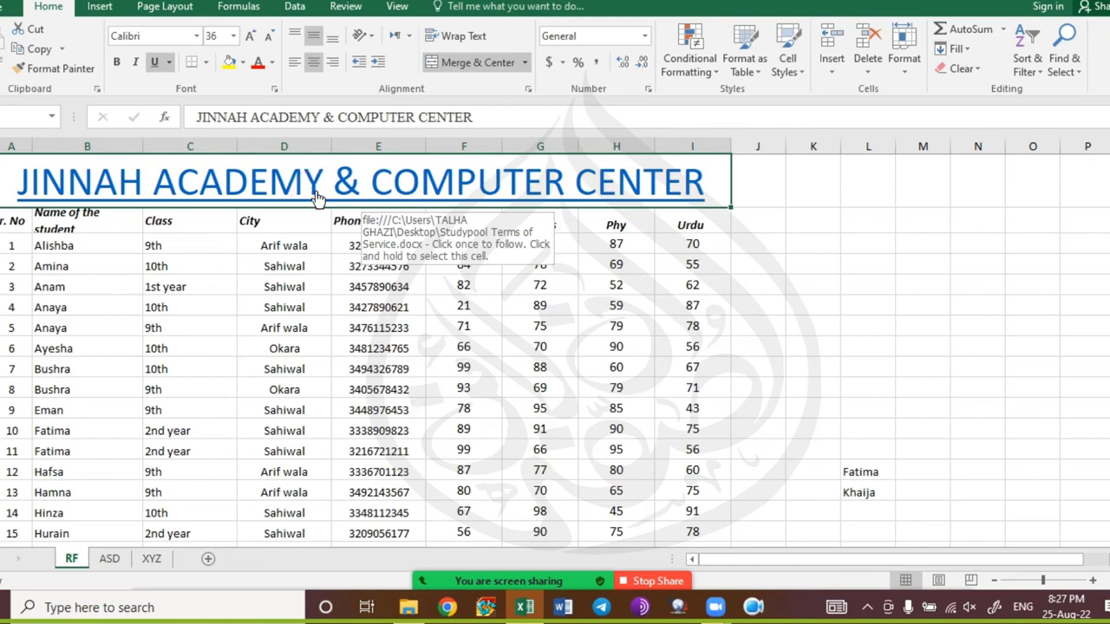
# Follow the title's hyperlink and accept the security notice to open Studypool Terms of Service.docx.
pyautogui.click(317, 200)
pyautogui.click(323, 192)
pyautogui.click(583, 361)
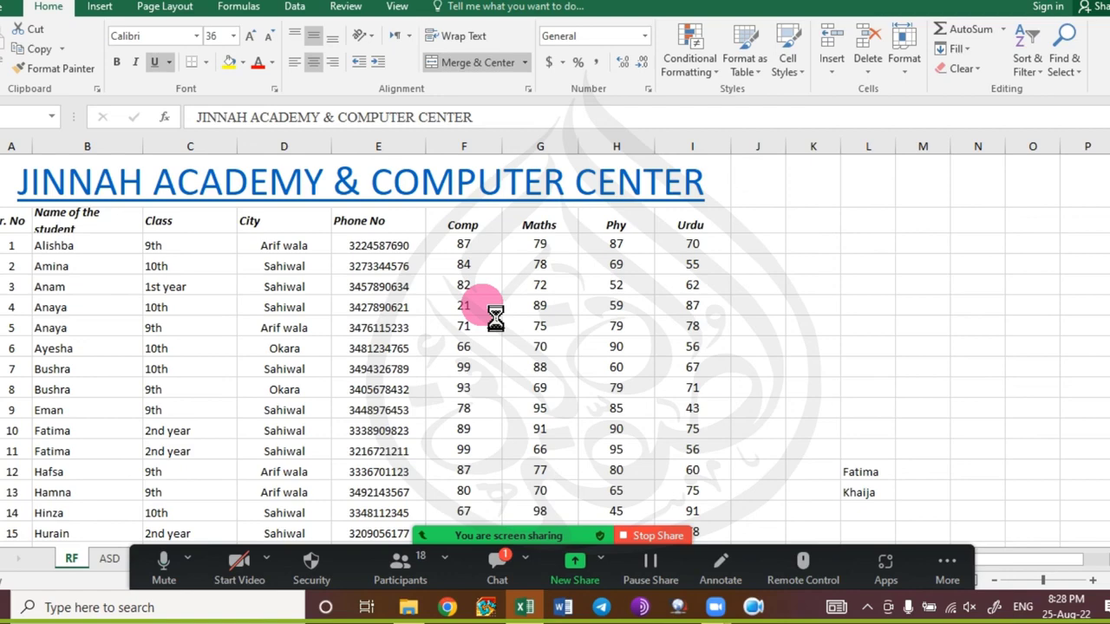
# View the Studypool Terms of Service document in Word, check the meeting chat, then close Word.
pyautogui.hotkey('alt', 'Tab')
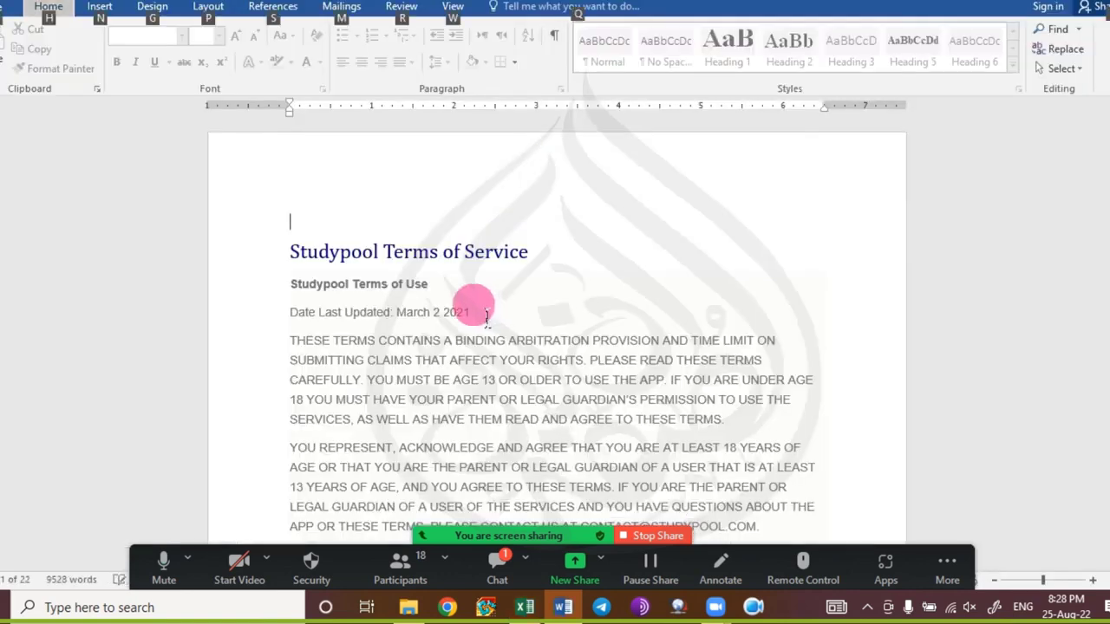
pyautogui.click(483, 555)
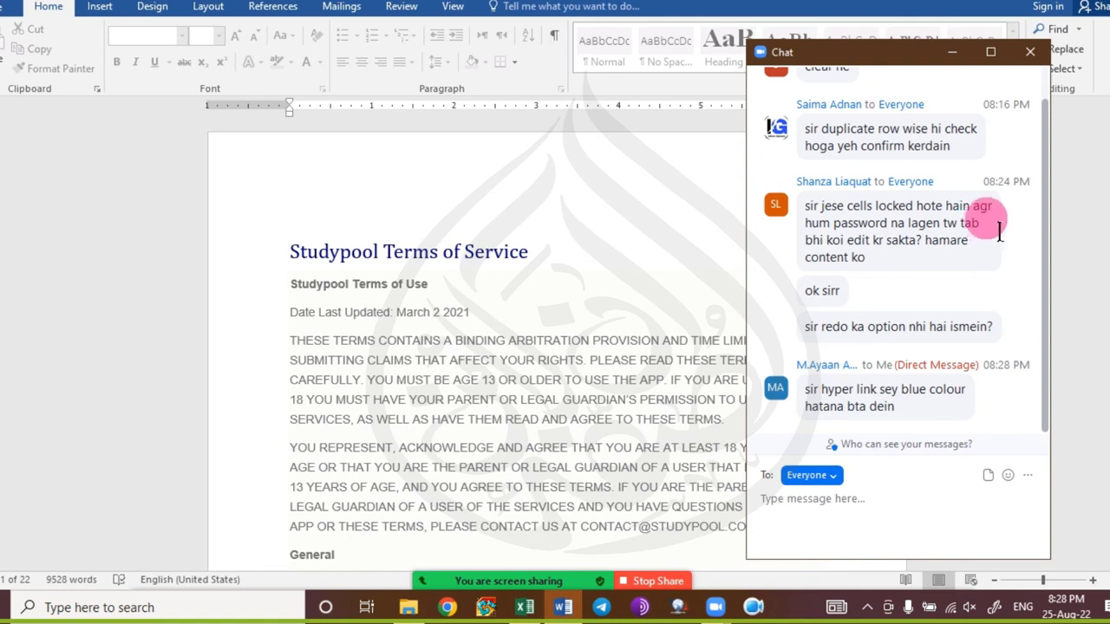
pyautogui.click(1030, 52)
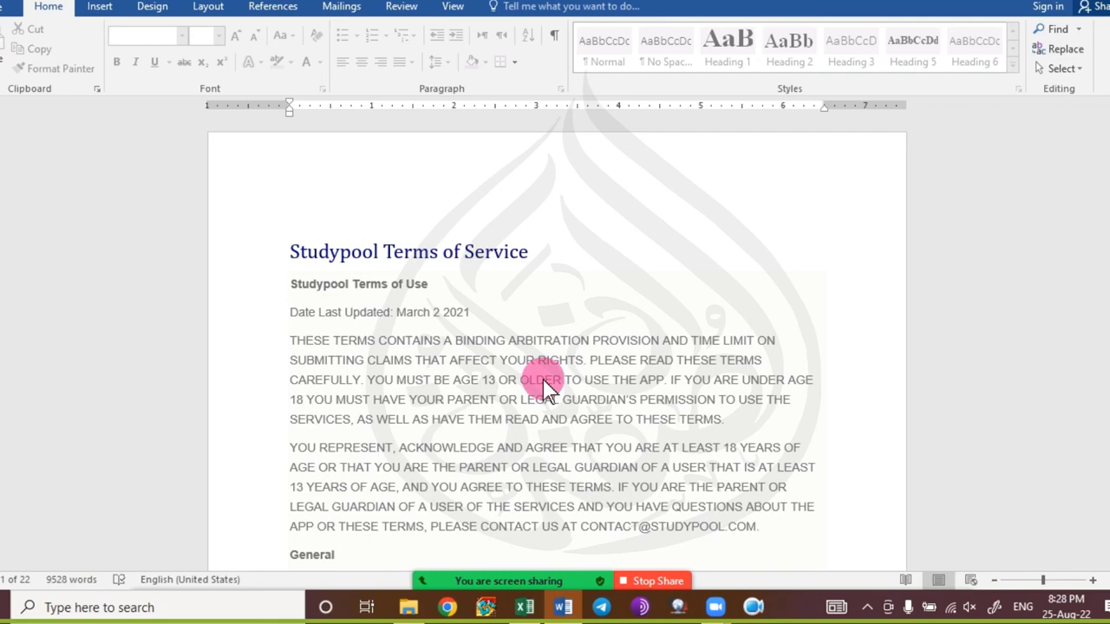
pyautogui.click(1108, 1)
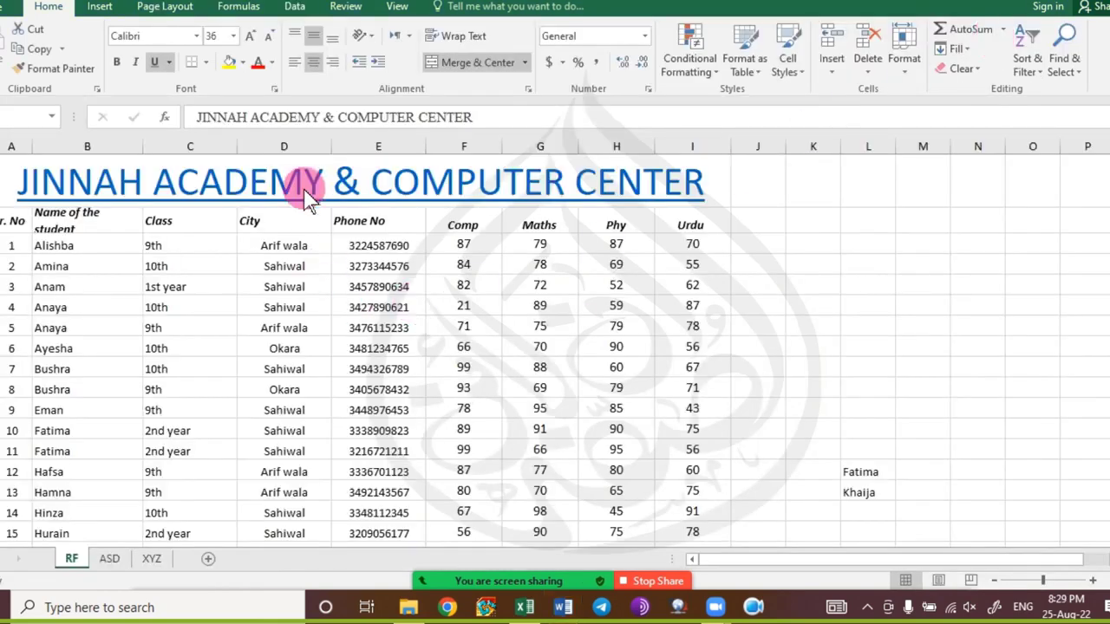
# Browse Excel Options' Save, Proofing and Advanced pages, then close the dialog with OK.
pyautogui.click(144, 201)
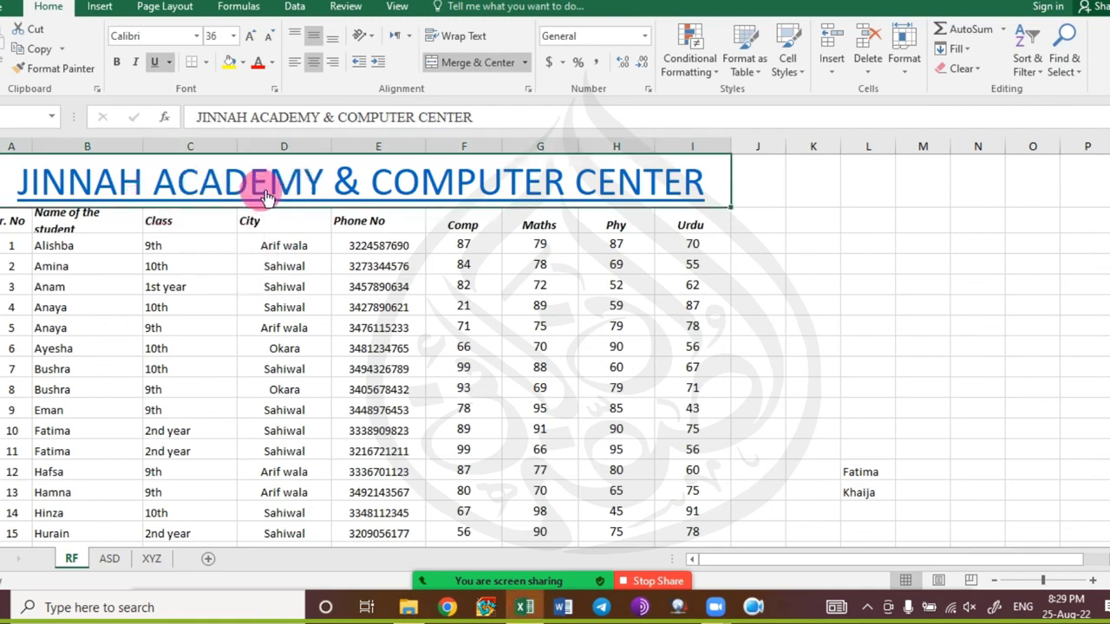
pyautogui.click(2, 8)
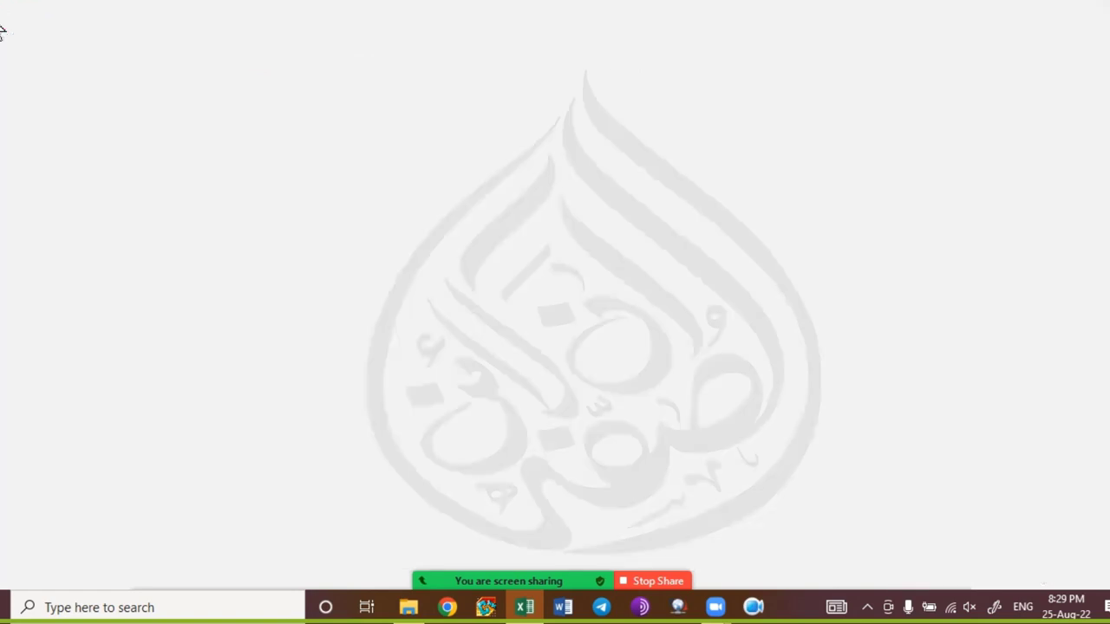
pyautogui.click(19, 421)
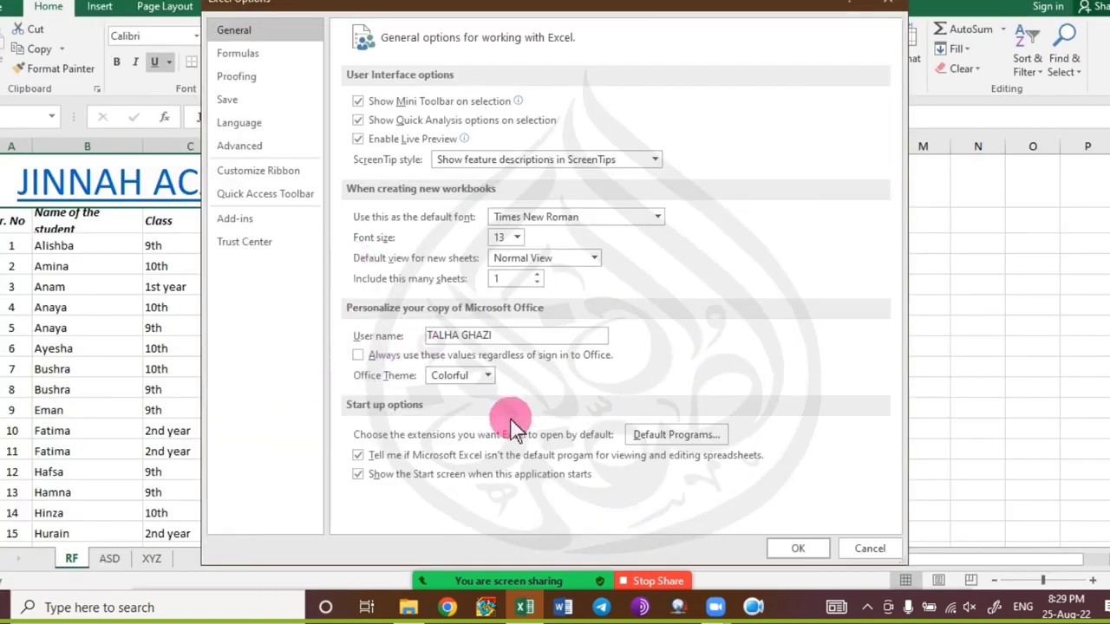
pyautogui.click(277, 97)
pyautogui.click(277, 78)
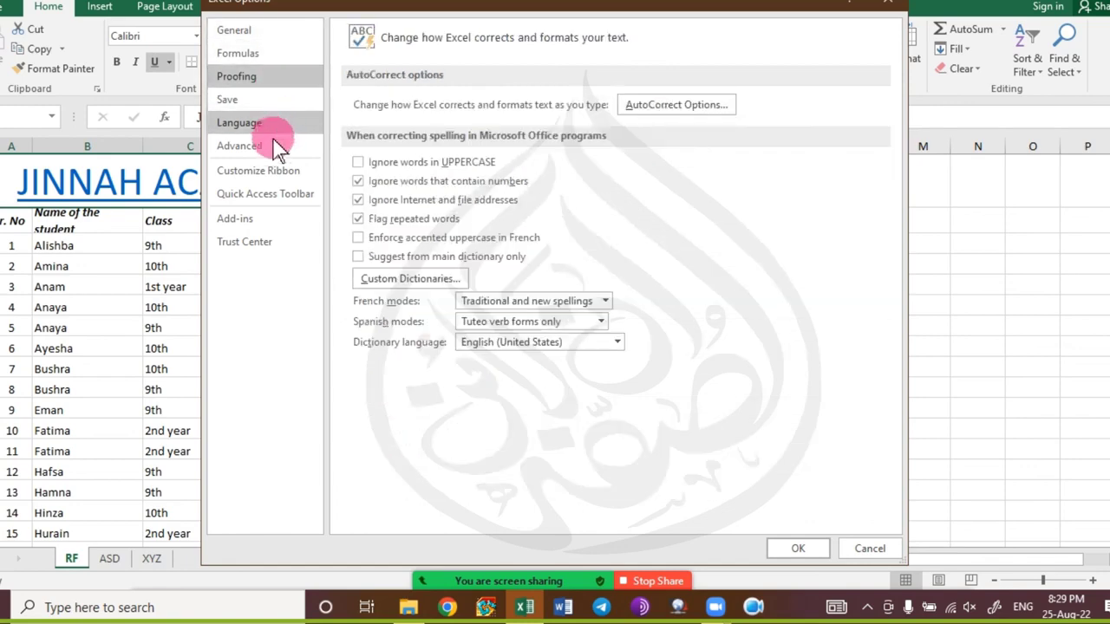
pyautogui.click(274, 144)
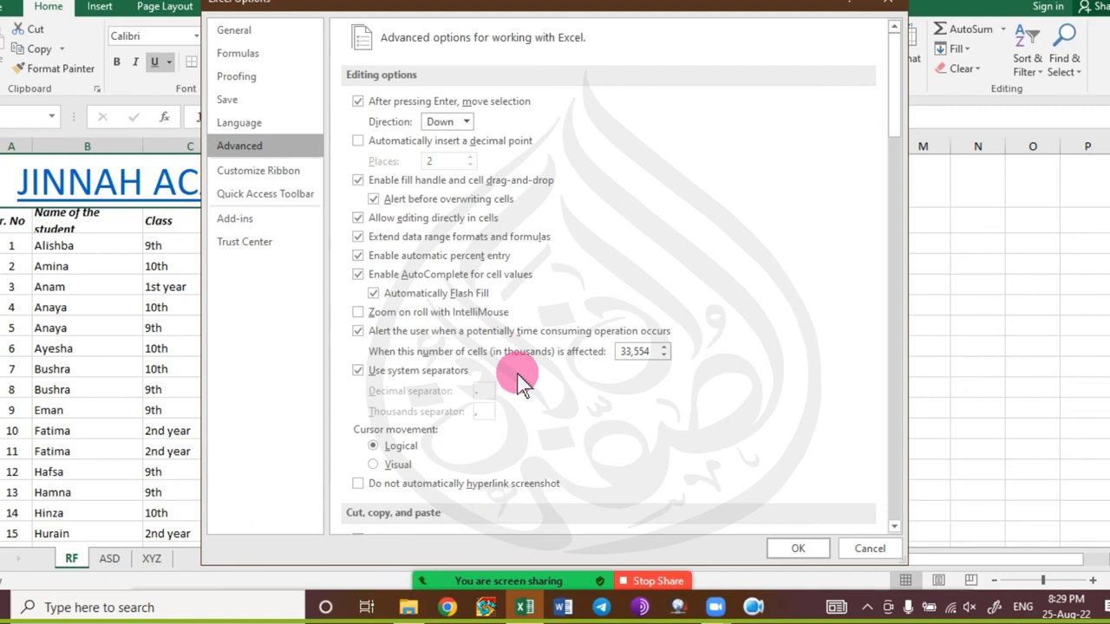
pyautogui.scroll(-5, 551, 380)
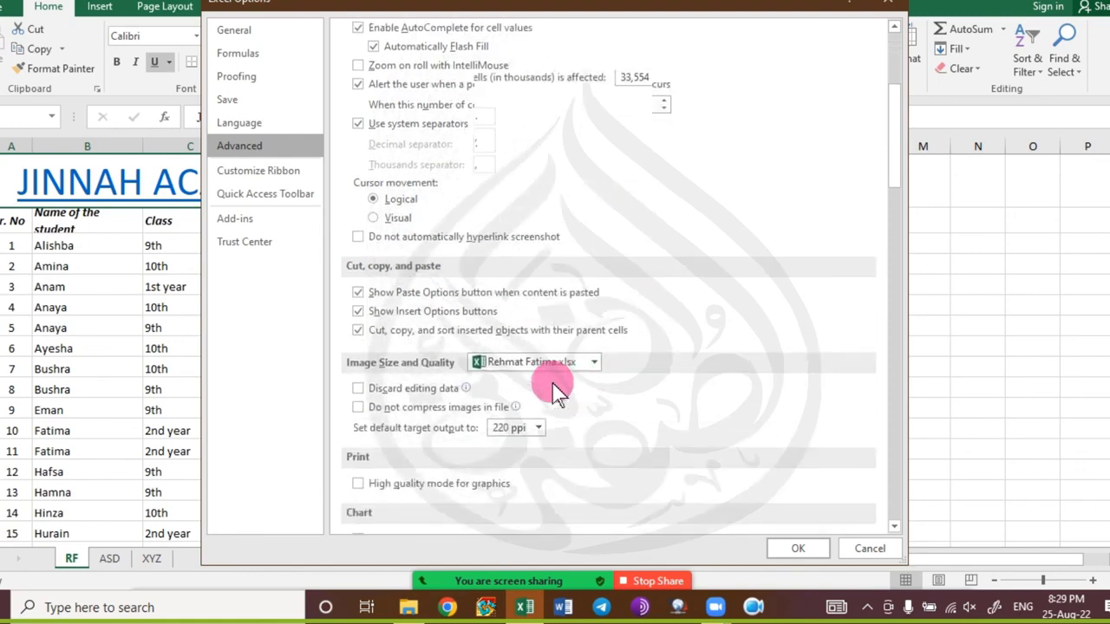
pyautogui.scroll(-5, 552, 381)
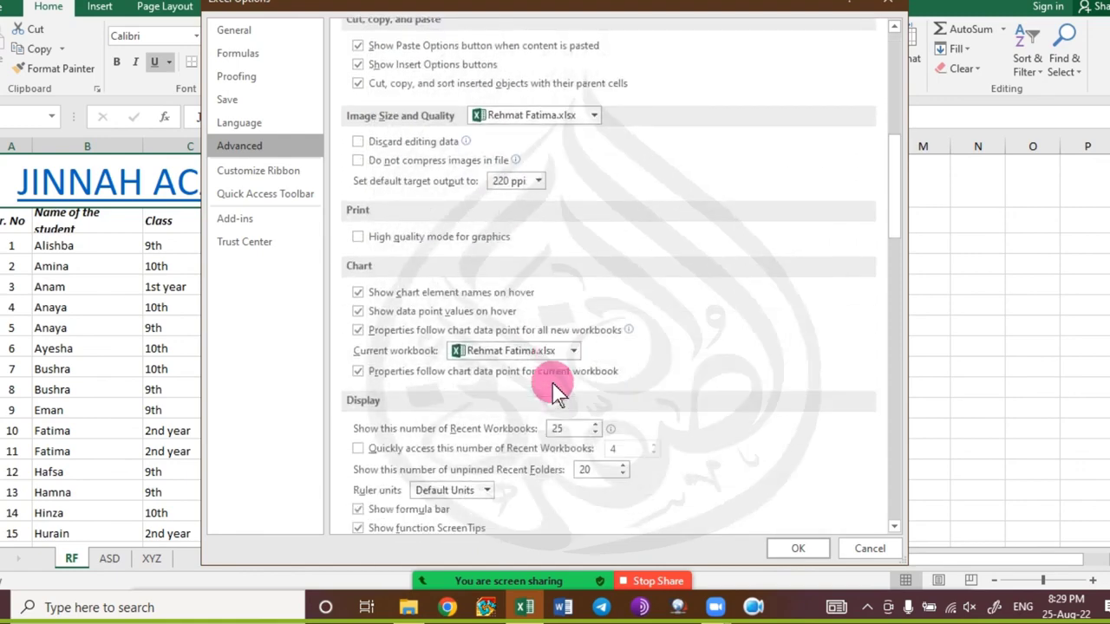
pyautogui.scroll(-4, 566, 429)
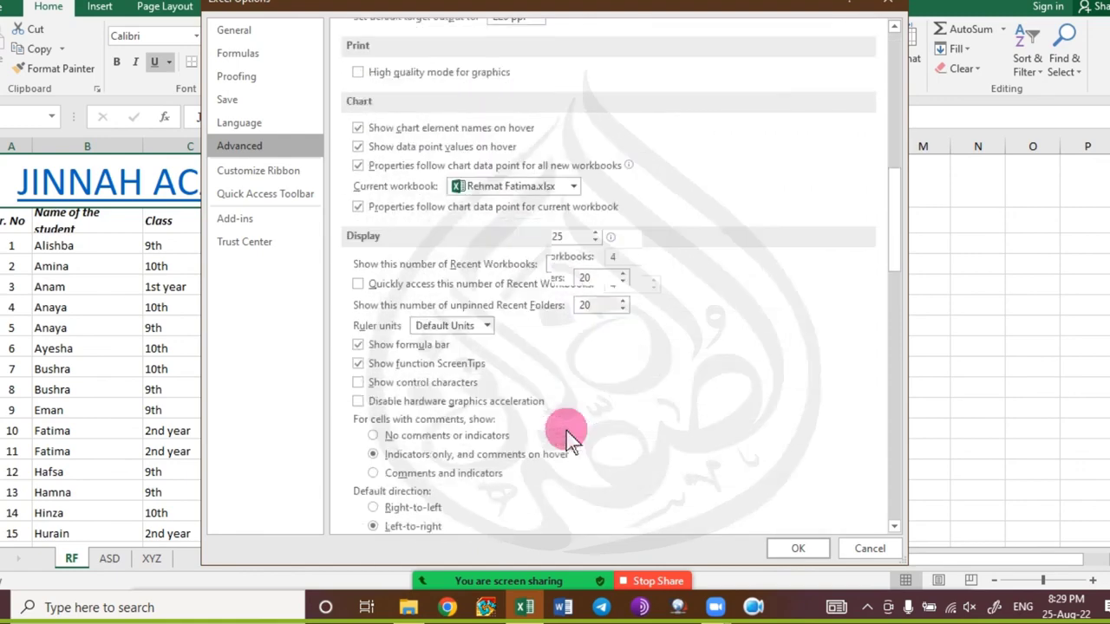
pyautogui.click(810, 545)
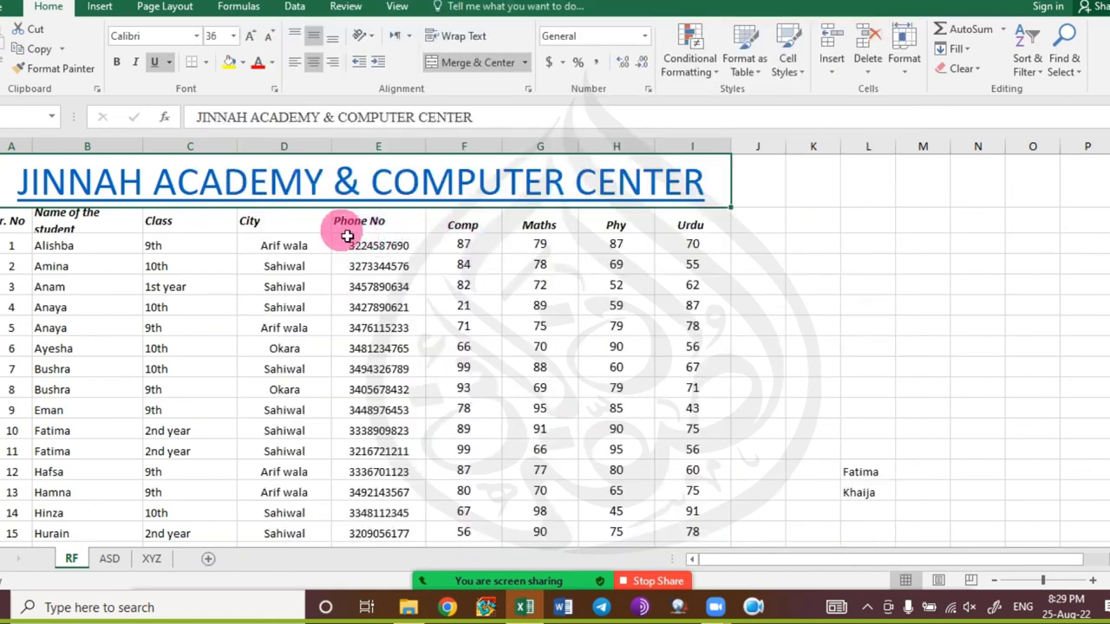
# Follow the title's hyperlink, allow it to open the Studypool Terms of Service document in Word, then return to Excel.
pyautogui.click(344, 179)
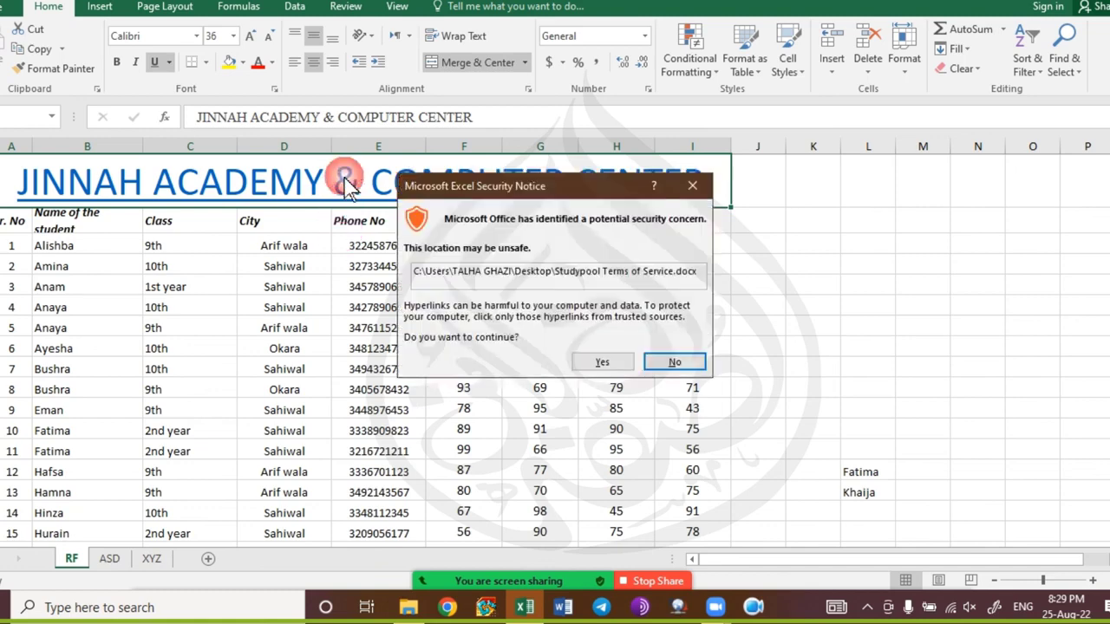
pyautogui.click(598, 363)
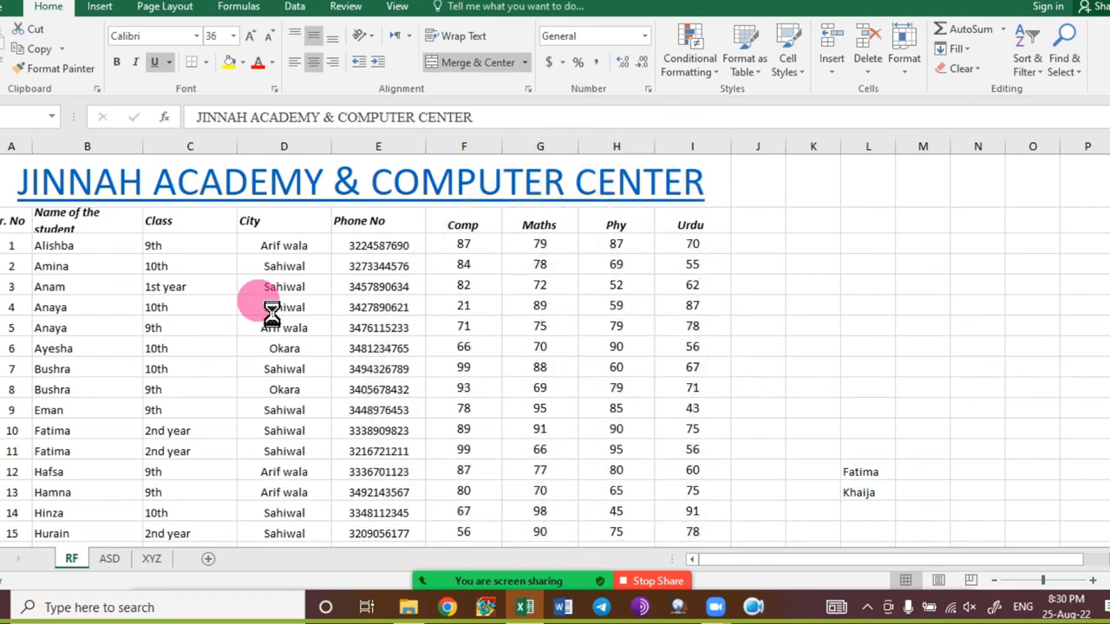
pyautogui.hotkey('alt', 'Tab')
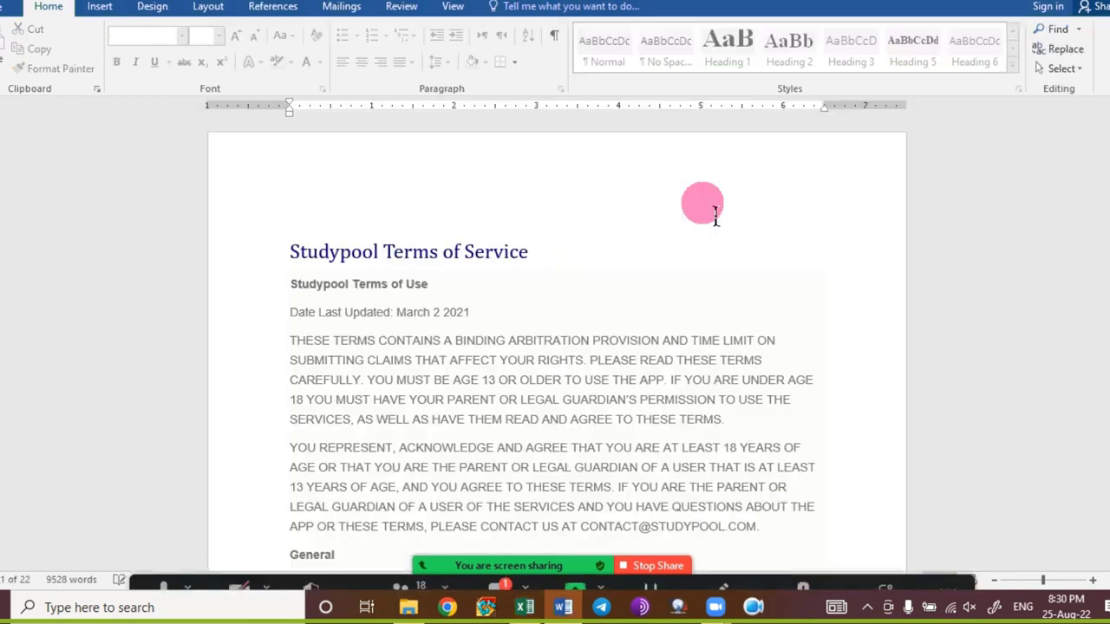
pyautogui.press('alt')
pyautogui.hotkey('alt', 'Tab')
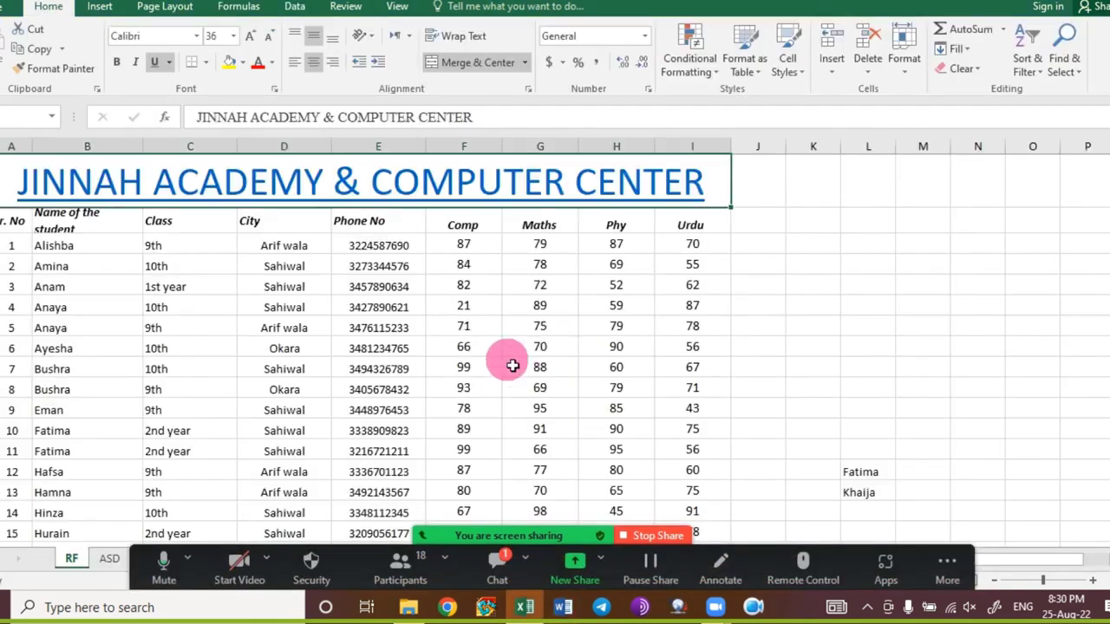
# Remove the hyperlink from the merged JINNAH ACADEMY & COMPUTER CENTER title cell.
pyautogui.click(416, 328)
pyautogui.click(778, 181)
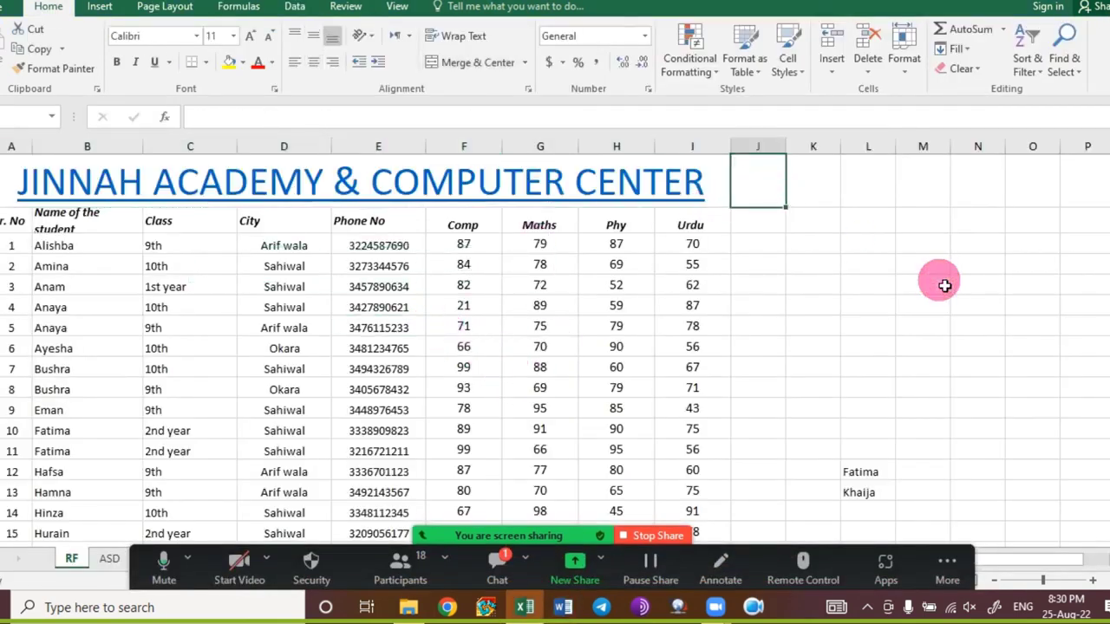
pyautogui.press('Left')
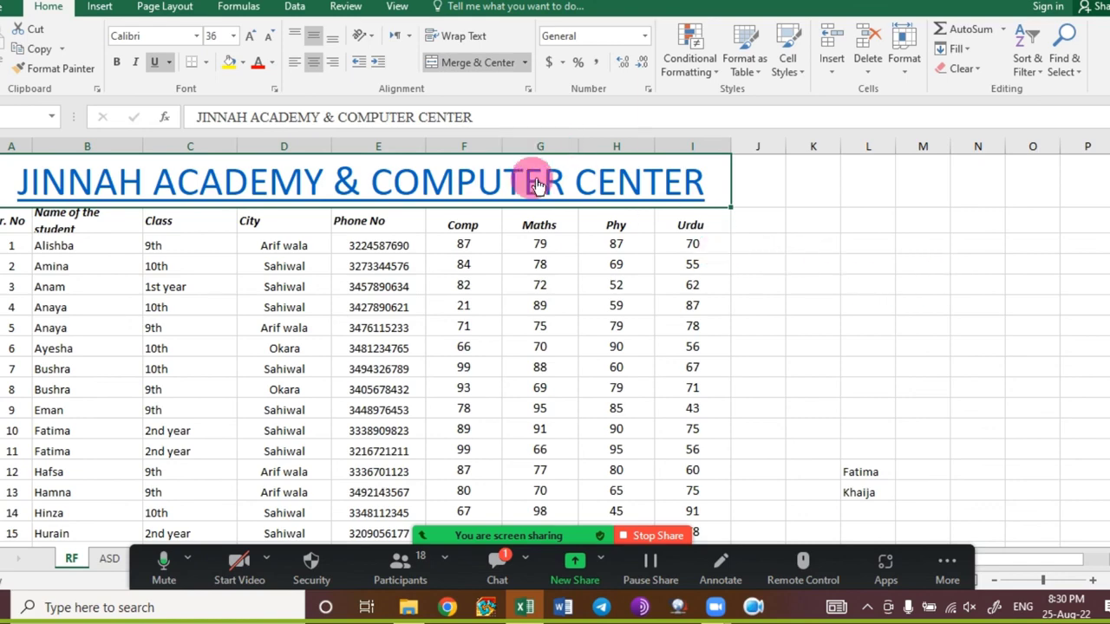
pyautogui.rightClick(532, 179)
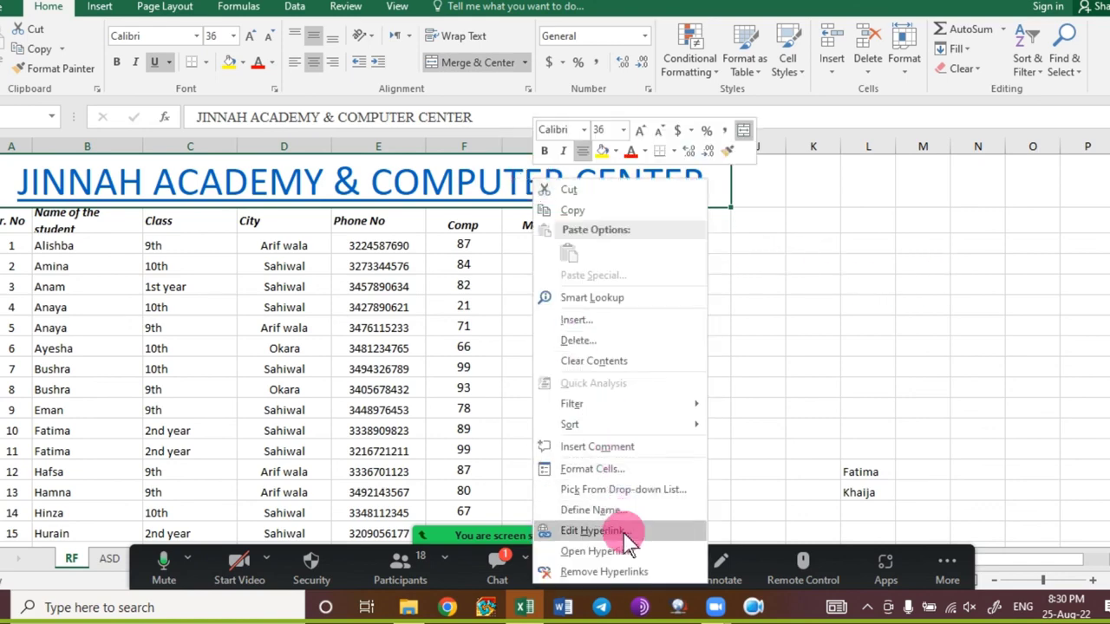
pyautogui.click(624, 572)
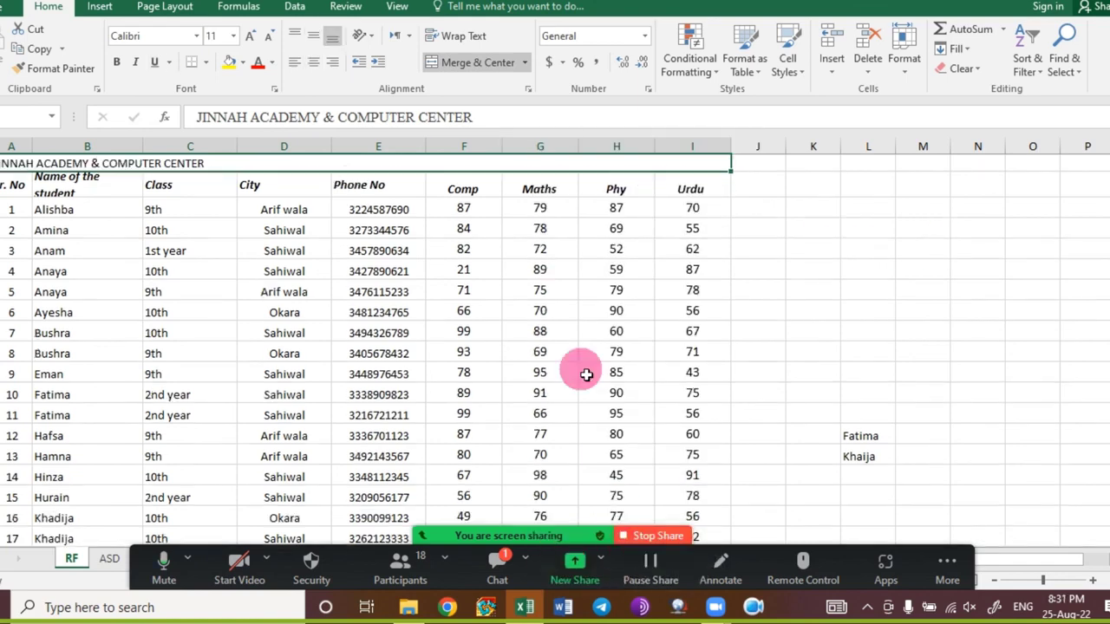
# Enlarge the title text up to 72 pt, then shrink it back to 36 pt.
pyautogui.click(373, 269)
pyautogui.click(297, 171)
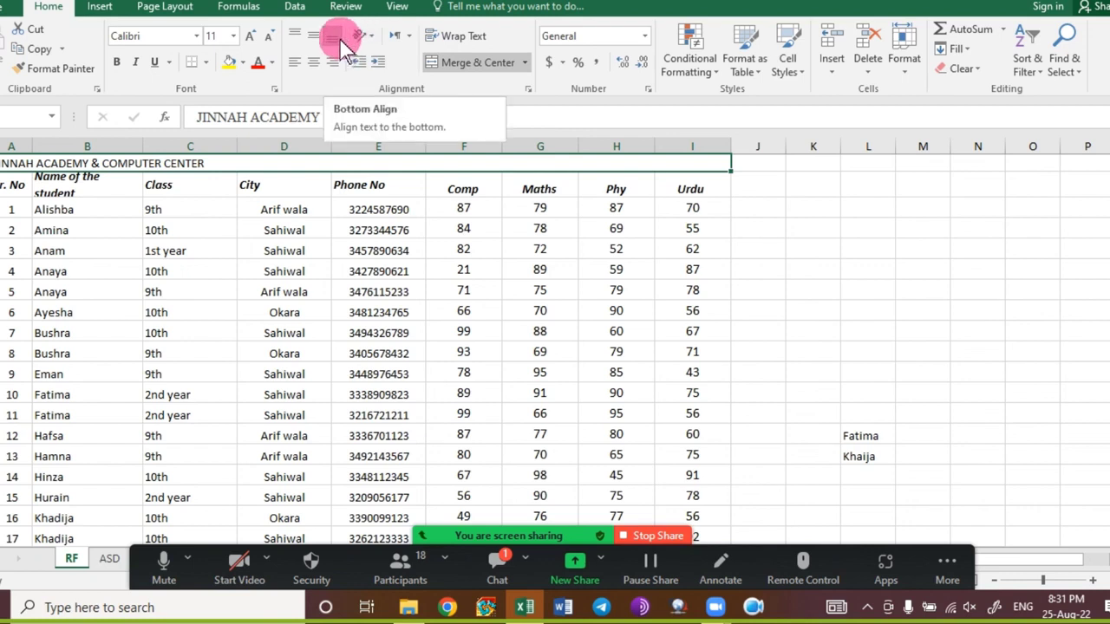
pyautogui.click(251, 38)
pyautogui.click(250, 42)
pyautogui.click(251, 42)
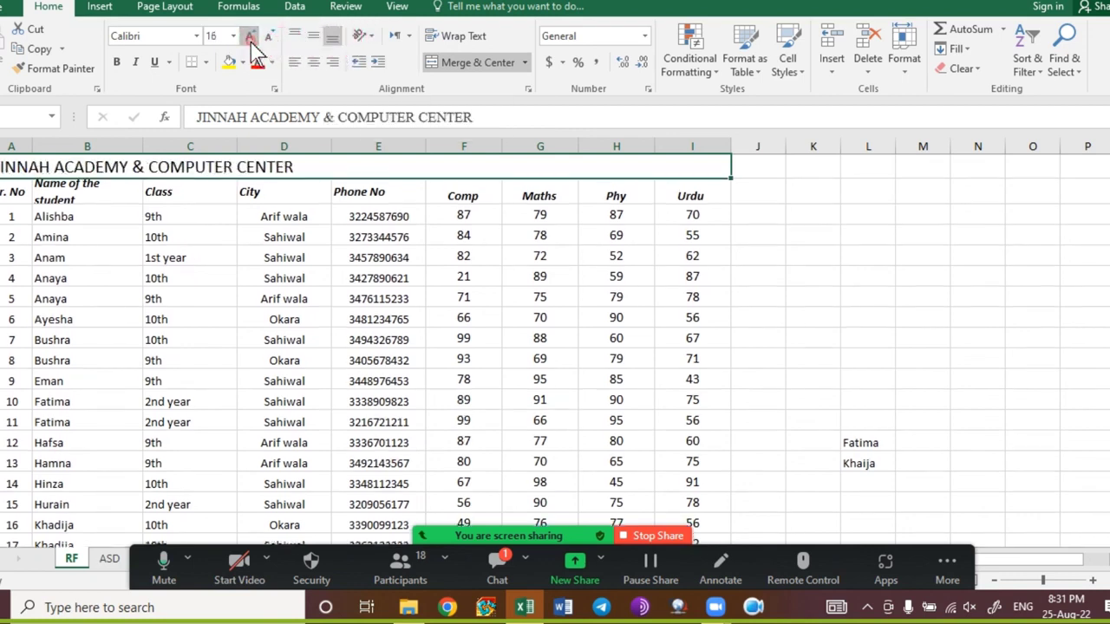
pyautogui.click(251, 42)
pyautogui.doubleClick(251, 42)
pyautogui.click(250, 41)
pyautogui.click(251, 42)
pyautogui.click(251, 42)
pyautogui.doubleClick(250, 41)
pyautogui.click(252, 43)
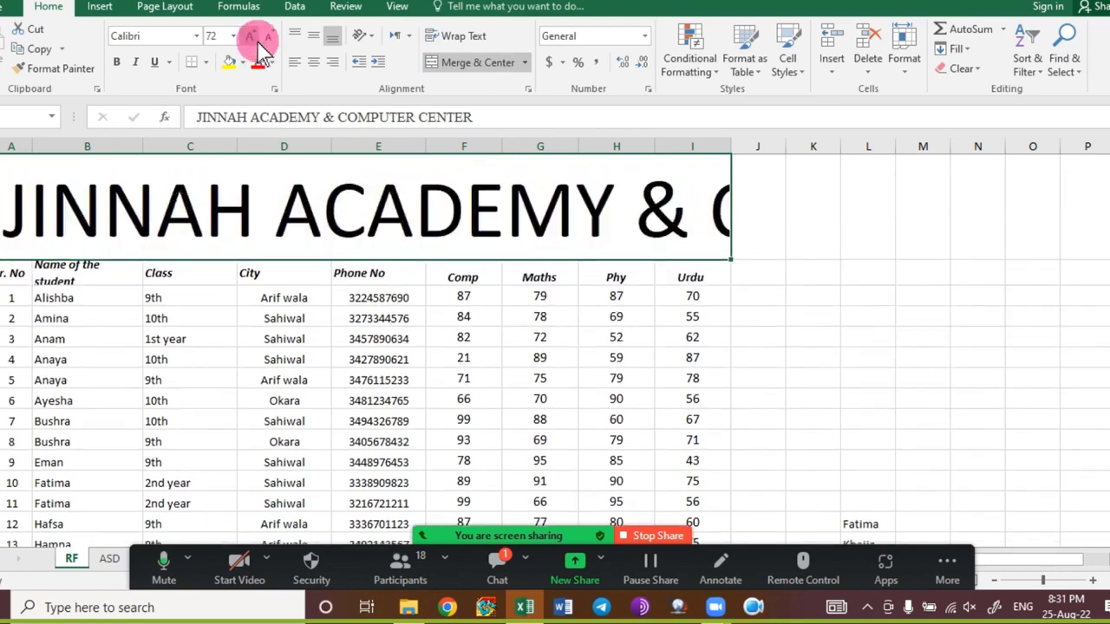
pyautogui.click(269, 40)
pyautogui.click(270, 40)
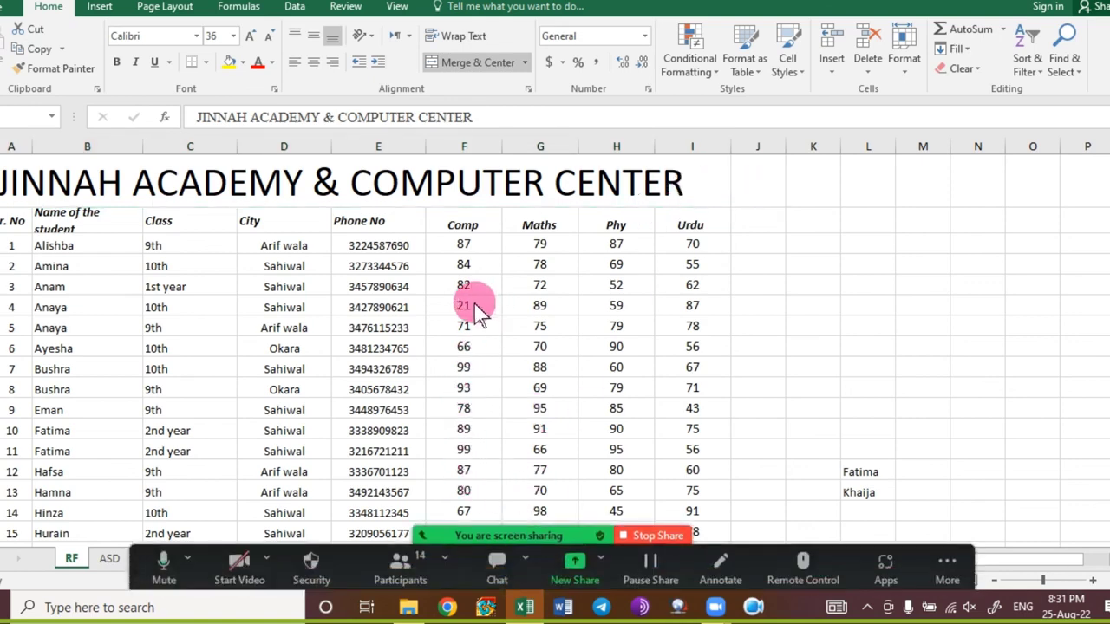
pyautogui.click(355, 299)
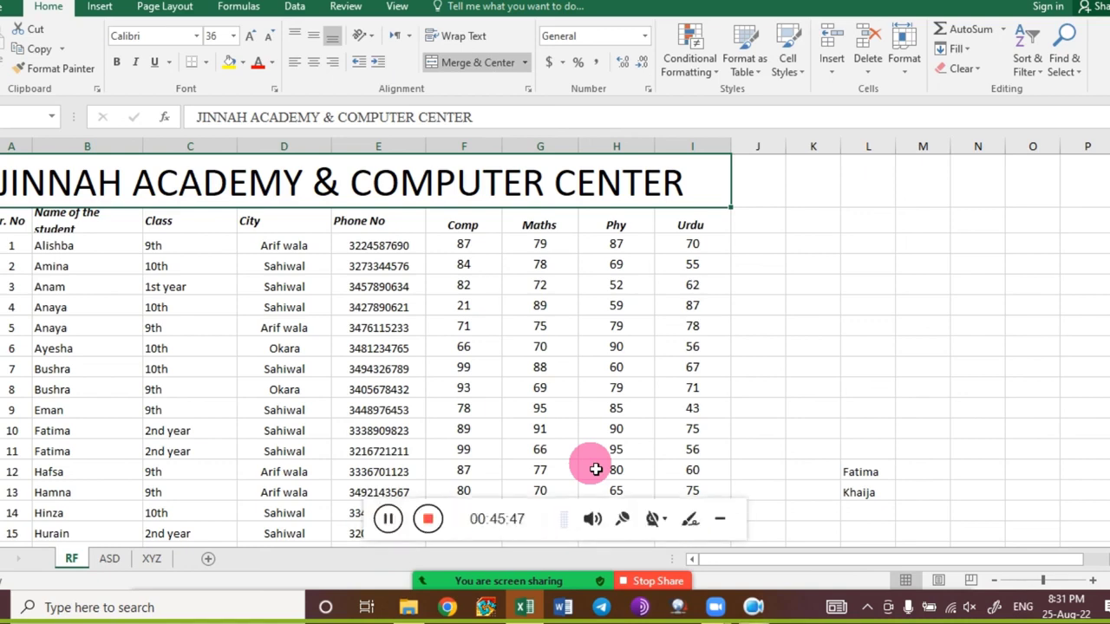
# Hyperlink the title to the XYZ sheet in this workbook using Ctrl+K.
pyautogui.hotkey('ctrl', 'k')
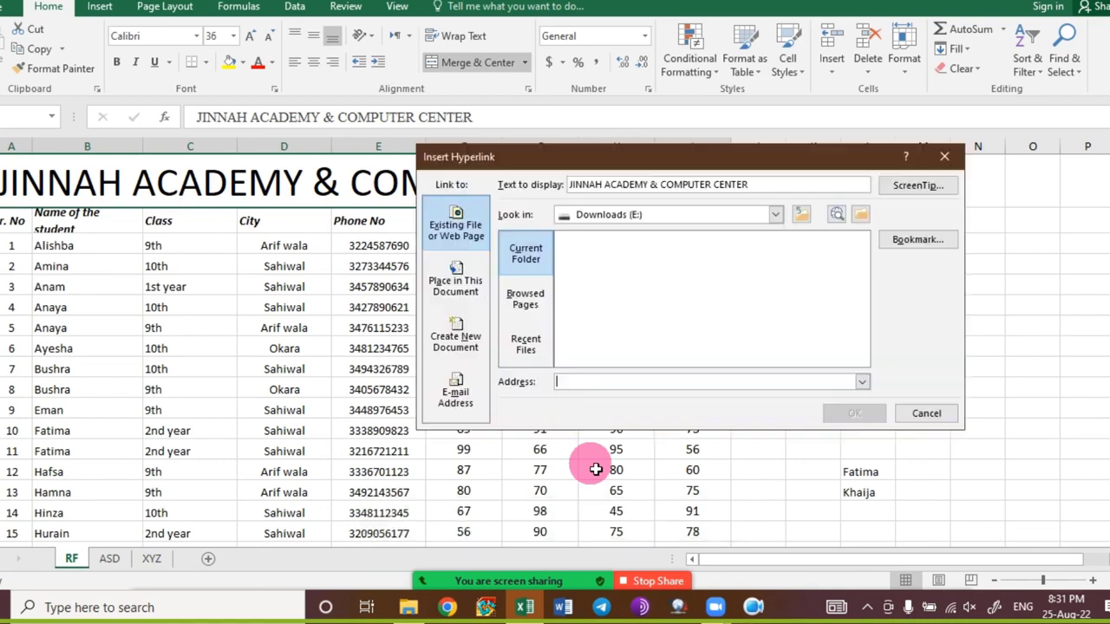
pyautogui.click(457, 299)
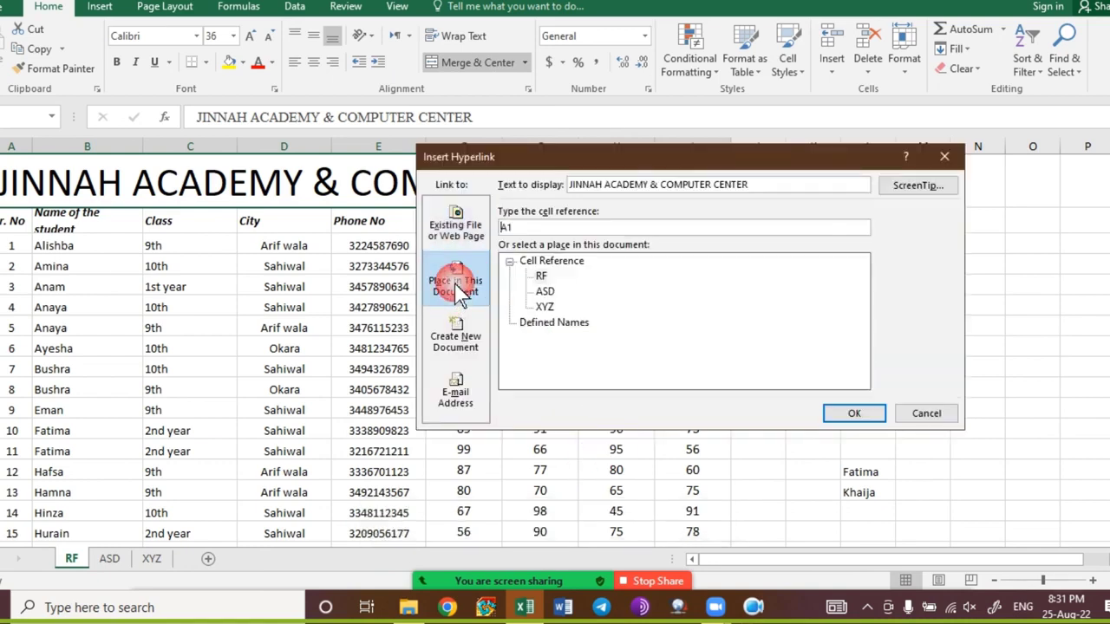
pyautogui.click(555, 310)
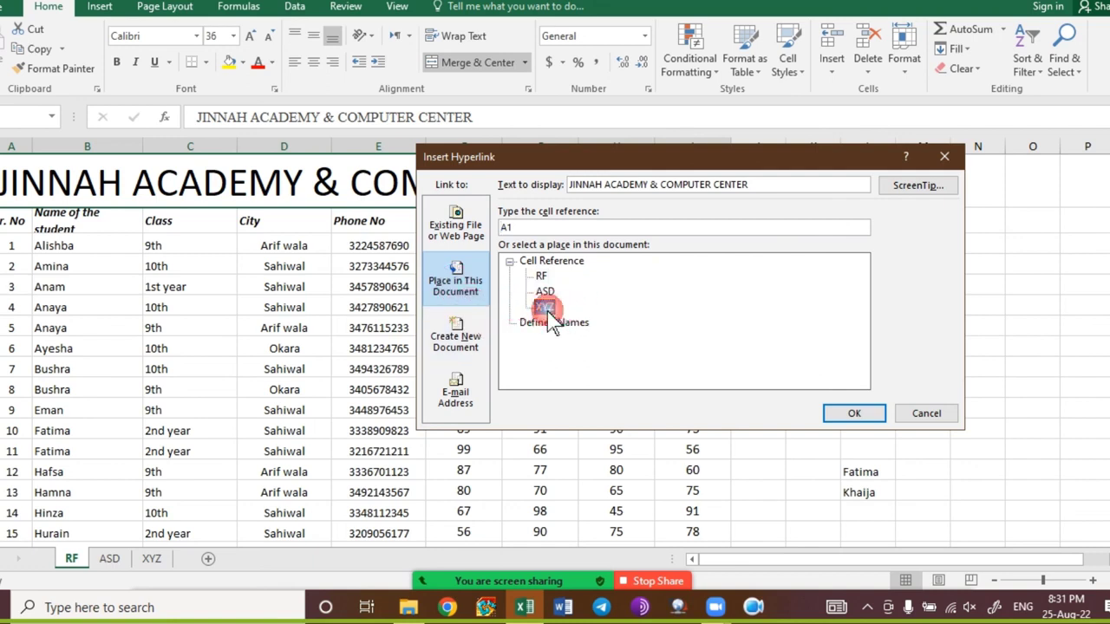
pyautogui.click(550, 310)
pyautogui.click(835, 417)
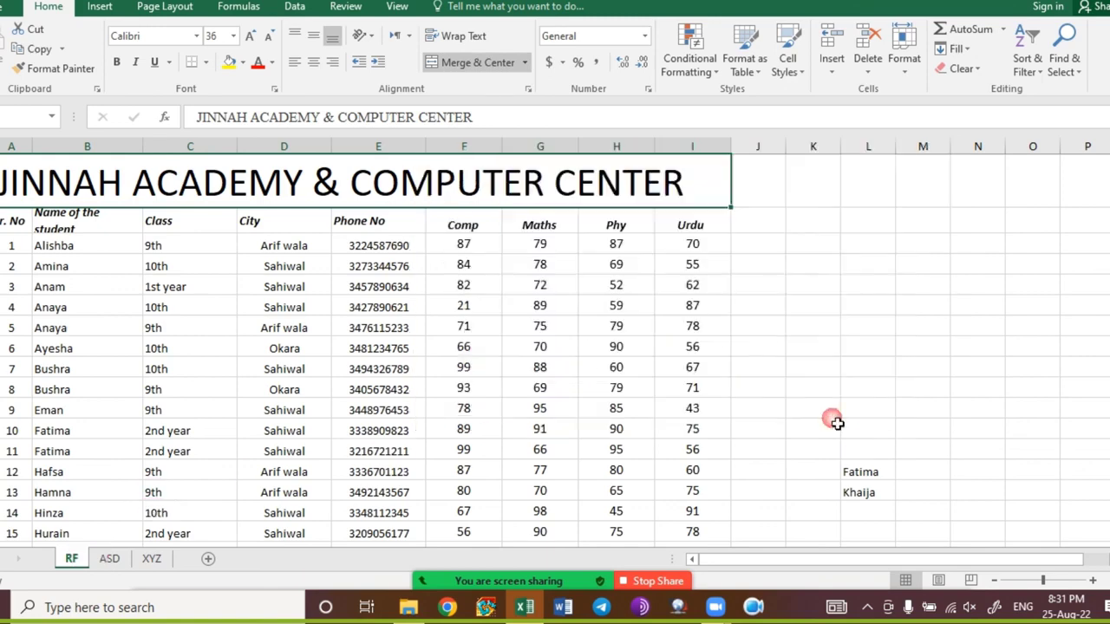
# Test the XYZ title link twice, undo back to the plain large title, and close the workbook.
pyautogui.click(158, 164)
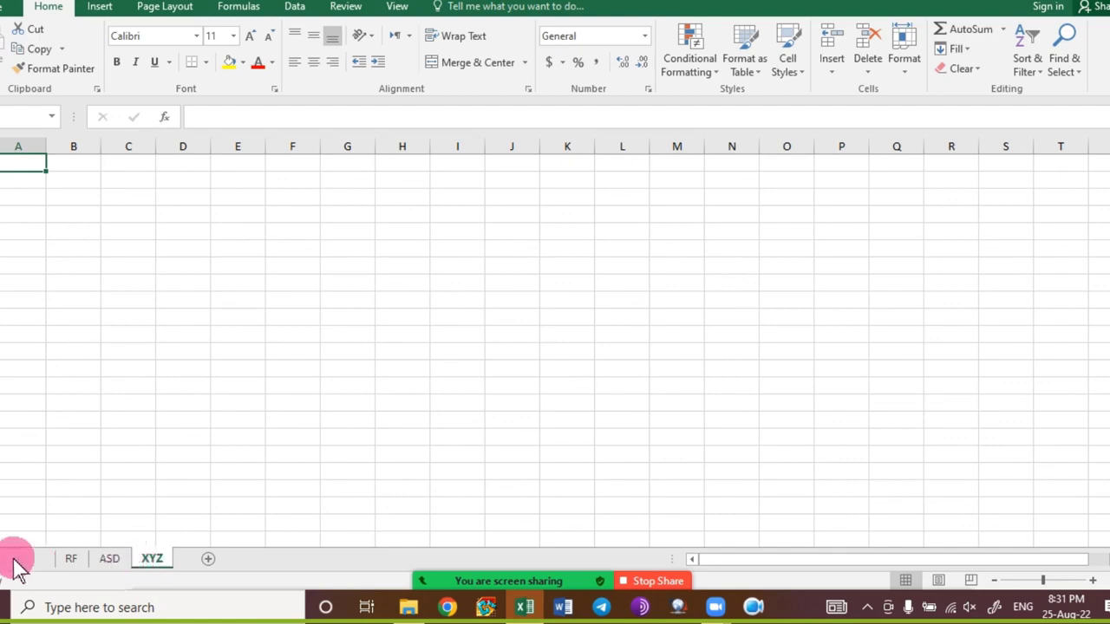
pyautogui.click(71, 562)
pyautogui.click(155, 167)
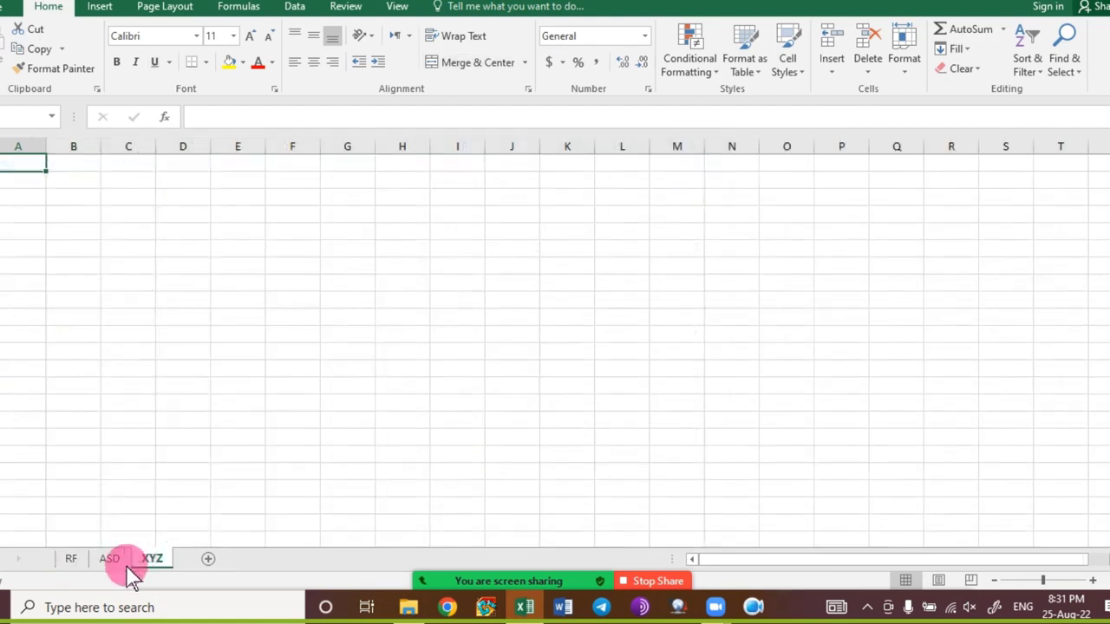
pyautogui.click(73, 560)
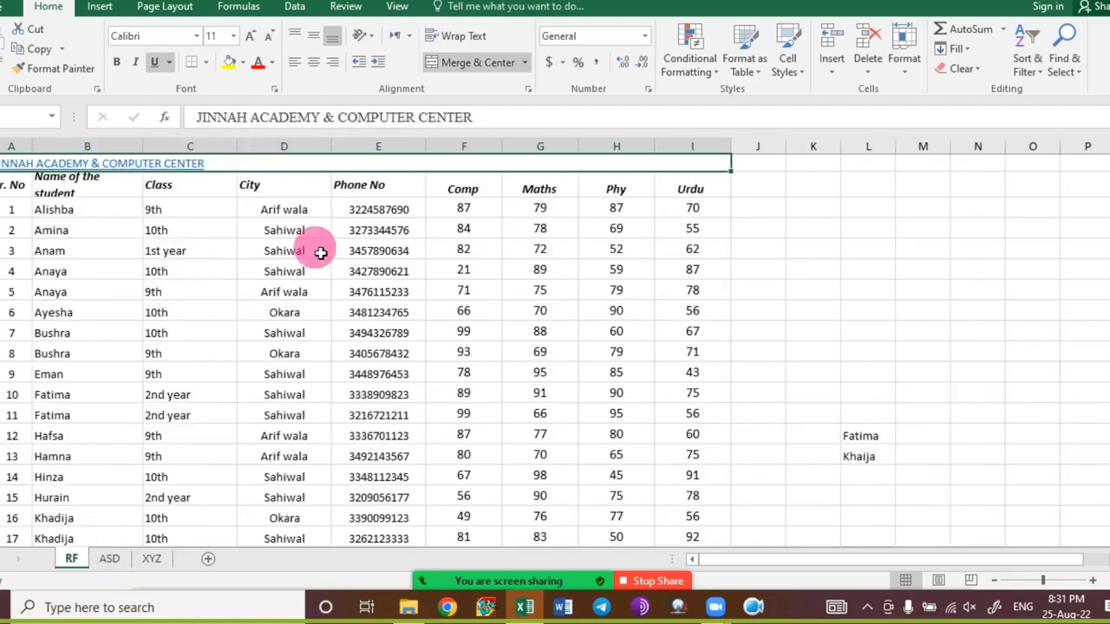
pyautogui.hotkey('ctrl', 'z')
pyautogui.click(318, 265)
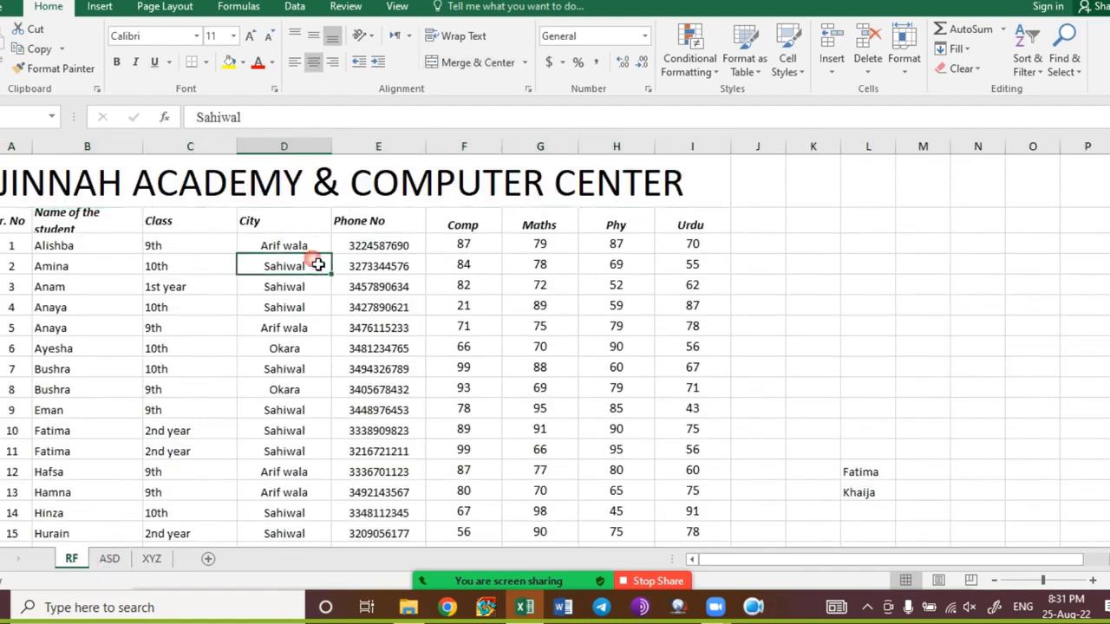
pyautogui.hotkey('ctrl', 'w')
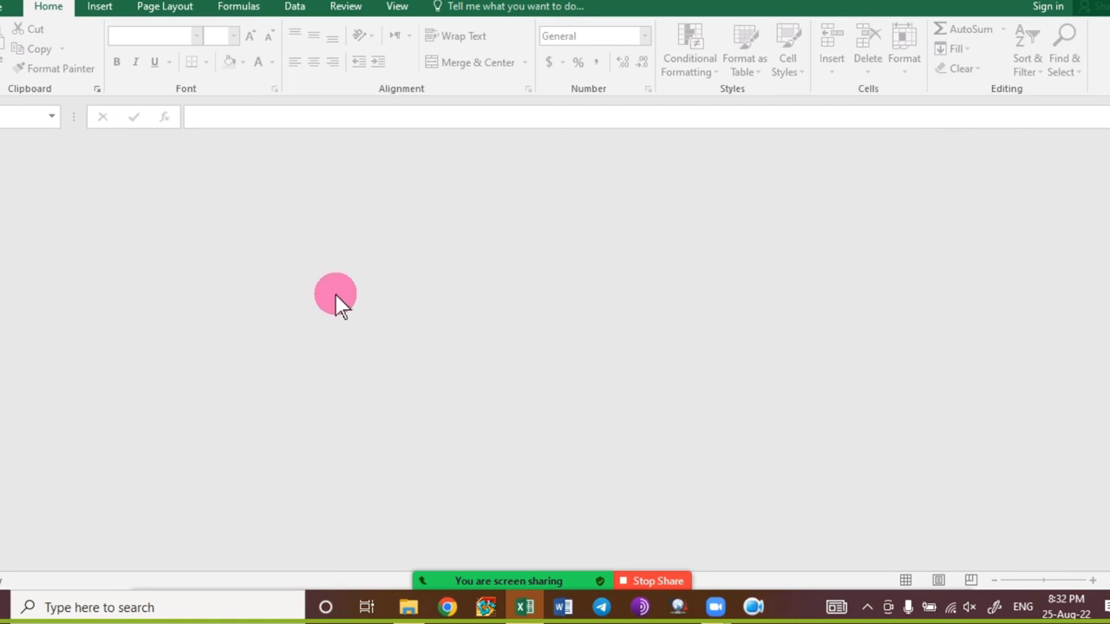